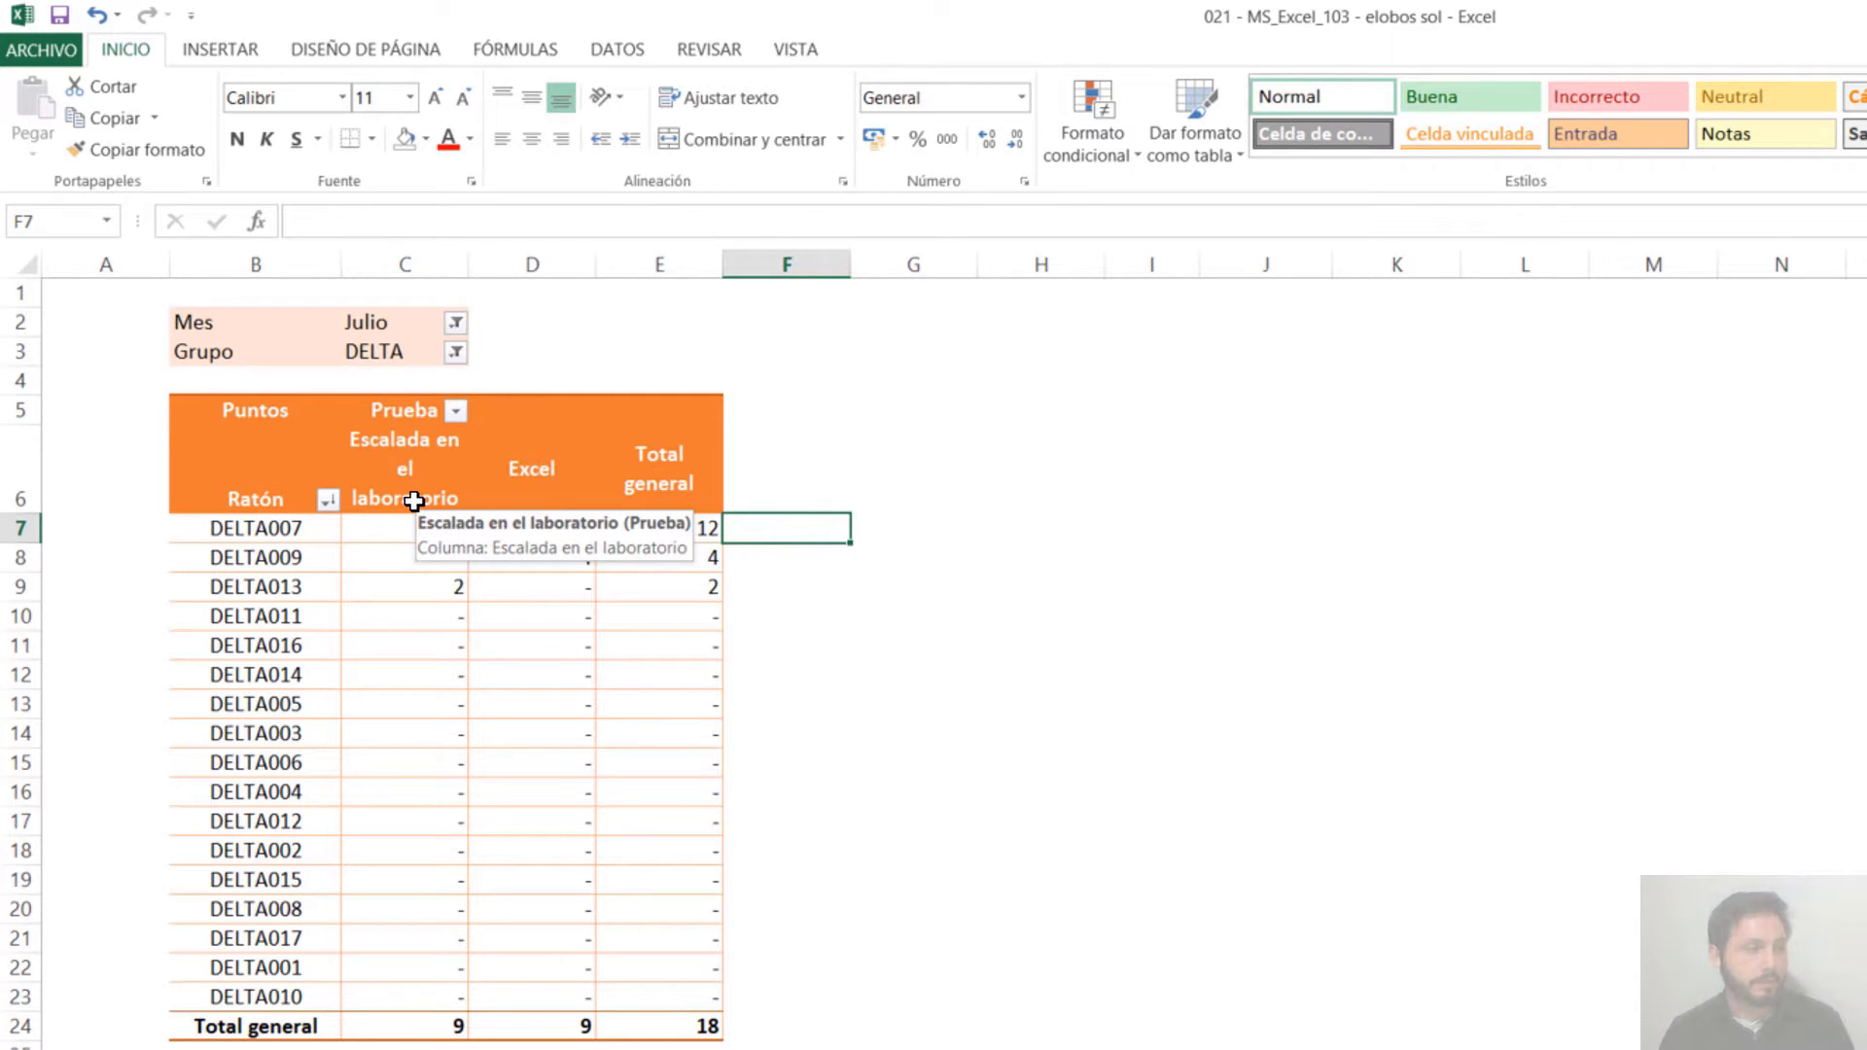
# Check the available months in the Mes filter and inspect the two test column headings of the pivot table
pyautogui.click(461, 324)
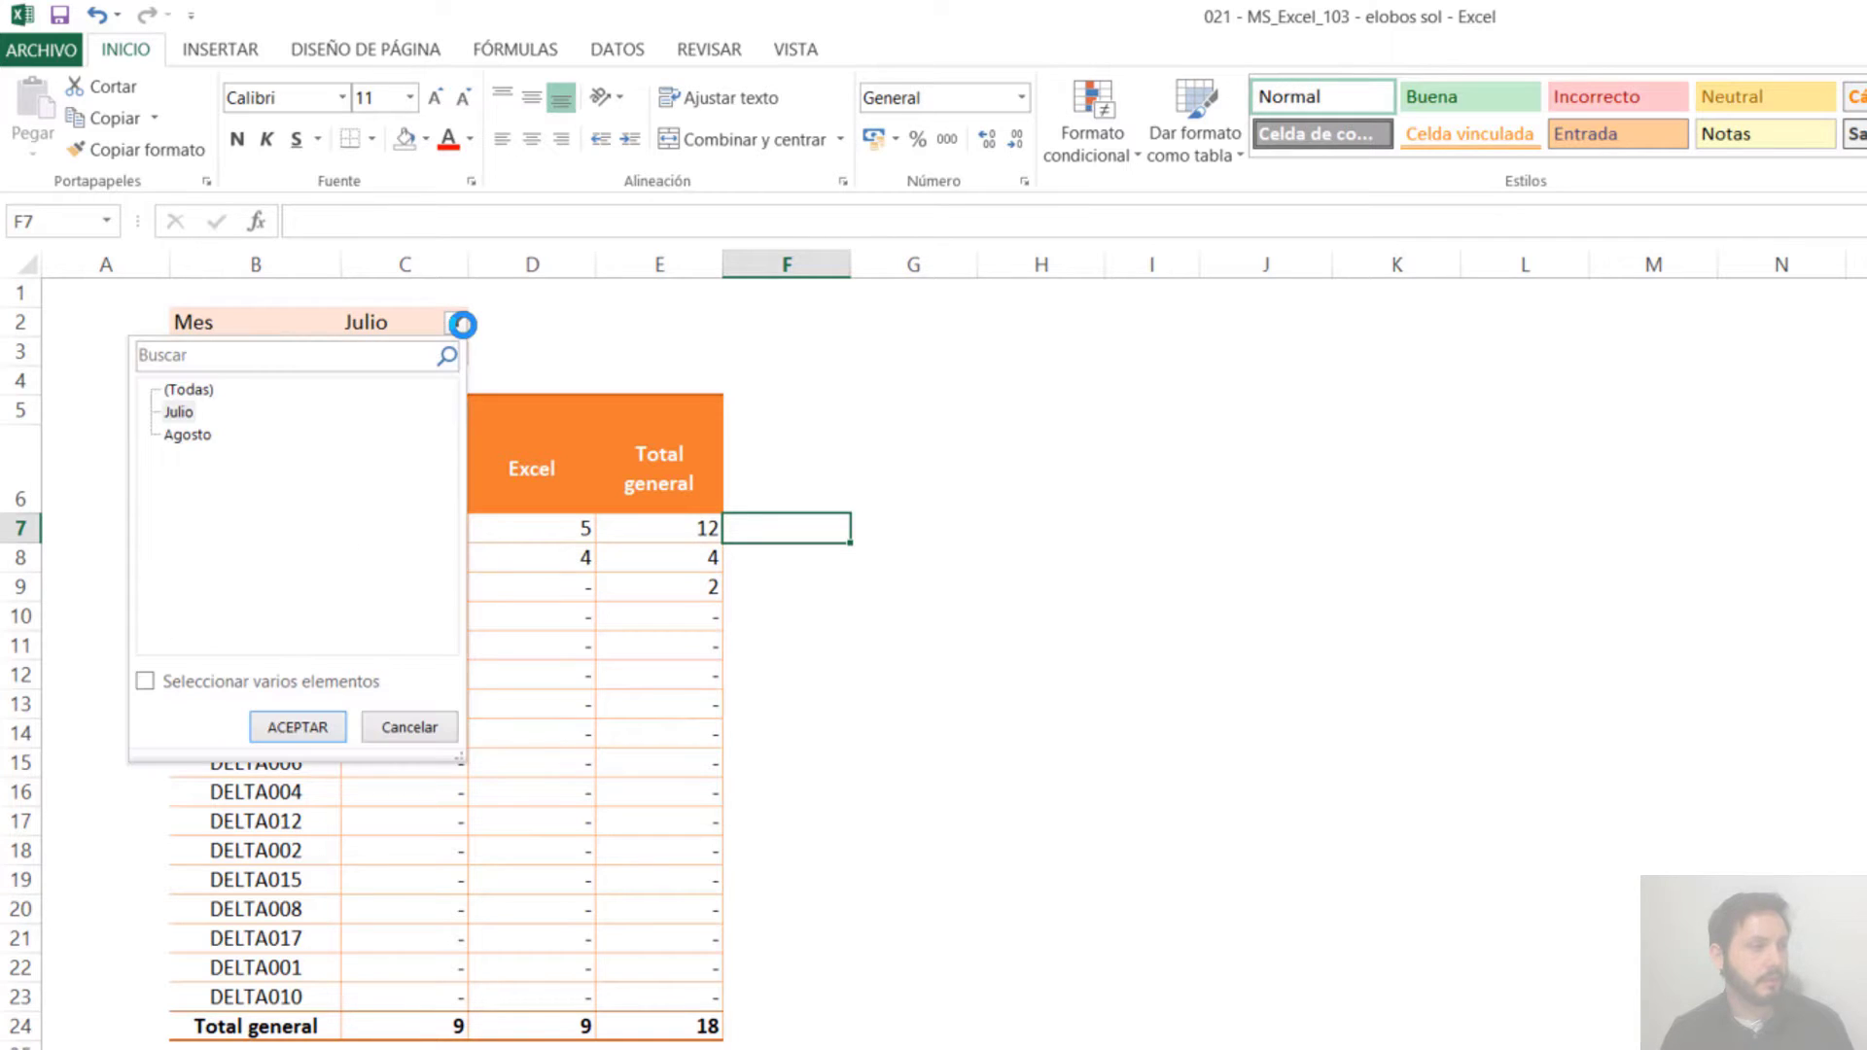
pyautogui.click(760, 498)
pyautogui.click(419, 497)
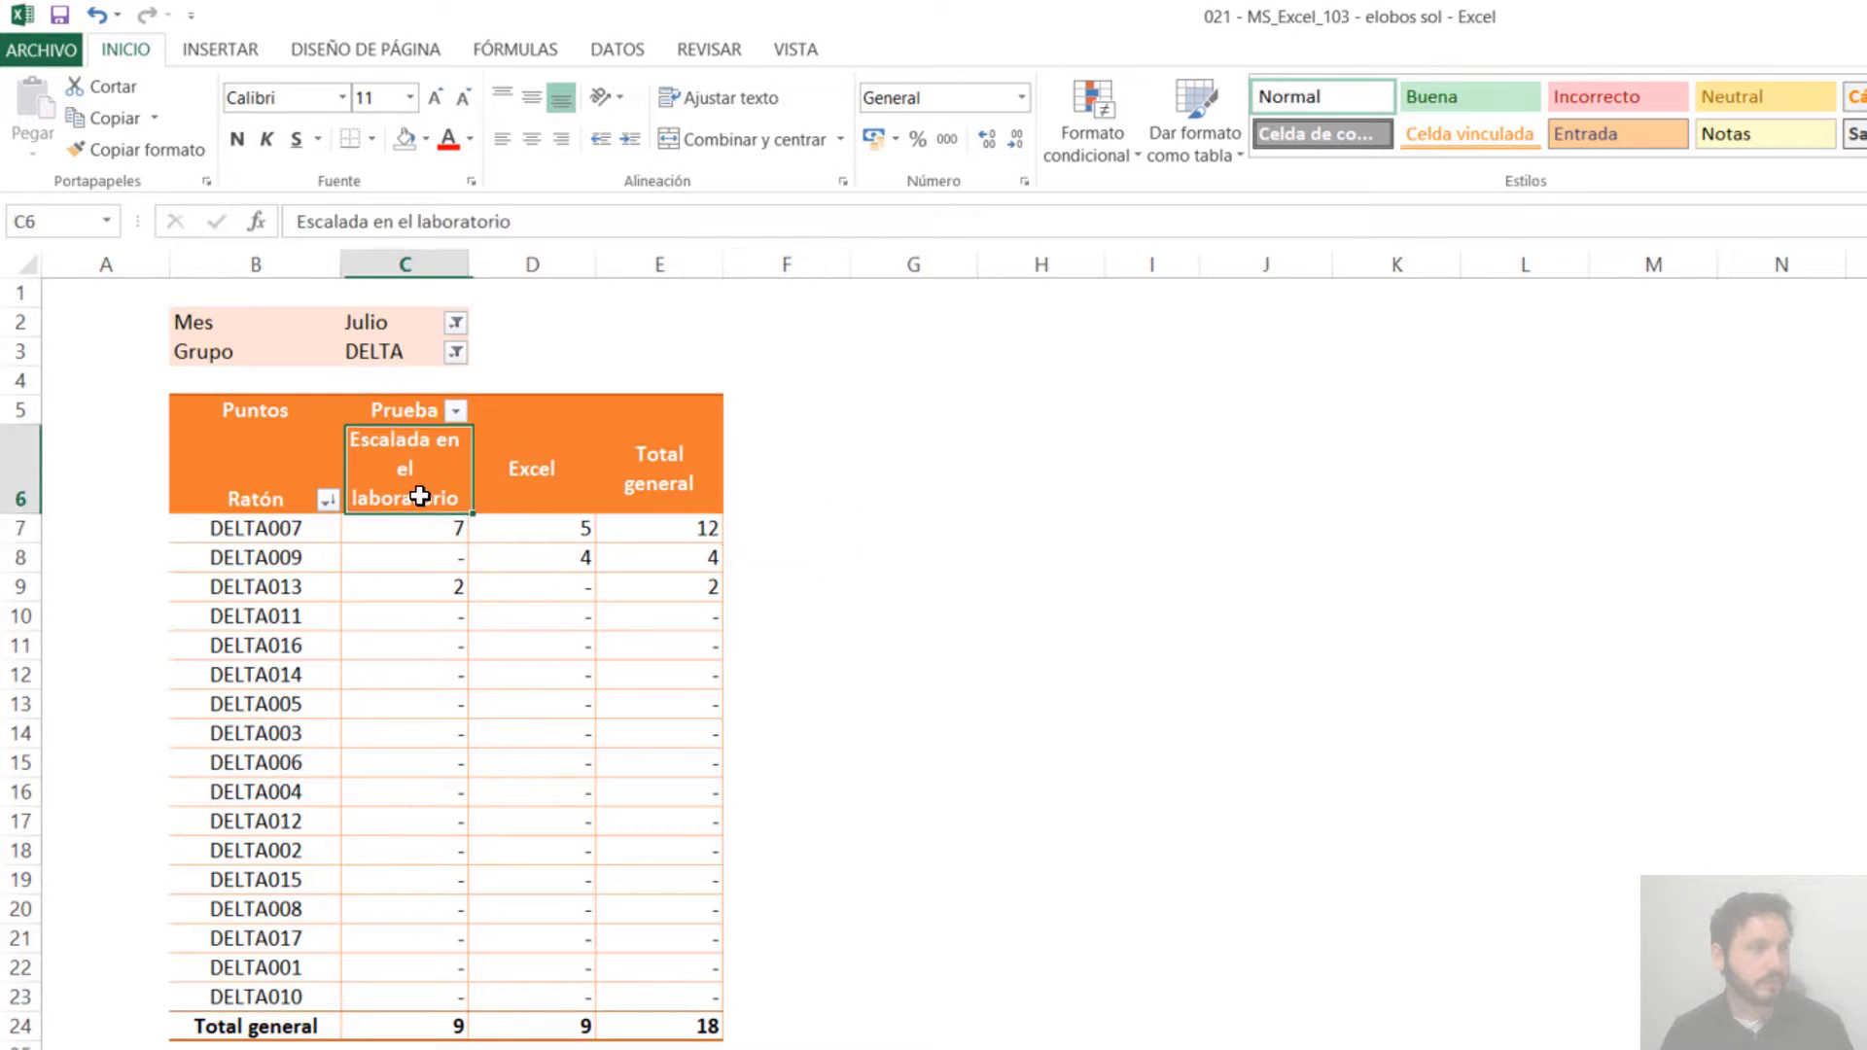
pyautogui.click(550, 469)
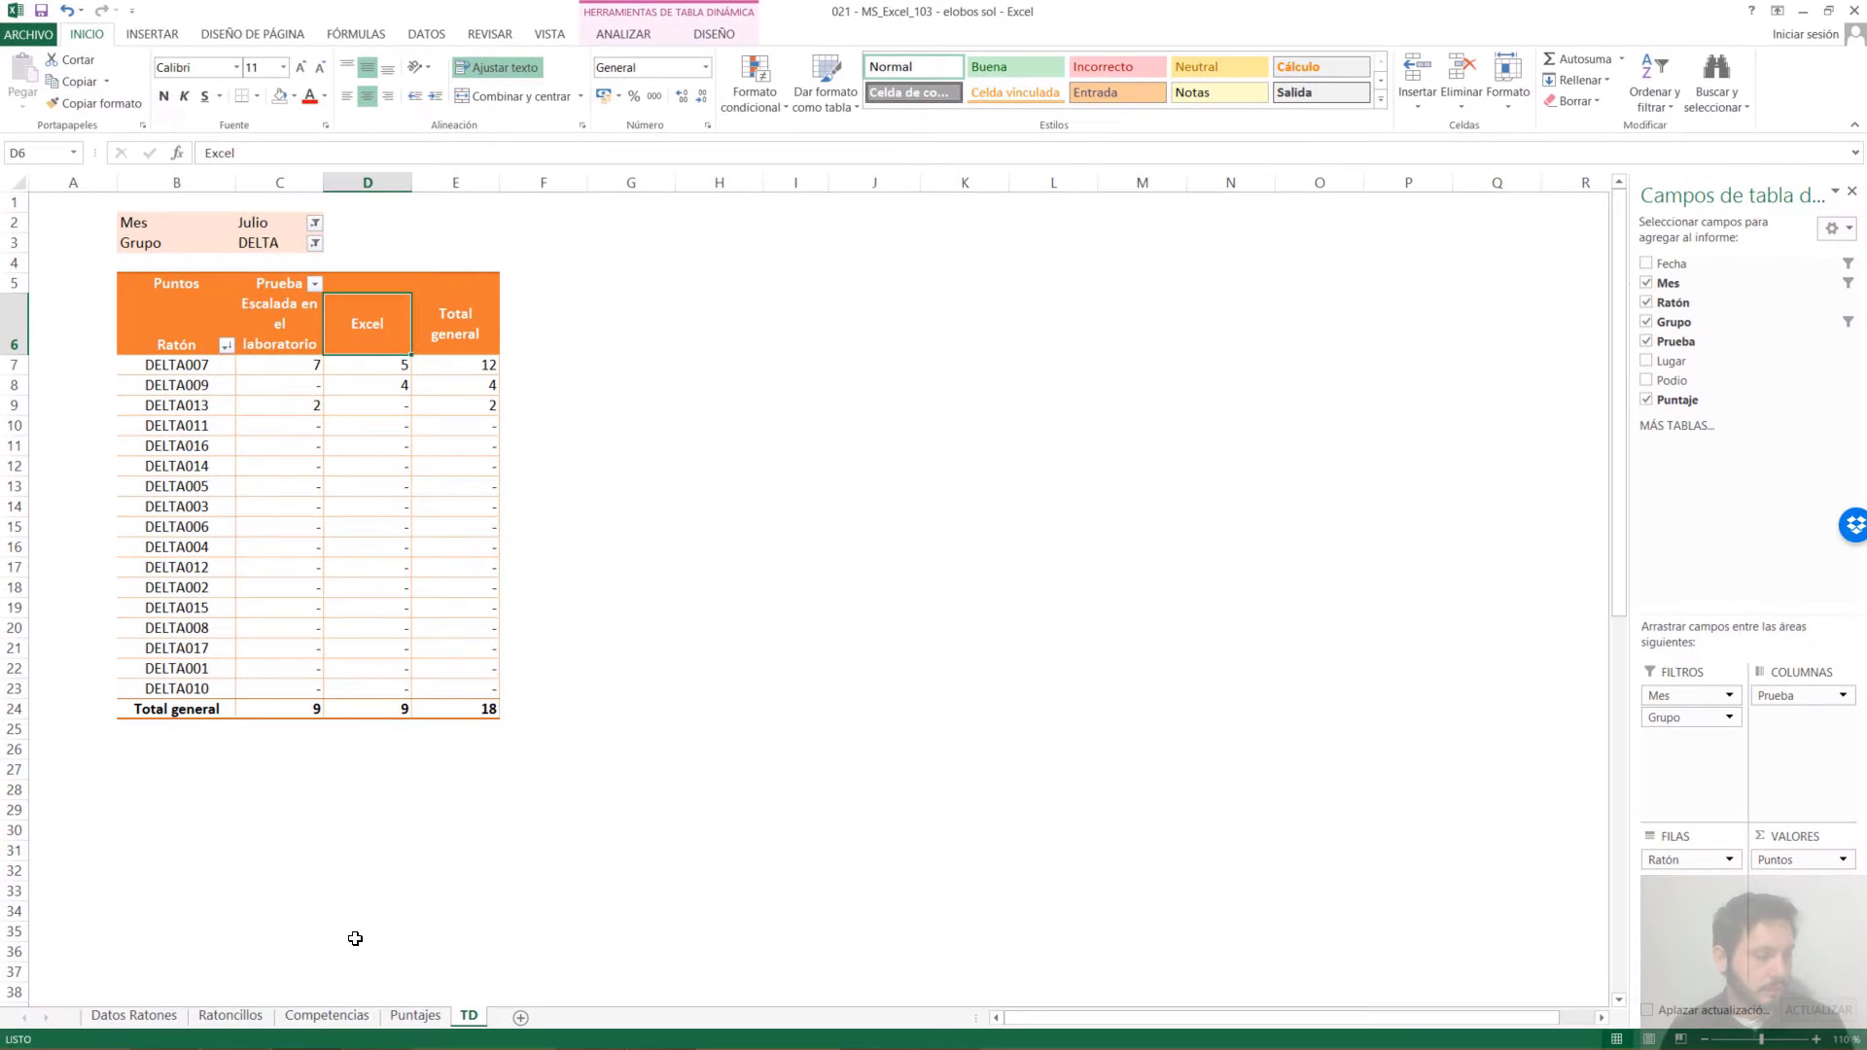
# Enable filters on the Competencias table, view the tests listed for the Prueba column, and return to the TD sheet
pyautogui.click(327, 1016)
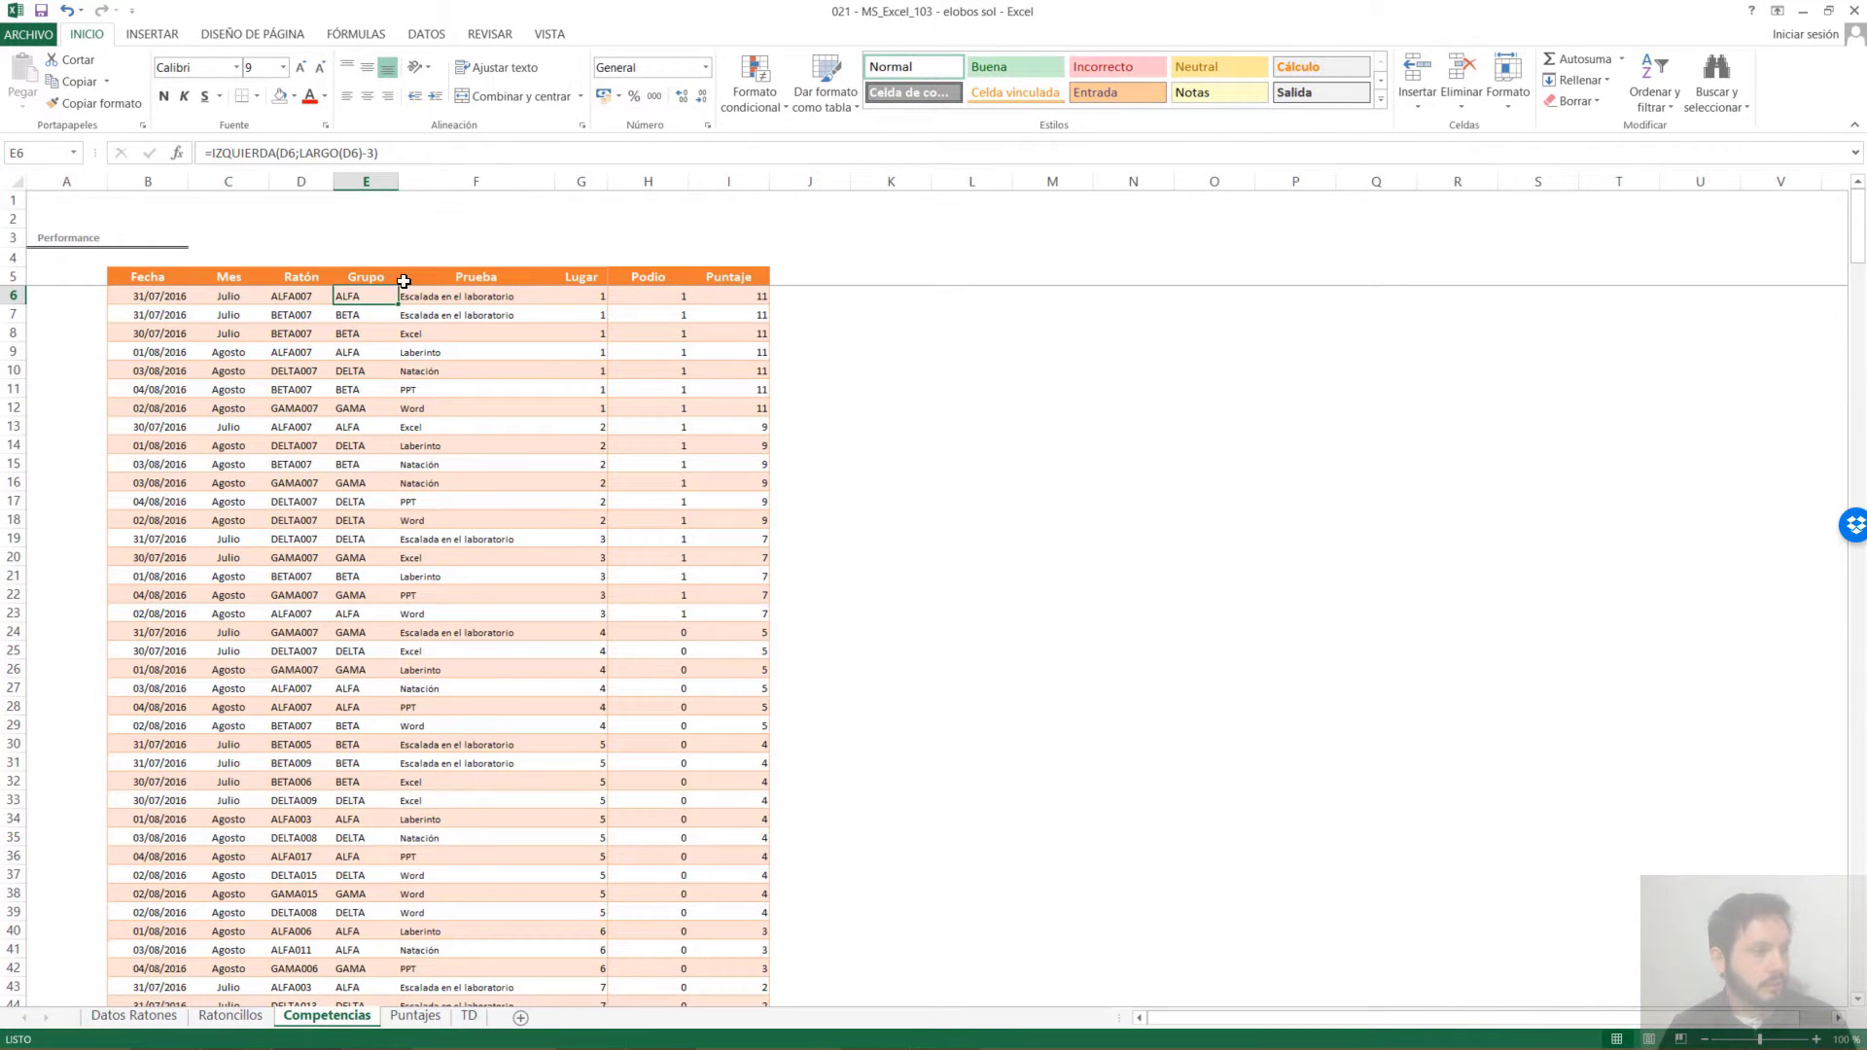
pyautogui.hotkey('ctrl', 'shift', 'l')
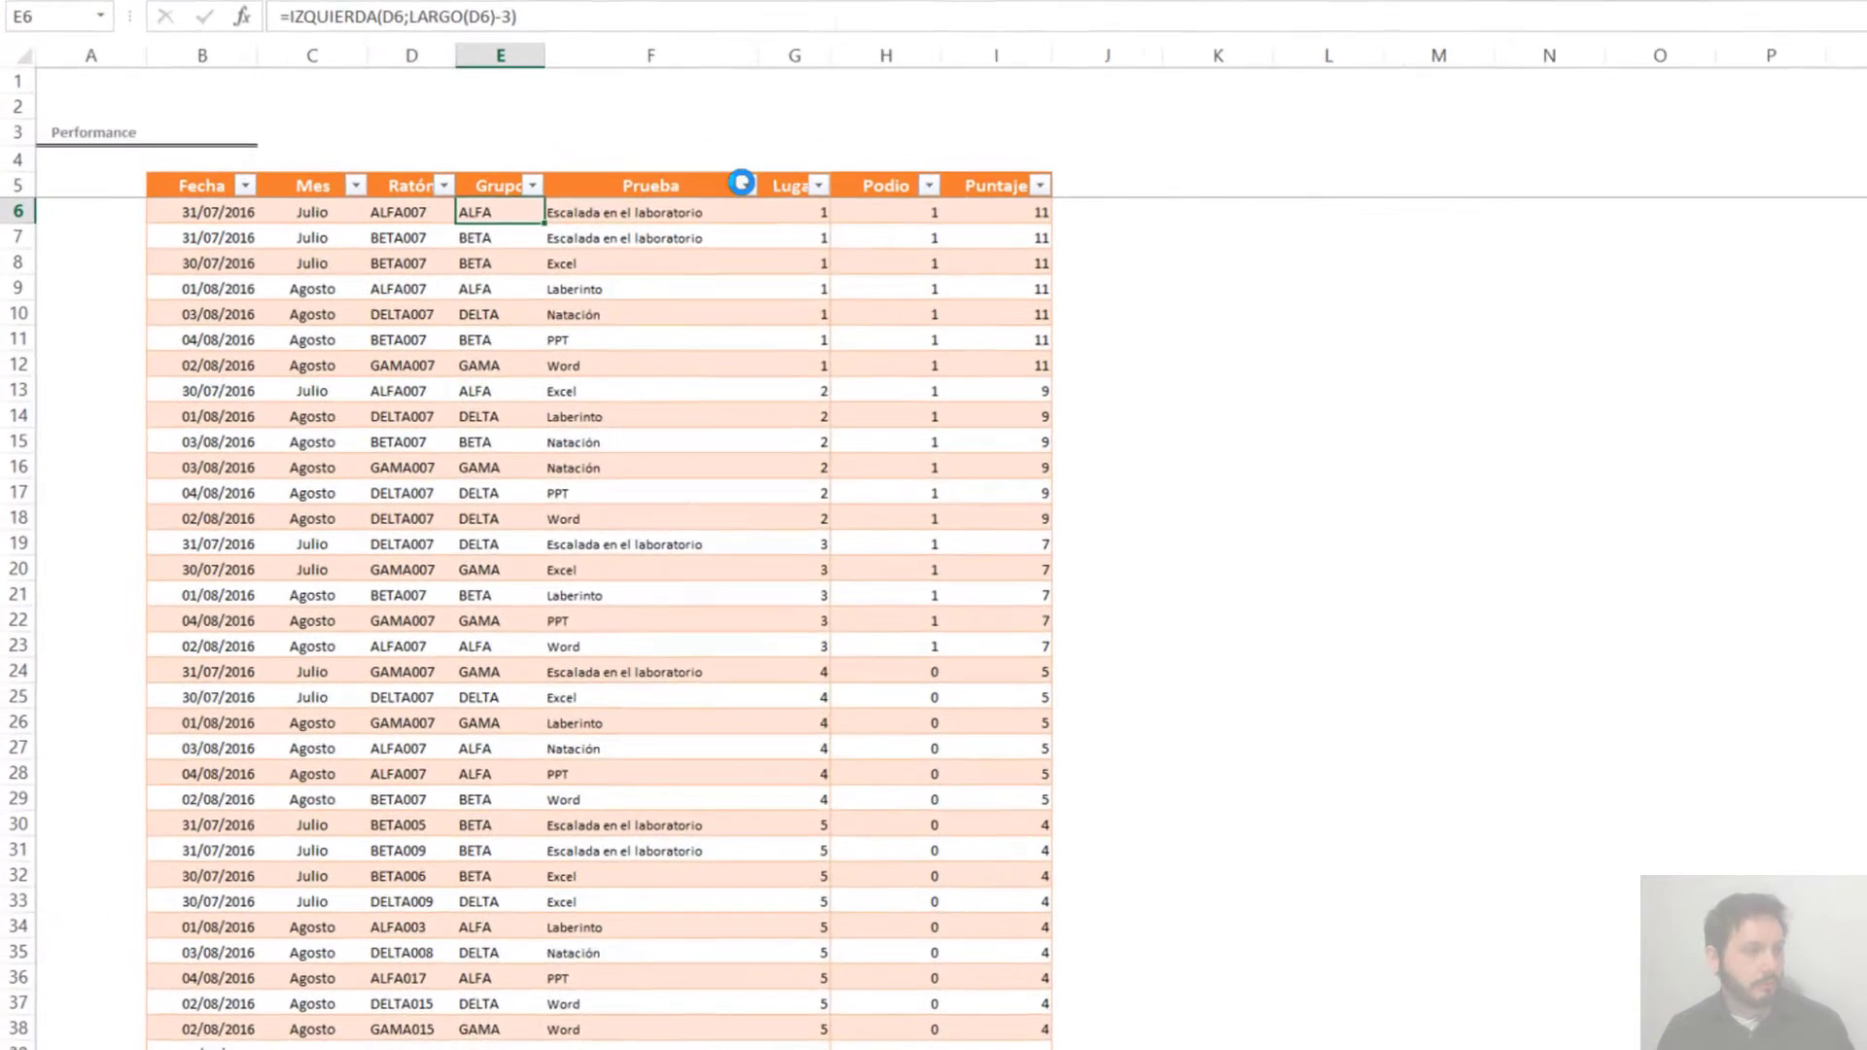
pyautogui.click(545, 277)
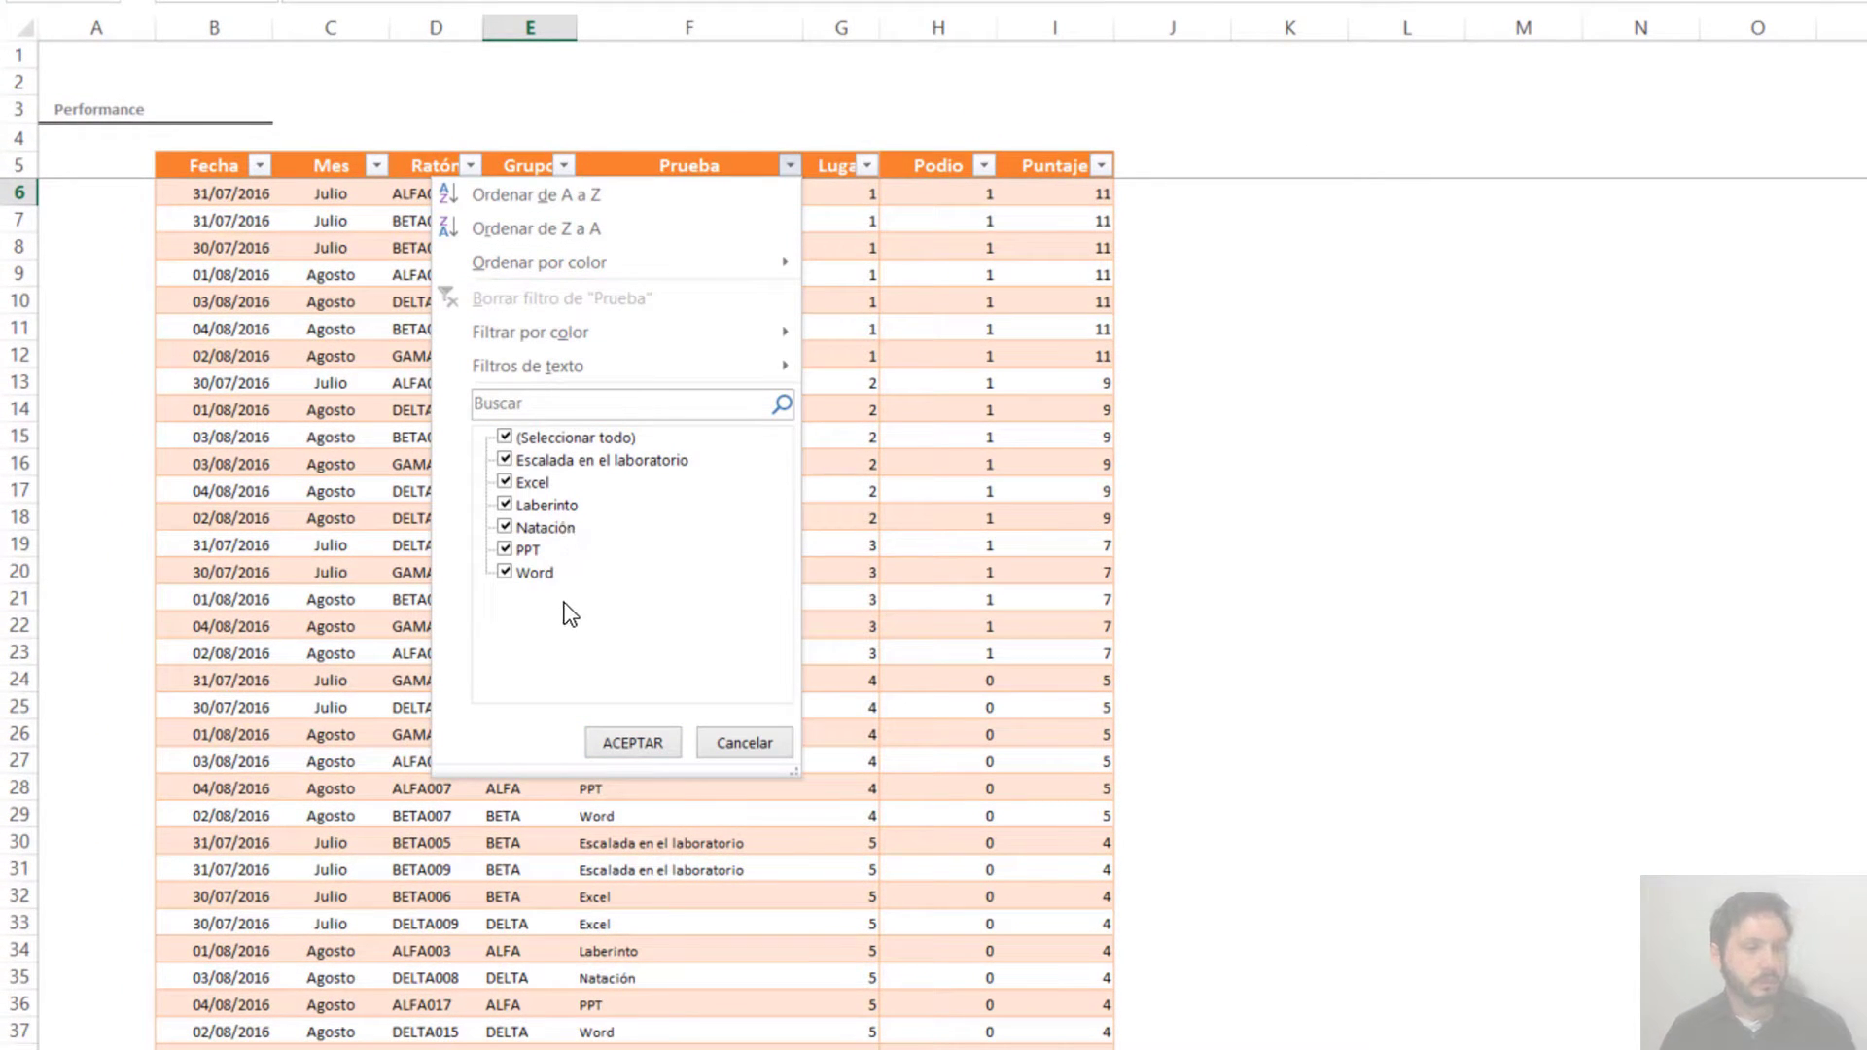
pyautogui.click(731, 745)
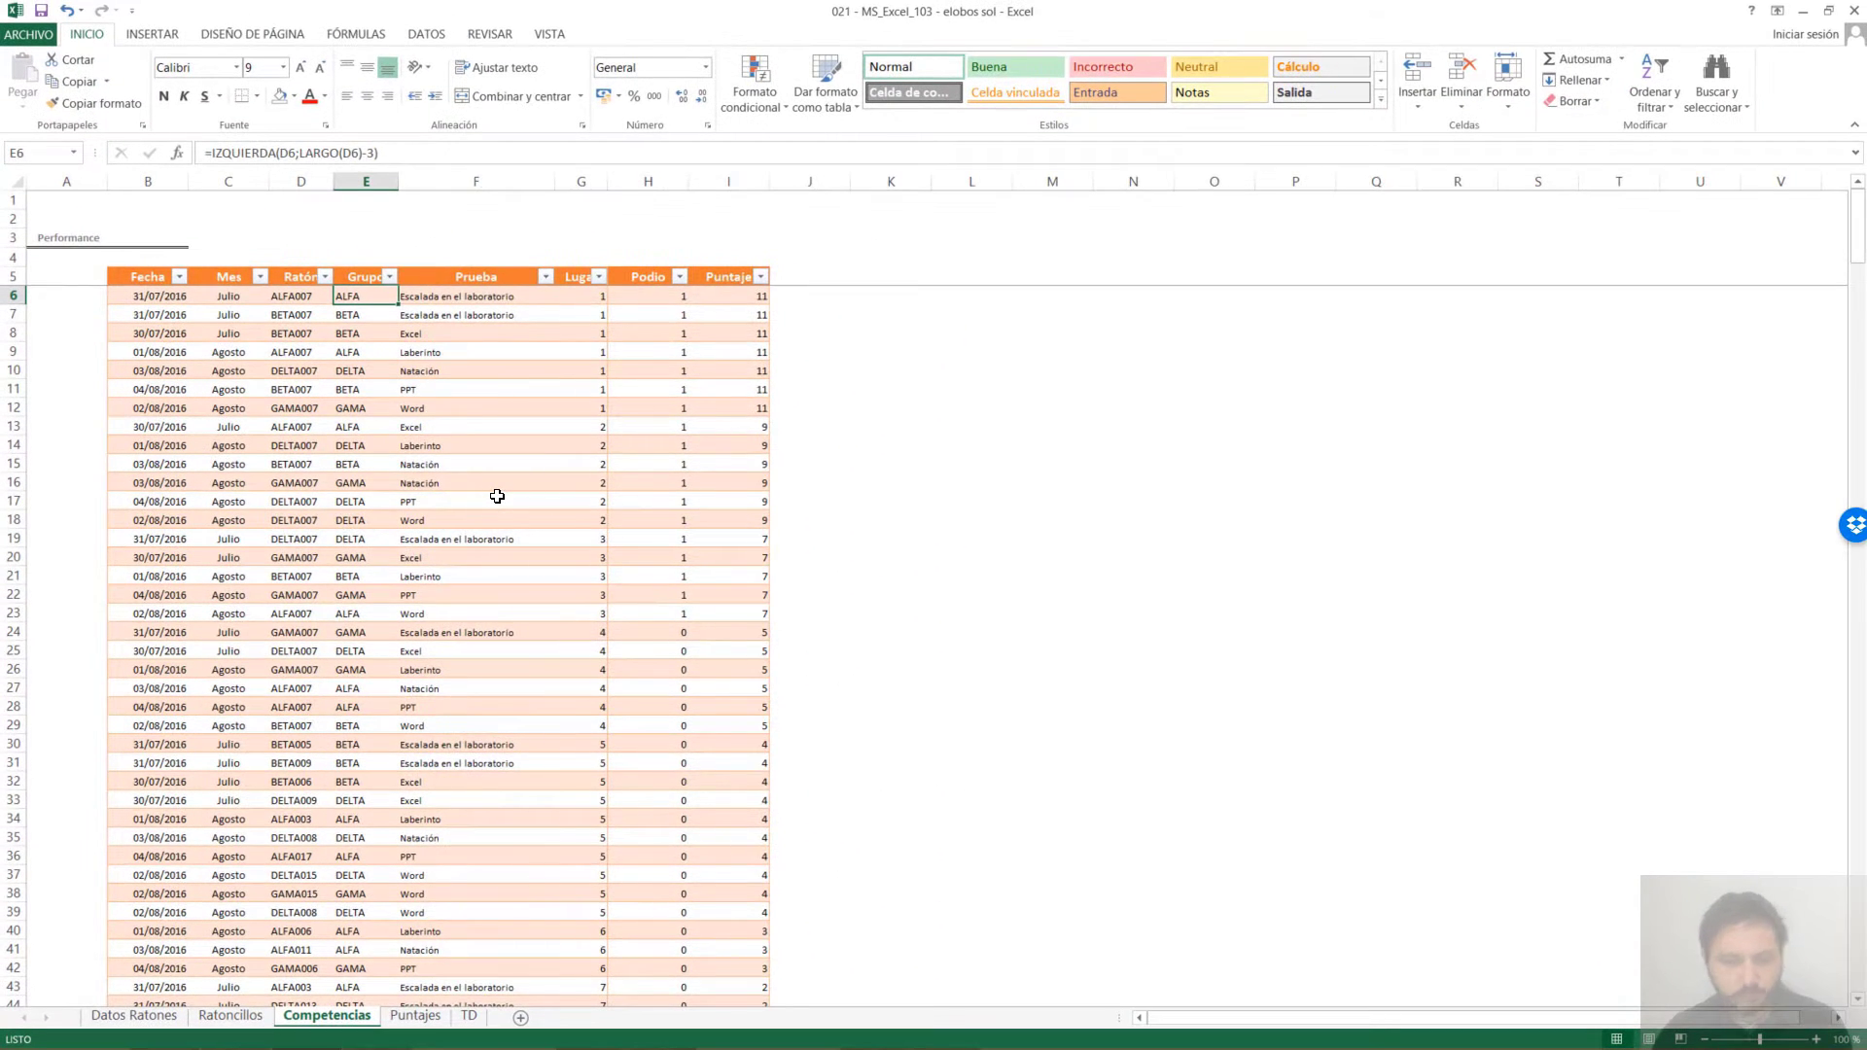
pyautogui.hotkey('ctrl', 'pagedown')
pyautogui.hotkey('ctrl', 'pagedown')
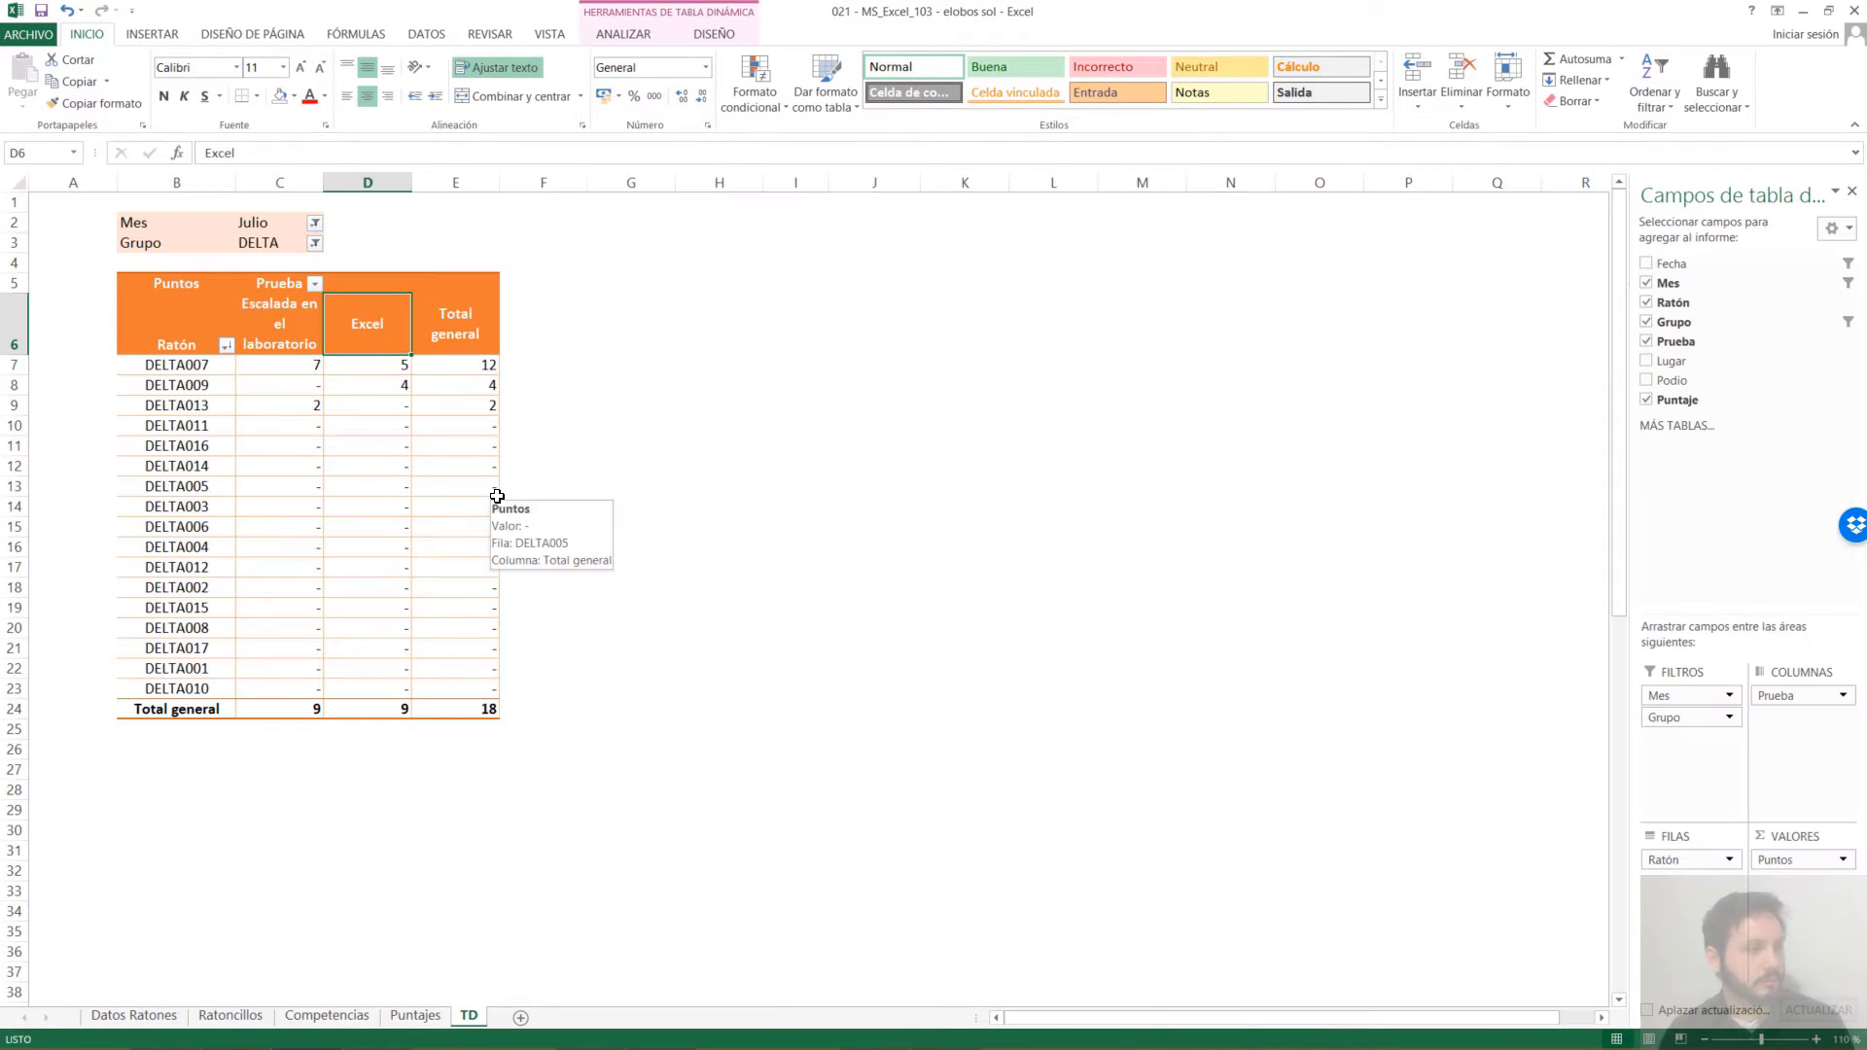
# Inspect DELTA009's Excel score in the pivot table together with its column and row headings
pyautogui.click(359, 370)
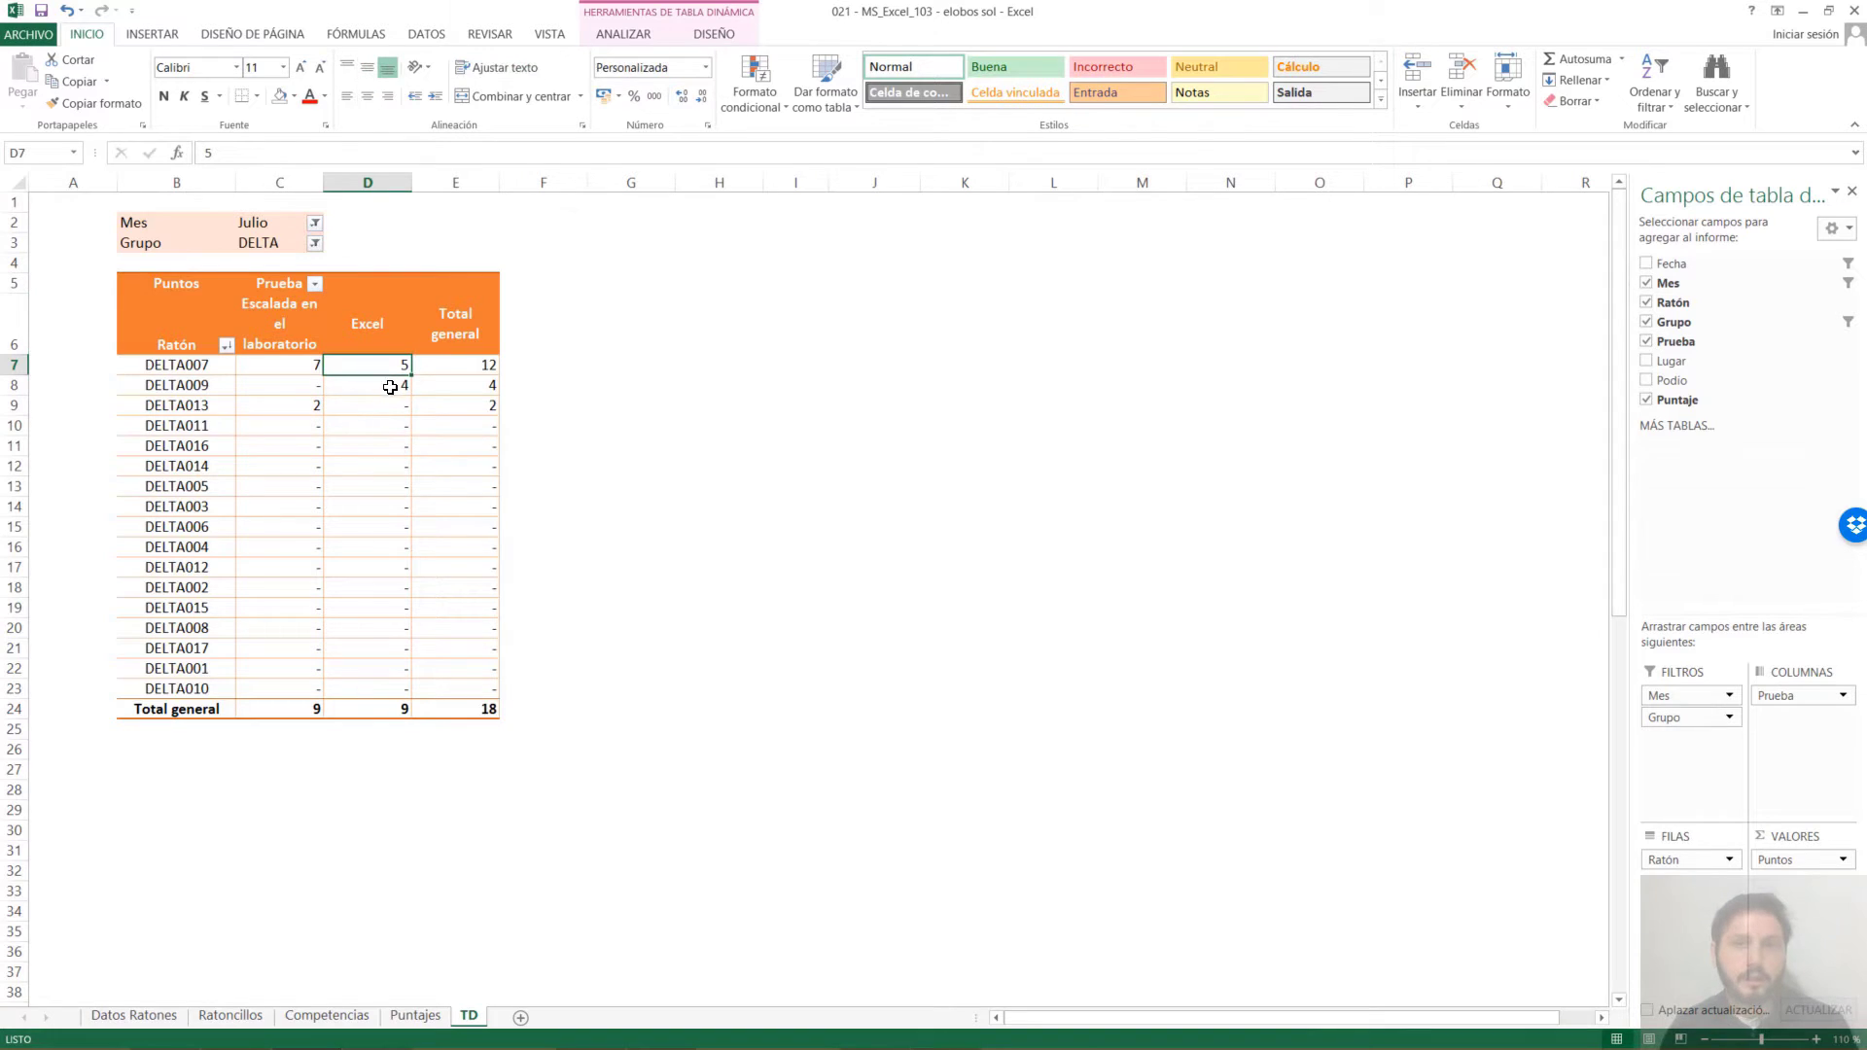
pyautogui.moveTo(416, 411)
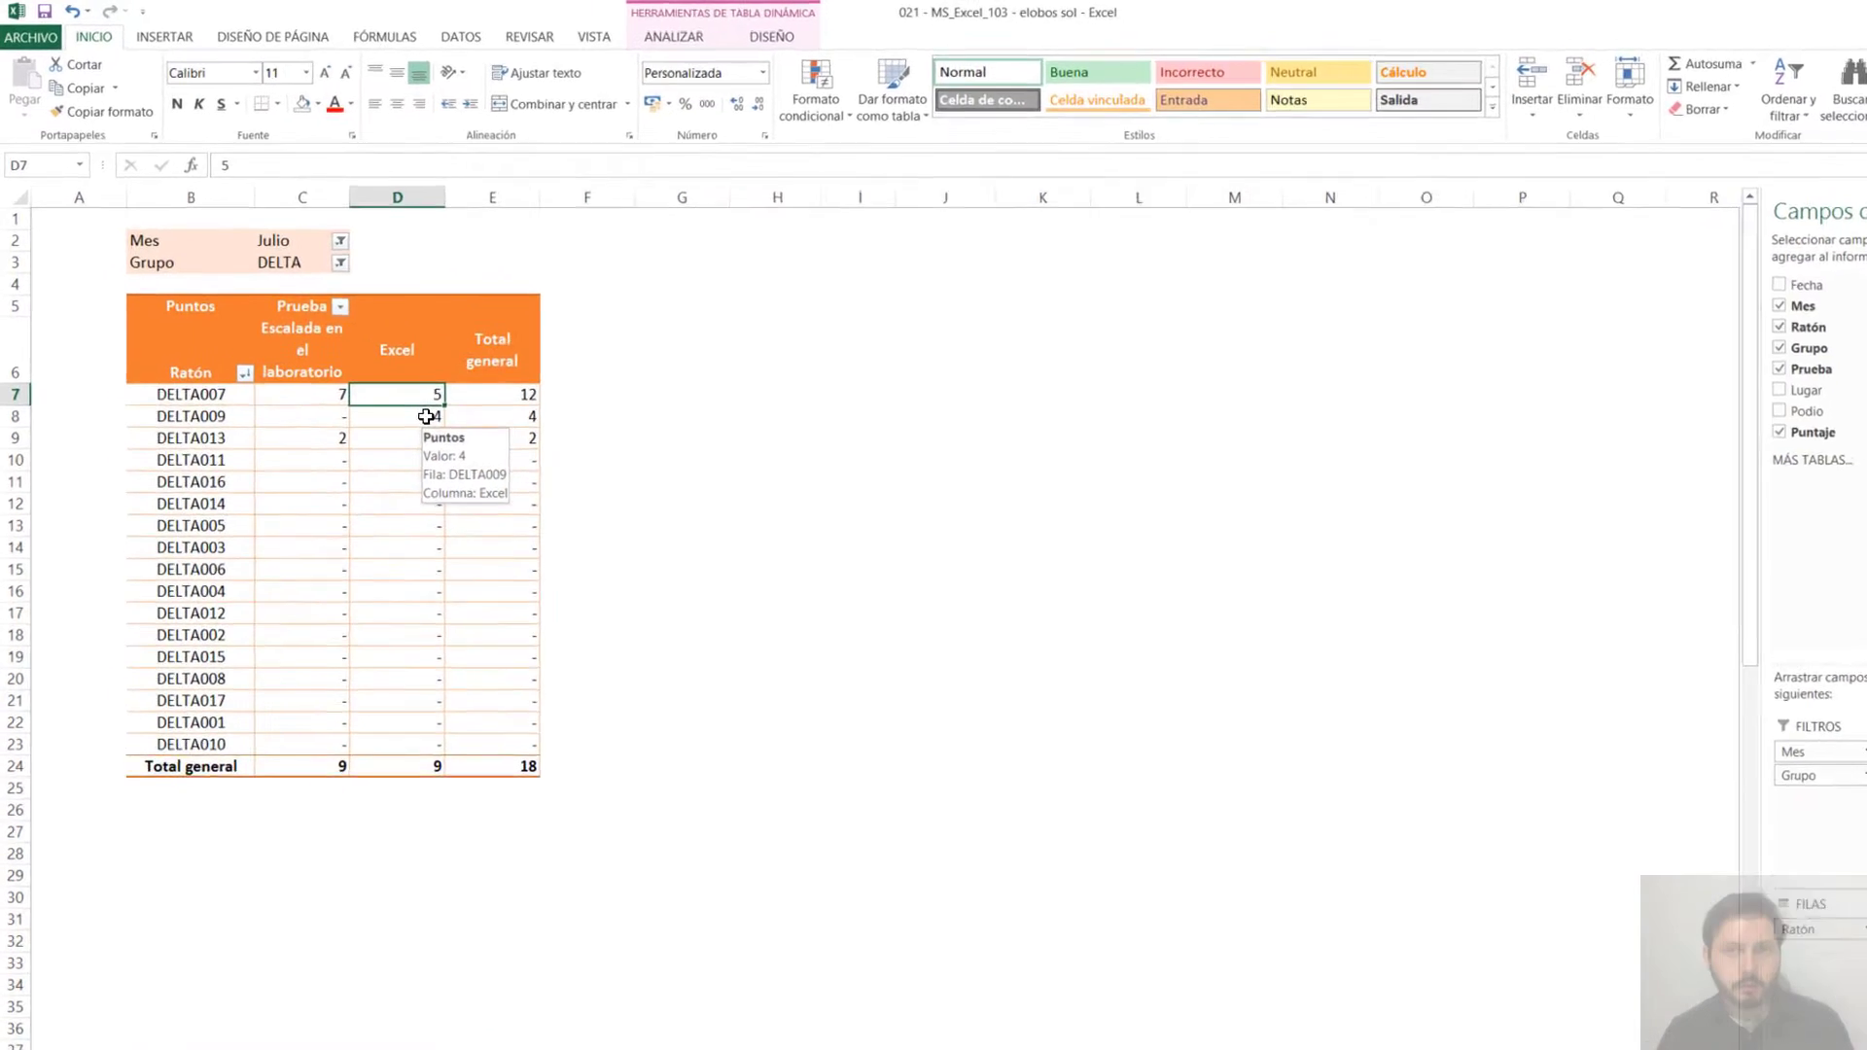
pyautogui.click(554, 556)
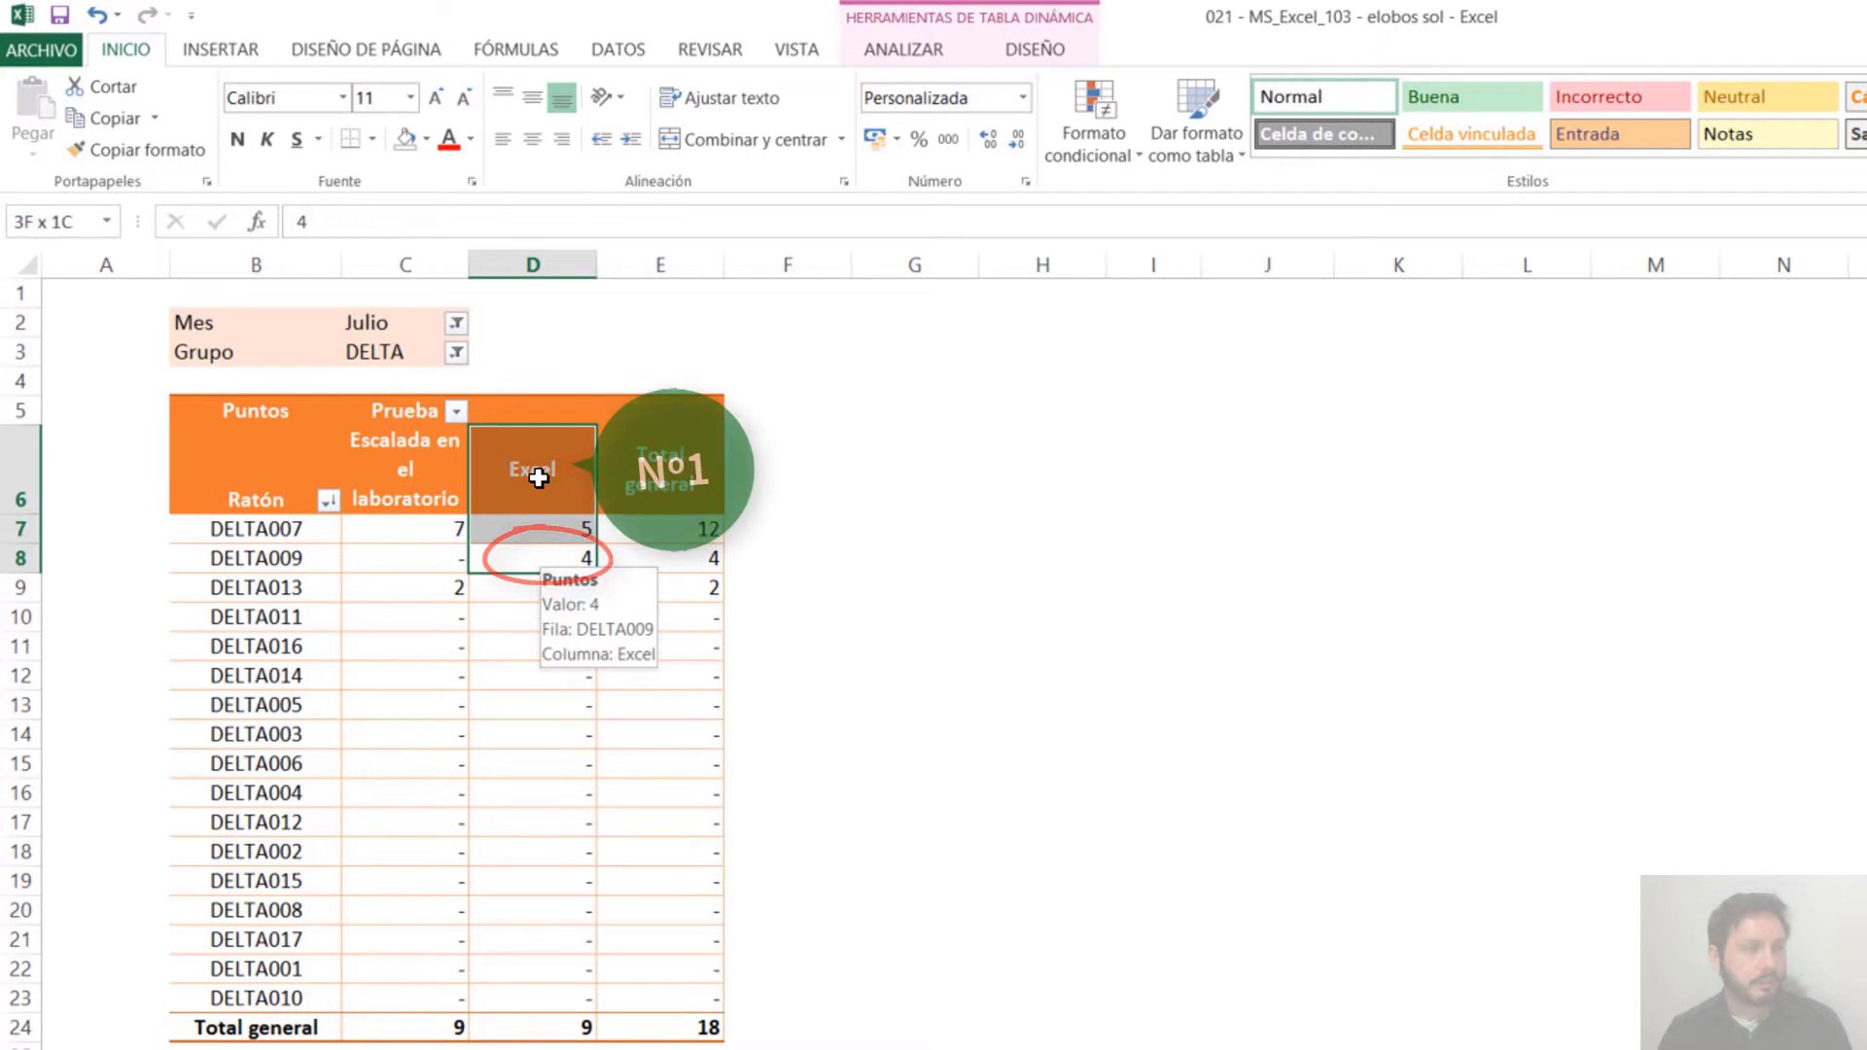
pyautogui.moveTo(506, 557); pyautogui.dragTo(300, 553)
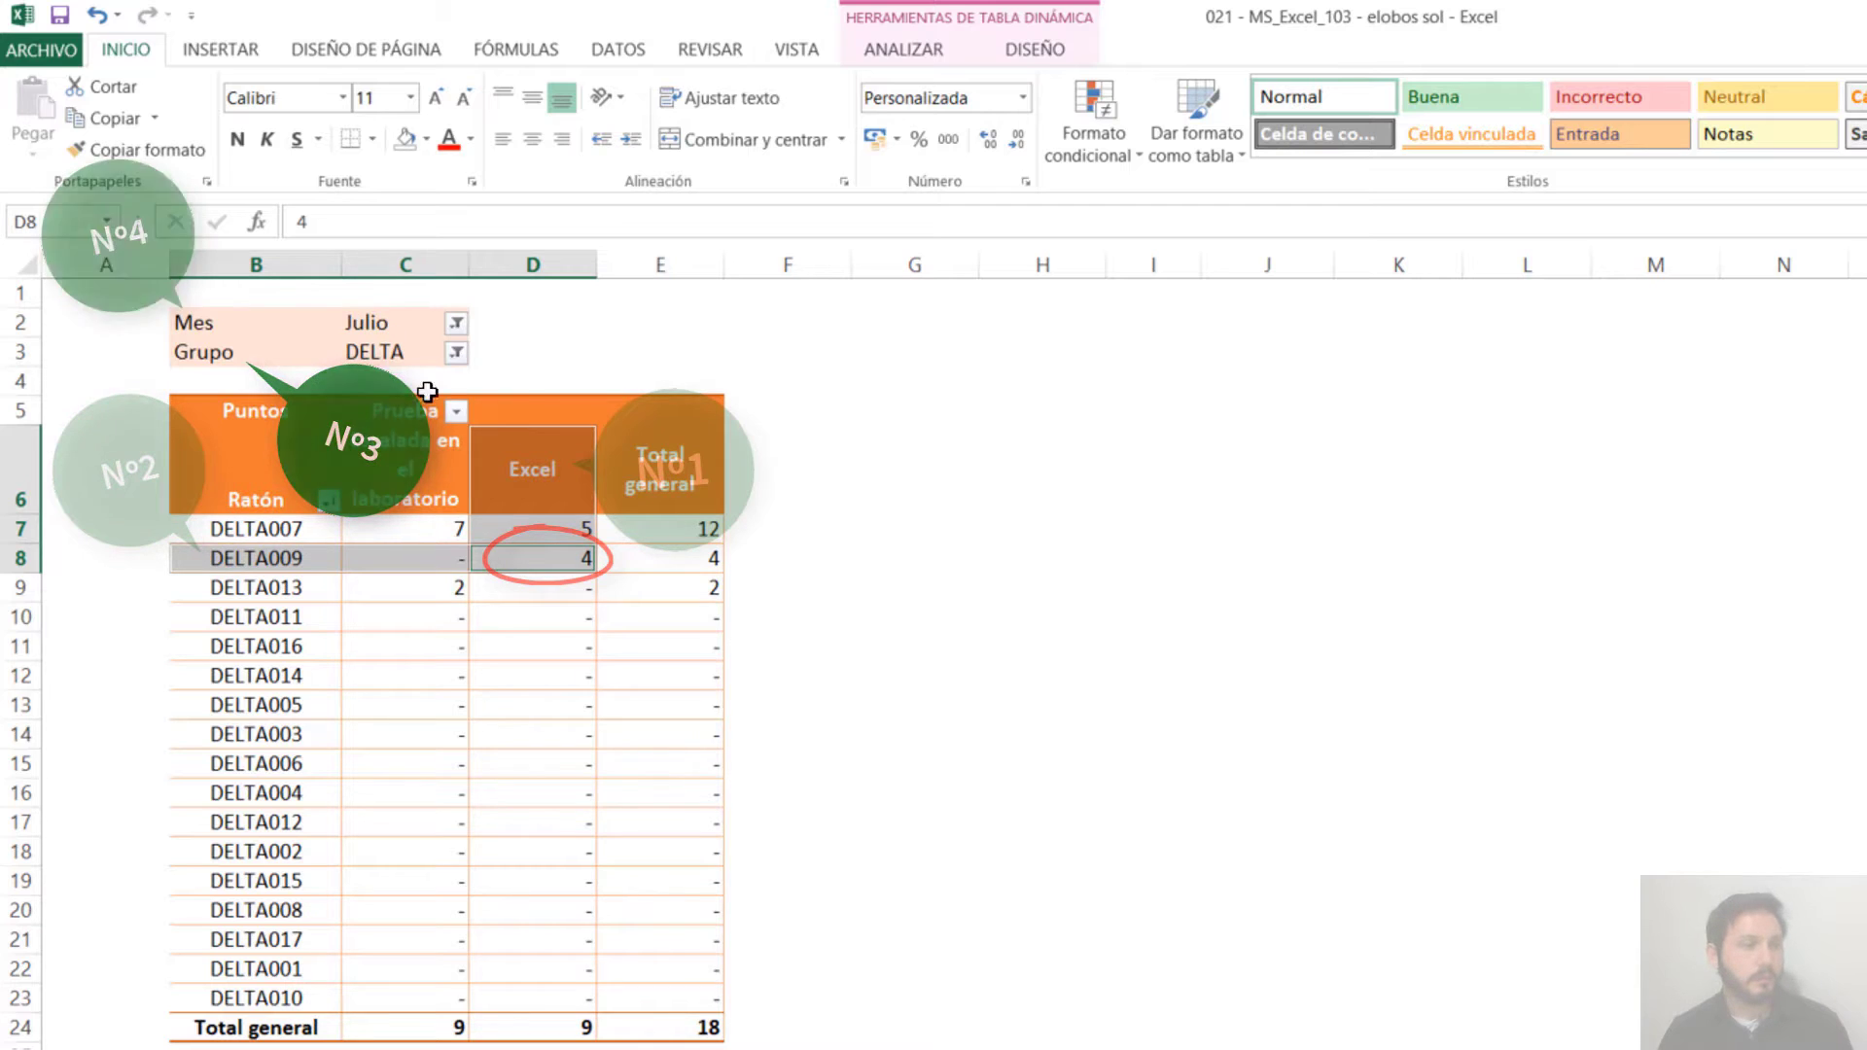
# Show the source records behind DELTA009's Excel score on a separate detail sheet
pyautogui.click(531, 551)
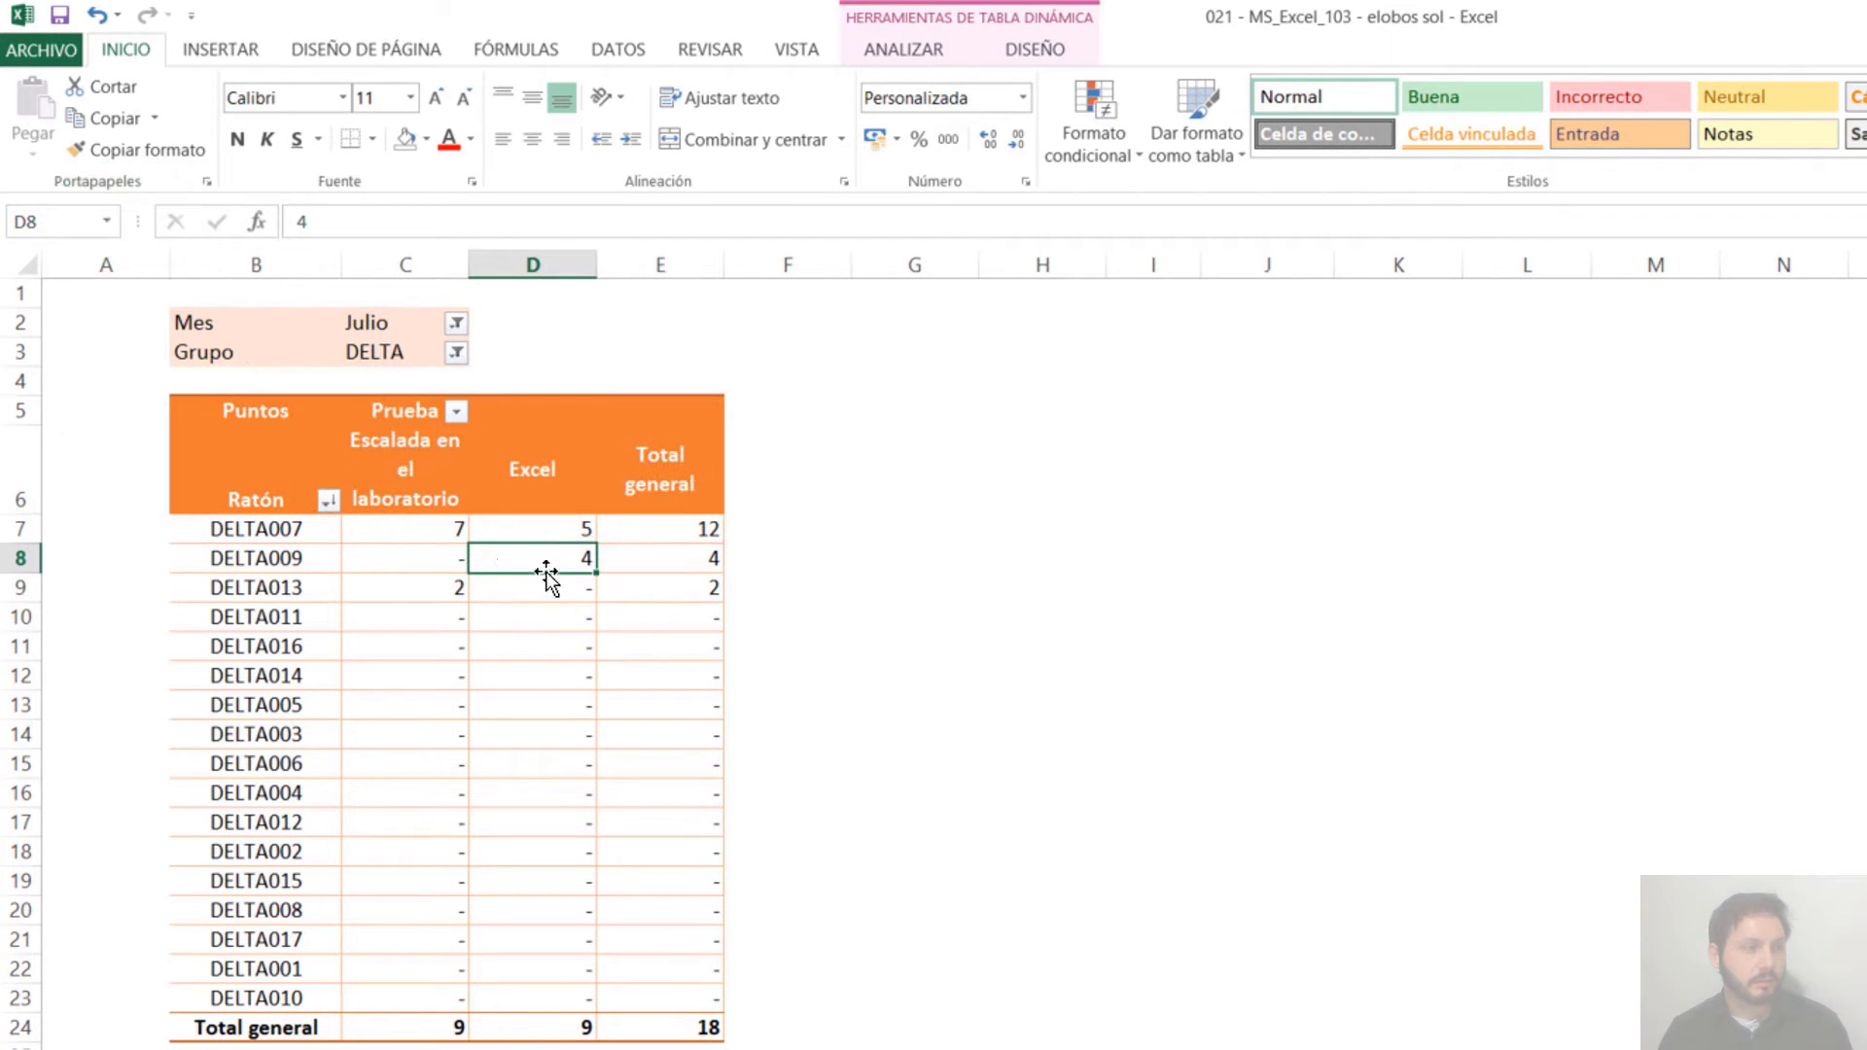
pyautogui.moveTo(542, 552)
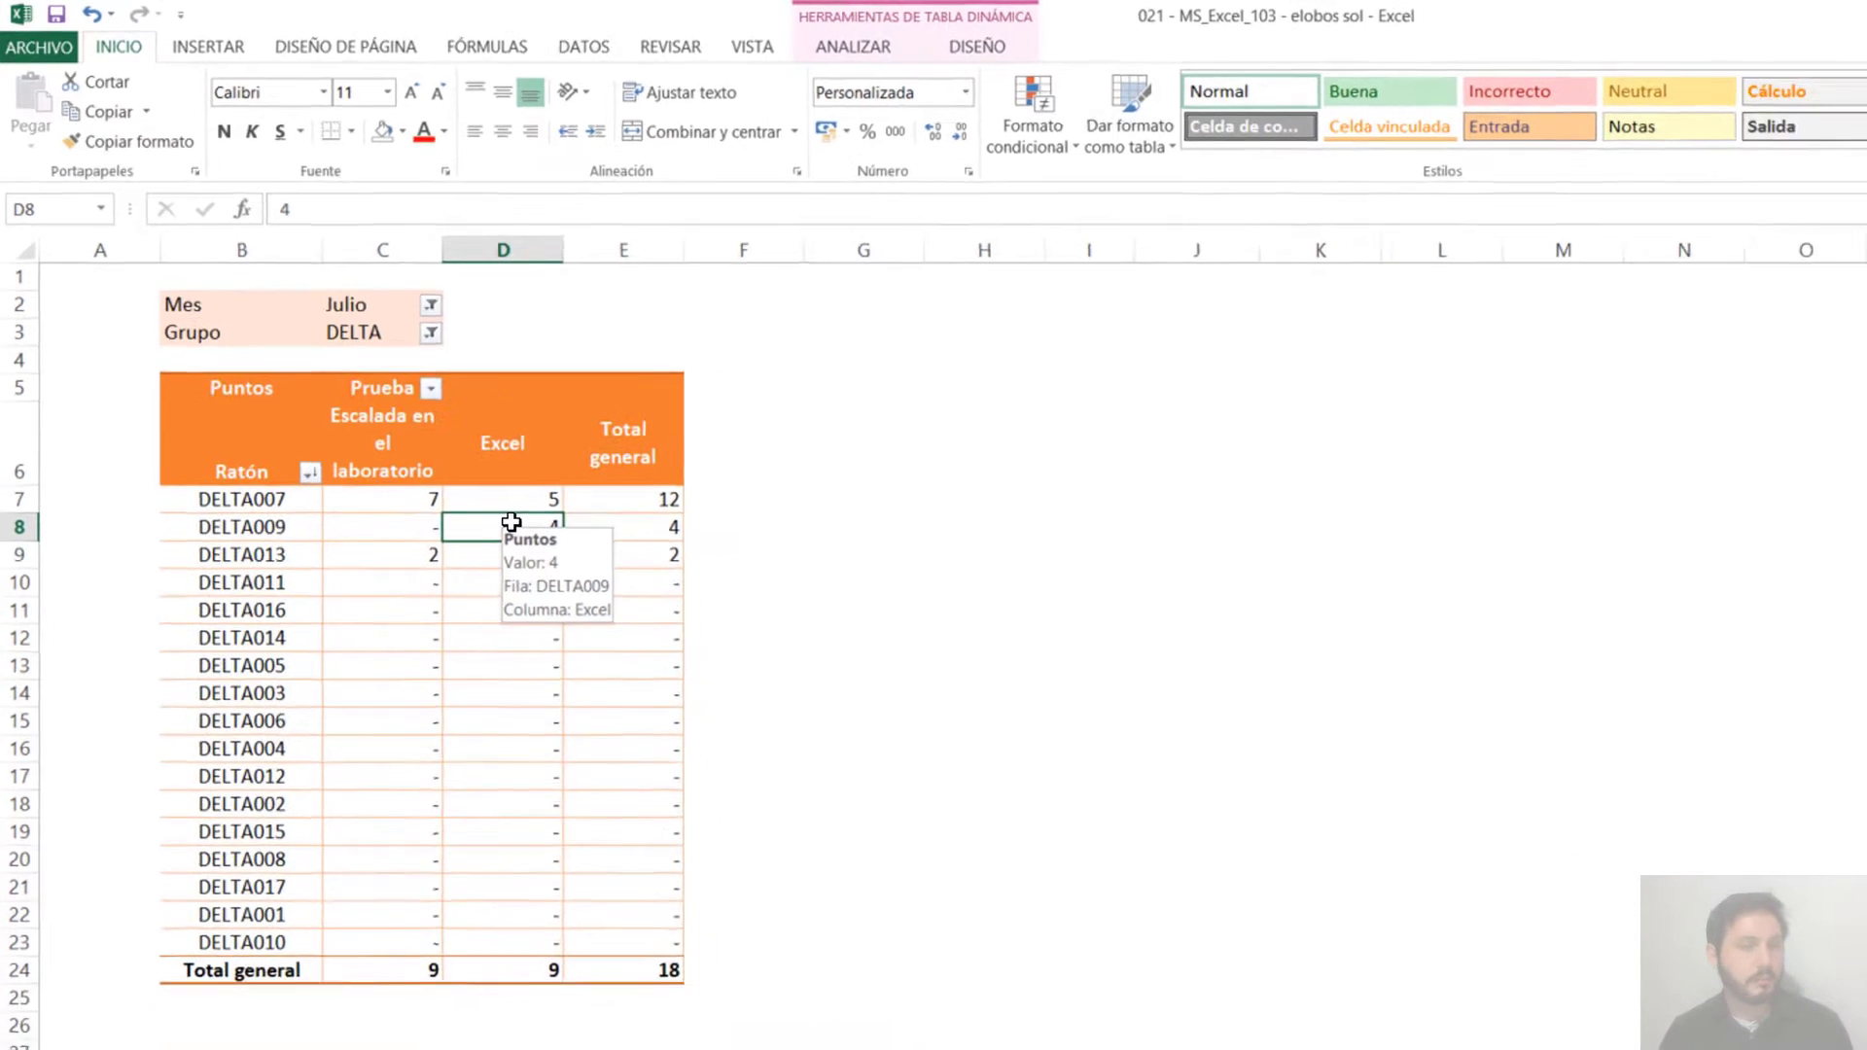
pyautogui.click(542, 552)
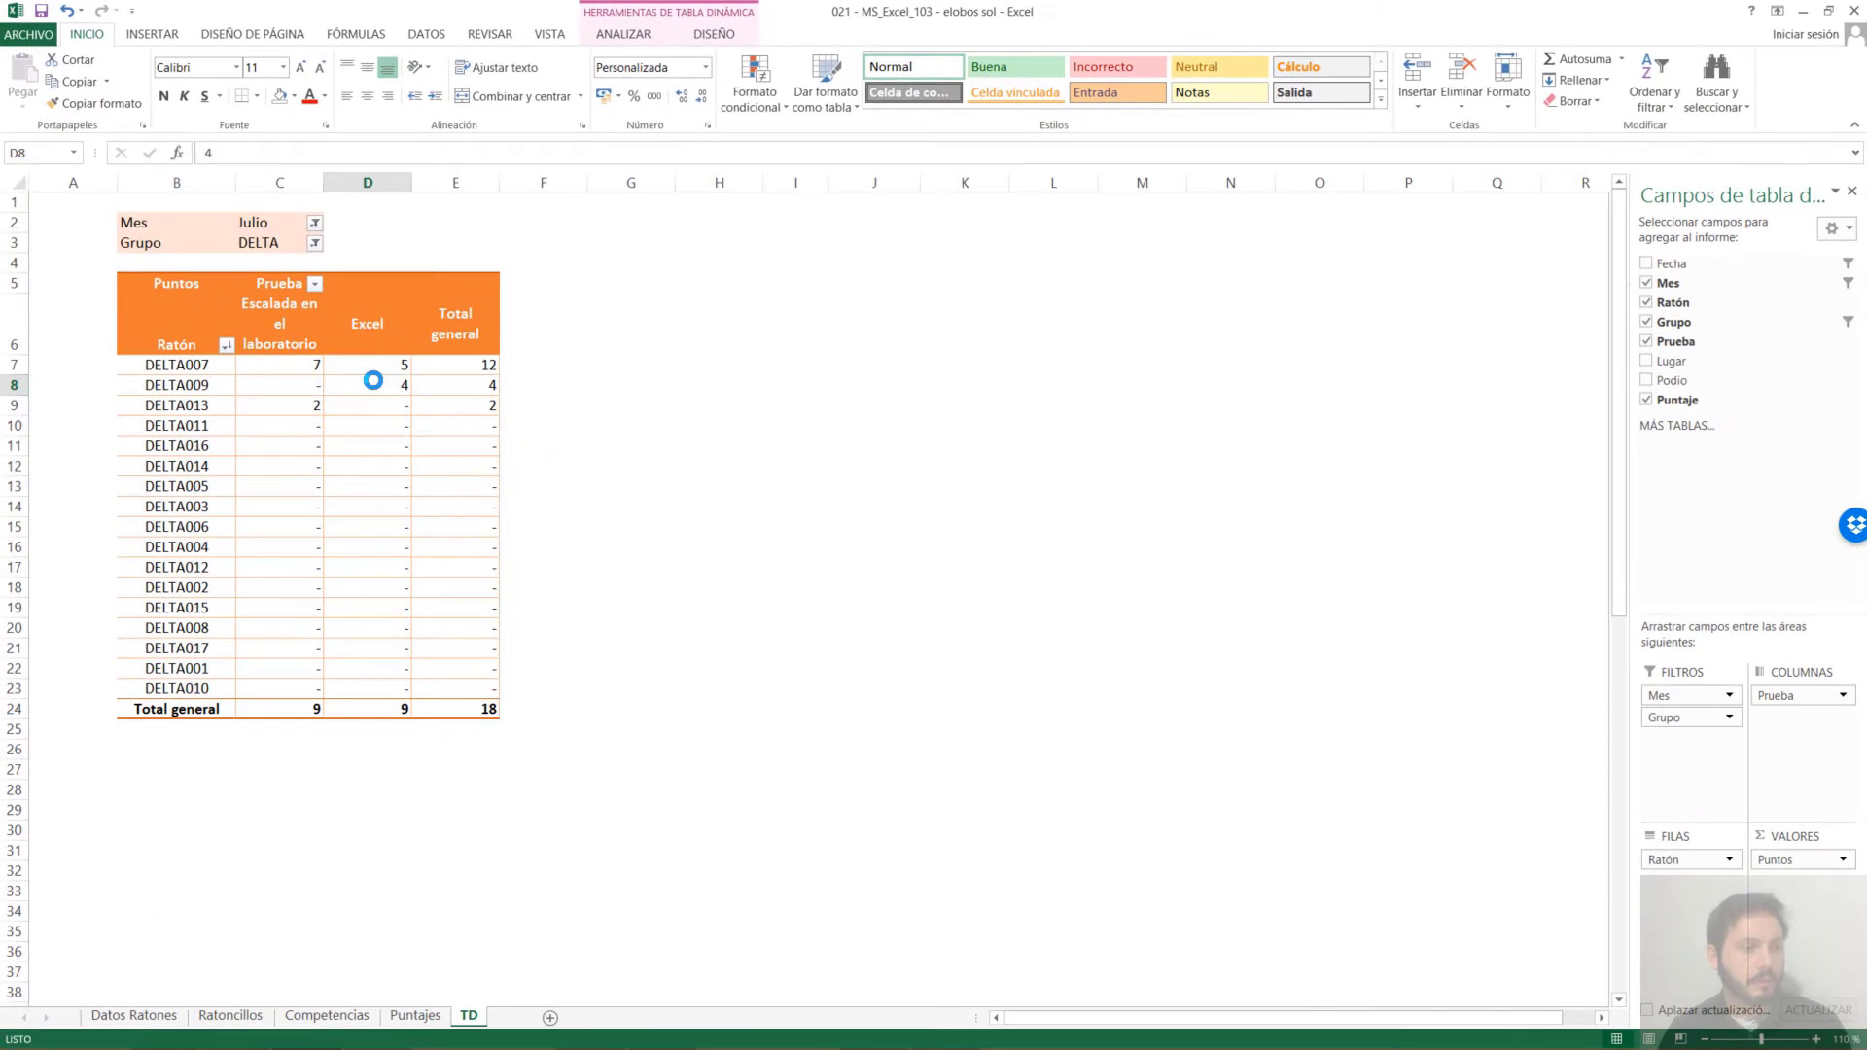
pyautogui.doubleClick(373, 380)
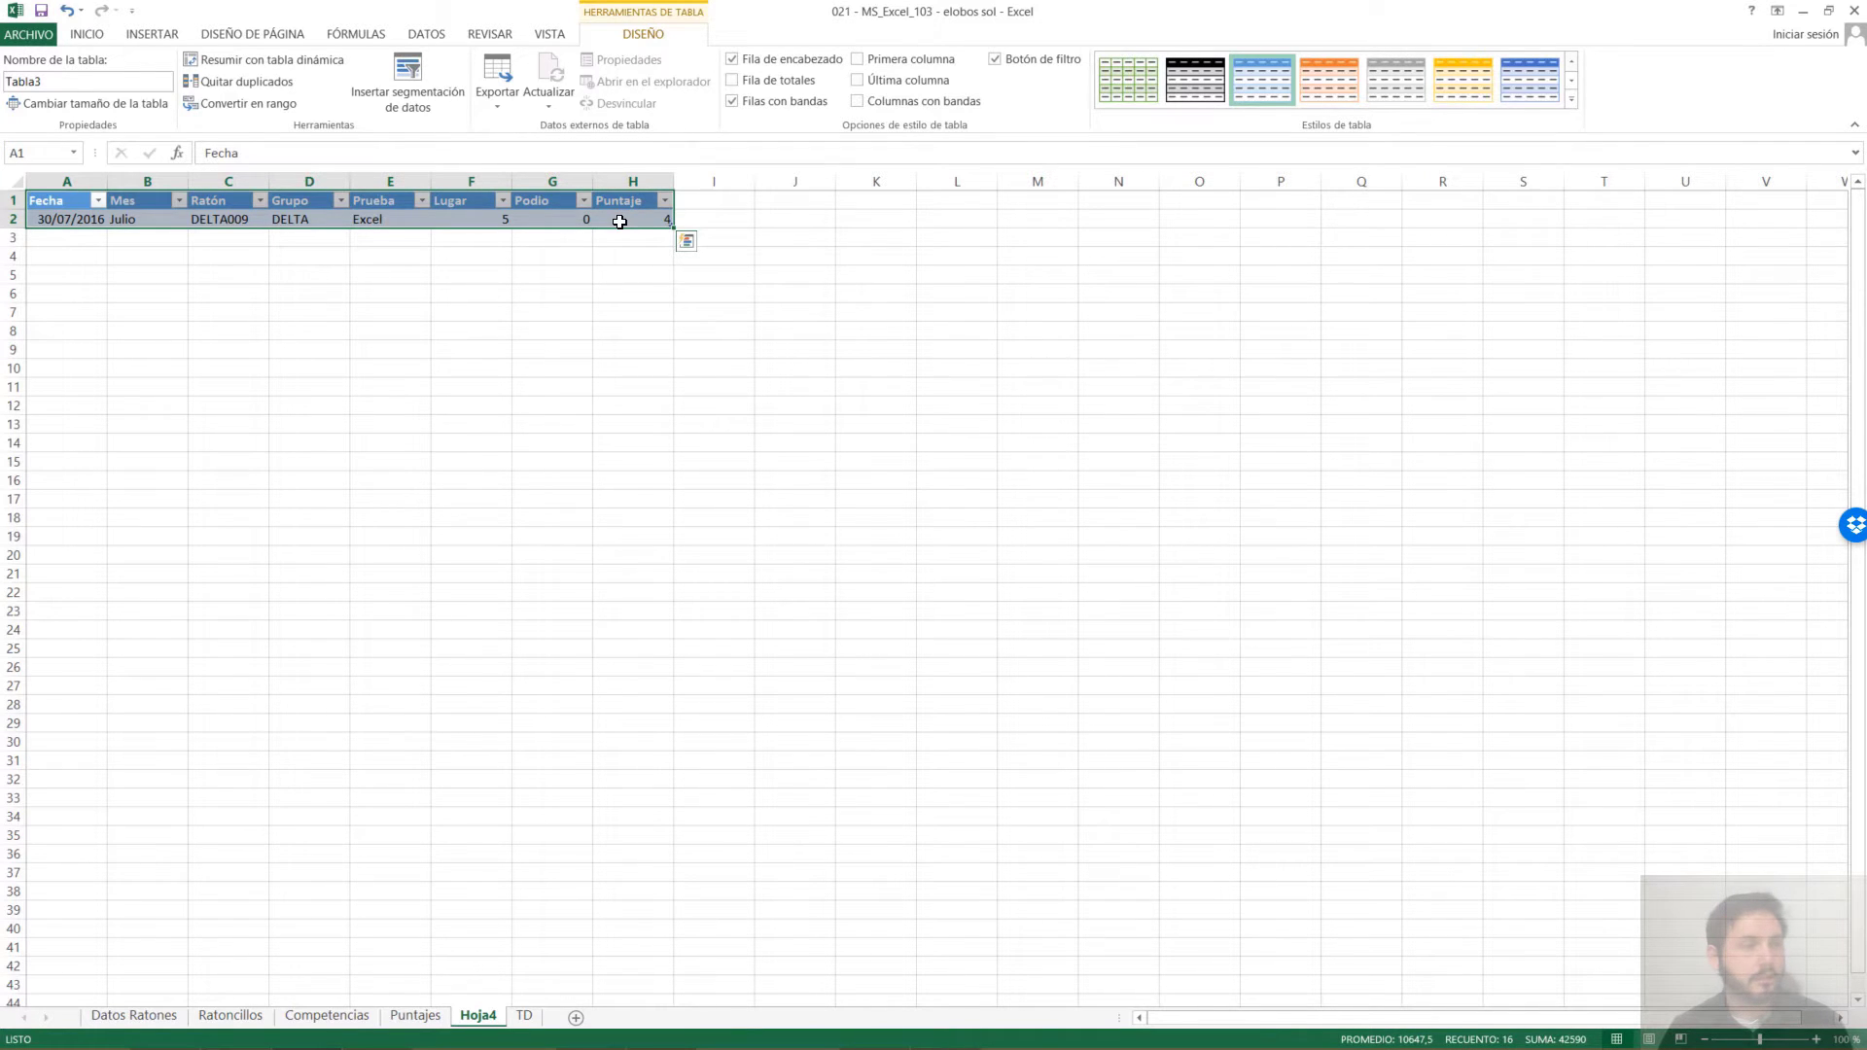
# Review the detail record's month, mouse, group, test and score, and delete the detail sheet
pyautogui.click(621, 219)
pyautogui.moveTo(644, 216); pyautogui.dragTo(74, 223)
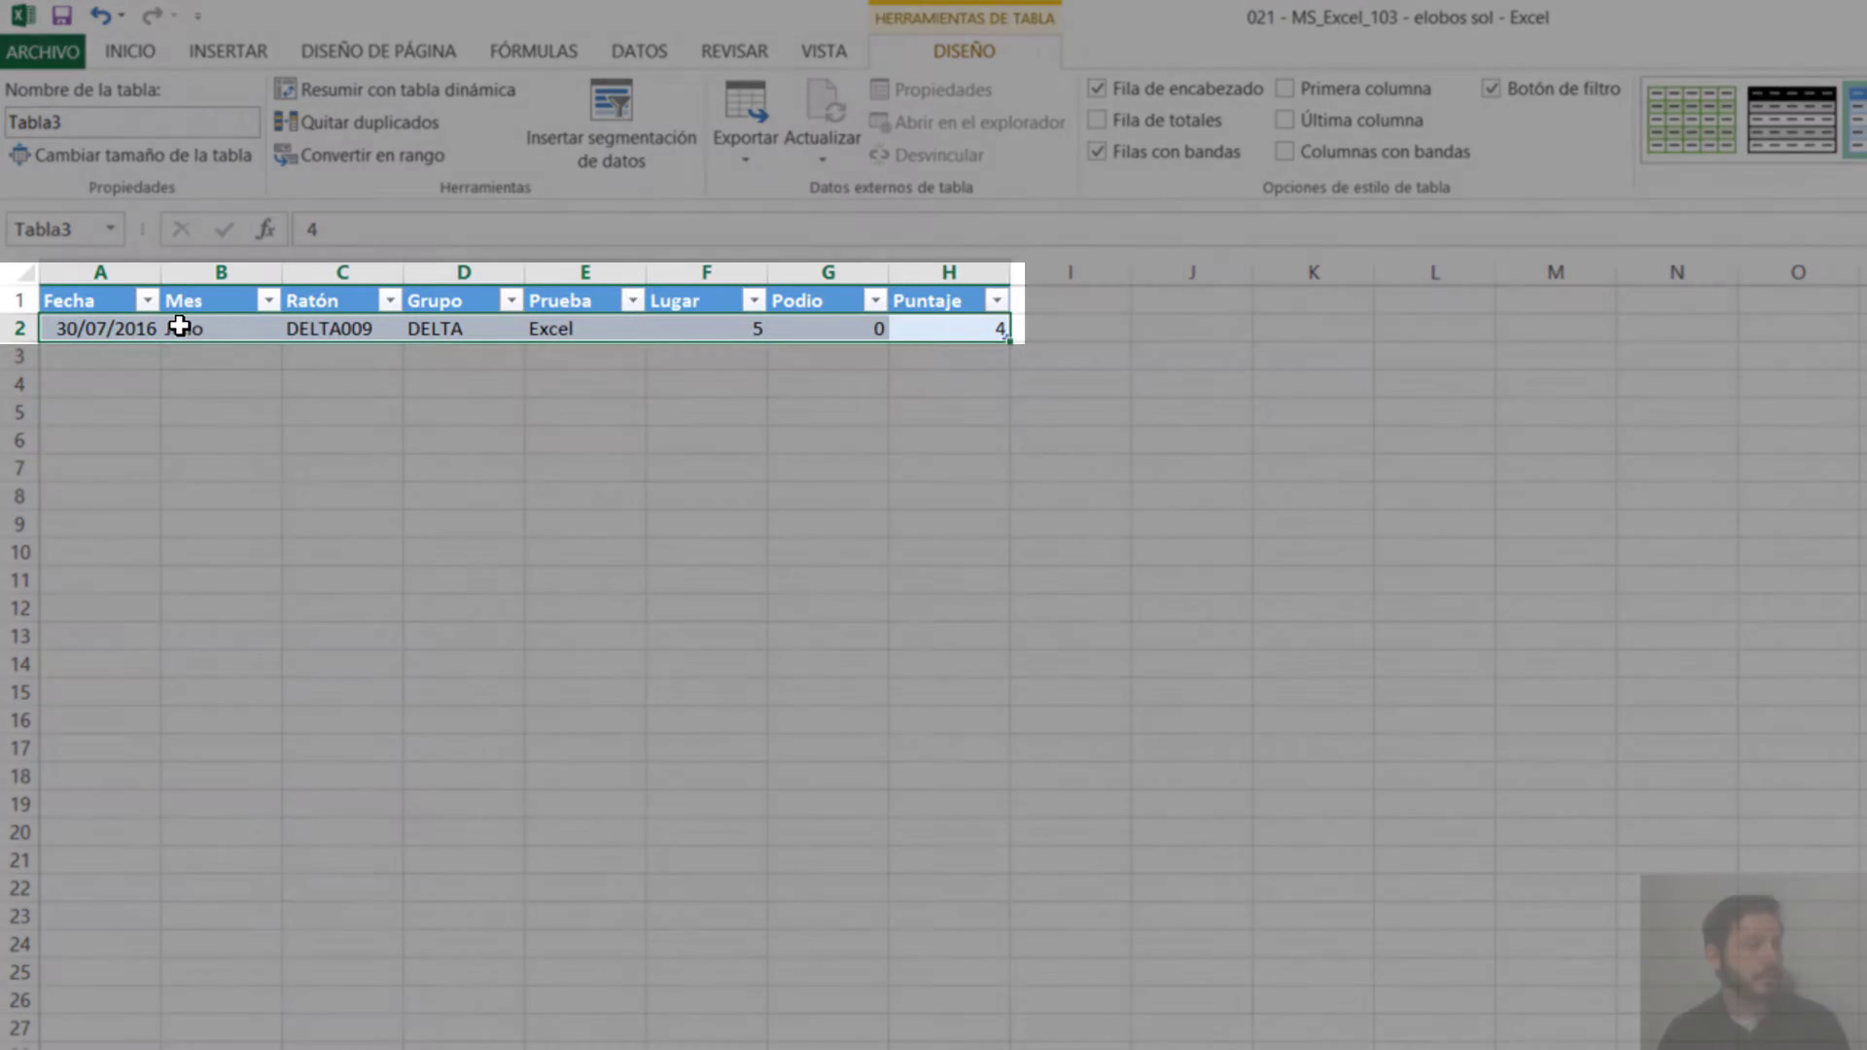
pyautogui.click(203, 326)
pyautogui.click(330, 326)
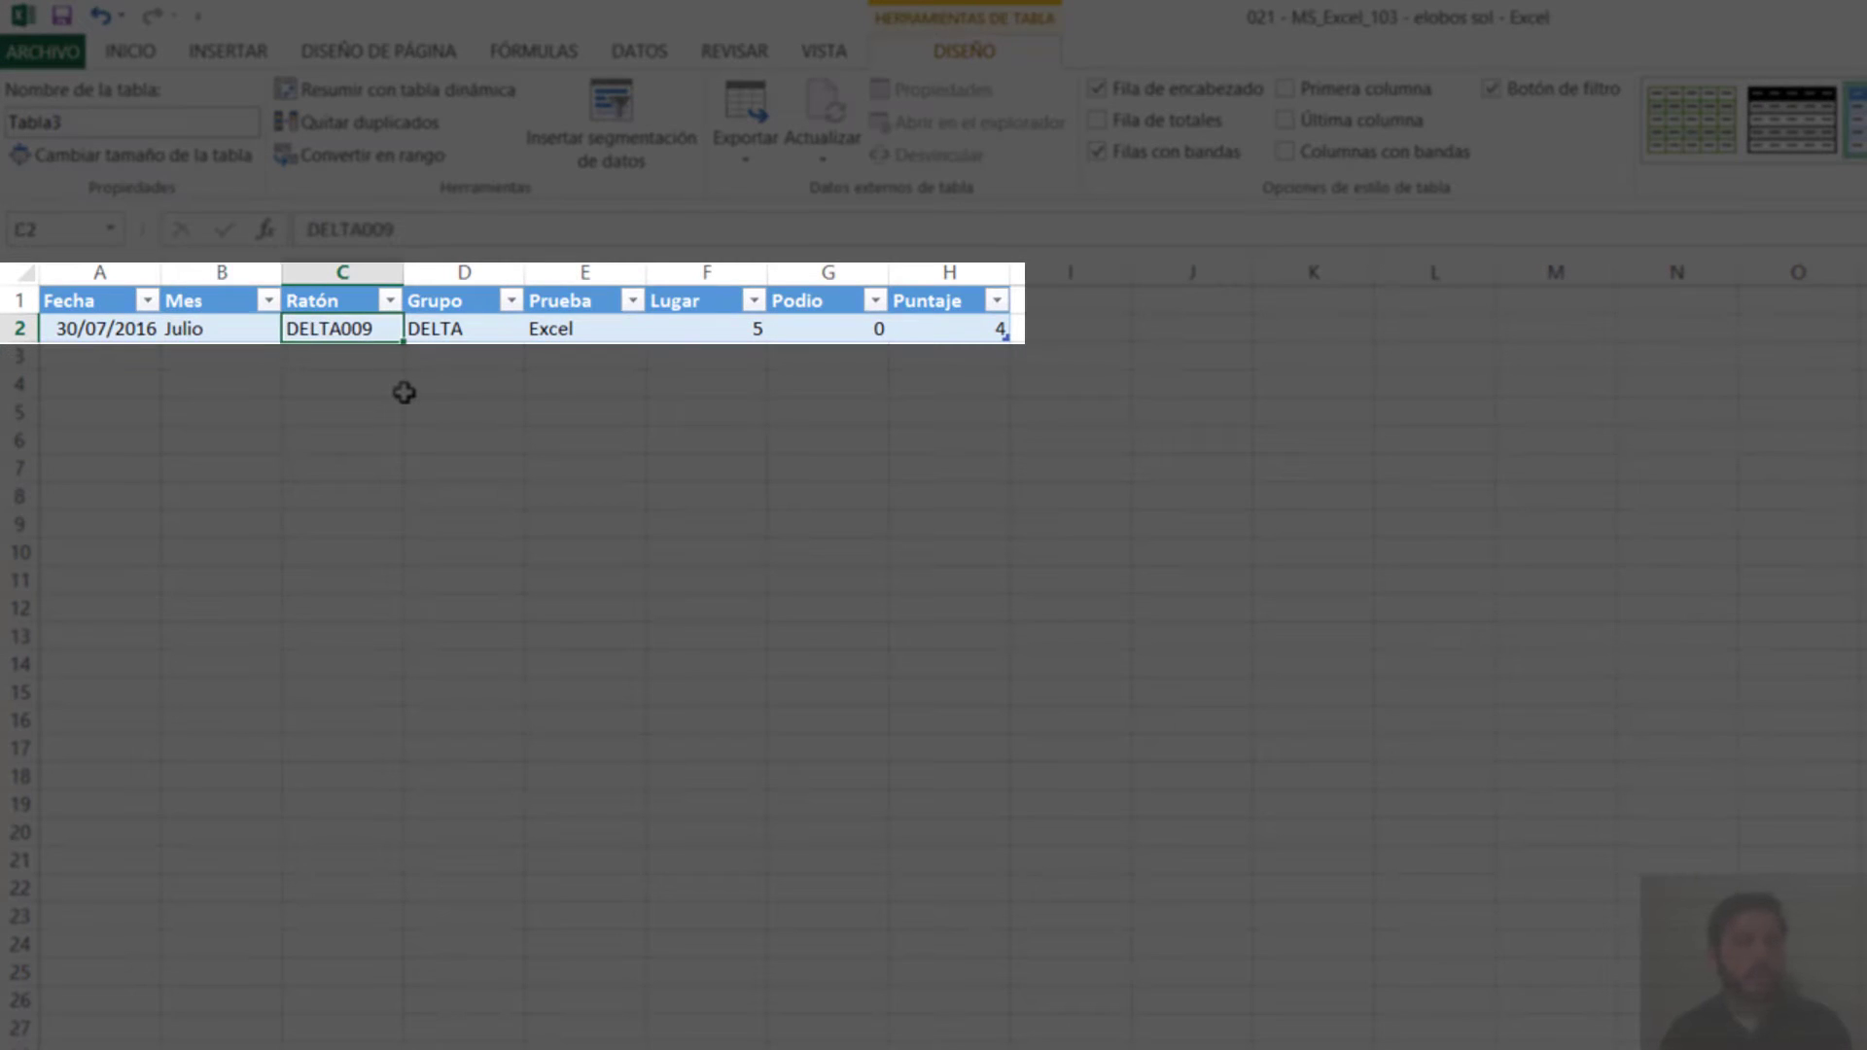
pyautogui.click(449, 326)
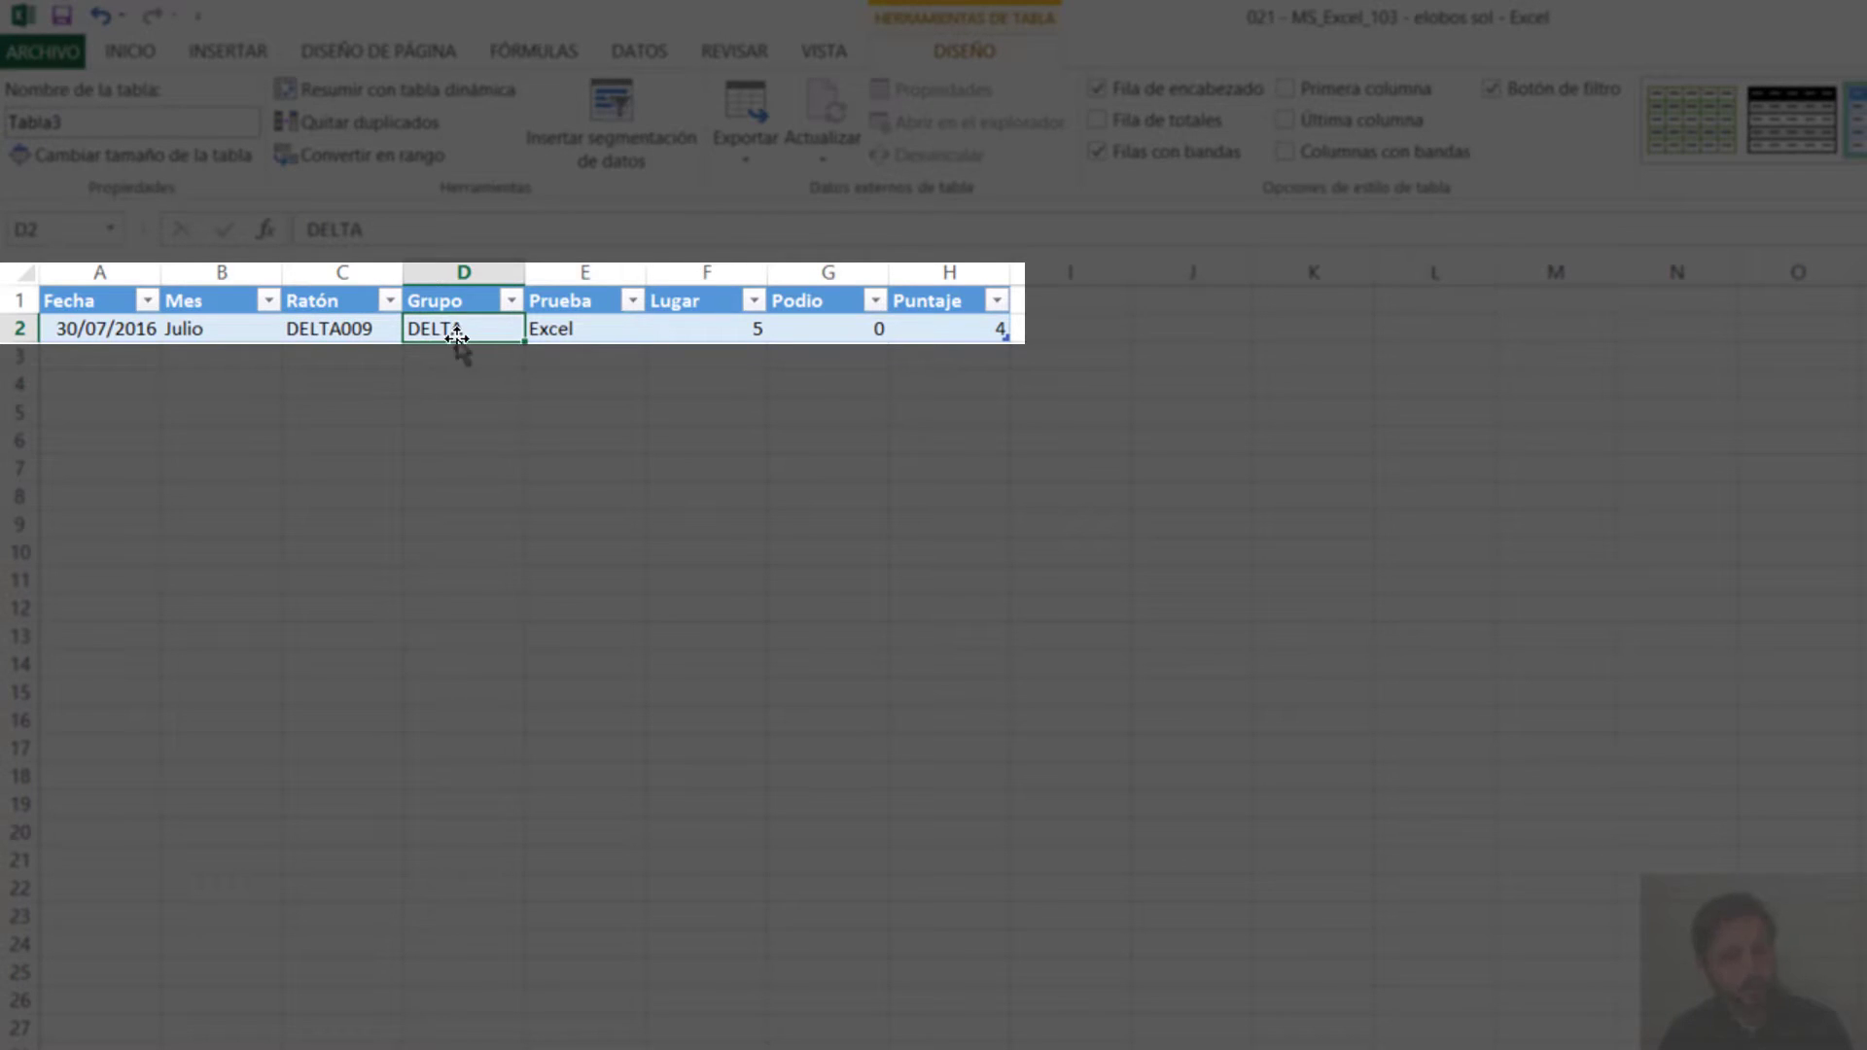
pyautogui.click(607, 330)
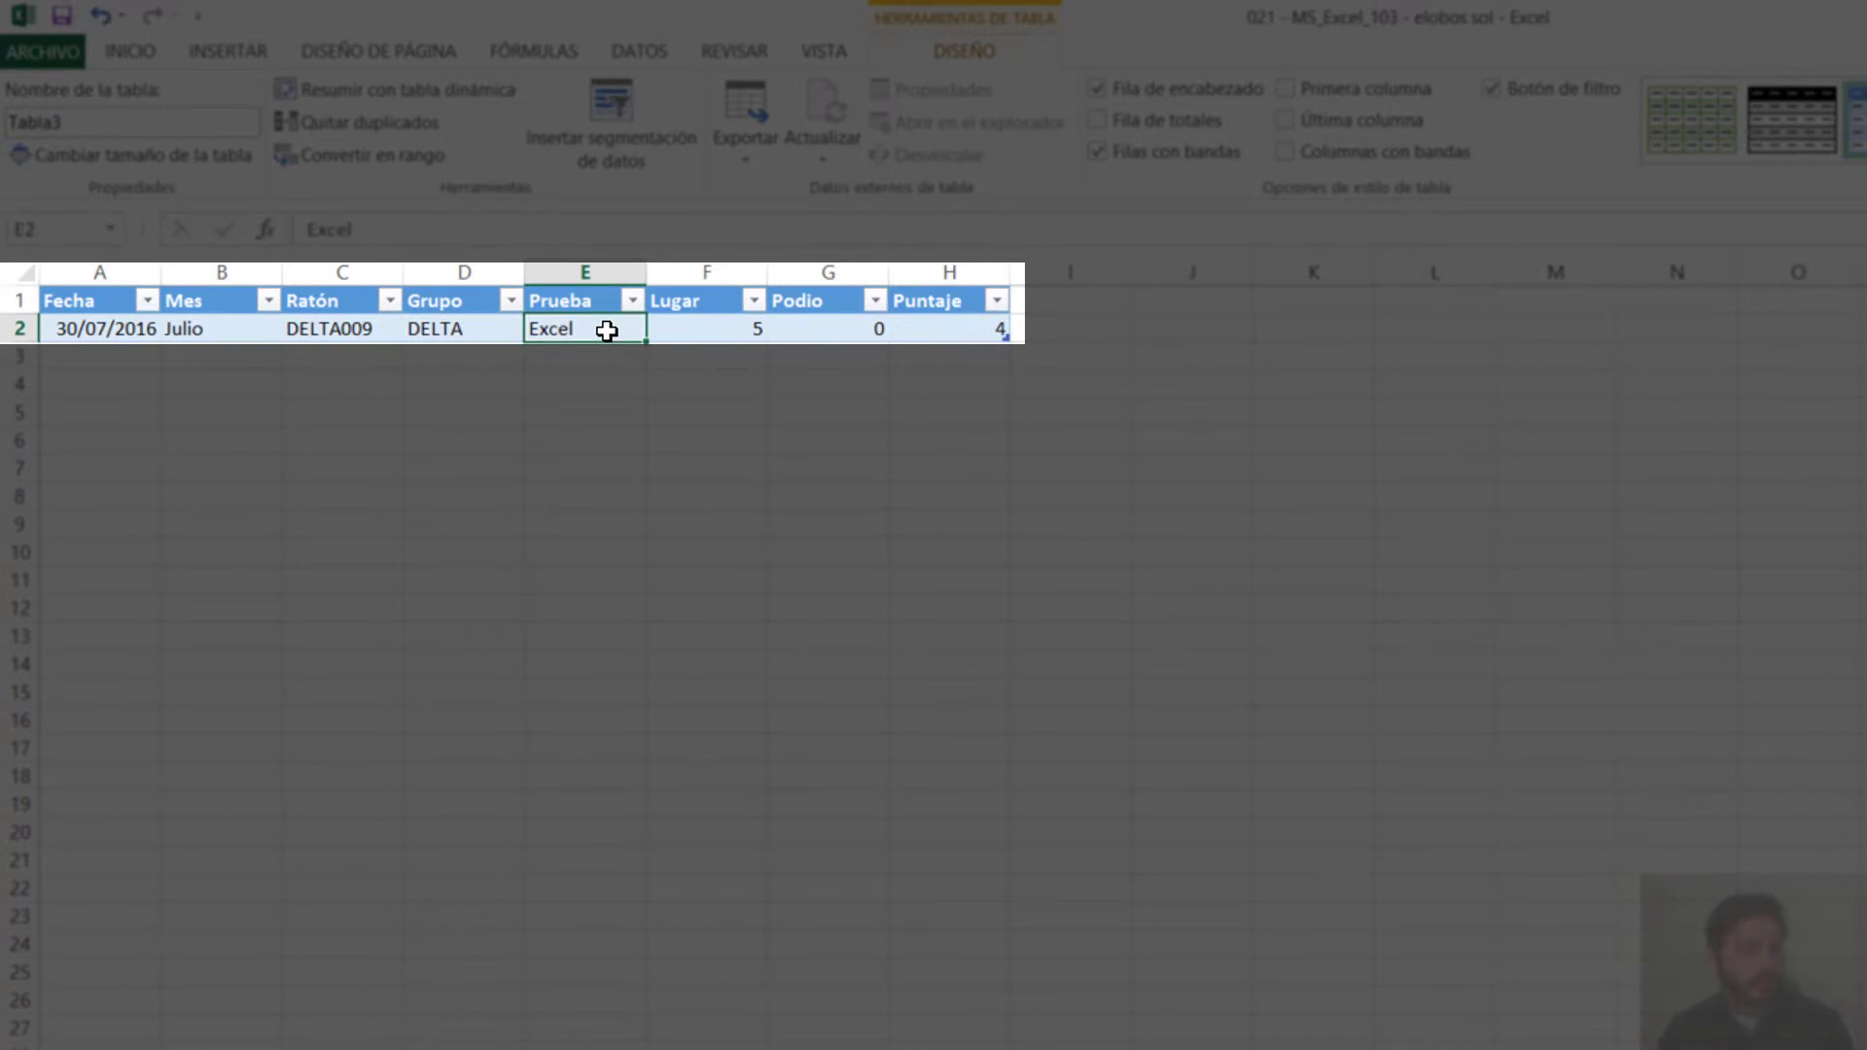
pyautogui.click(920, 337)
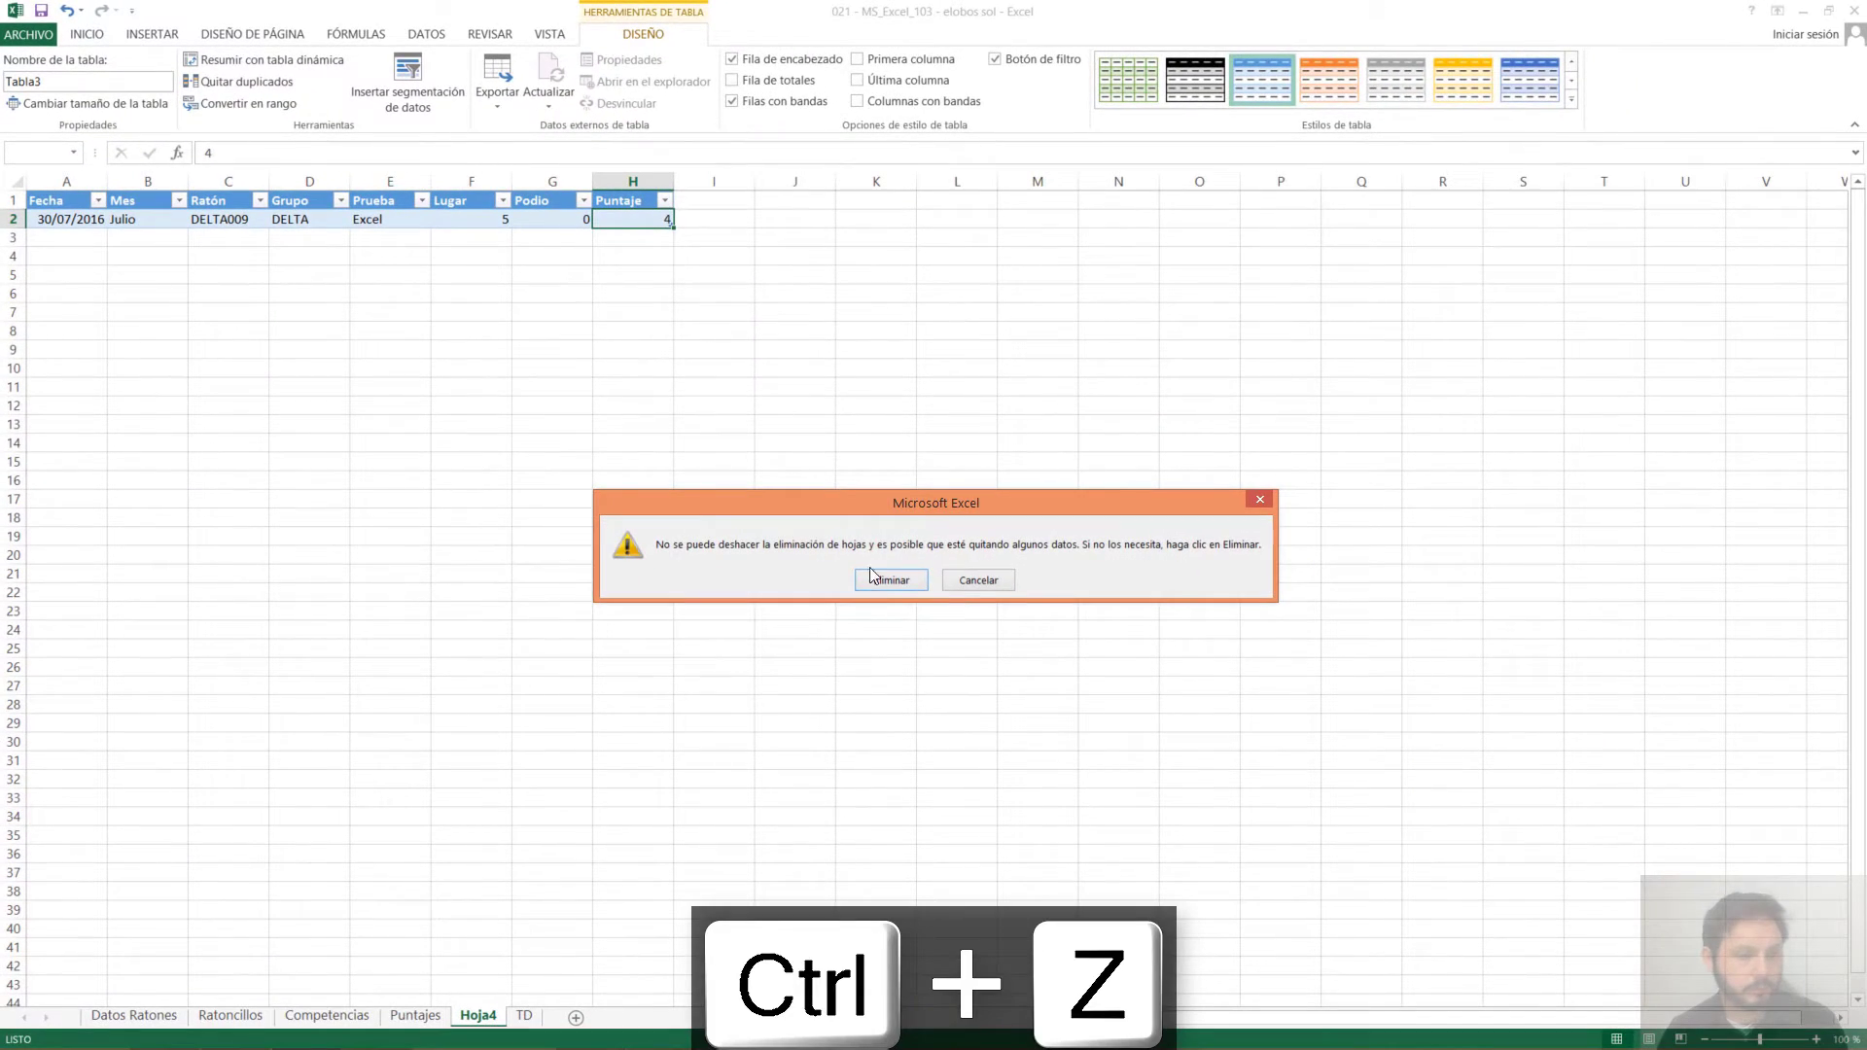
pyautogui.click(889, 579)
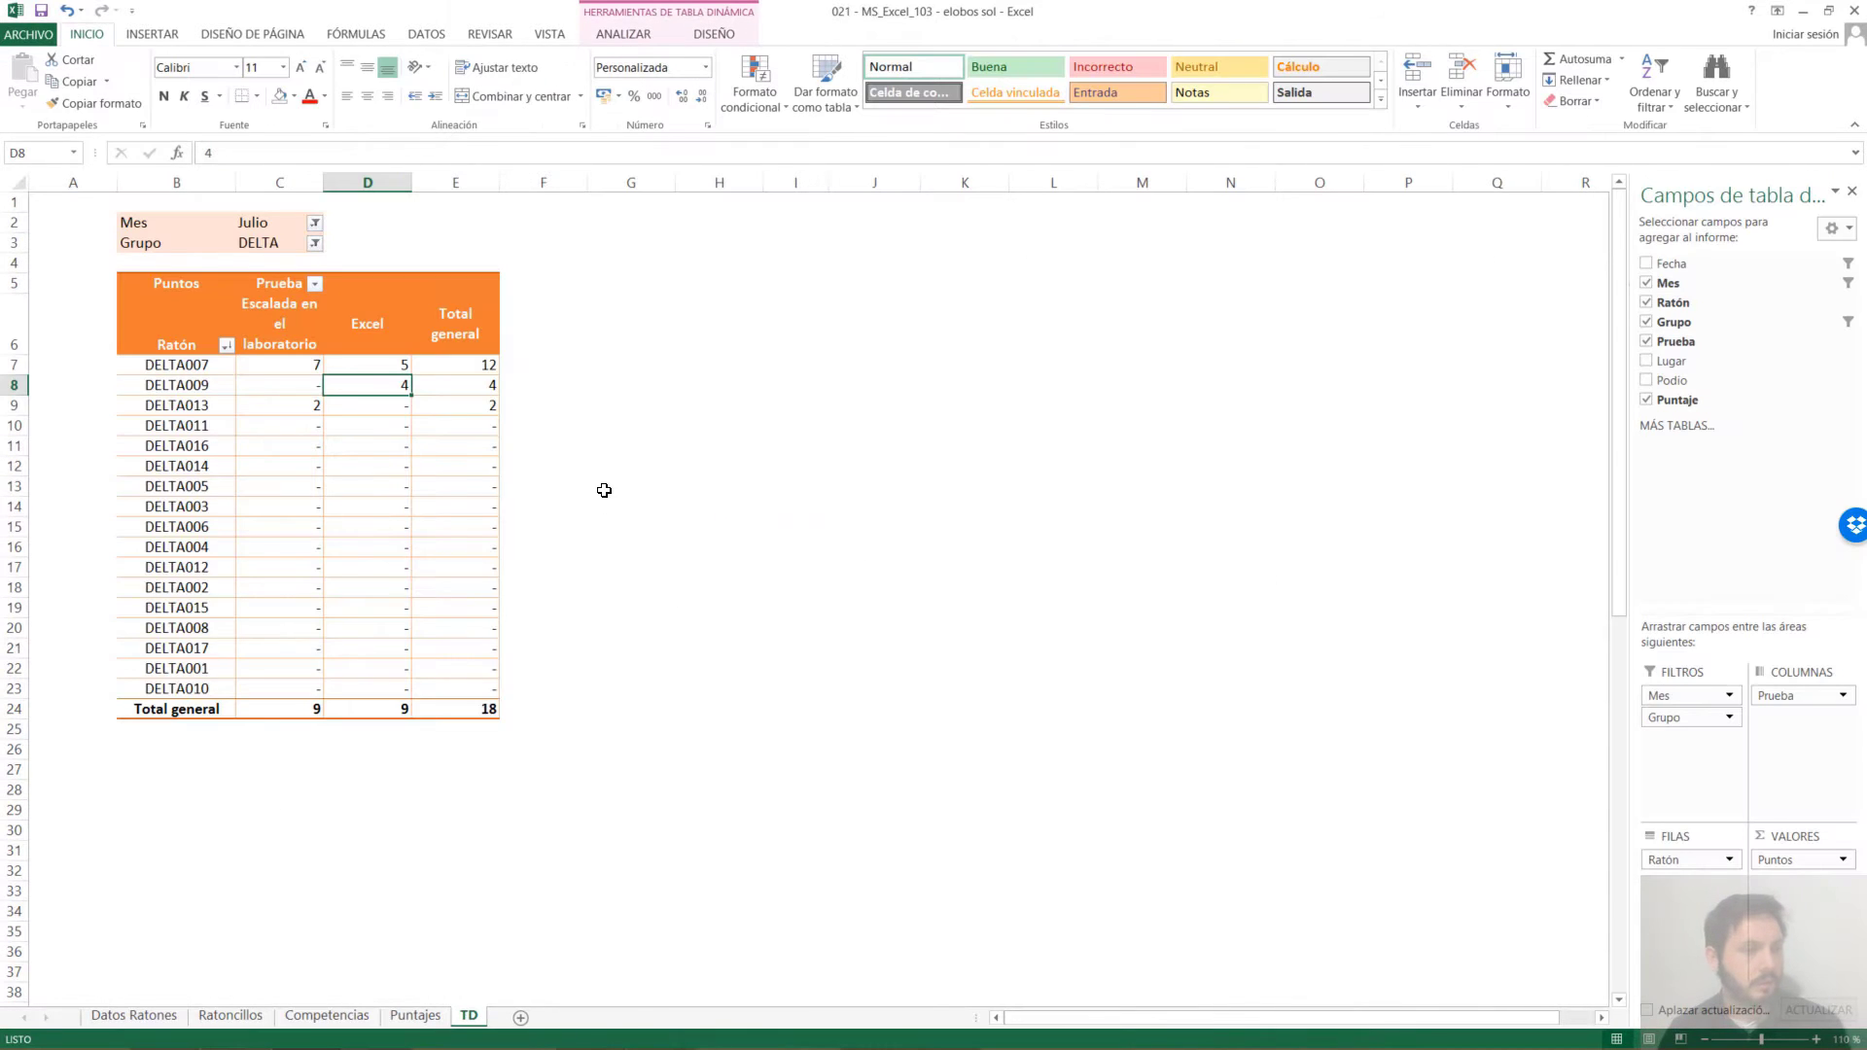
# Switch to the elobos workbook and select the entire data table B5:G413 on the Competencias sheet
pyautogui.moveTo(823, 21); pyautogui.dragTo(822, 145)
pyautogui.moveTo(822, 348); pyautogui.dragTo(1866, 212)
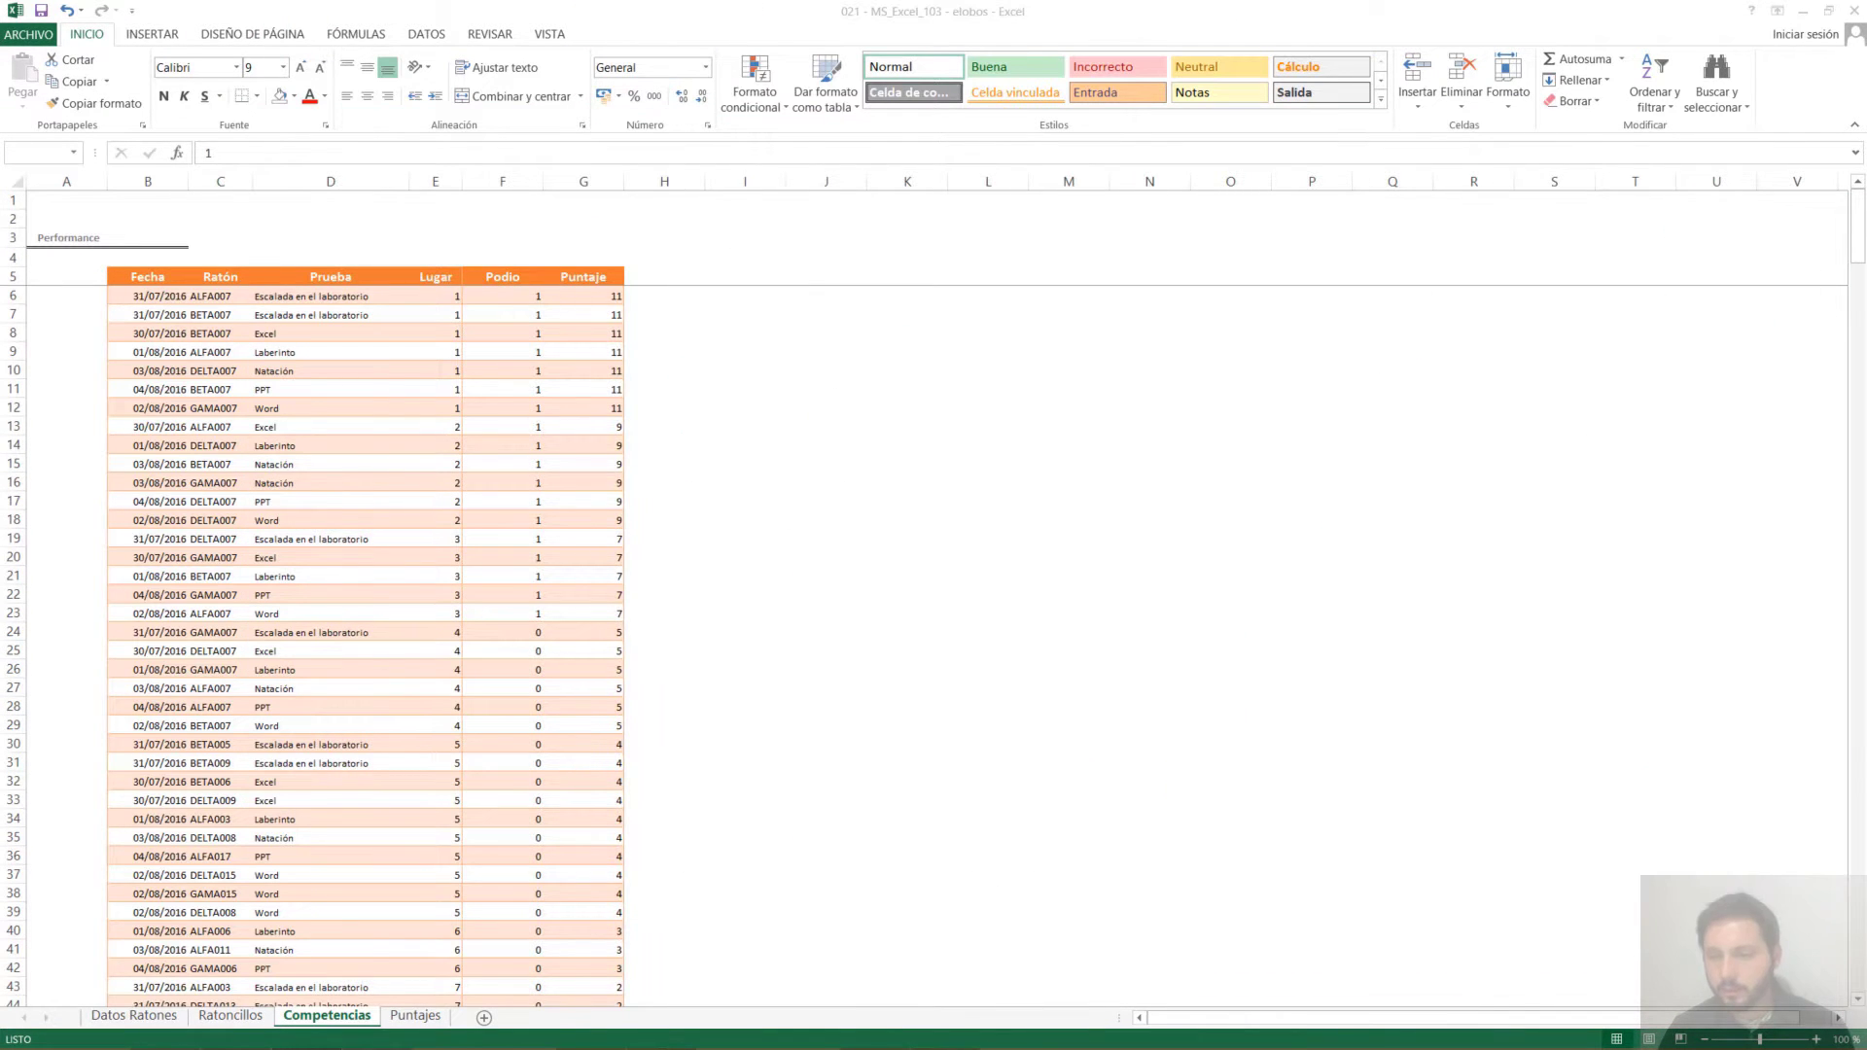
pyautogui.click(206, 408)
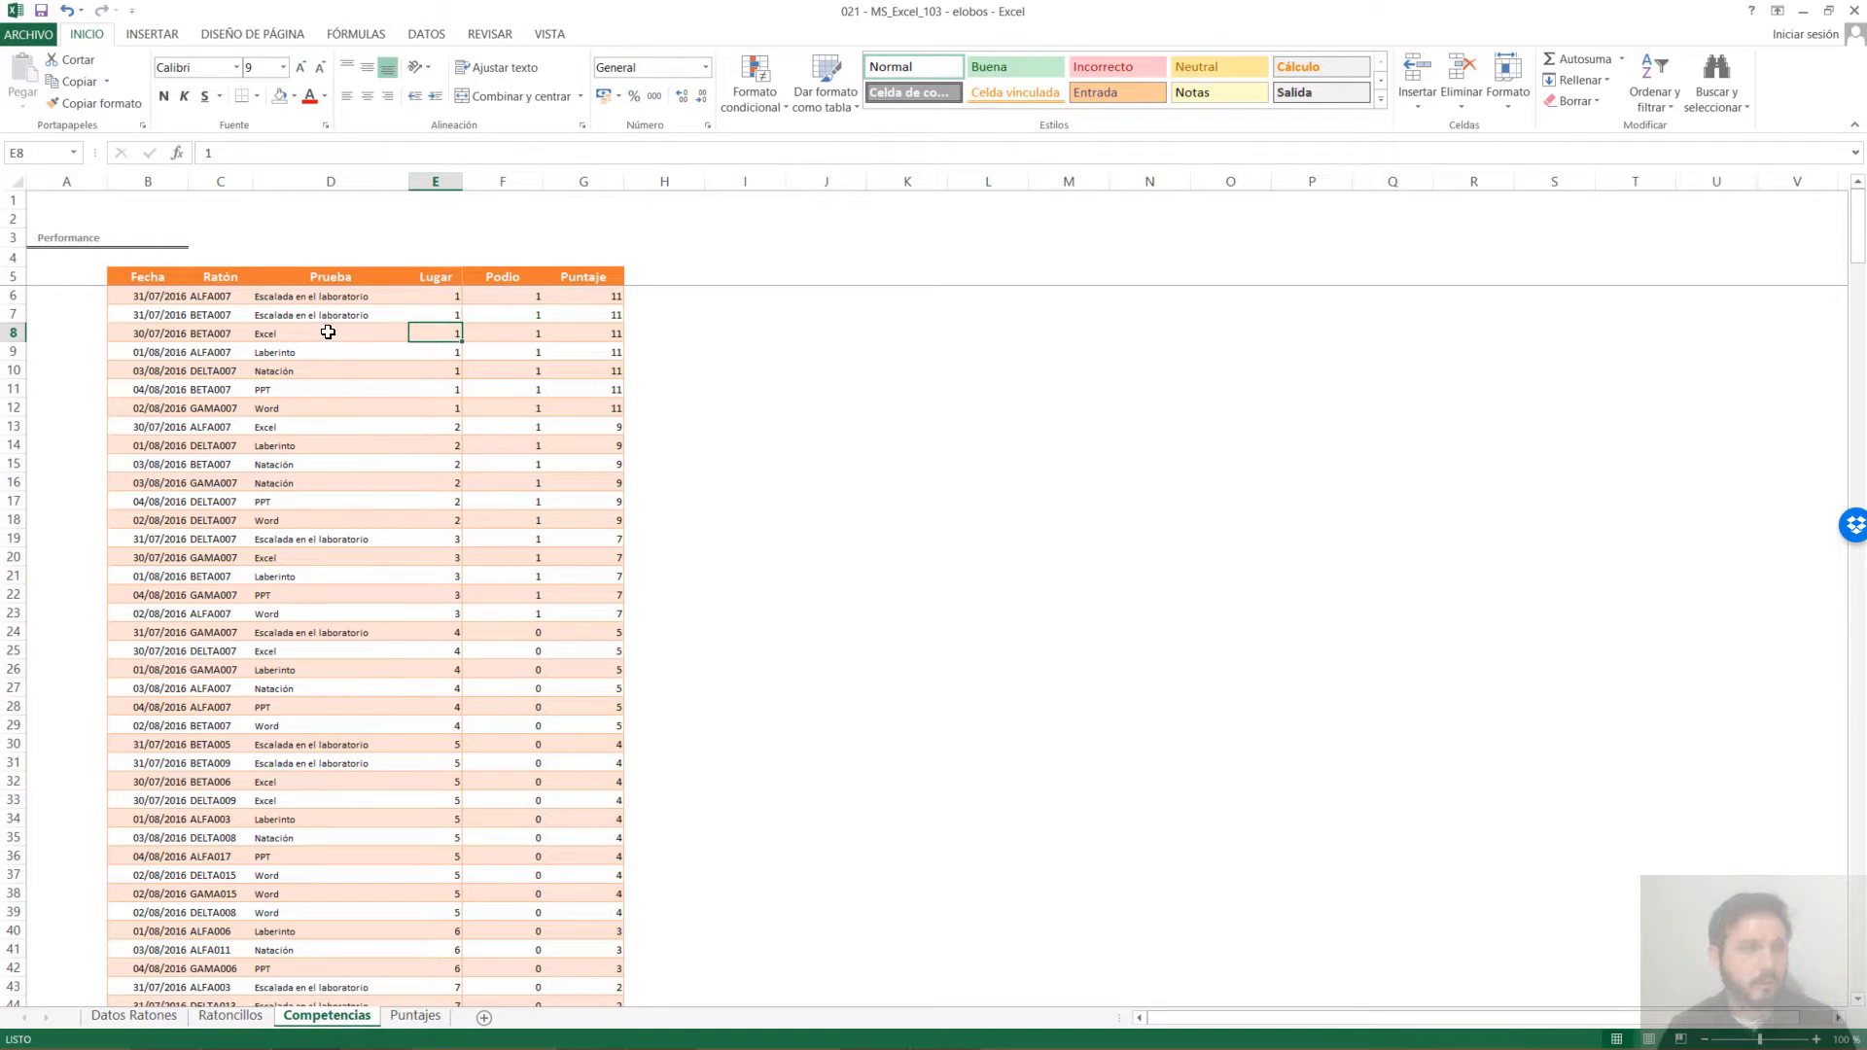
pyautogui.click(153, 278)
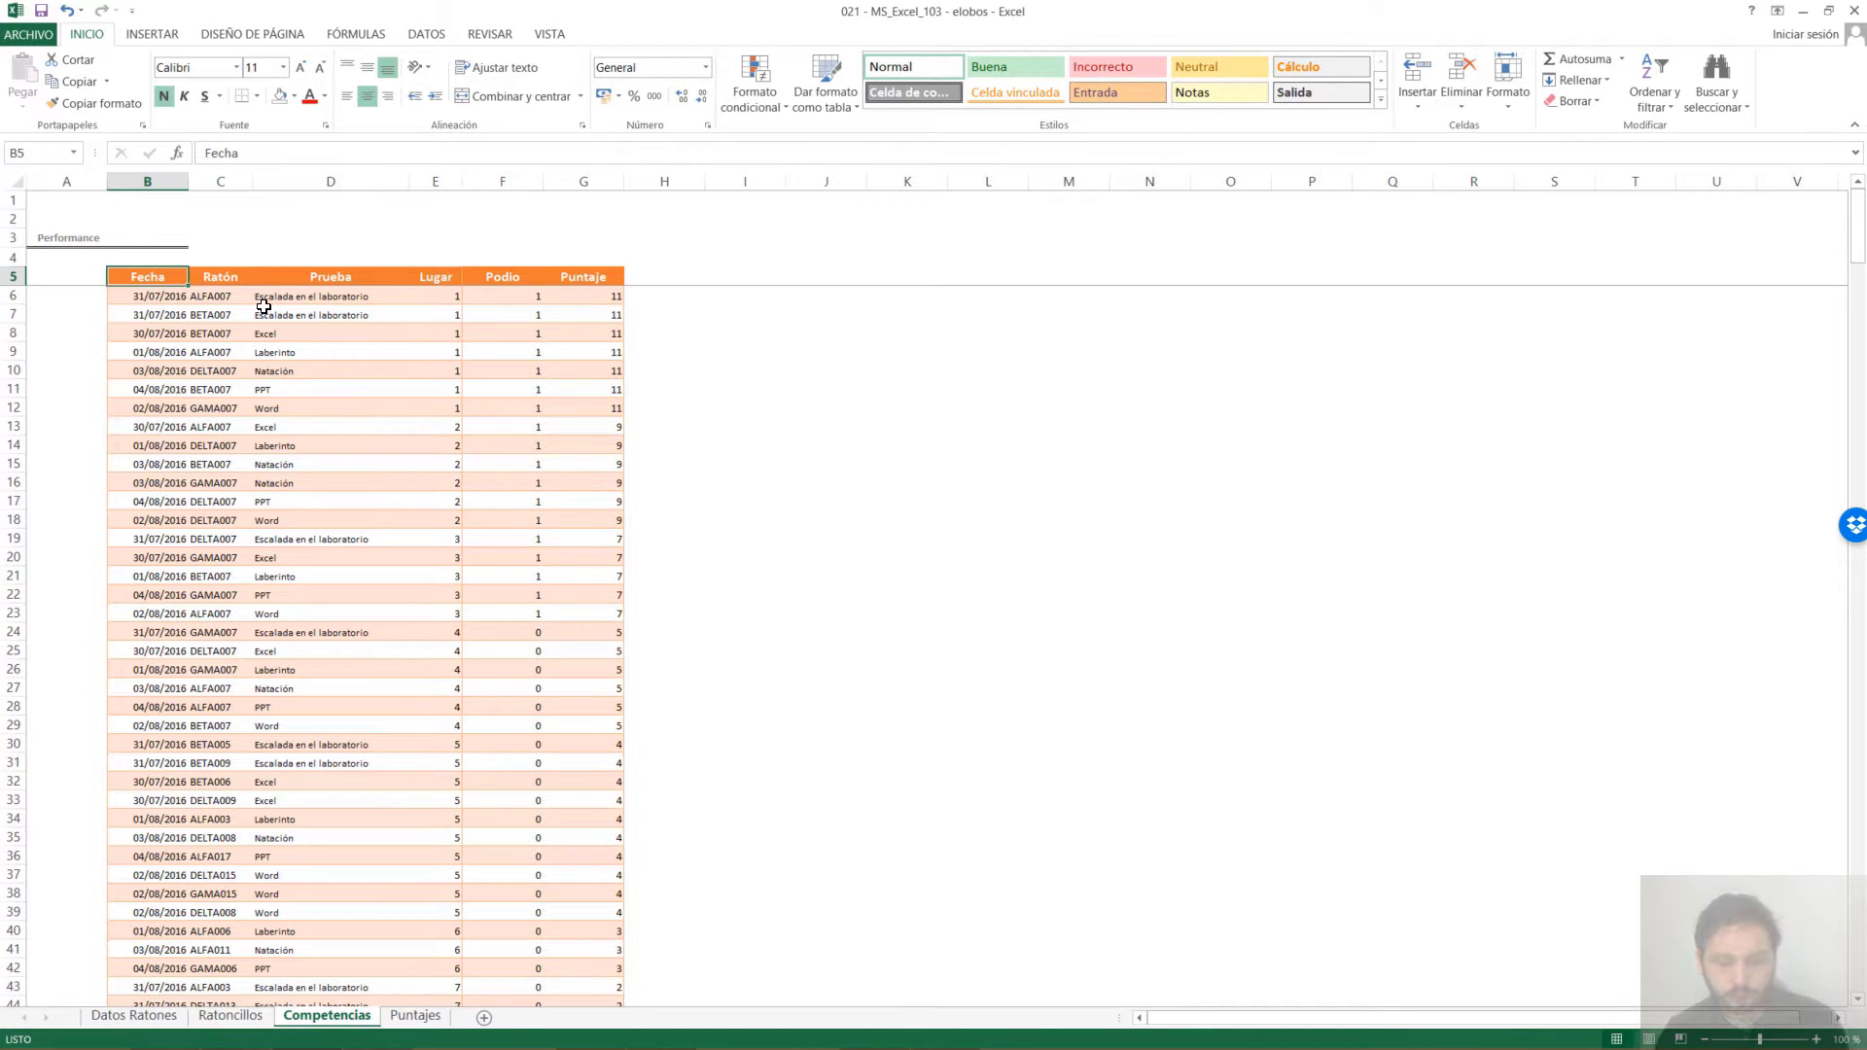
pyautogui.hotkey('ctrl', 'shift', 'space')
pyautogui.scroll(-20, 264, 307)
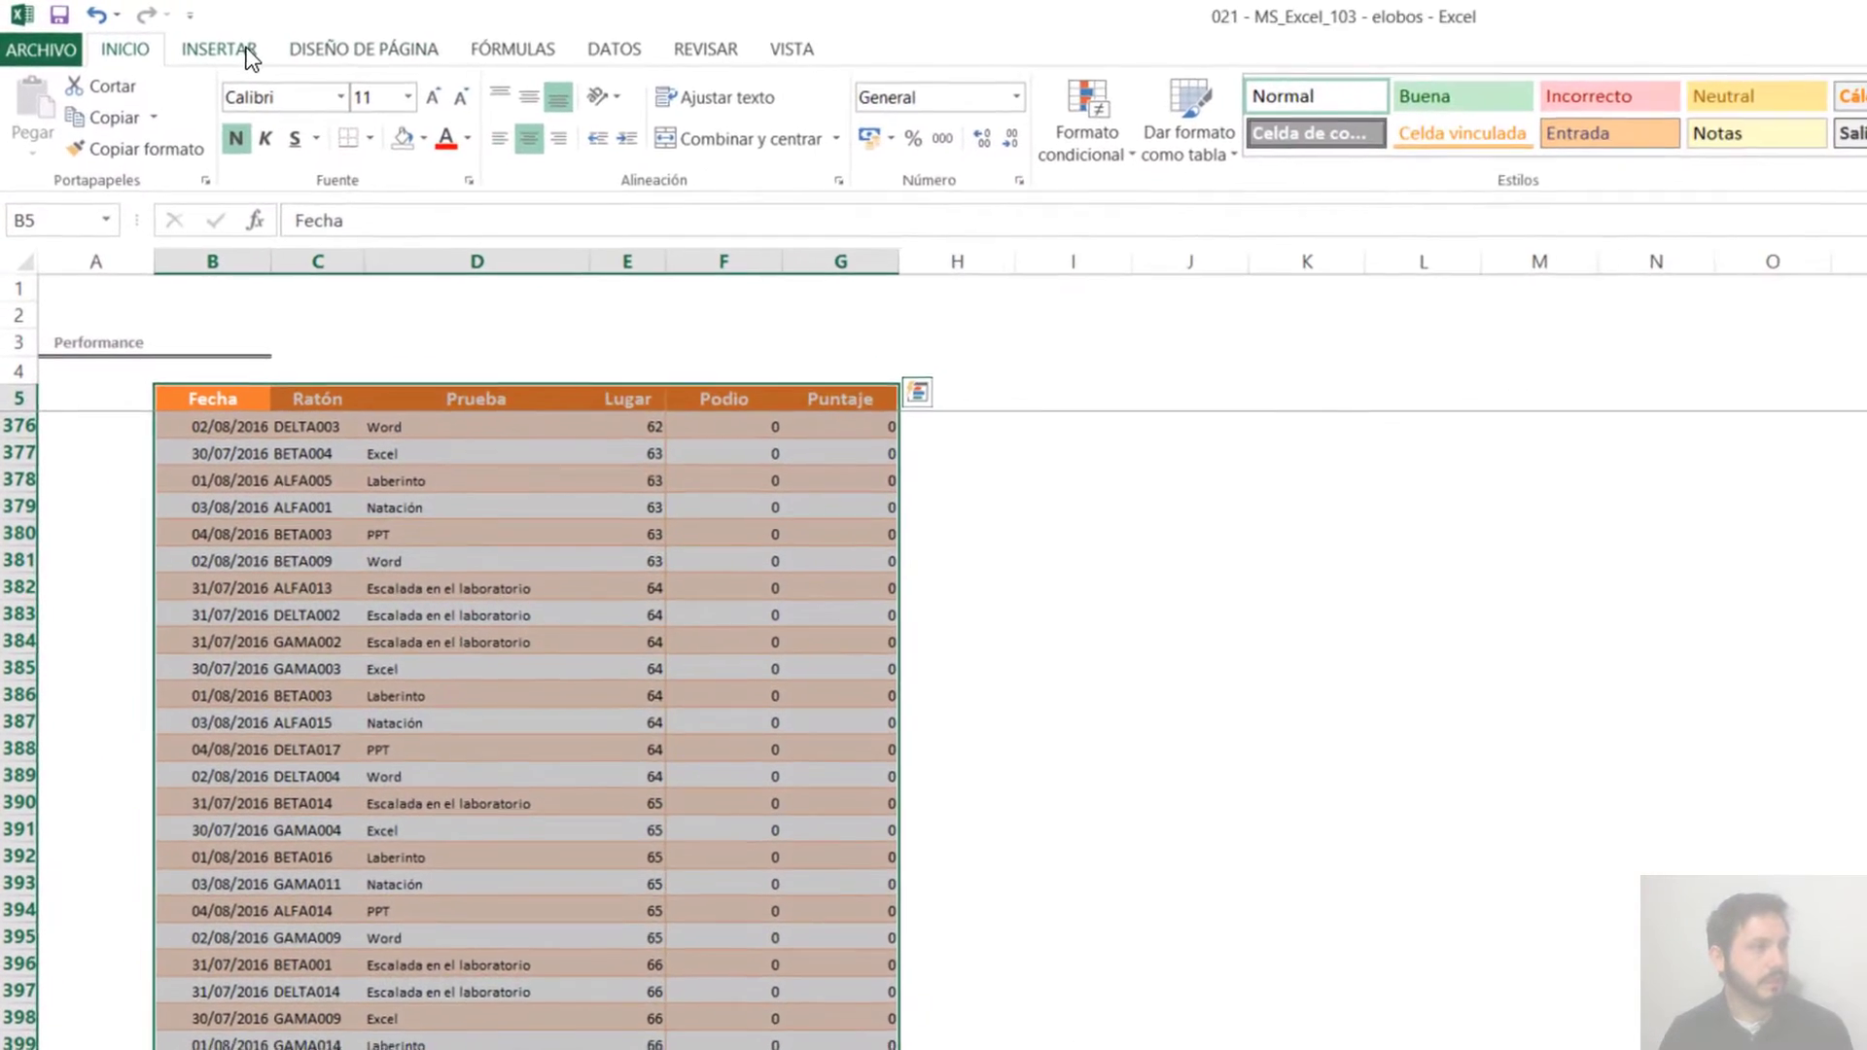
# Create a pivot table from Competencias!$B$5:$G$413 on a new worksheet and place that sheet after Puntajes
pyautogui.click(151, 34)
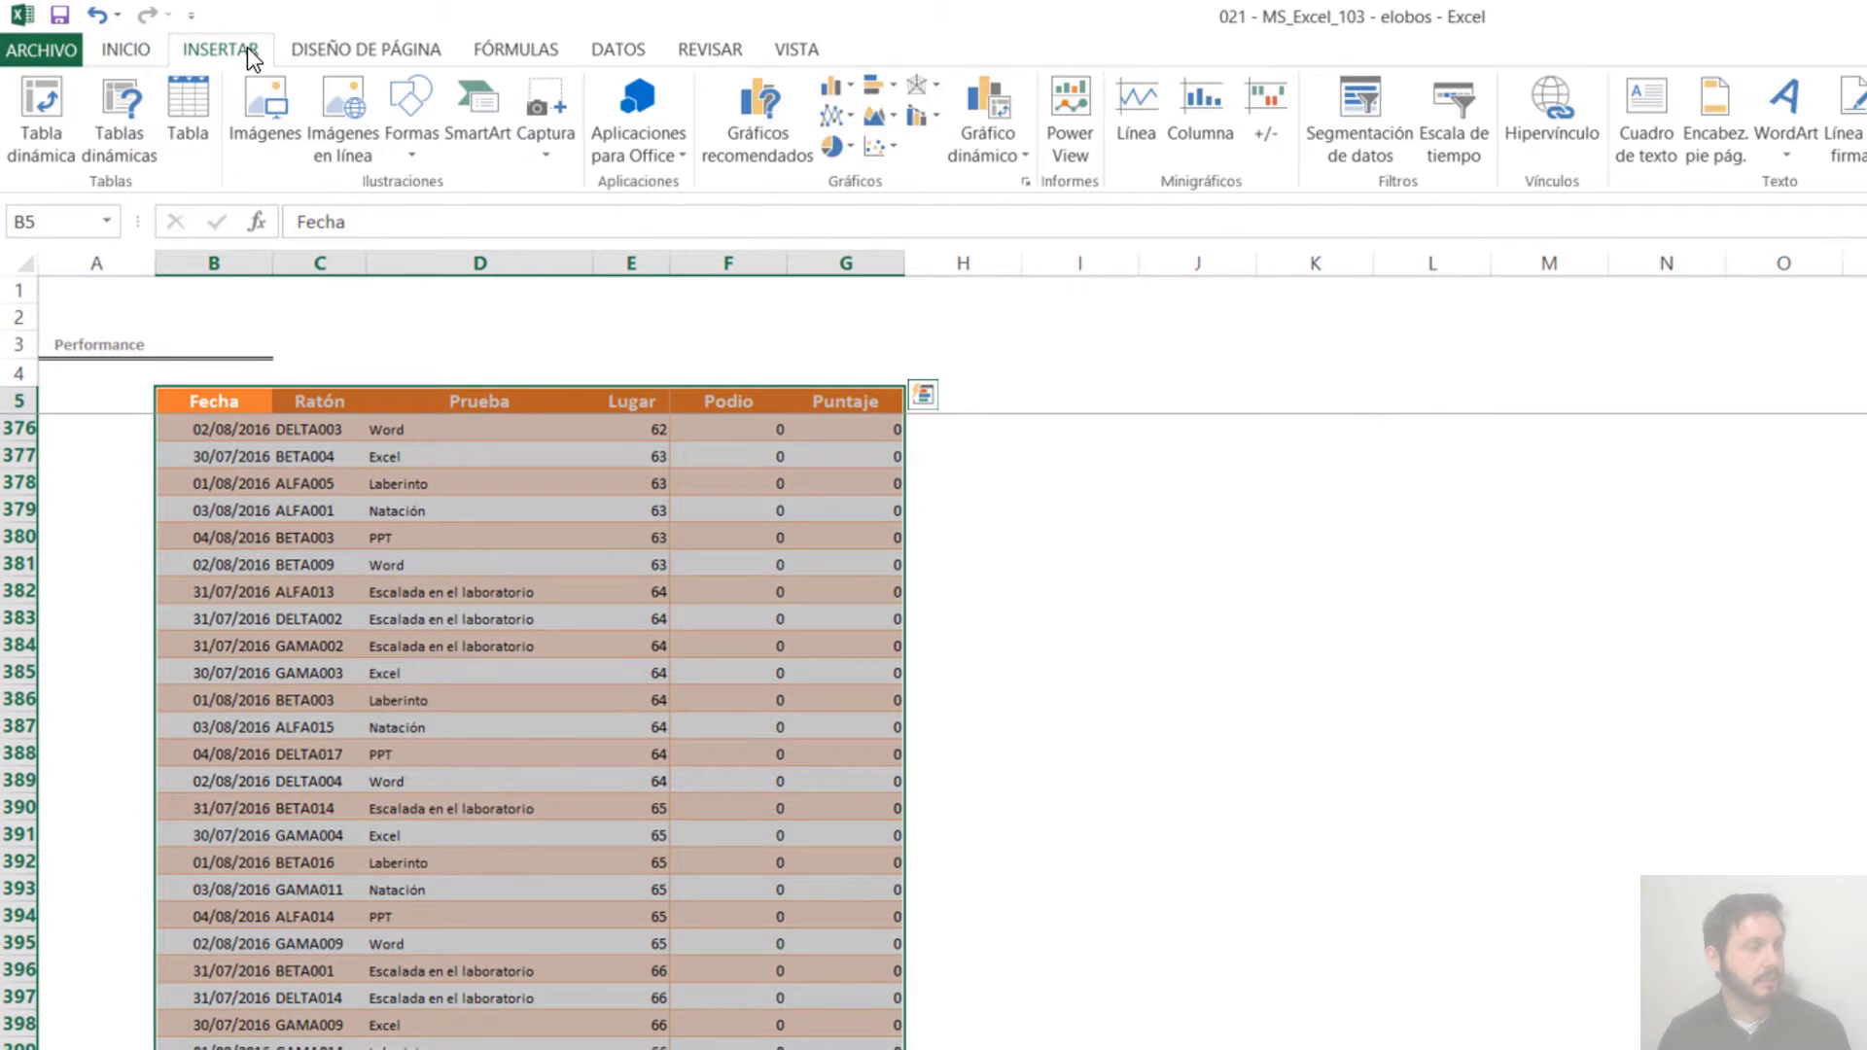
pyautogui.click(37, 126)
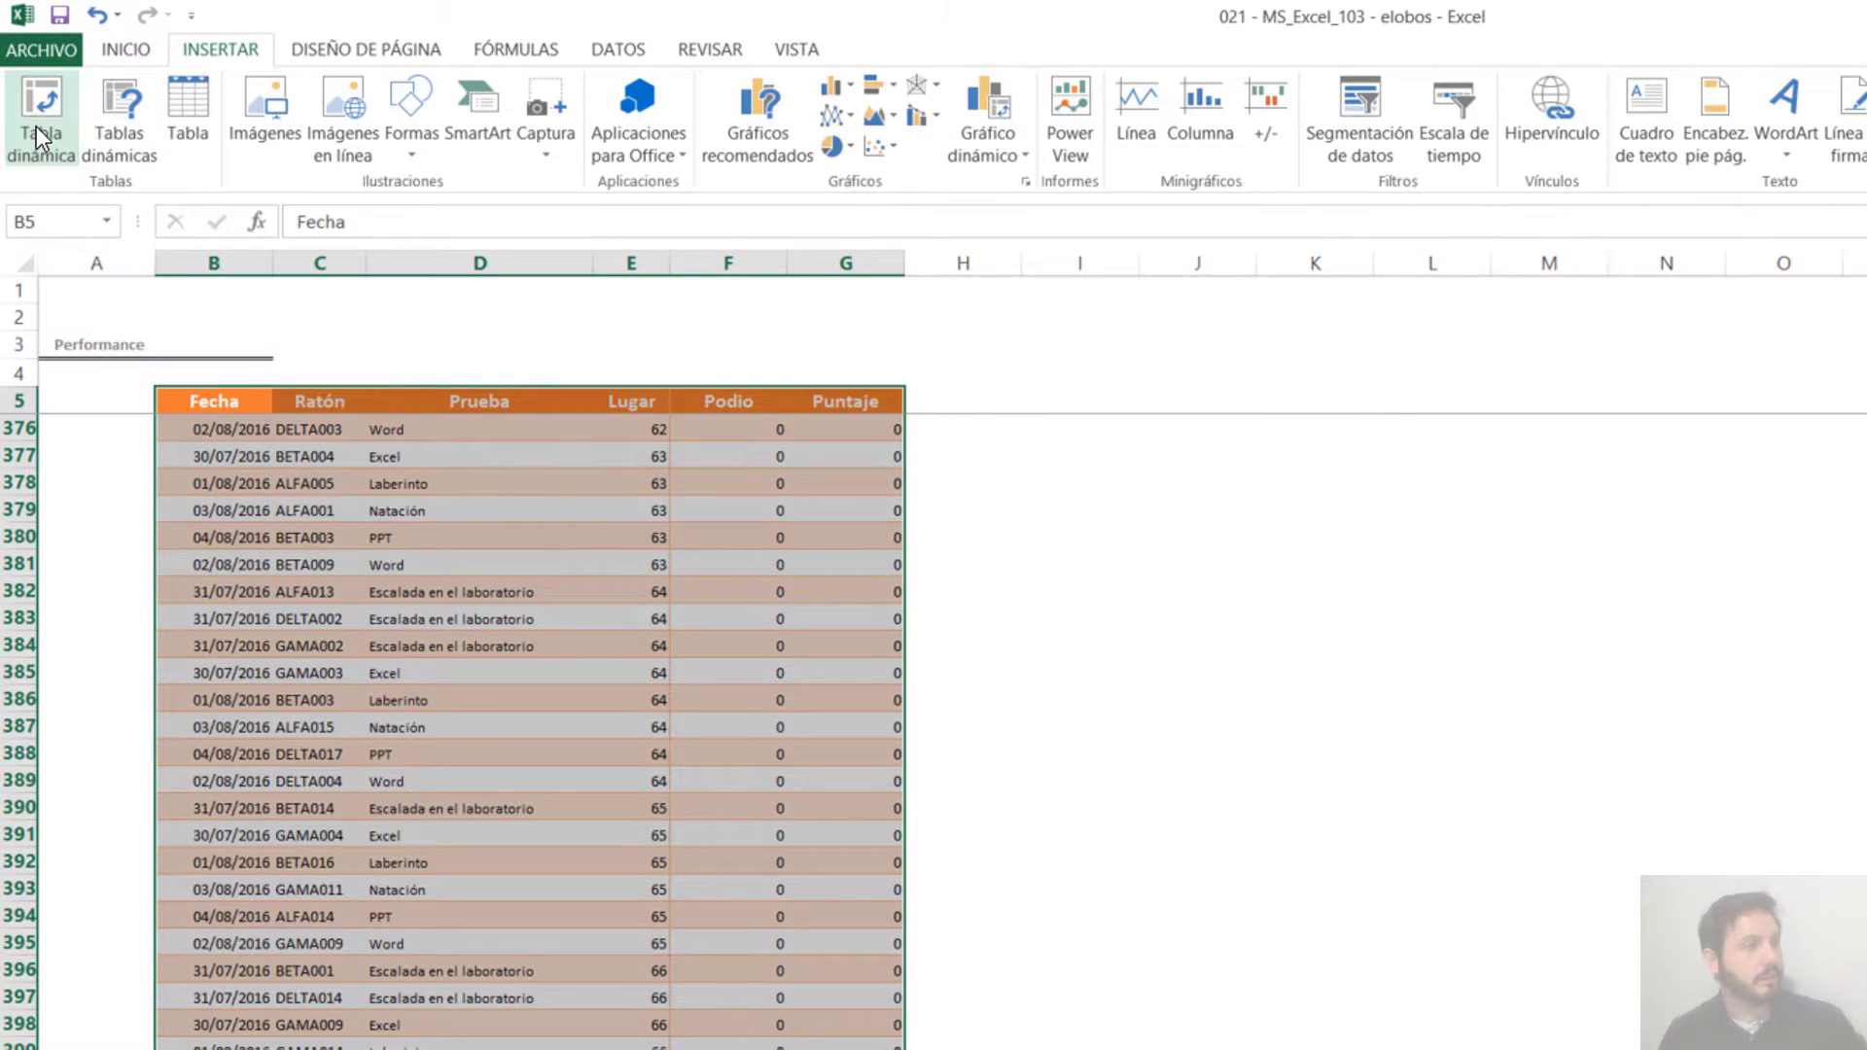
pyautogui.moveTo(607, 387); pyautogui.dragTo(1157, 424)
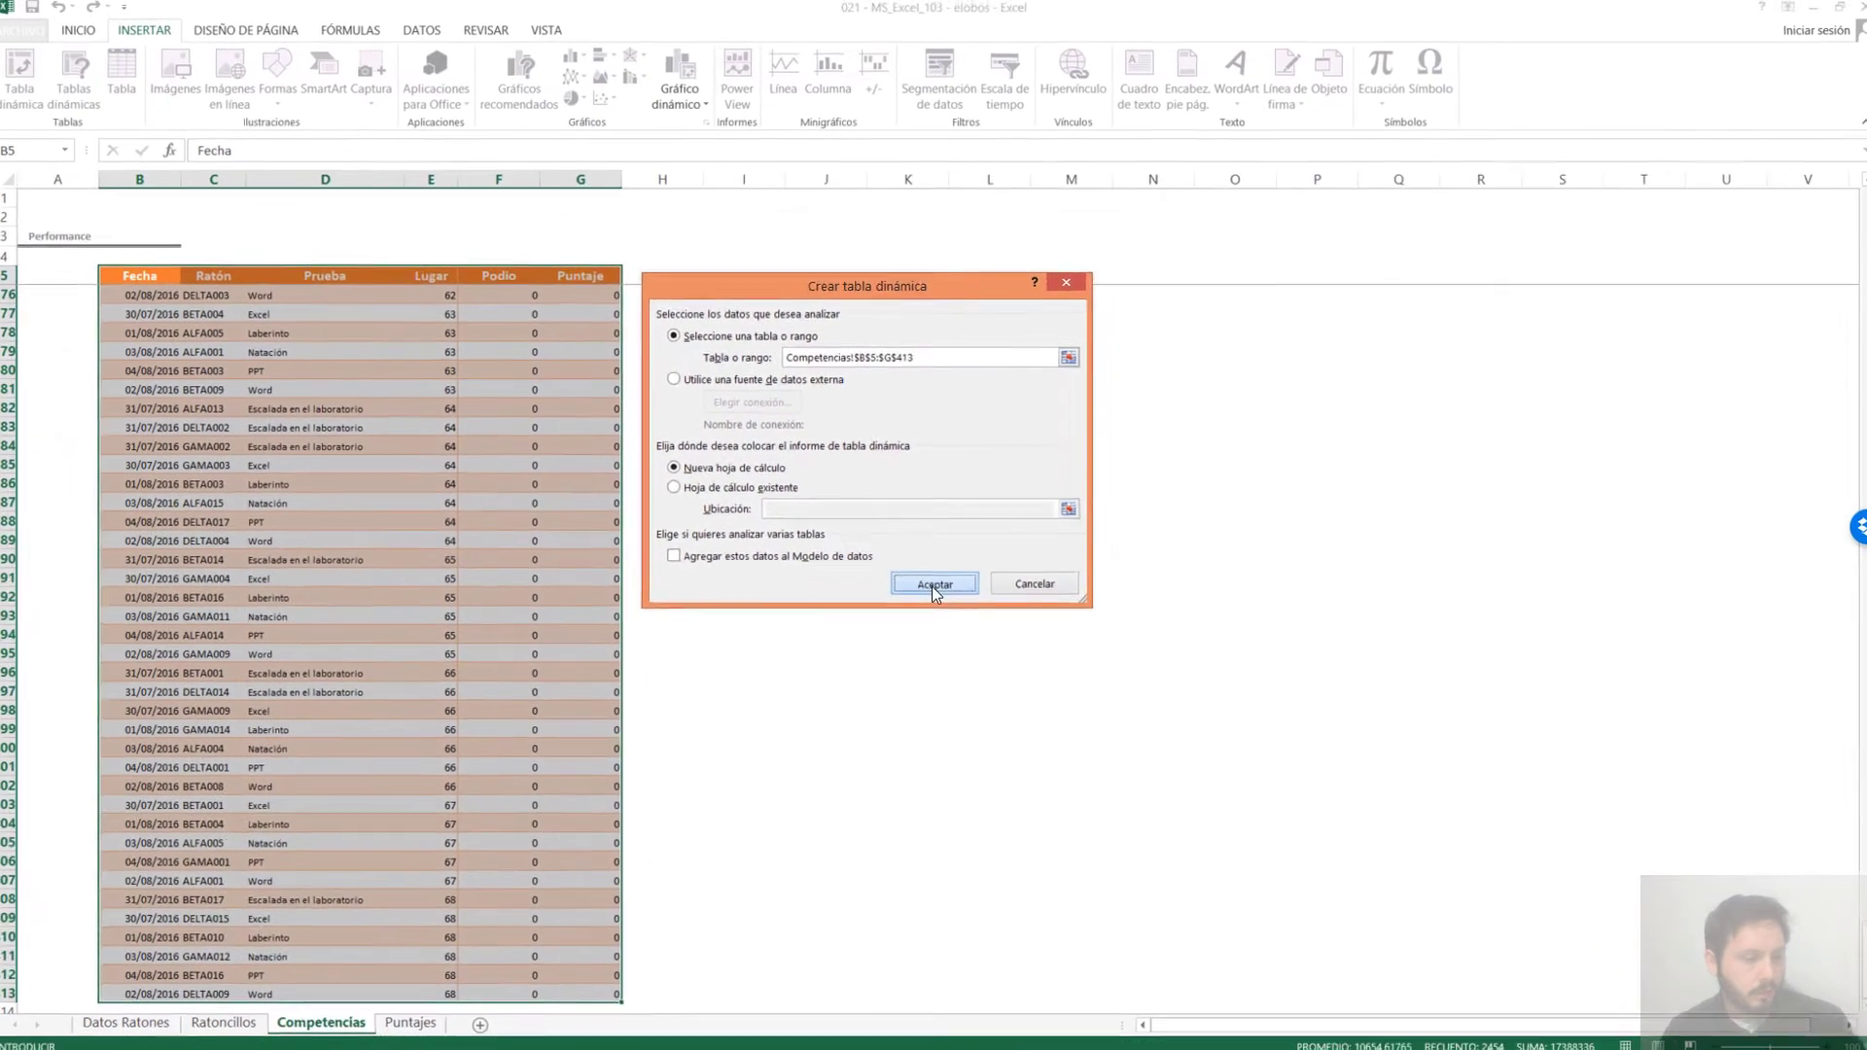
pyautogui.click(996, 745)
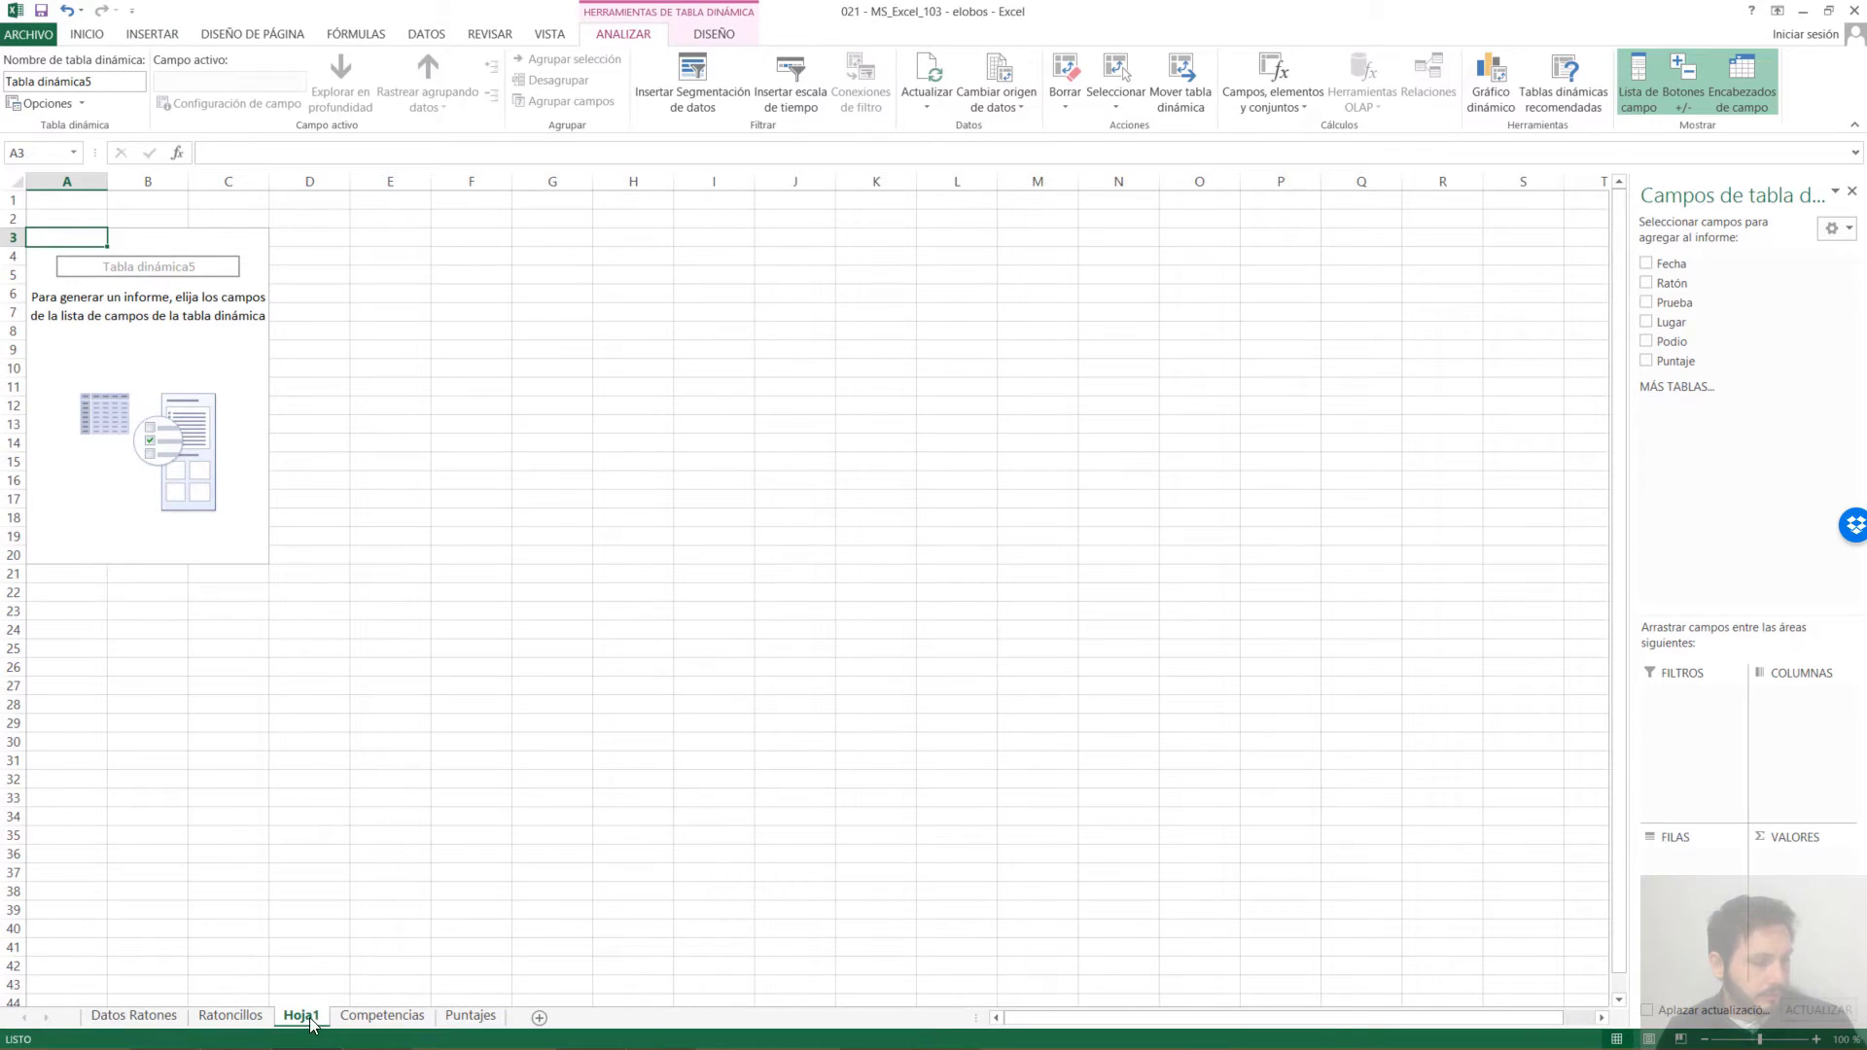
pyautogui.moveTo(491, 985); pyautogui.dragTo(533, 1008)
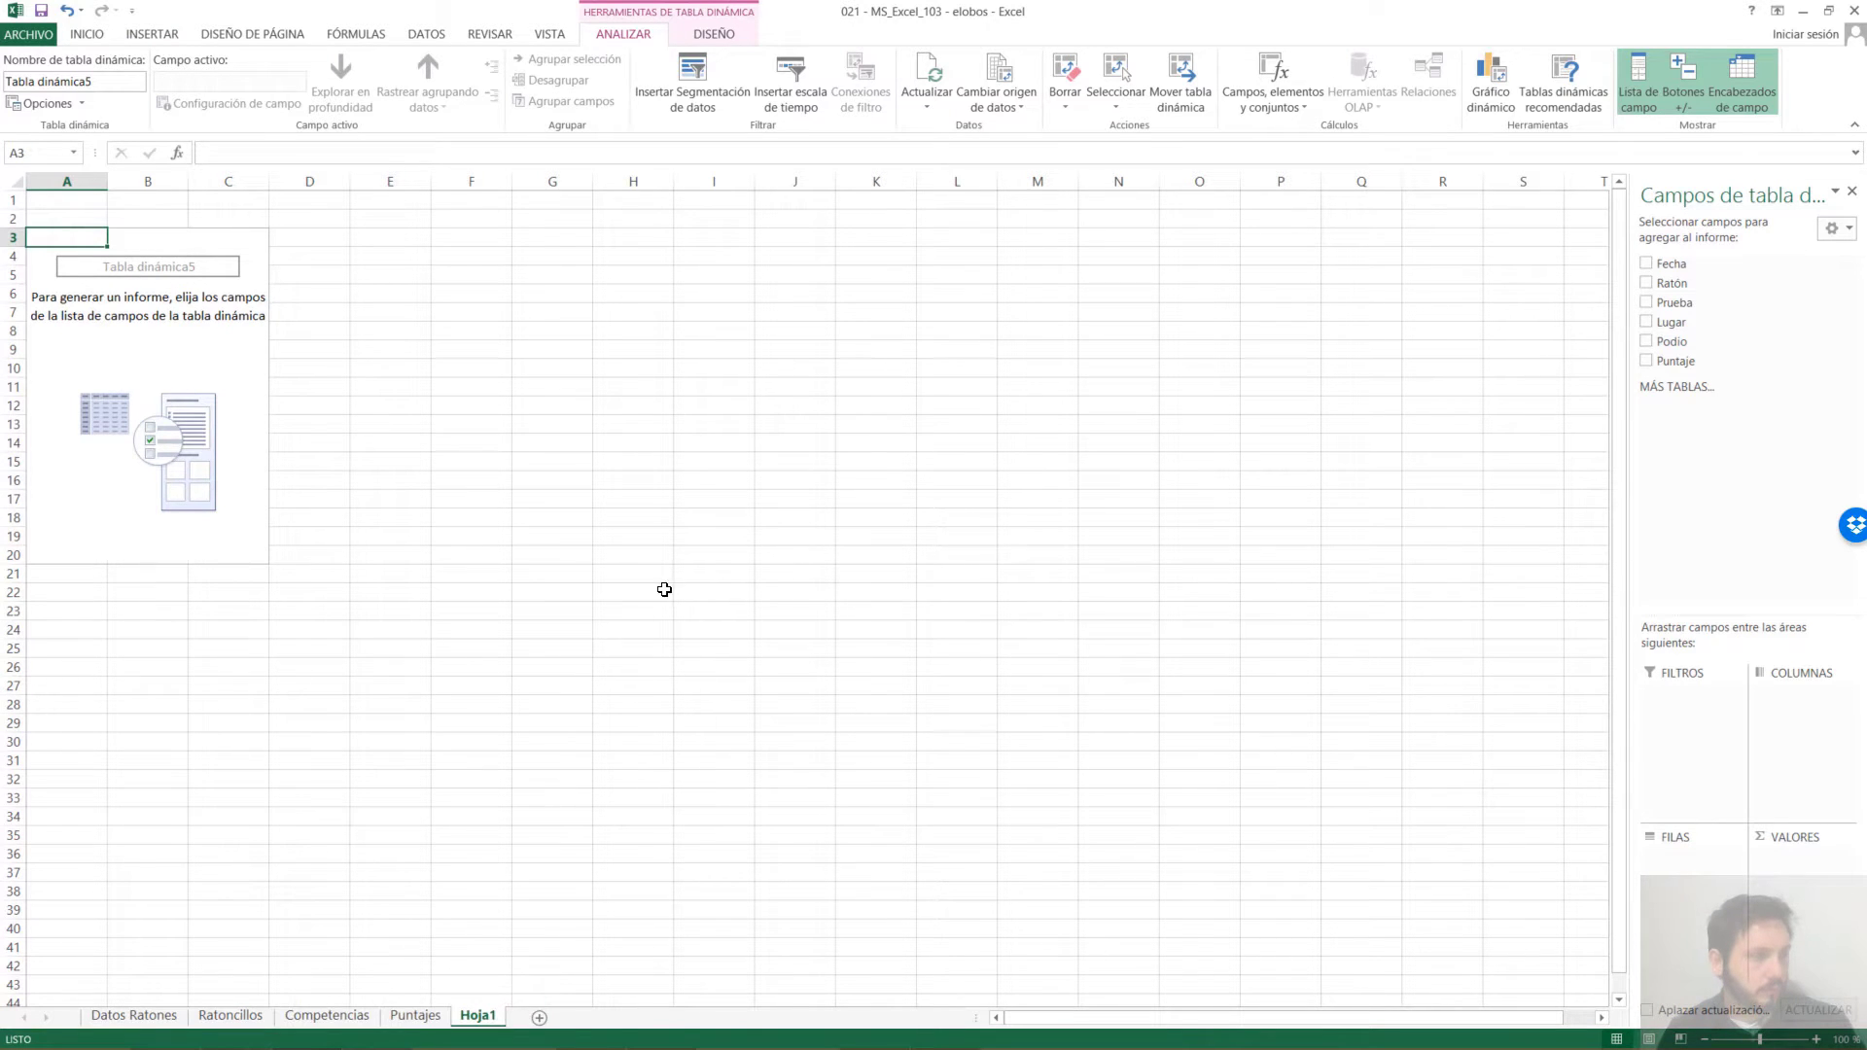
pyautogui.click(357, 1015)
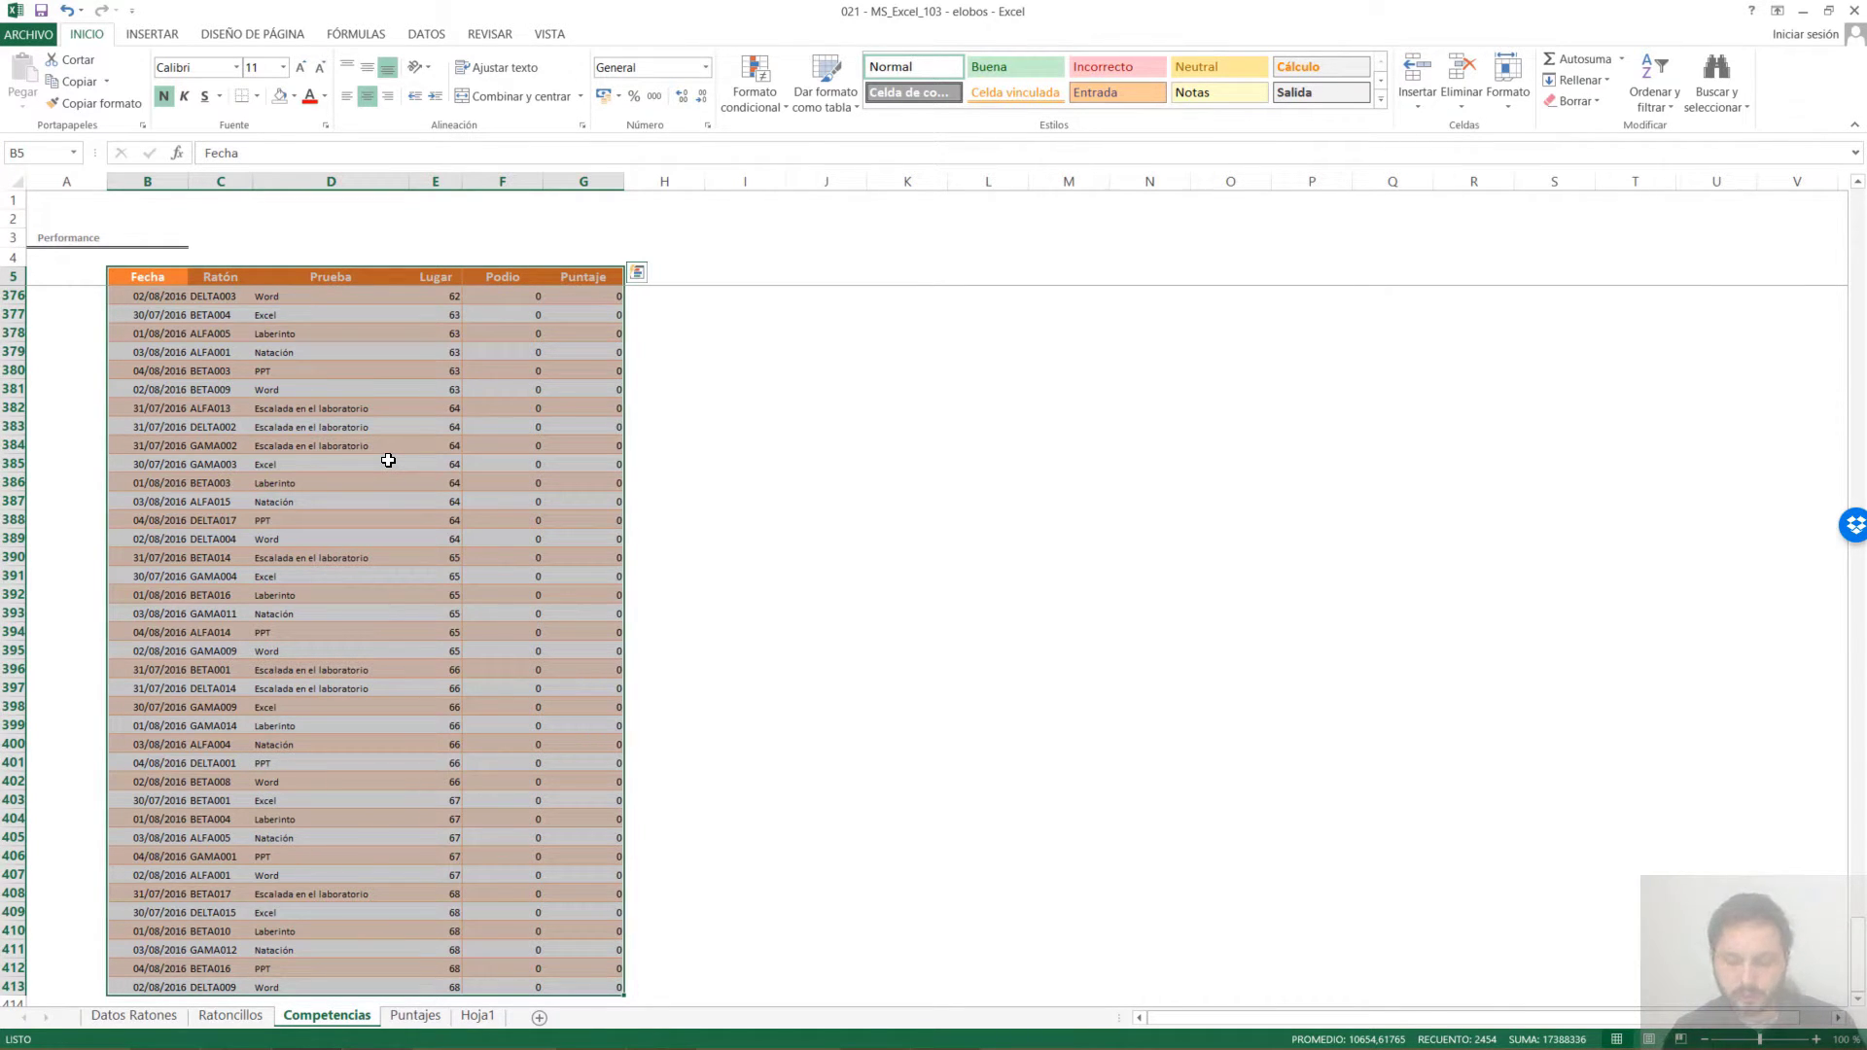
pyautogui.press('alt')
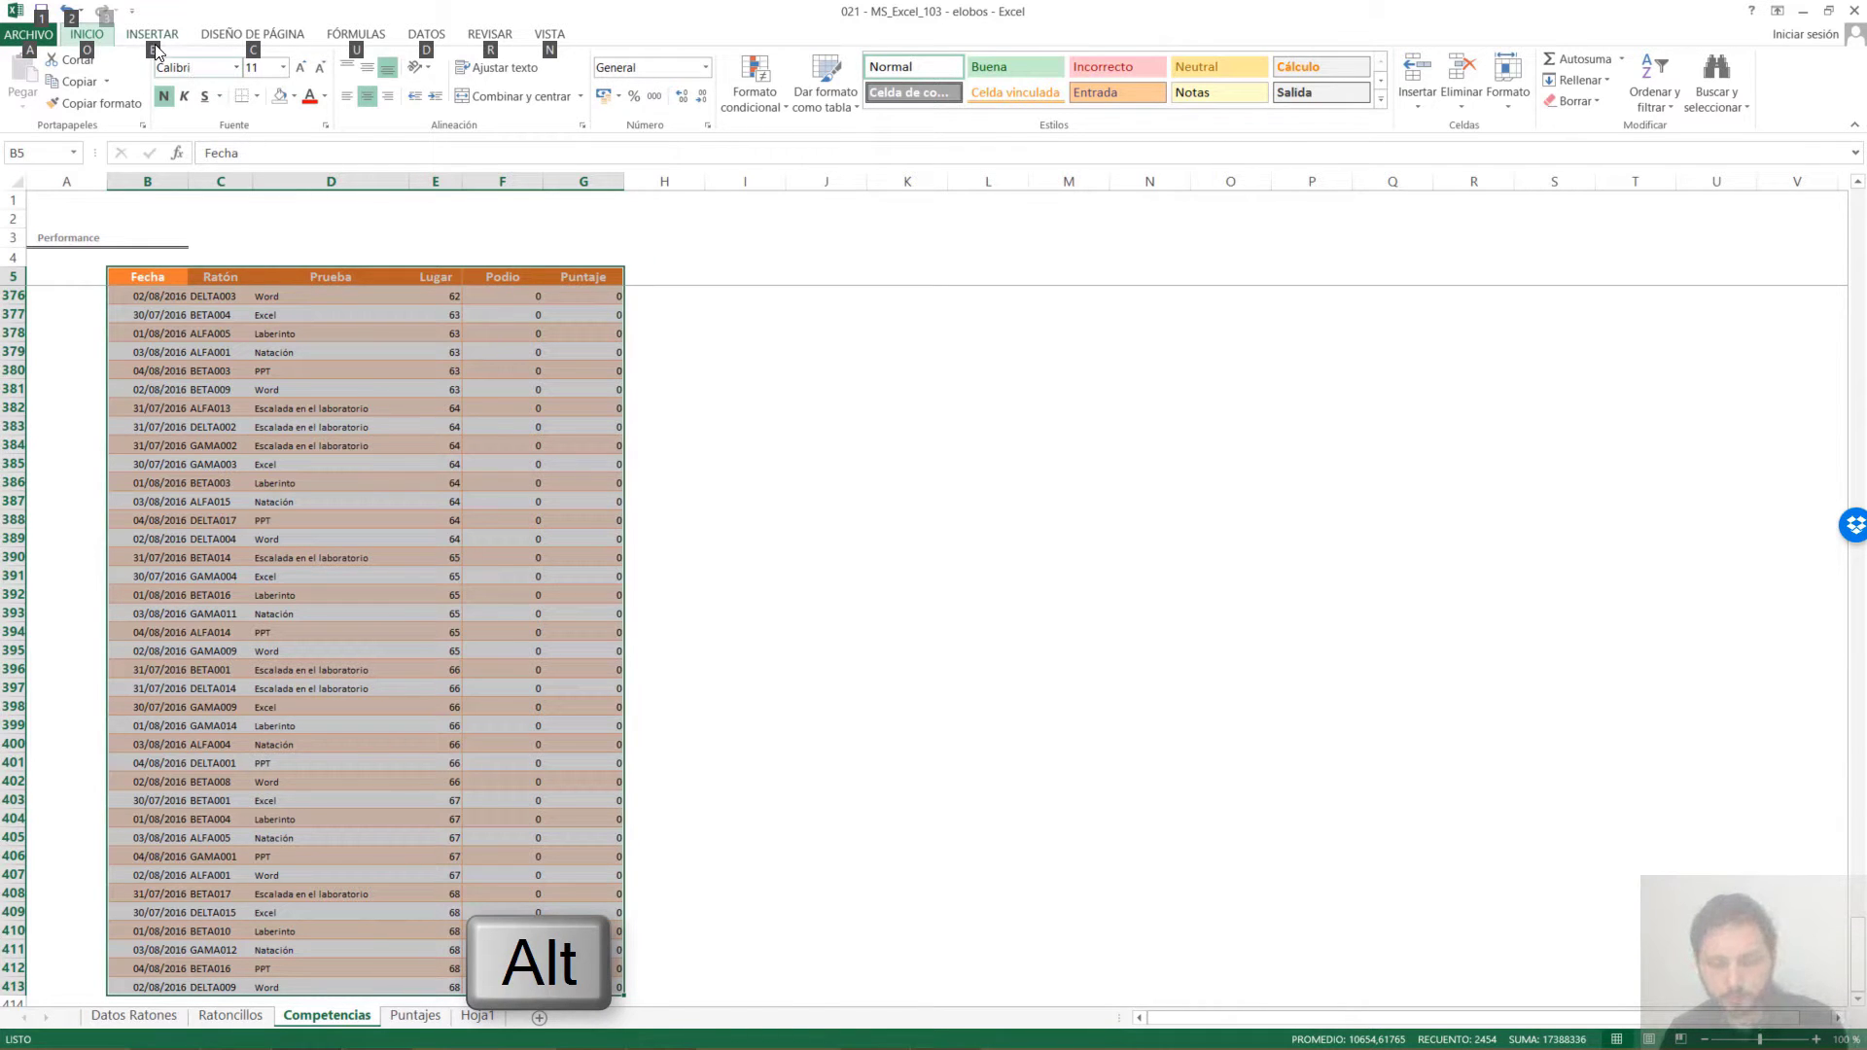
pyautogui.press('b')
pyautogui.press('b')
pyautogui.press('a')
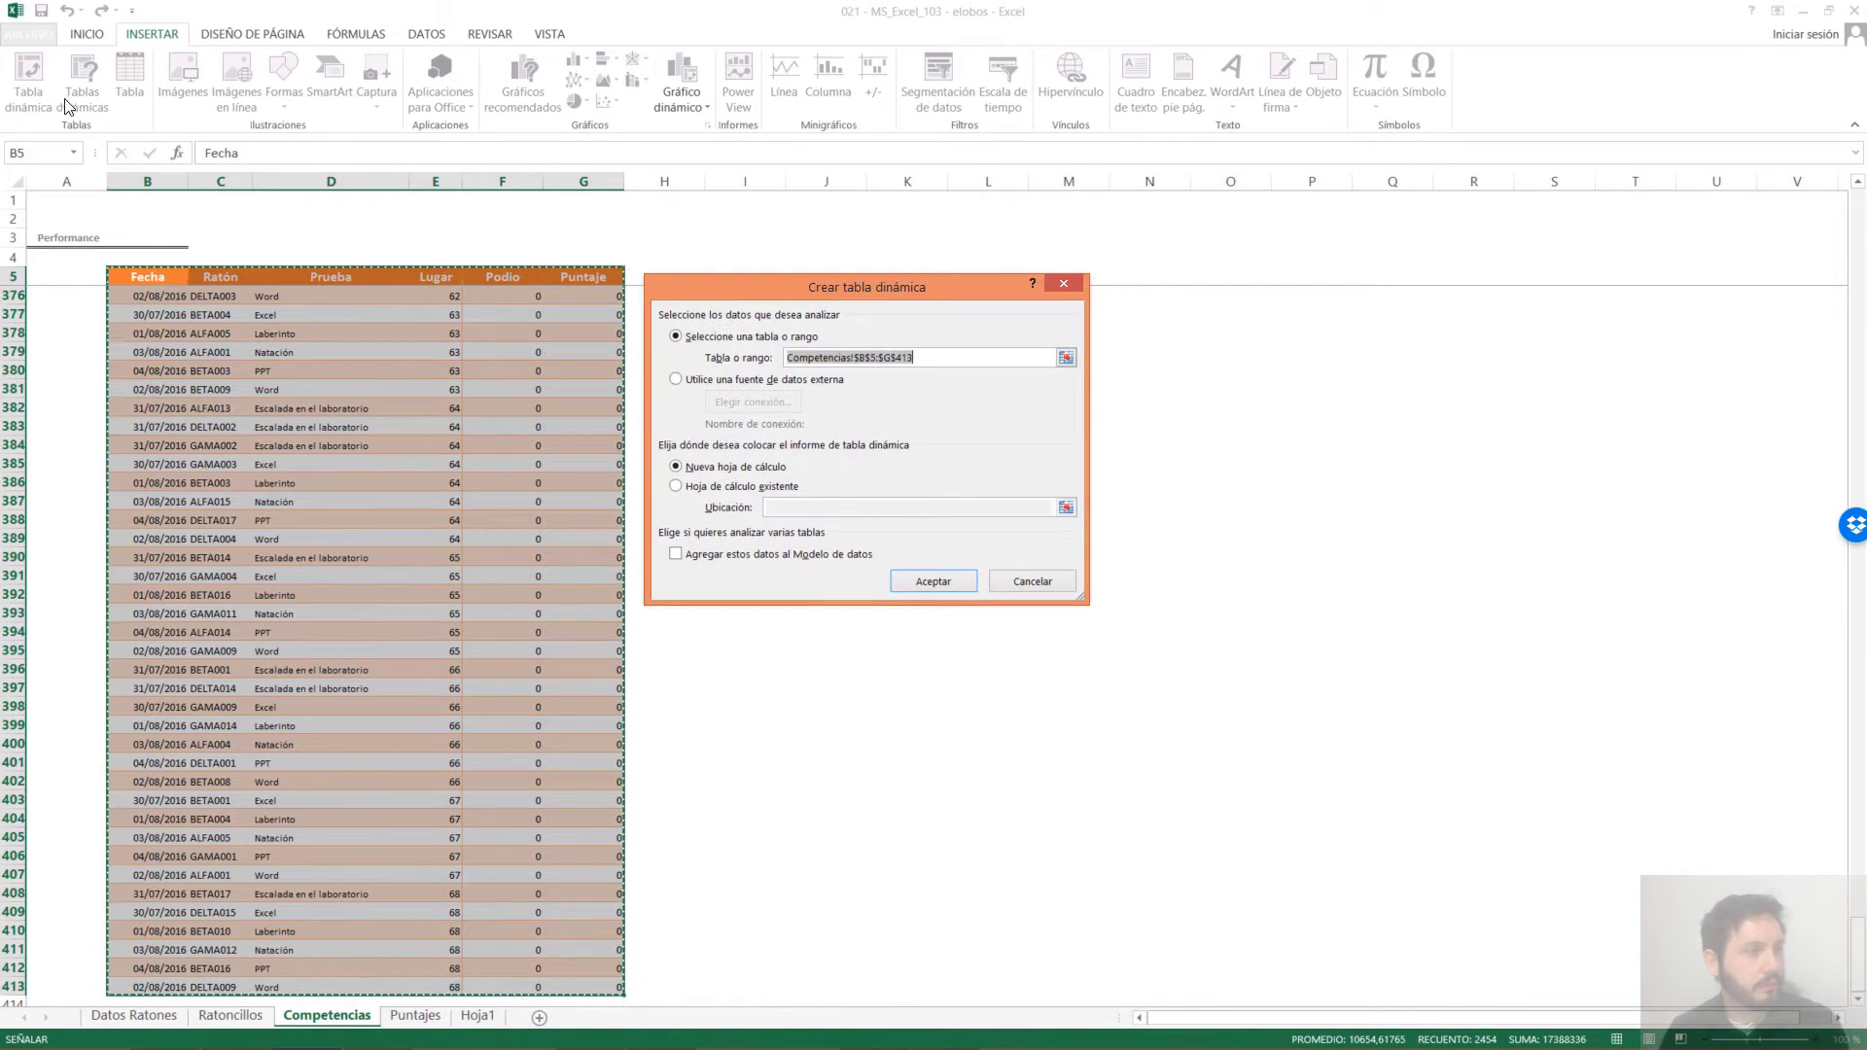
pyautogui.click(1064, 283)
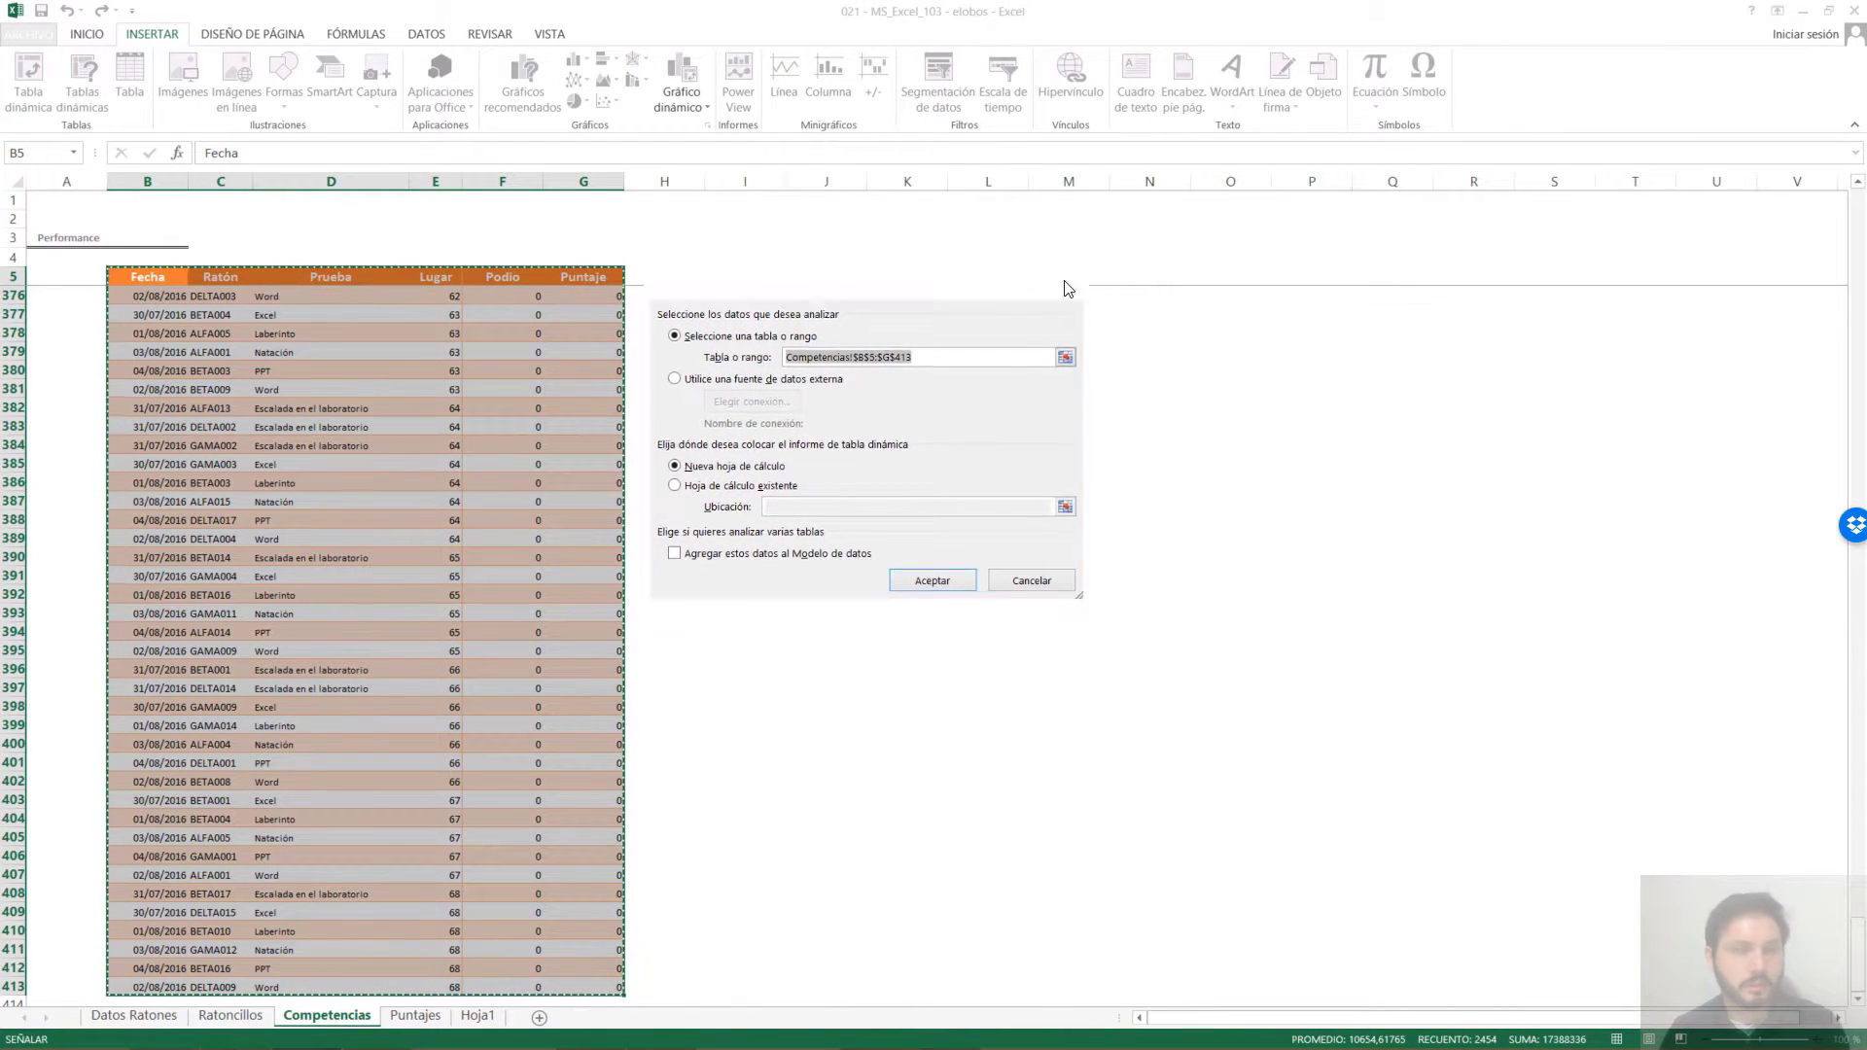
pyautogui.press('alt')
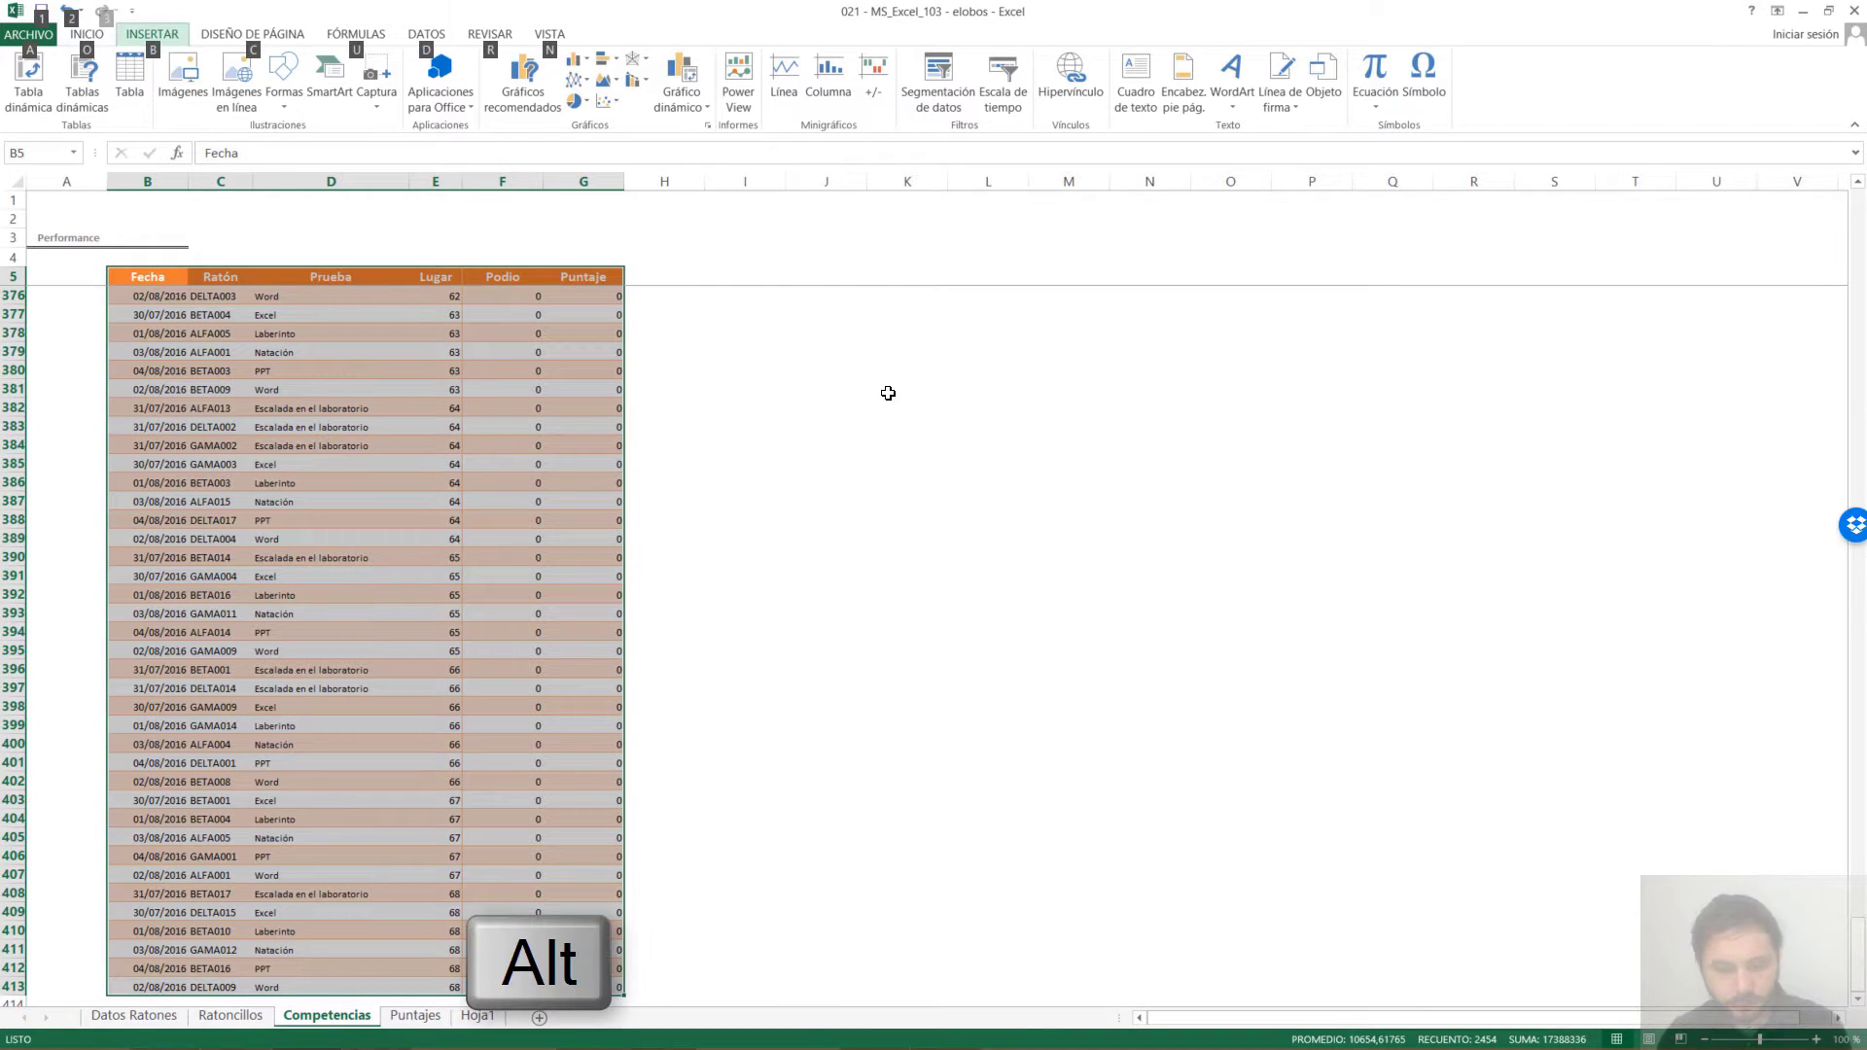
pyautogui.press('b')
pyautogui.press('a')
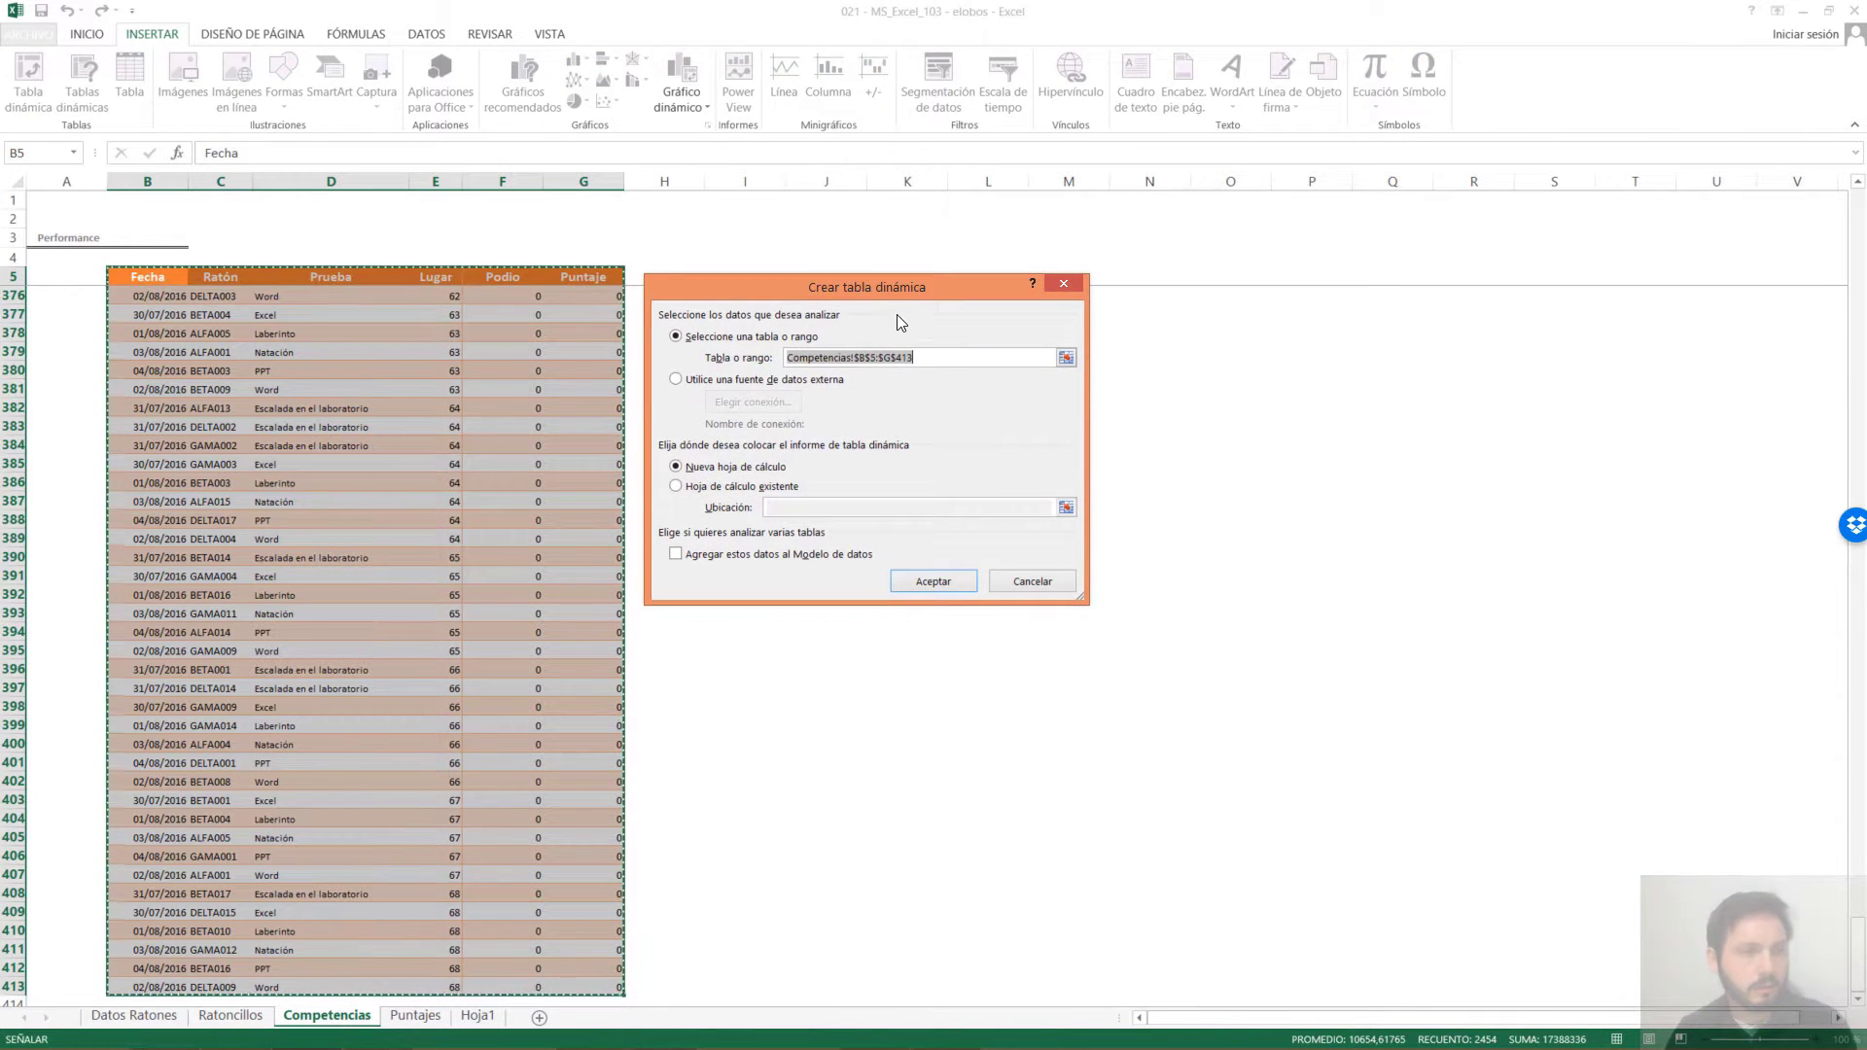
pyautogui.moveTo(907, 278); pyautogui.dragTo(875, 270)
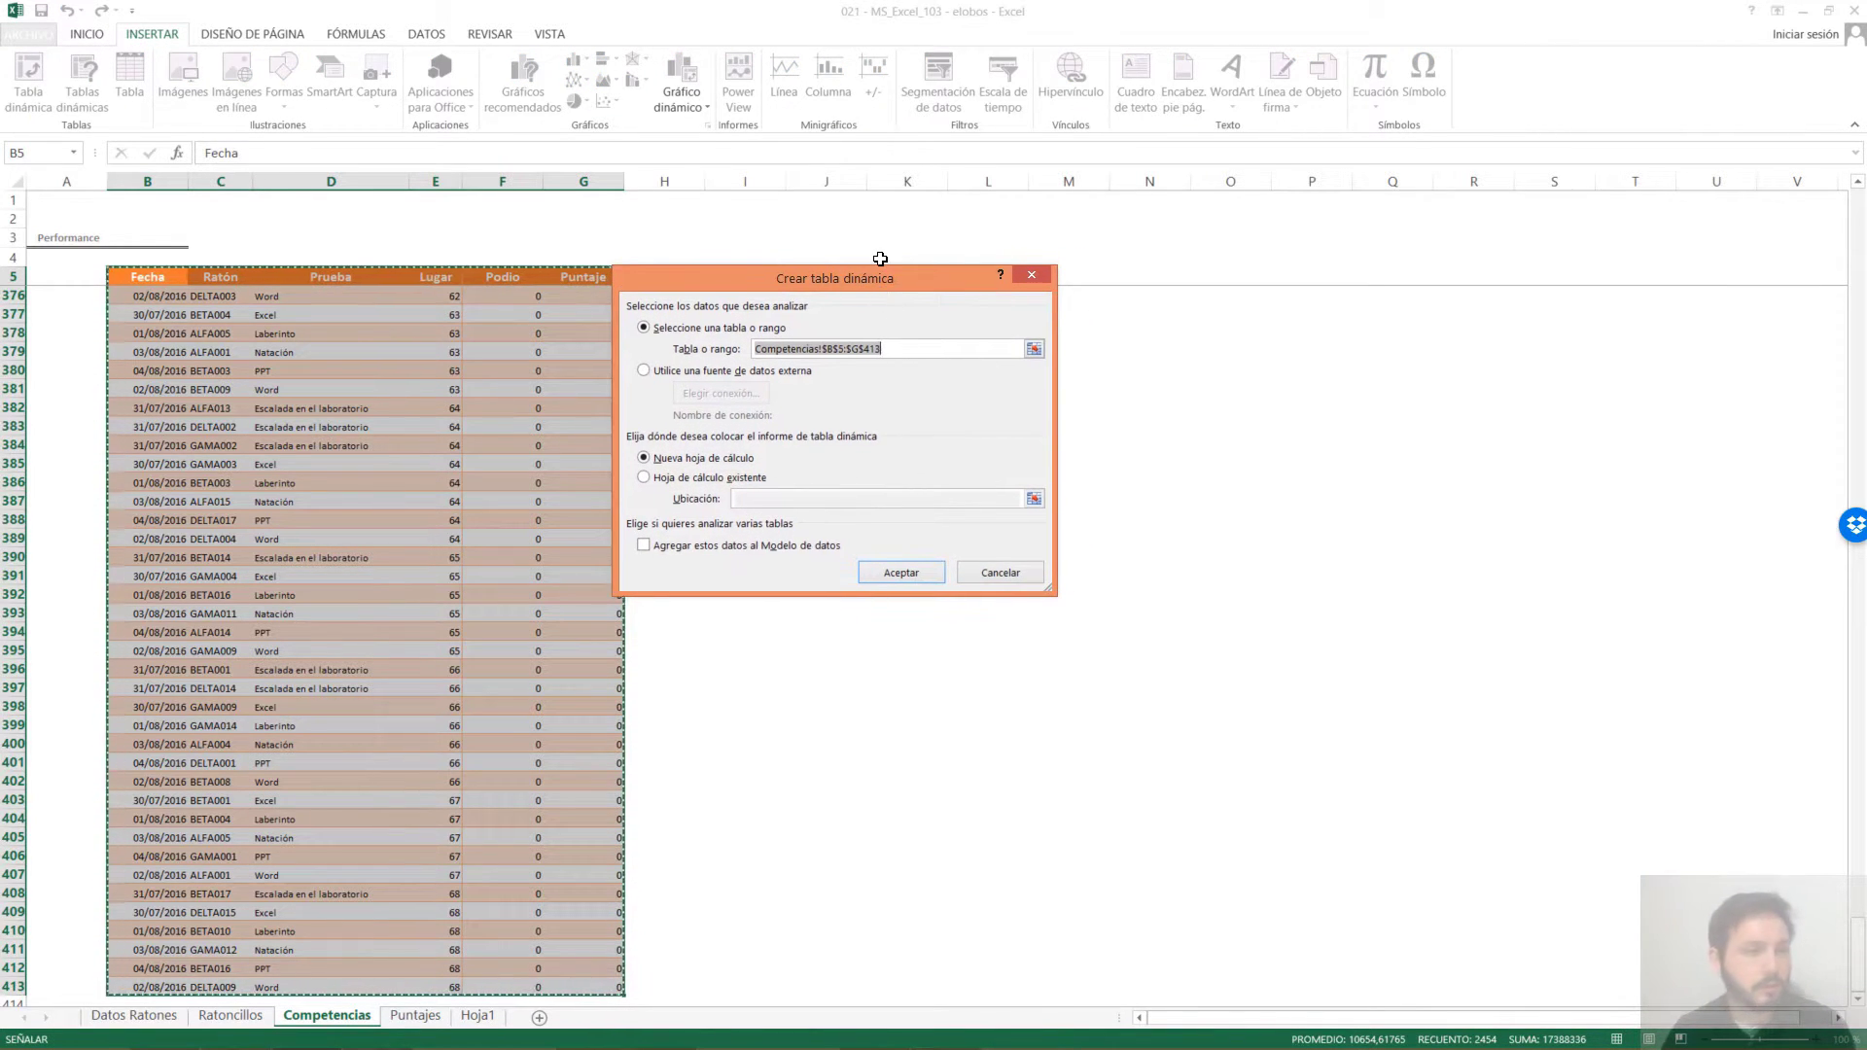
pyautogui.press('Escape')
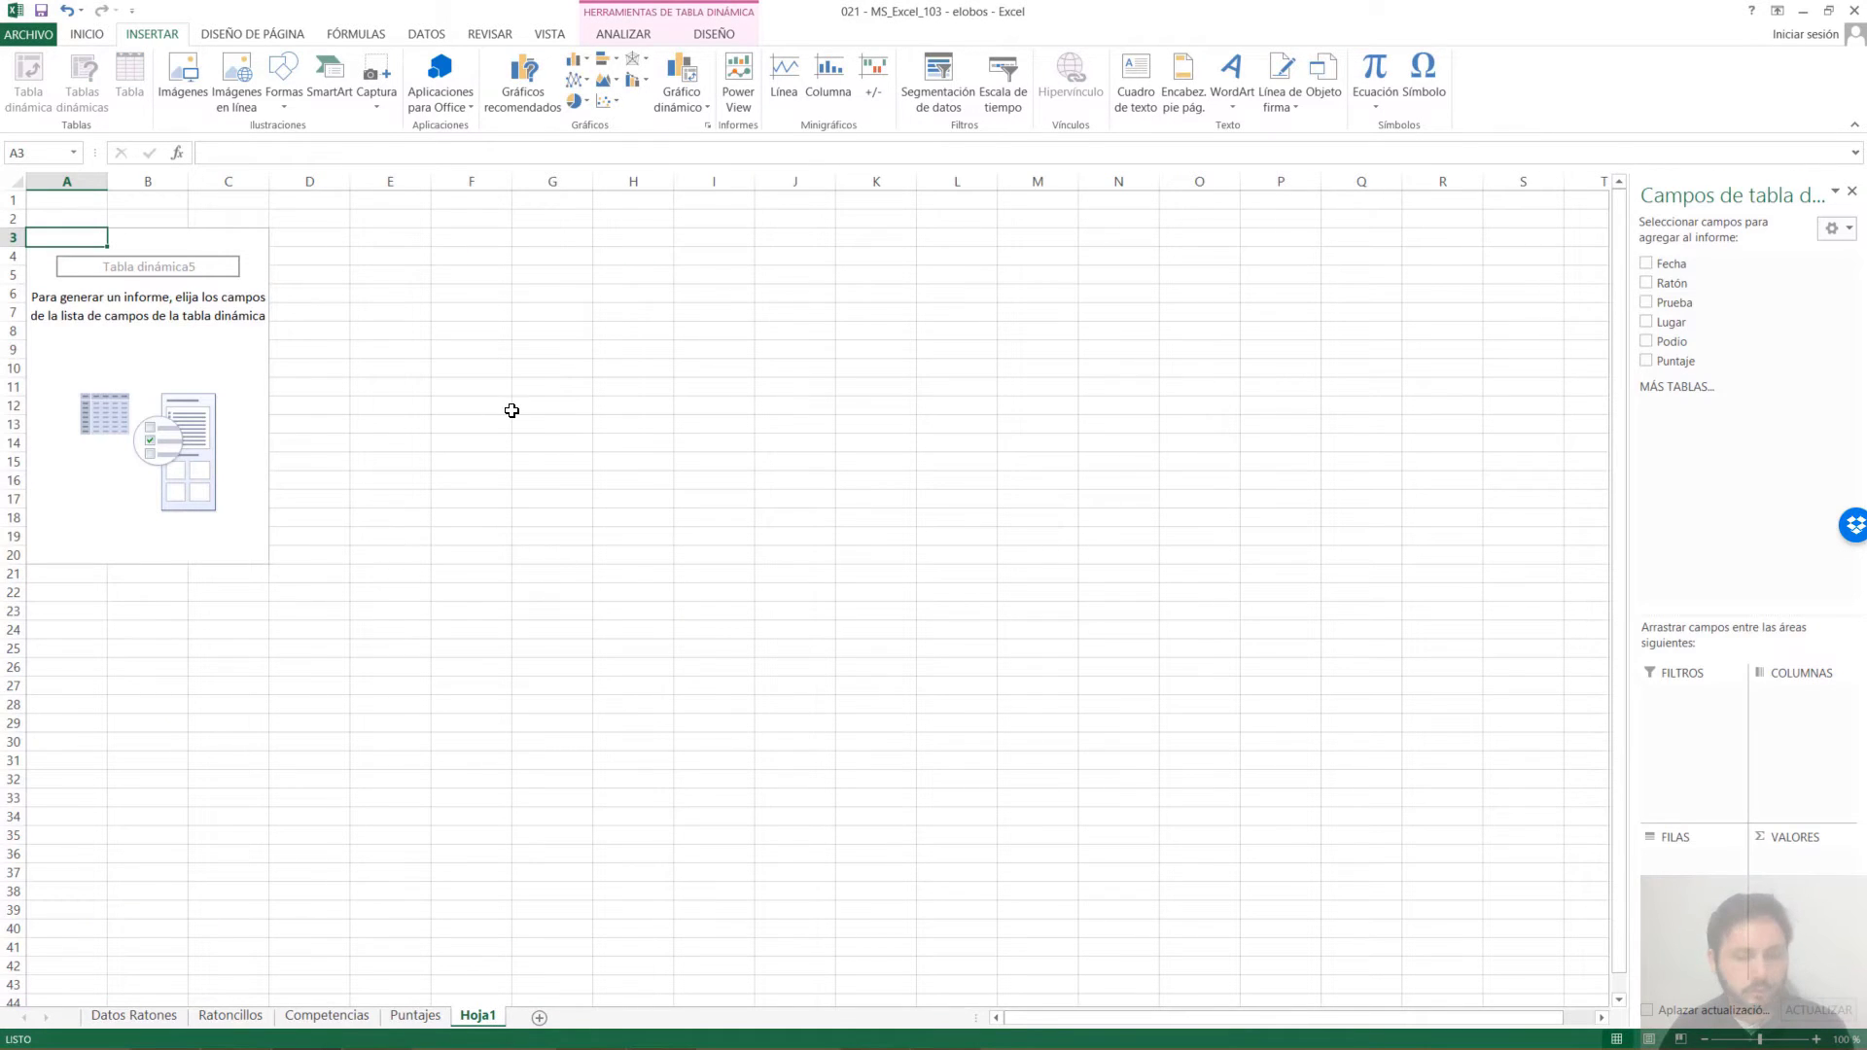
# Rename the new pivot table sheet, Hoja1, as TD
pyautogui.click(86, 33)
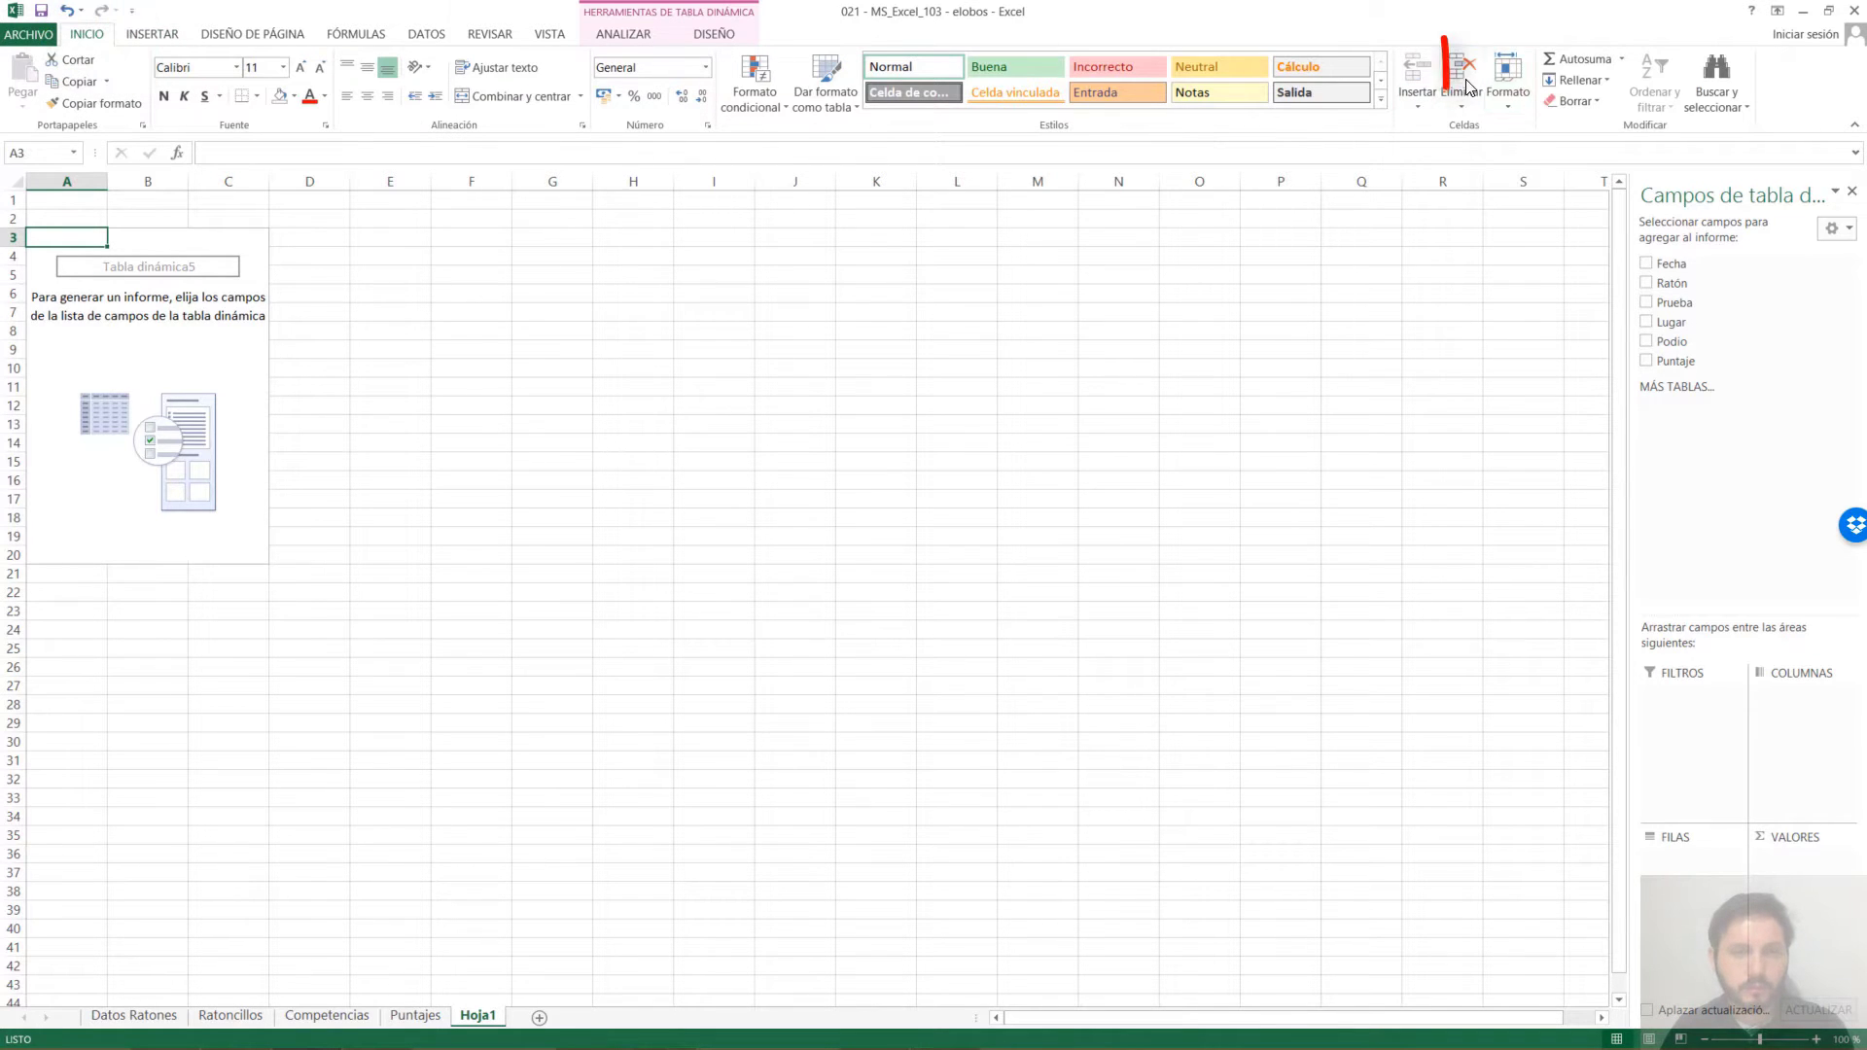
pyautogui.click(1519, 97)
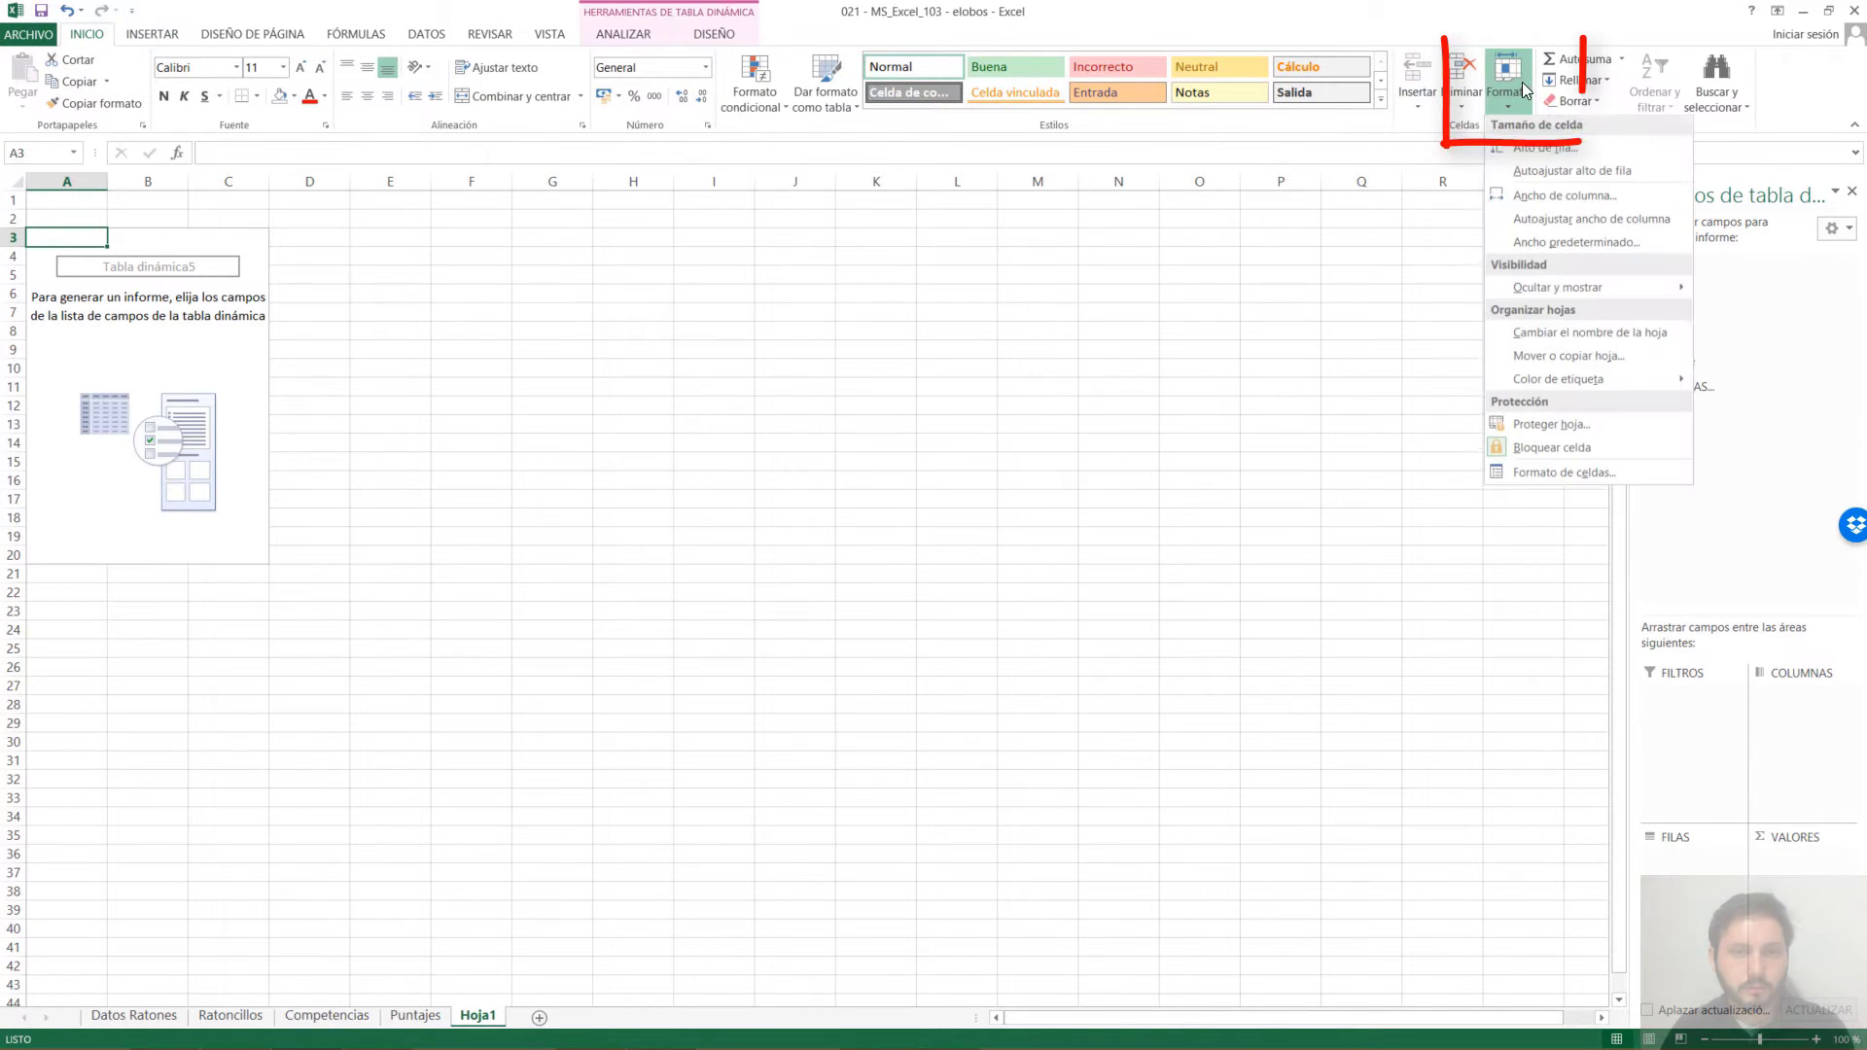
pyautogui.click(1577, 338)
pyautogui.write('TD')
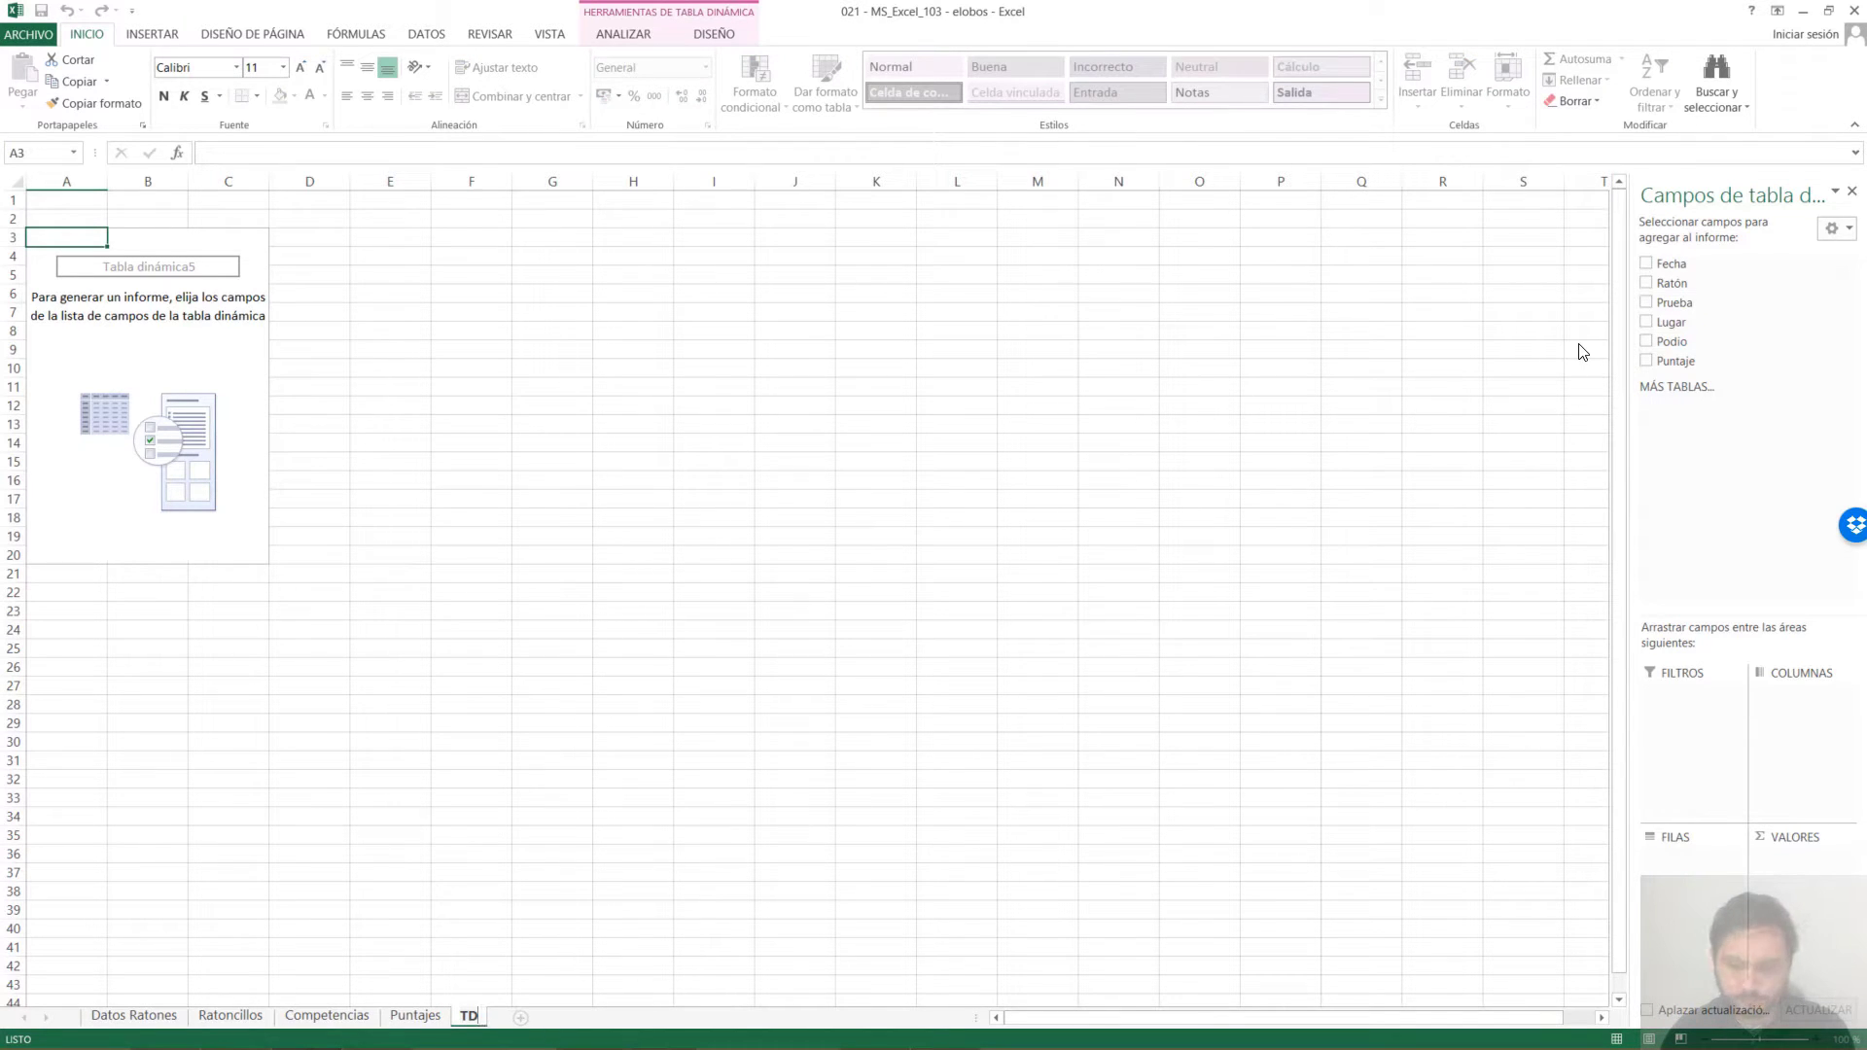
pyautogui.press('Return')
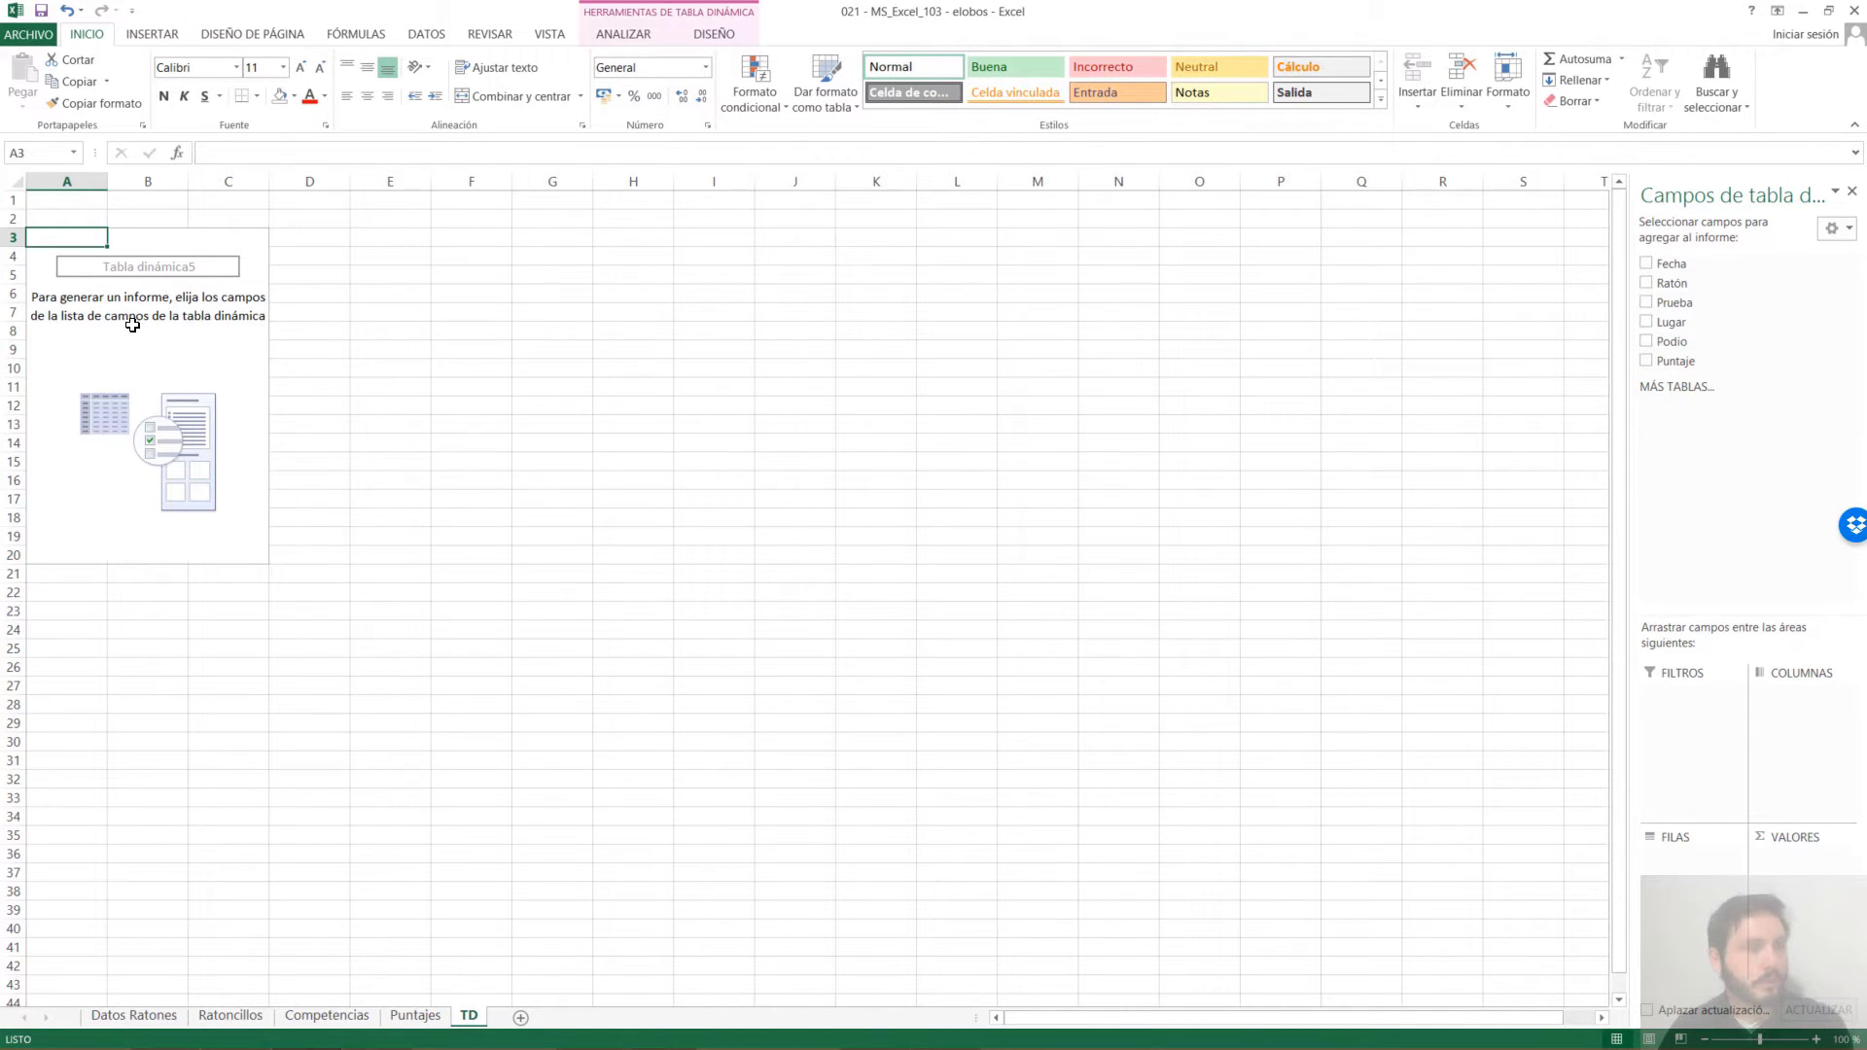
# Select several cells inside the empty pivot table area and look over its Analyze and Design tools
pyautogui.click(184, 313)
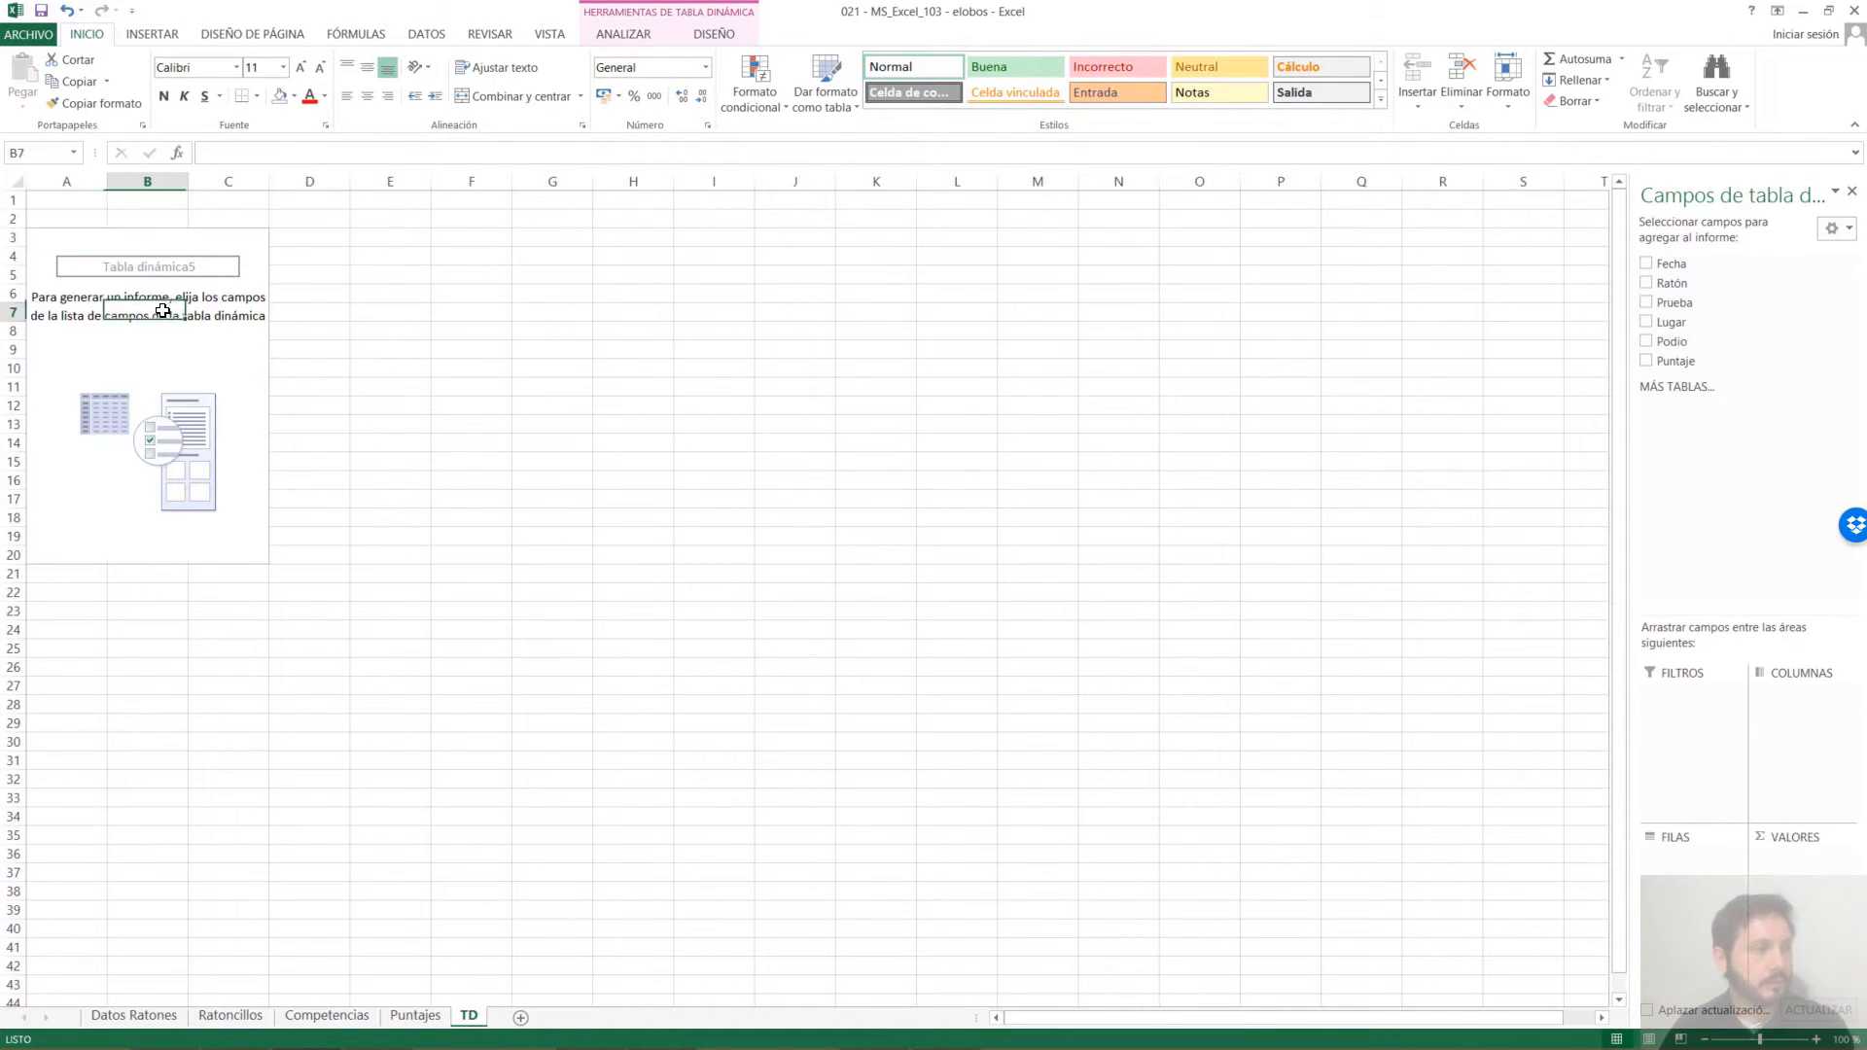
pyautogui.click(63, 250)
pyautogui.click(163, 242)
pyautogui.click(211, 243)
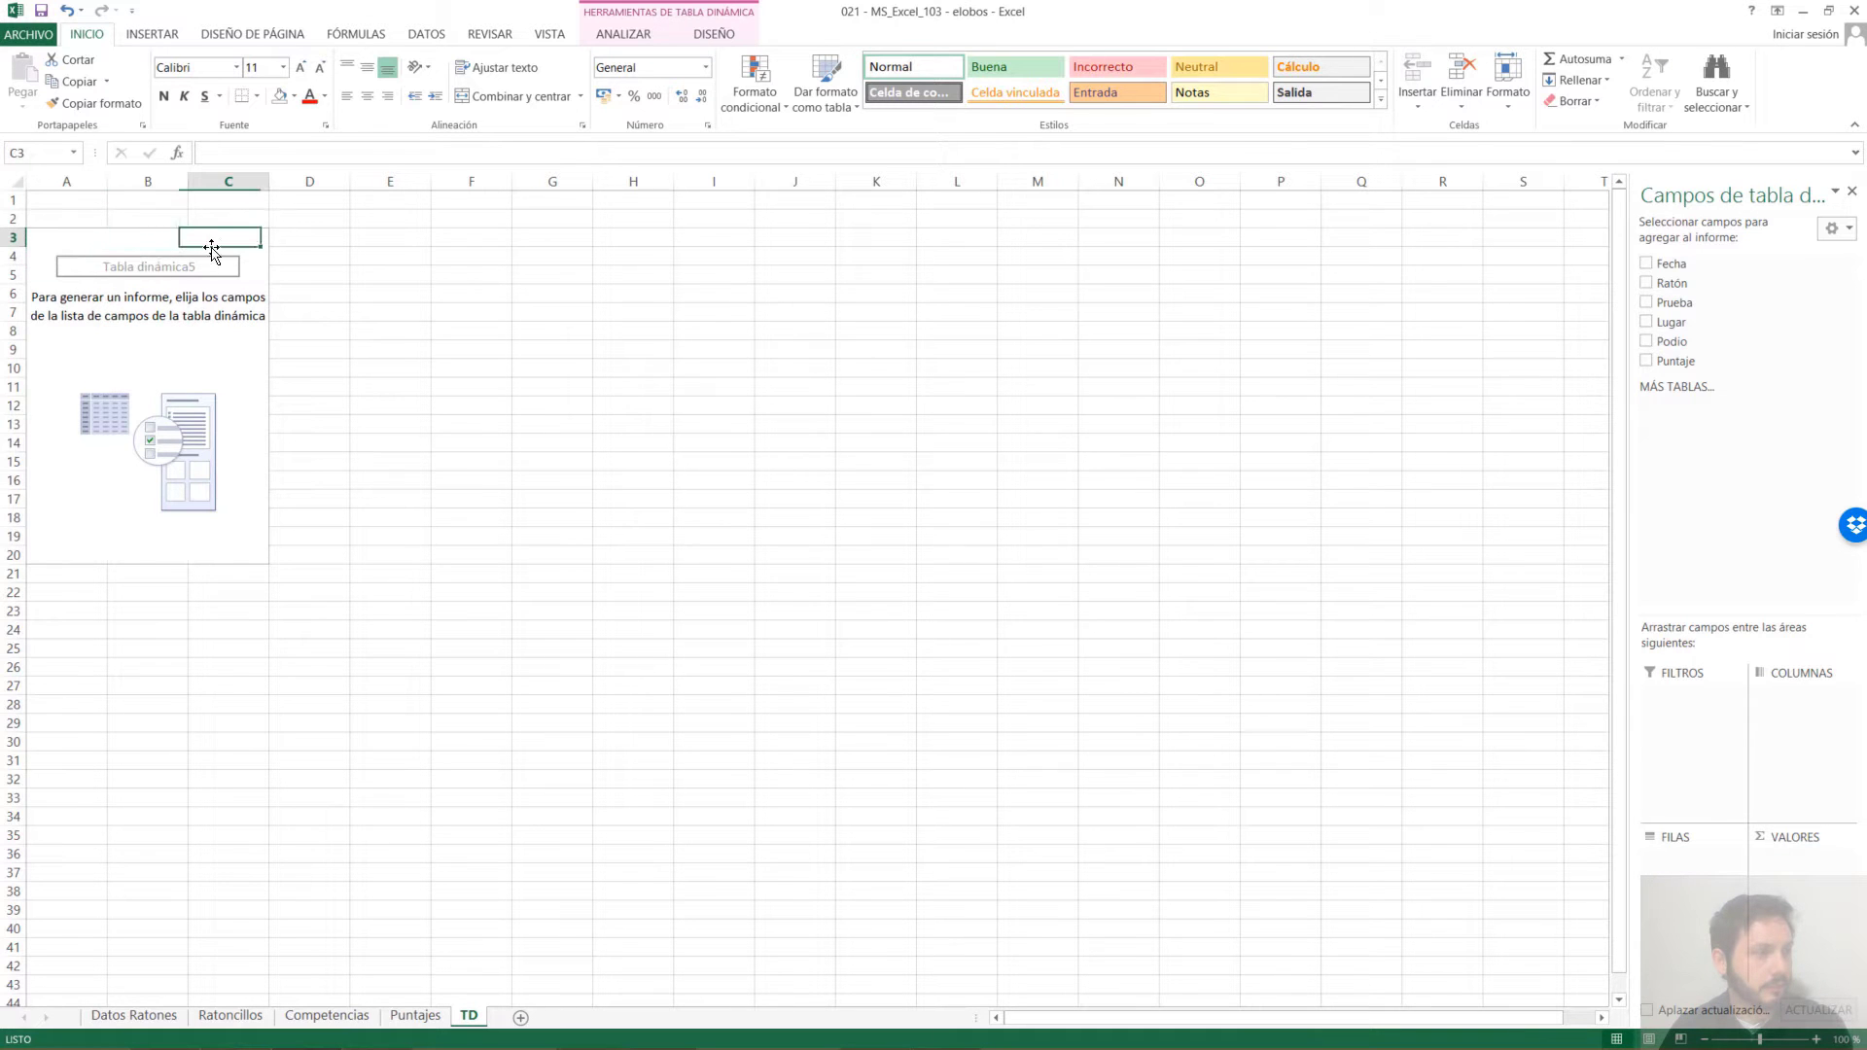
pyautogui.click(219, 369)
pyautogui.click(169, 437)
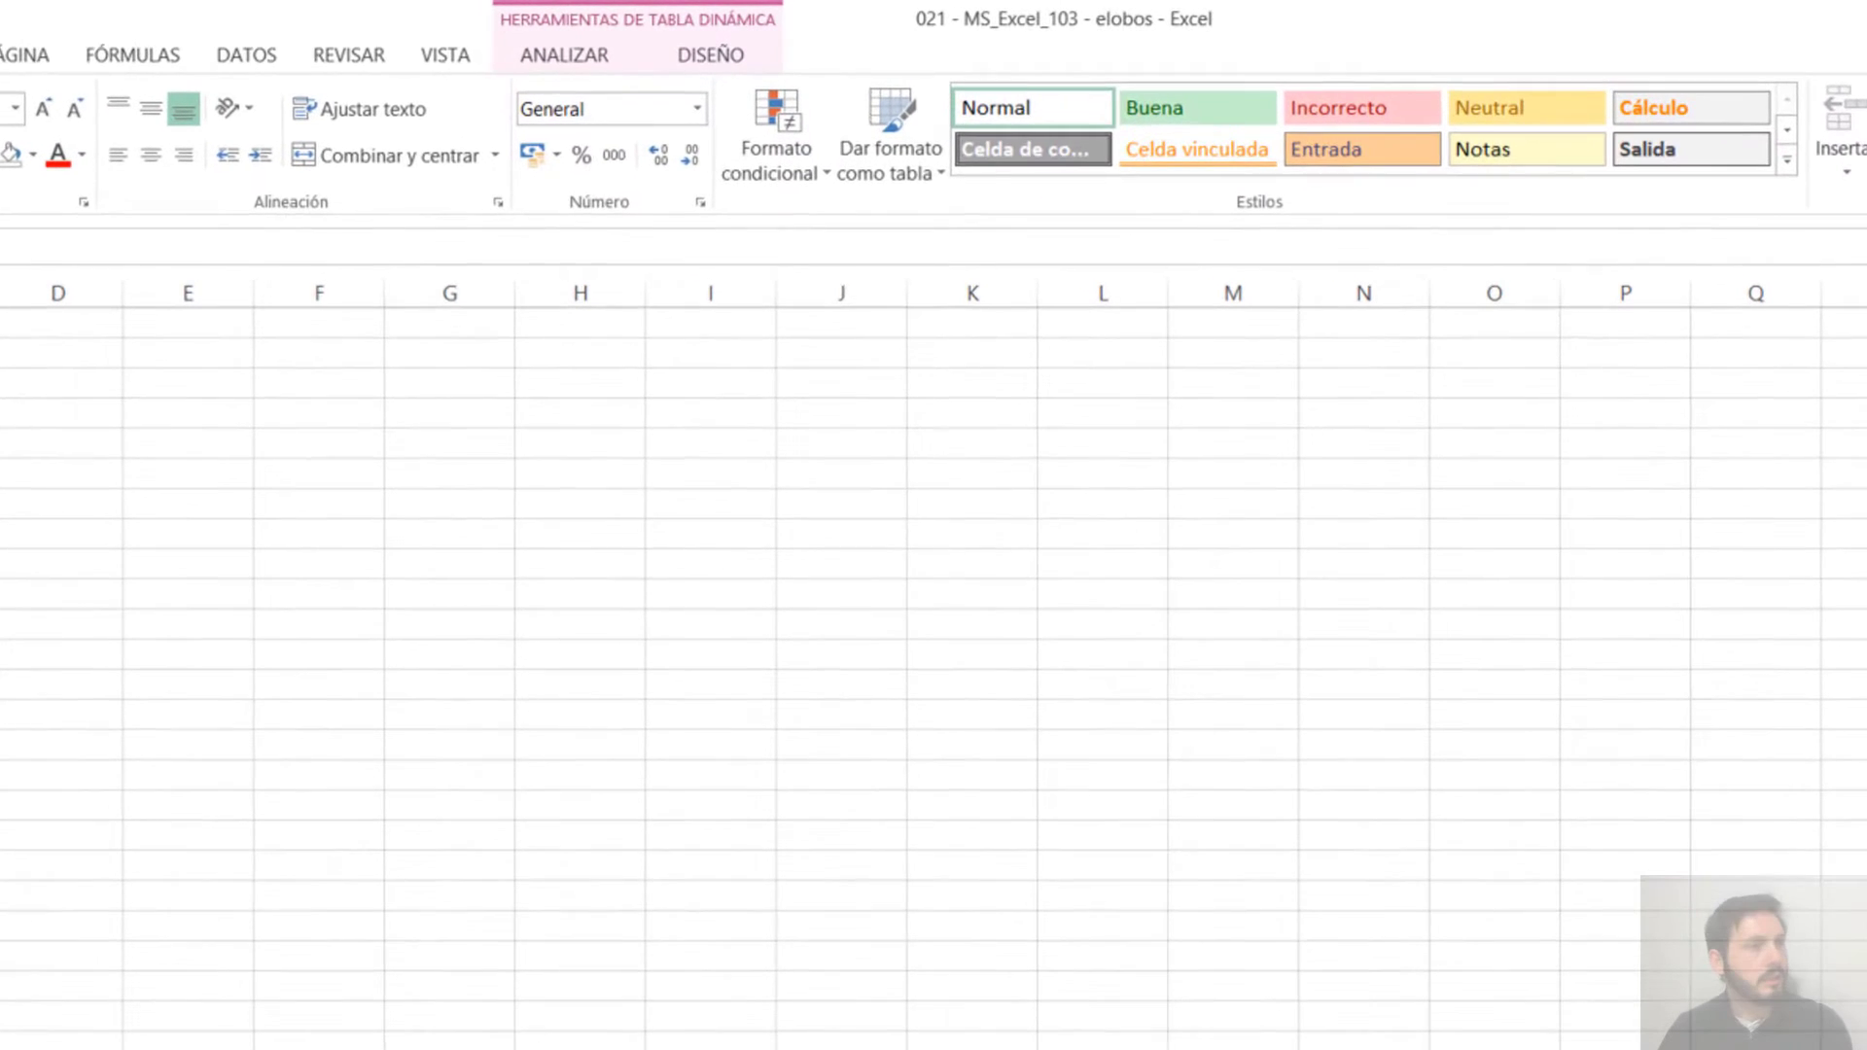
pyautogui.click(559, 48)
pyautogui.click(694, 50)
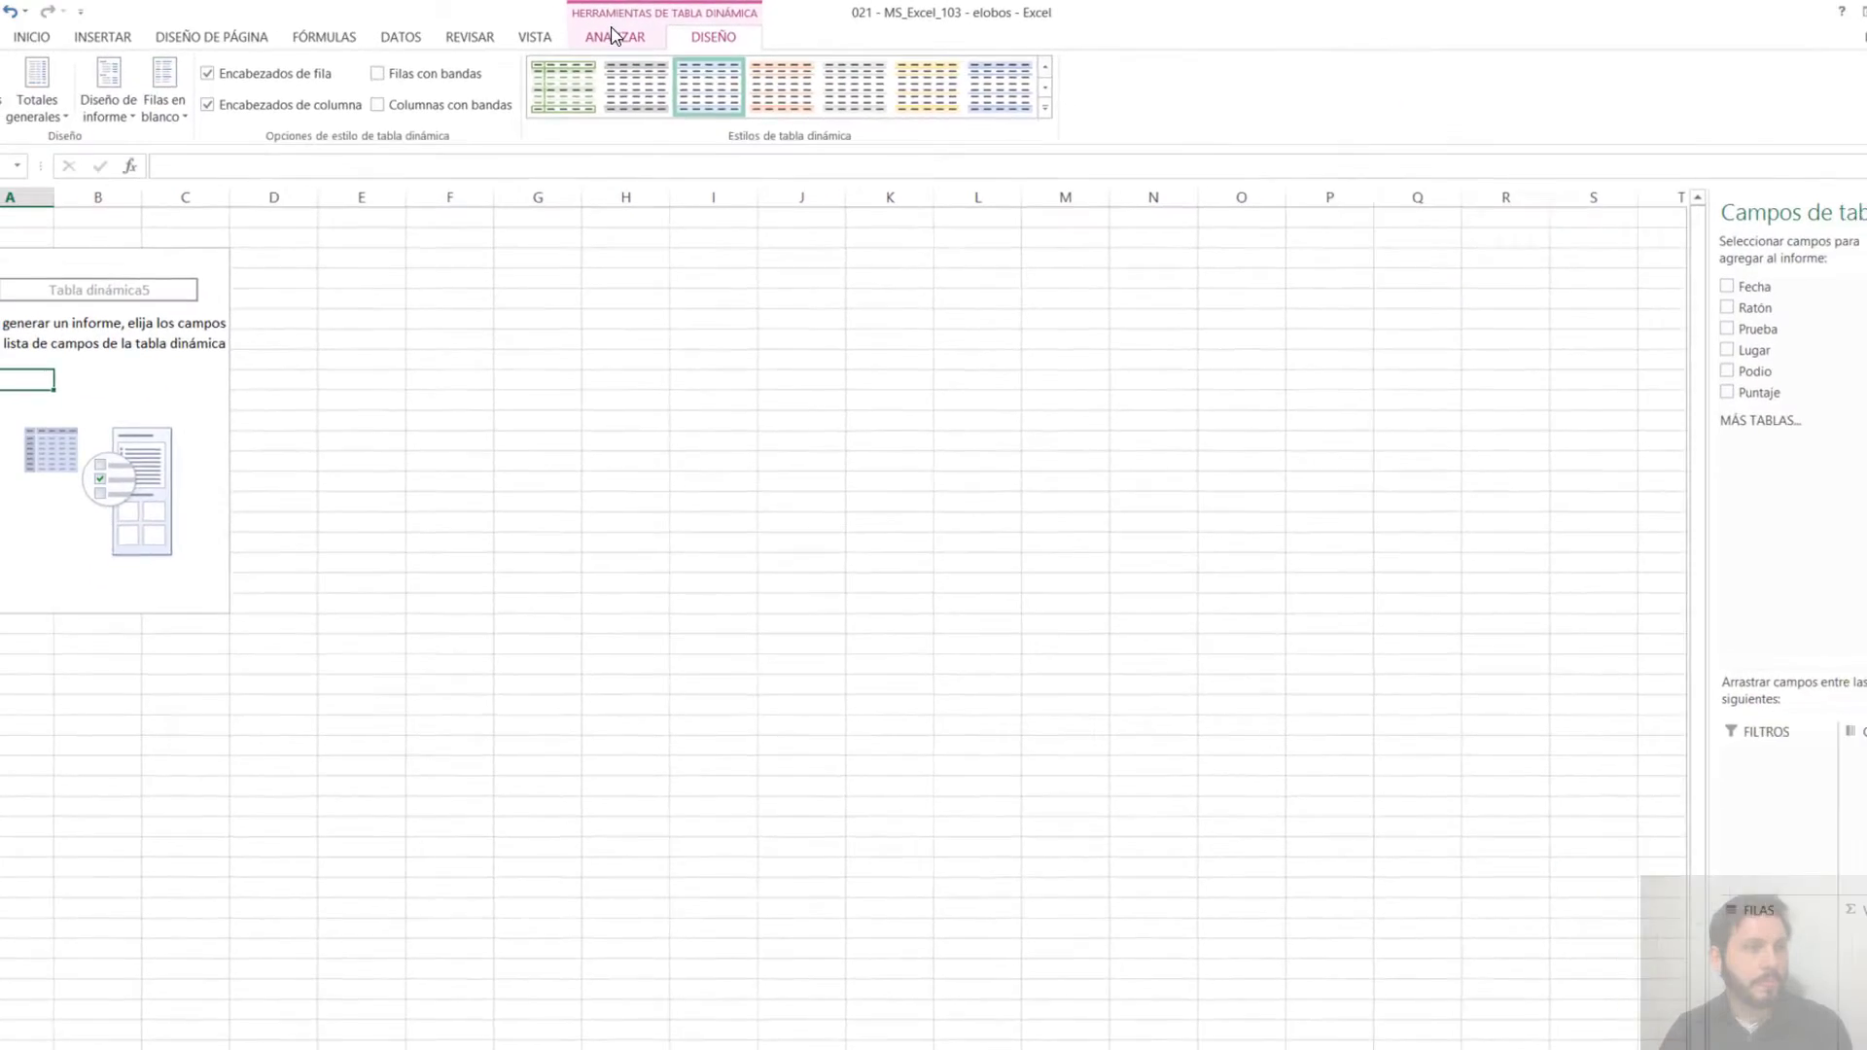
# Rename the pivot table as TD01
pyautogui.click(612, 36)
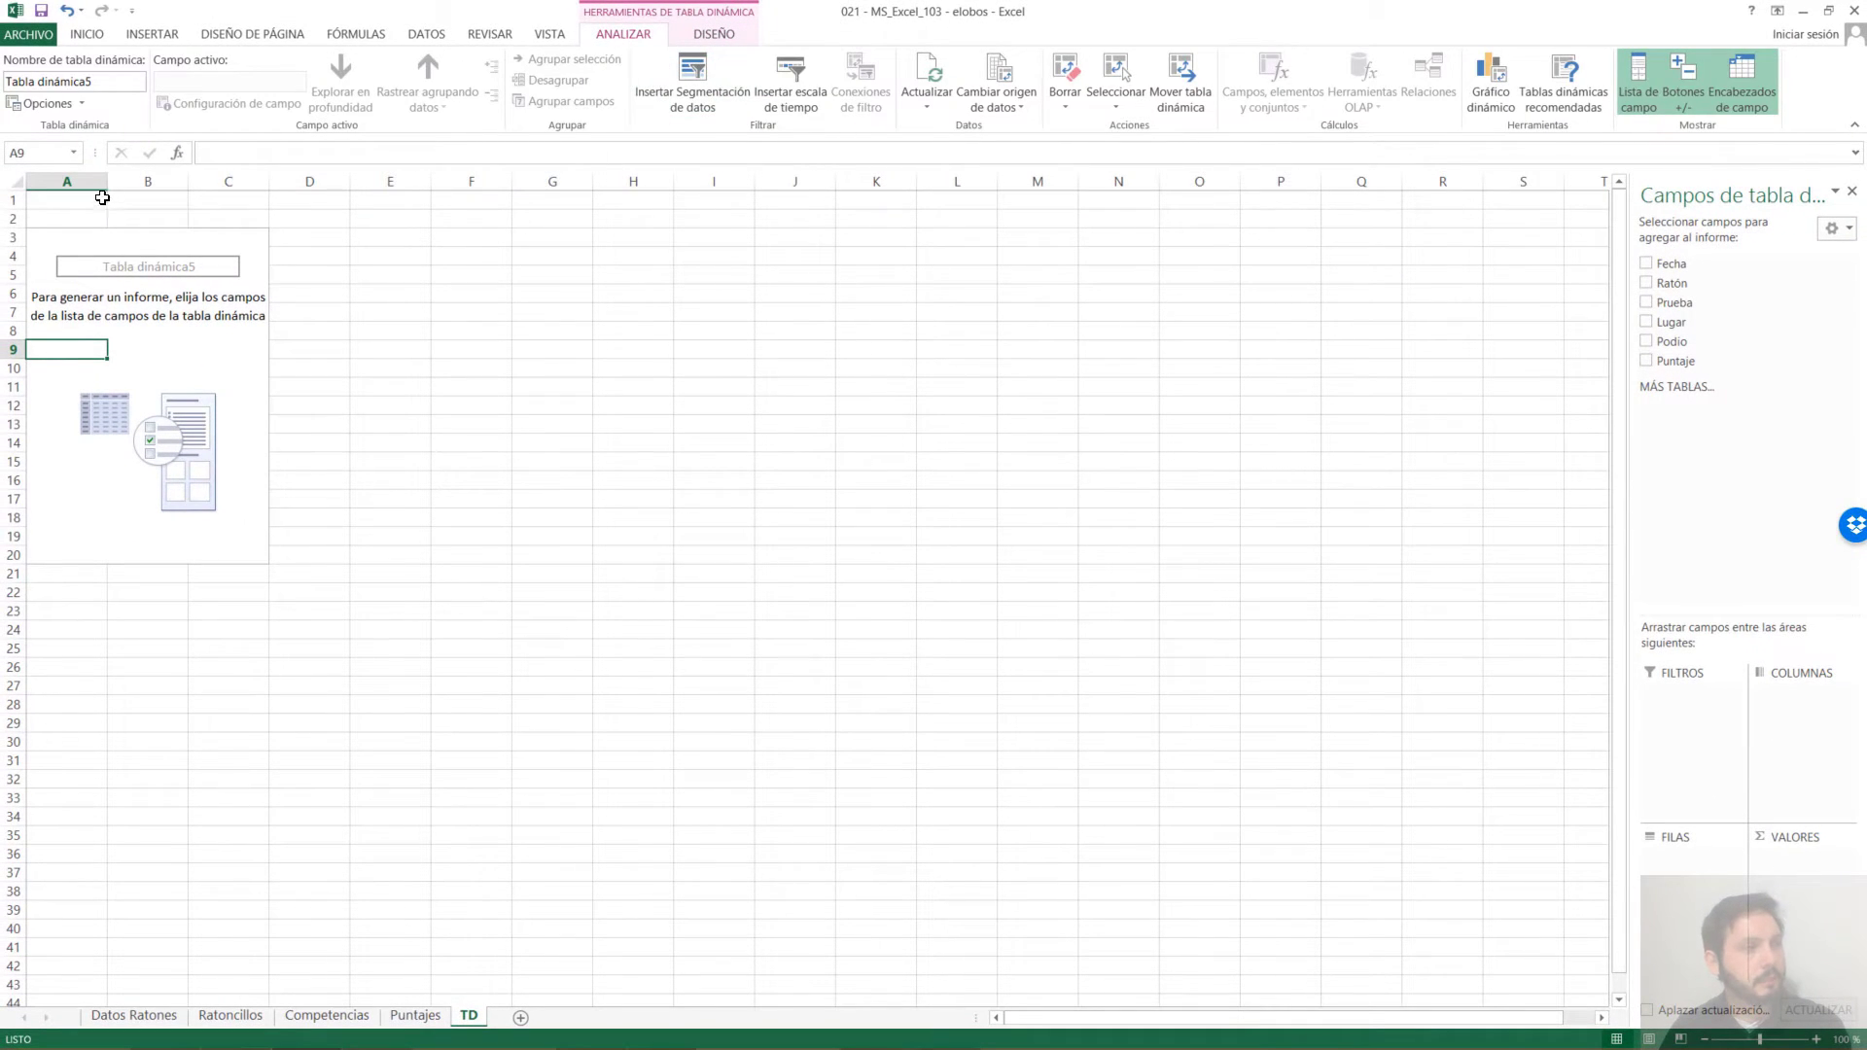
pyautogui.click(90, 86)
pyautogui.click(94, 84)
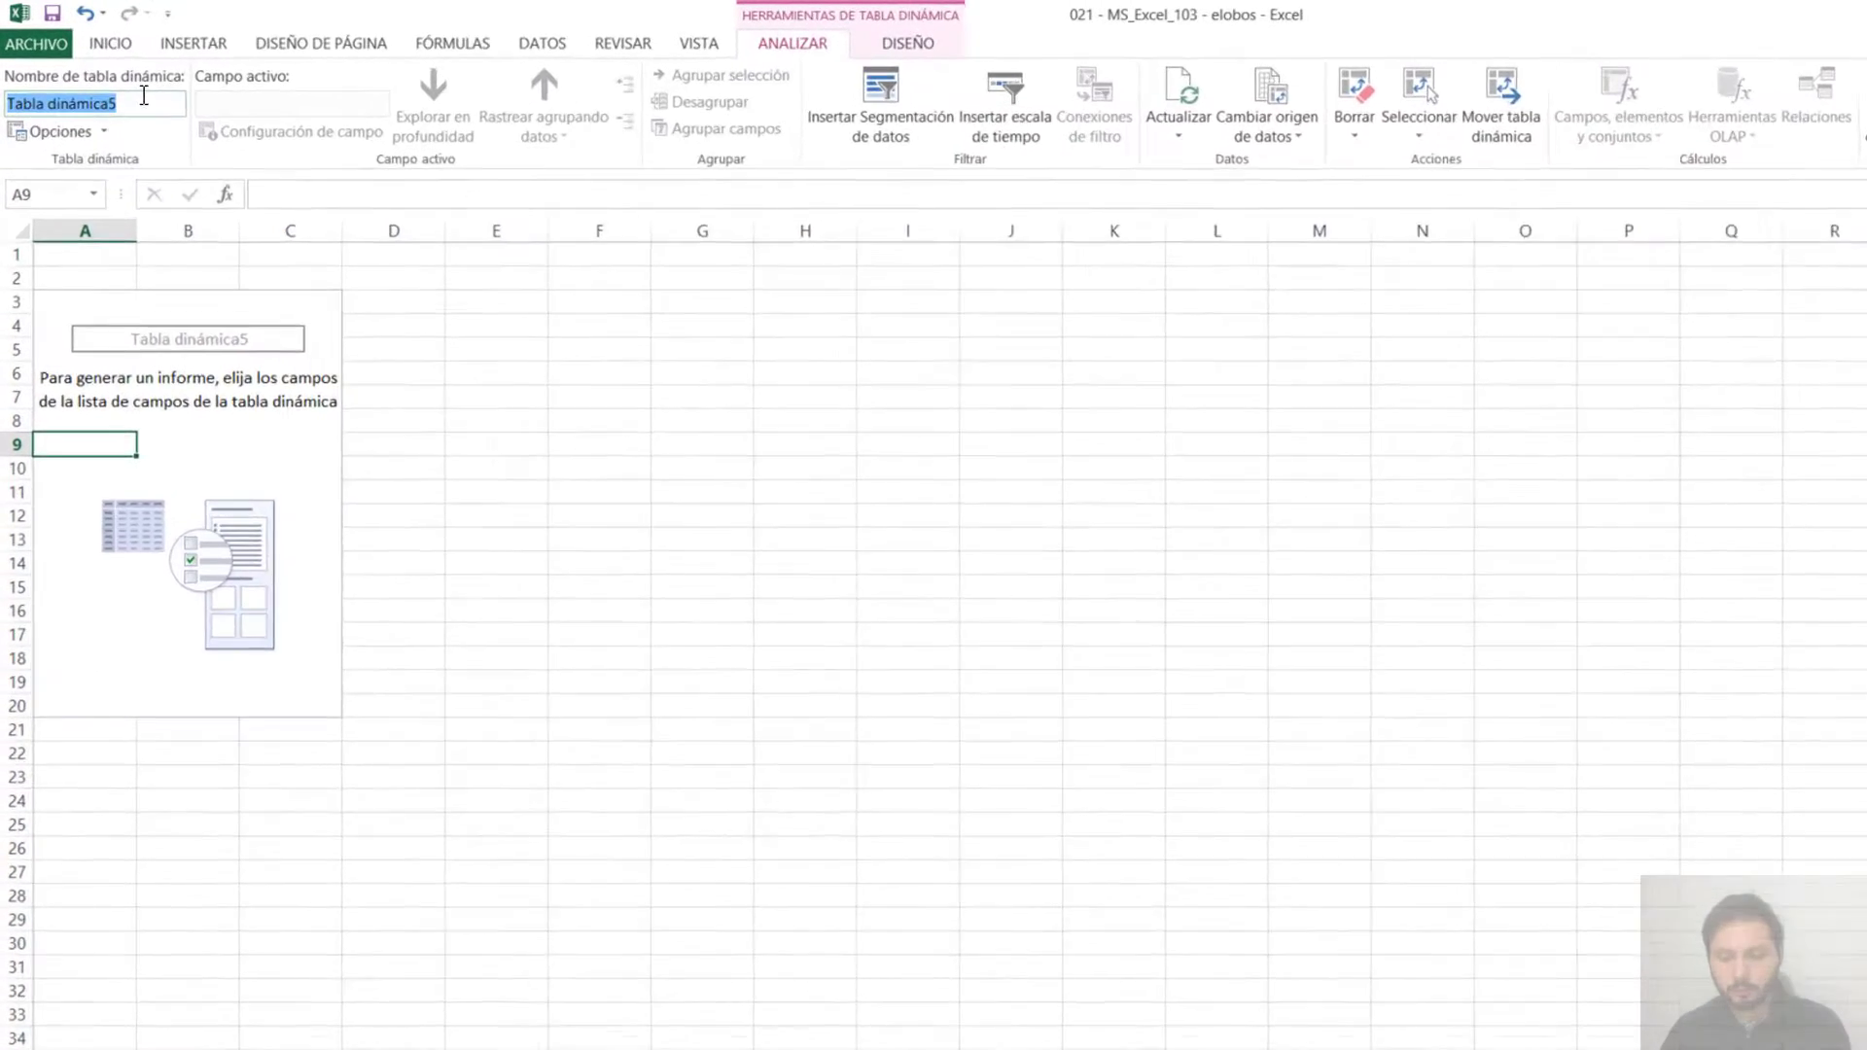
pyautogui.write('TD01')
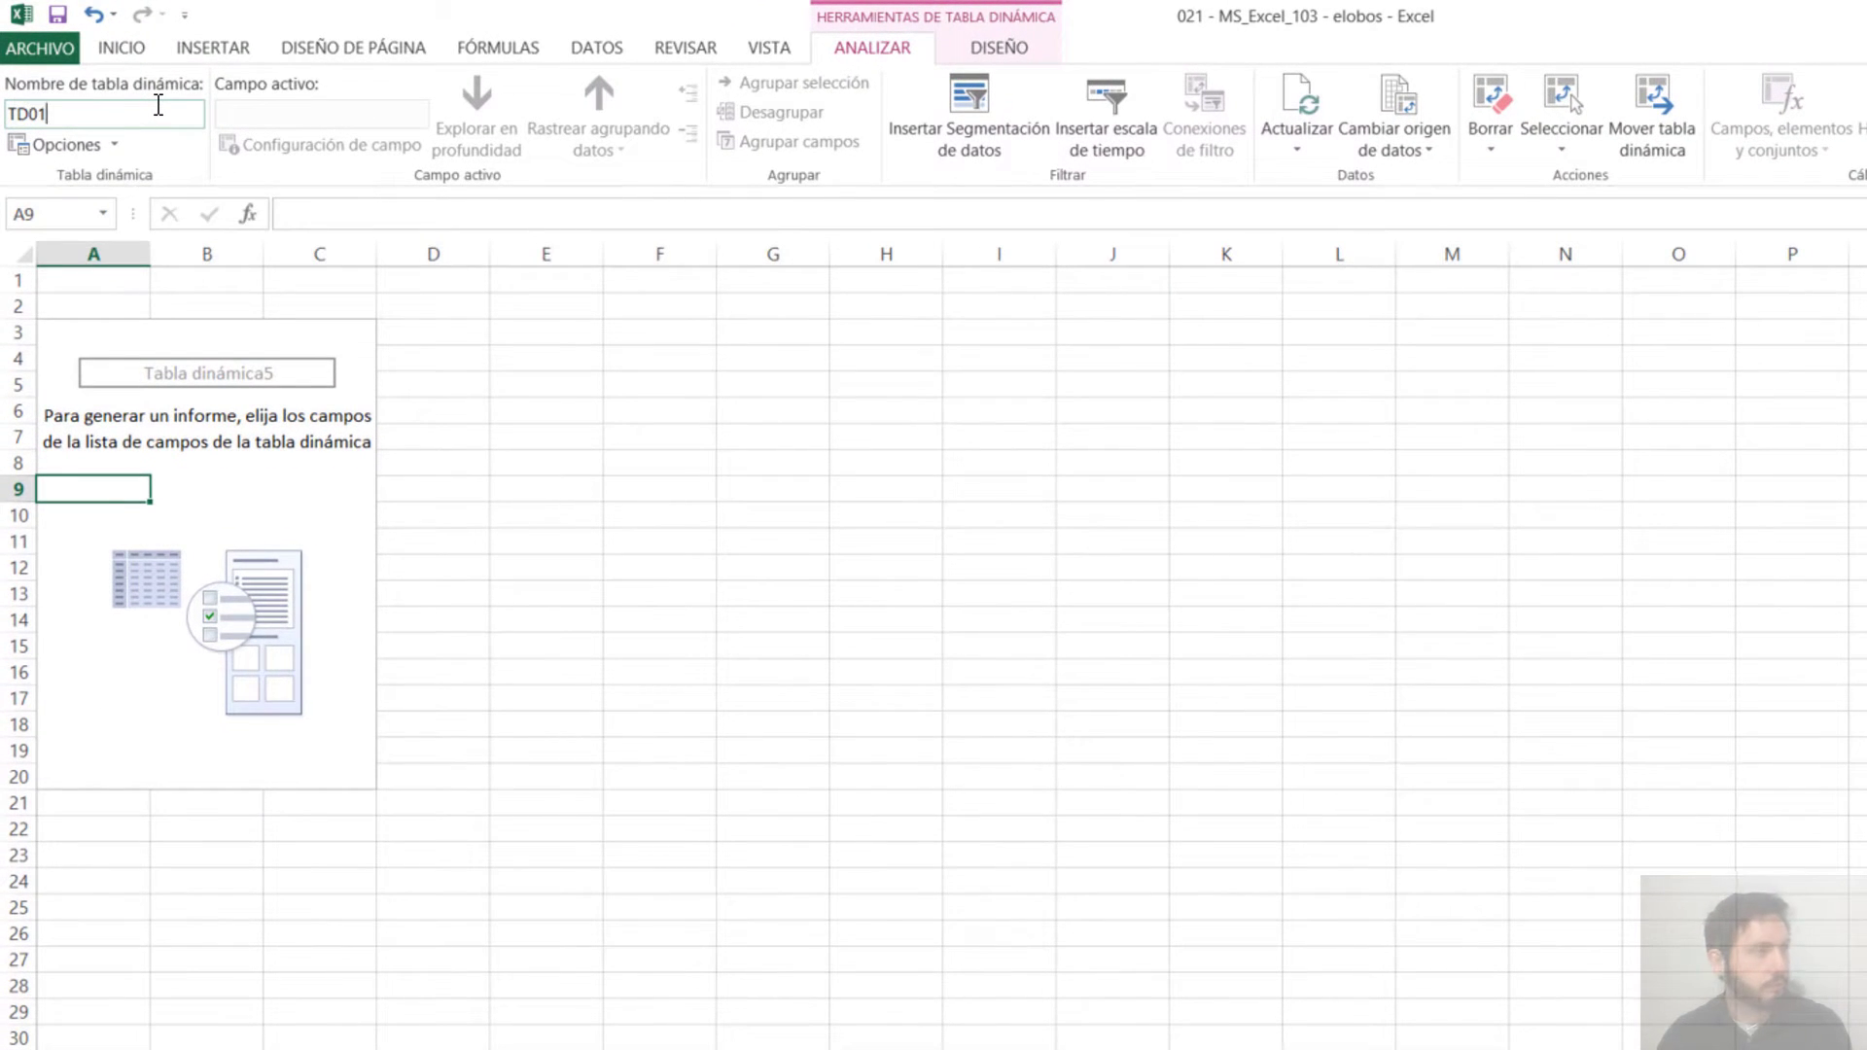
pyautogui.press('Return')
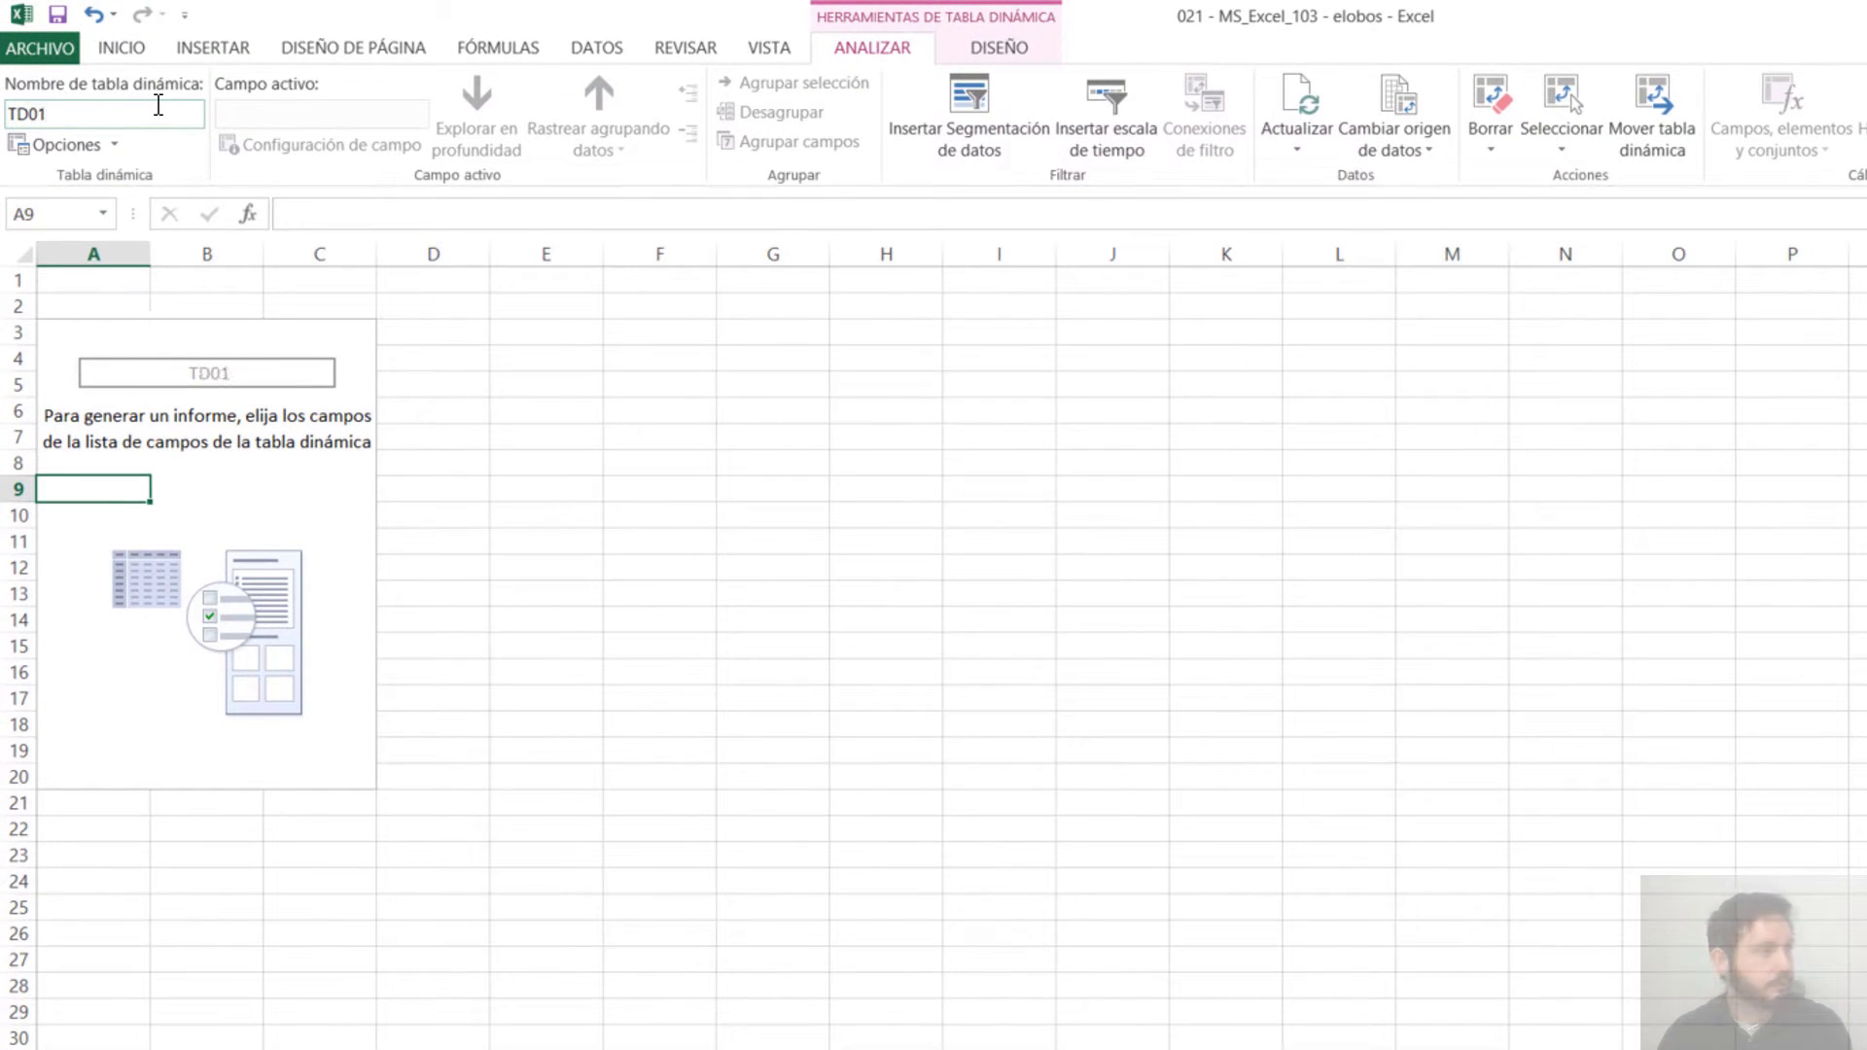
# Review TD01's pivot table options for layout and format, totals and filters, display, printing, data and alternative text
pyautogui.click(117, 144)
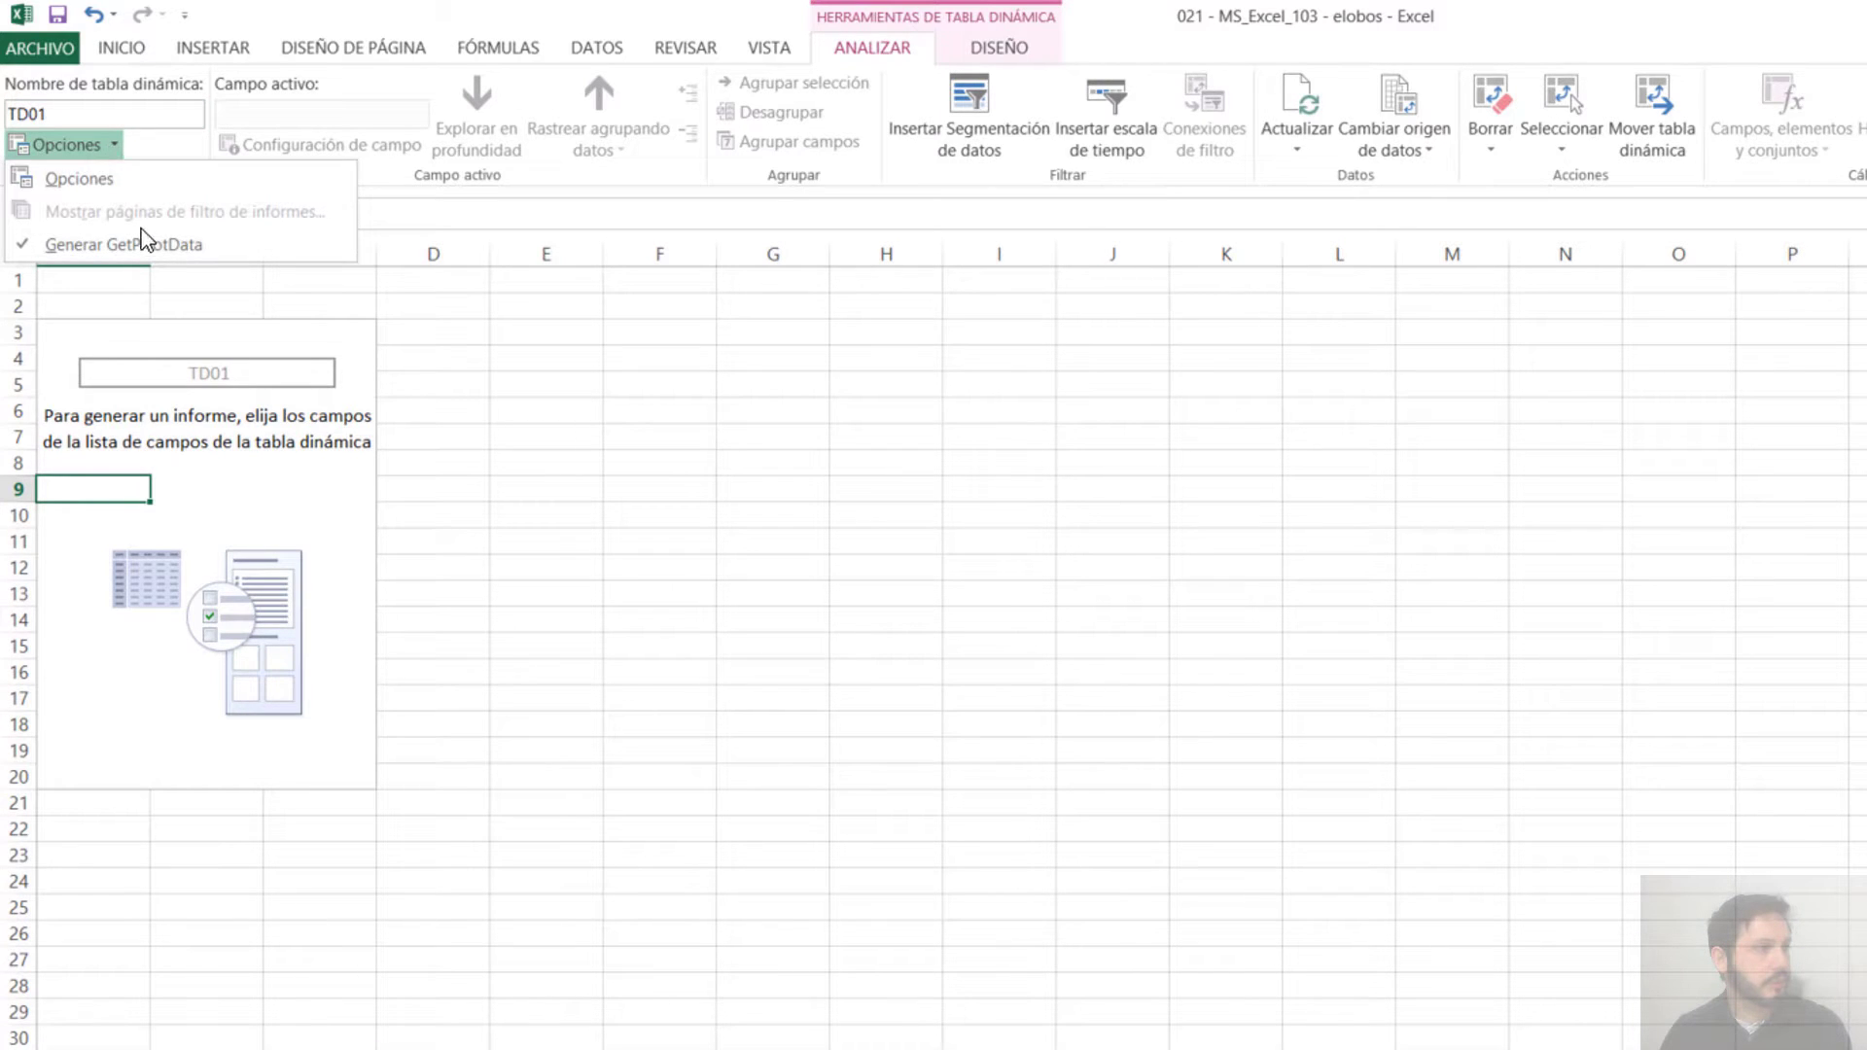
pyautogui.click(79, 178)
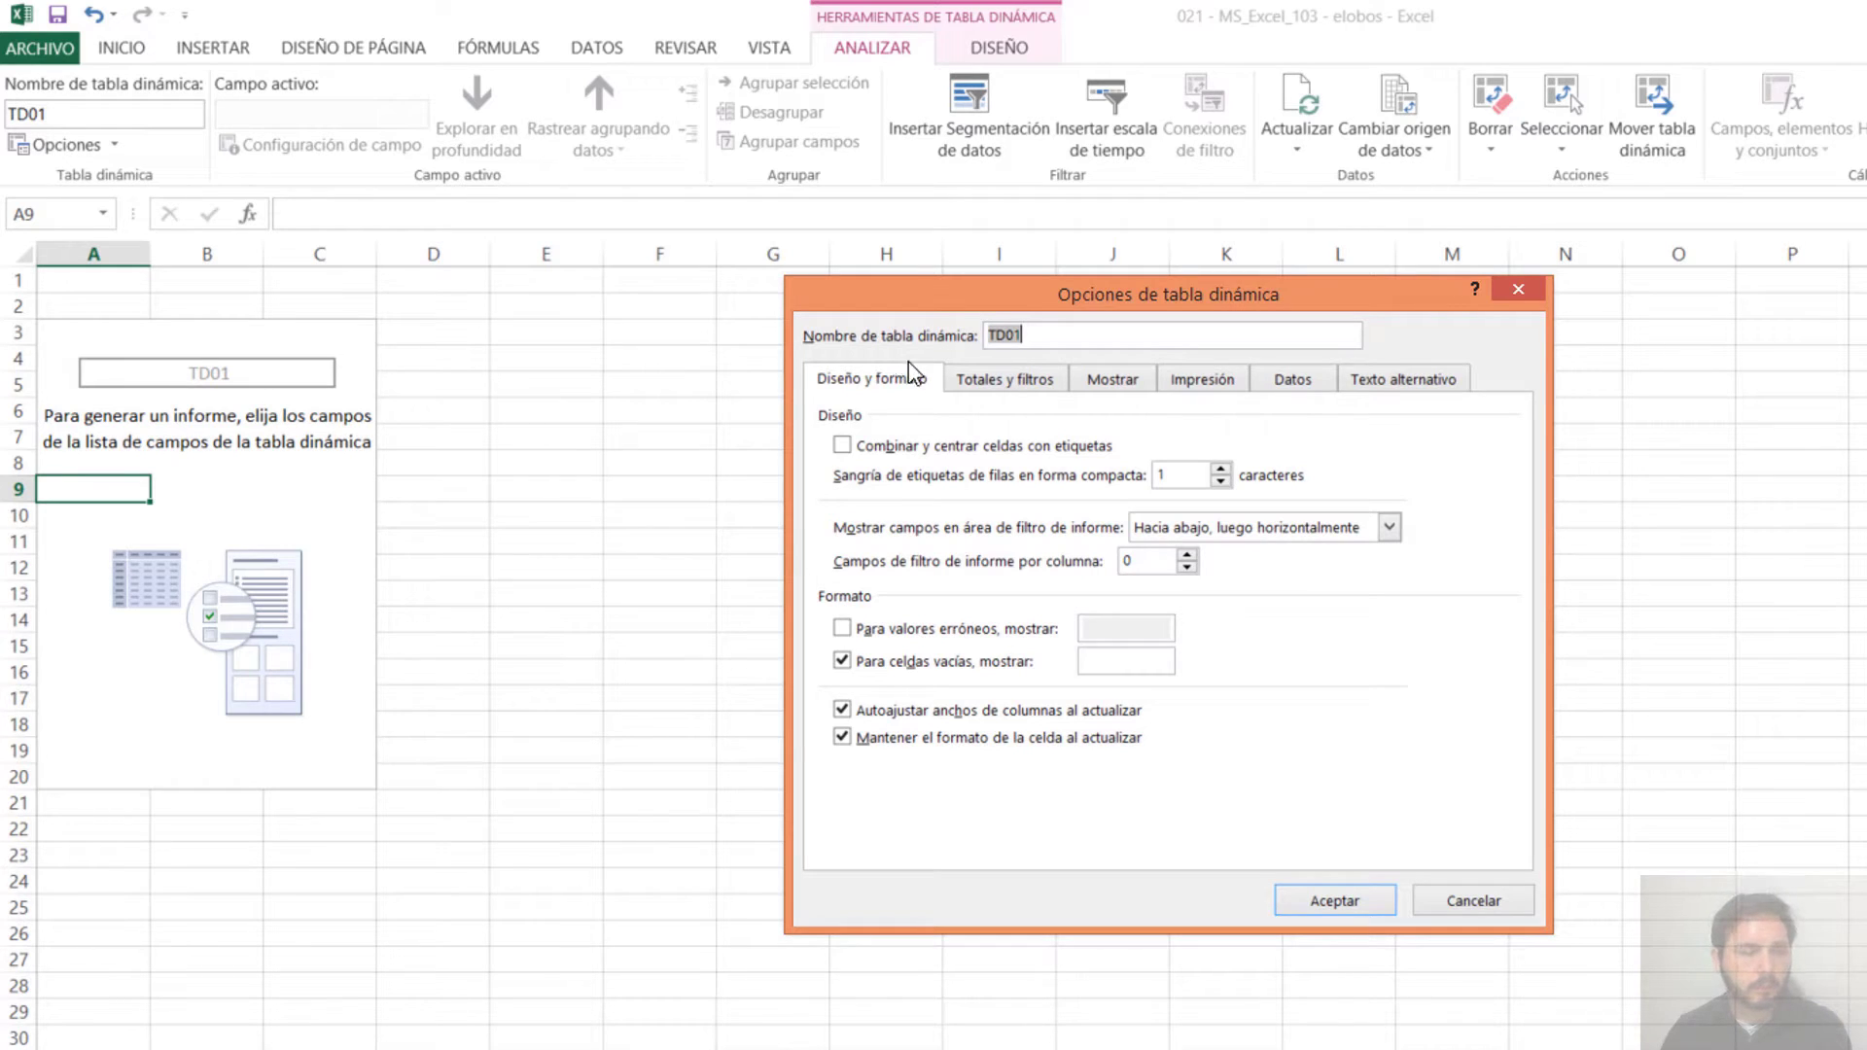
pyautogui.click(1003, 380)
pyautogui.click(1129, 380)
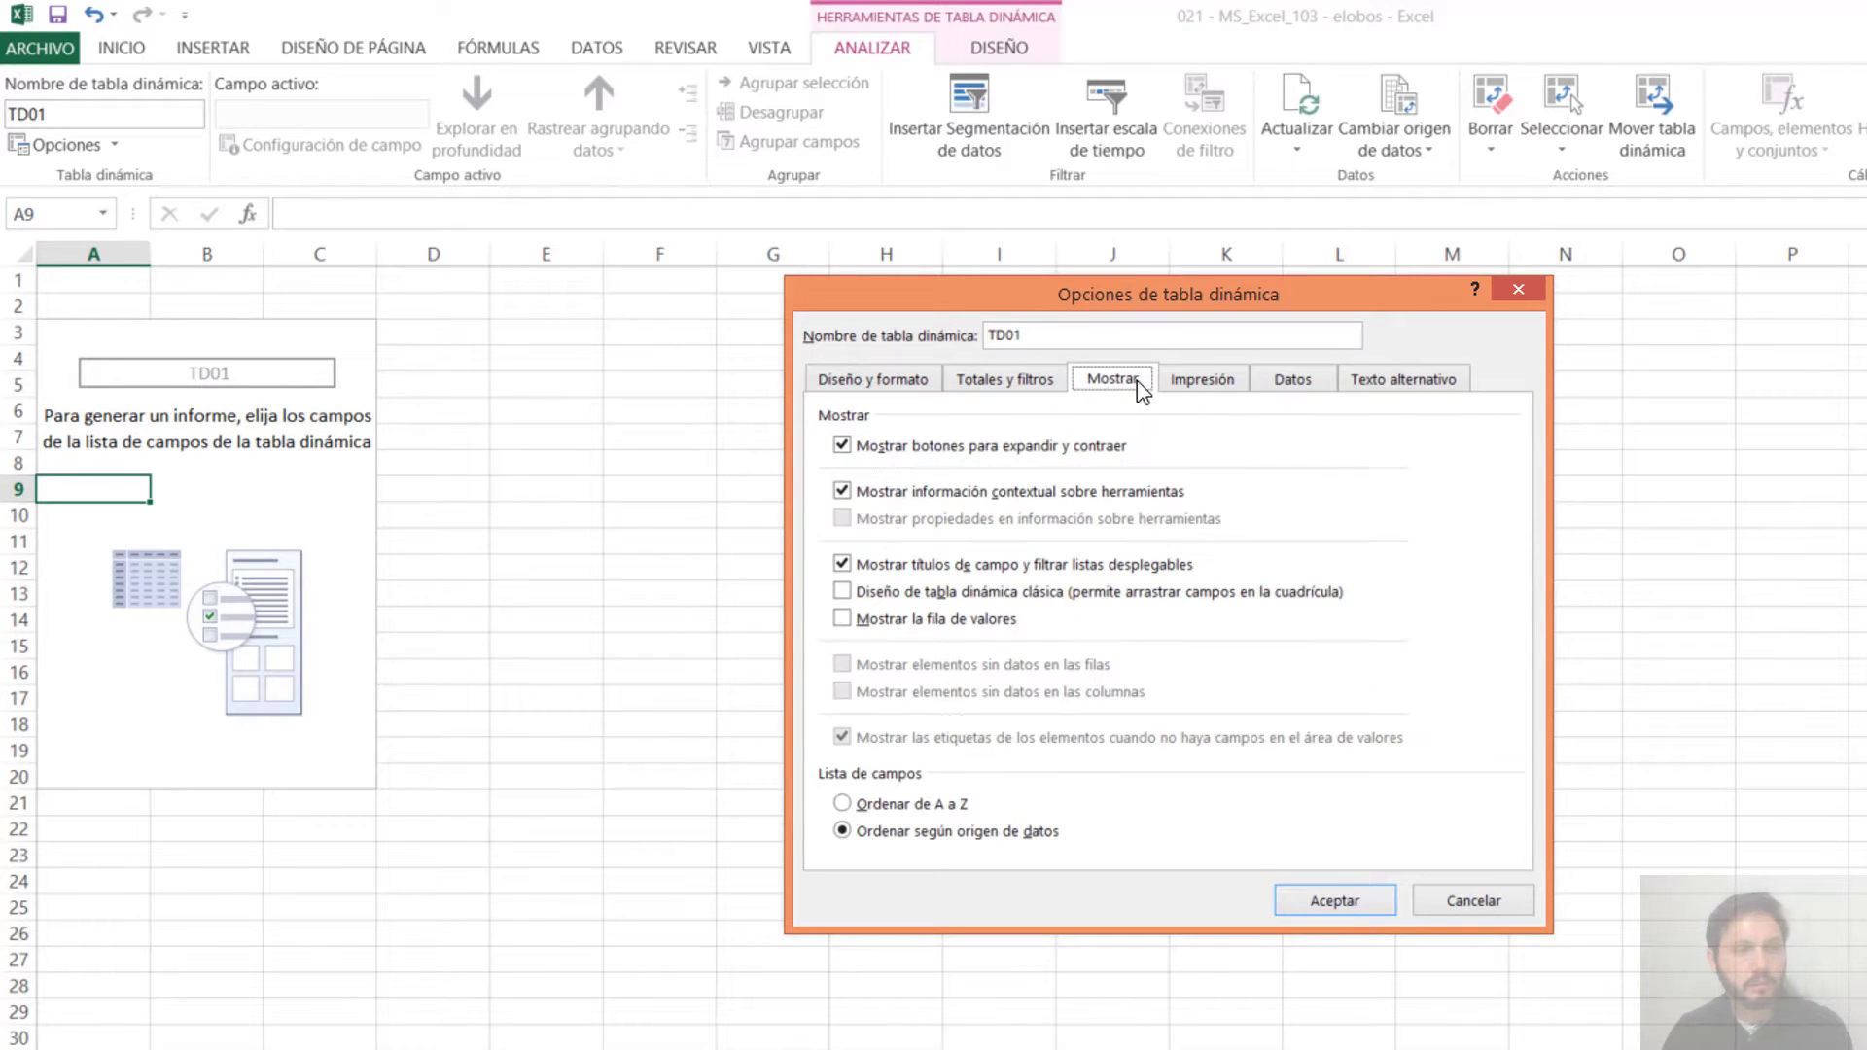
pyautogui.click(1210, 380)
pyautogui.click(1296, 380)
pyautogui.click(1400, 380)
pyautogui.press('Escape')
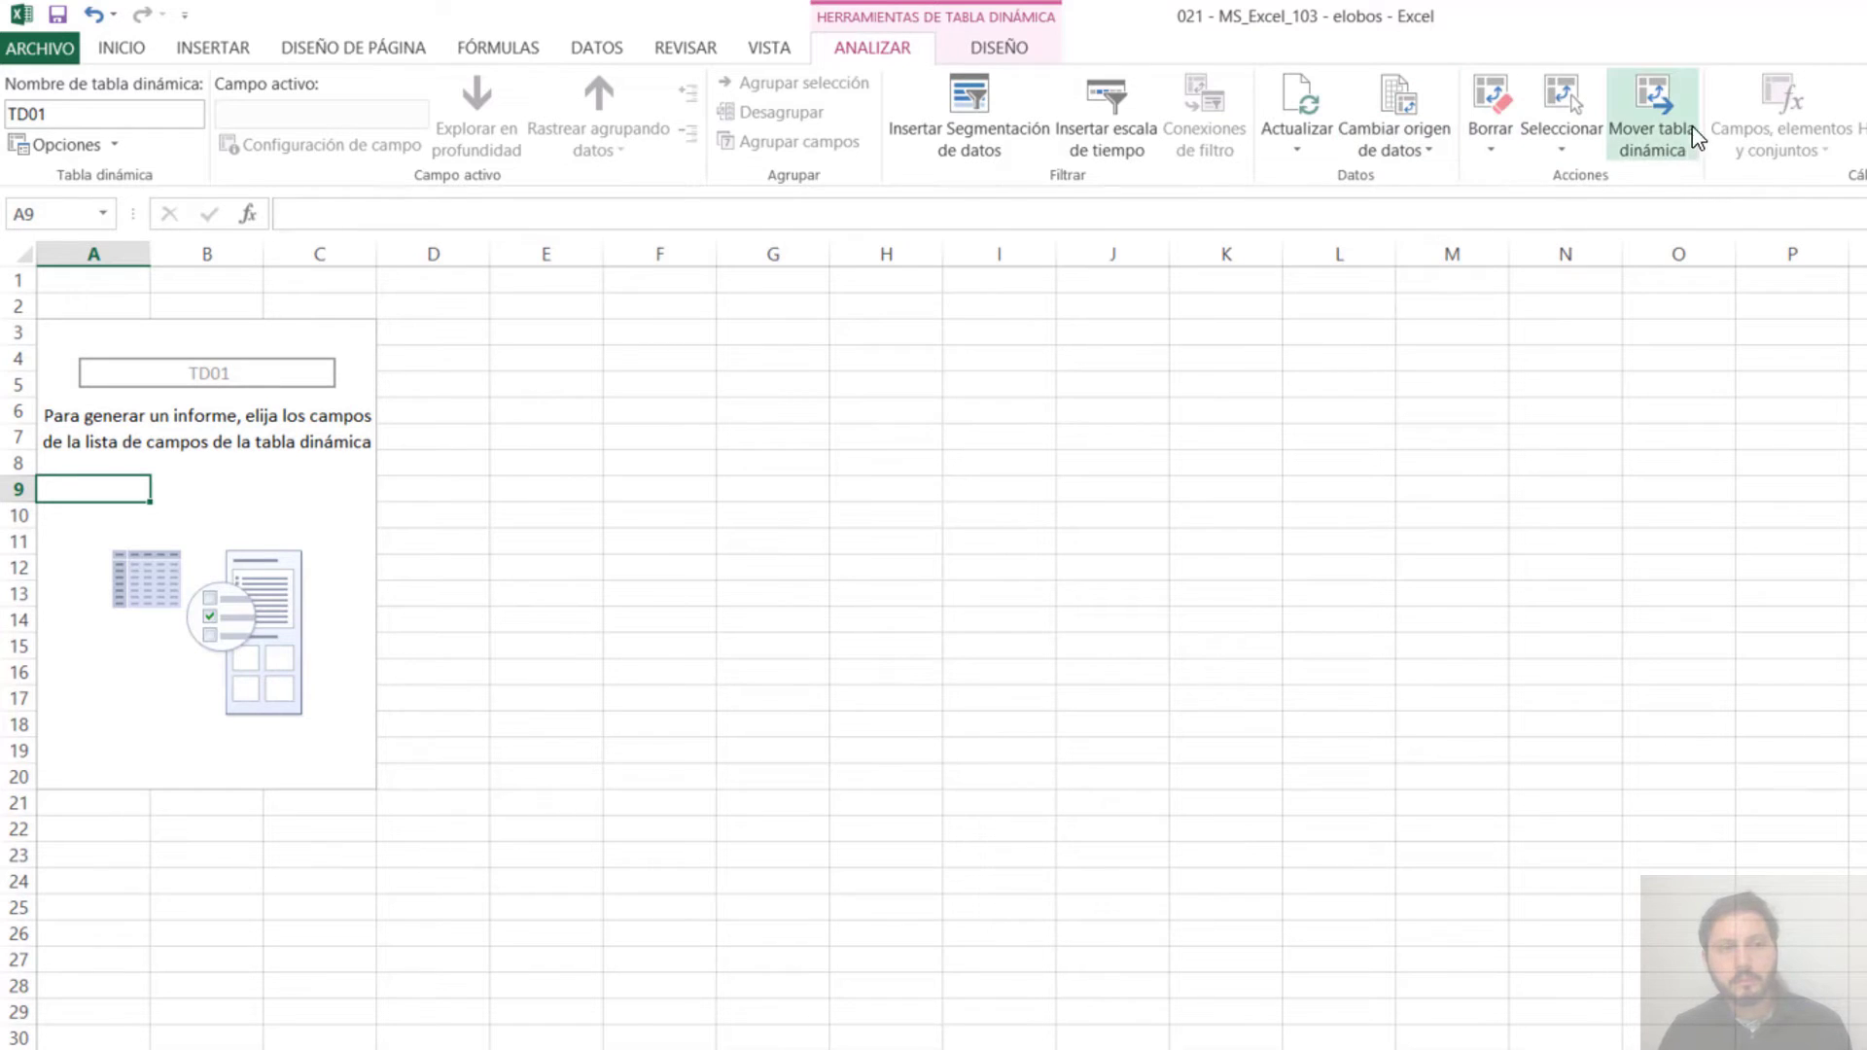
# Examine the available choices for moving, selecting and clearing the pivot table without applying any
pyautogui.click(1643, 146)
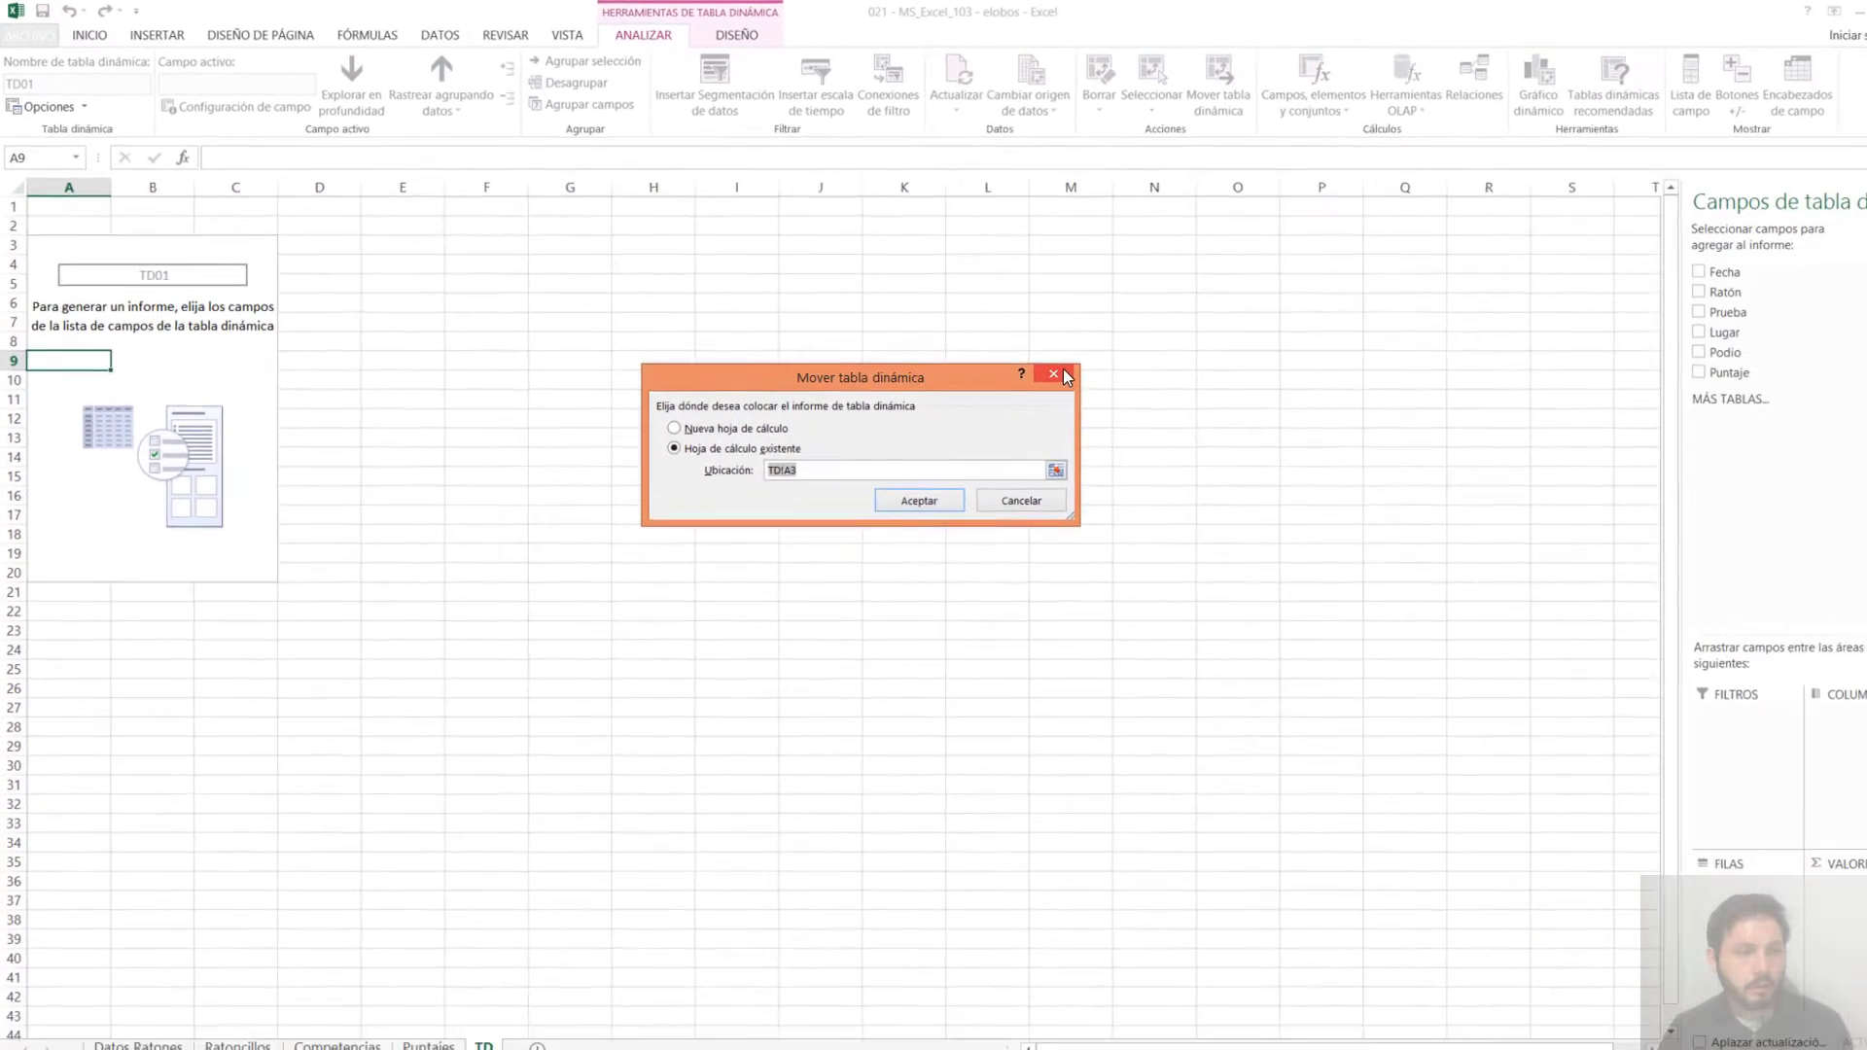
pyautogui.click(1021, 361)
pyautogui.click(1117, 96)
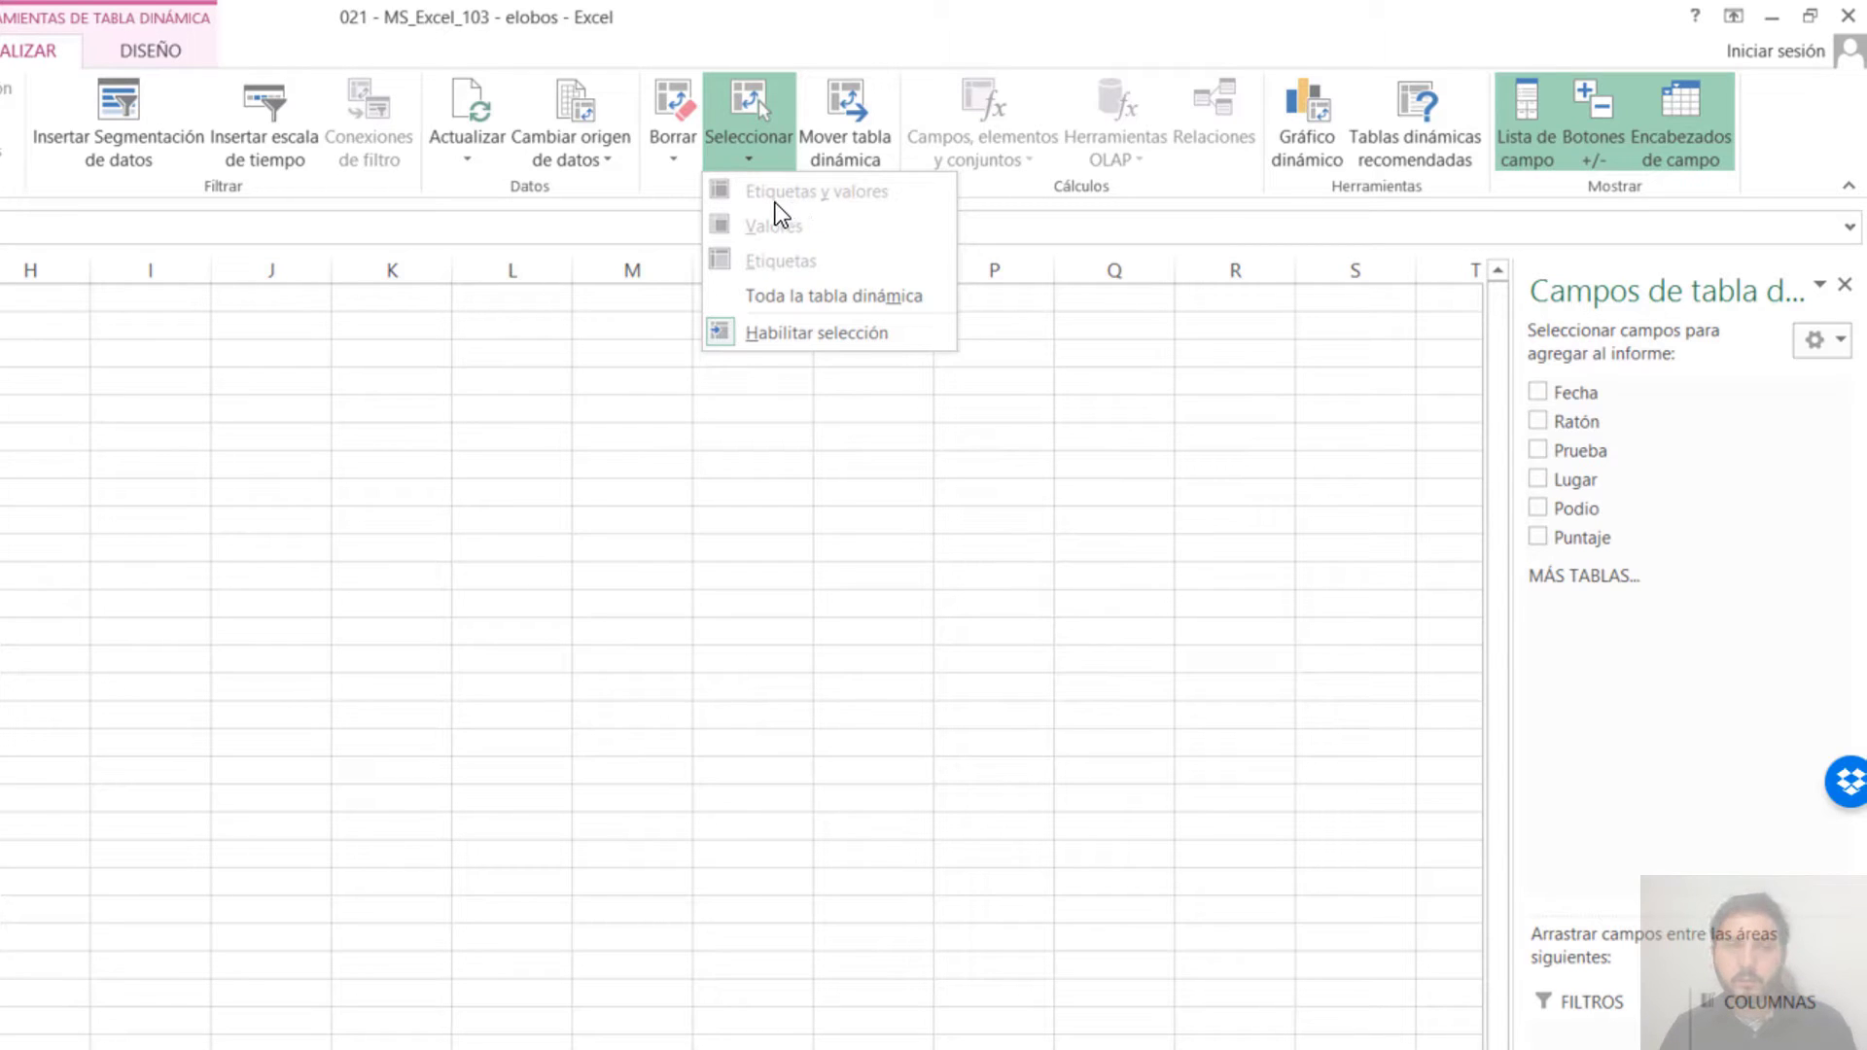
pyautogui.click(649, 153)
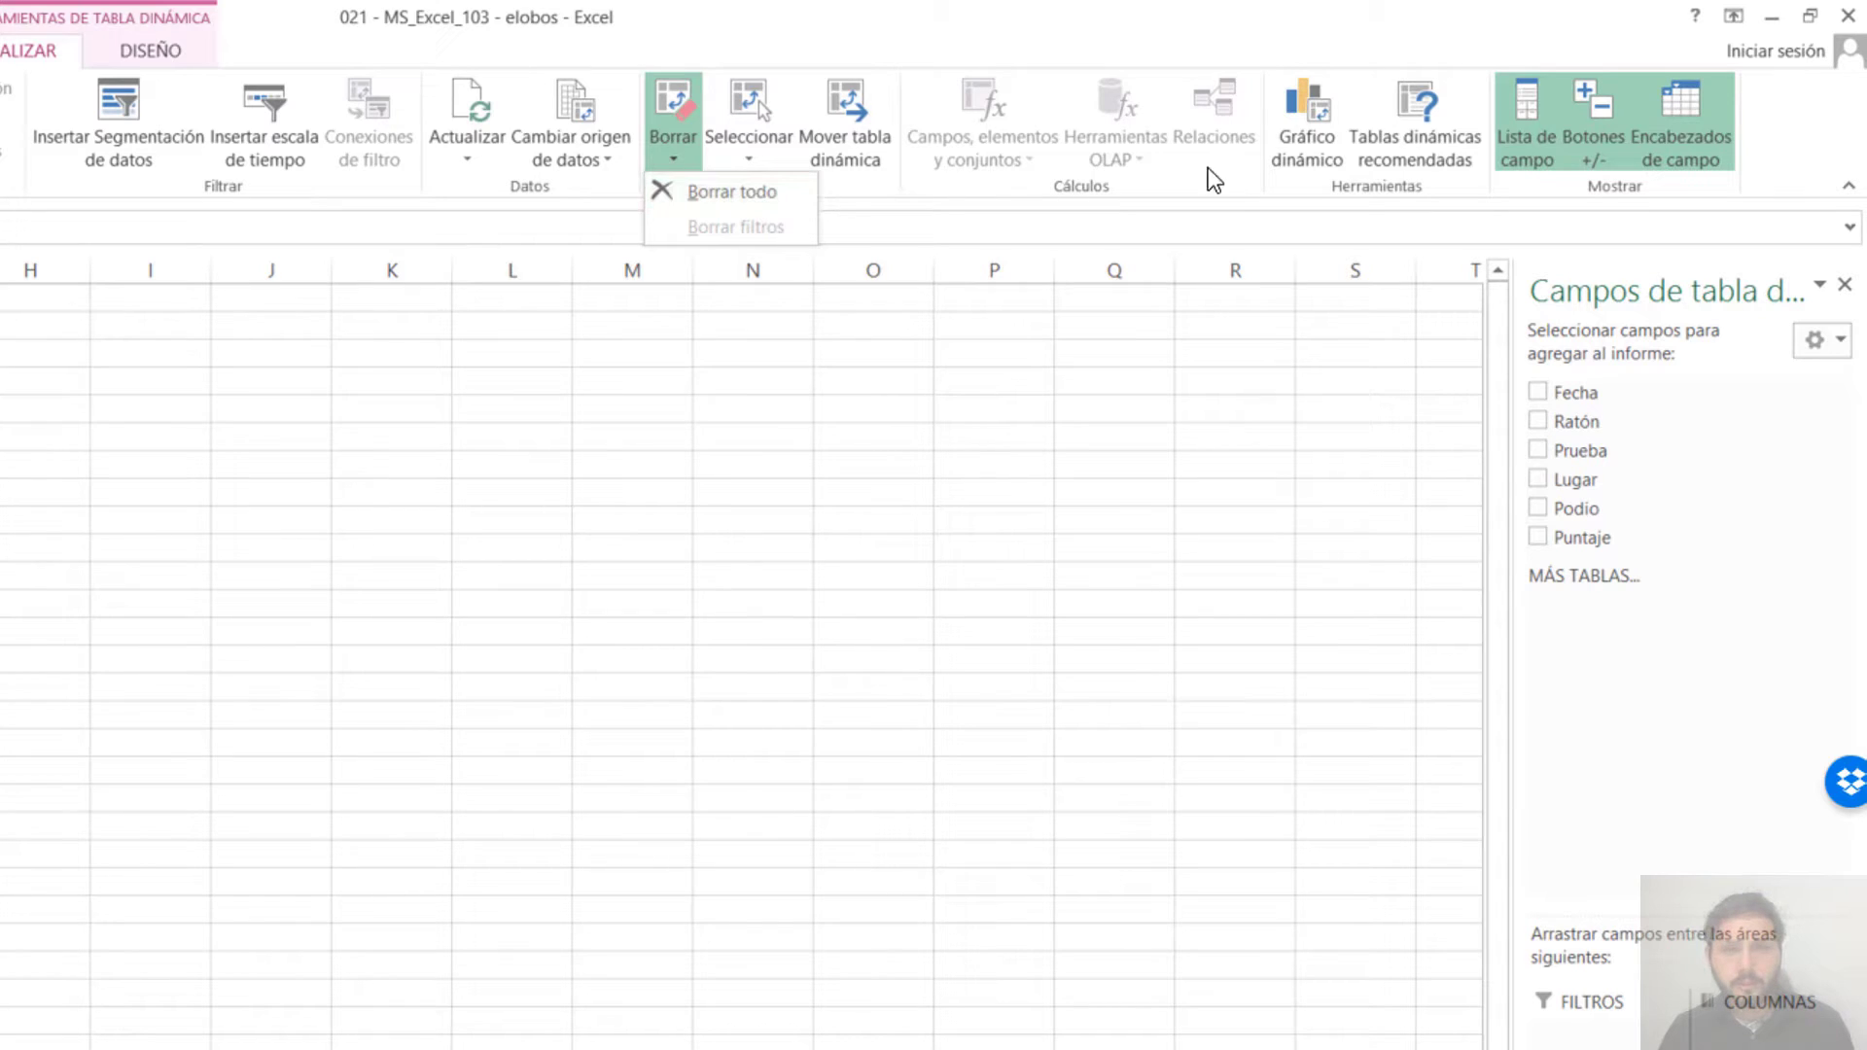
pyautogui.click(1230, 177)
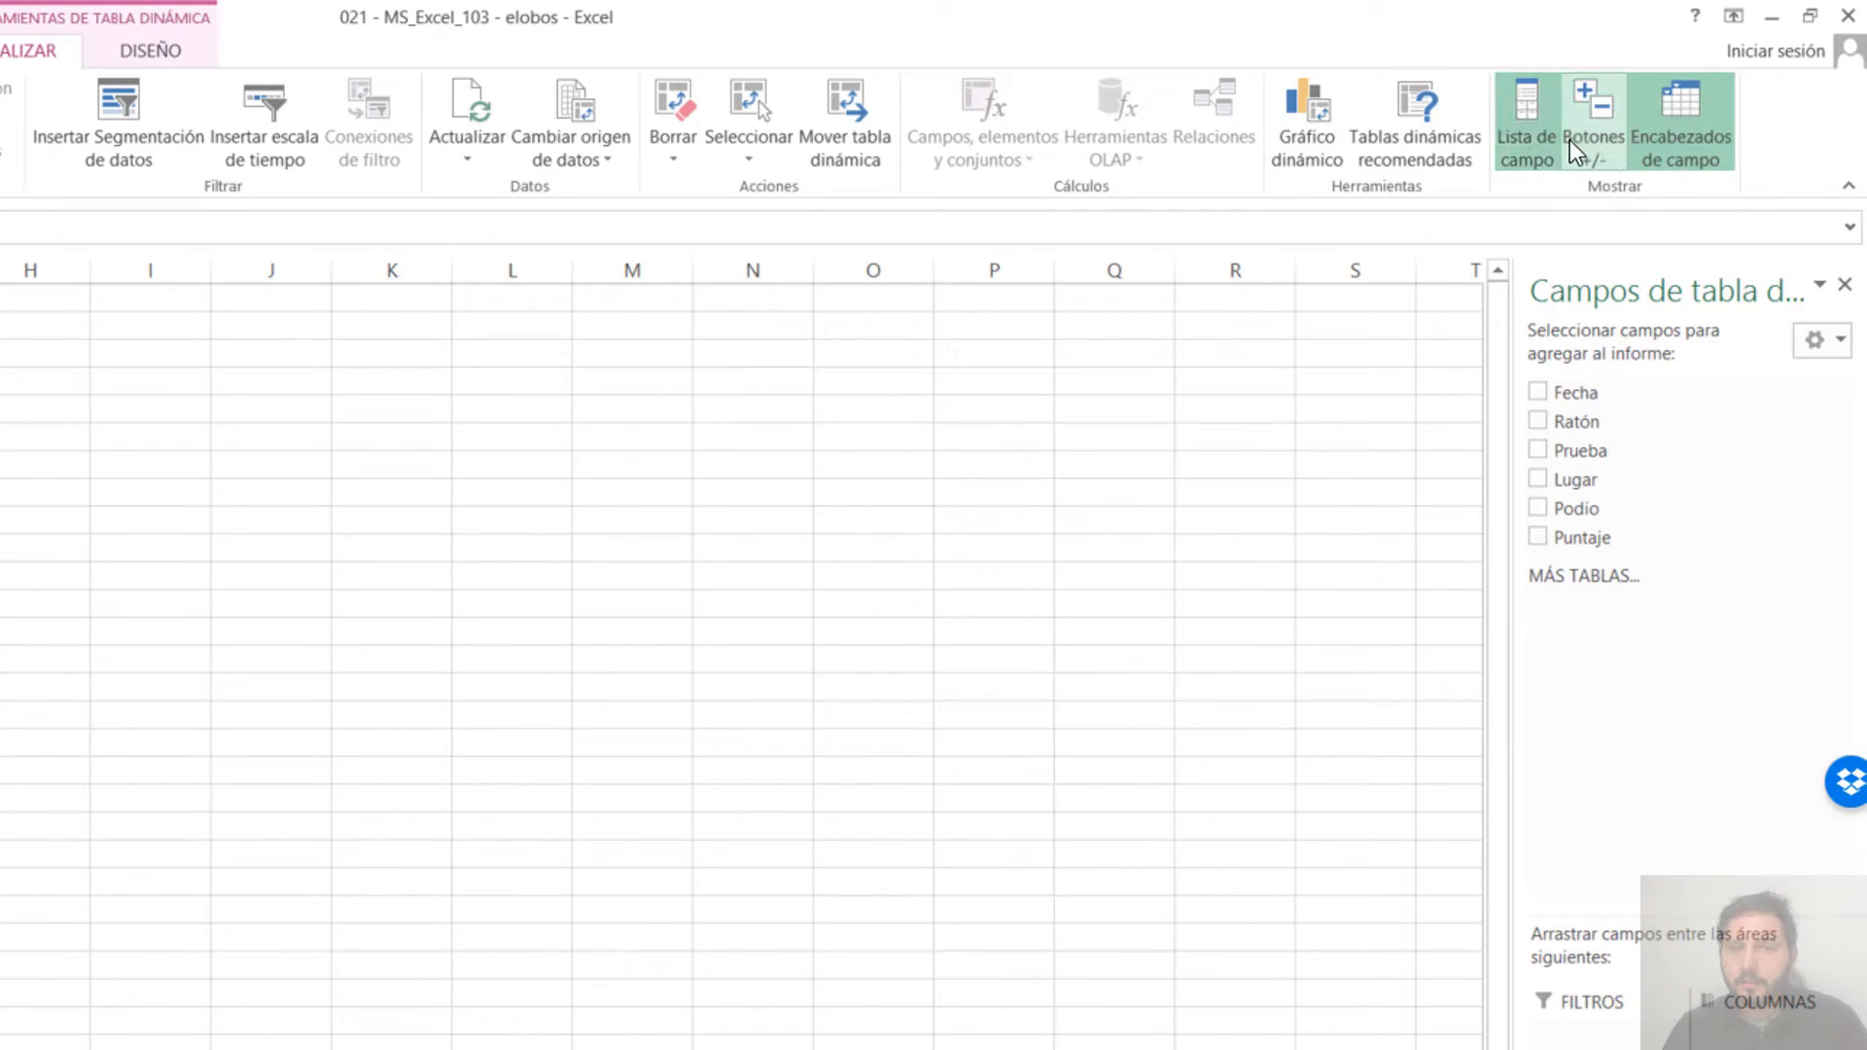
# Hide the pivot table's field list and show it again
pyautogui.click(1531, 125)
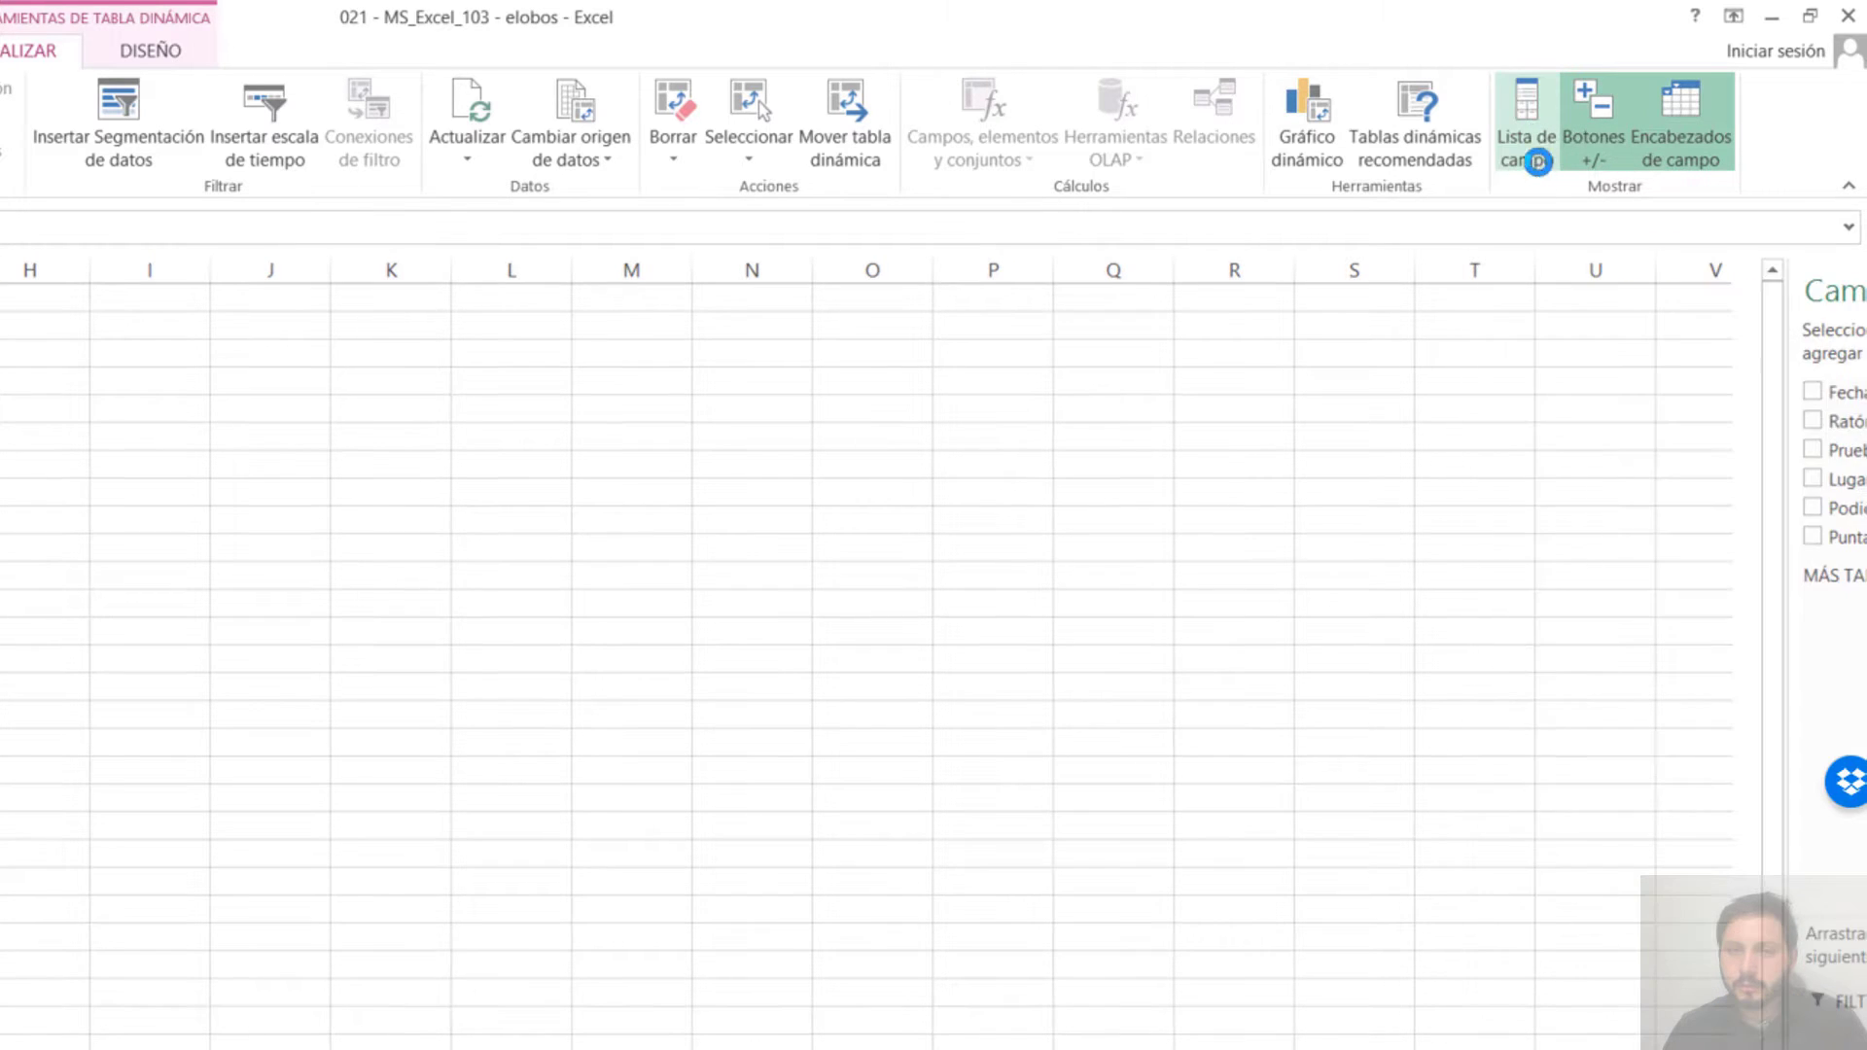
pyautogui.click(1528, 126)
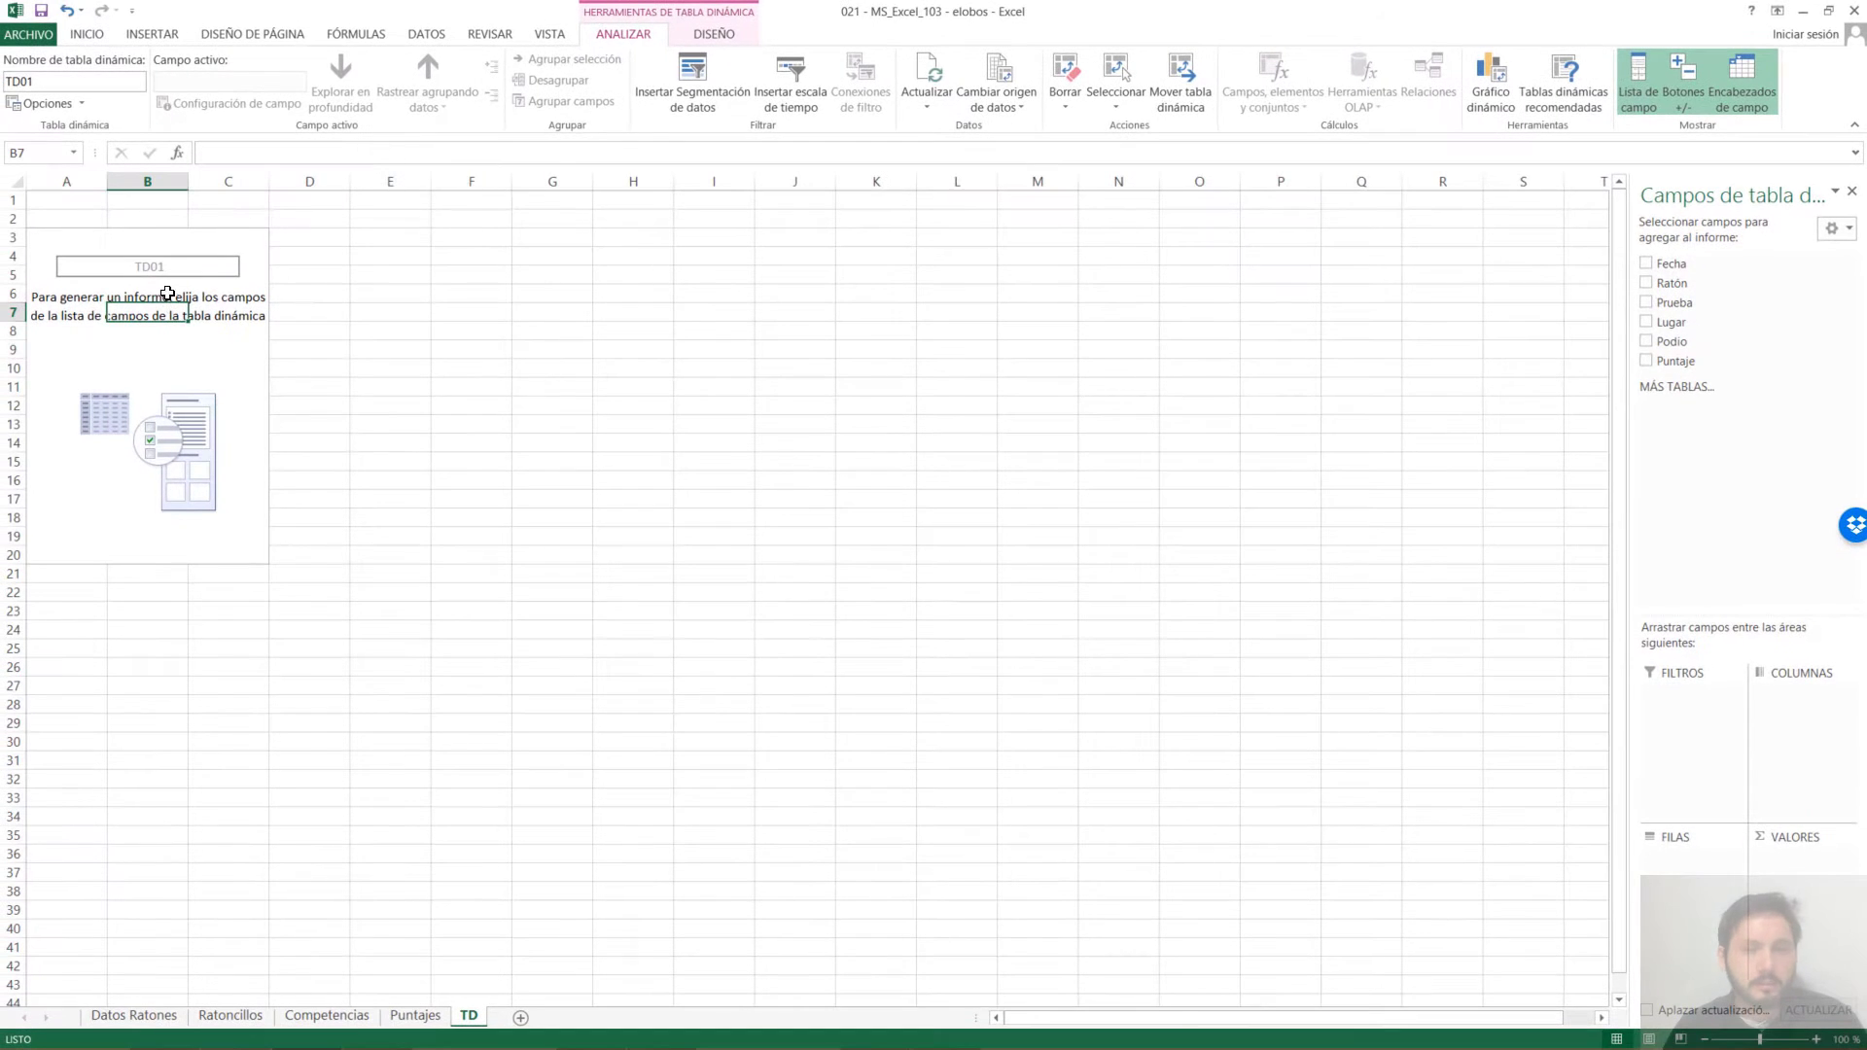
pyautogui.click(1748, 100)
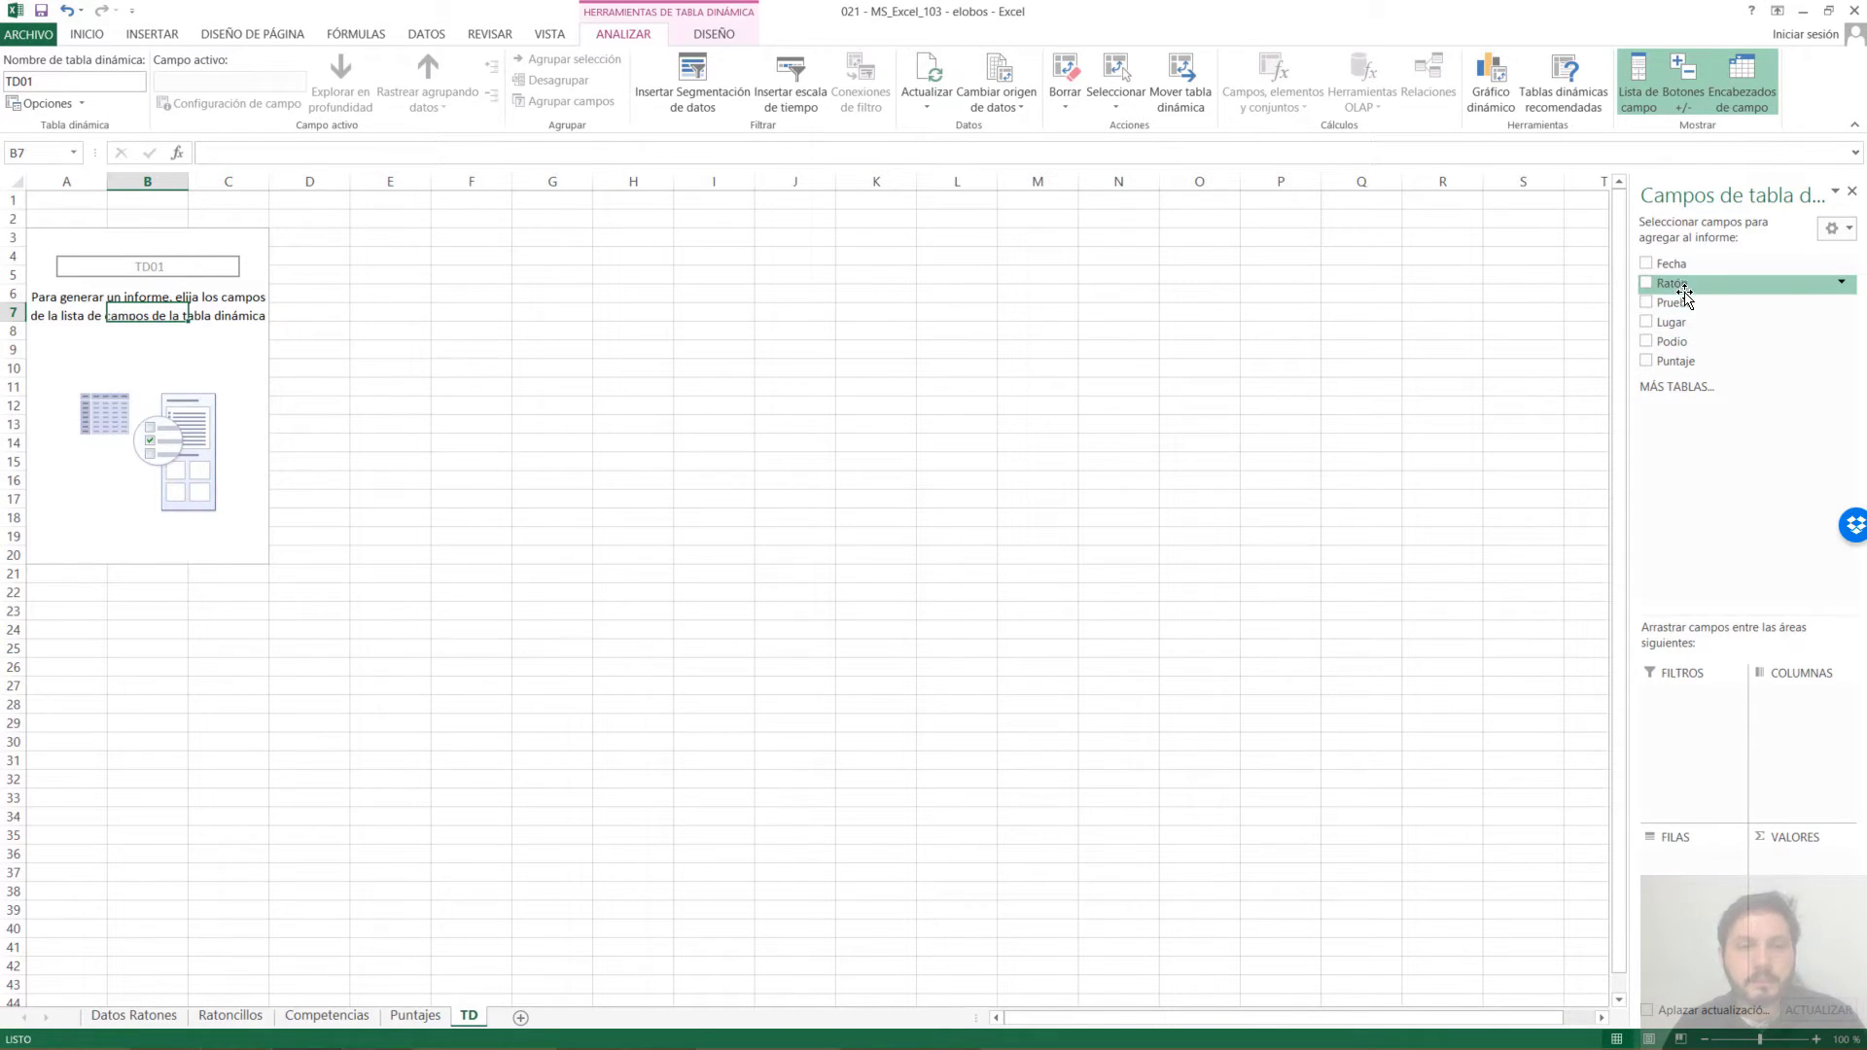
# Add the Ratón field to the pivot table's rows and select the ALFA001 label
pyautogui.moveTo(1689, 288); pyautogui.dragTo(1665, 292)
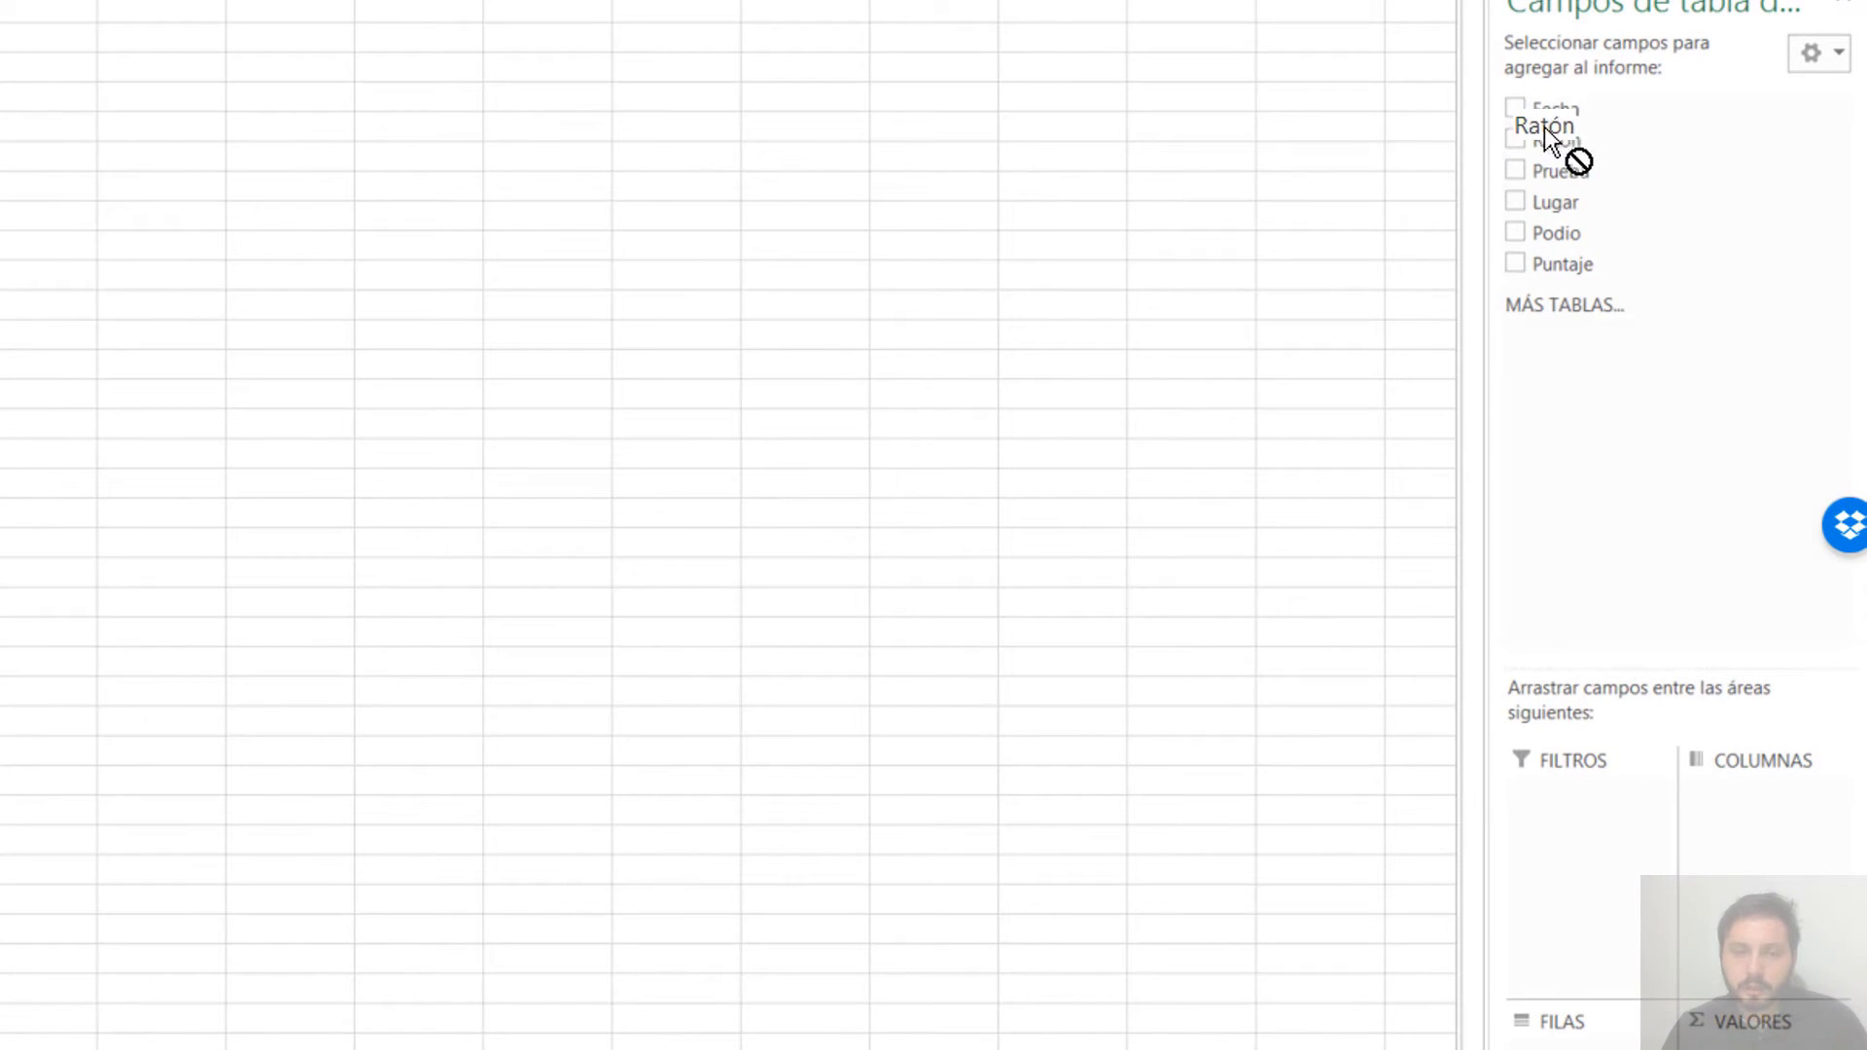
pyautogui.moveTo(1546, 131); pyautogui.dragTo(1591, 1049)
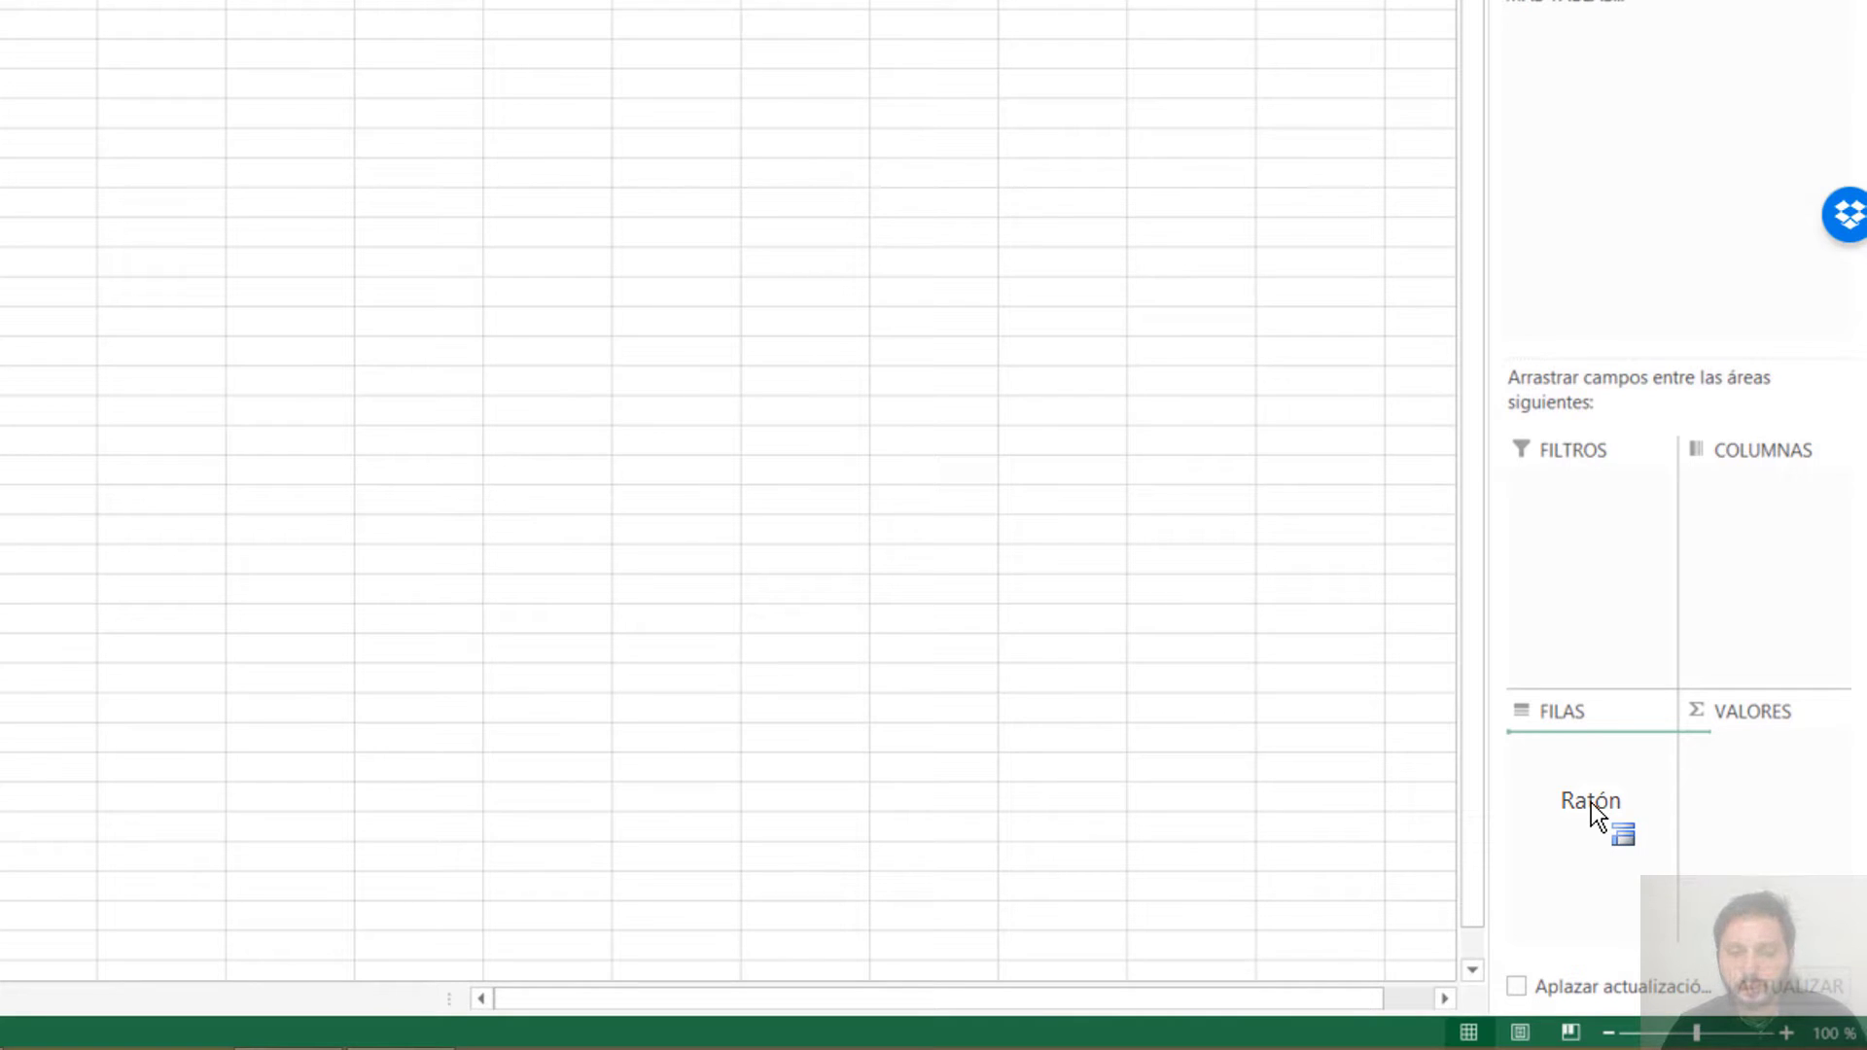
pyautogui.moveTo(1548, 726); pyautogui.dragTo(1557, 749)
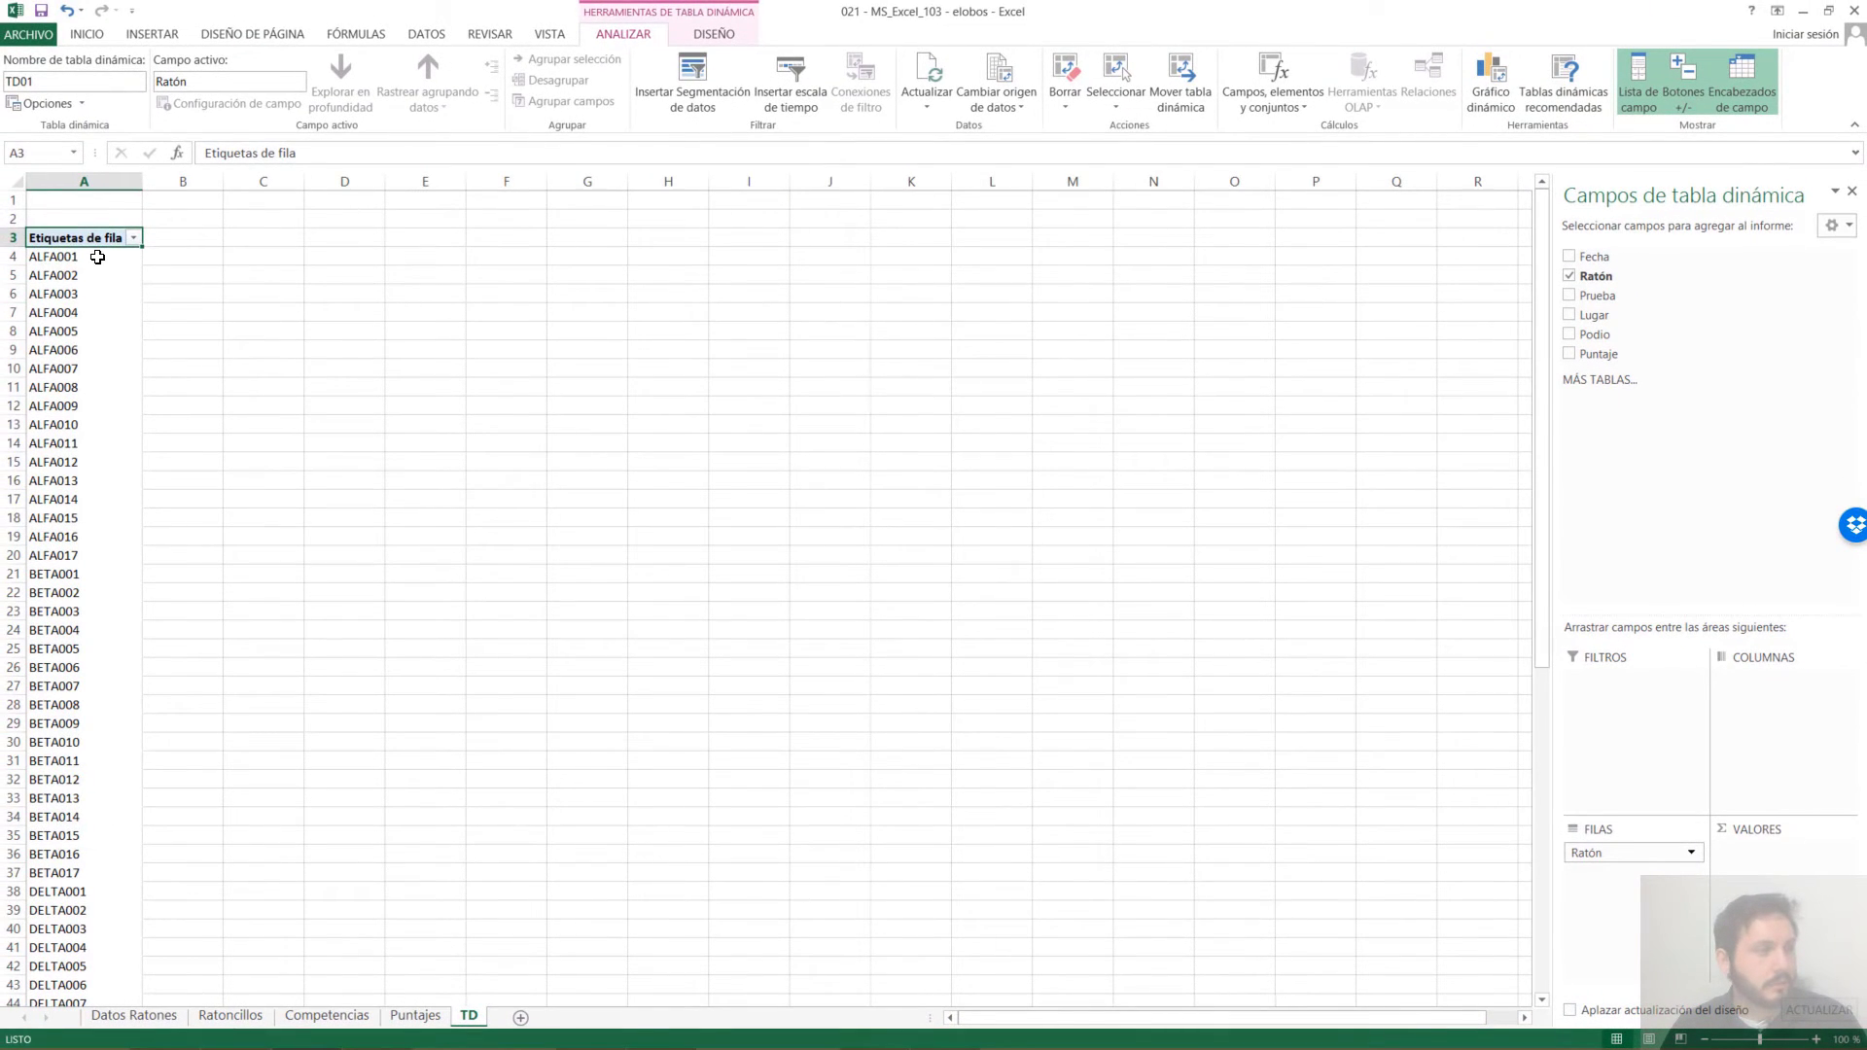
pyautogui.click(98, 257)
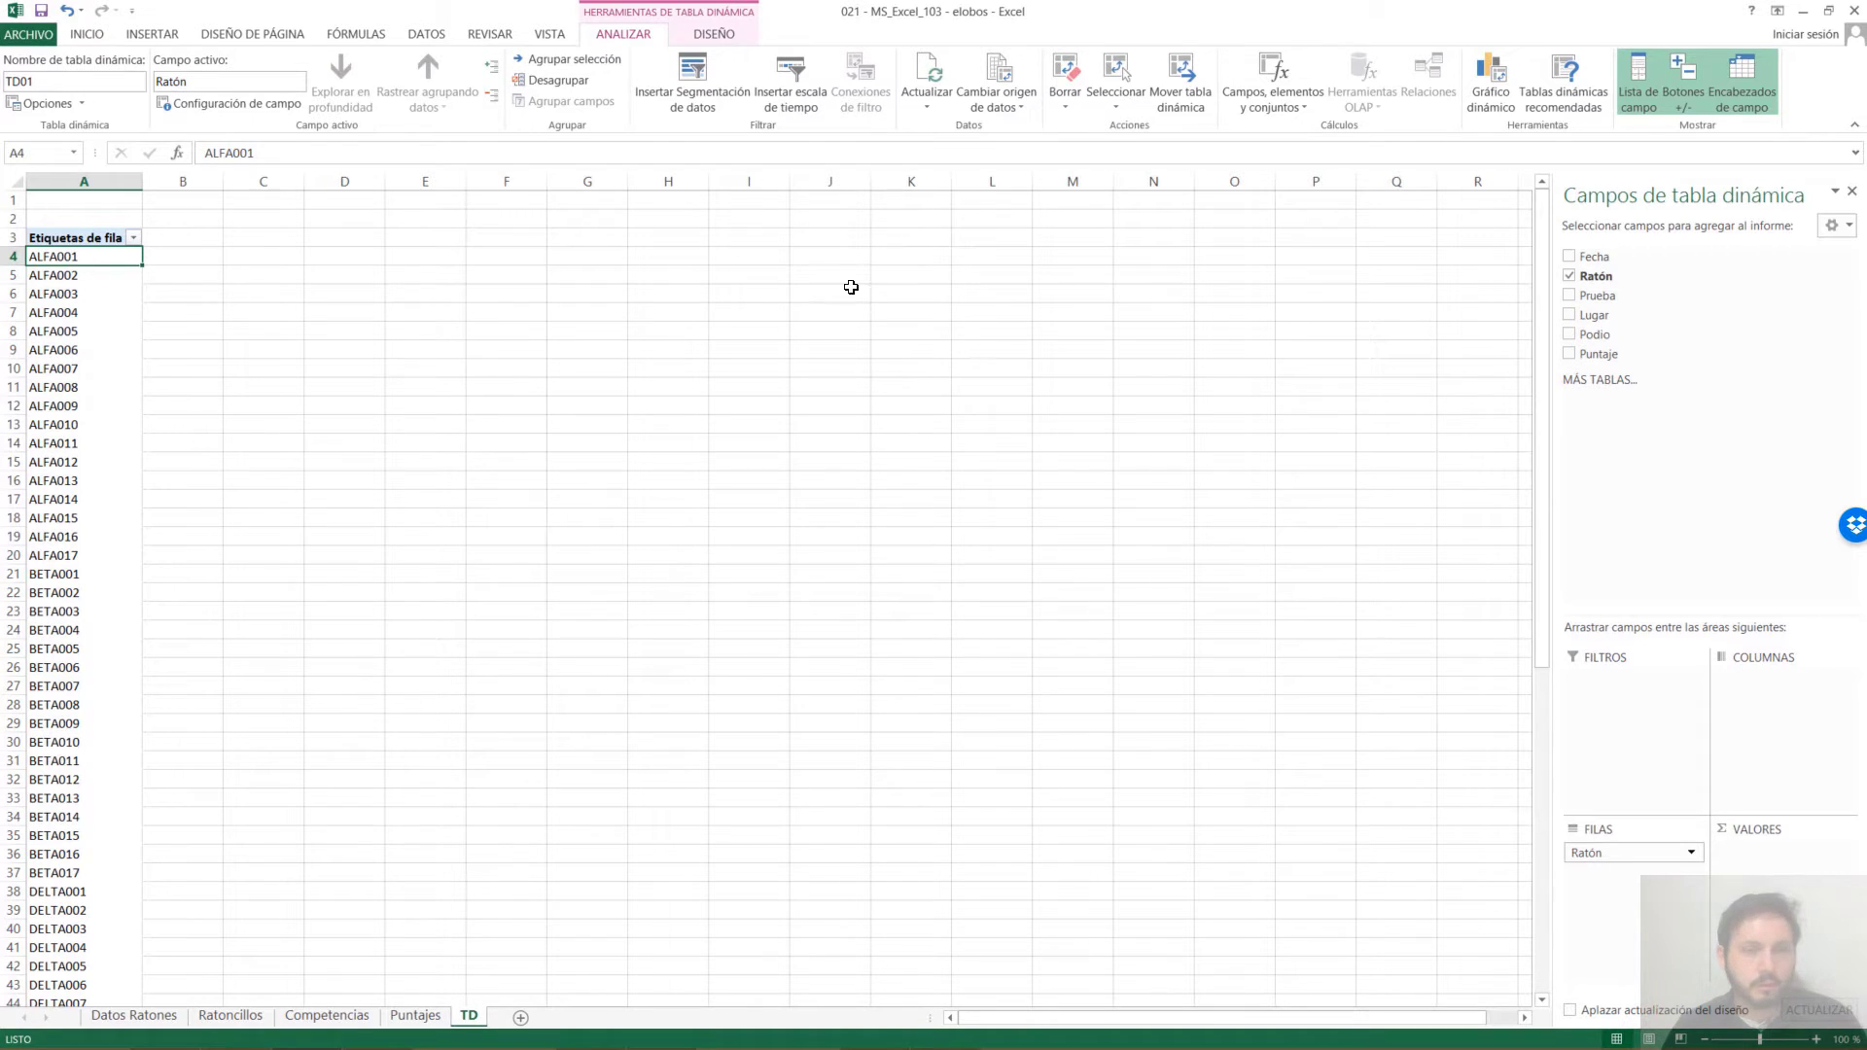
# Add the Prueba field to the pivot table's columns and check the test headings and the first value cell
pyautogui.moveTo(1544, 245); pyautogui.dragTo(1399, 344)
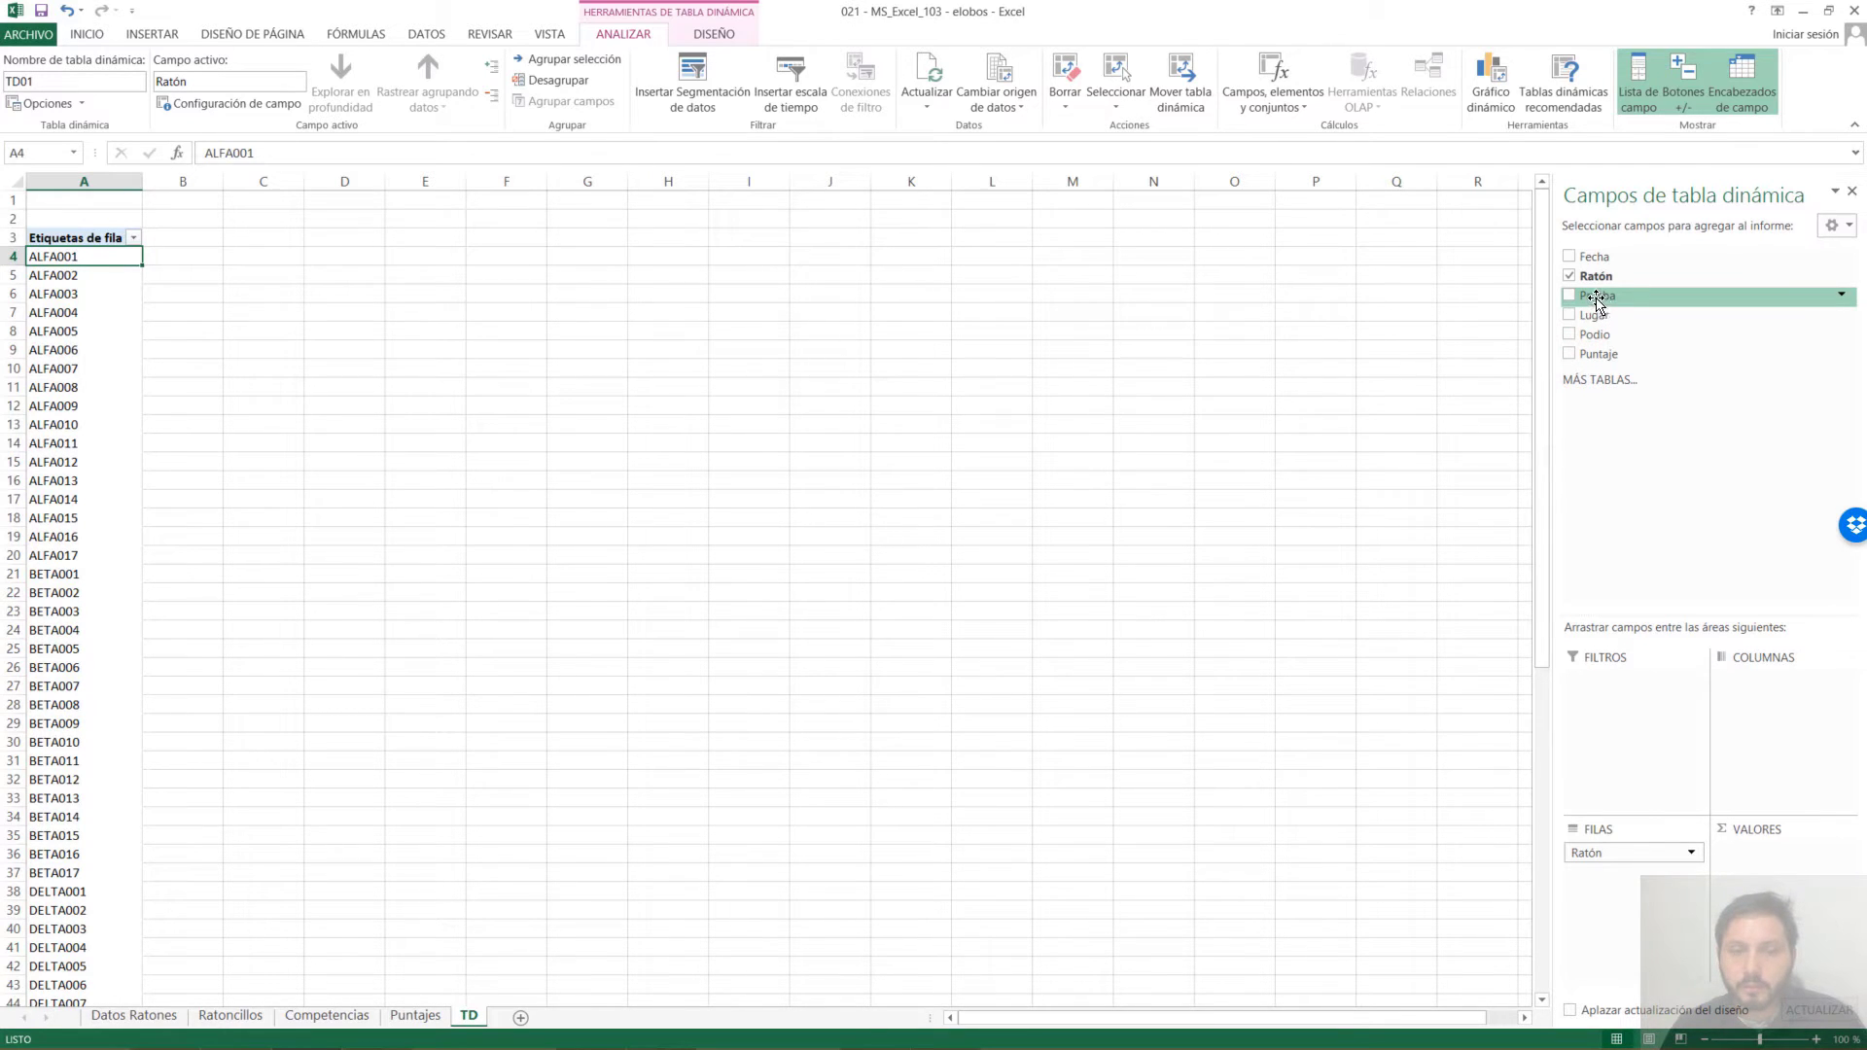
pyautogui.moveTo(1598, 302); pyautogui.dragTo(1813, 711)
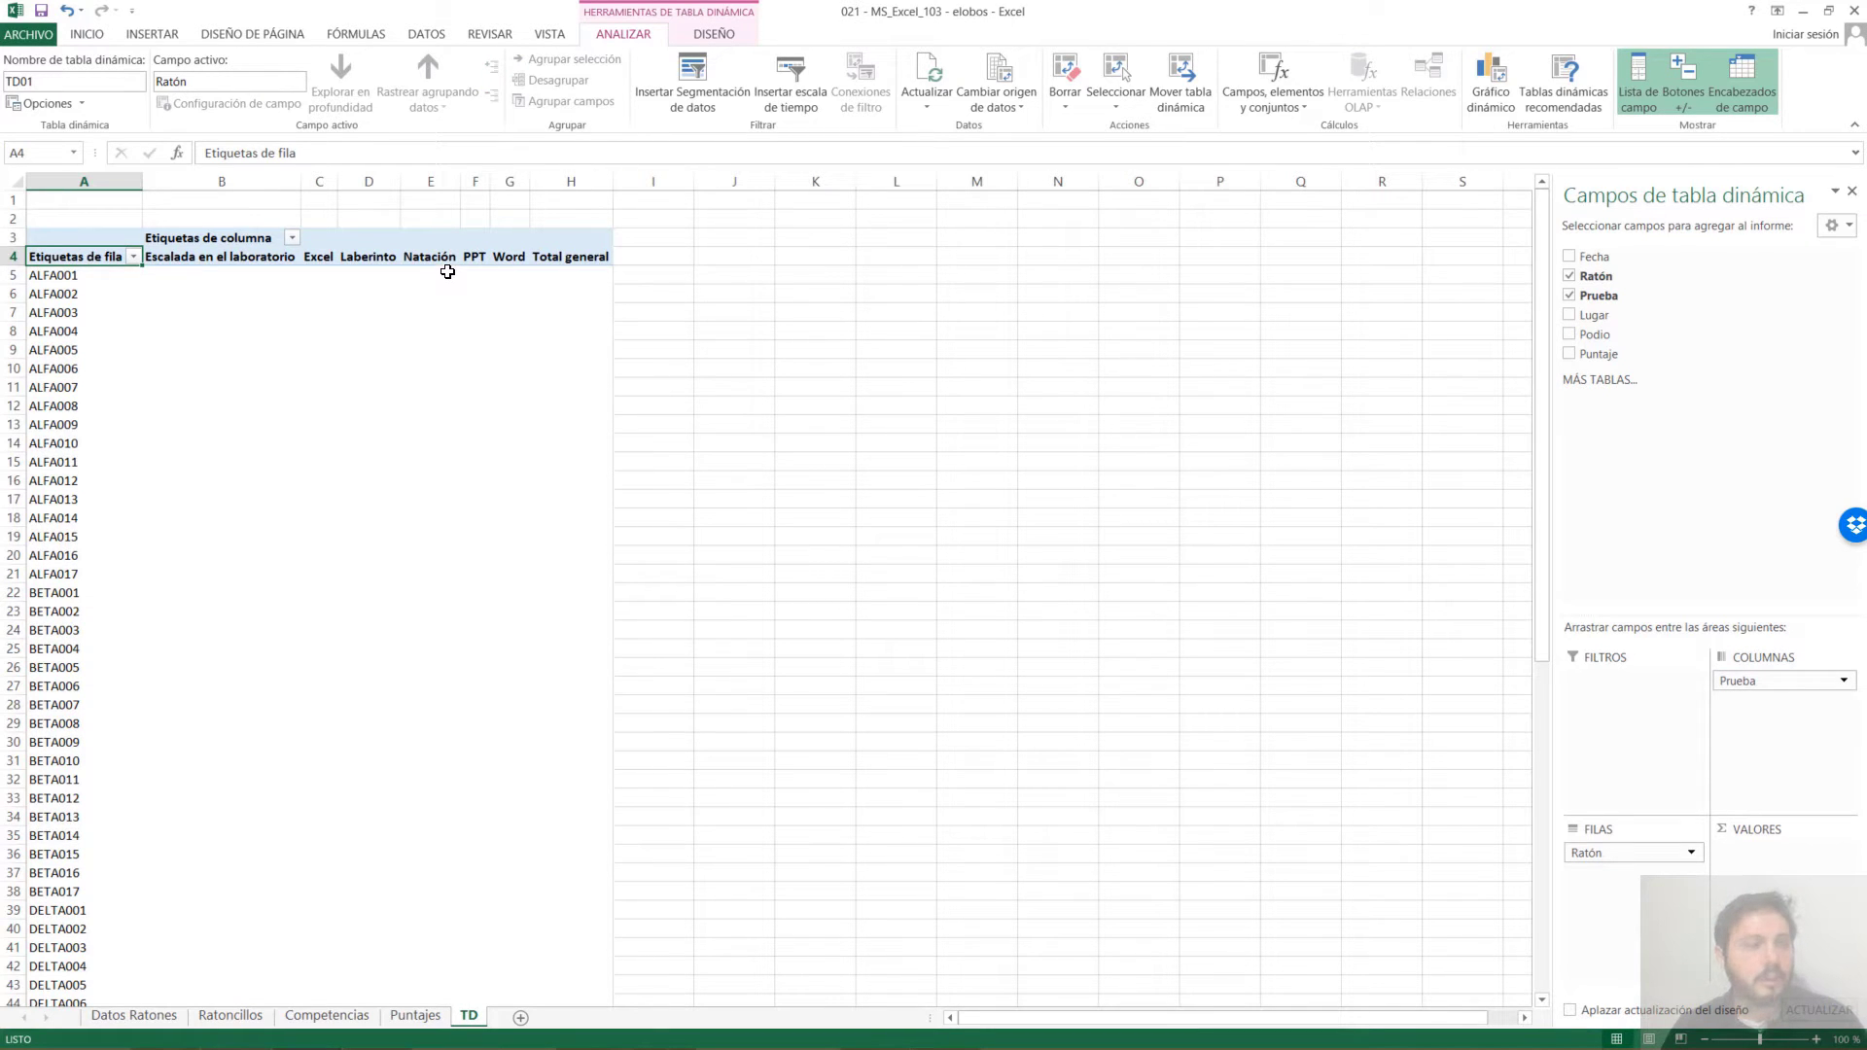
pyautogui.click(250, 256)
pyautogui.click(325, 256)
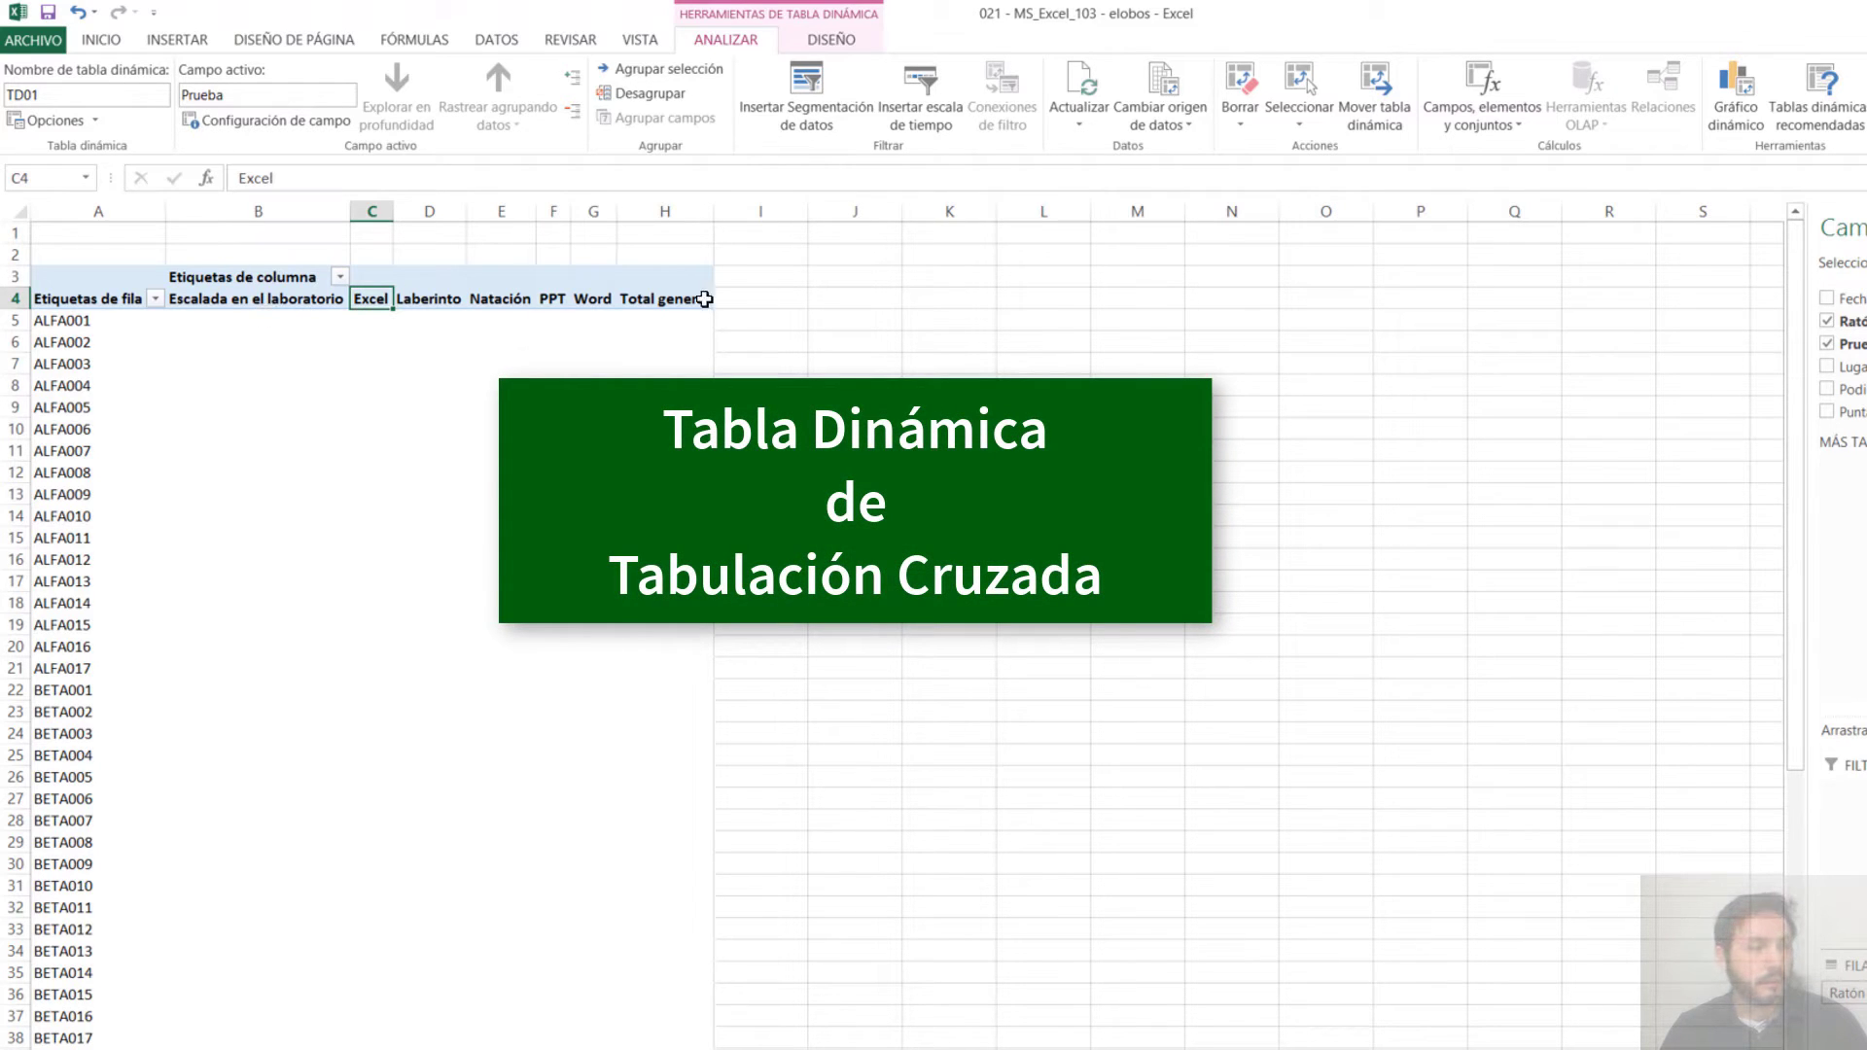
pyautogui.click(258, 321)
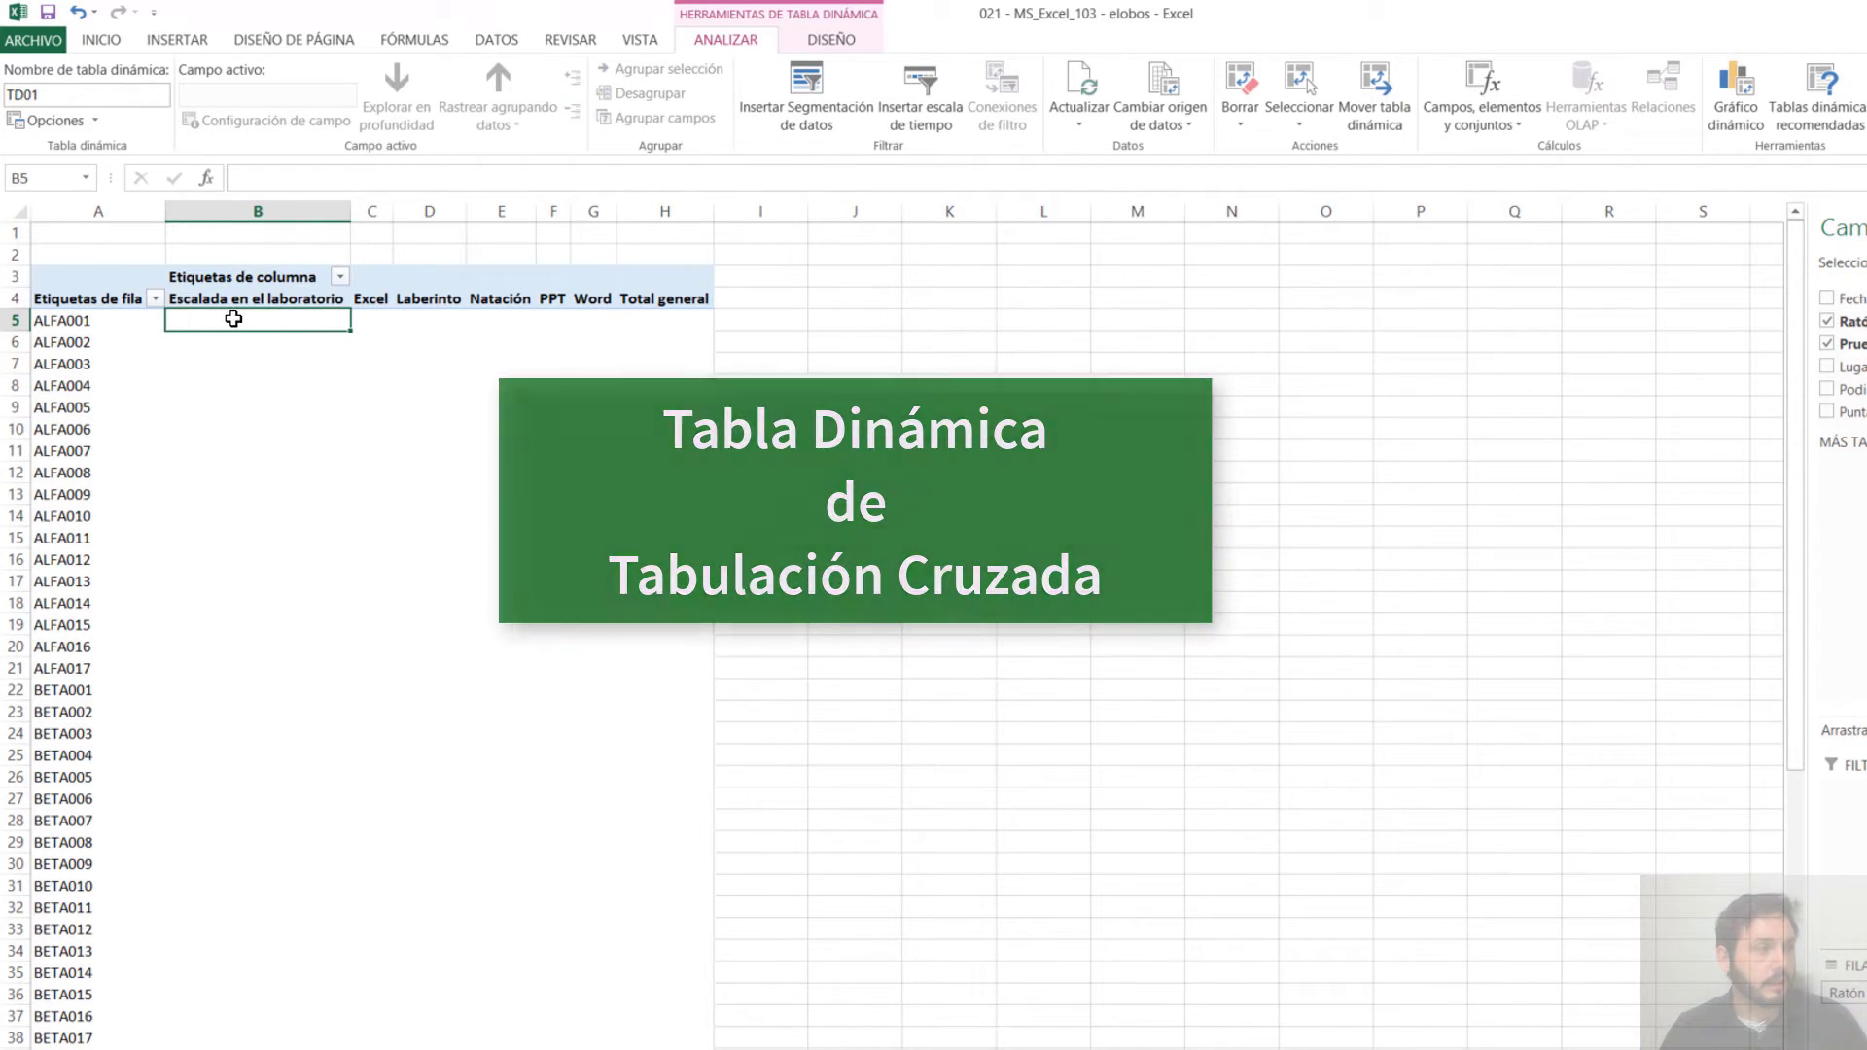
# Add the Puntaje field to the pivot table's values
pyautogui.moveTo(205, 321); pyautogui.dragTo(85, 322)
pyautogui.moveTo(201, 323); pyautogui.dragTo(206, 296)
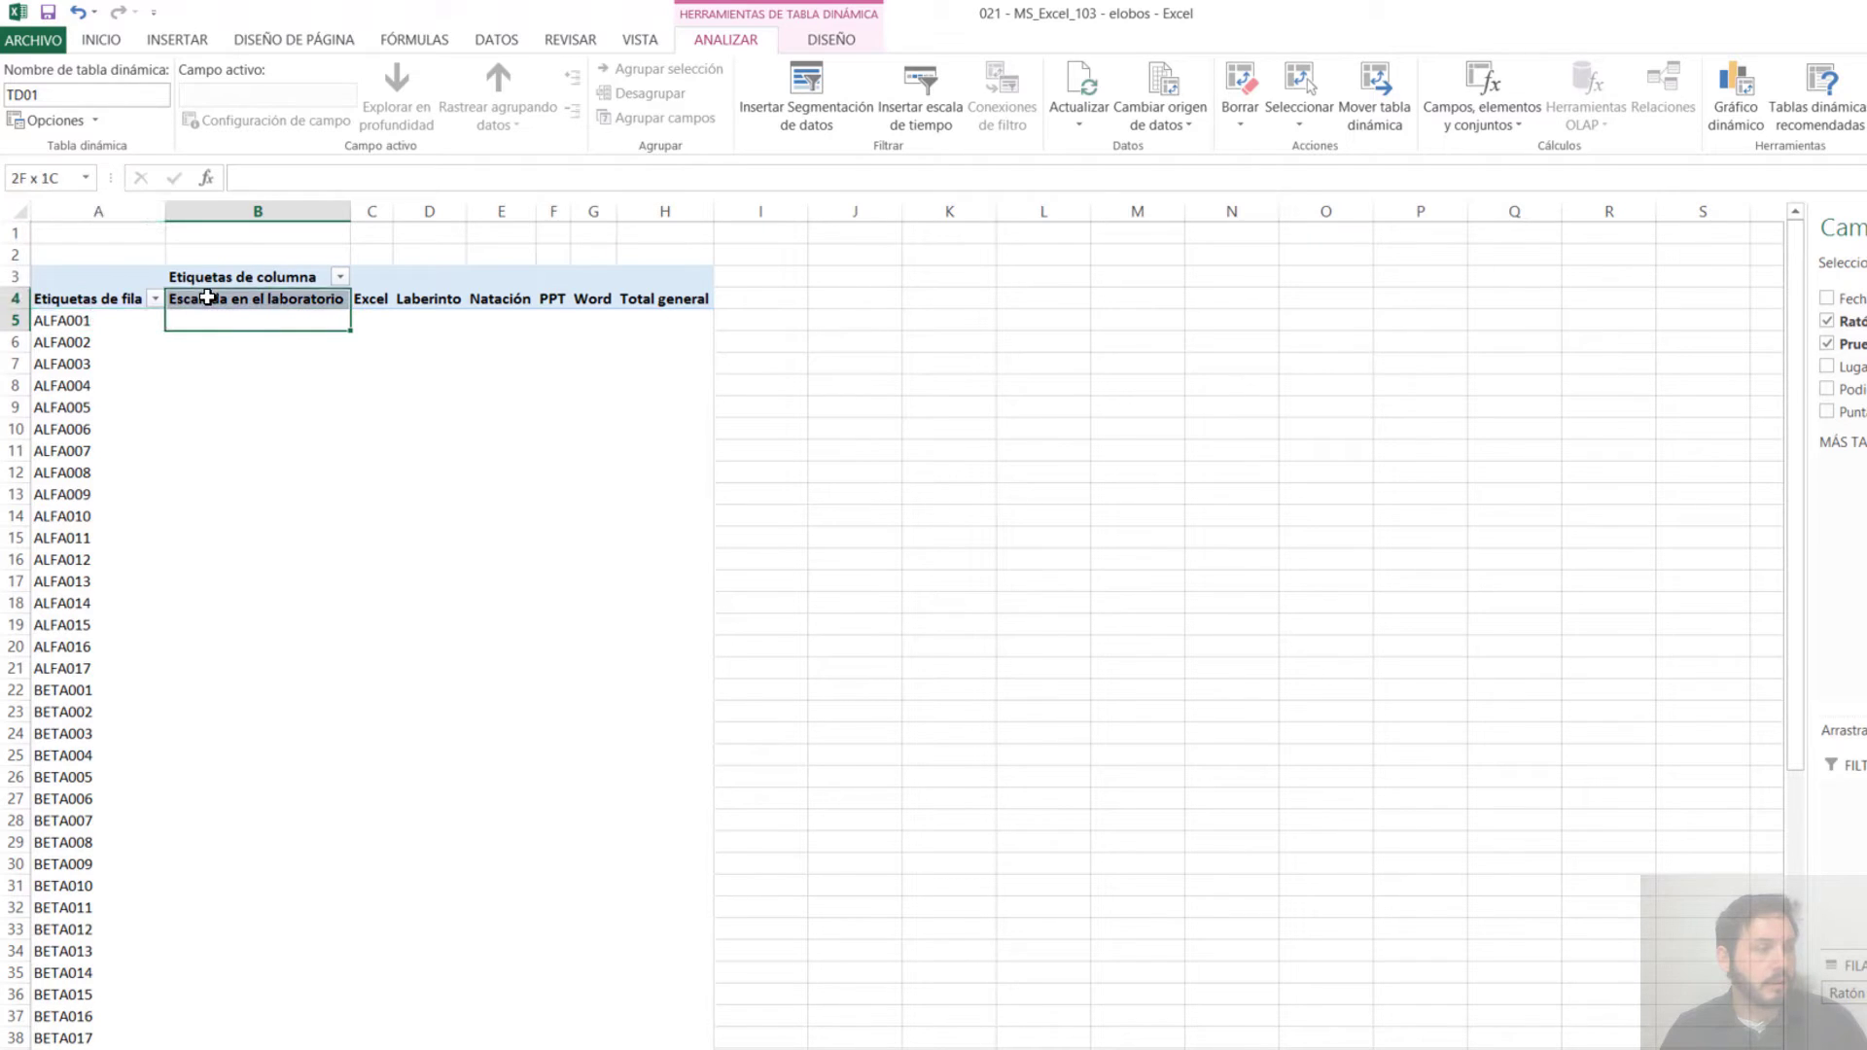
pyautogui.click(278, 326)
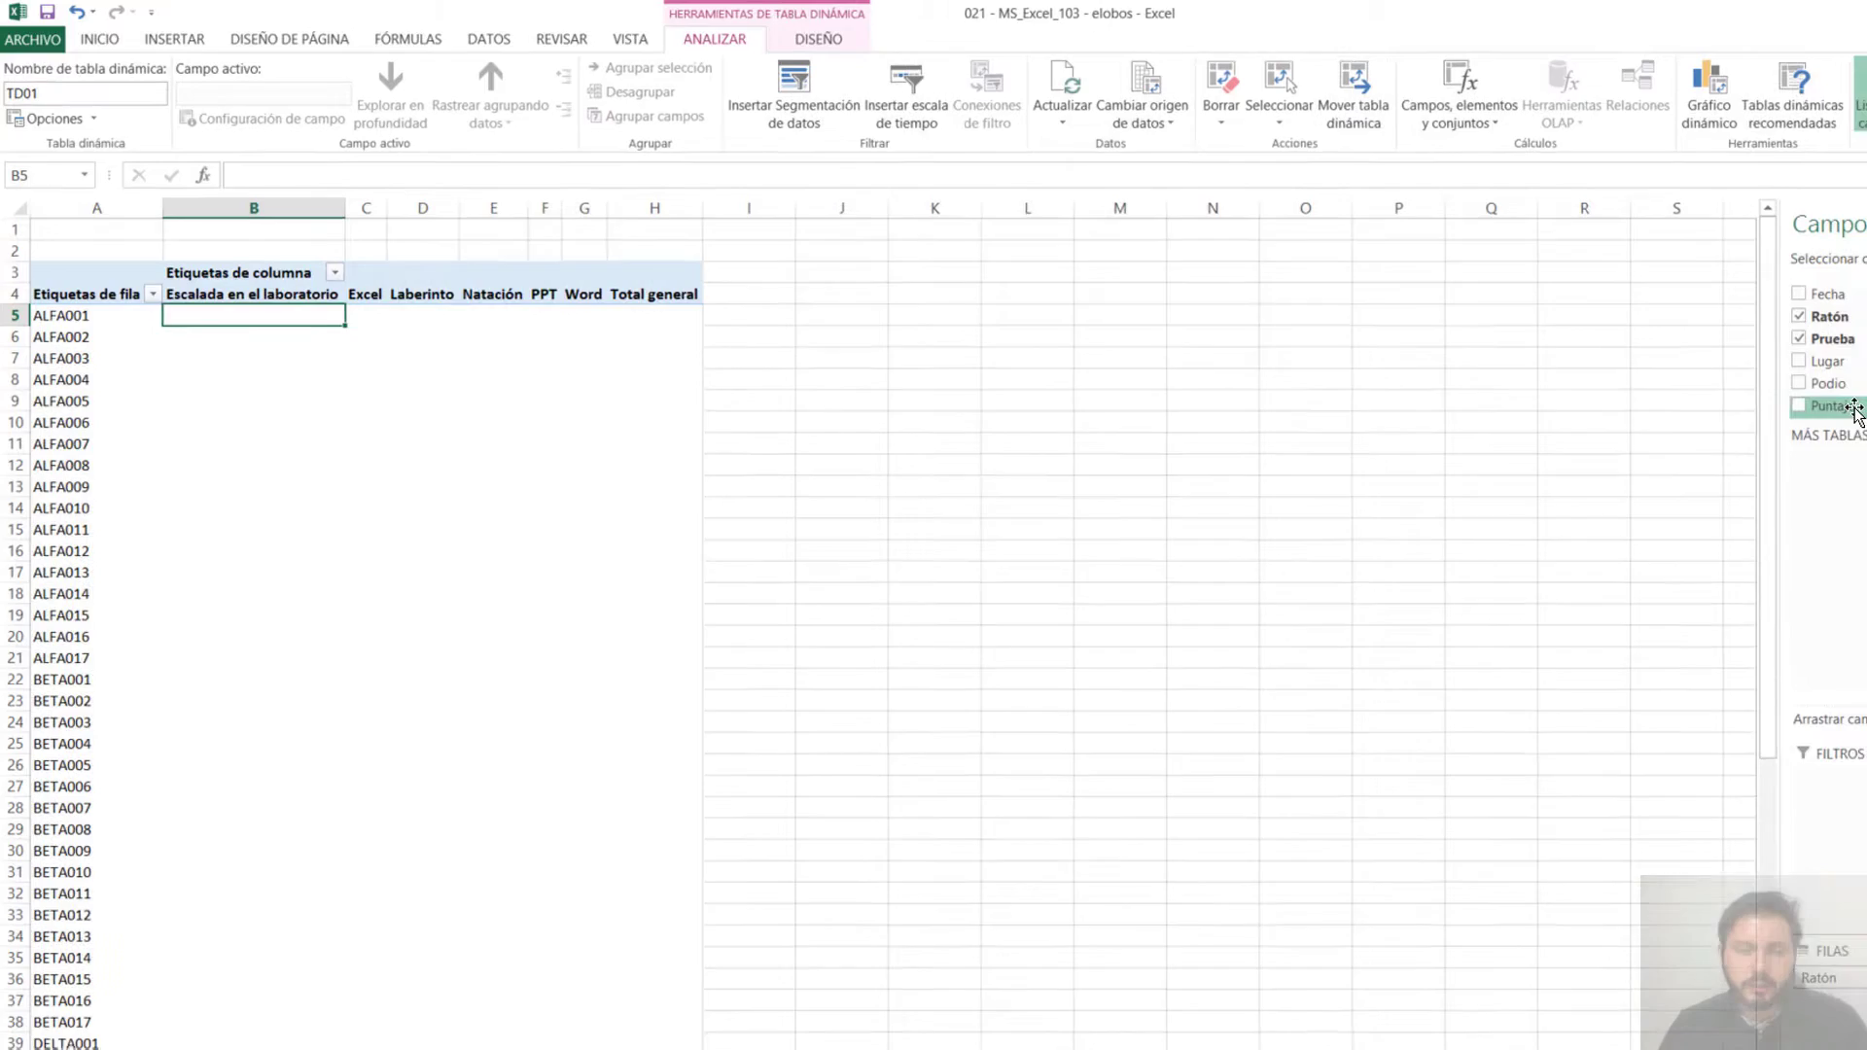
pyautogui.moveTo(1854, 409); pyautogui.dragTo(1866, 1006)
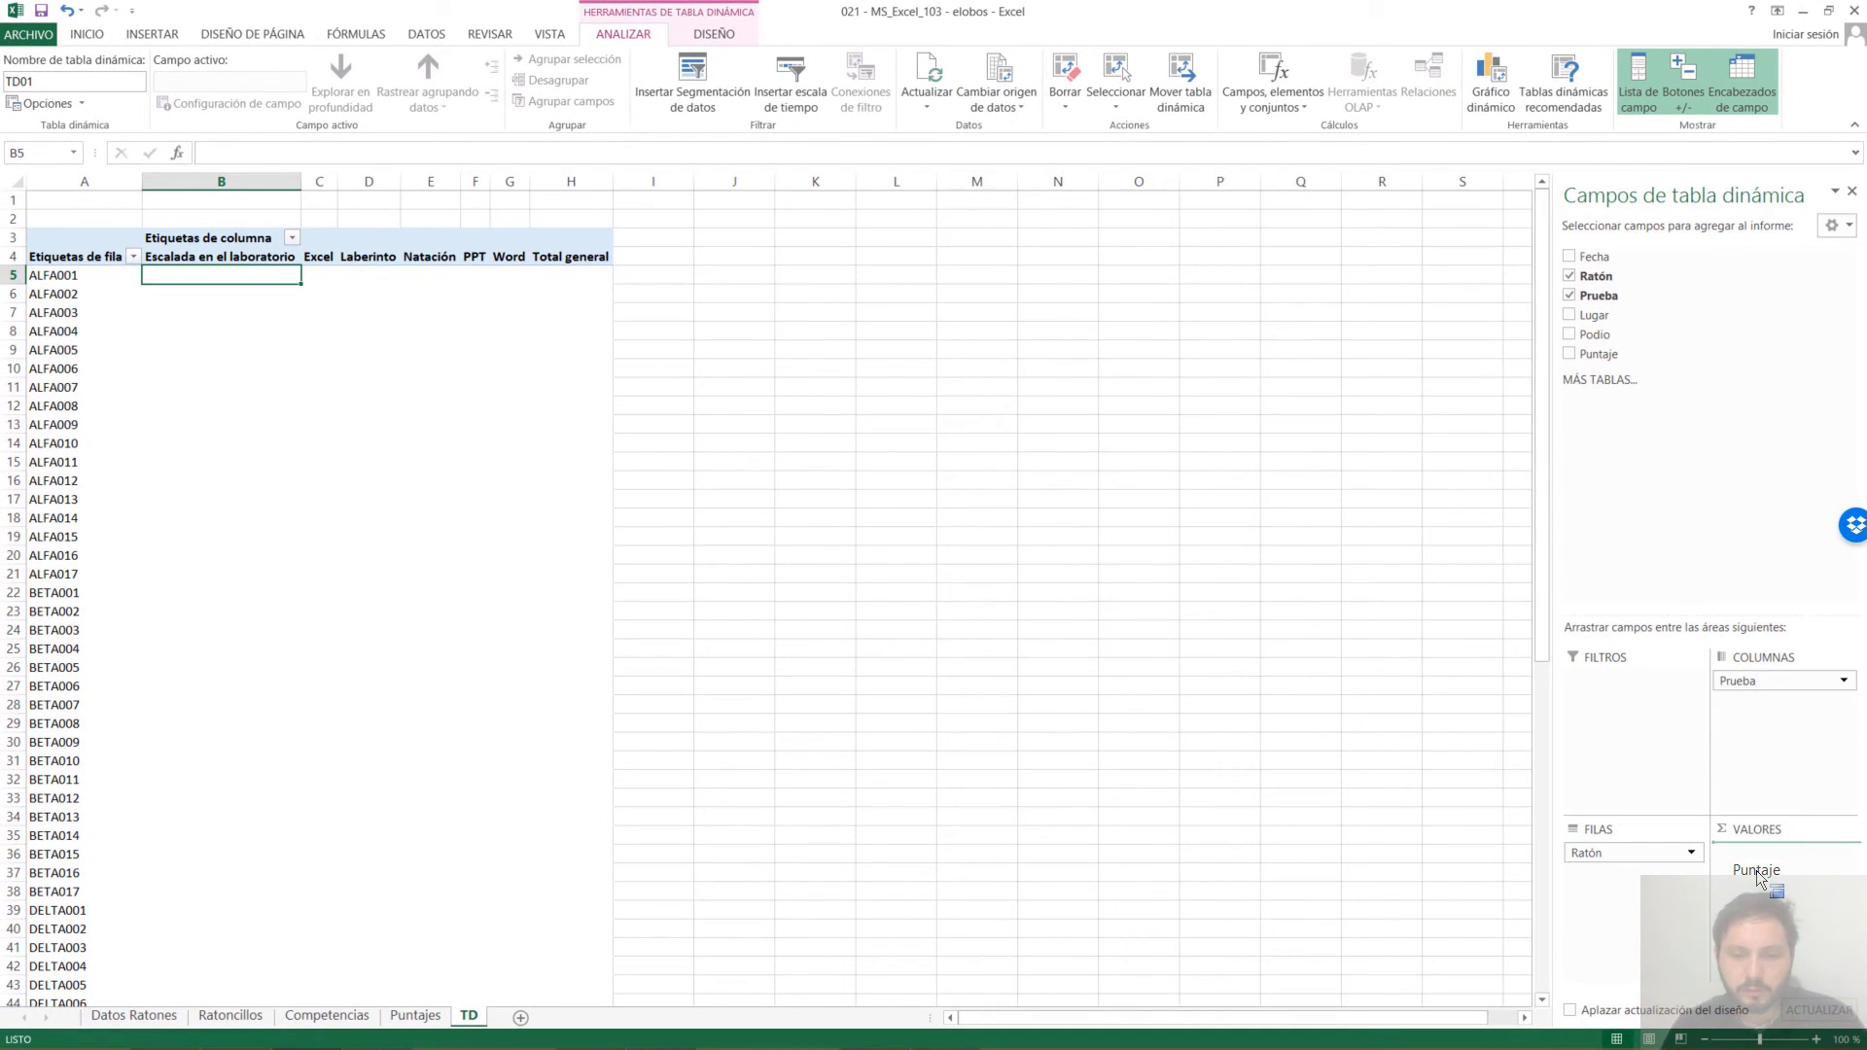
pyautogui.moveTo(1757, 875); pyautogui.dragTo(1756, 863)
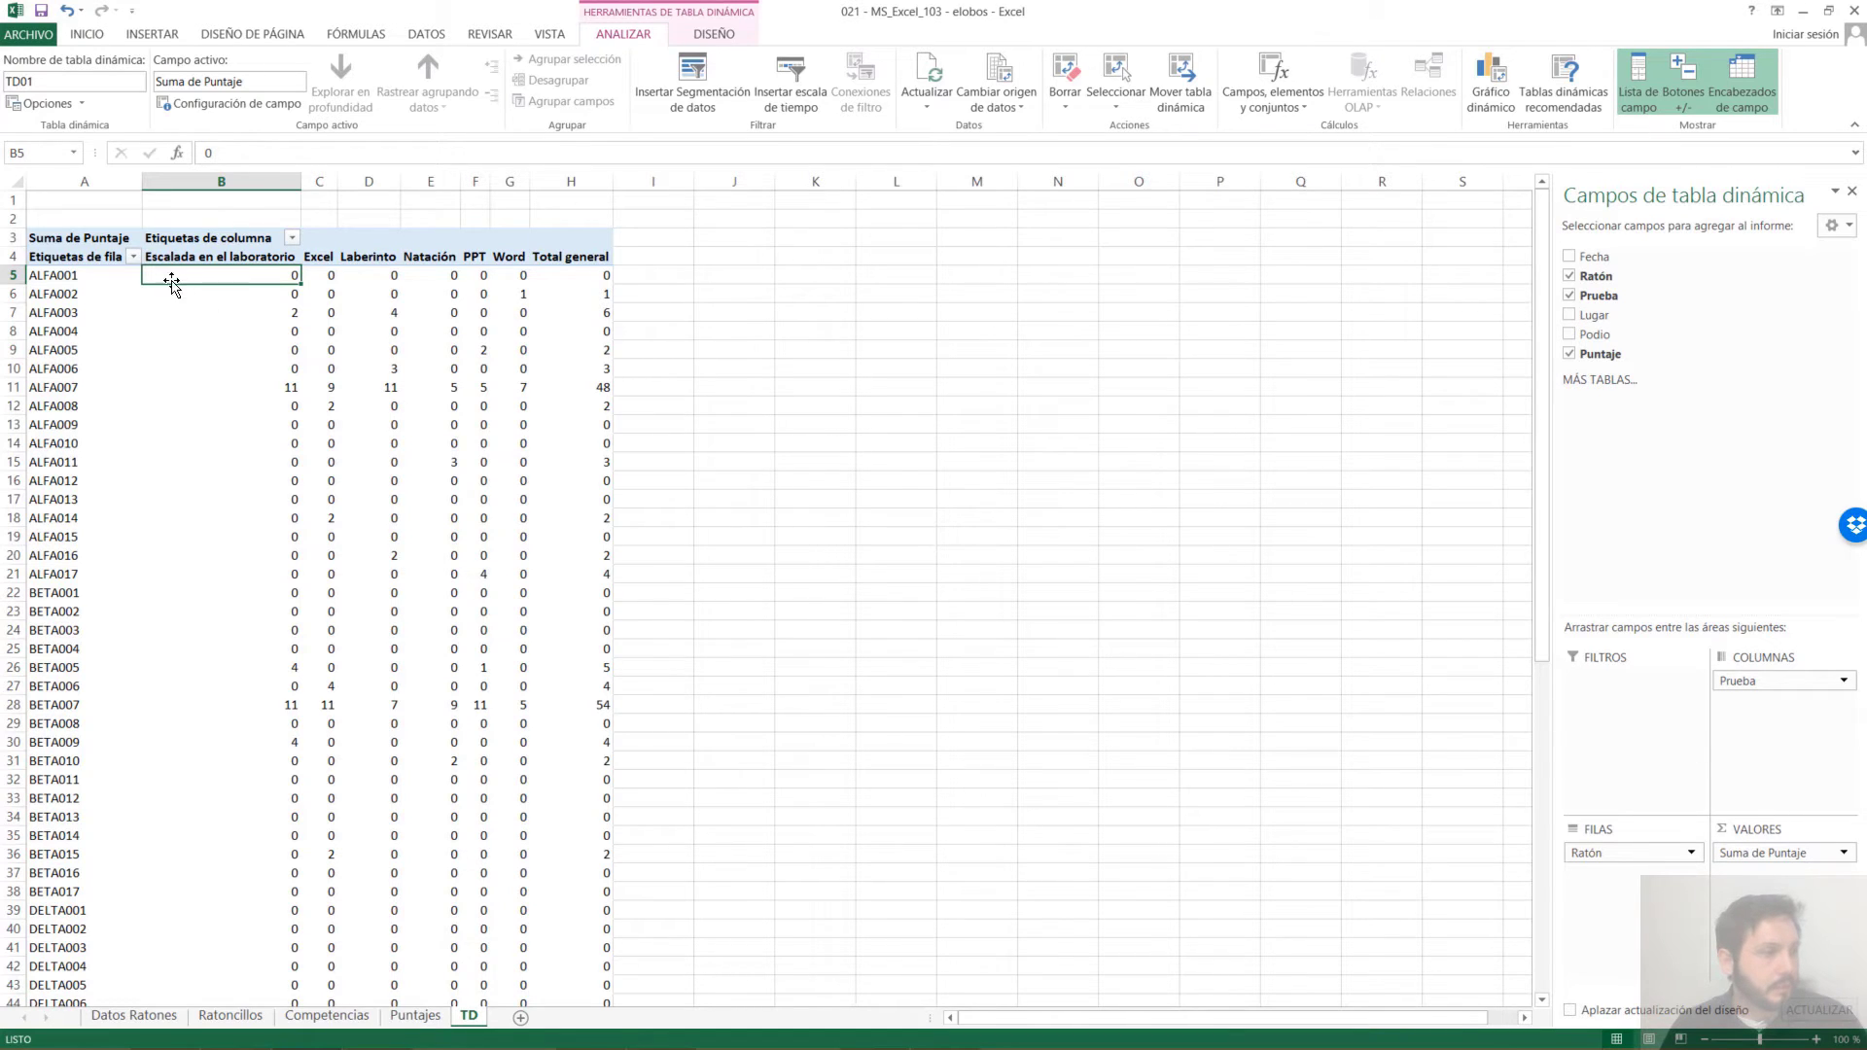
# Examine the summed climbing-test scores of ALFA001, ALFA003 and ALFA007 in the pivot table
pyautogui.moveTo(117, 279); pyautogui.dragTo(65, 275)
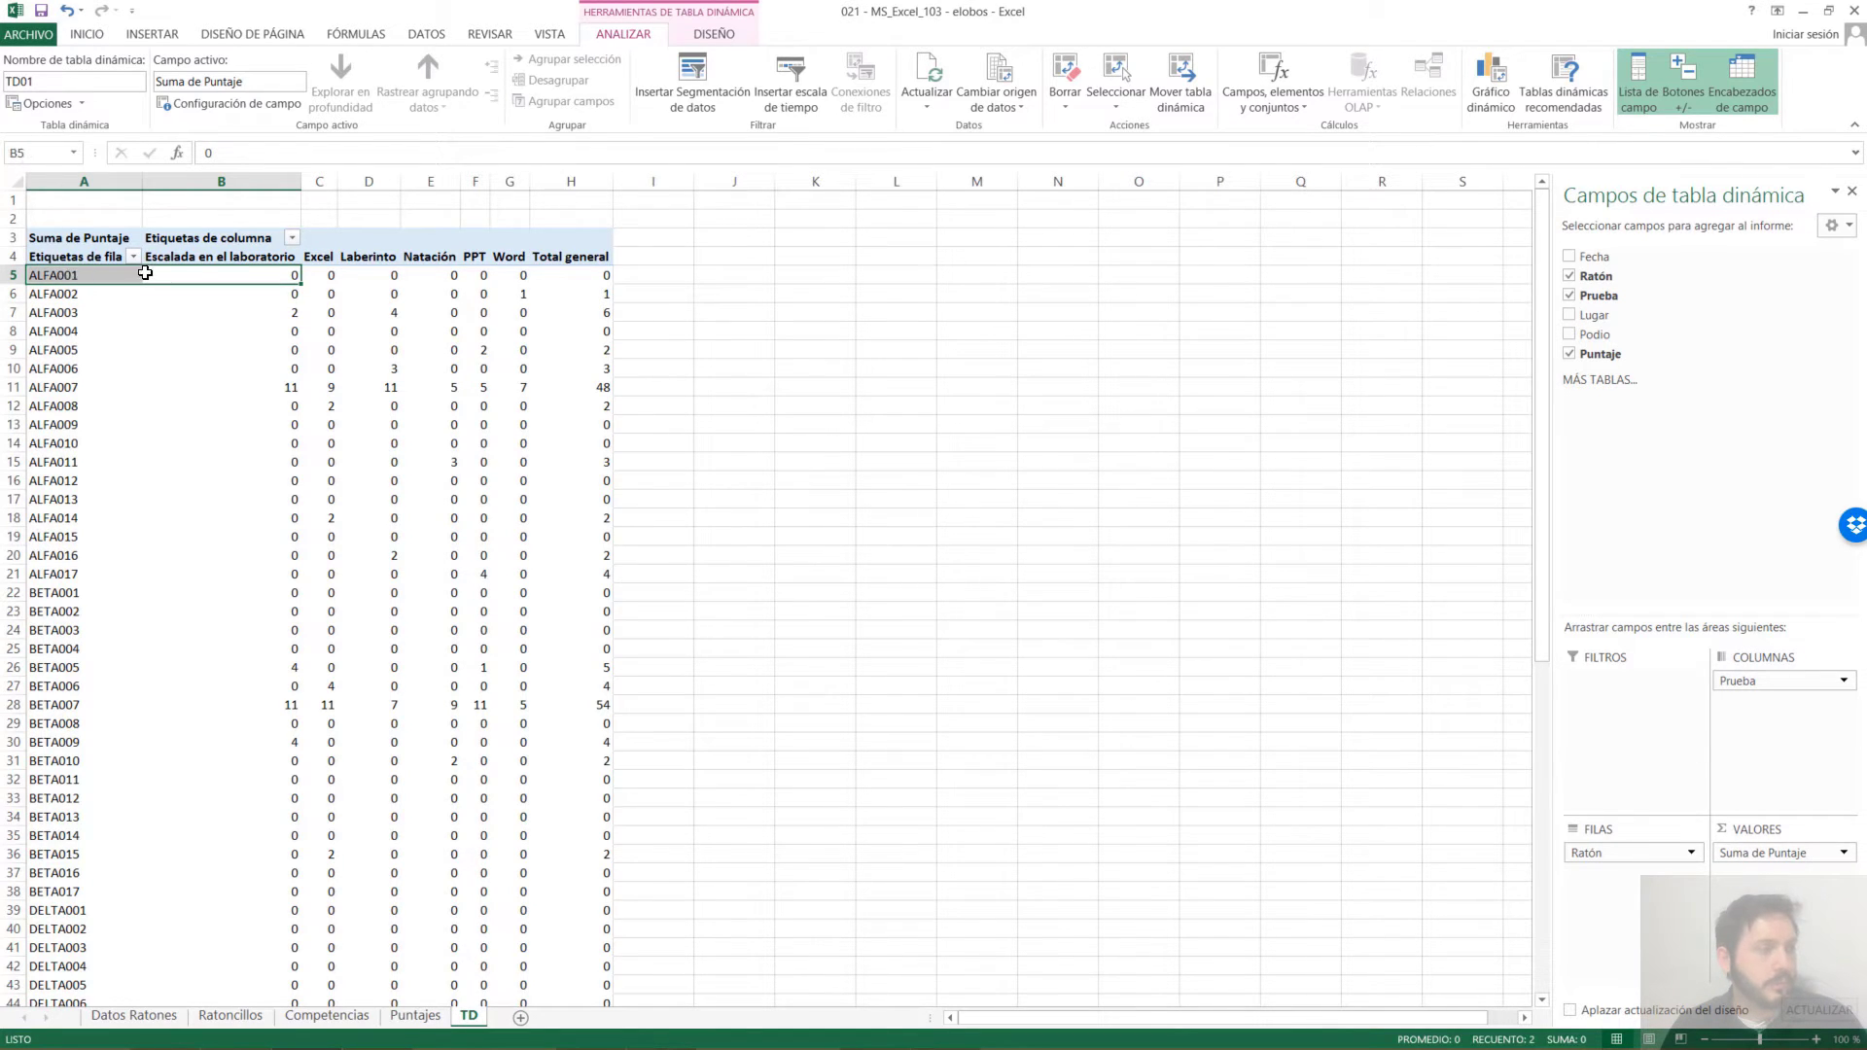
pyautogui.moveTo(208, 273)
pyautogui.mouseDown()
pyautogui.moveTo(217, 255)
pyautogui.moveTo(217, 272)
pyautogui.mouseUp()
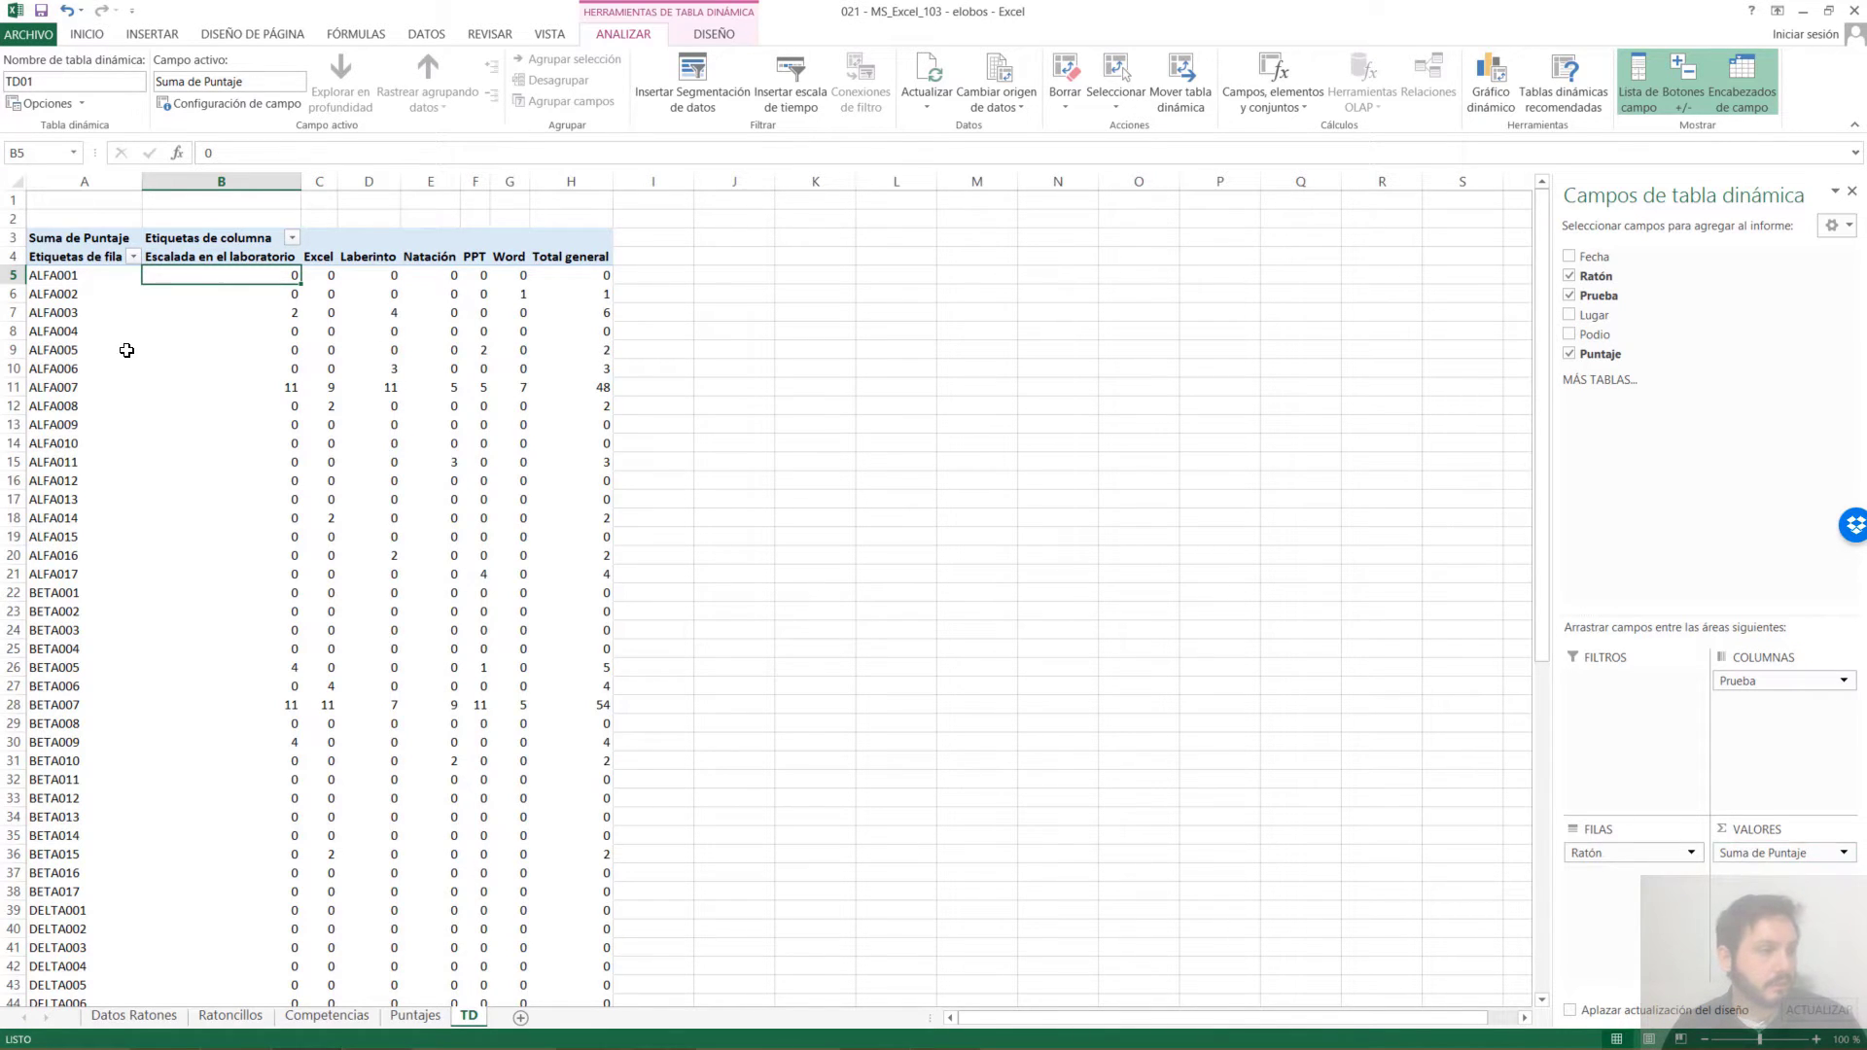
pyautogui.click(287, 310)
pyautogui.click(284, 386)
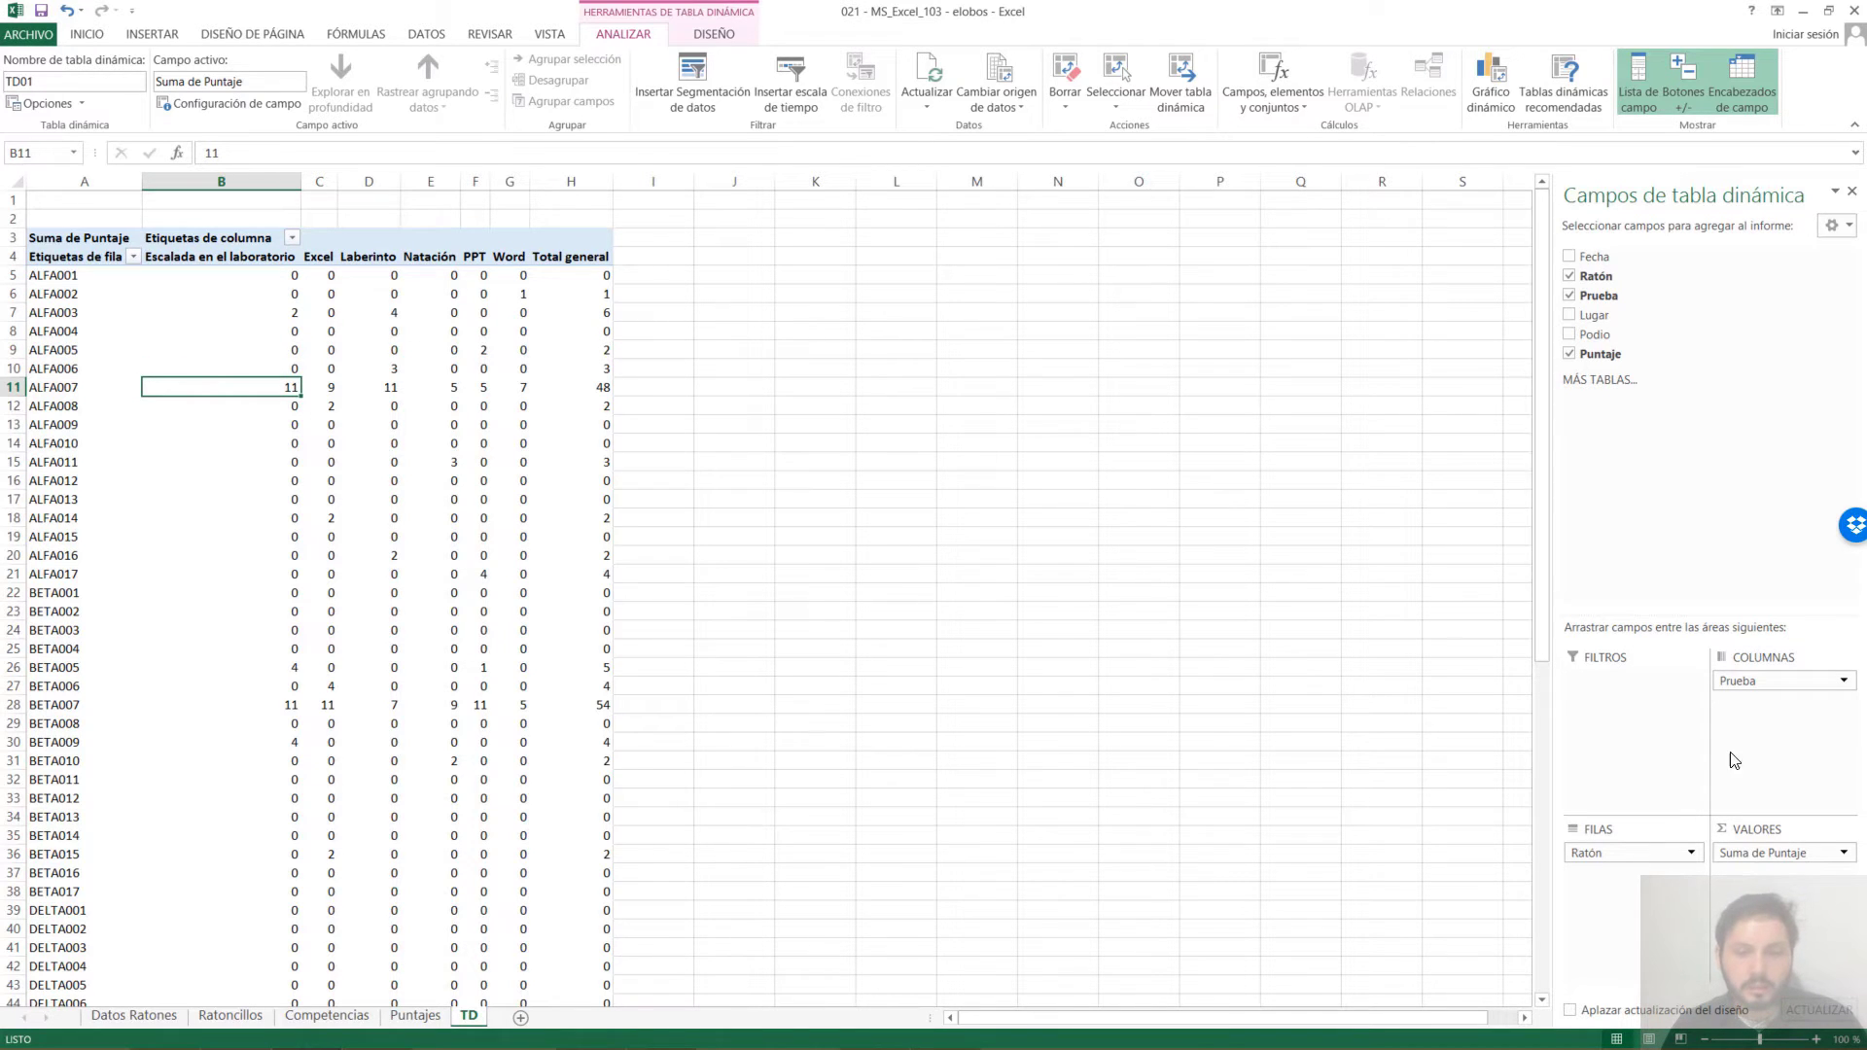
# Summarise the Puntaje values by Cuenta and look over the counts down the pivot table
pyautogui.click(1756, 850)
pyautogui.click(1738, 831)
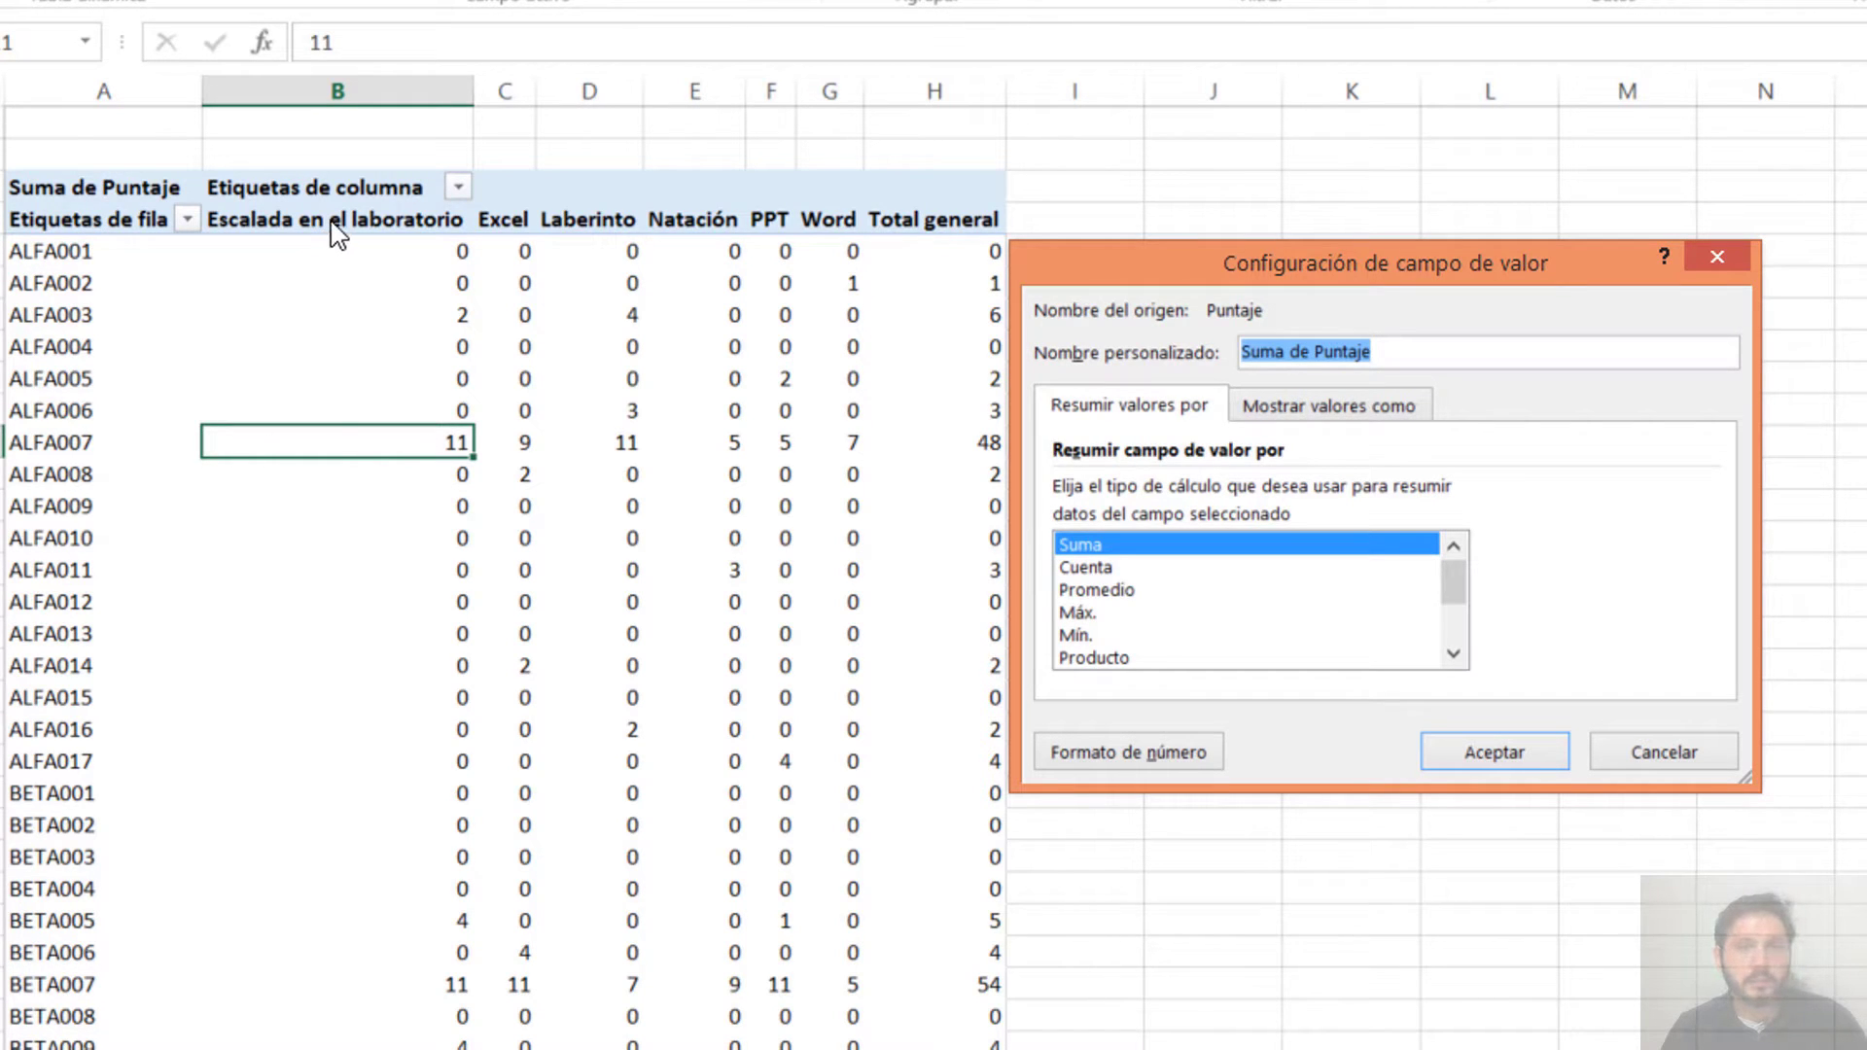
pyautogui.click(1266, 568)
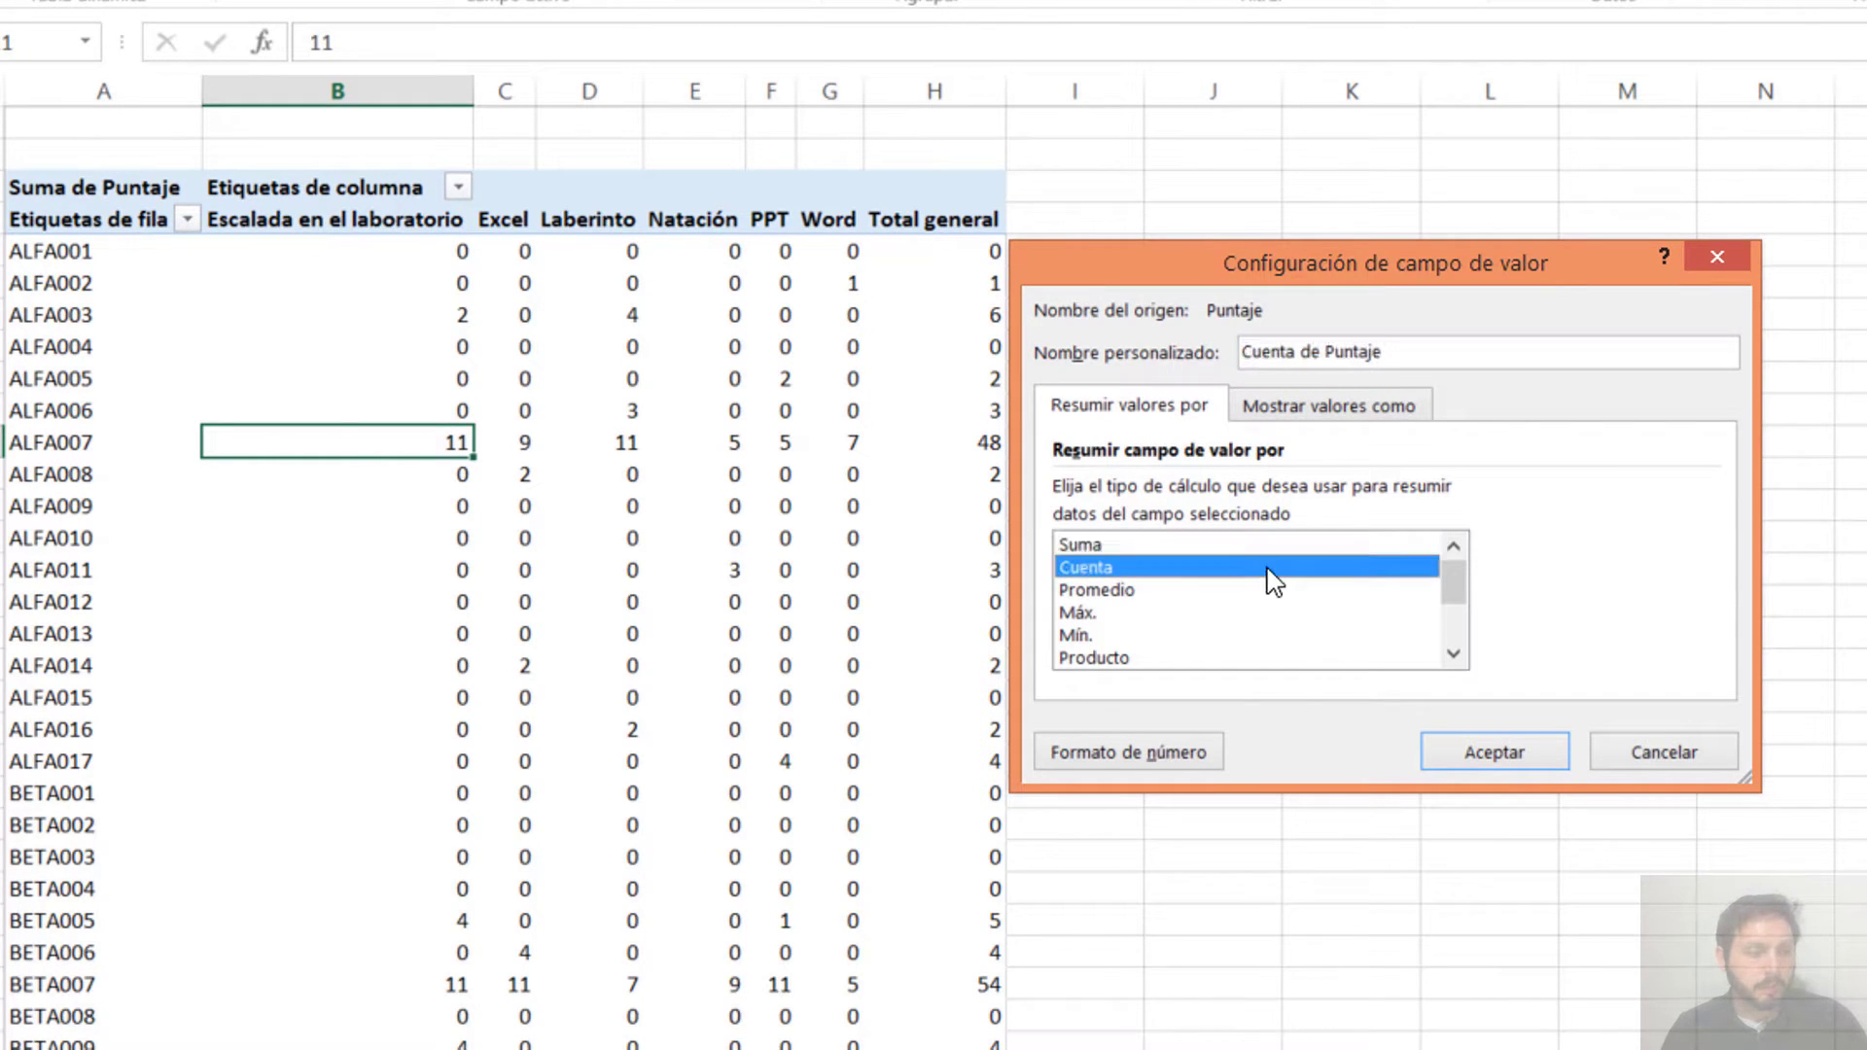
pyautogui.click(1497, 753)
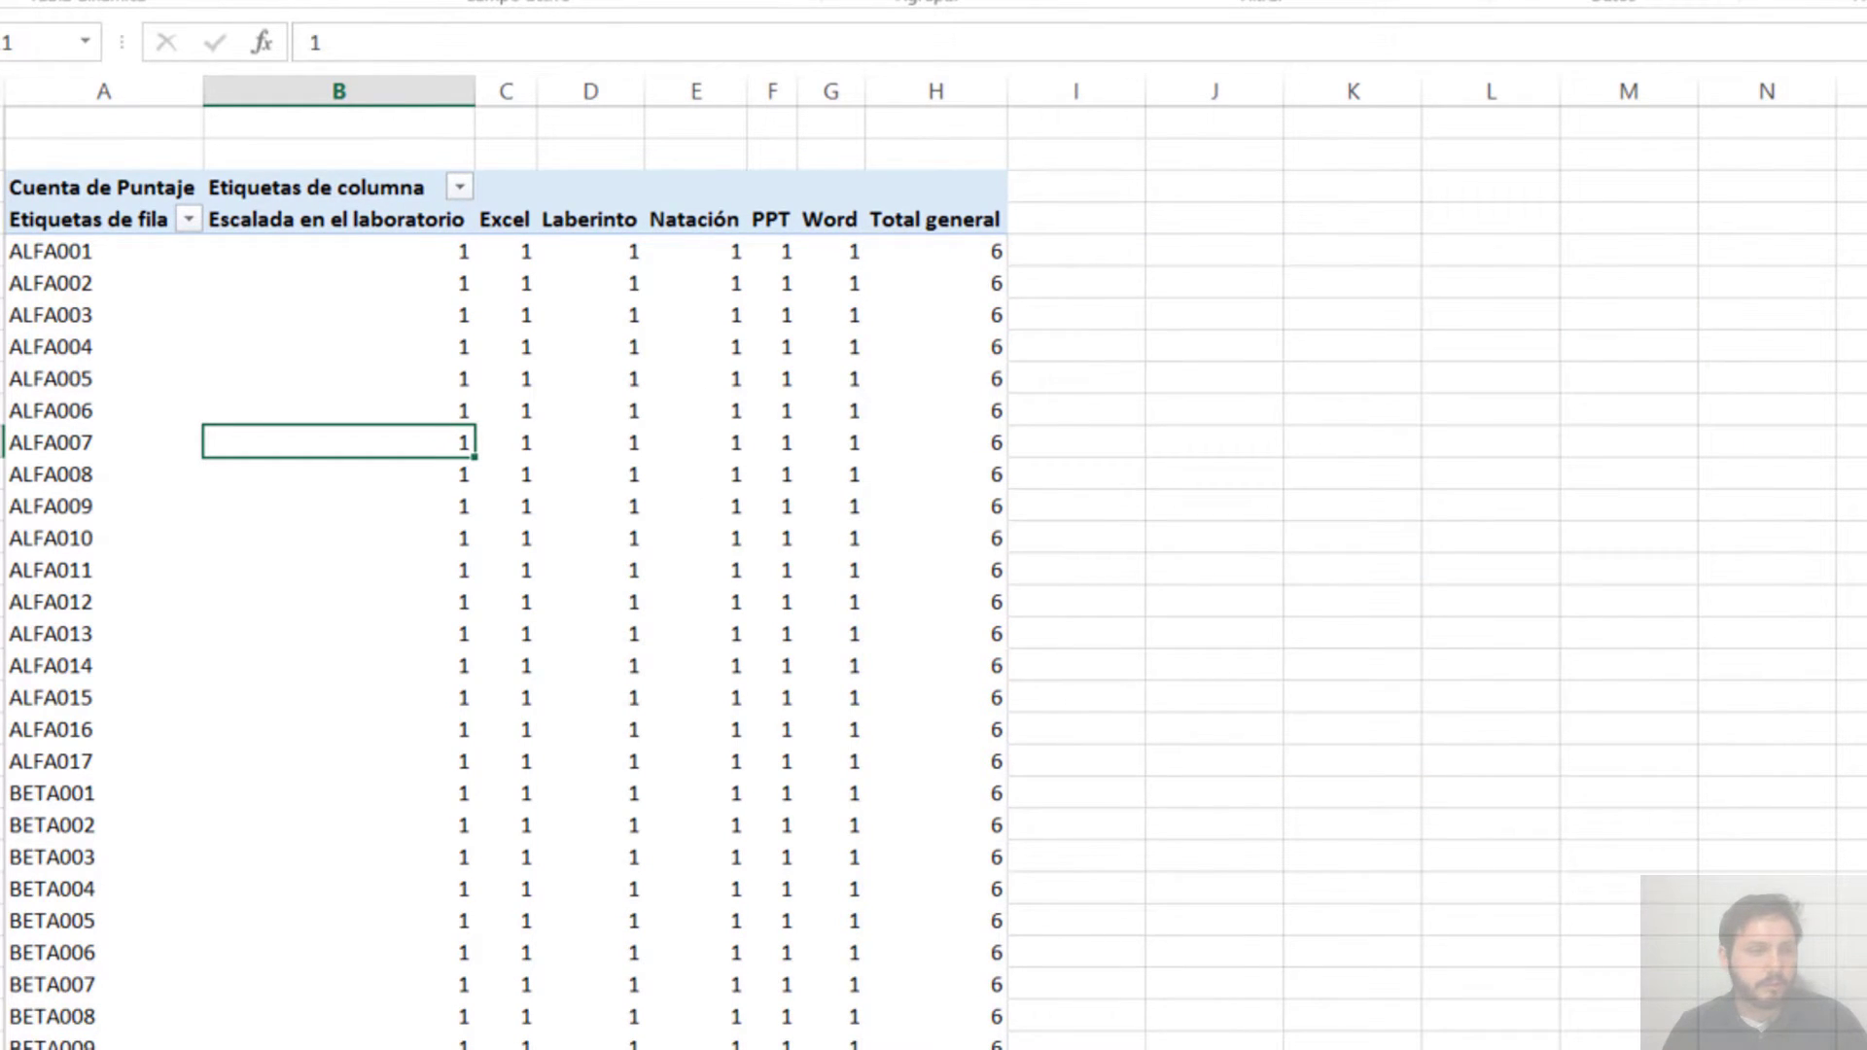
pyautogui.scroll(-9, 505, 584)
pyautogui.scroll(9, 505, 583)
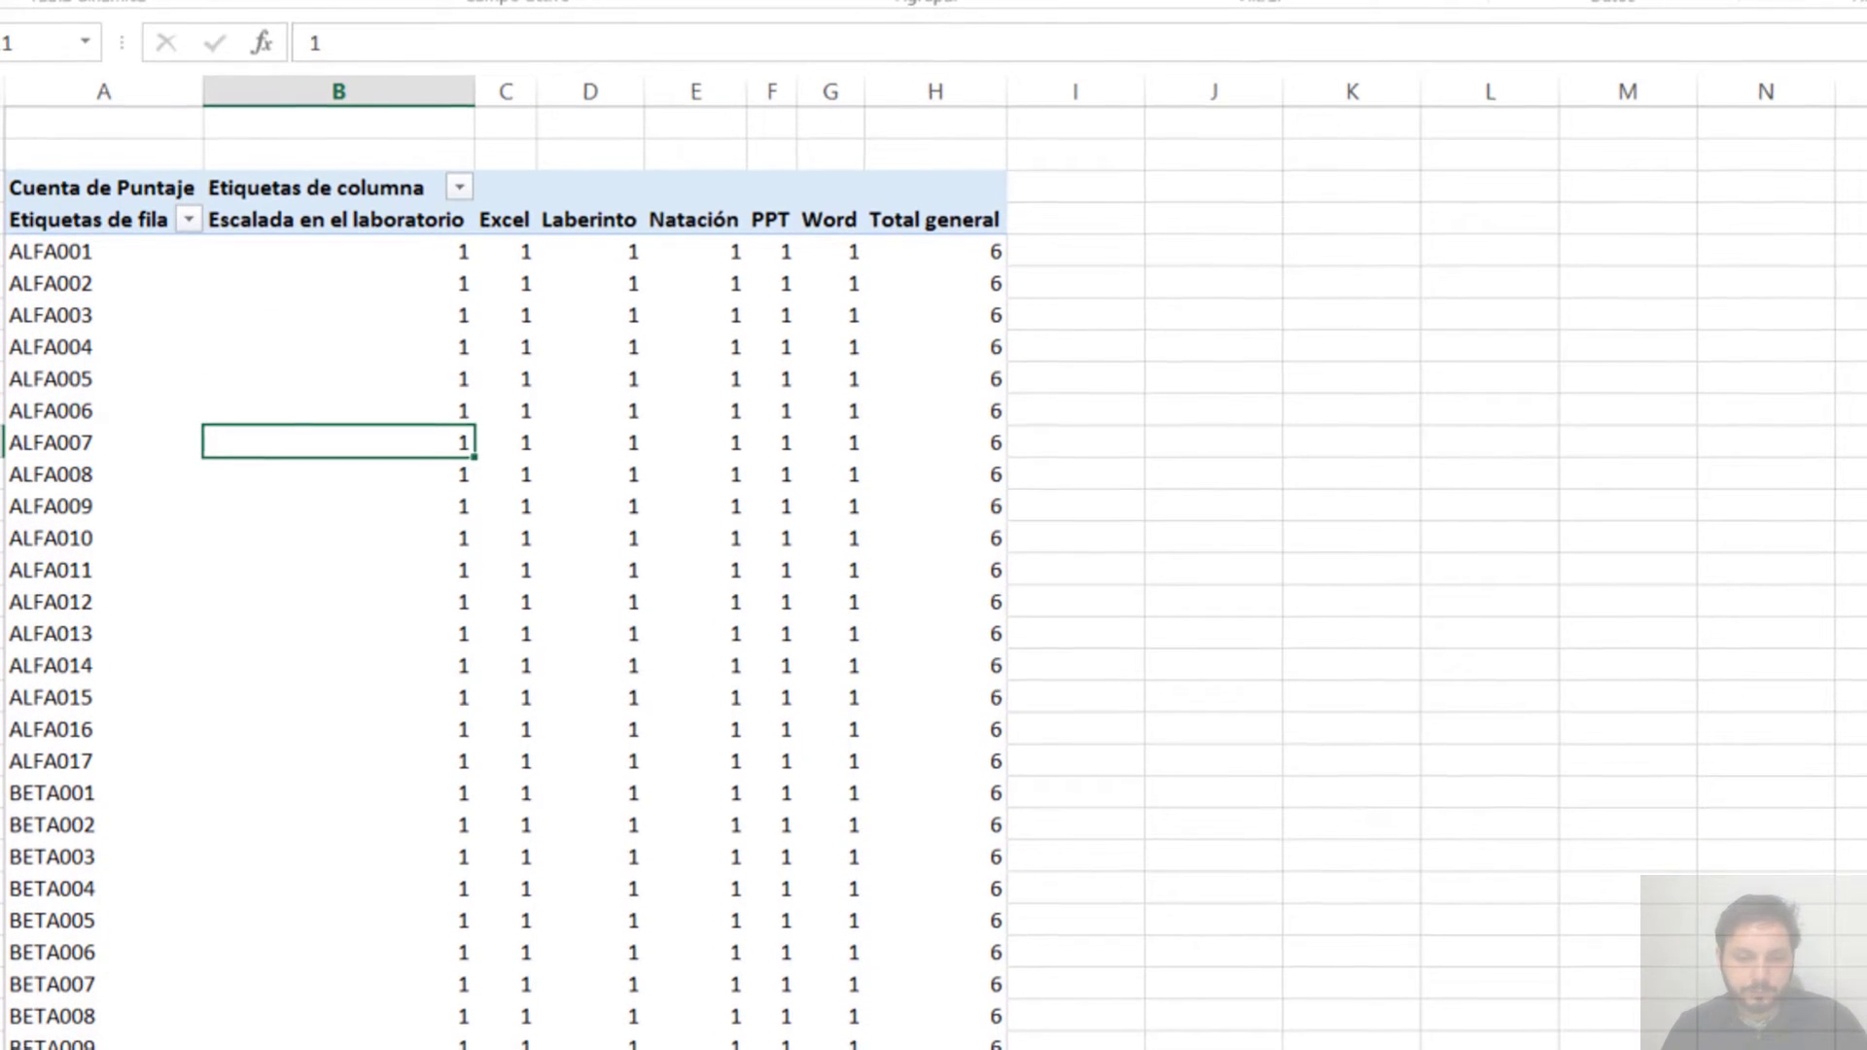
# Try the Promedio and Mín. summary functions in the Puntaje value field settings
pyautogui.click(276, 124)
pyautogui.click(919, 568)
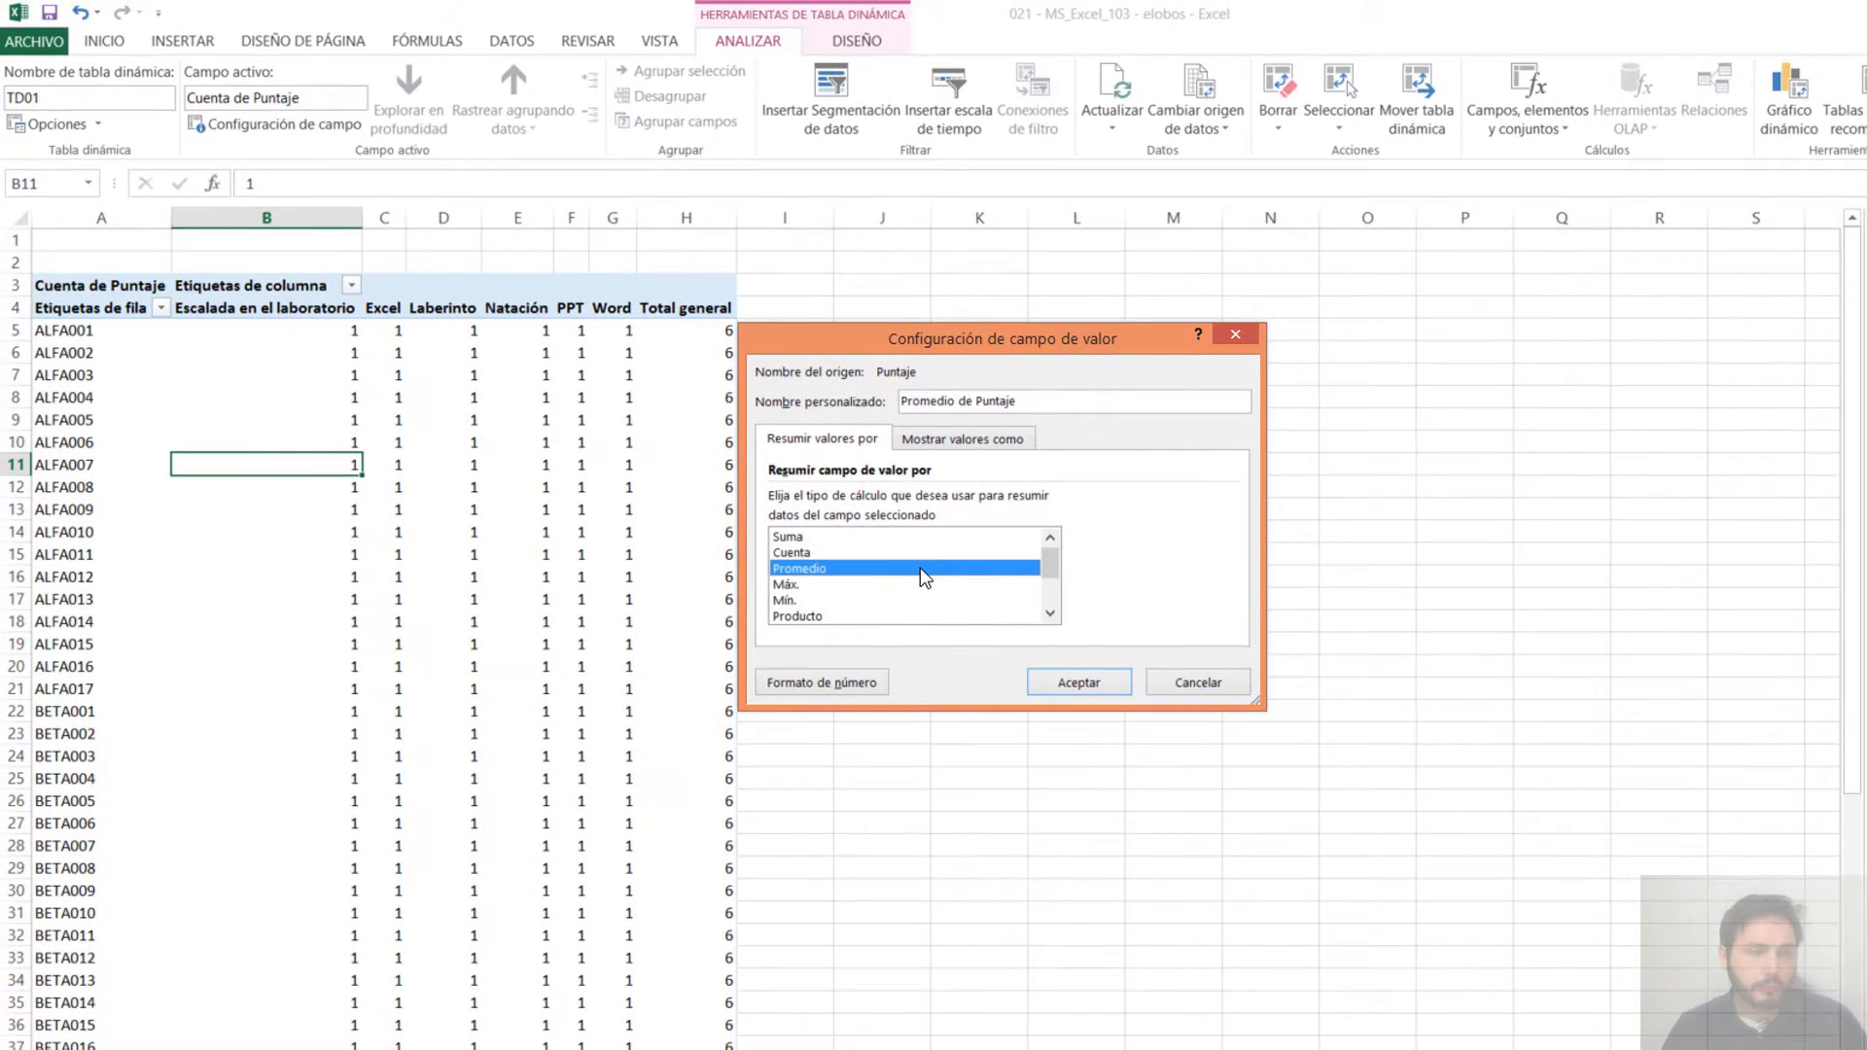
pyautogui.click(978, 564)
pyautogui.moveTo(1047, 567); pyautogui.dragTo(1048, 589)
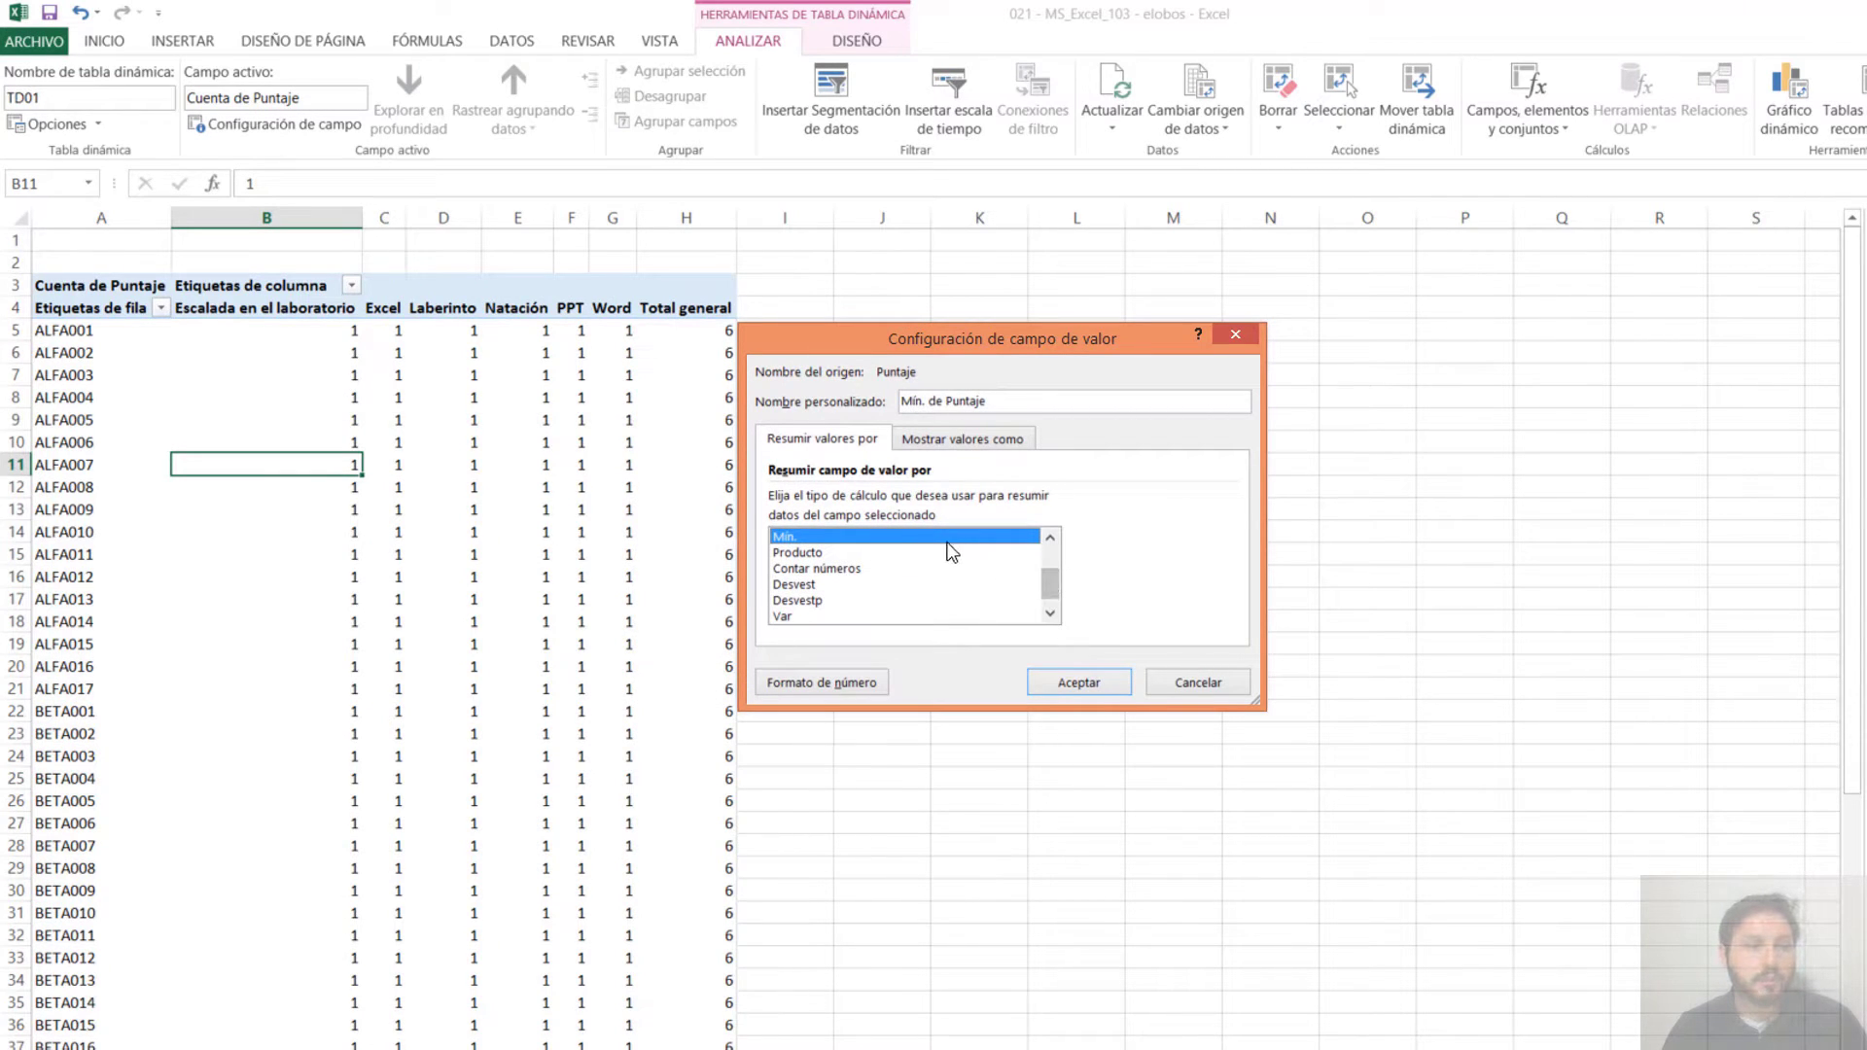
# Go through the ways of showing the Puntaje values and choose Clasificar de menor a mayor with Ratón as base field
pyautogui.click(962, 439)
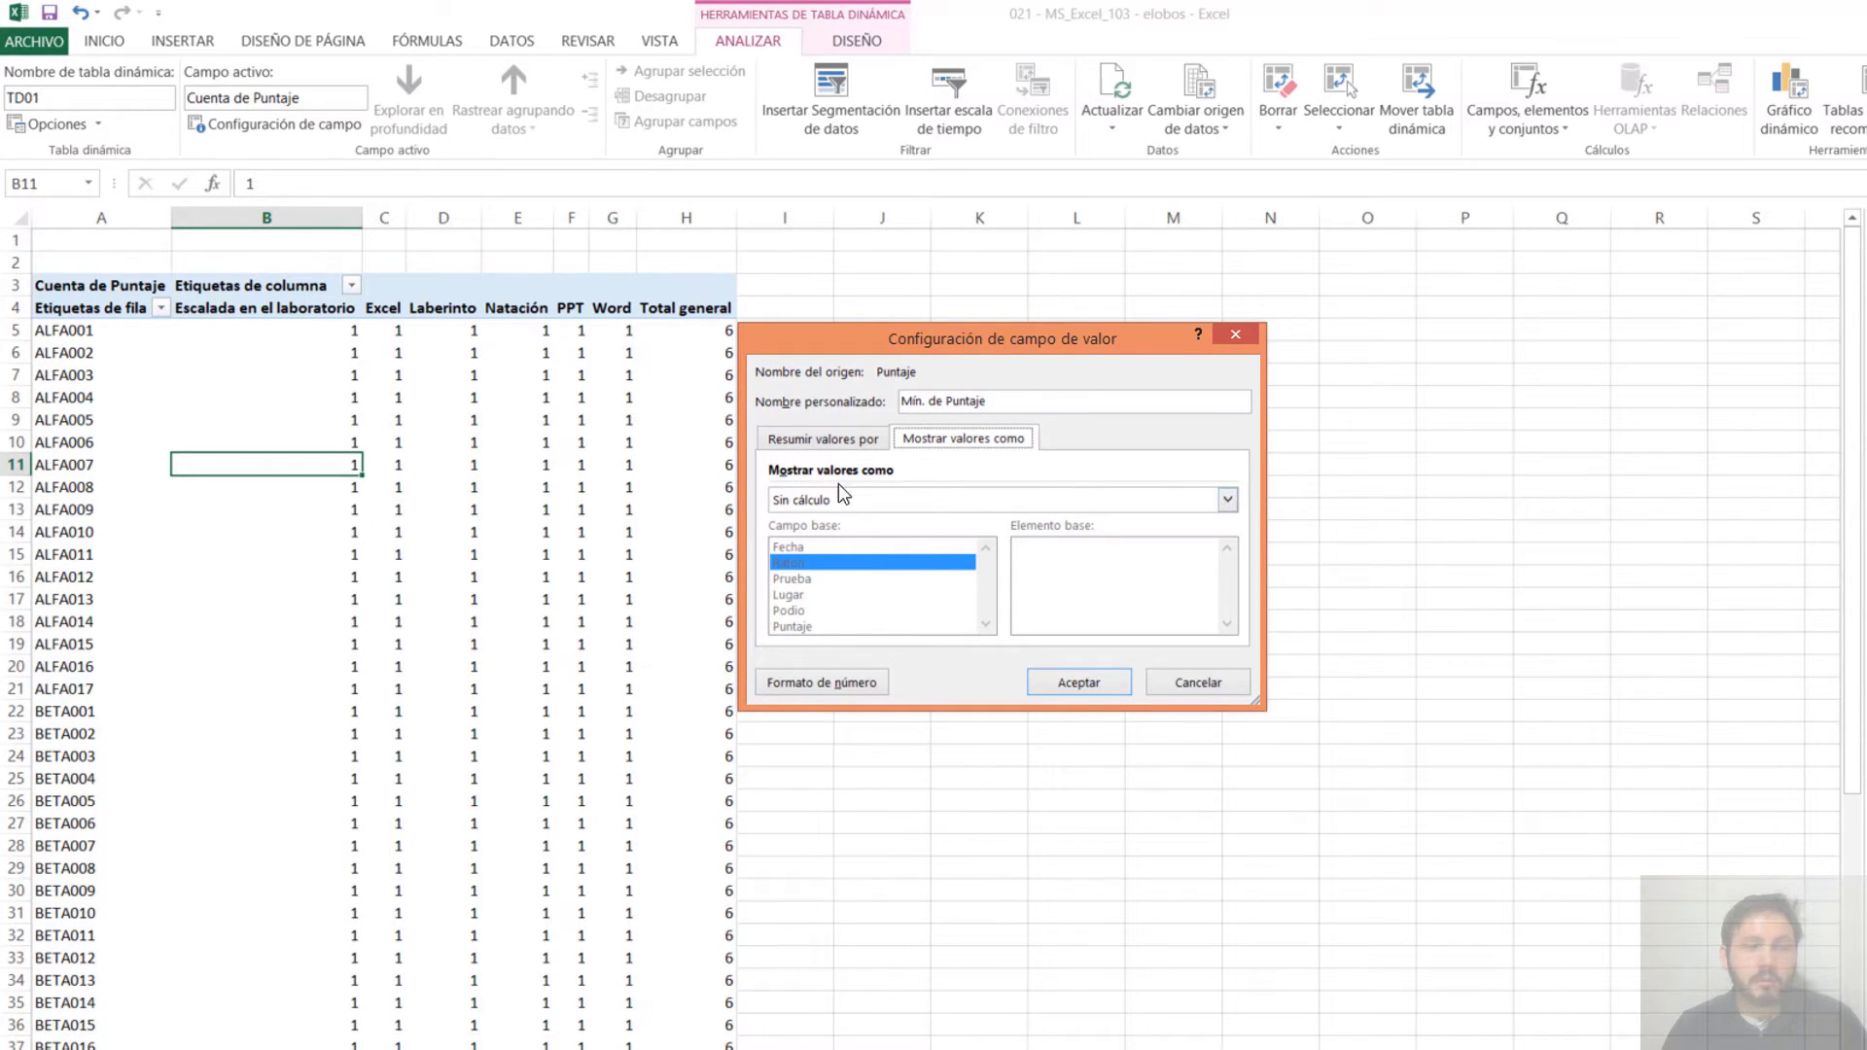
pyautogui.click(1184, 501)
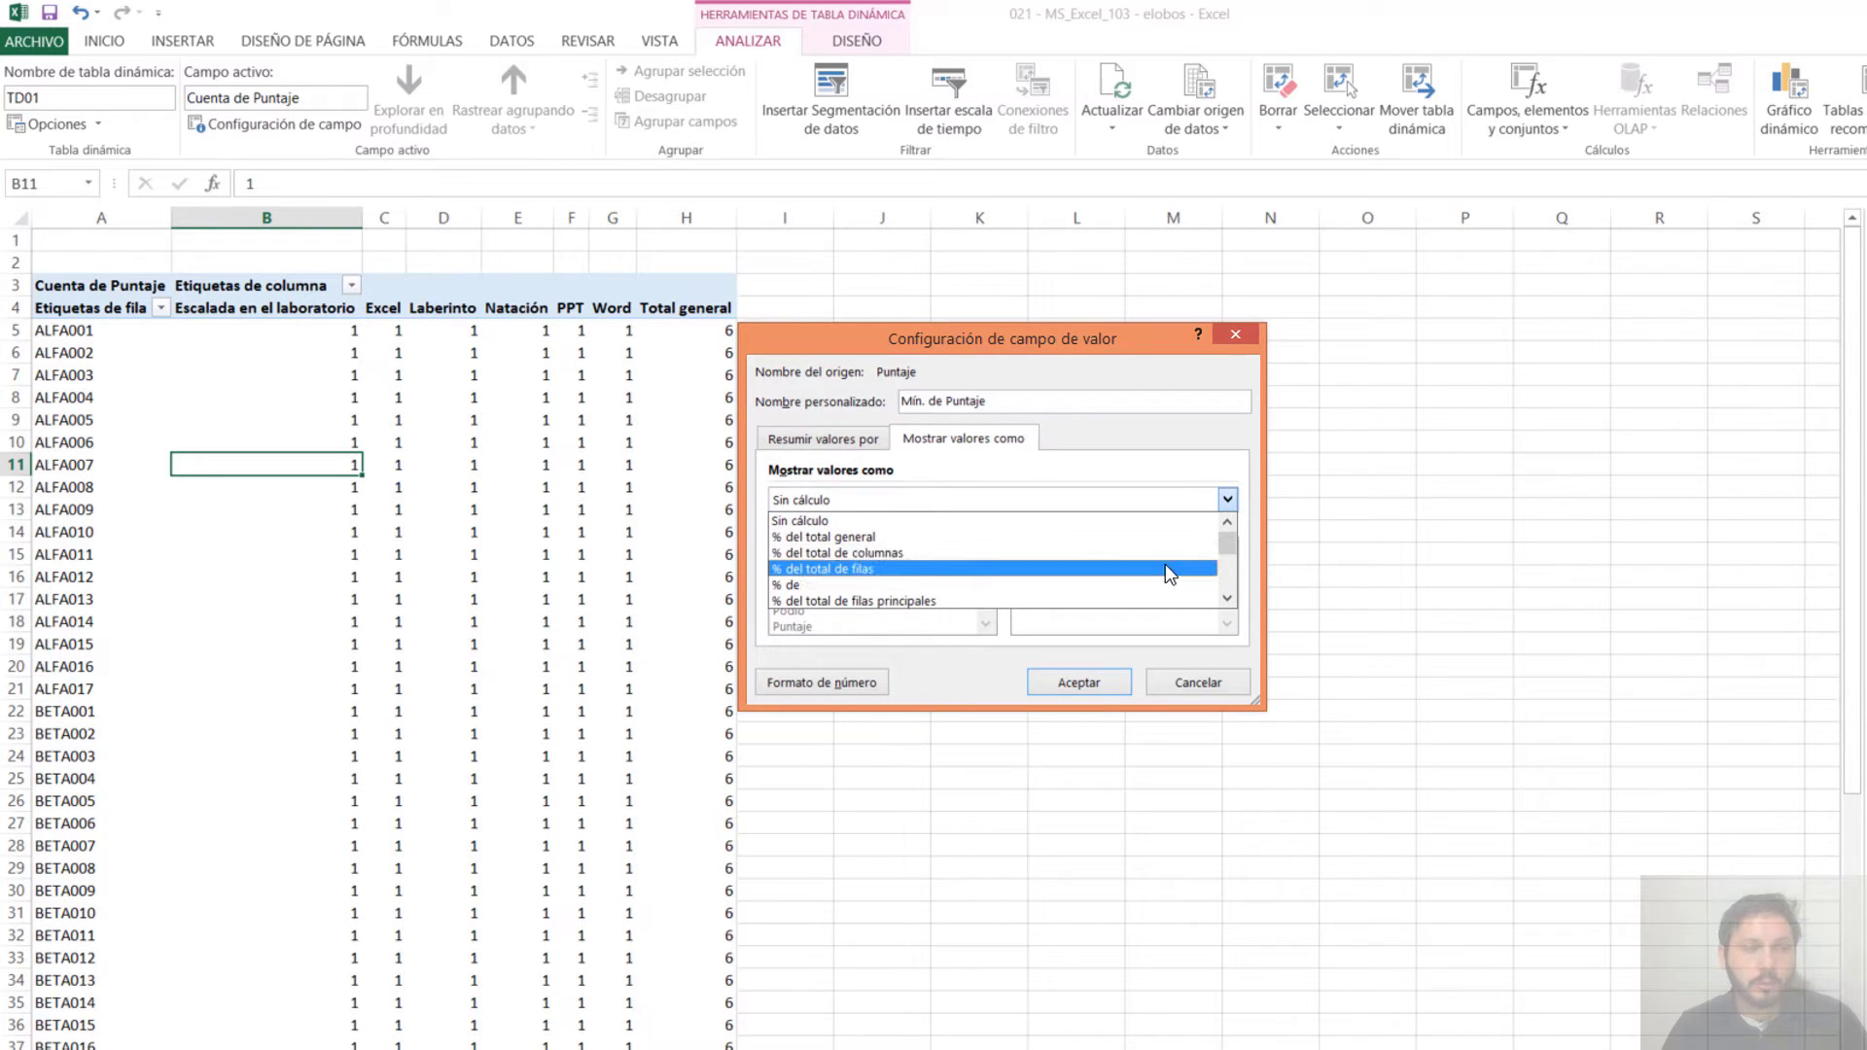
pyautogui.scroll(-5, 1213, 564)
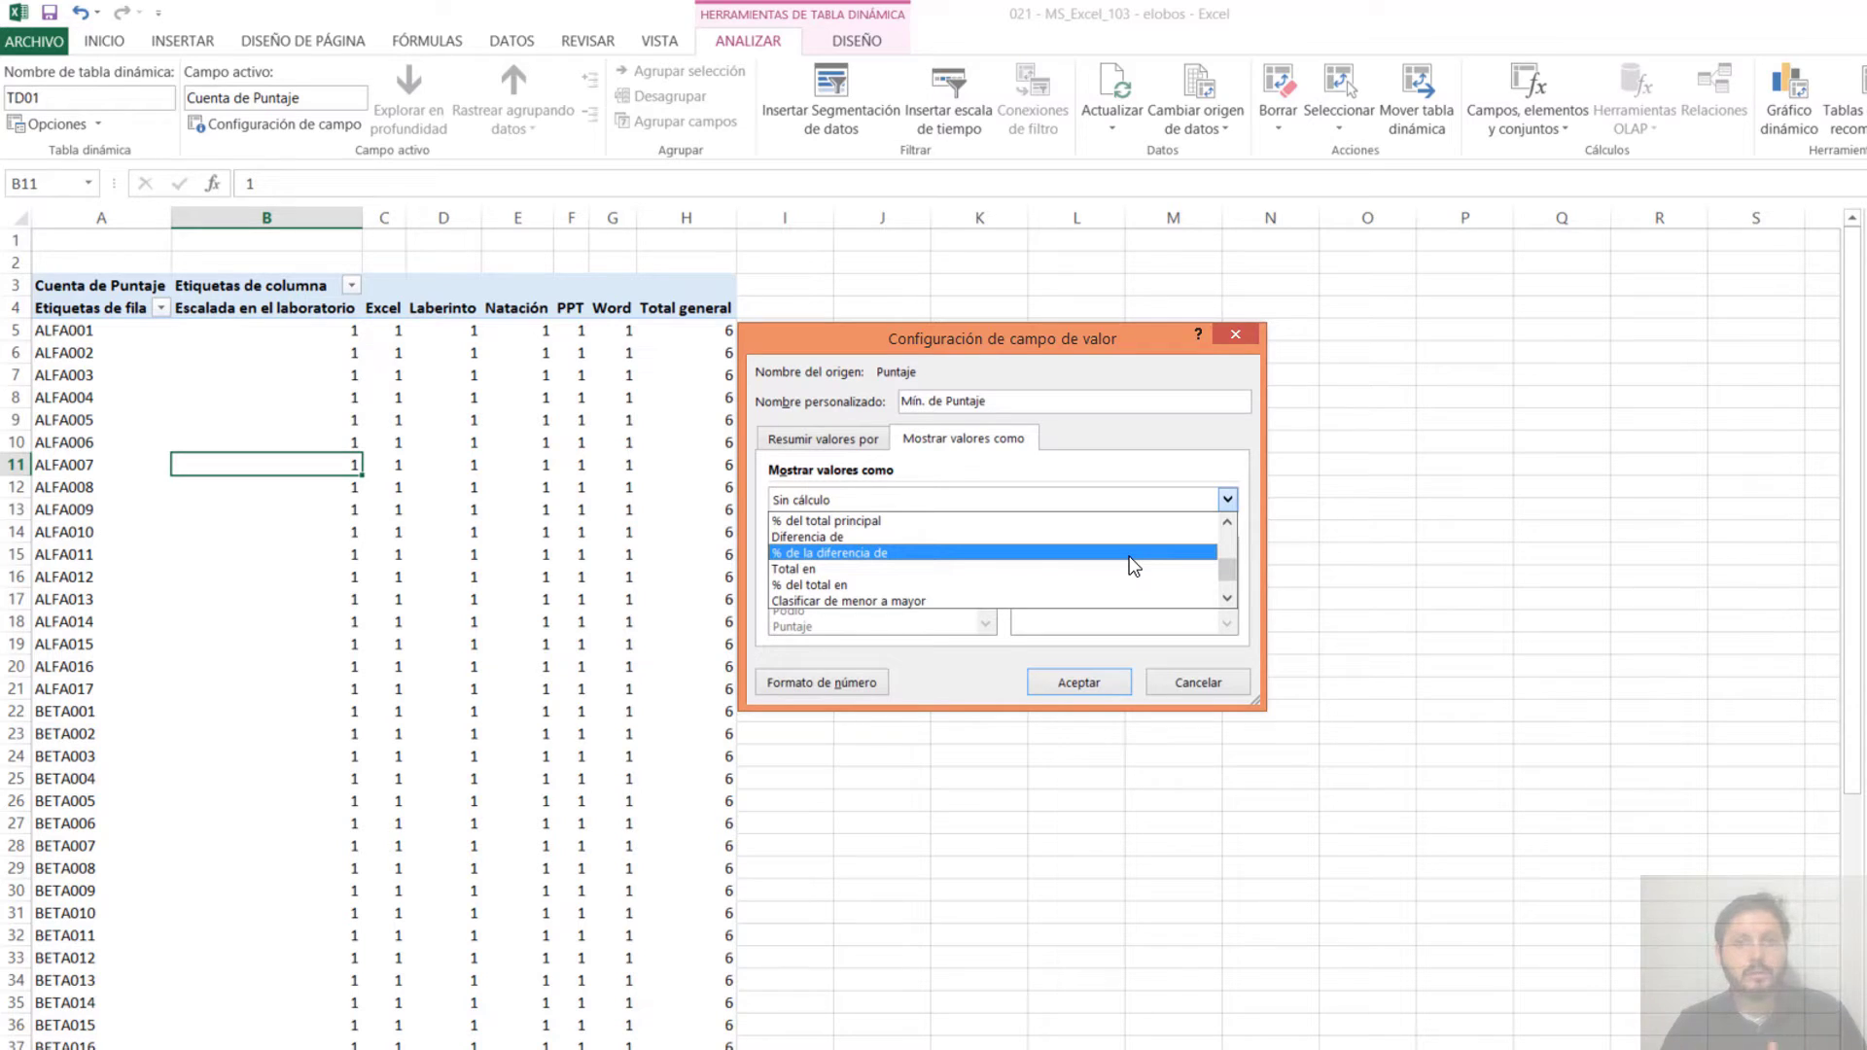
pyautogui.scroll(-1, 1126, 548)
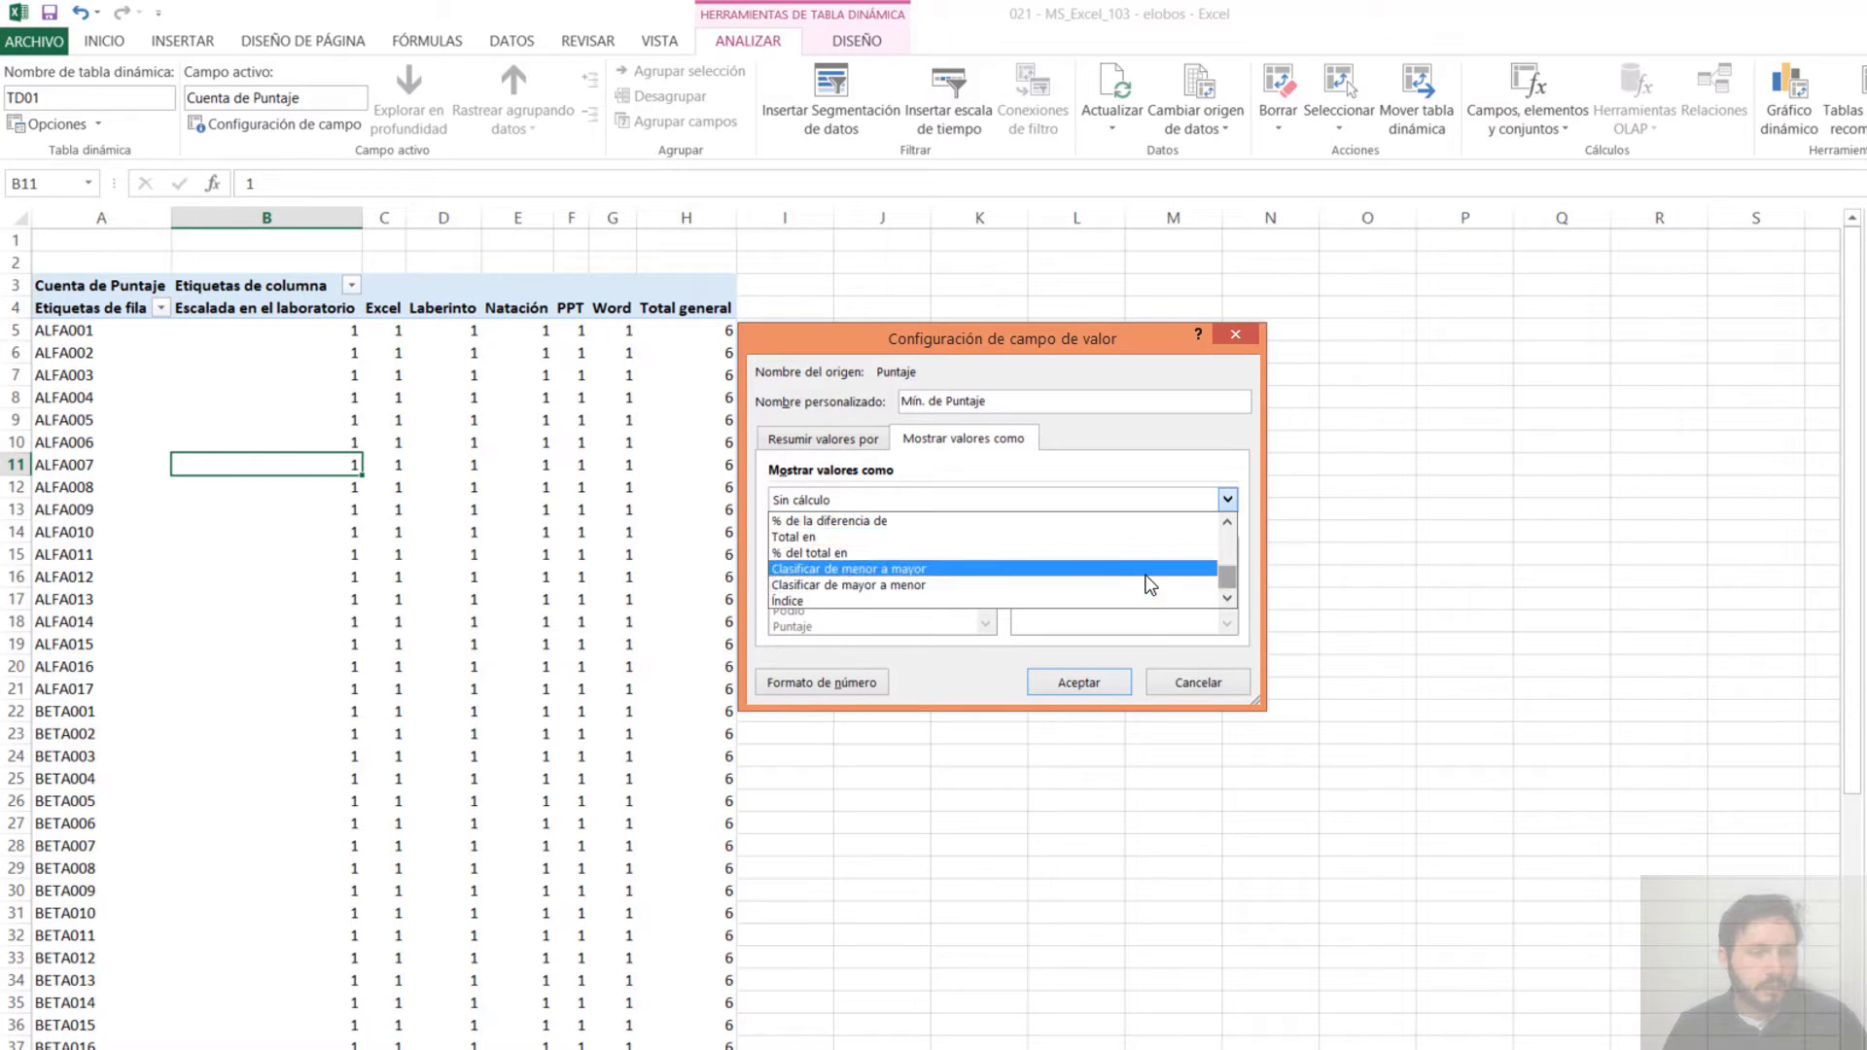
pyautogui.click(1132, 583)
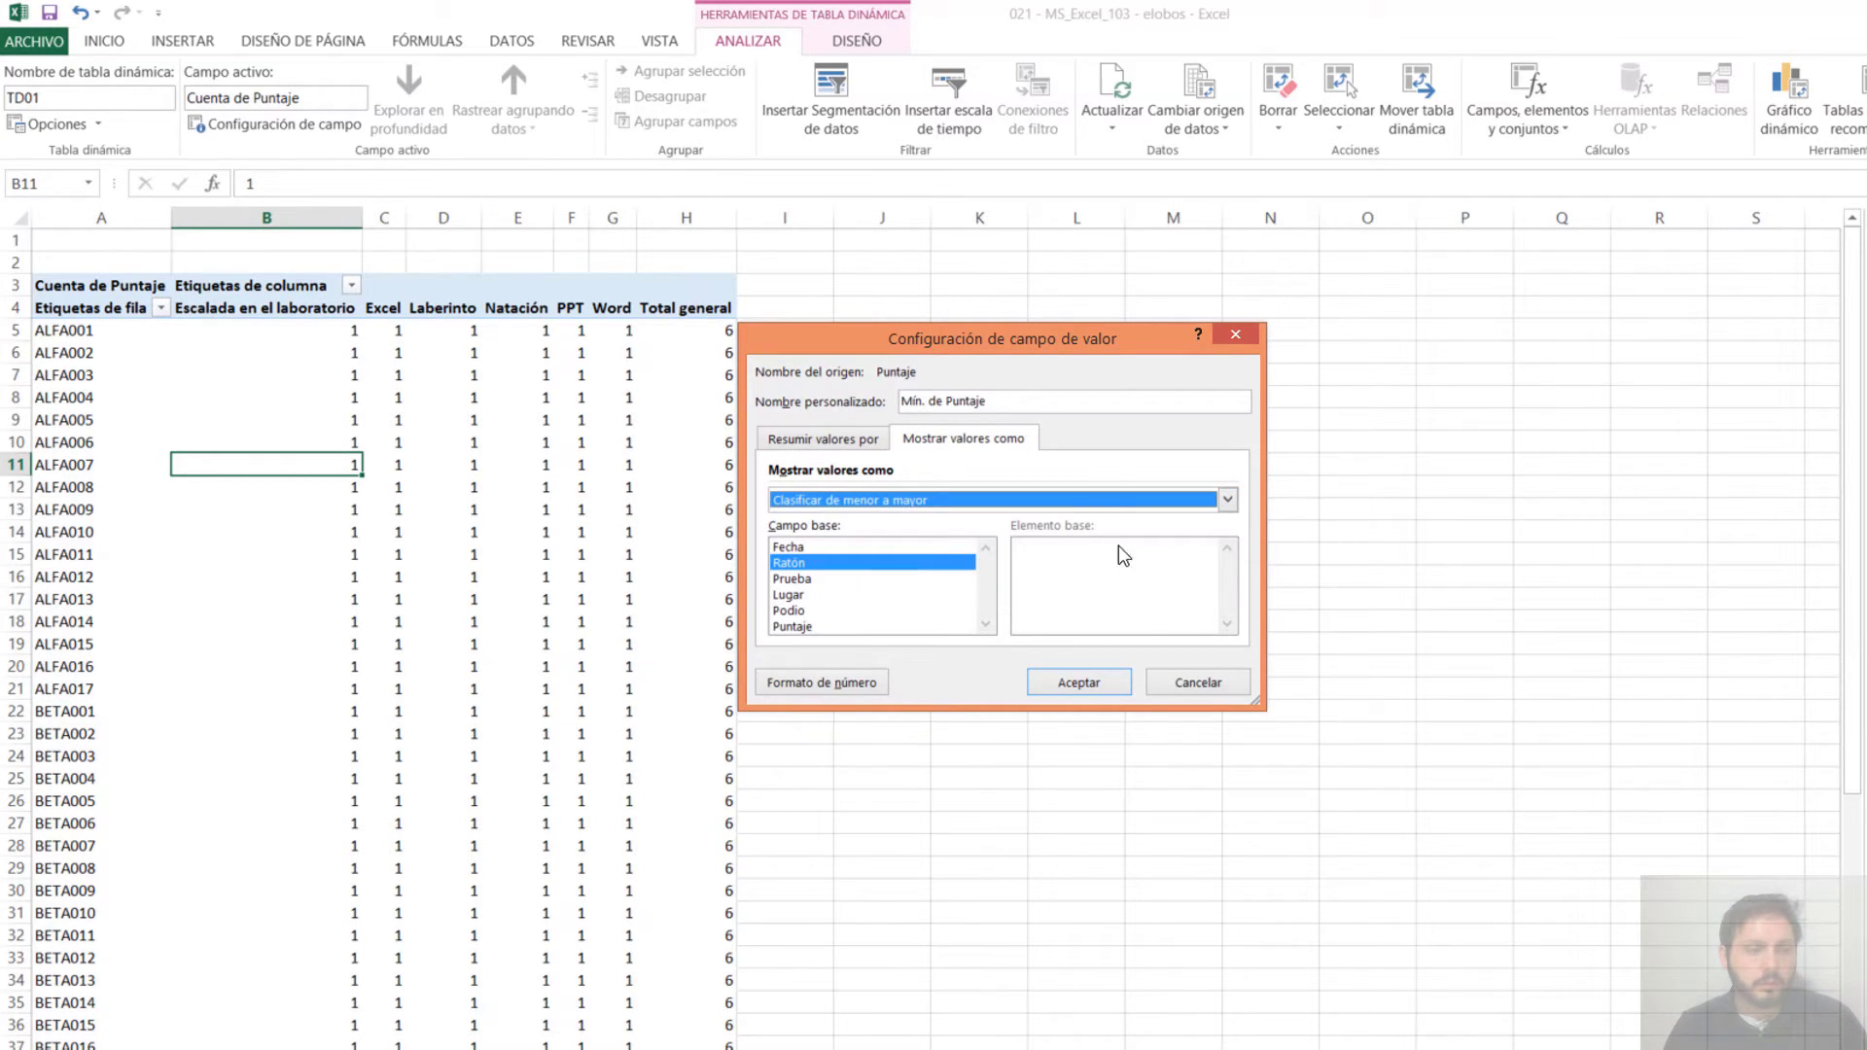
pyautogui.click(1123, 511)
pyautogui.click(1095, 584)
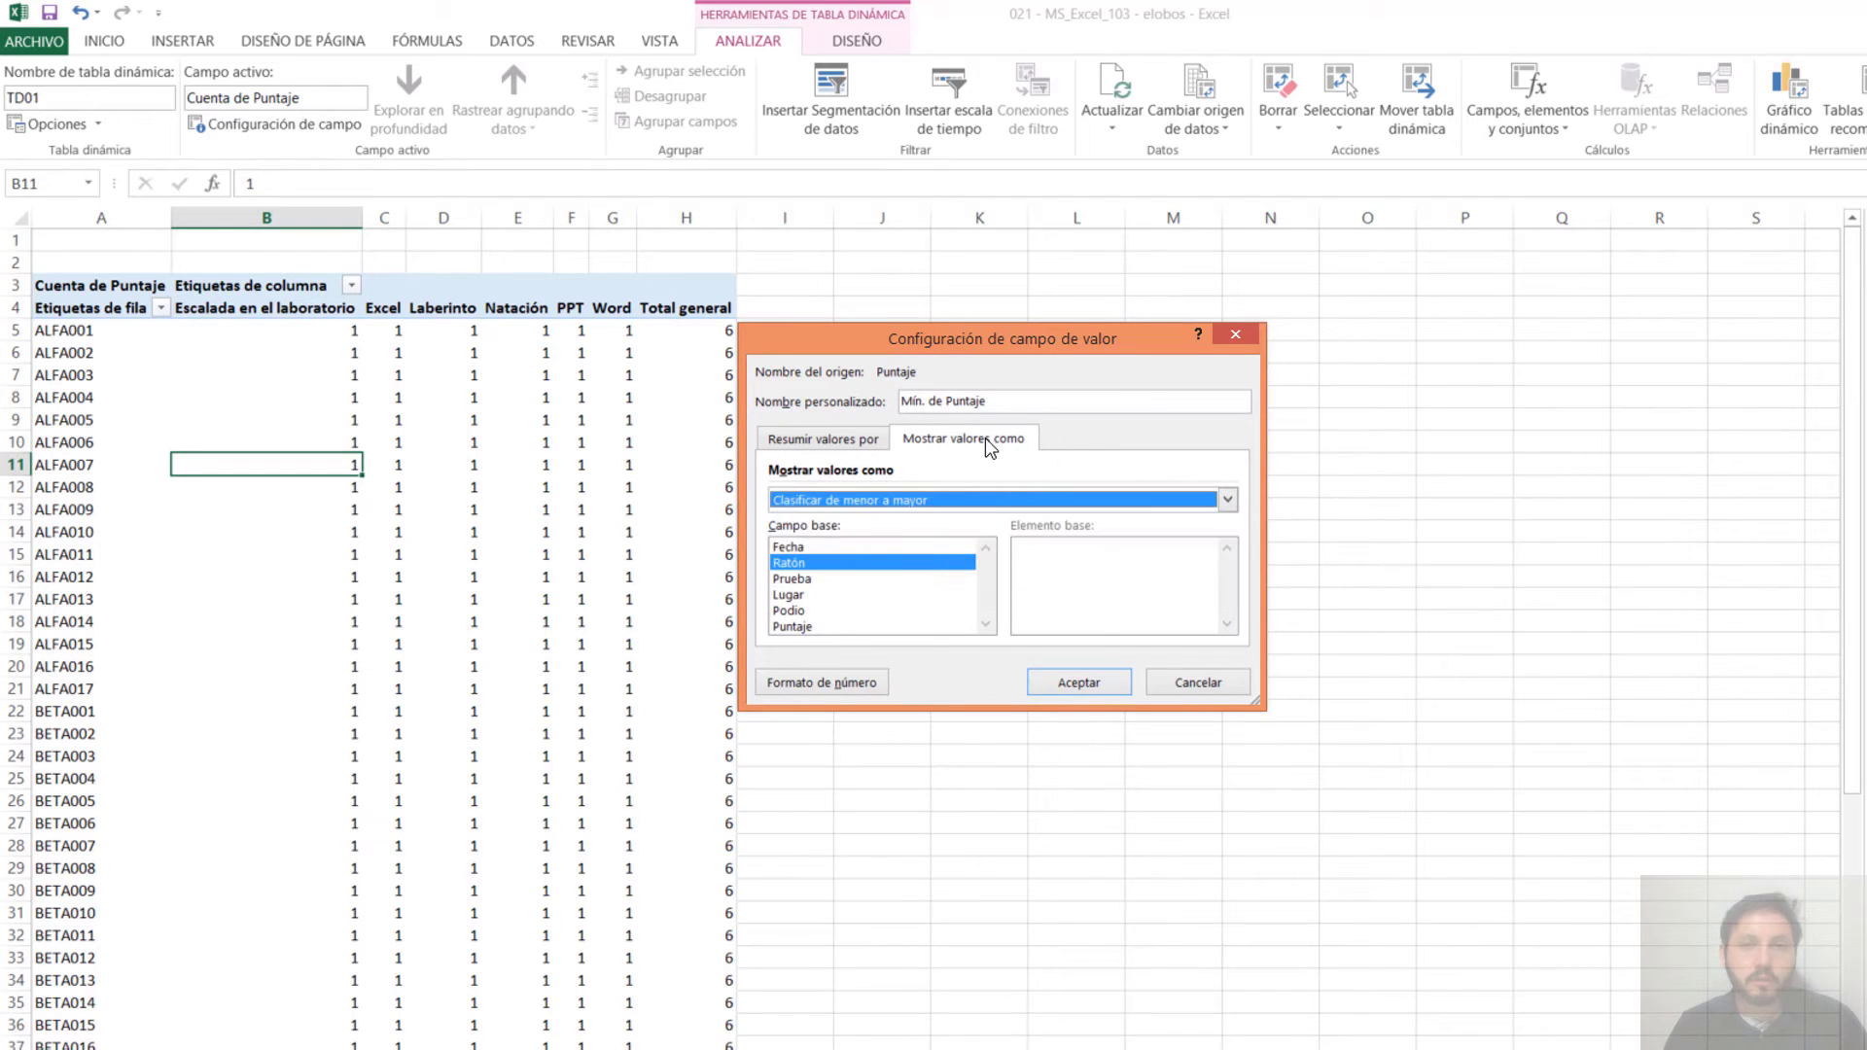
pyautogui.click(829, 434)
pyautogui.click(1002, 434)
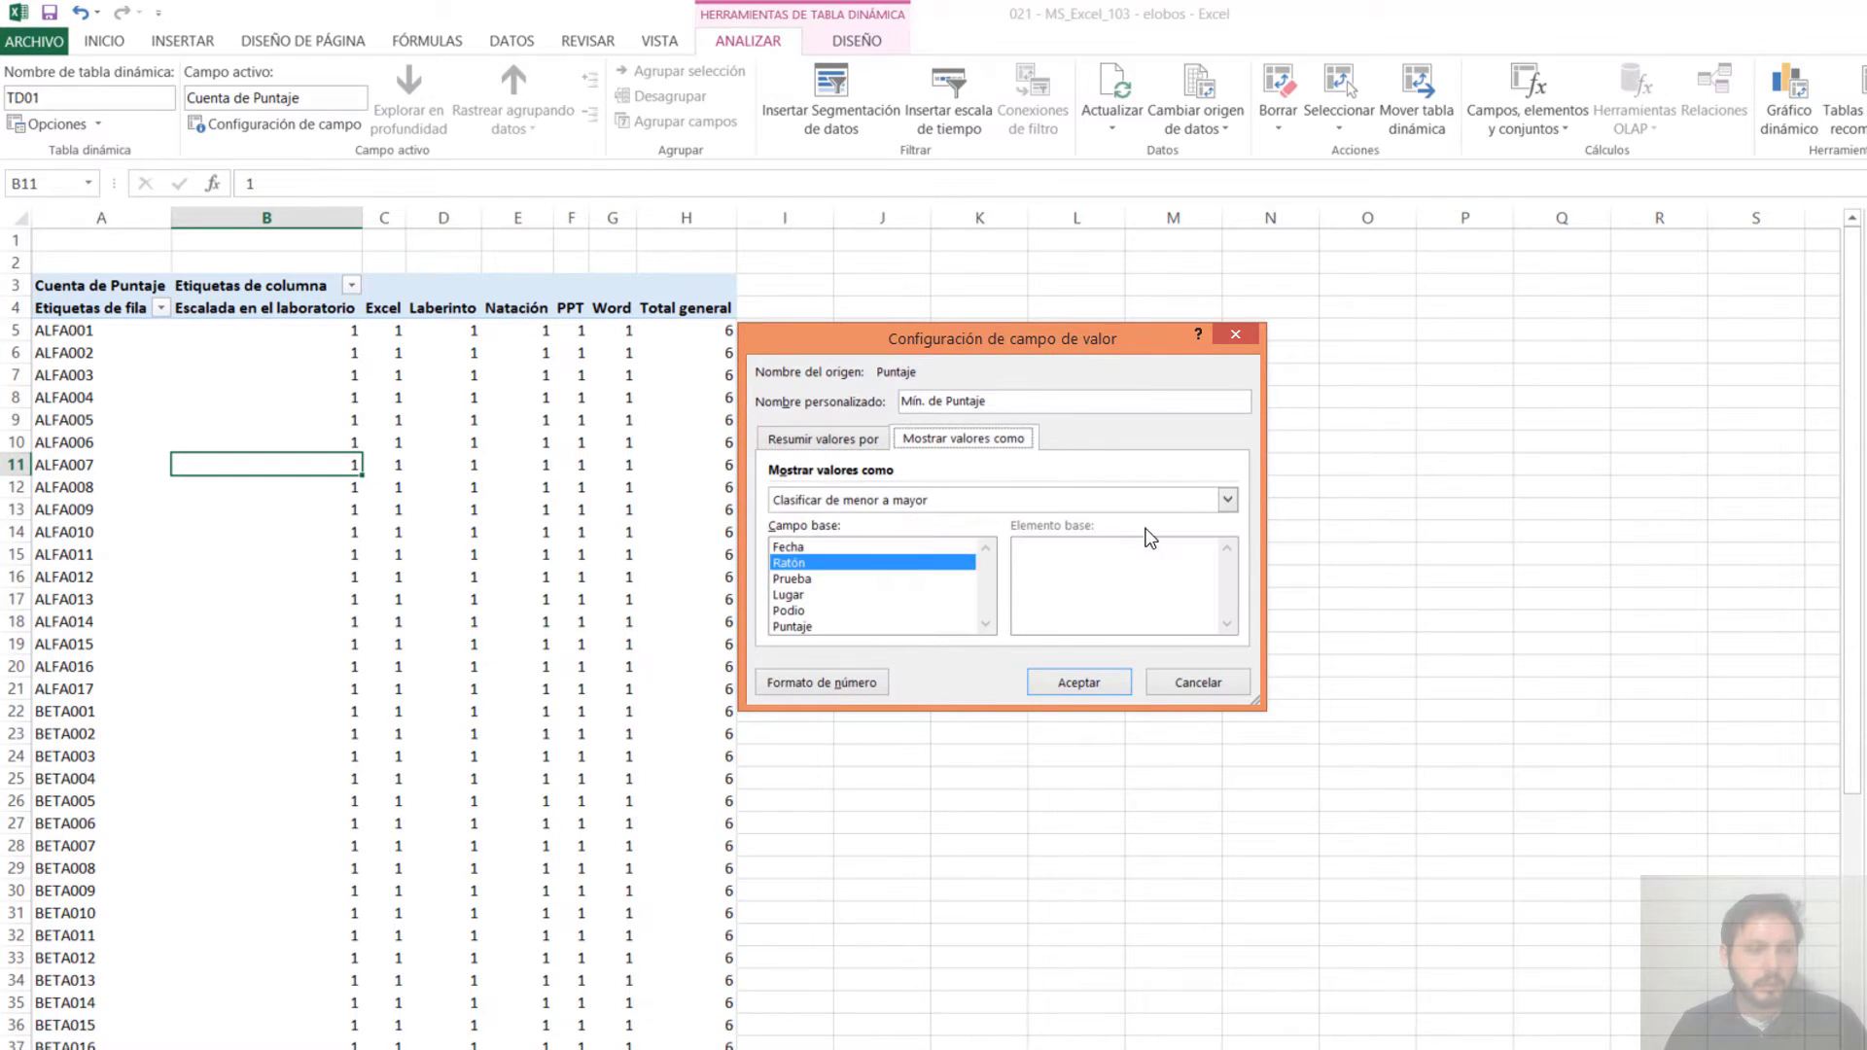
# Set the Puntaje values to be shown as Sin cálculo
pyautogui.click(1227, 499)
pyautogui.moveTo(1223, 584); pyautogui.dragTo(1225, 539)
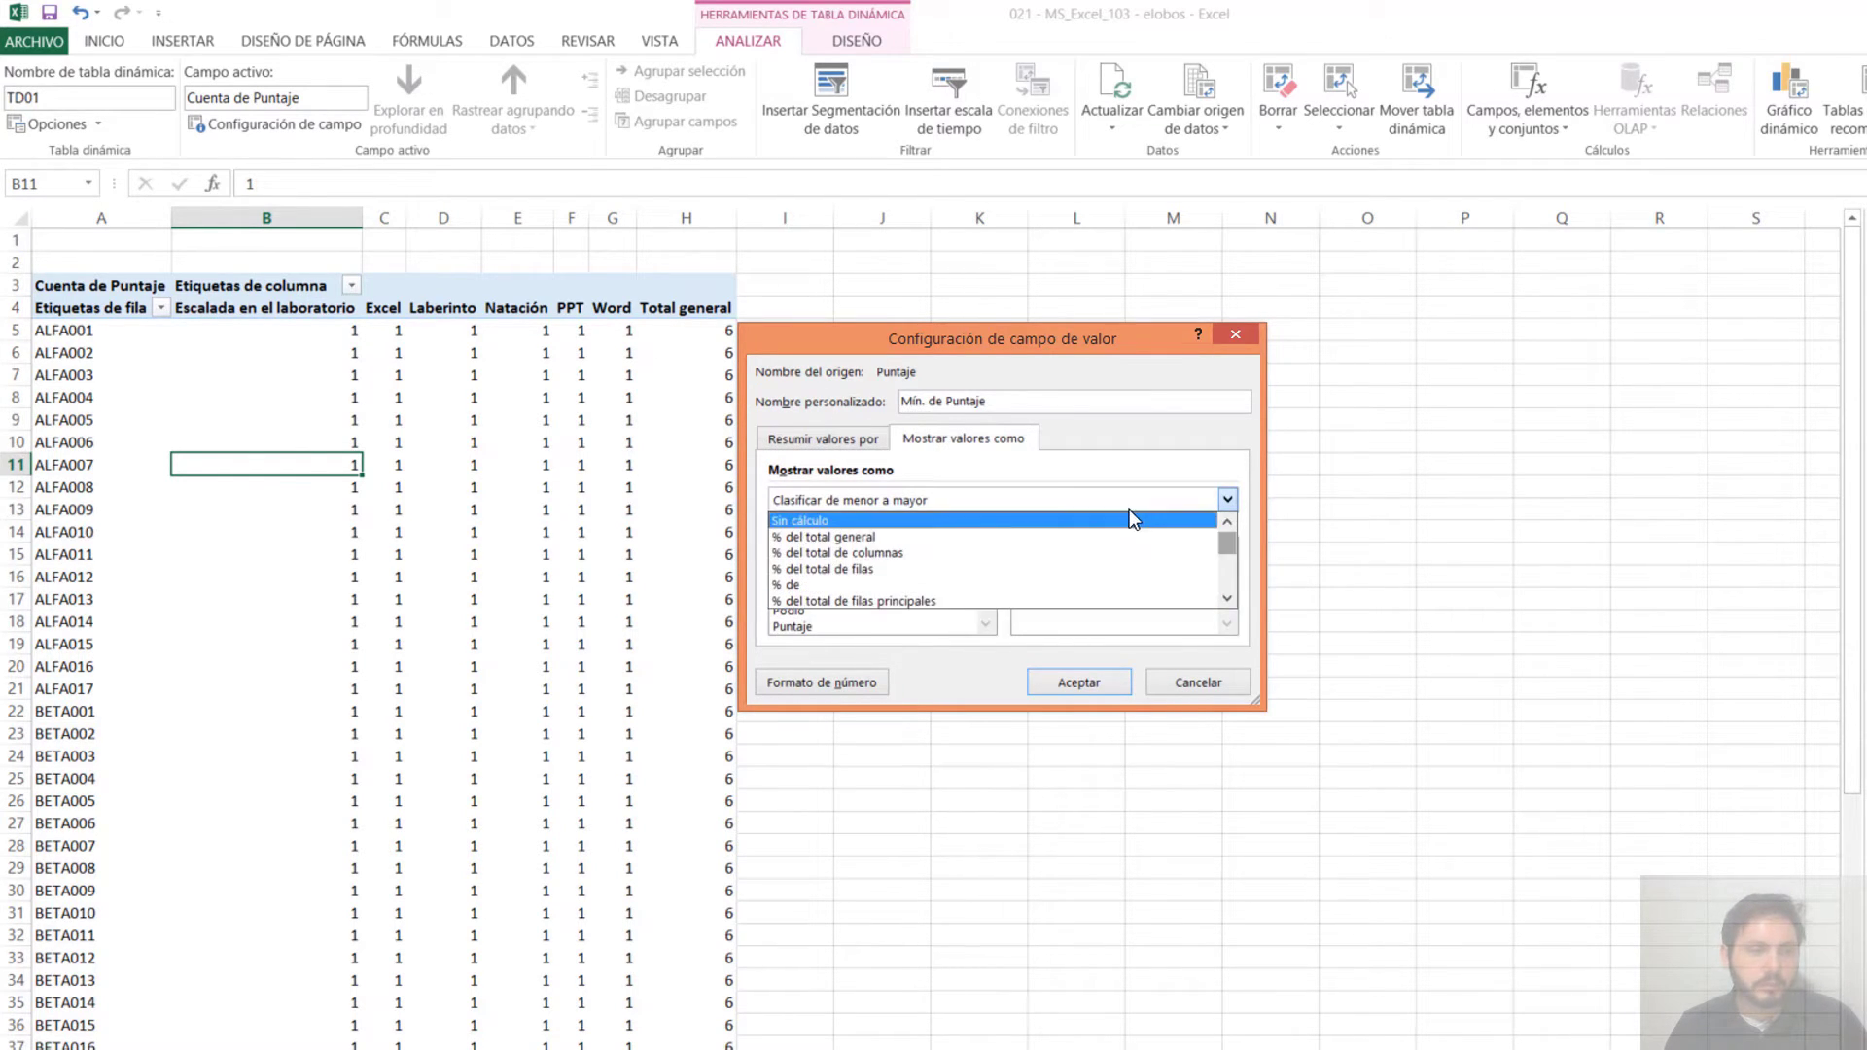
pyautogui.click(1109, 502)
pyautogui.click(1157, 505)
pyautogui.click(1234, 541)
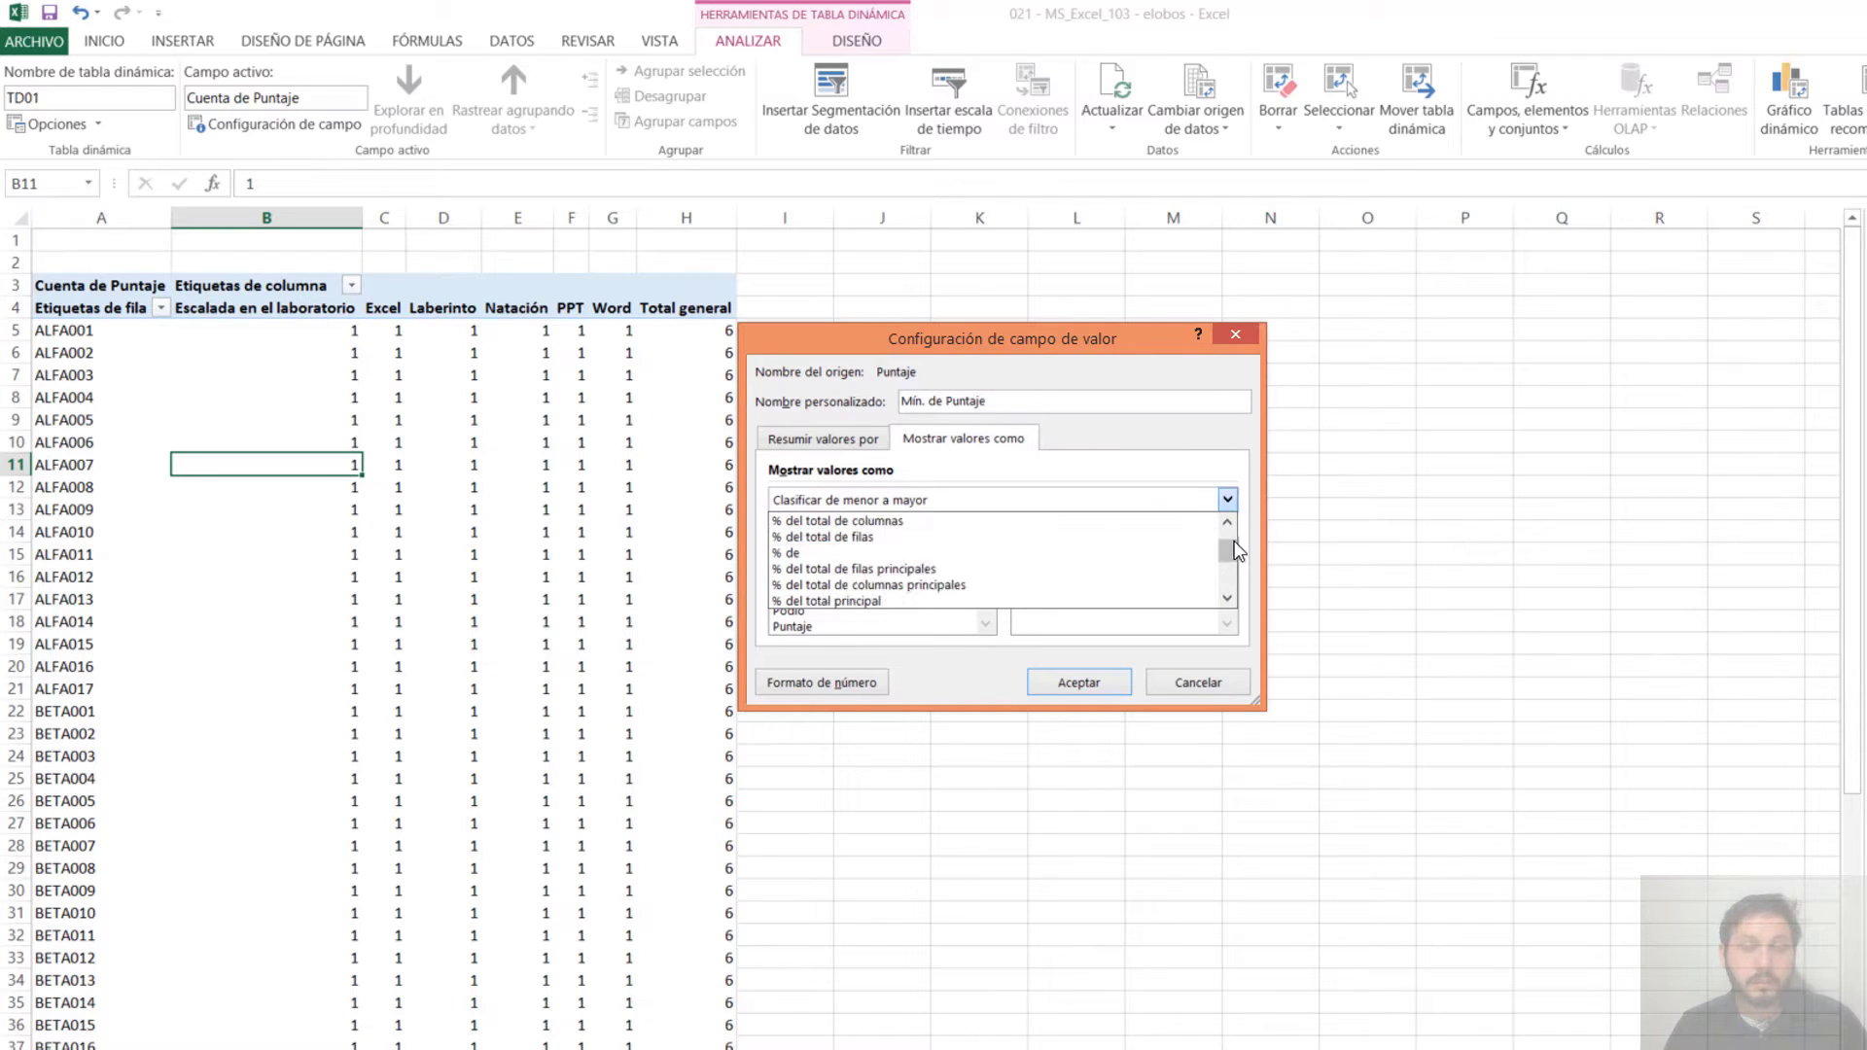
pyautogui.click(1227, 534)
pyautogui.click(1155, 522)
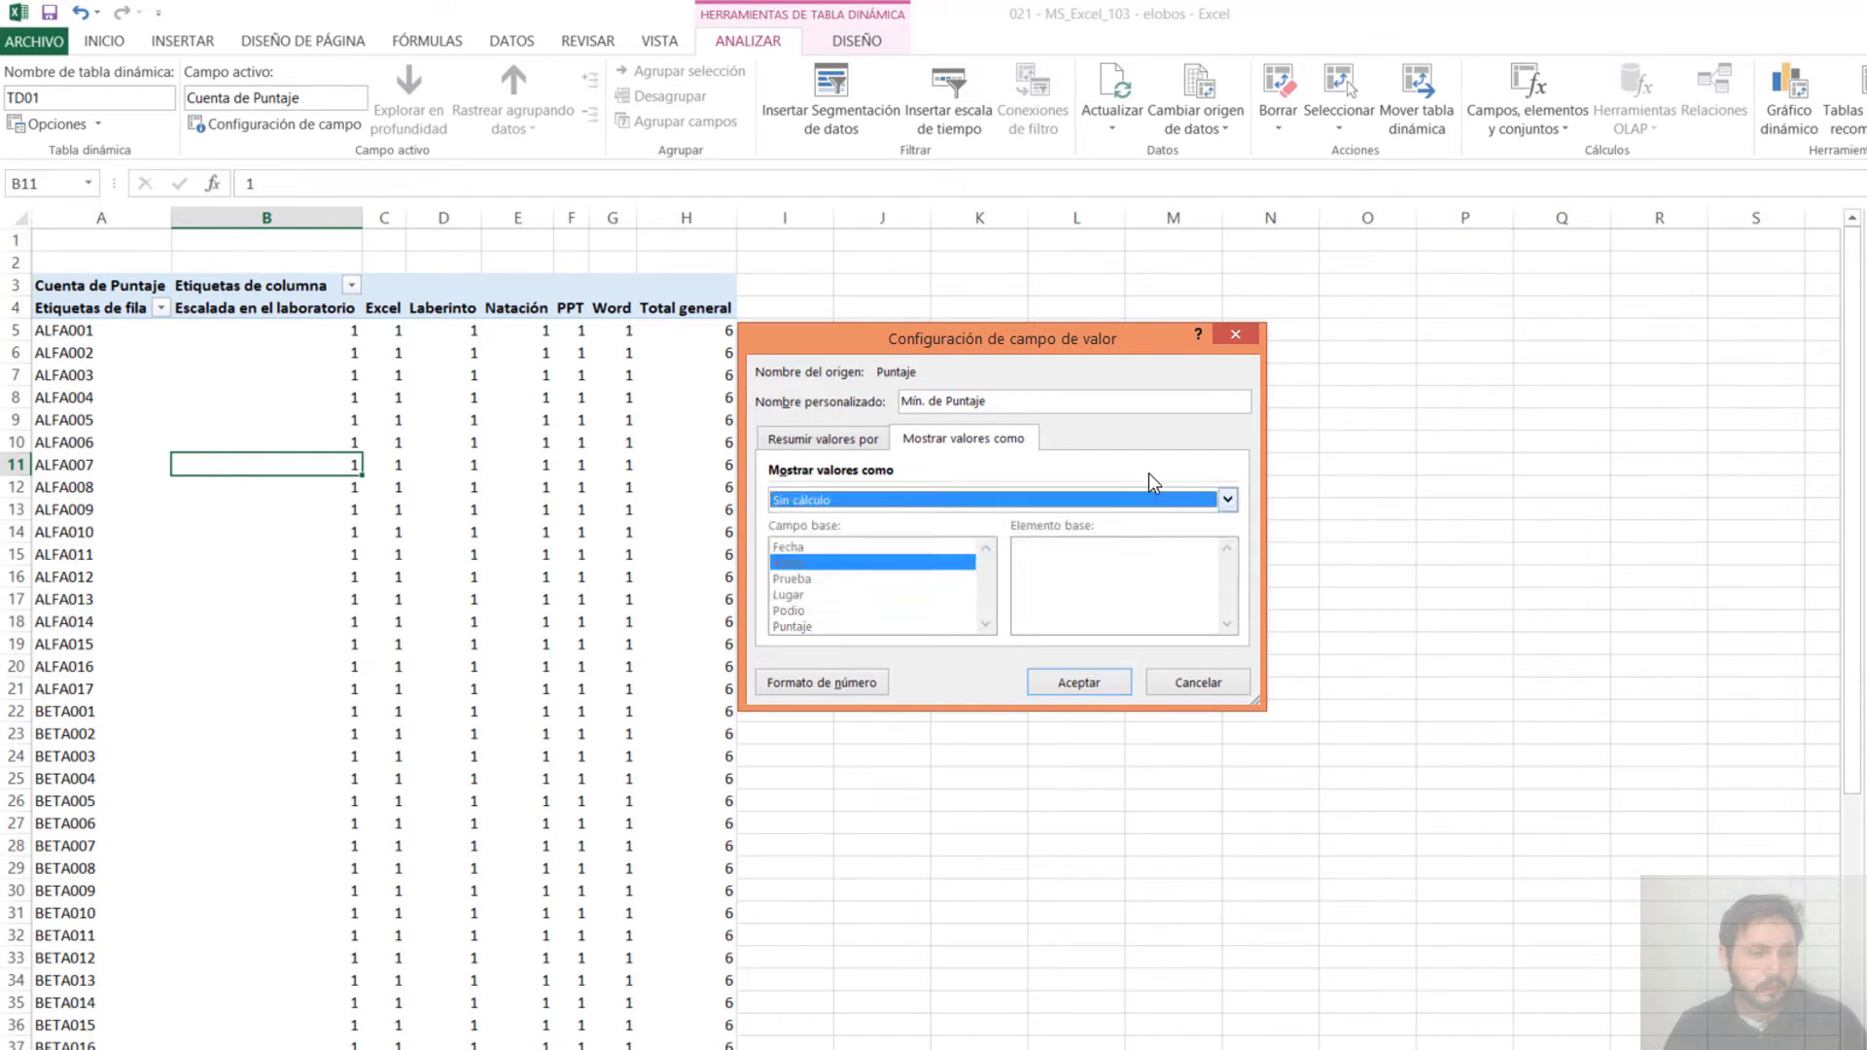
# Summarise the Puntaje values by Suma and apply the value field settings
pyautogui.click(844, 439)
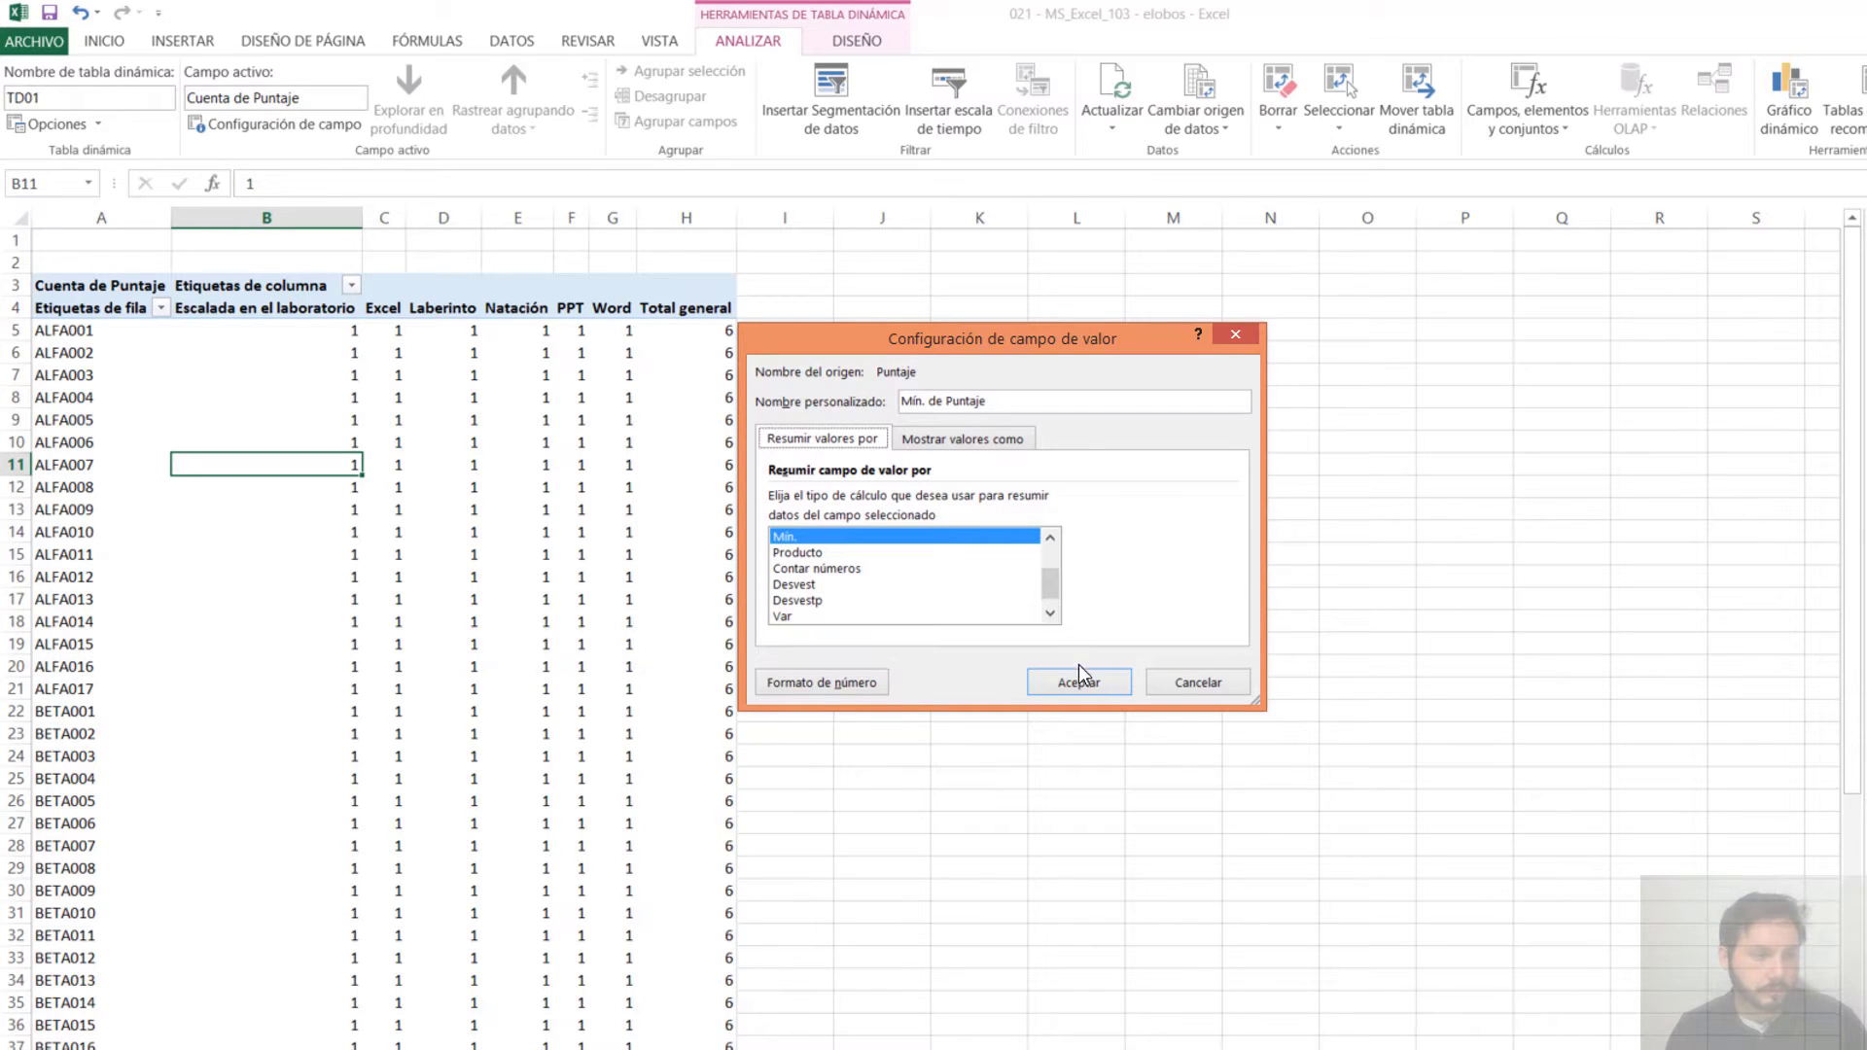
pyautogui.scroll(2, 1052, 578)
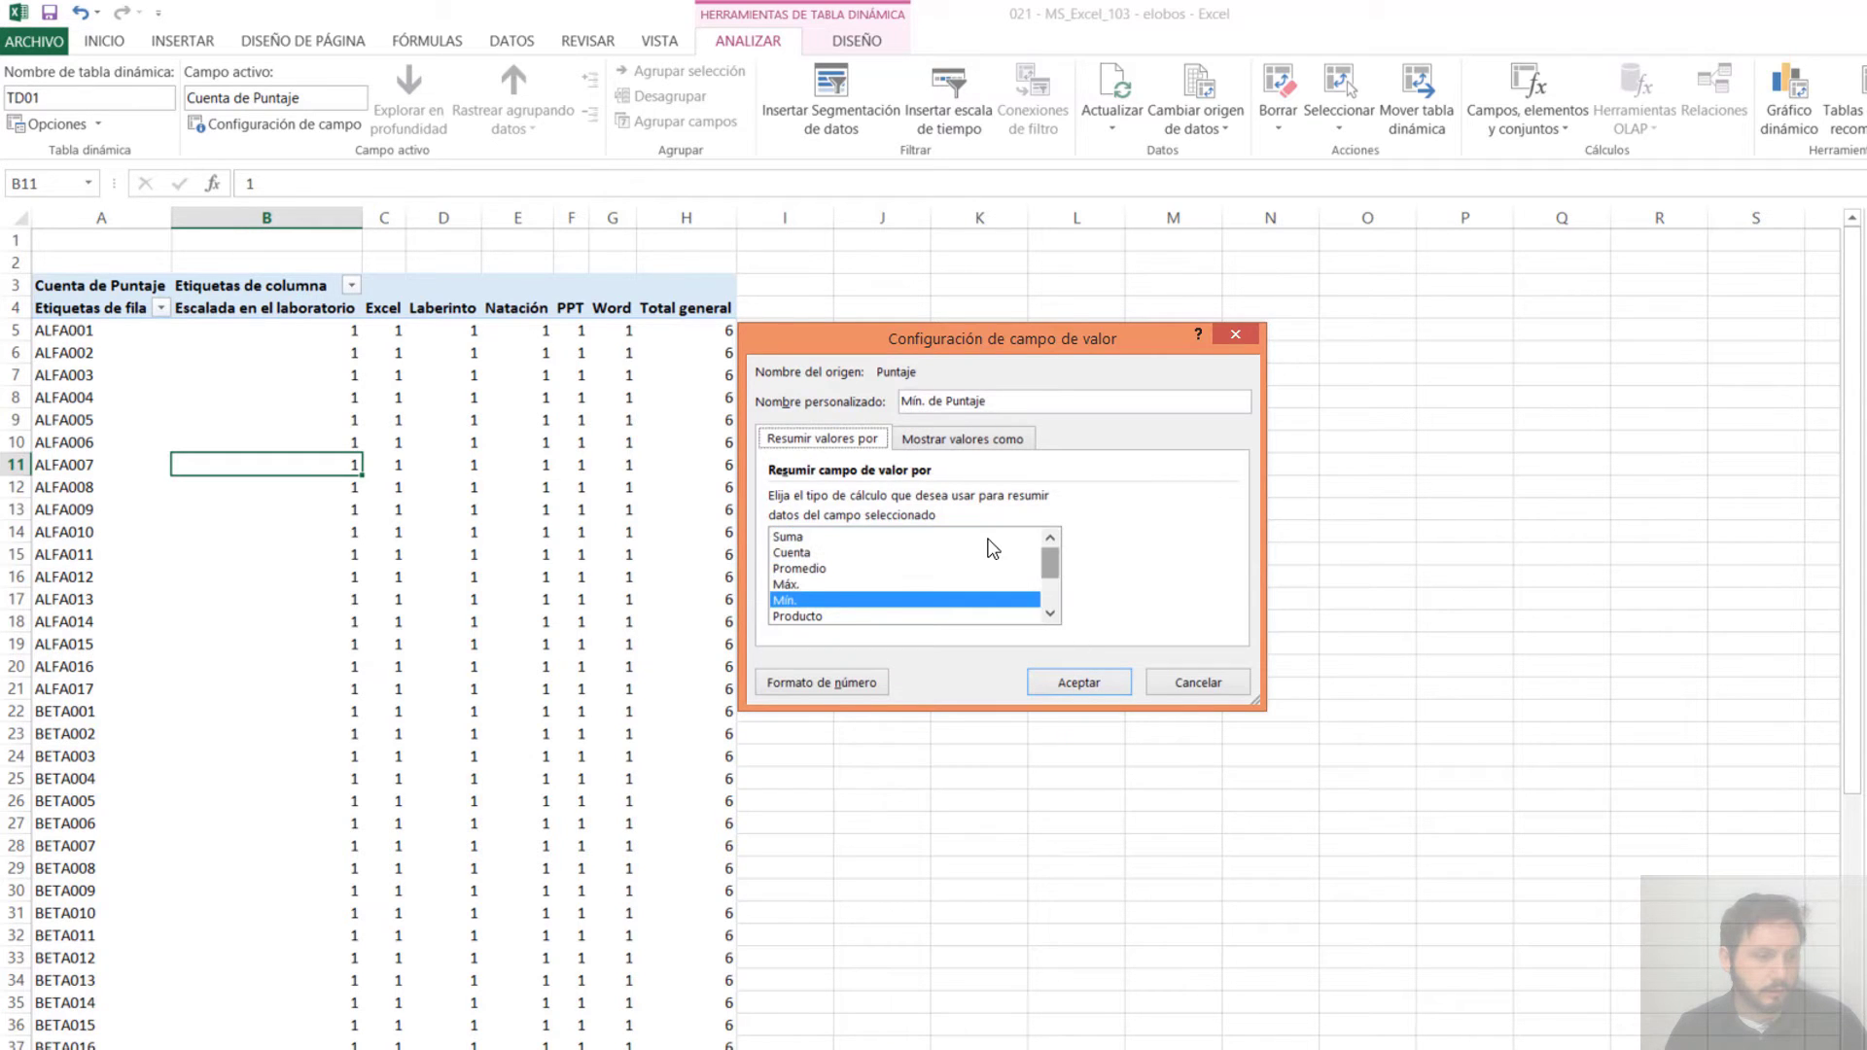
pyautogui.click(987, 537)
pyautogui.click(1113, 669)
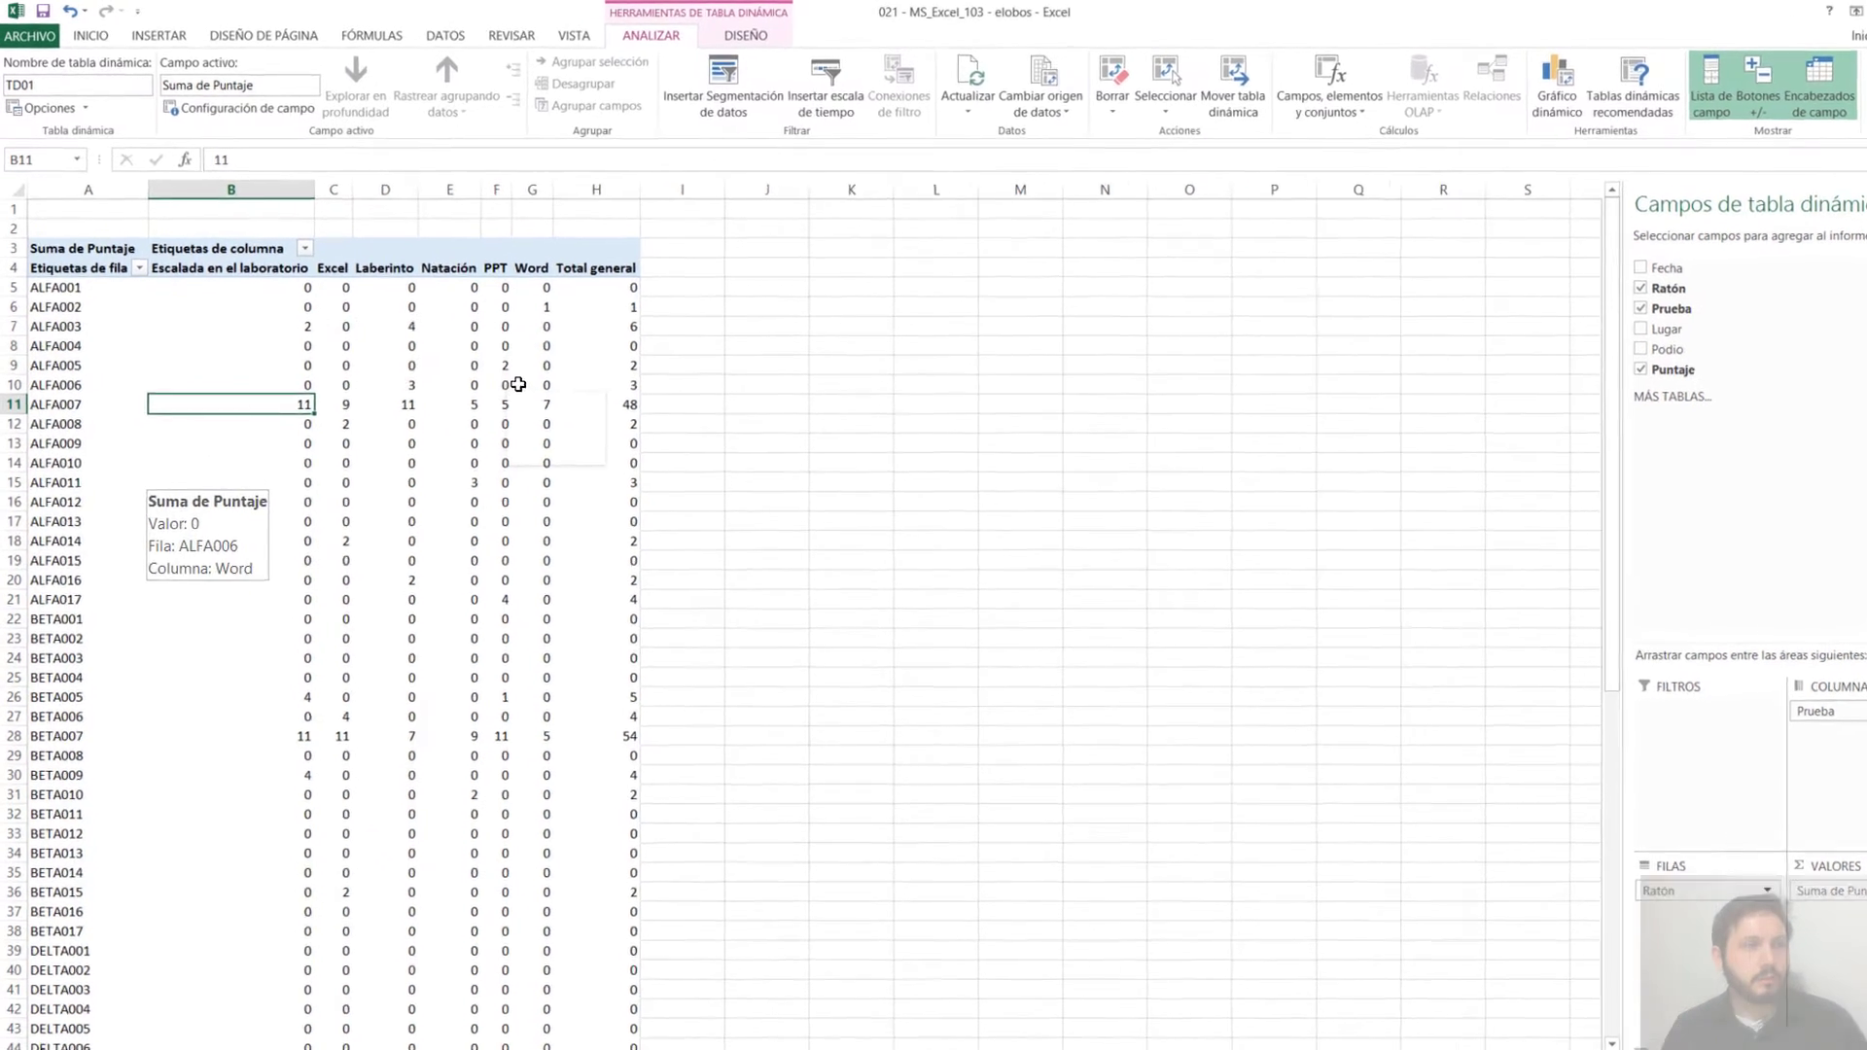
# Apply the orange style from the second row of the Medio group to the pivot table
pyautogui.click(837, 41)
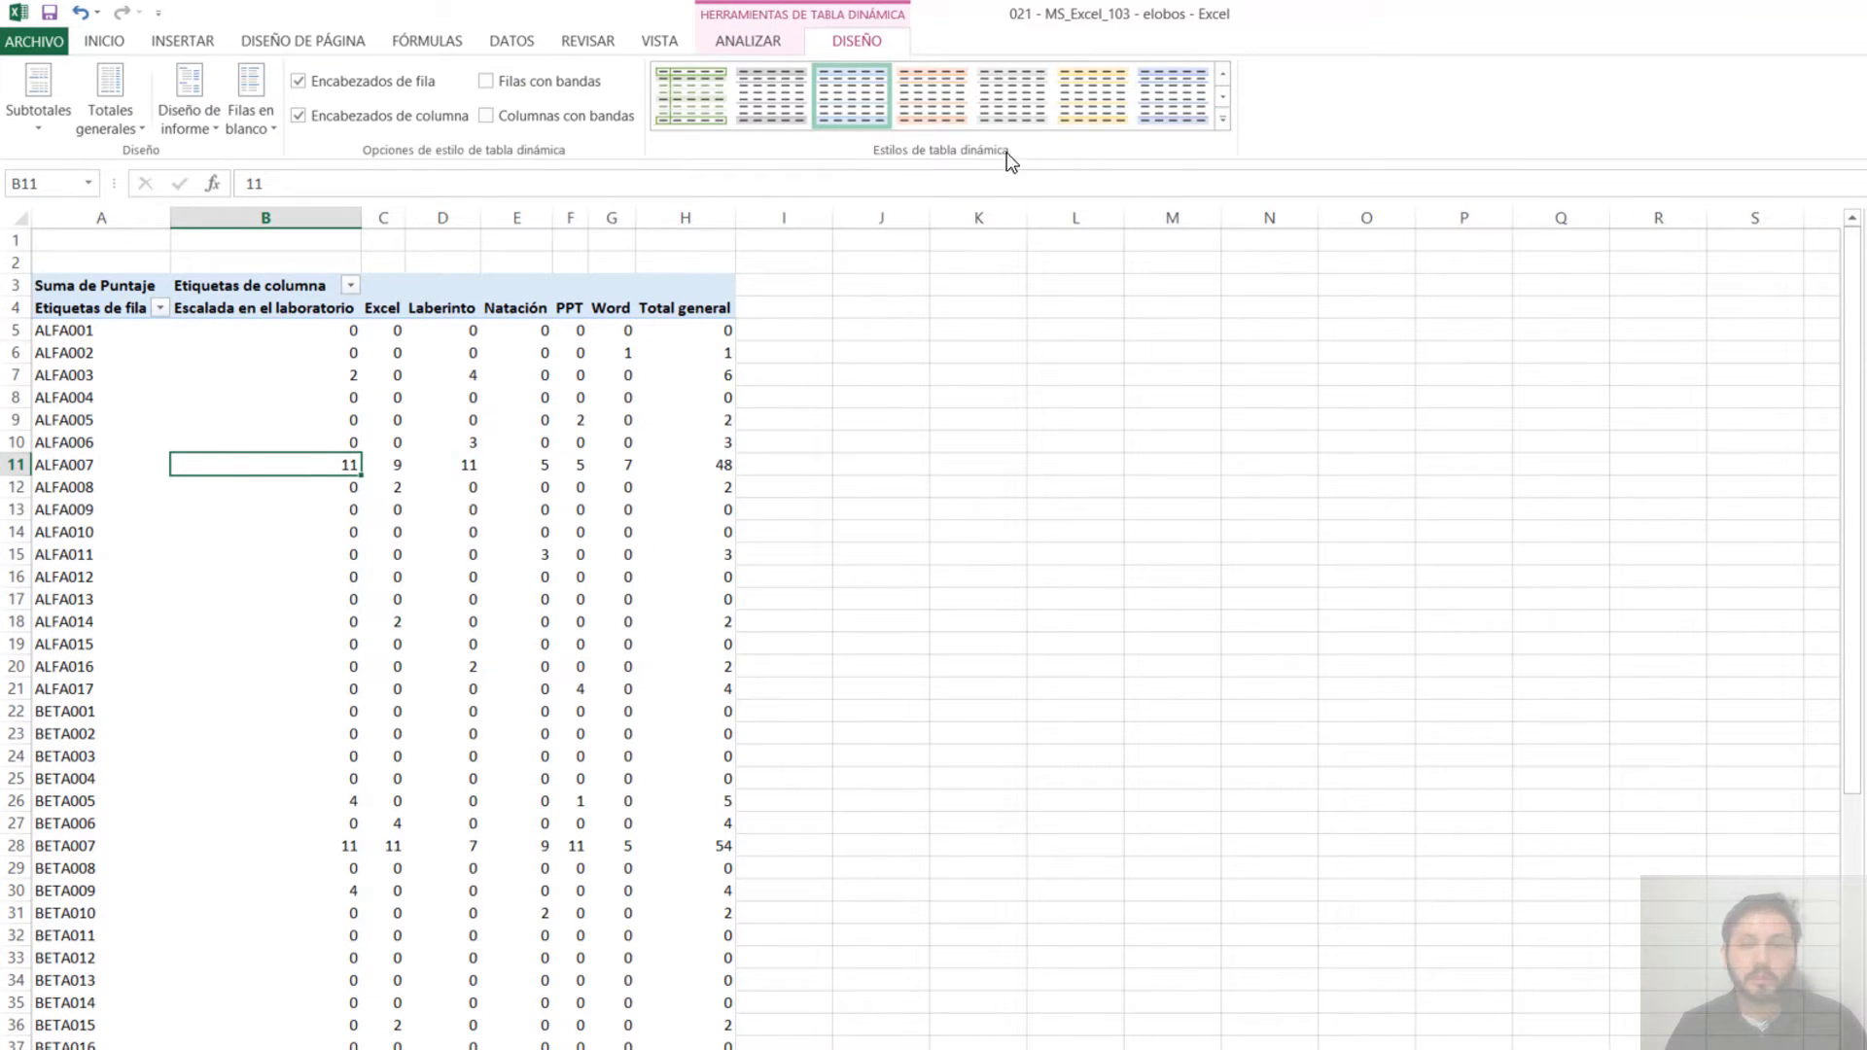
pyautogui.click(1223, 120)
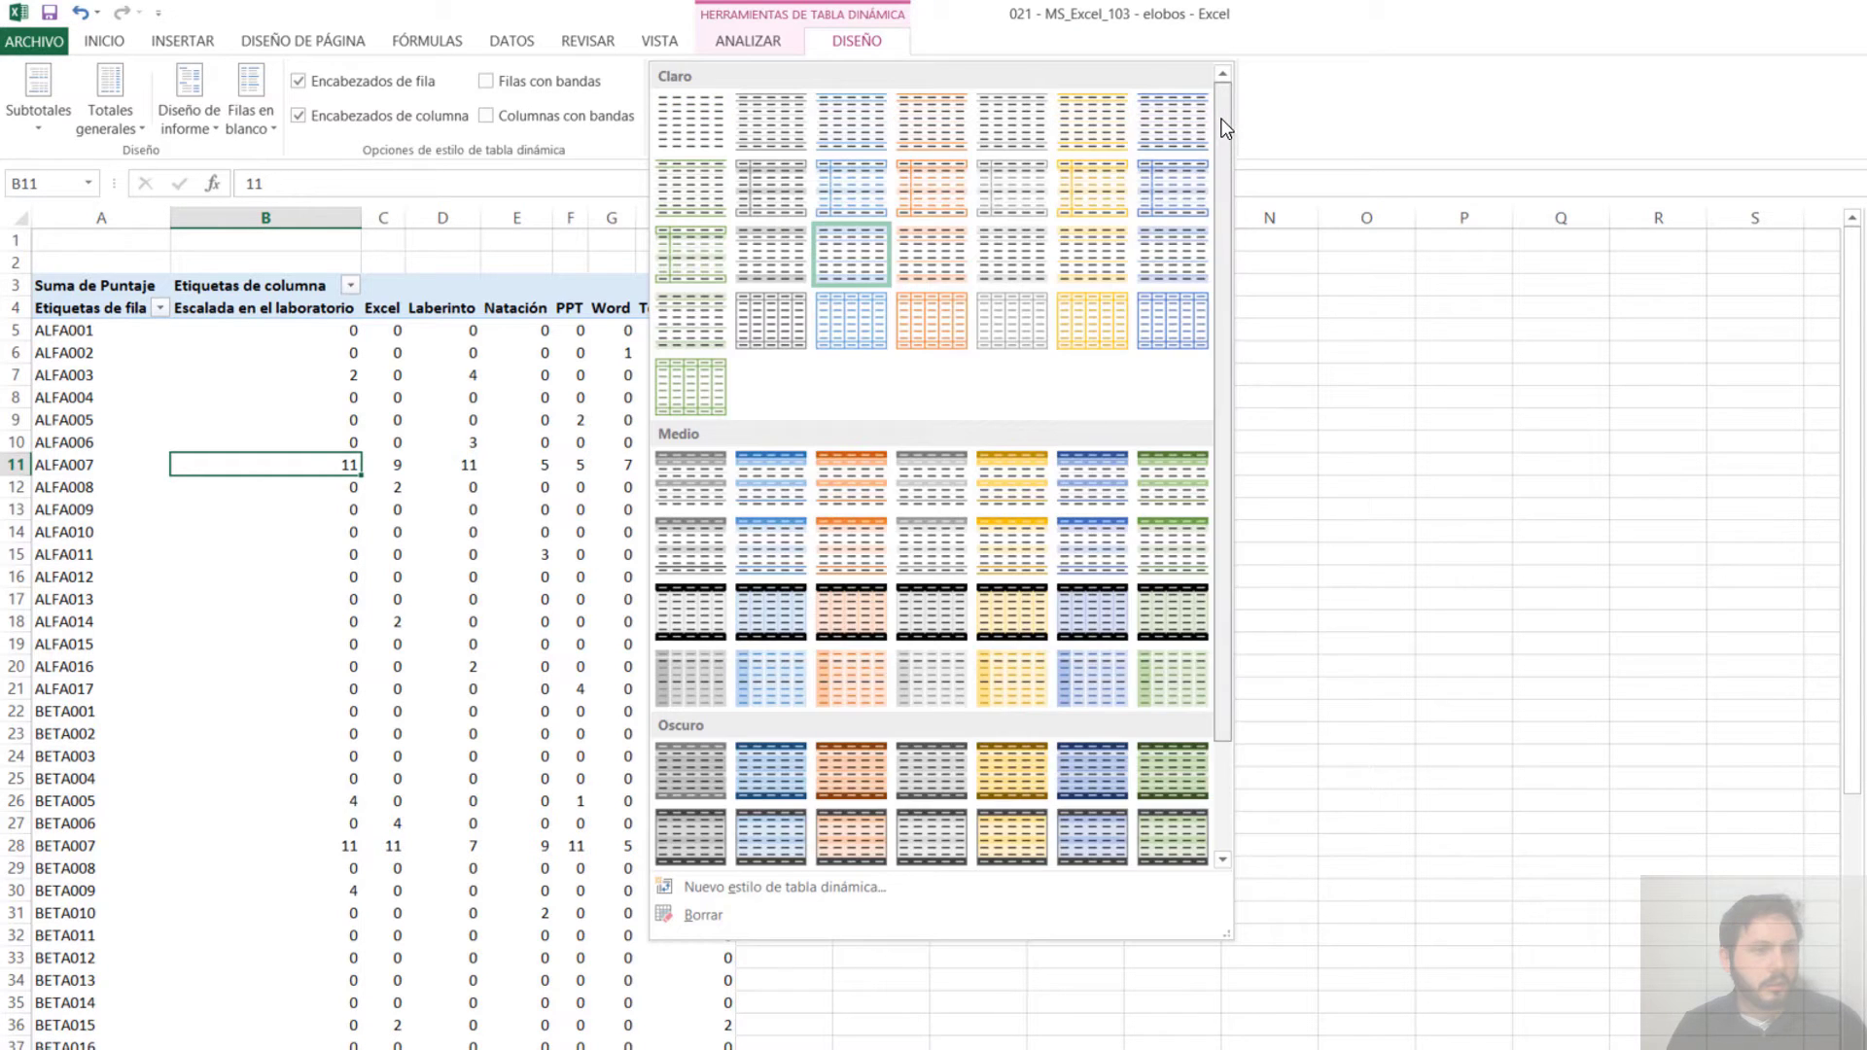
pyautogui.scroll(-2, 1231, 313)
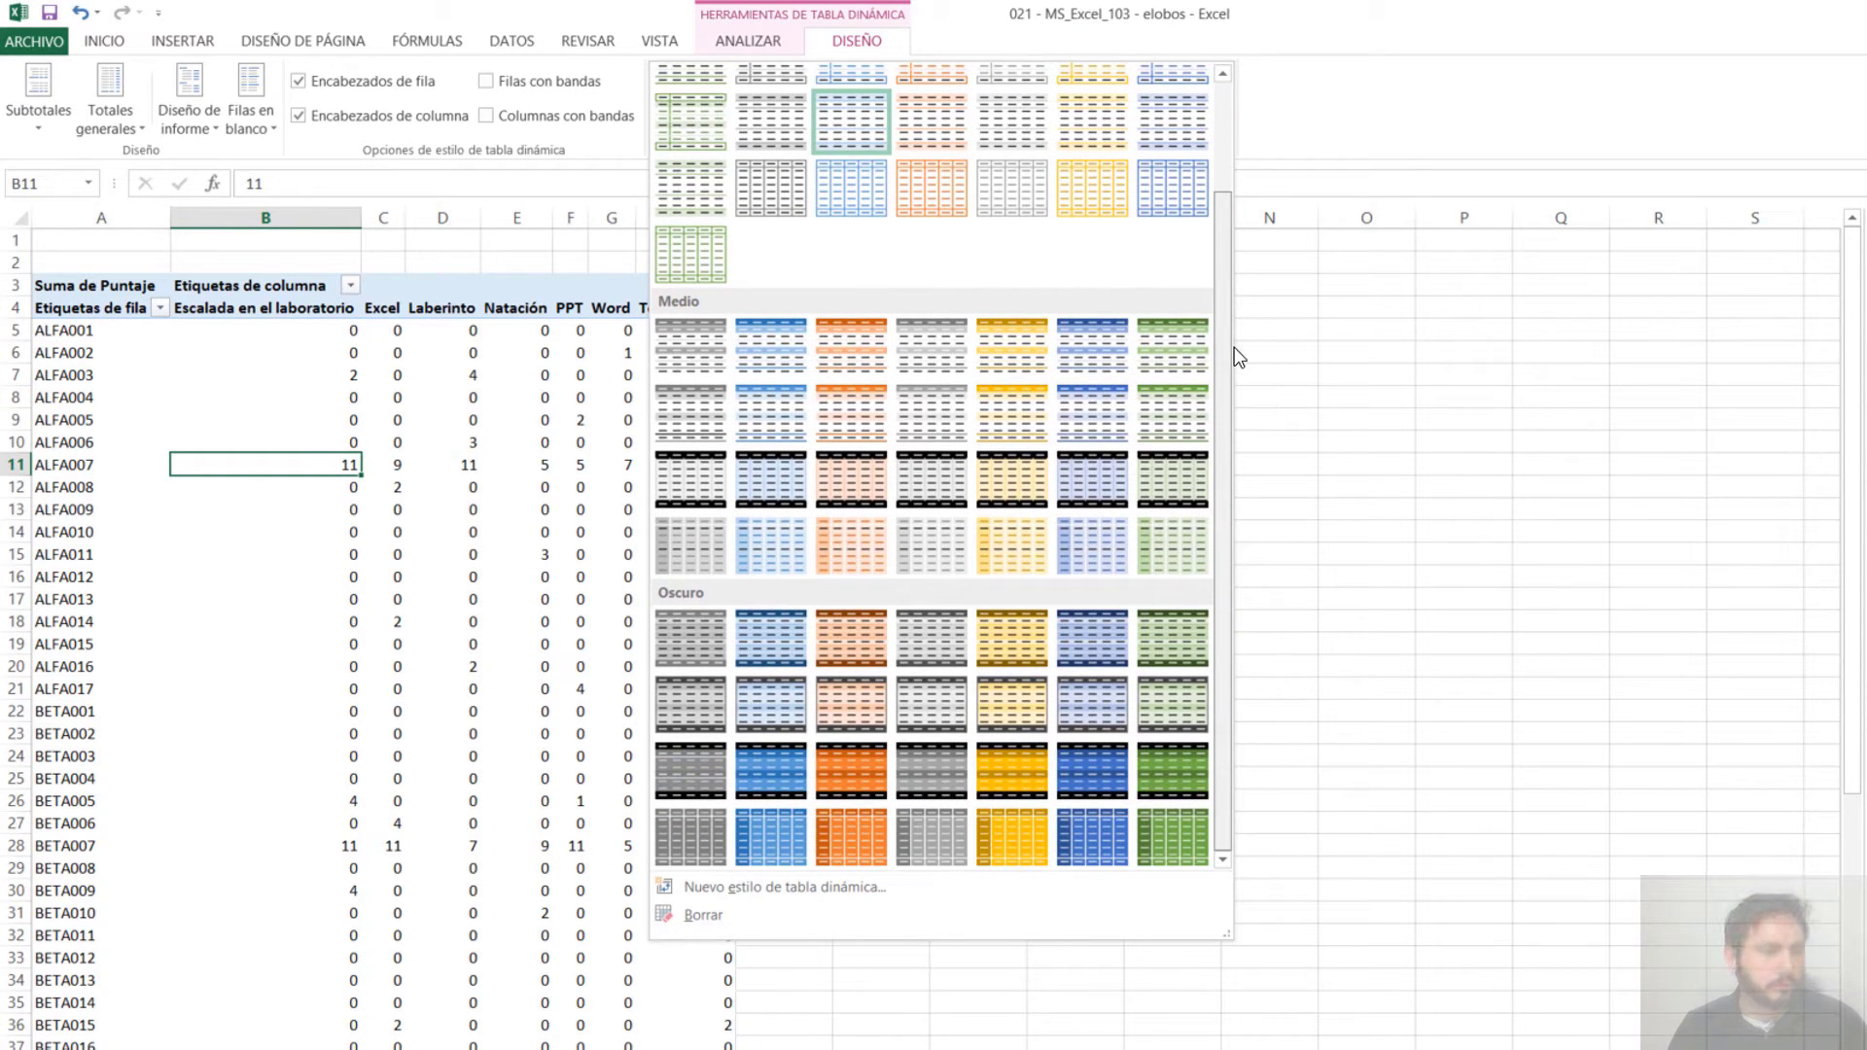
pyautogui.scroll(2, 1222, 155)
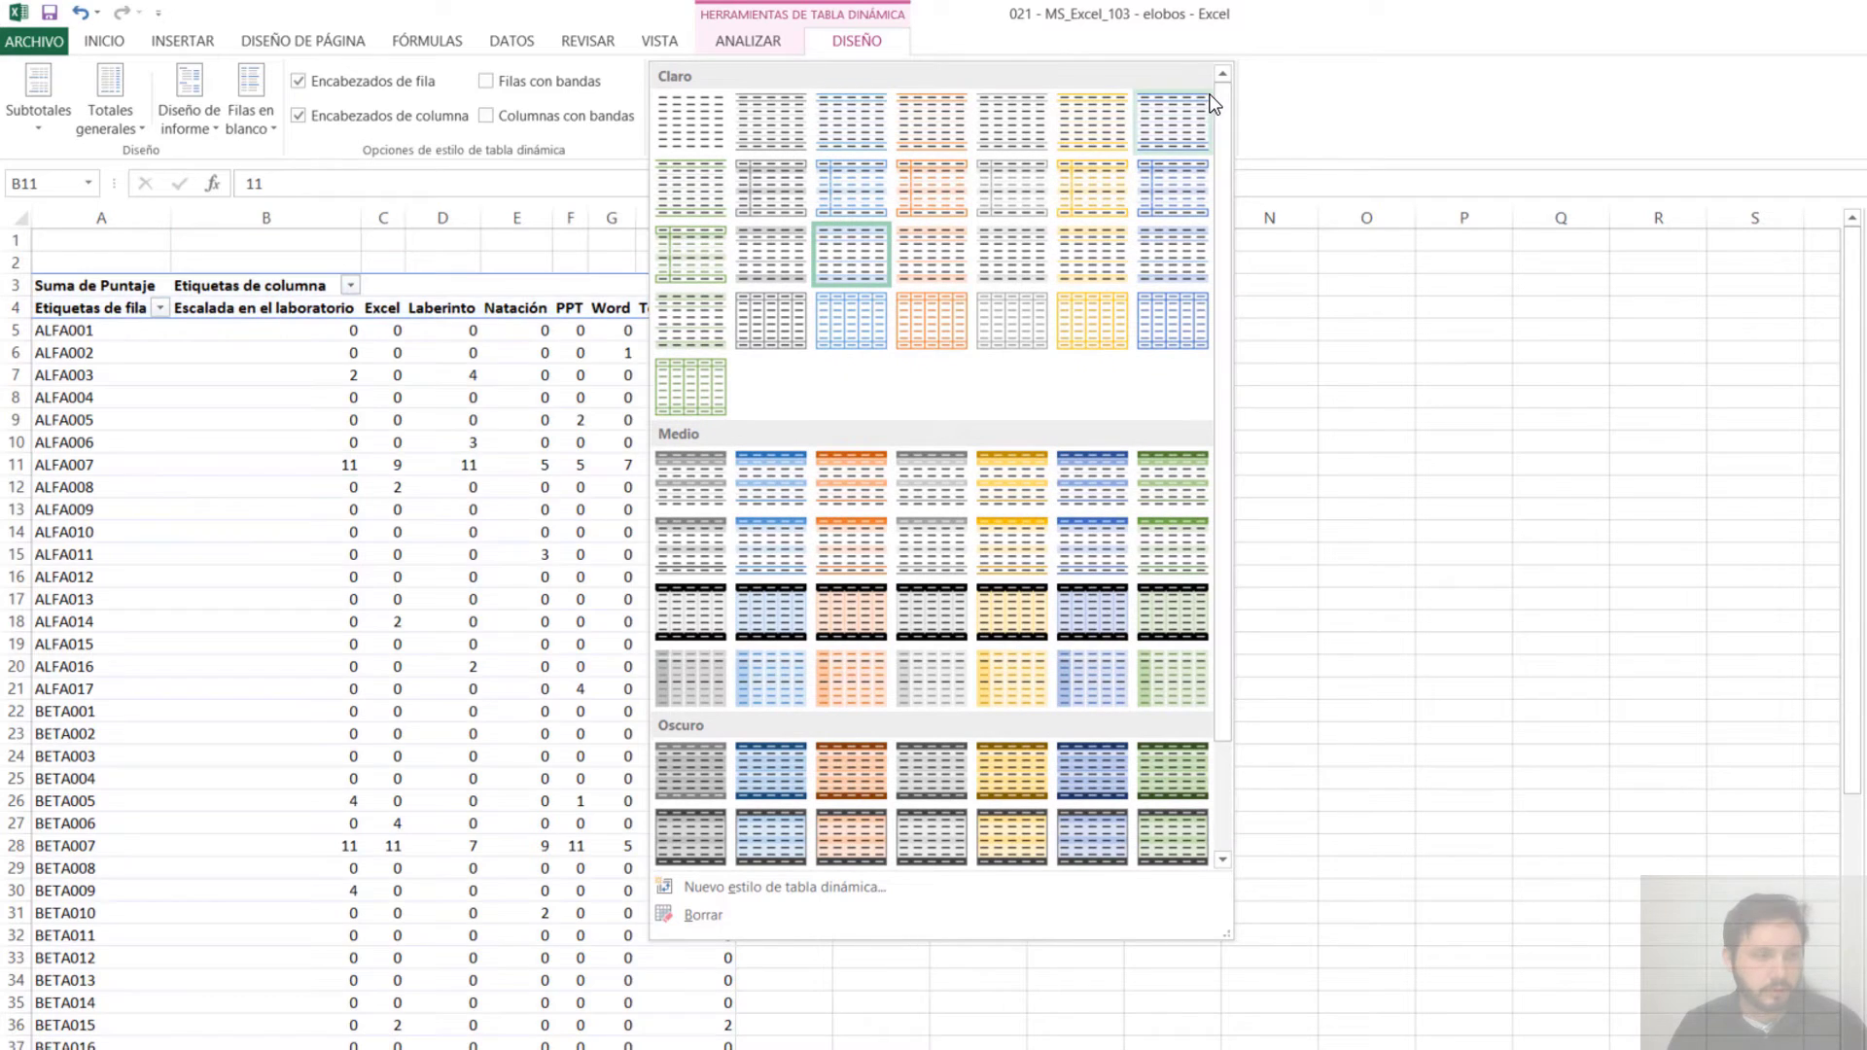
pyautogui.click(856, 550)
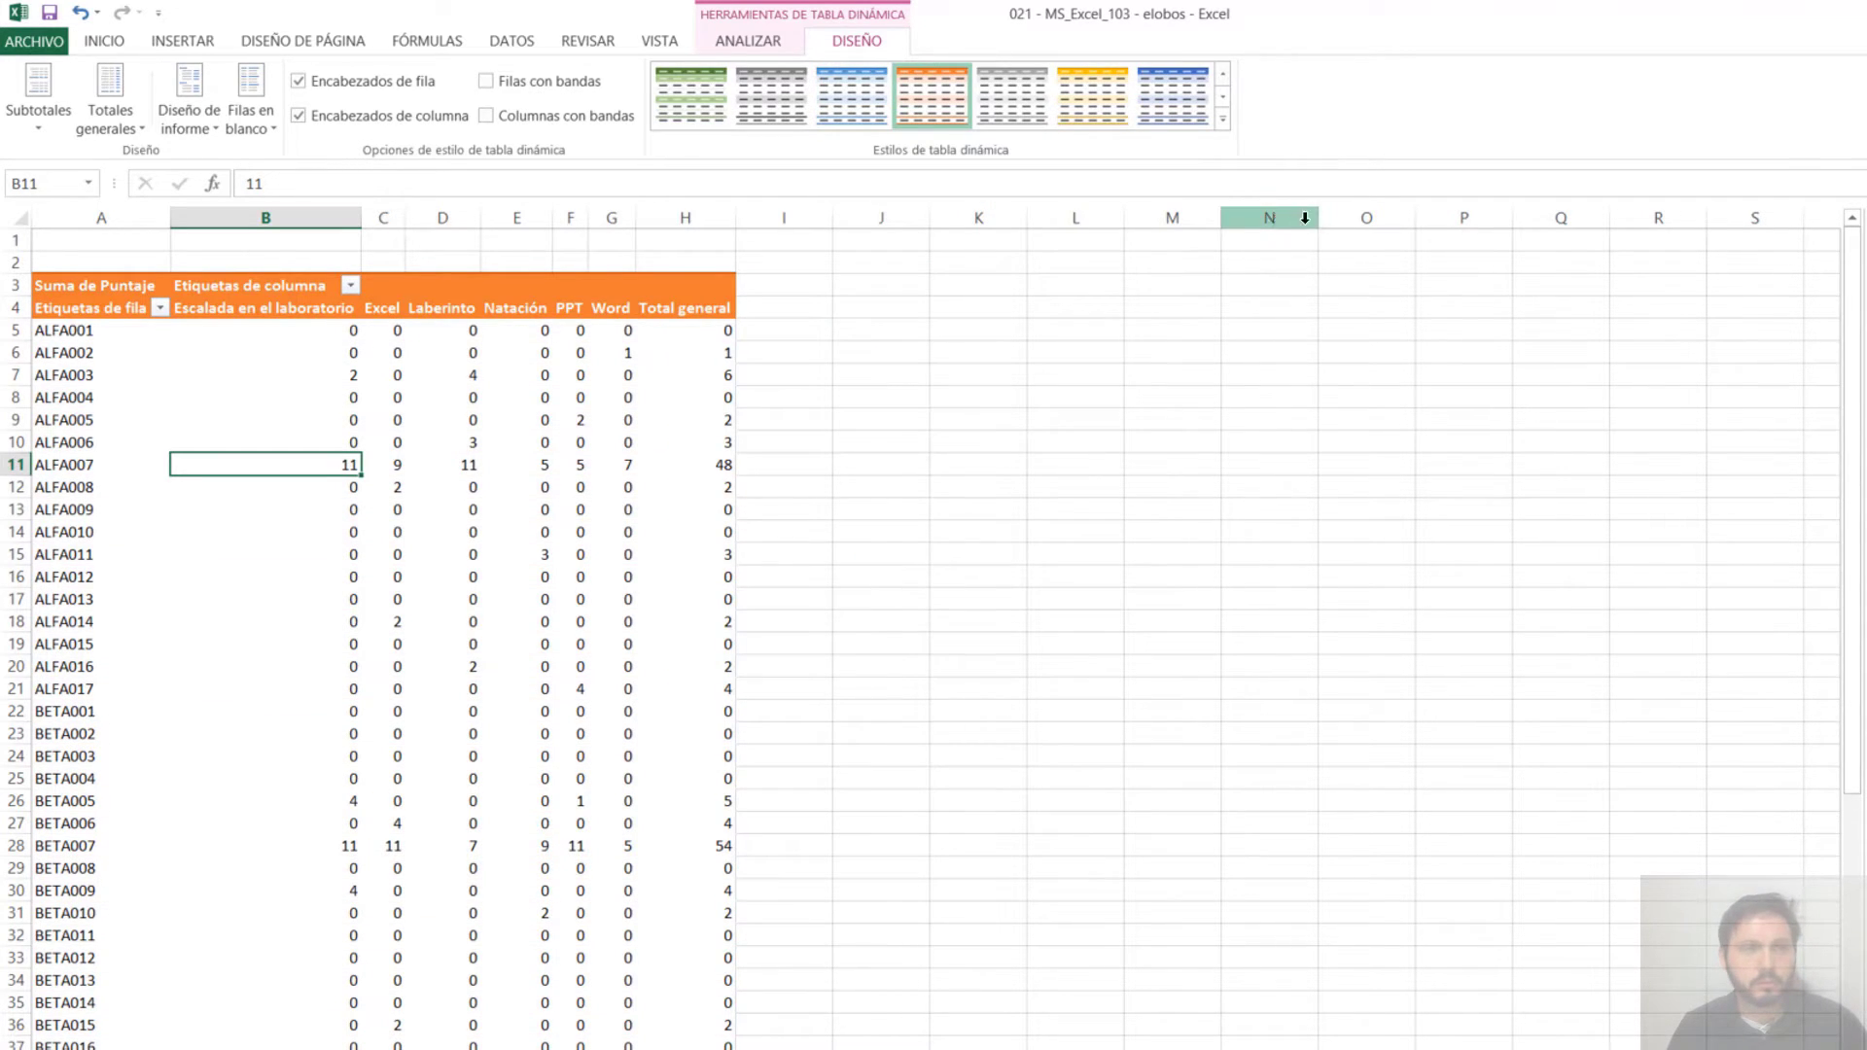
# Start a new pivot table style and look through its table elements down to Segunda franja de columnas
pyautogui.click(1222, 118)
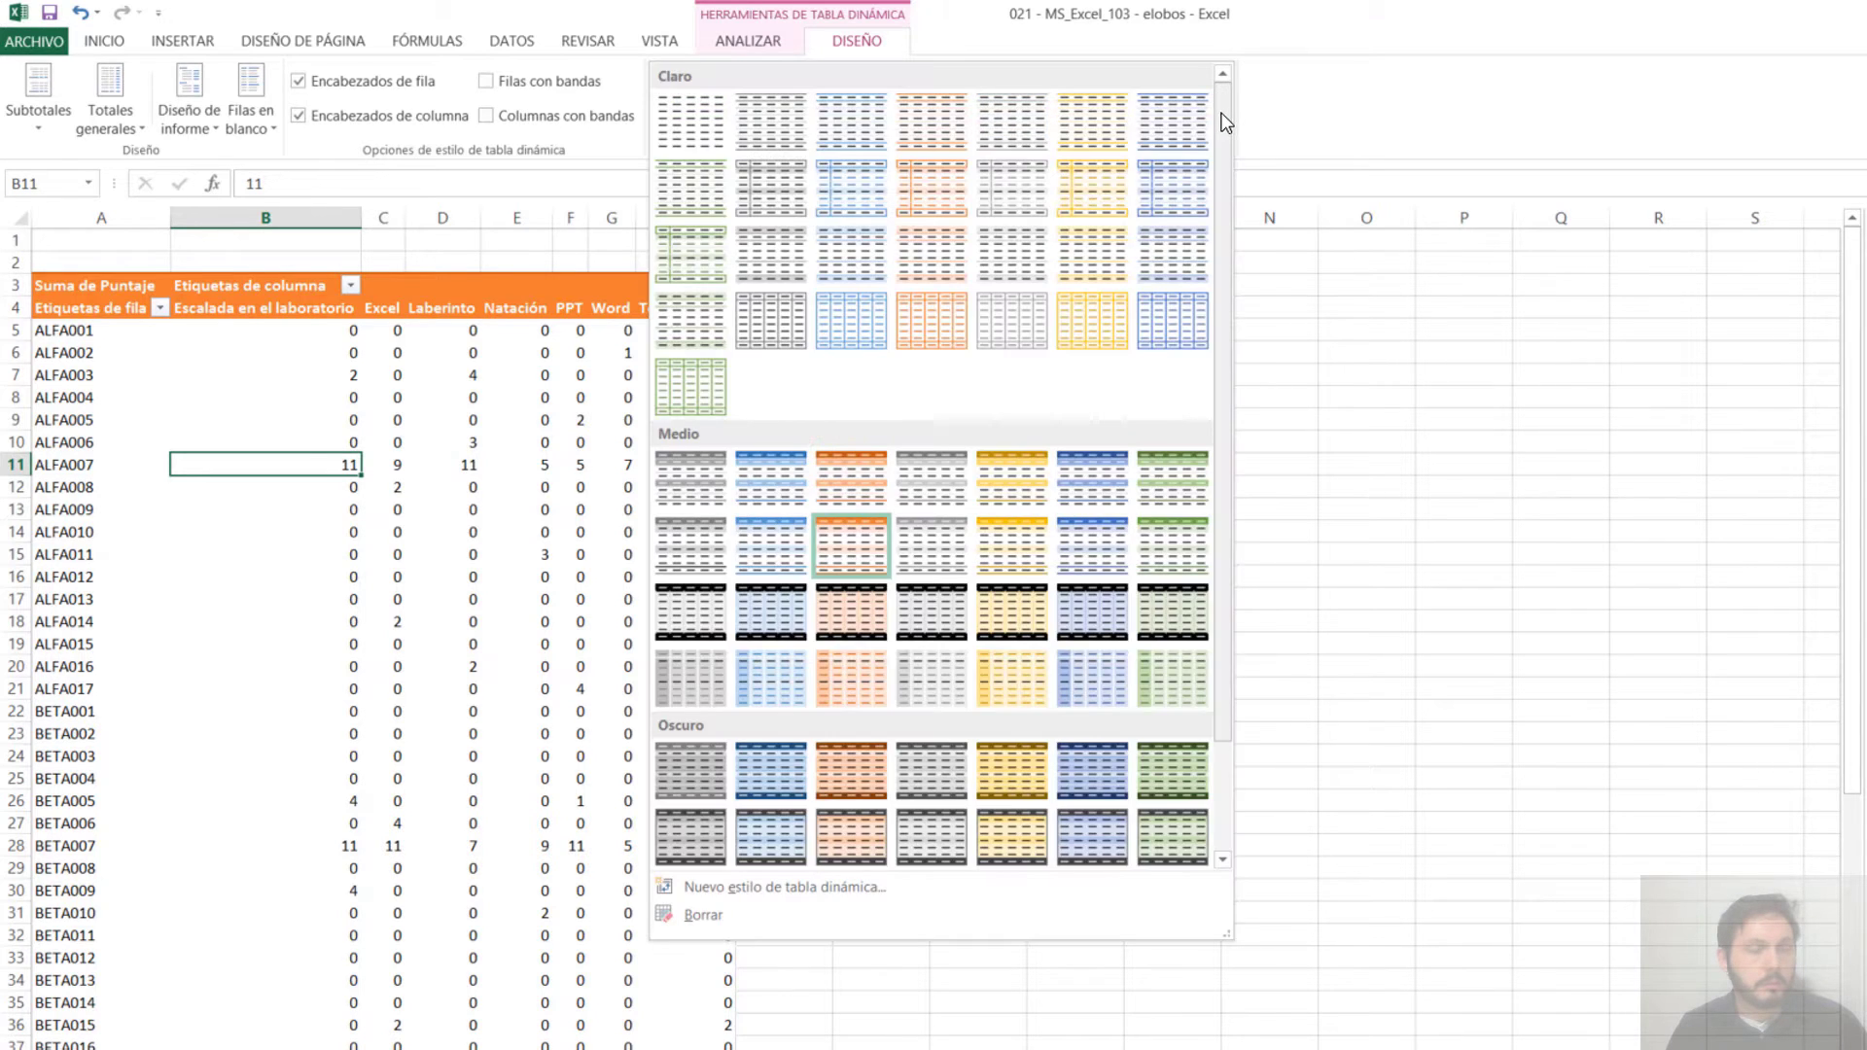
pyautogui.scroll(-2, 936, 756)
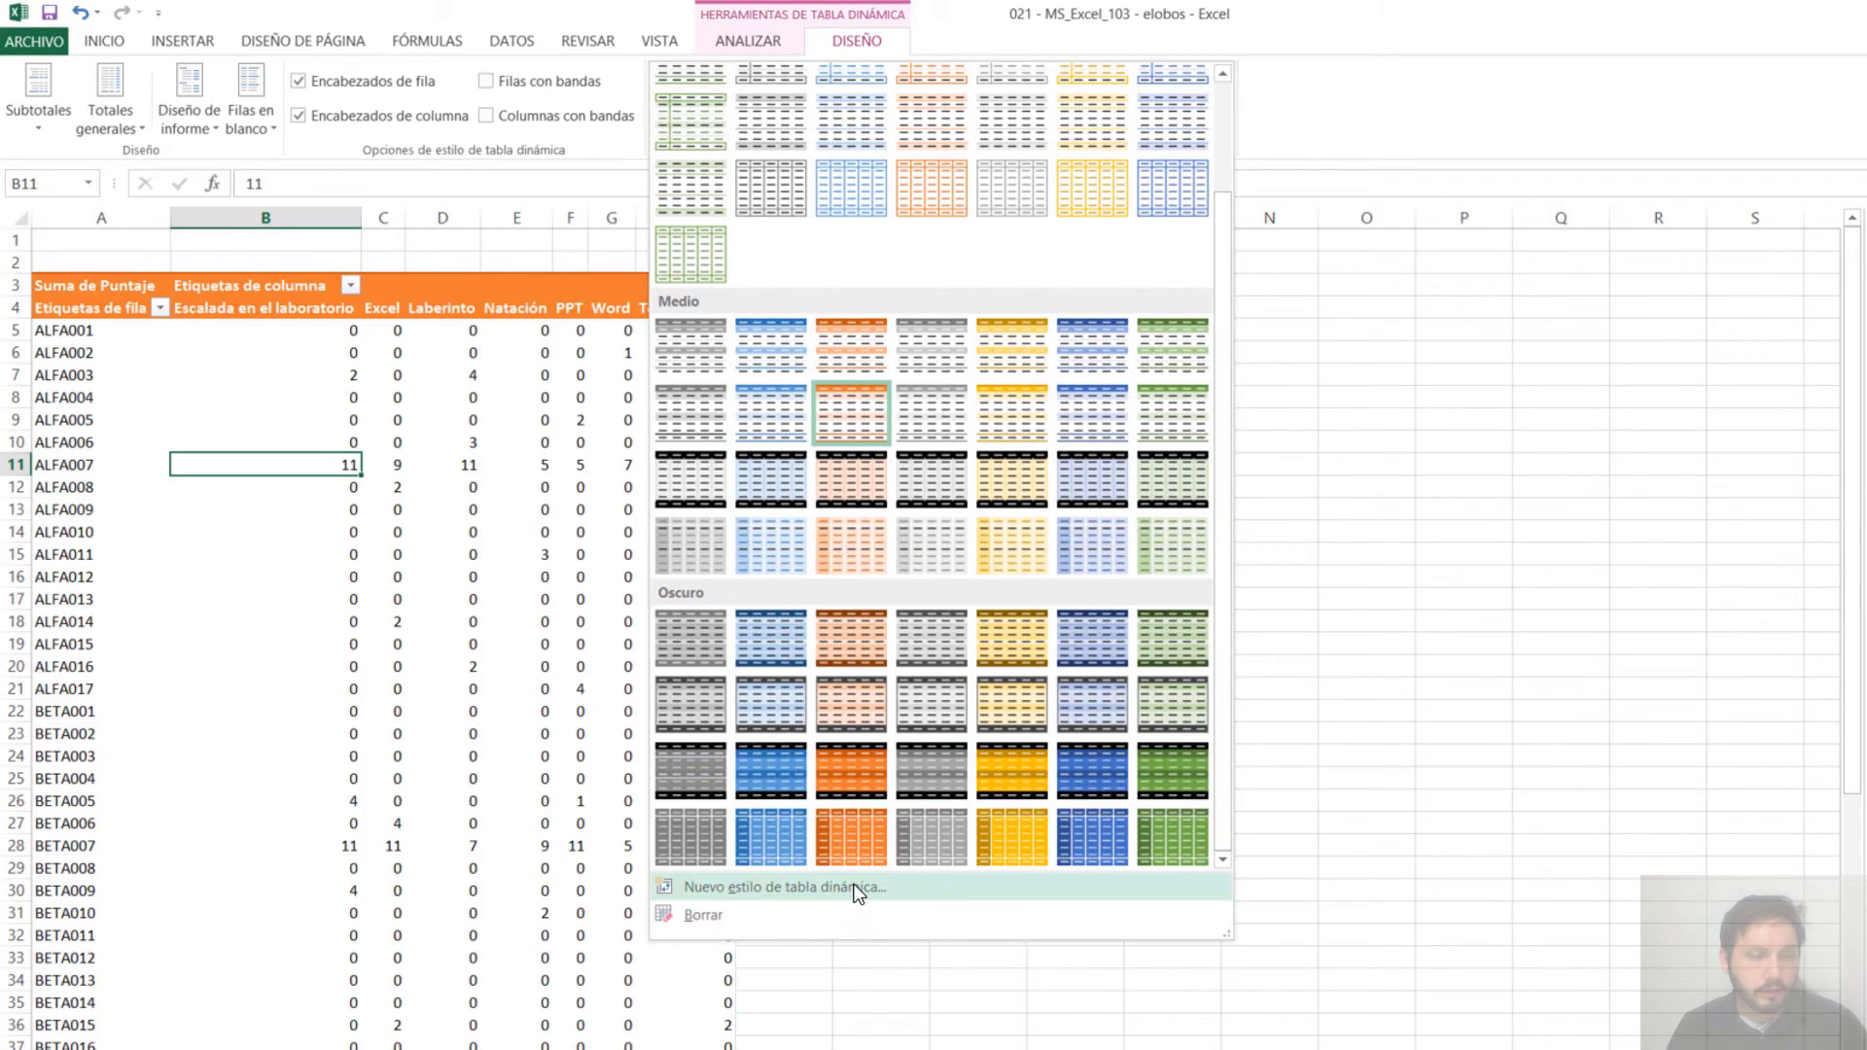
pyautogui.click(855, 886)
pyautogui.moveTo(982, 321); pyautogui.dragTo(1211, 322)
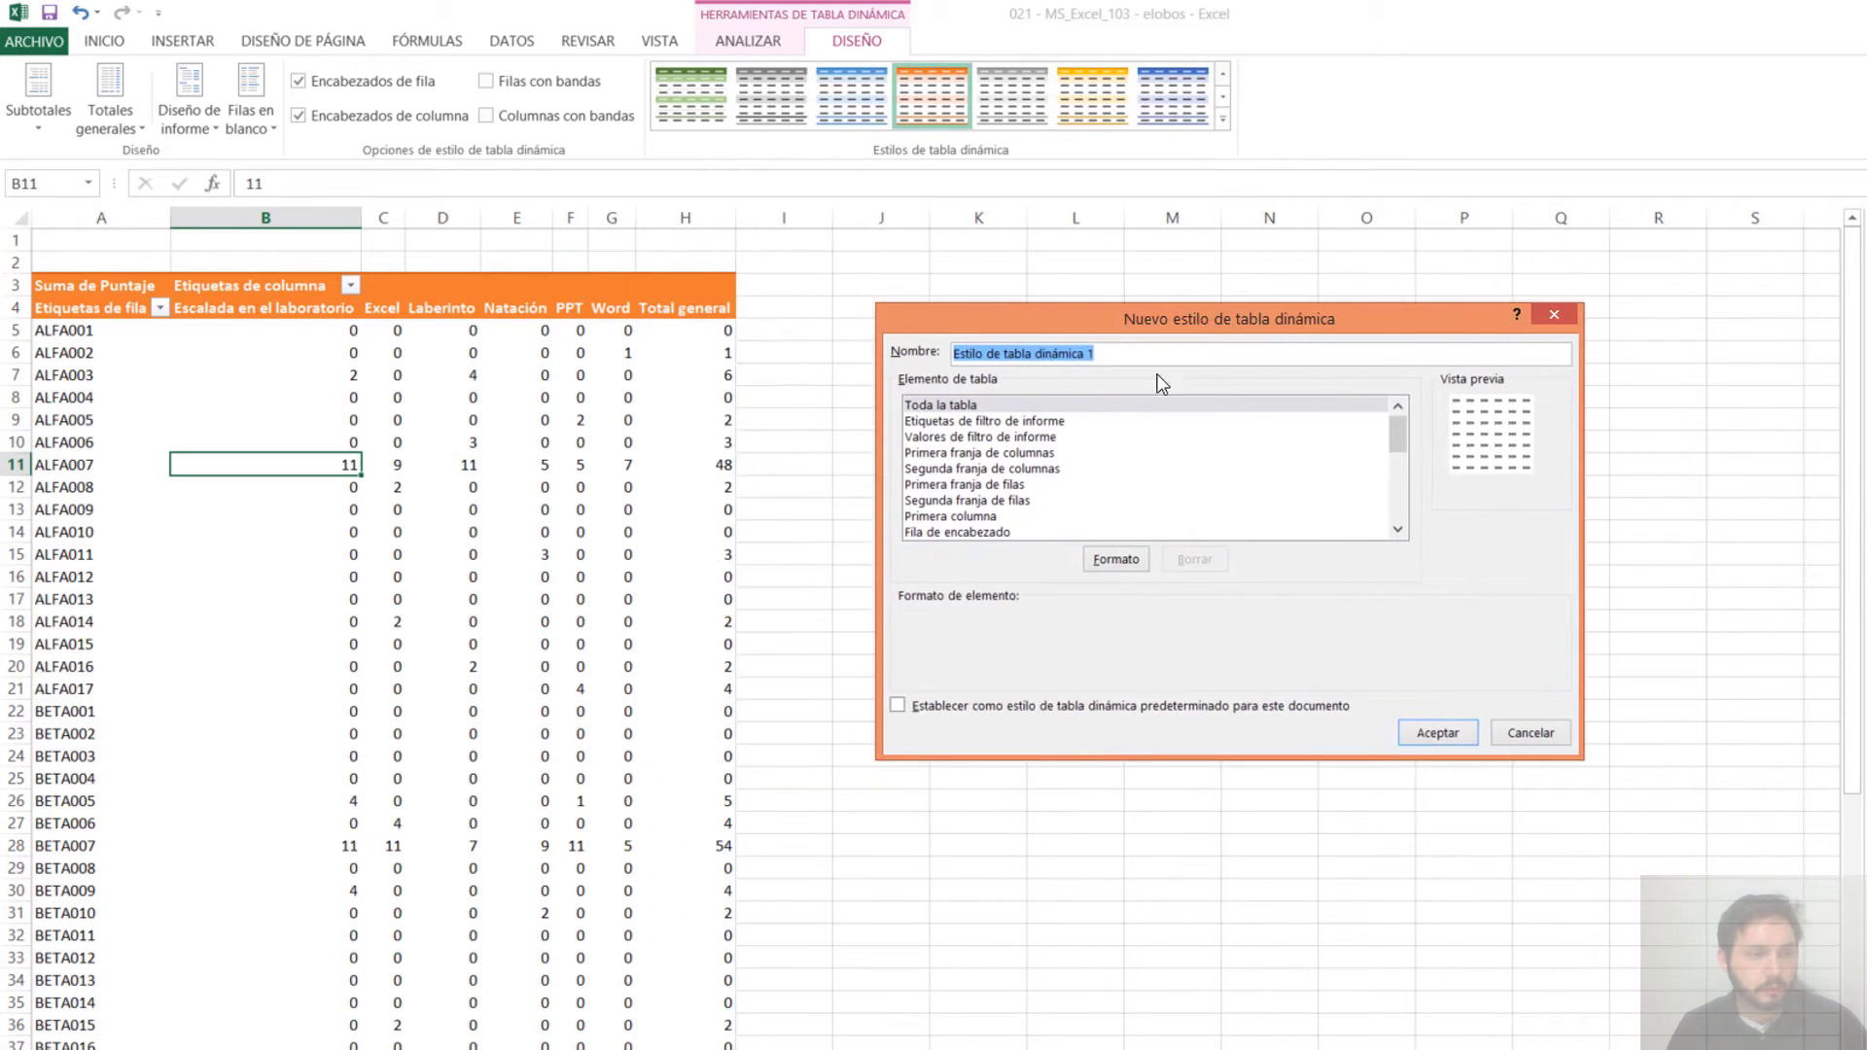
pyautogui.click(1109, 405)
pyautogui.click(1101, 436)
pyautogui.click(1105, 470)
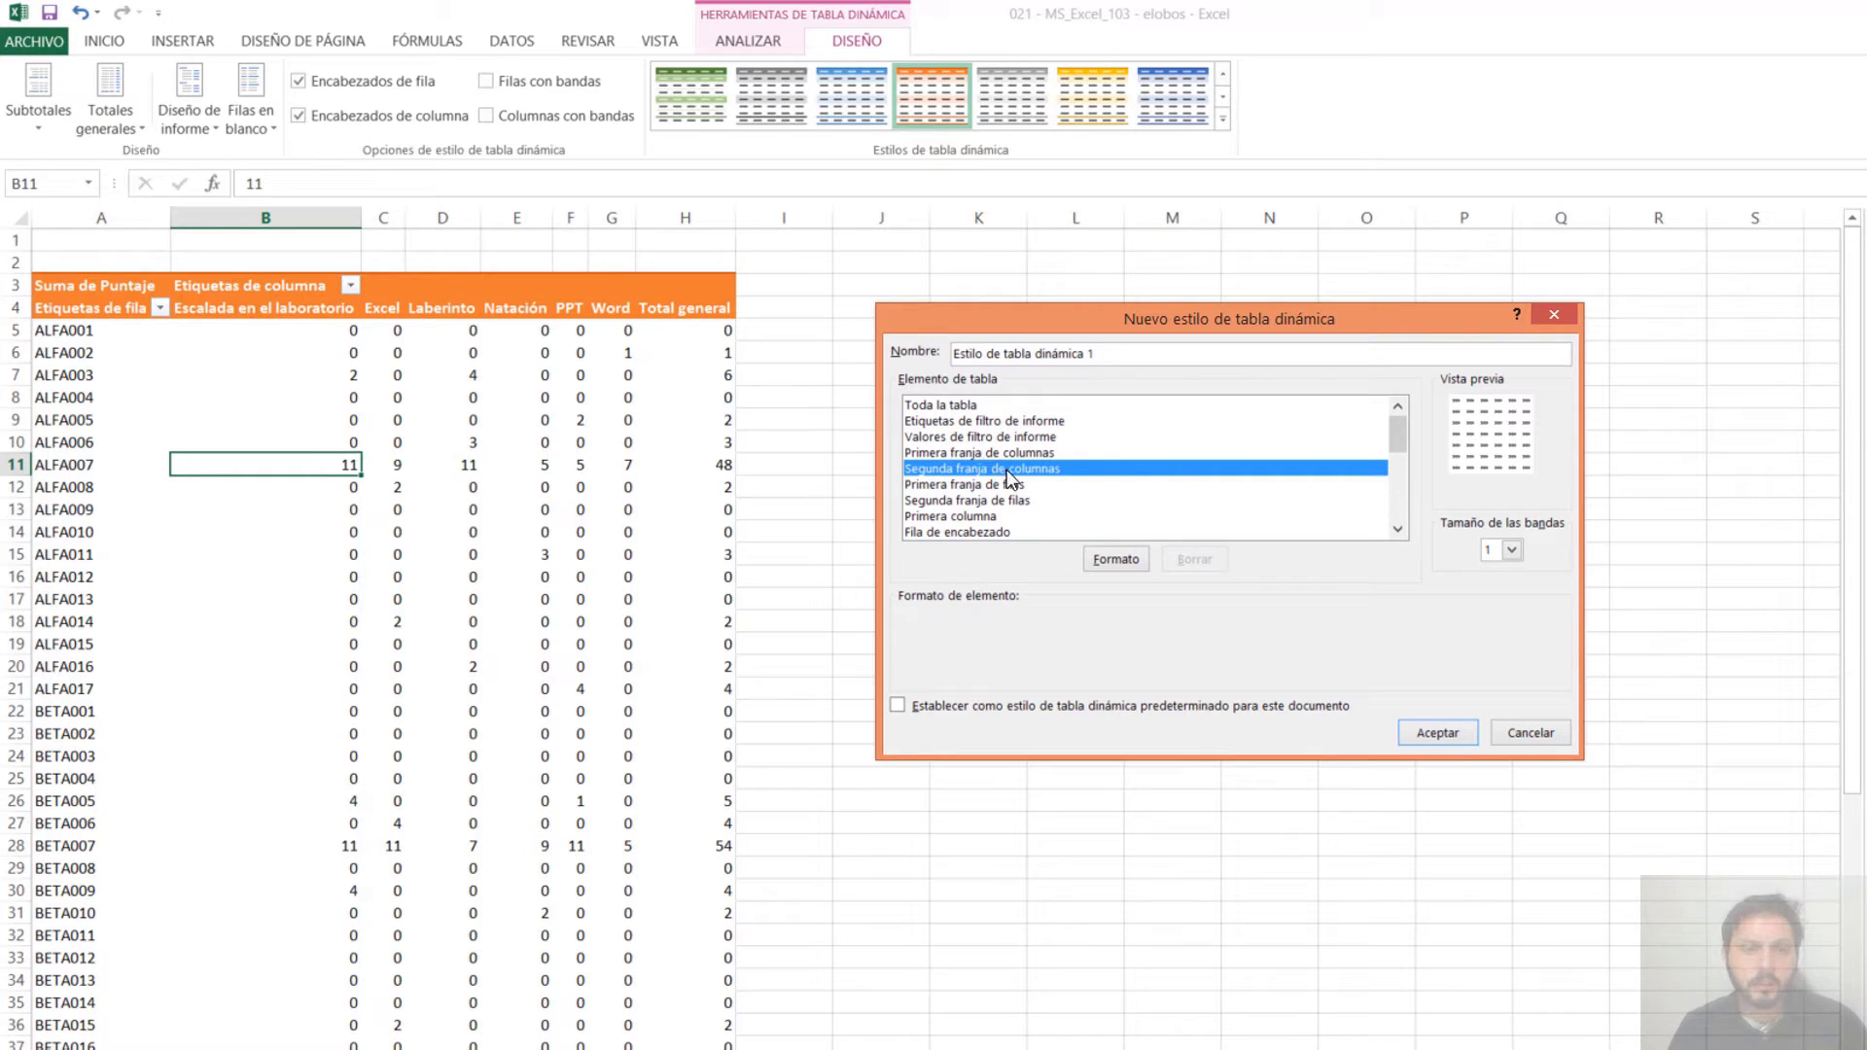
# Examine the font, border and fill formatting options for Segunda franja de columnas, and discard the new style
pyautogui.click(1115, 559)
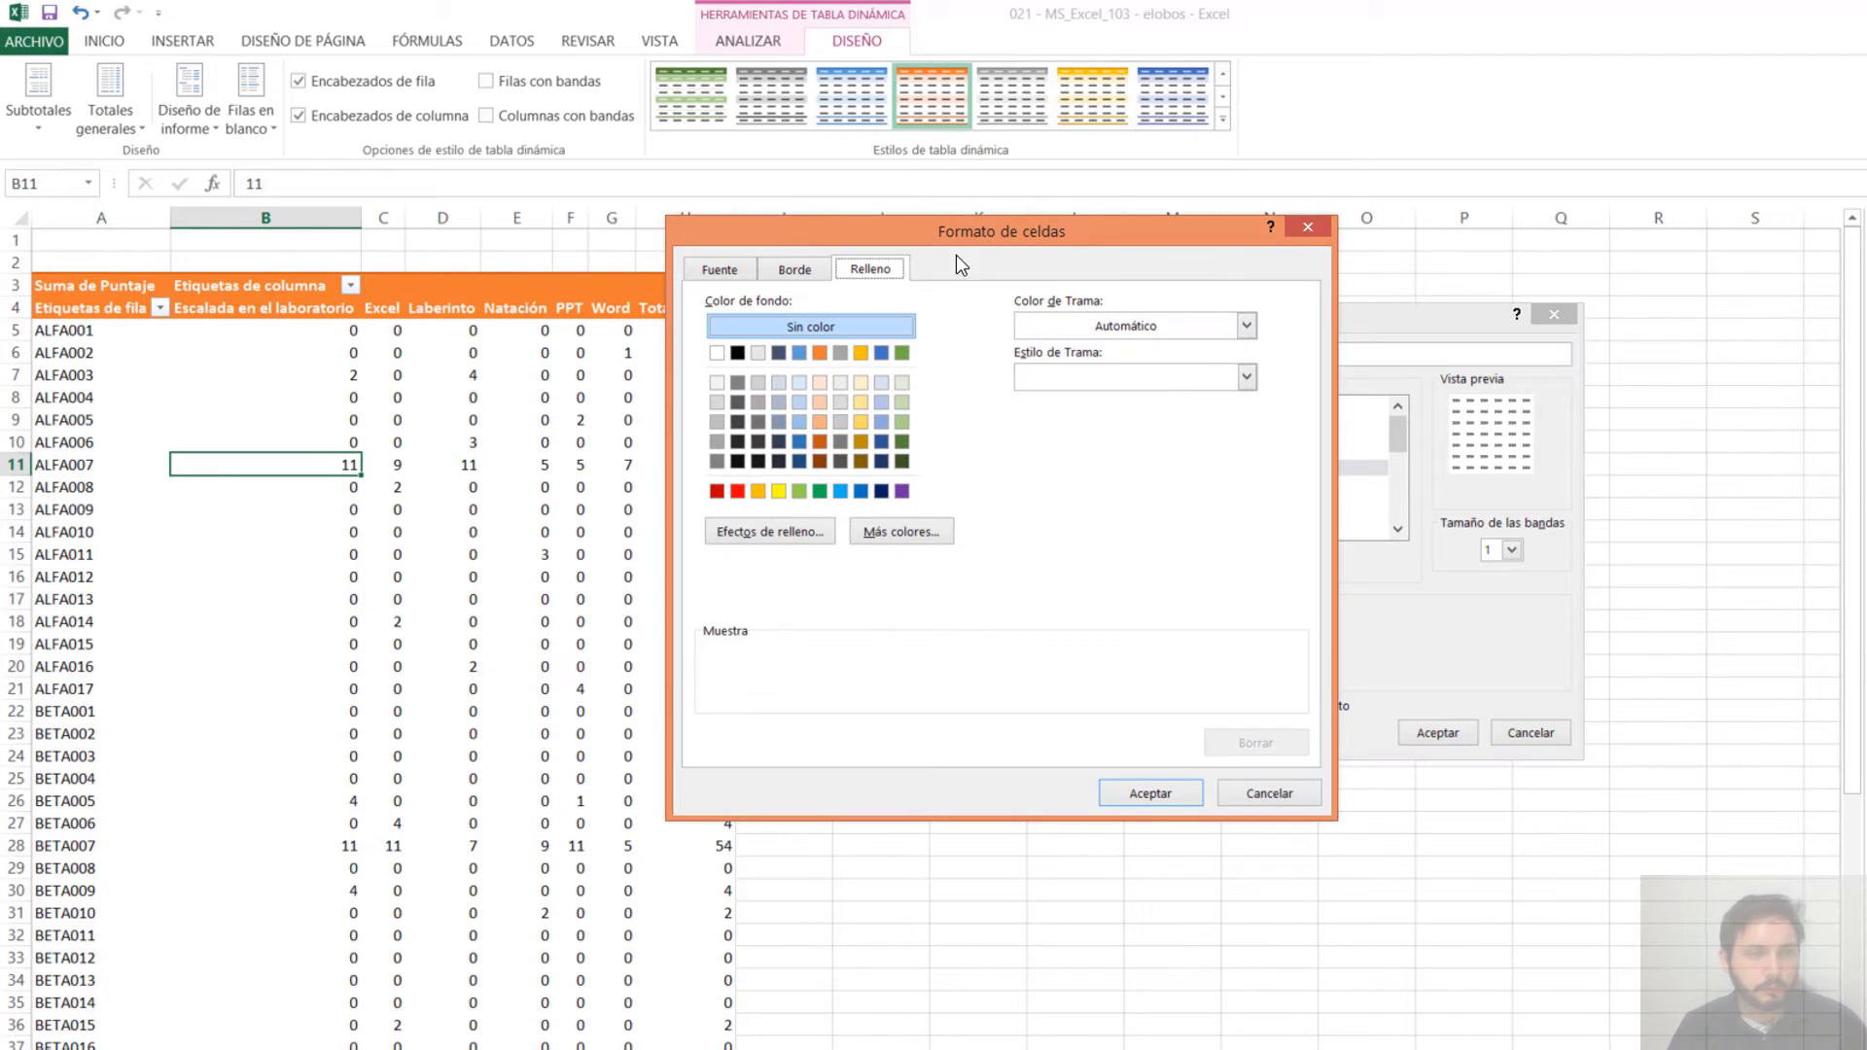
pyautogui.moveTo(1114, 243); pyautogui.dragTo(1459, 420)
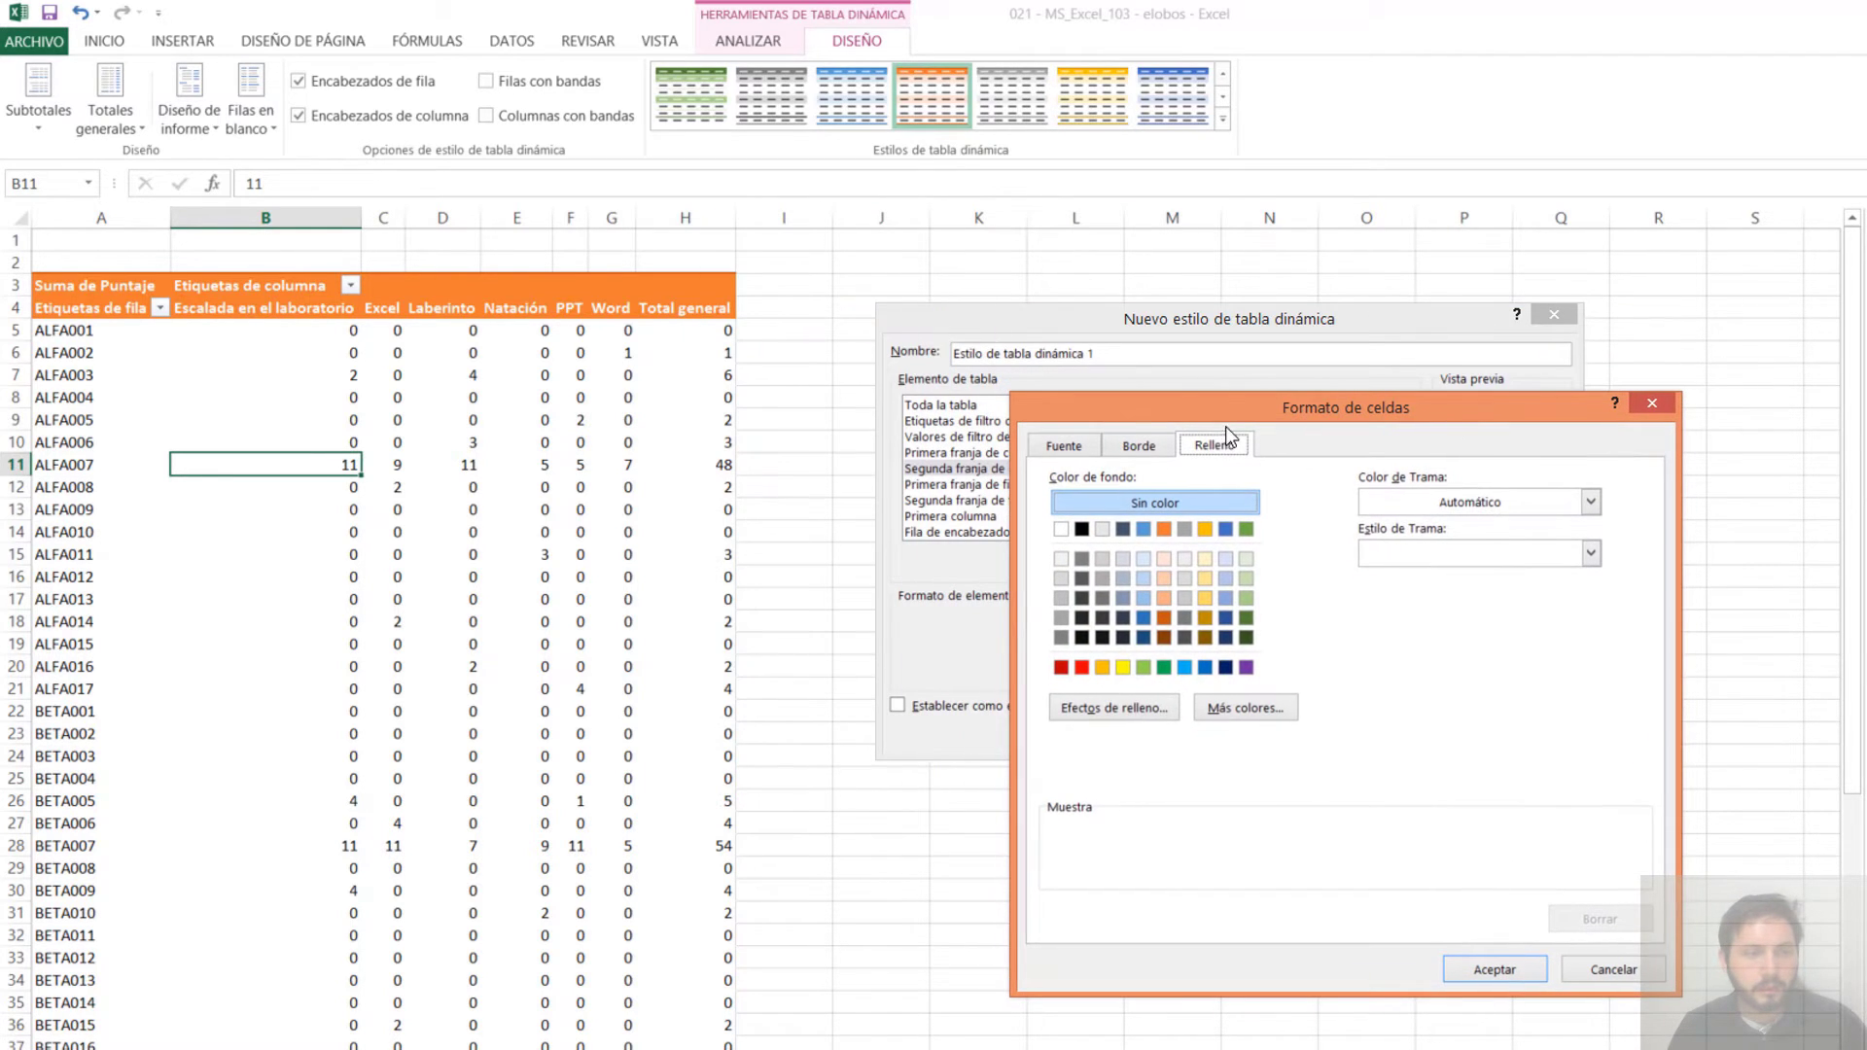
pyautogui.click(1061, 449)
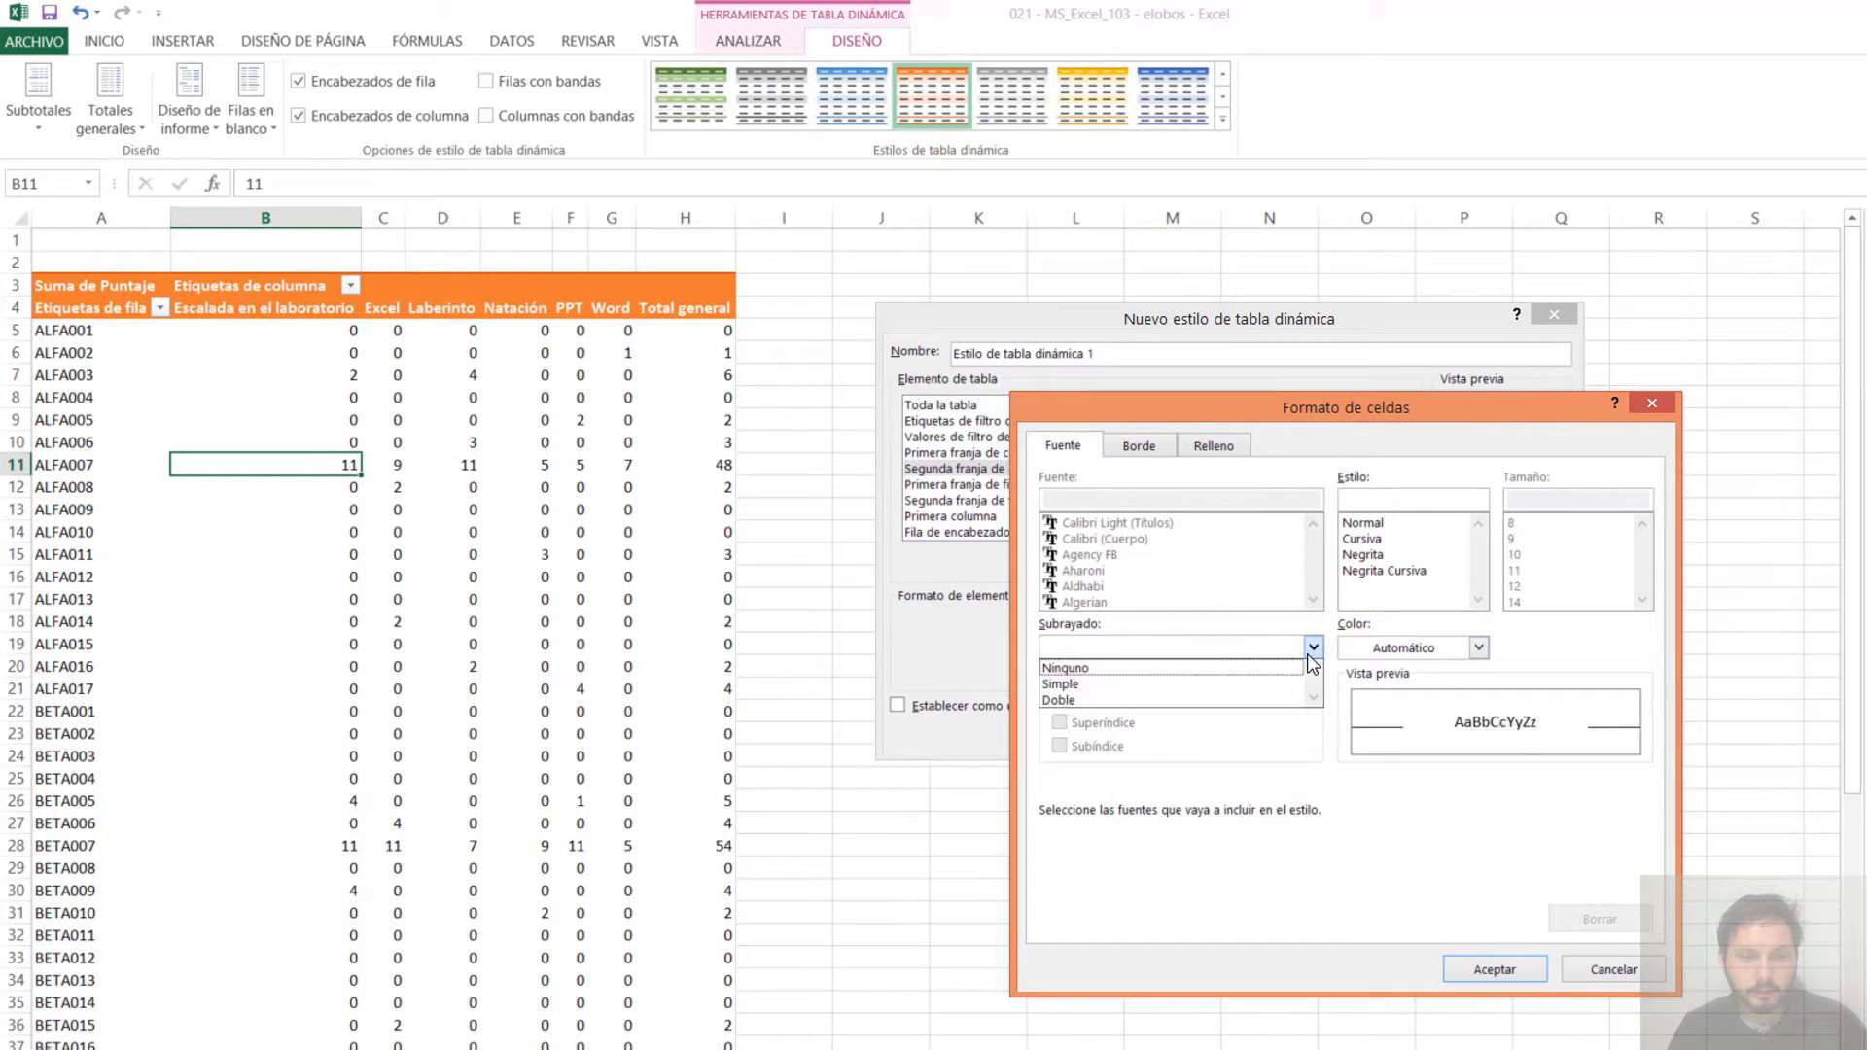
pyautogui.click(1393, 652)
pyautogui.click(1161, 449)
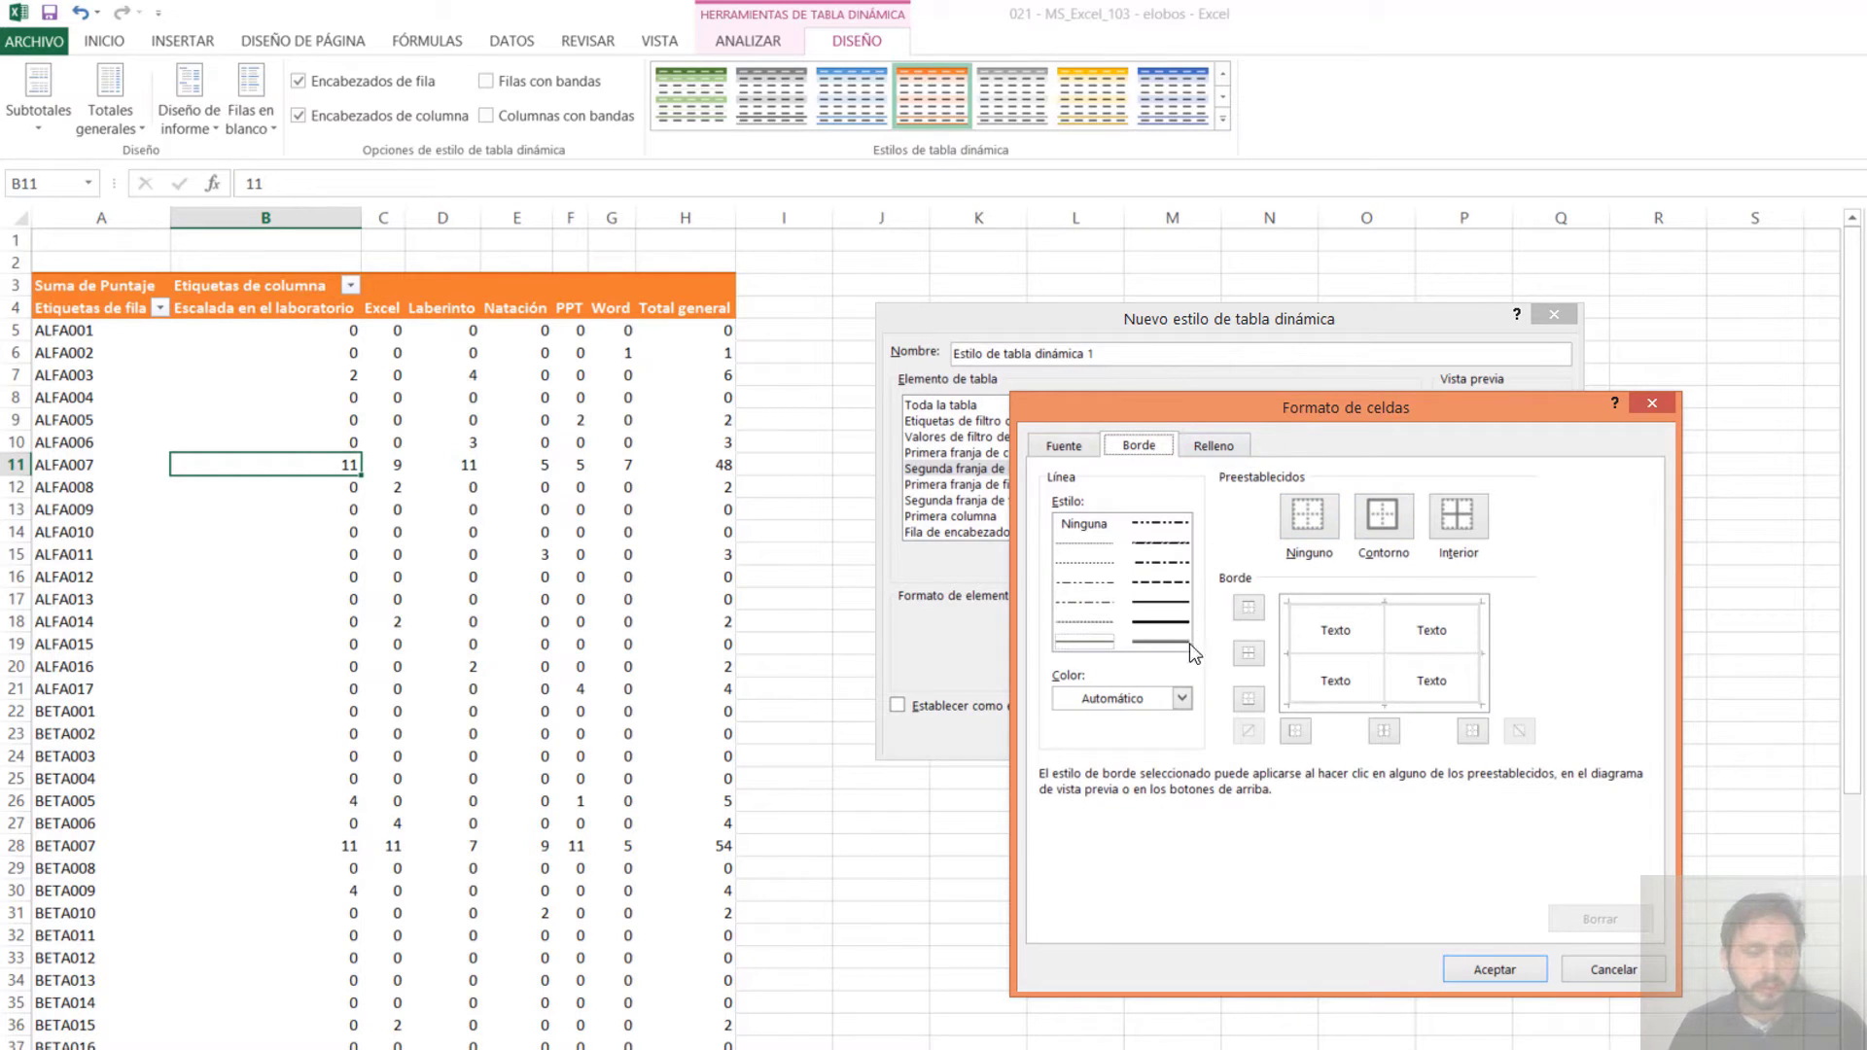
pyautogui.click(1181, 699)
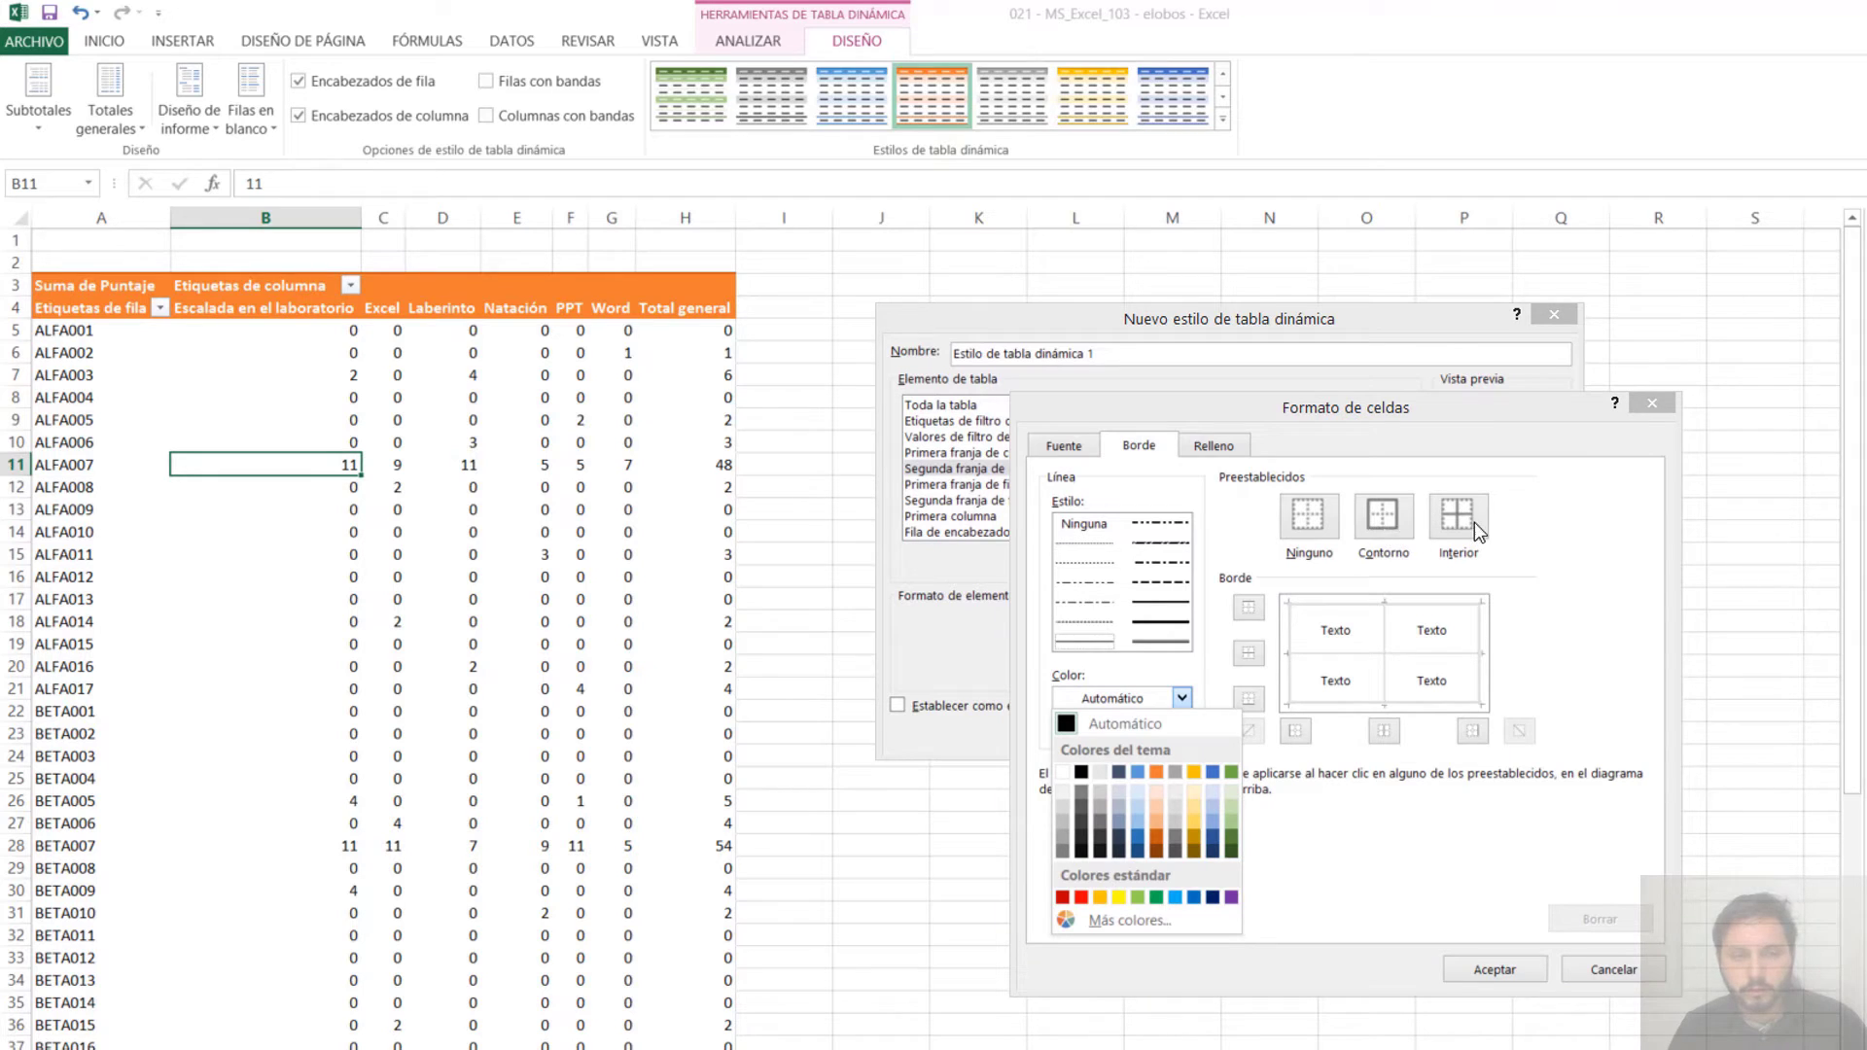
pyautogui.click(1201, 440)
pyautogui.click(1215, 445)
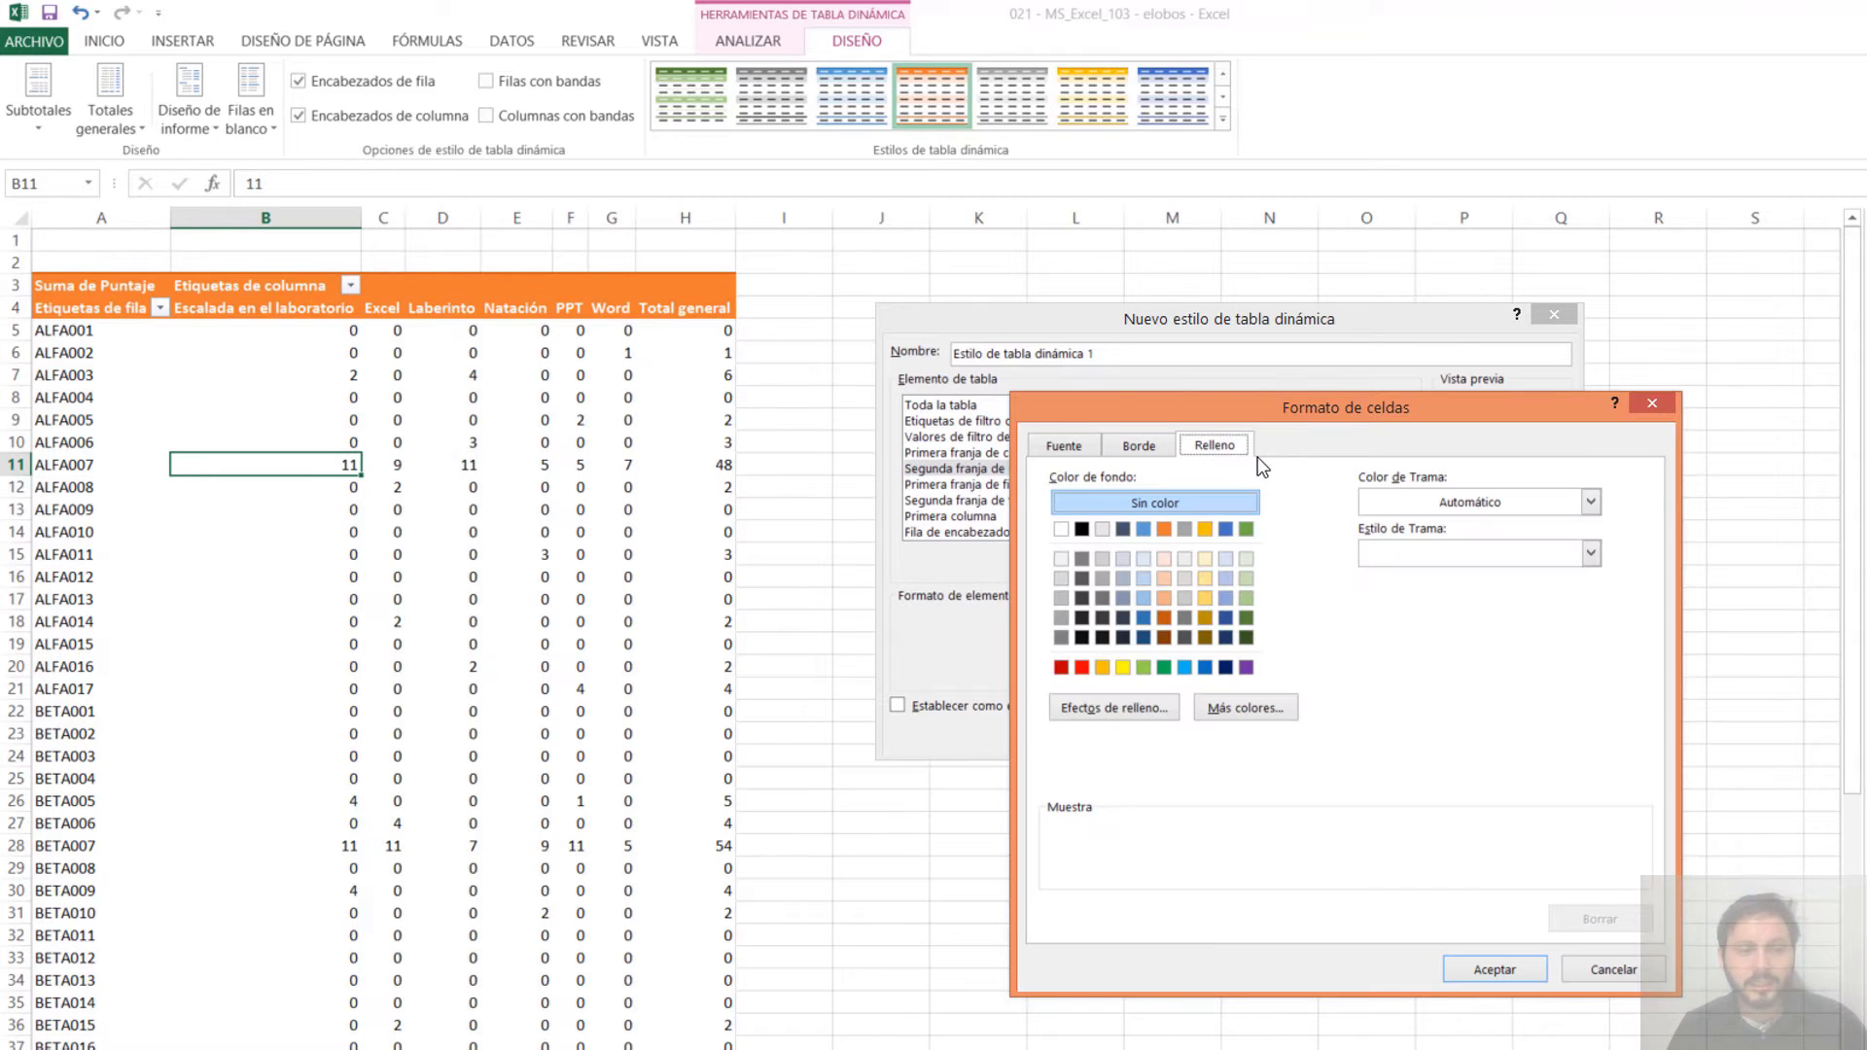
pyautogui.click(1604, 967)
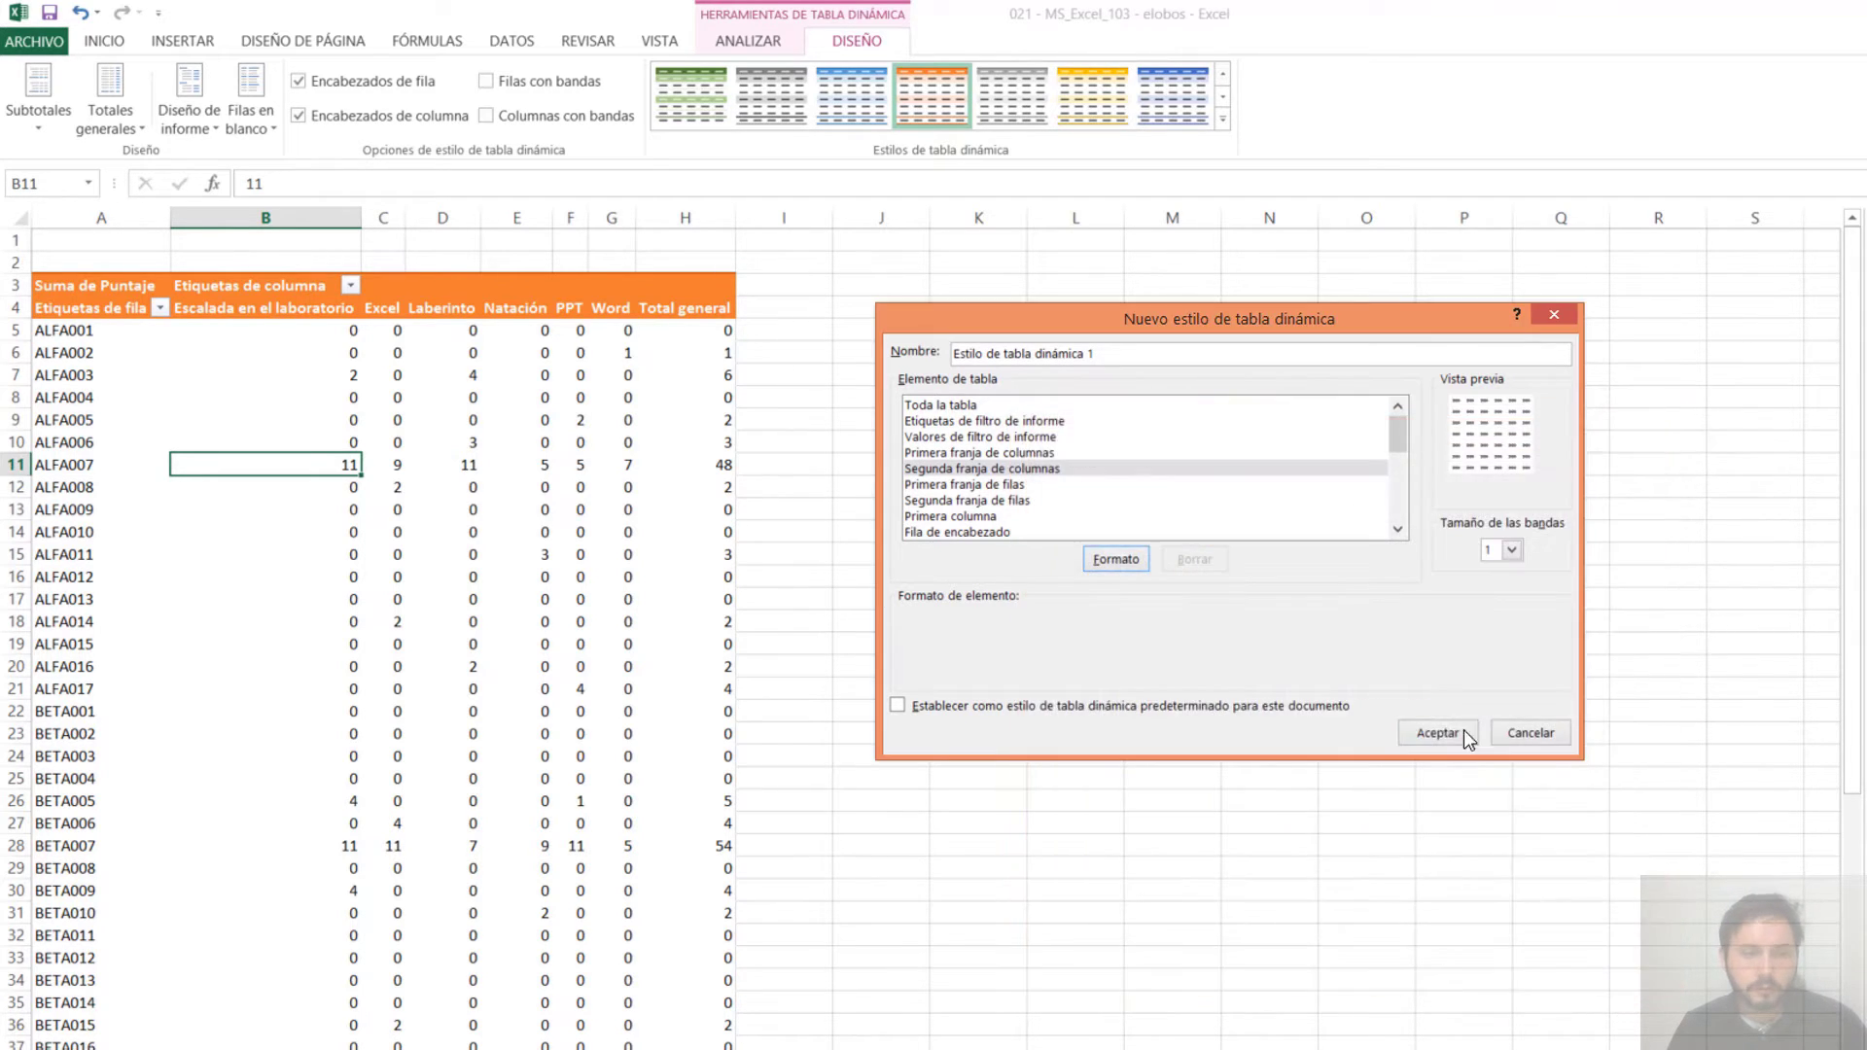
pyautogui.click(1530, 733)
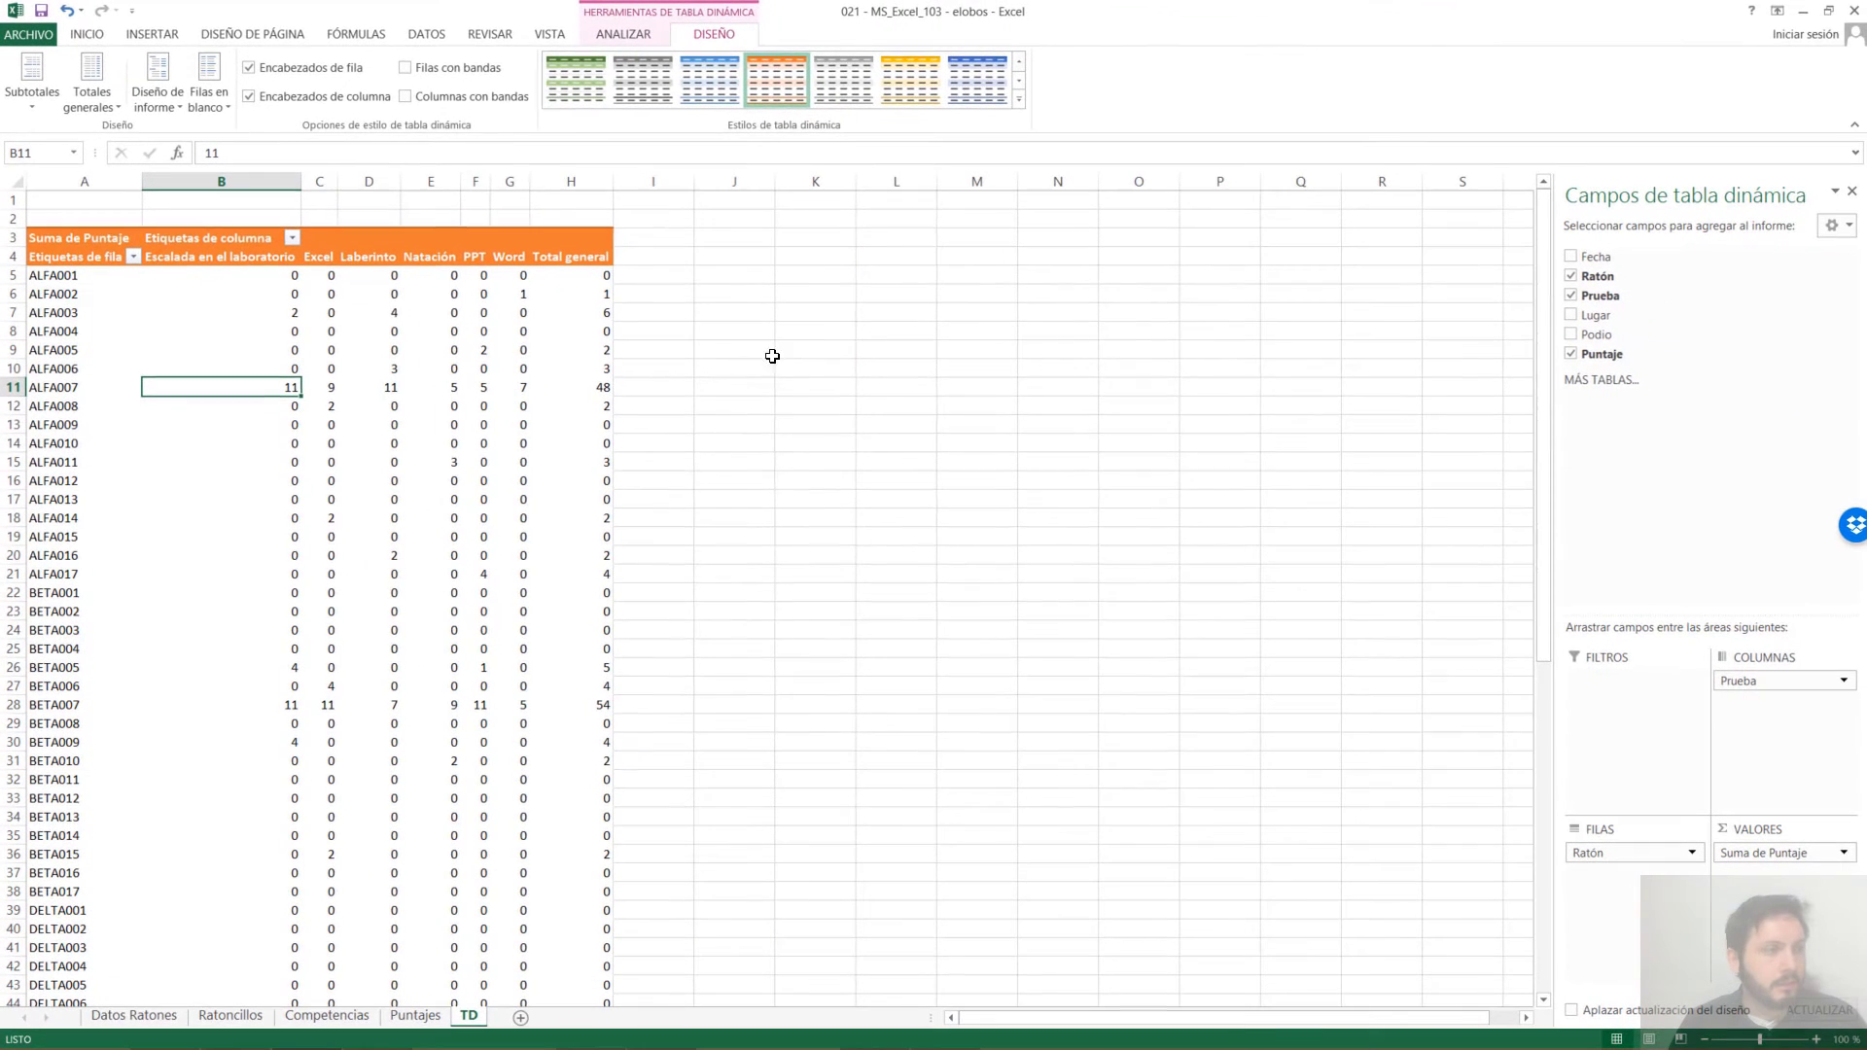
# Insert a blank column before column A so the pivot table starts in column B
pyautogui.click(293, 313)
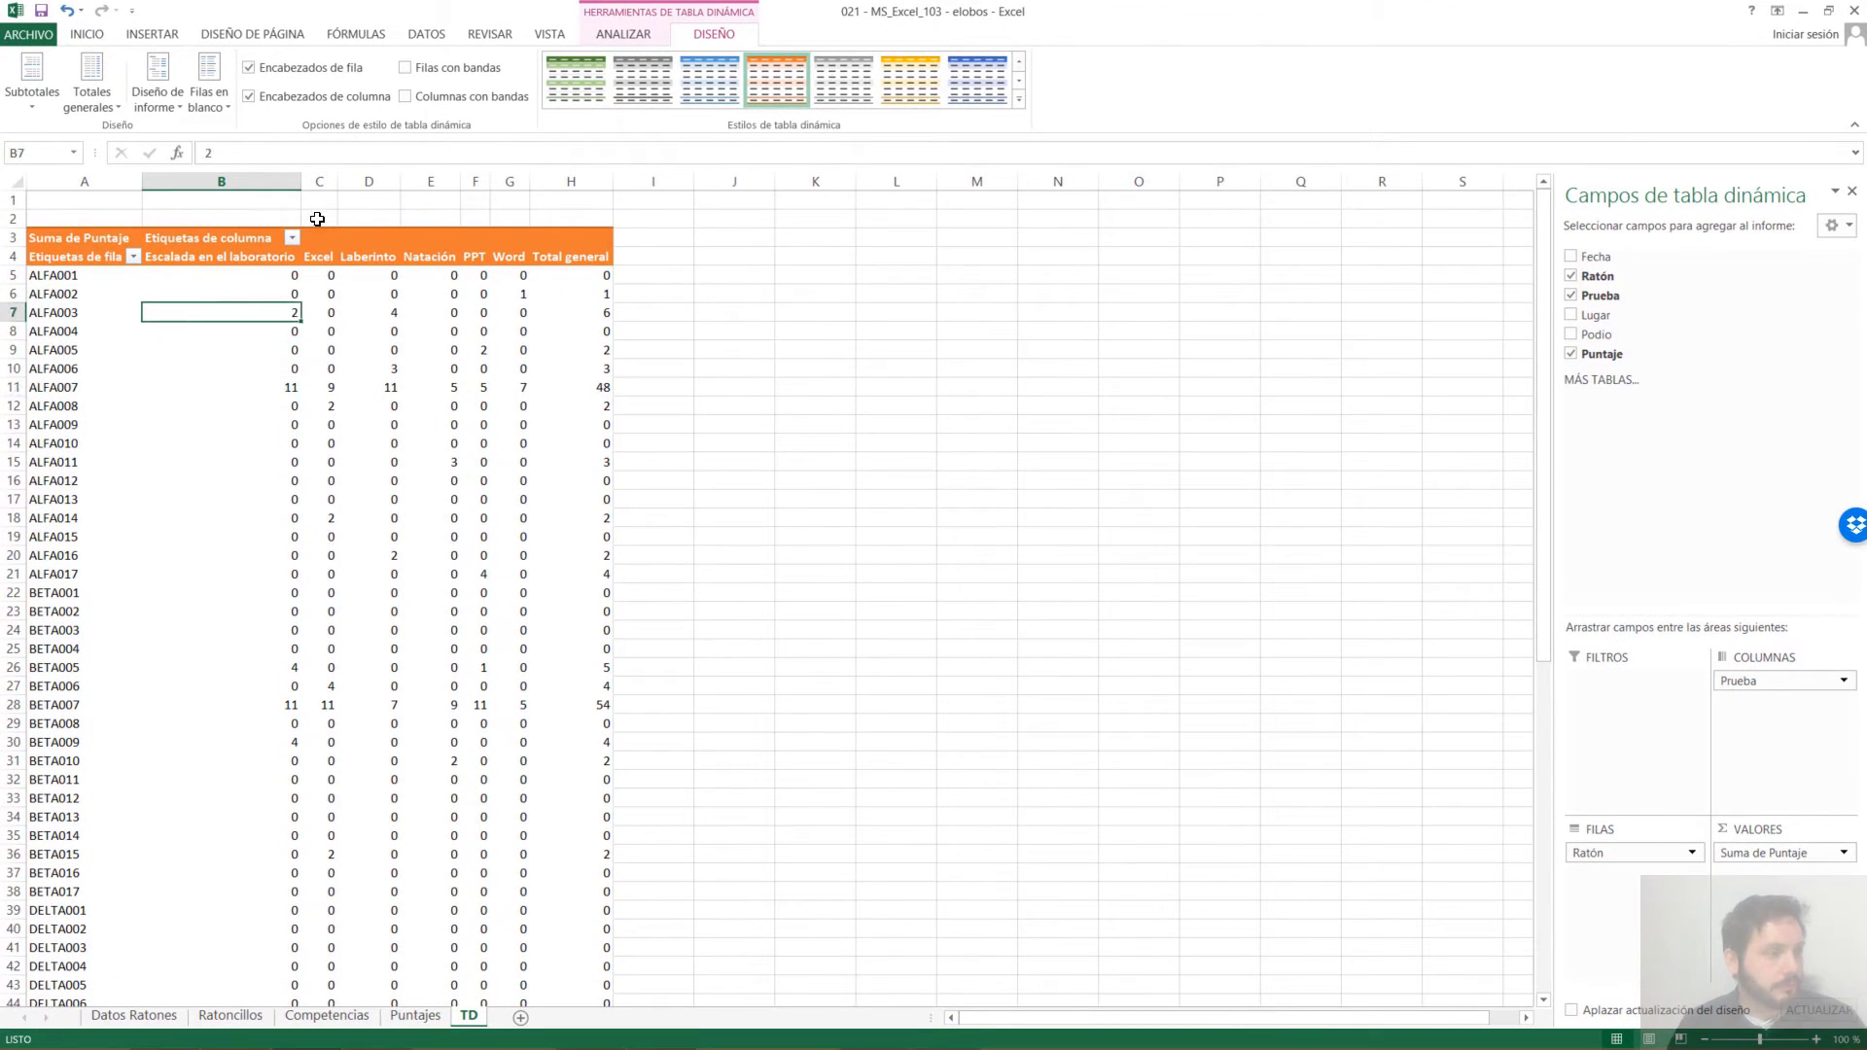
pyautogui.rightClick(107, 178)
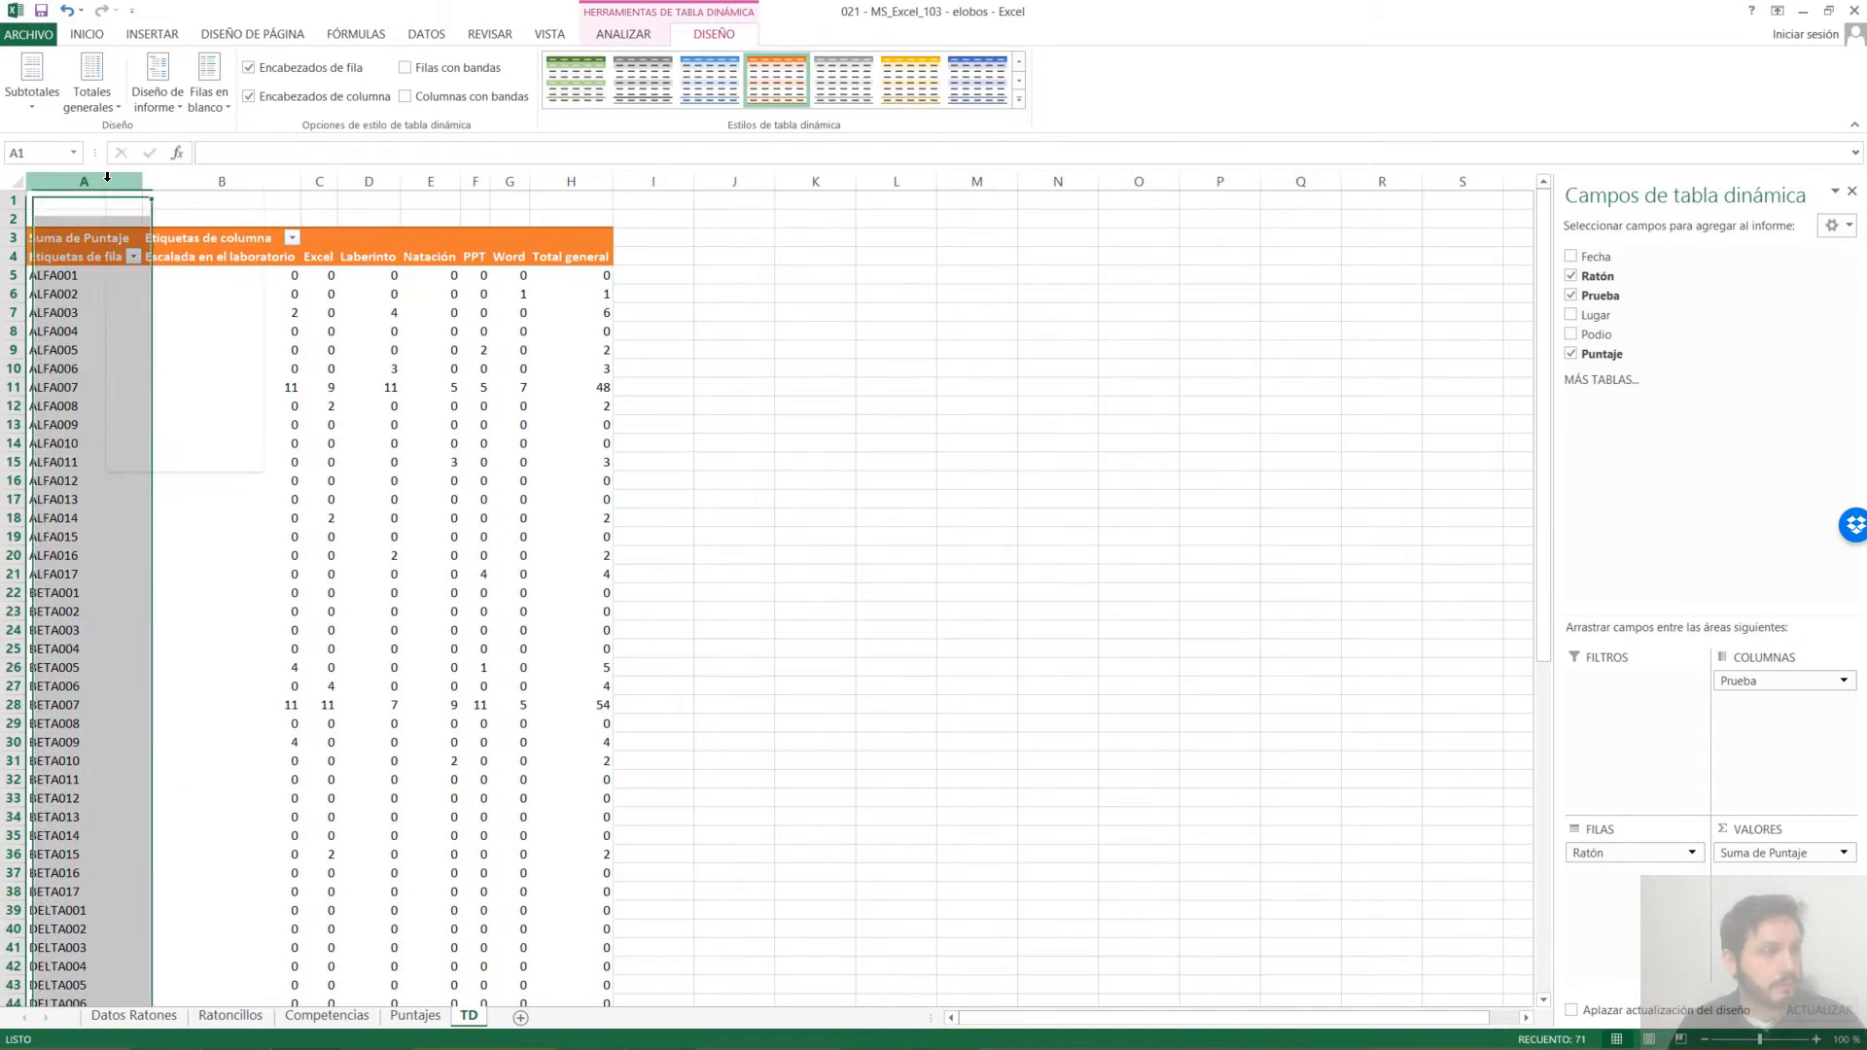
pyautogui.click(150, 318)
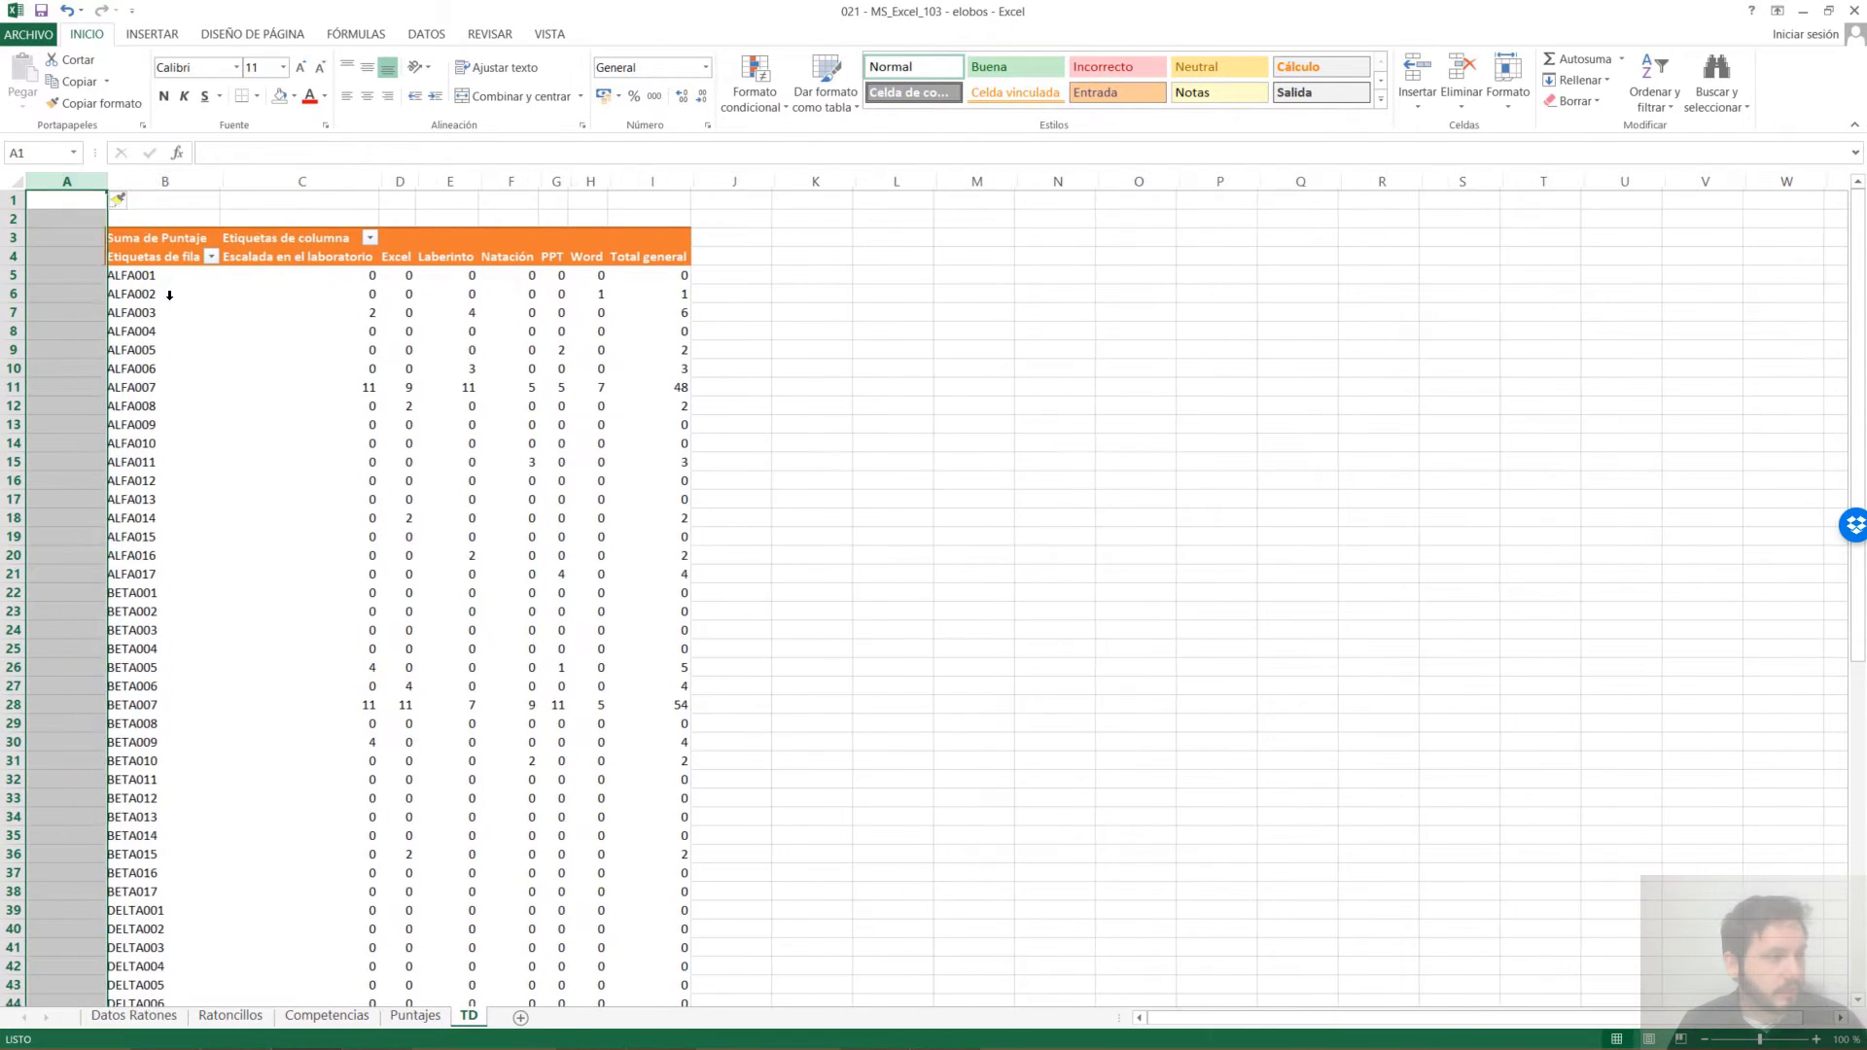
pyautogui.click(66, 294)
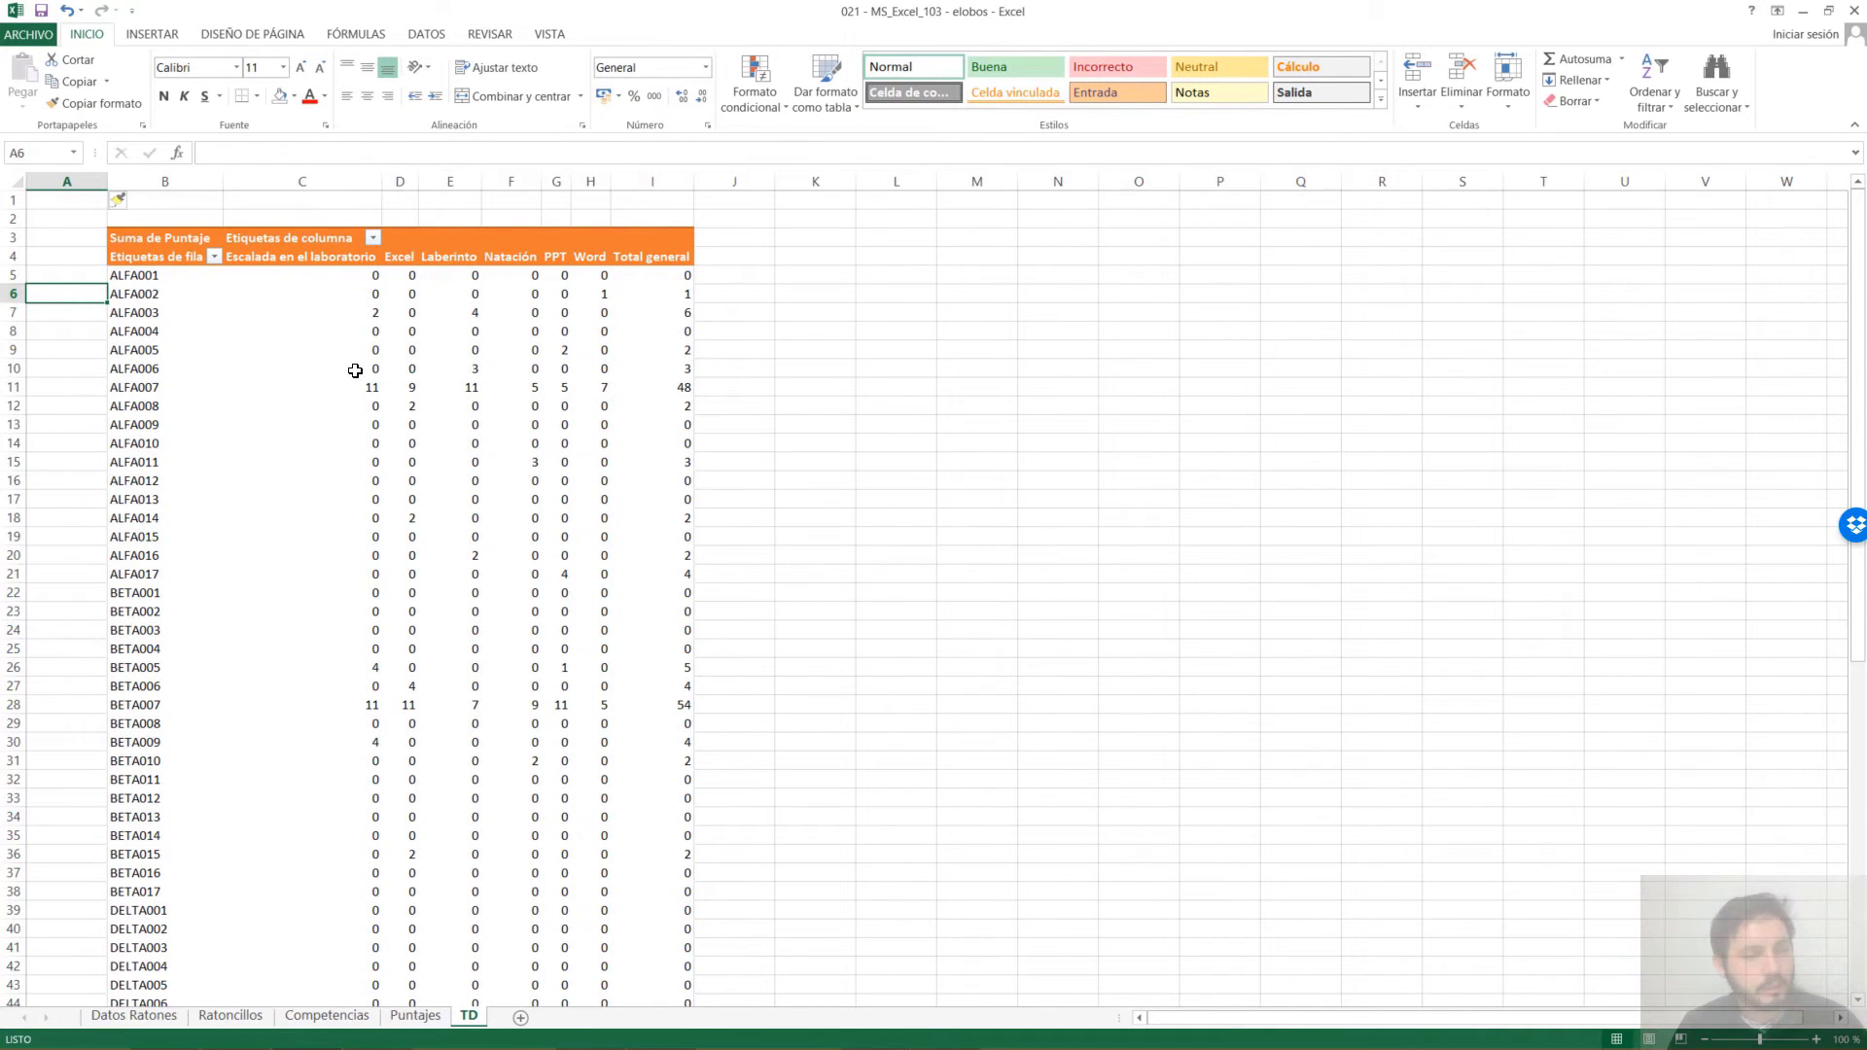
# Insert two blank rows above the pivot table at rows 1 and 2
pyautogui.click(312, 381)
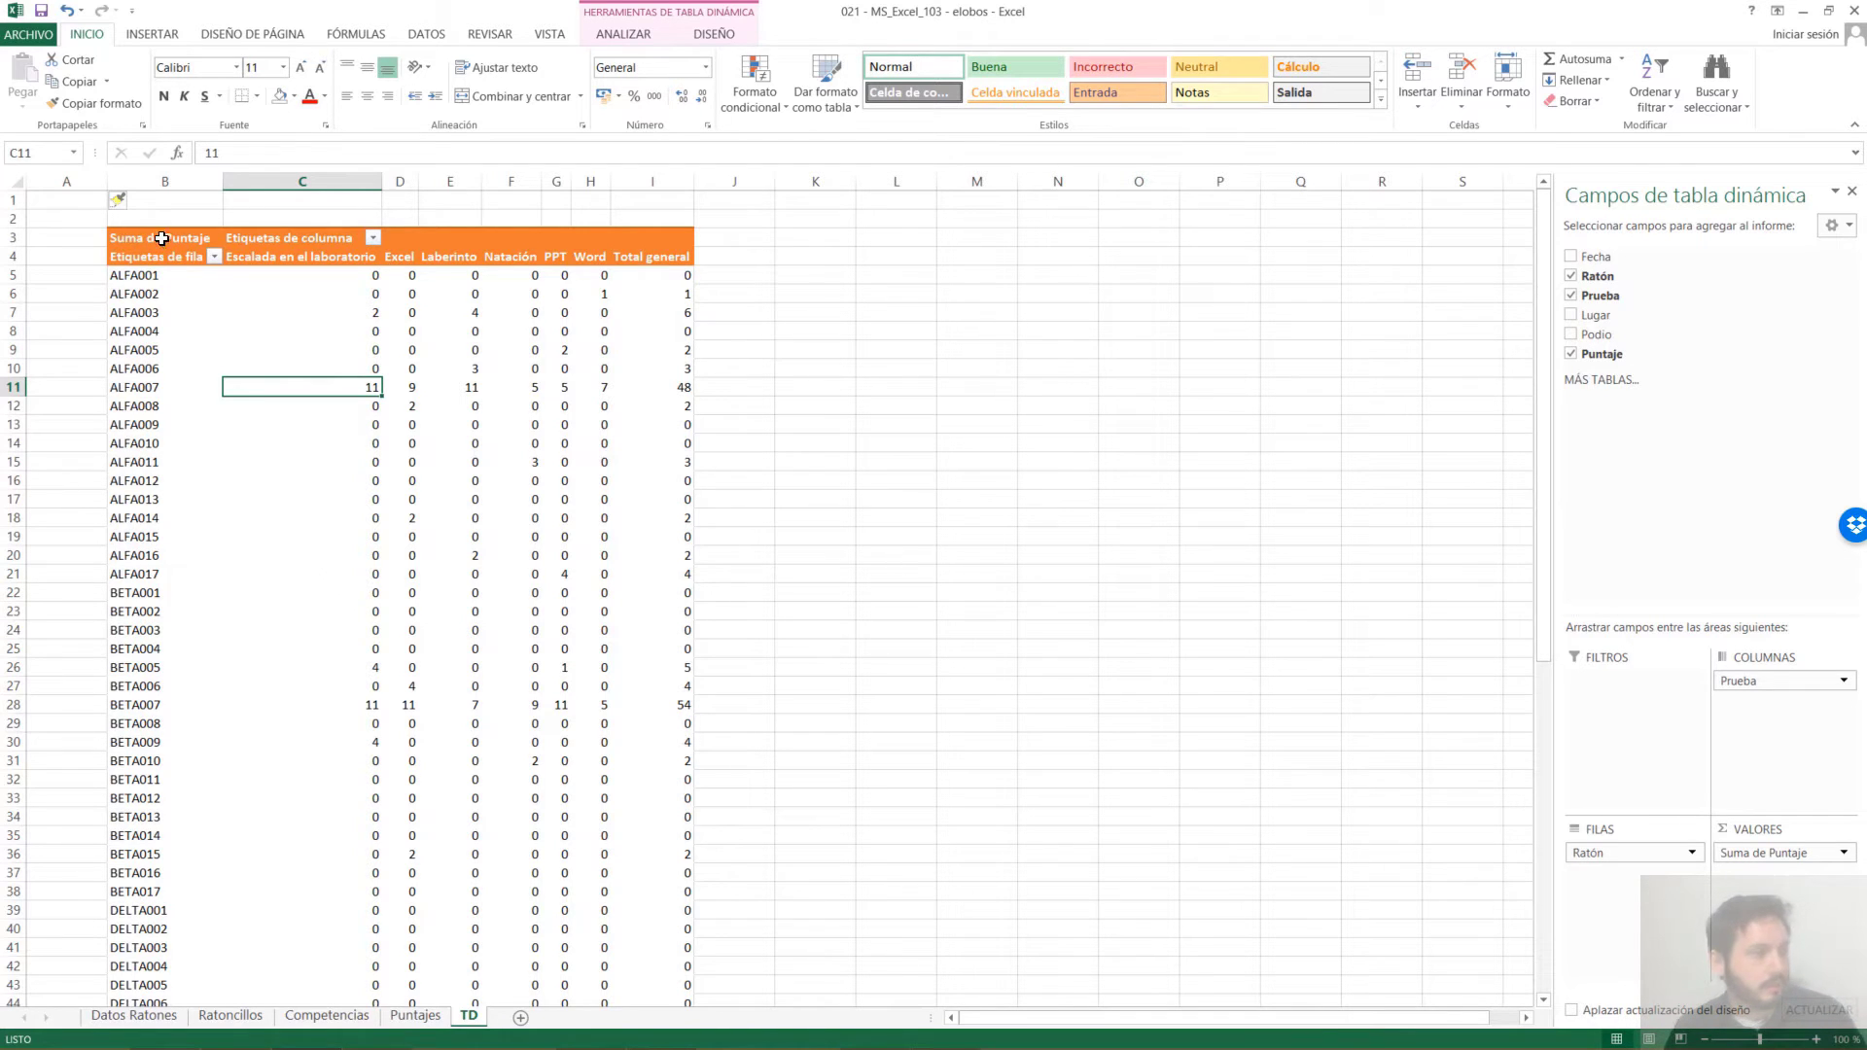
pyautogui.moveTo(12, 201); pyautogui.dragTo(11, 219)
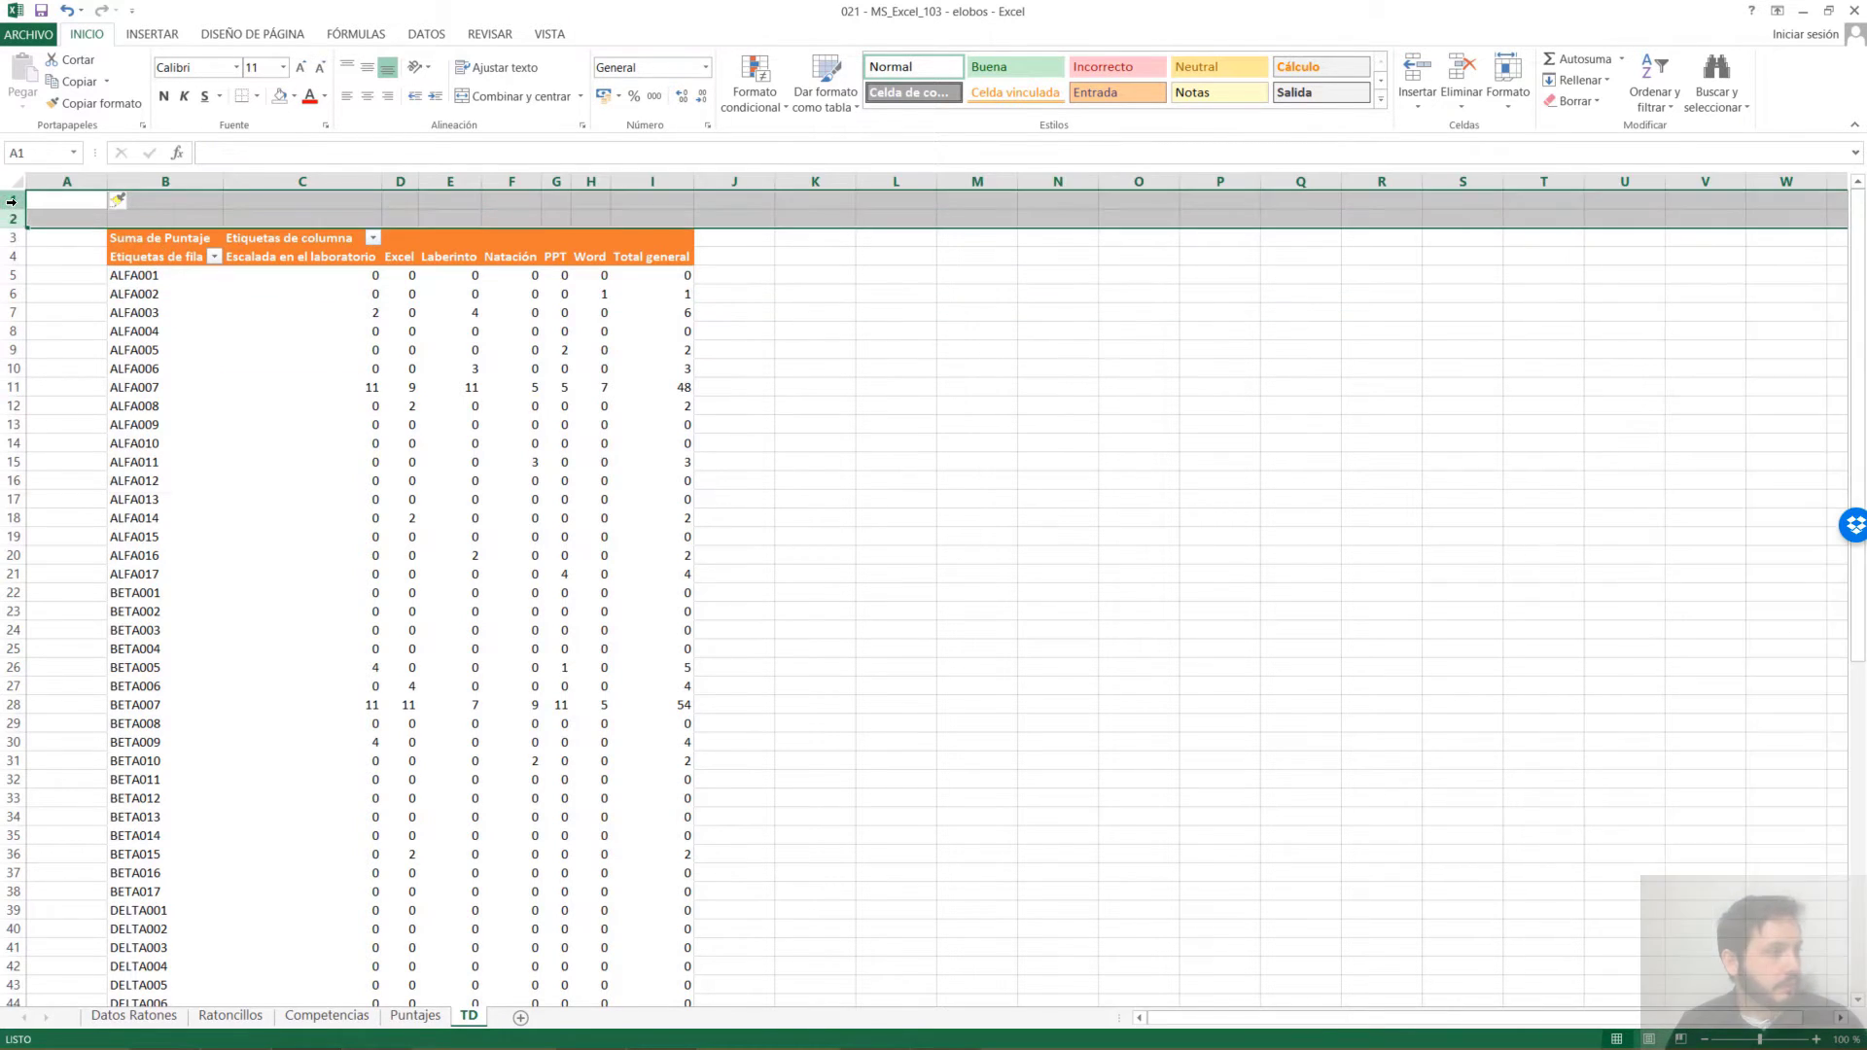
pyautogui.rightClick(12, 209)
pyautogui.click(105, 327)
pyautogui.click(399, 331)
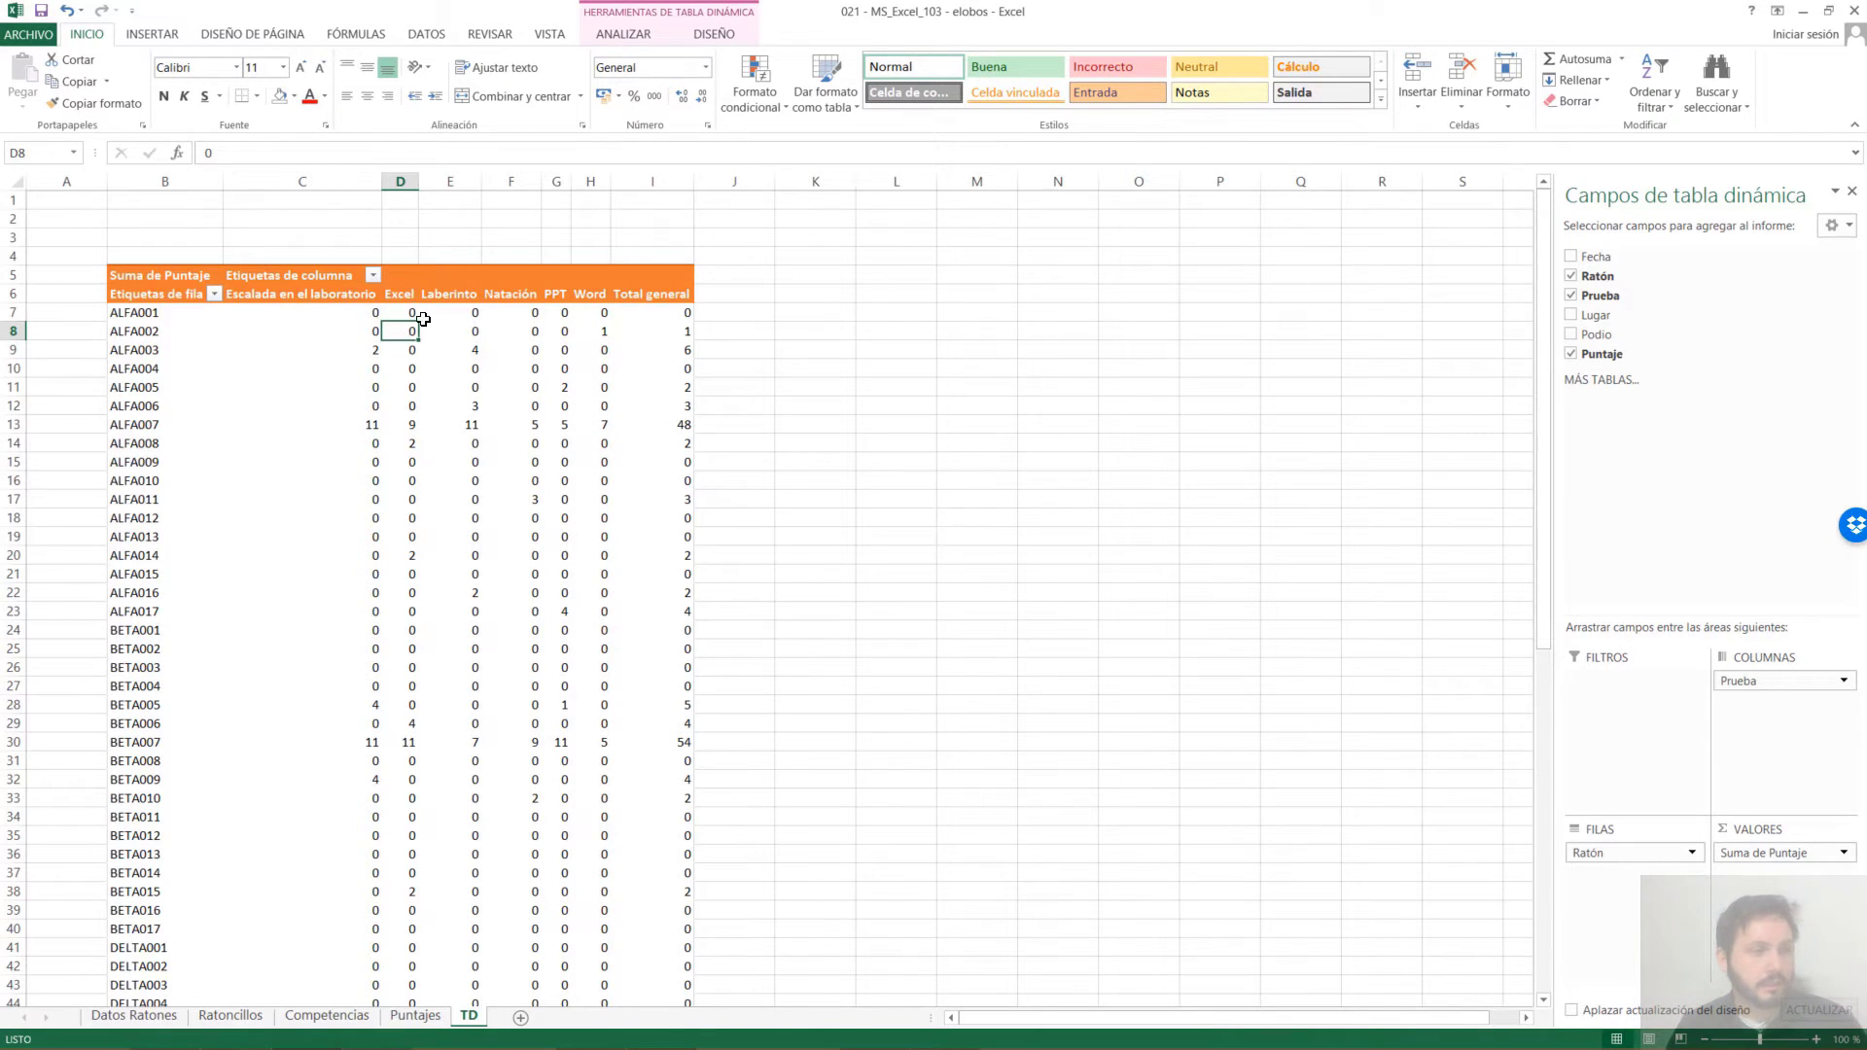
# Trace the value in cell D8 to its row label ALFA002 and its column label Excel
pyautogui.moveTo(397, 328)
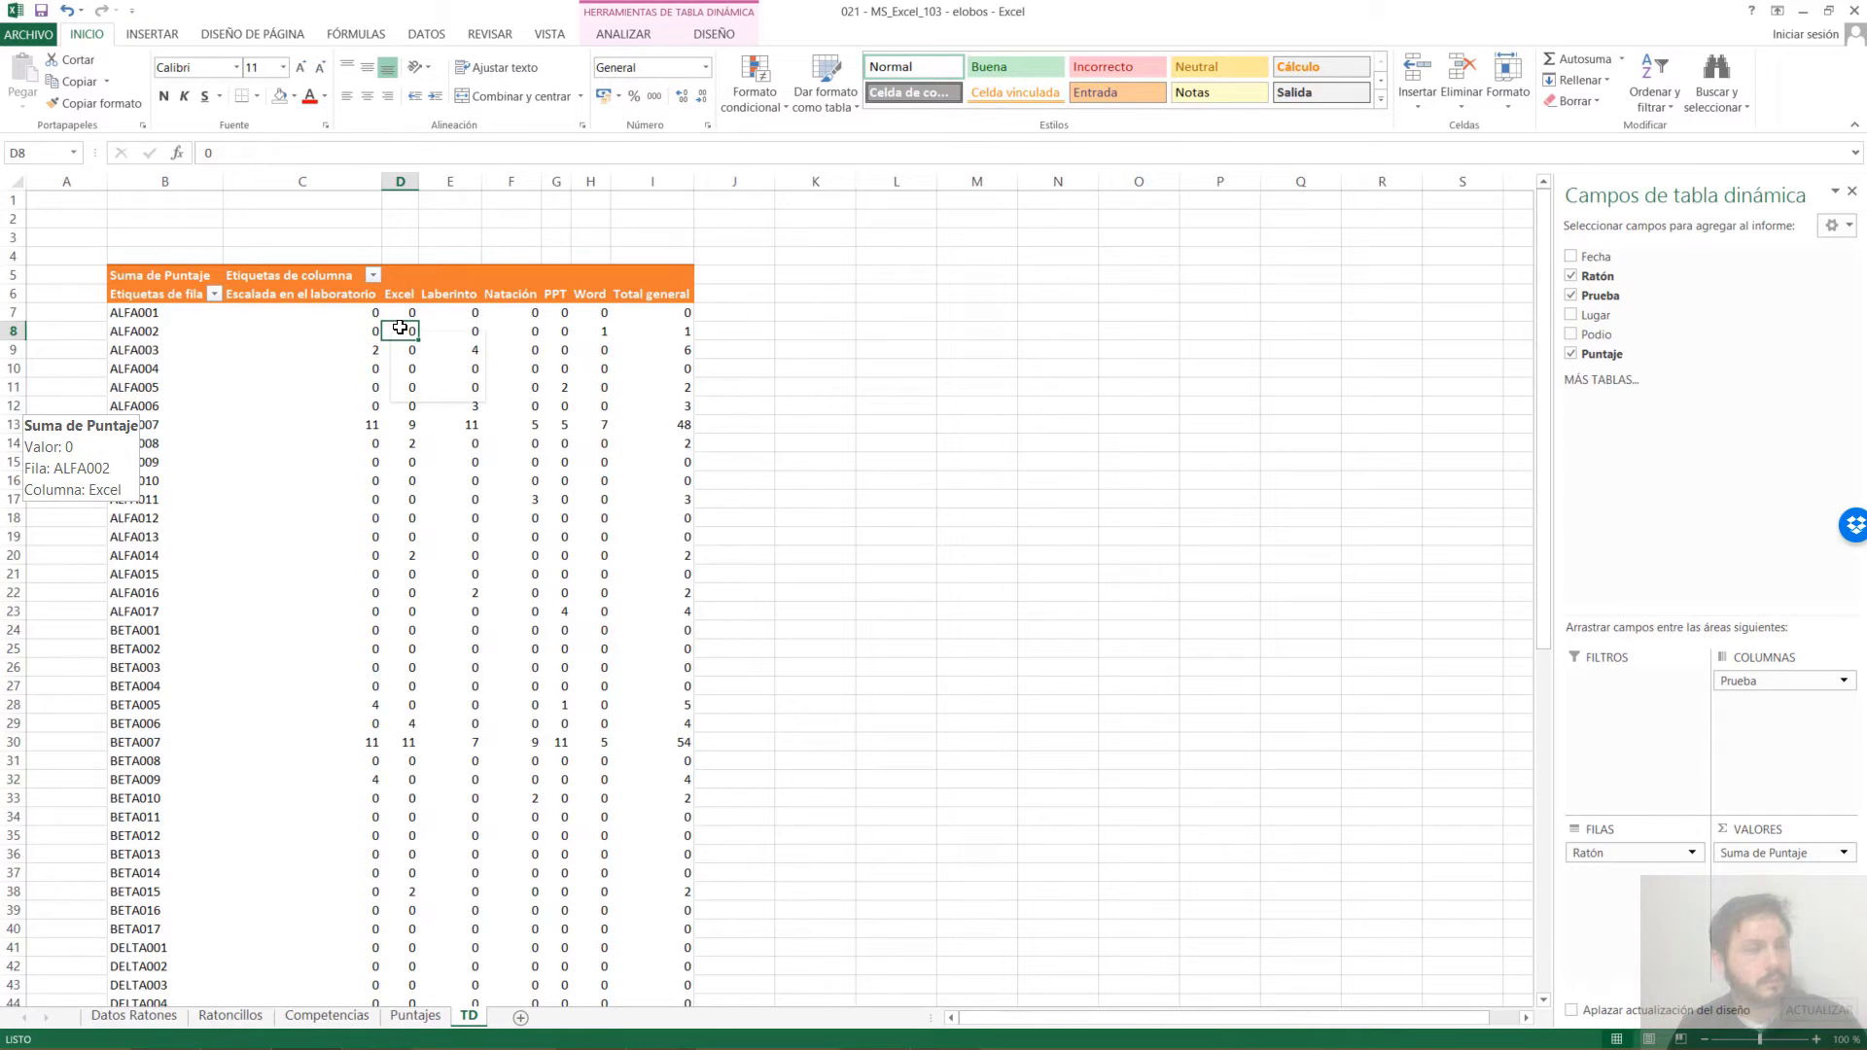
pyautogui.moveTo(400, 328); pyautogui.dragTo(137, 330)
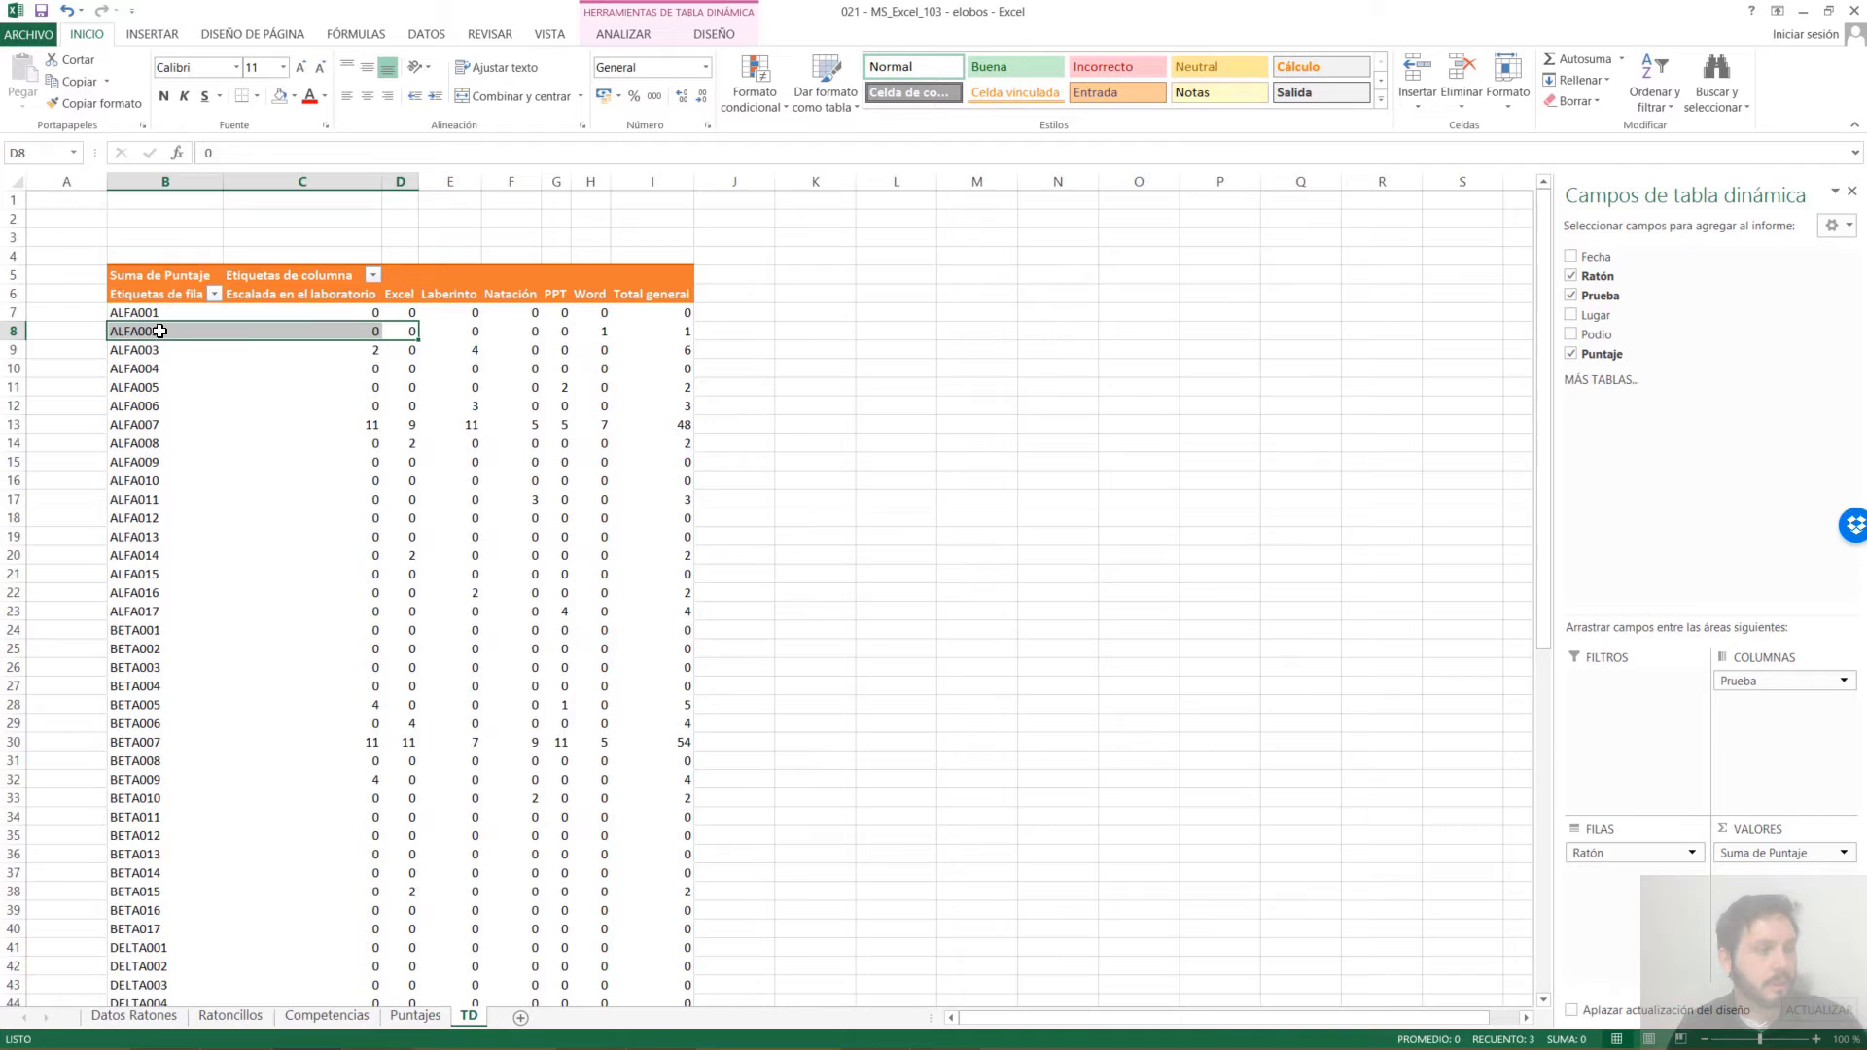
pyautogui.moveTo(401, 332); pyautogui.dragTo(398, 296)
pyautogui.click(399, 330)
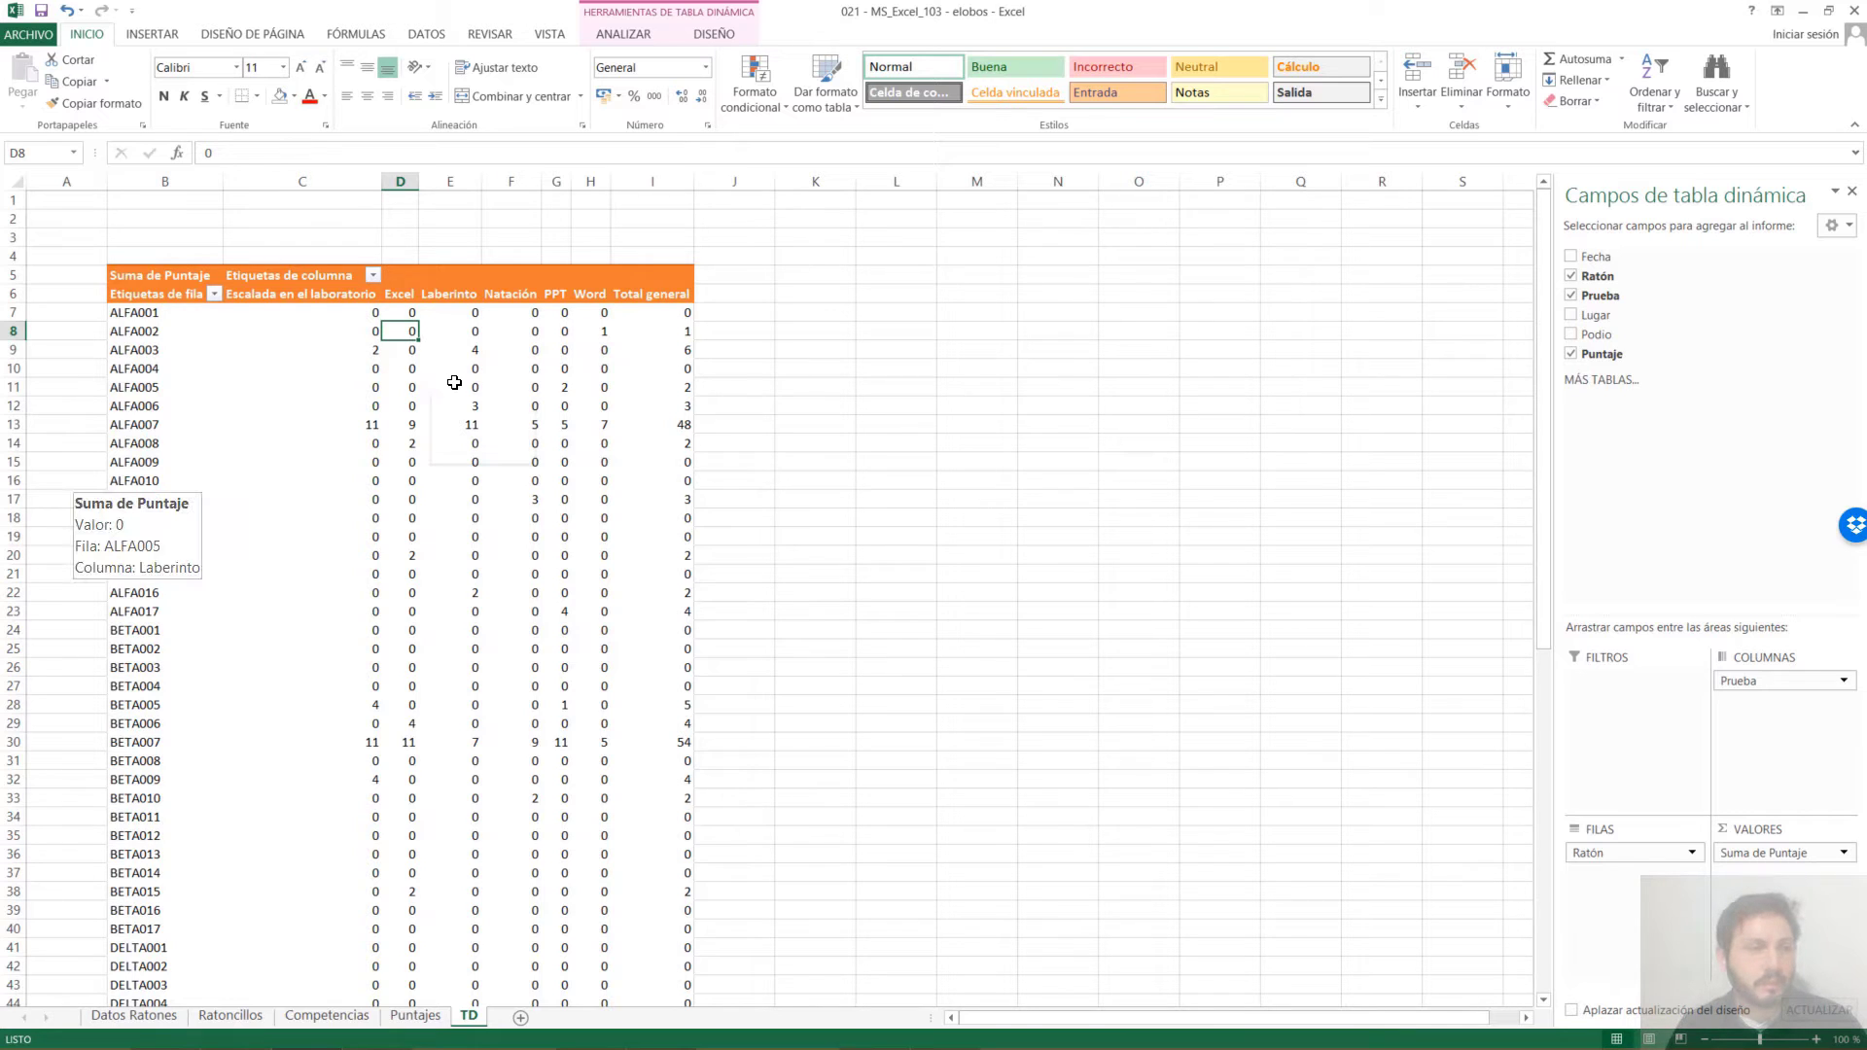
pyautogui.moveTo(496, 491)
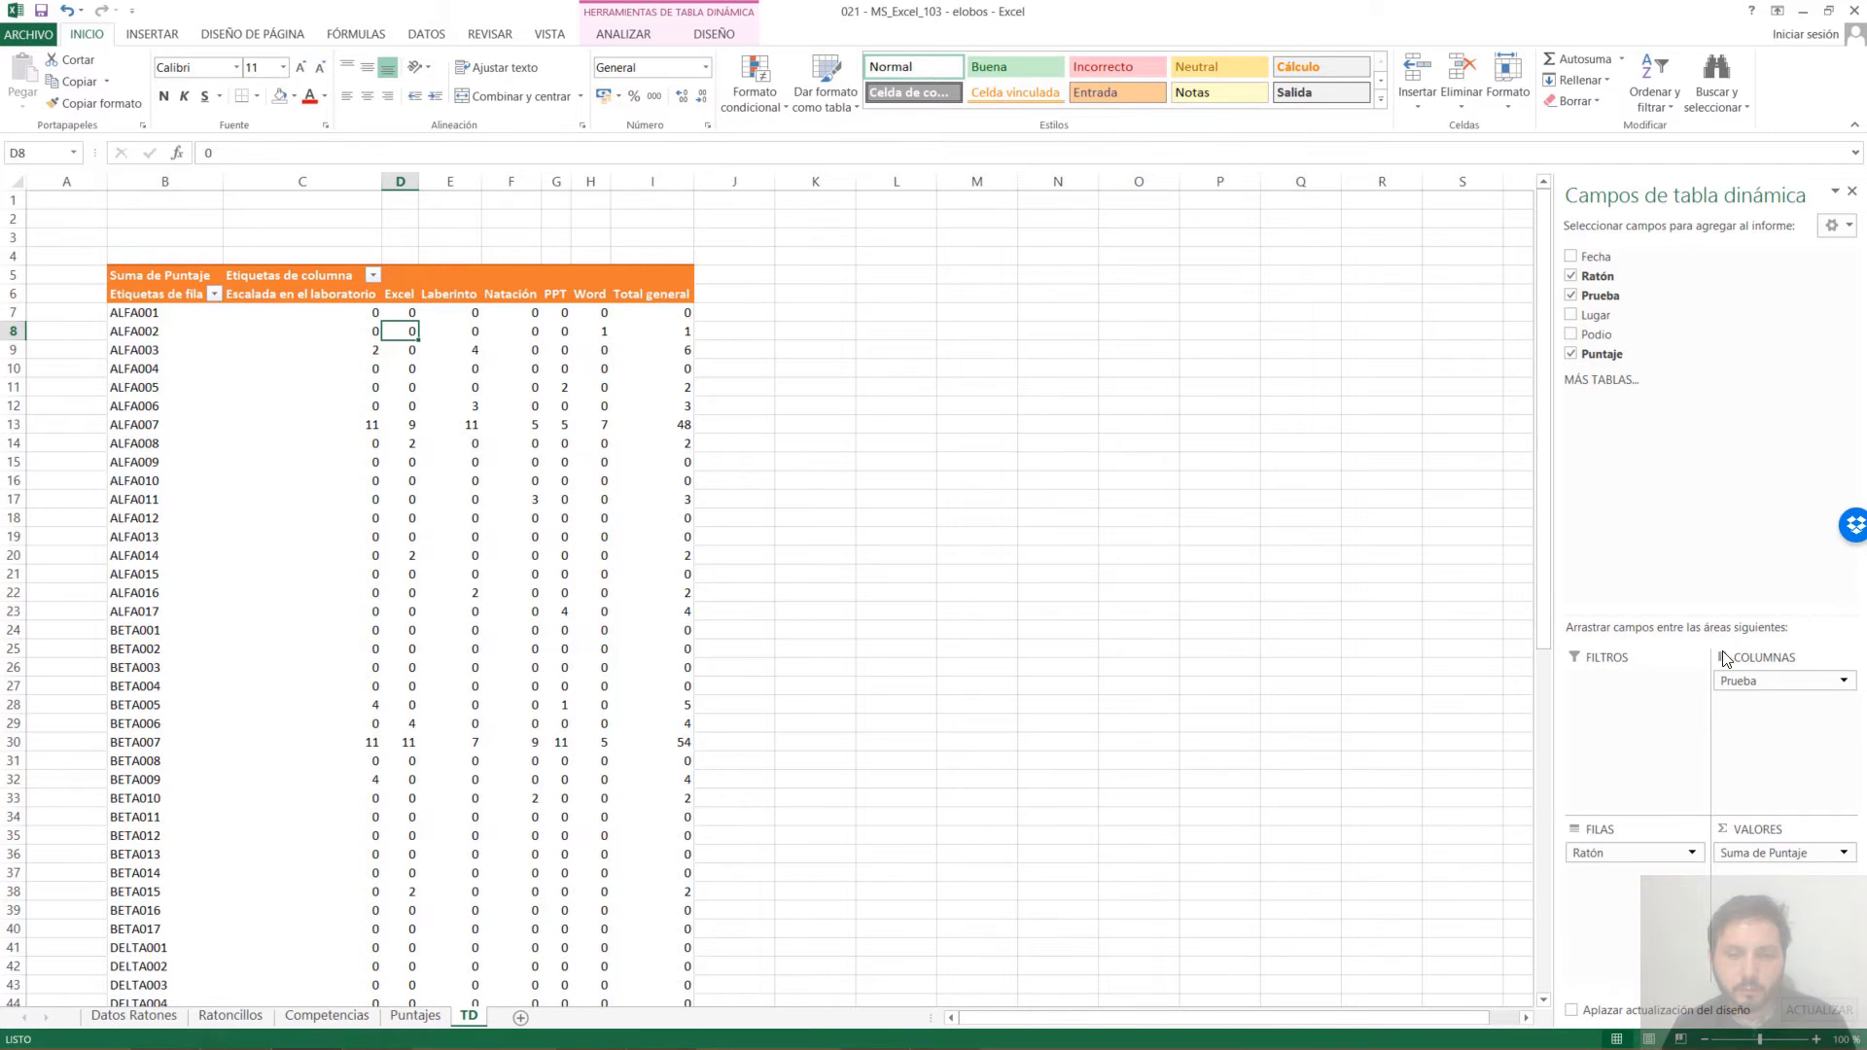
# Move Prueba from the columns to the rows beneath Ratón and check the nested scores of ALFA003
pyautogui.moveTo(1728, 681)
pyautogui.mouseDown()
pyautogui.moveTo(1663, 919)
pyautogui.moveTo(1642, 928)
pyautogui.mouseUp()
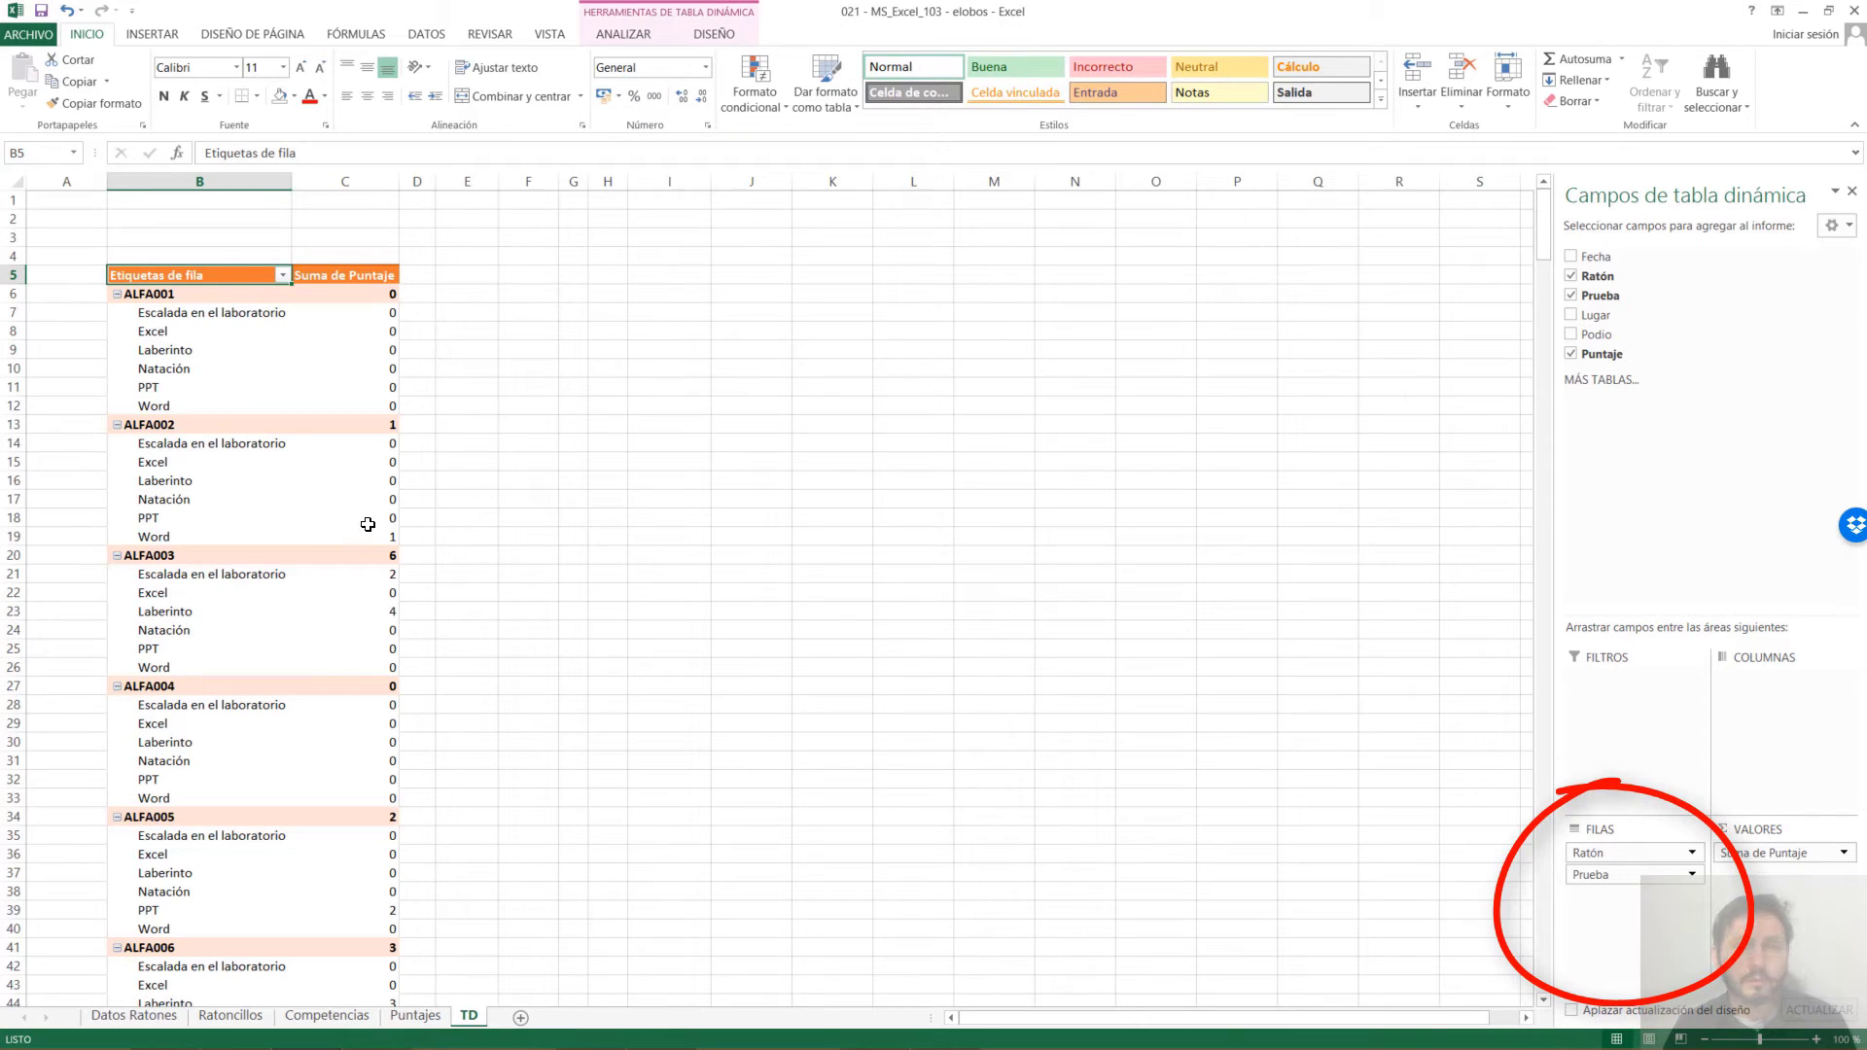
pyautogui.click(360, 384)
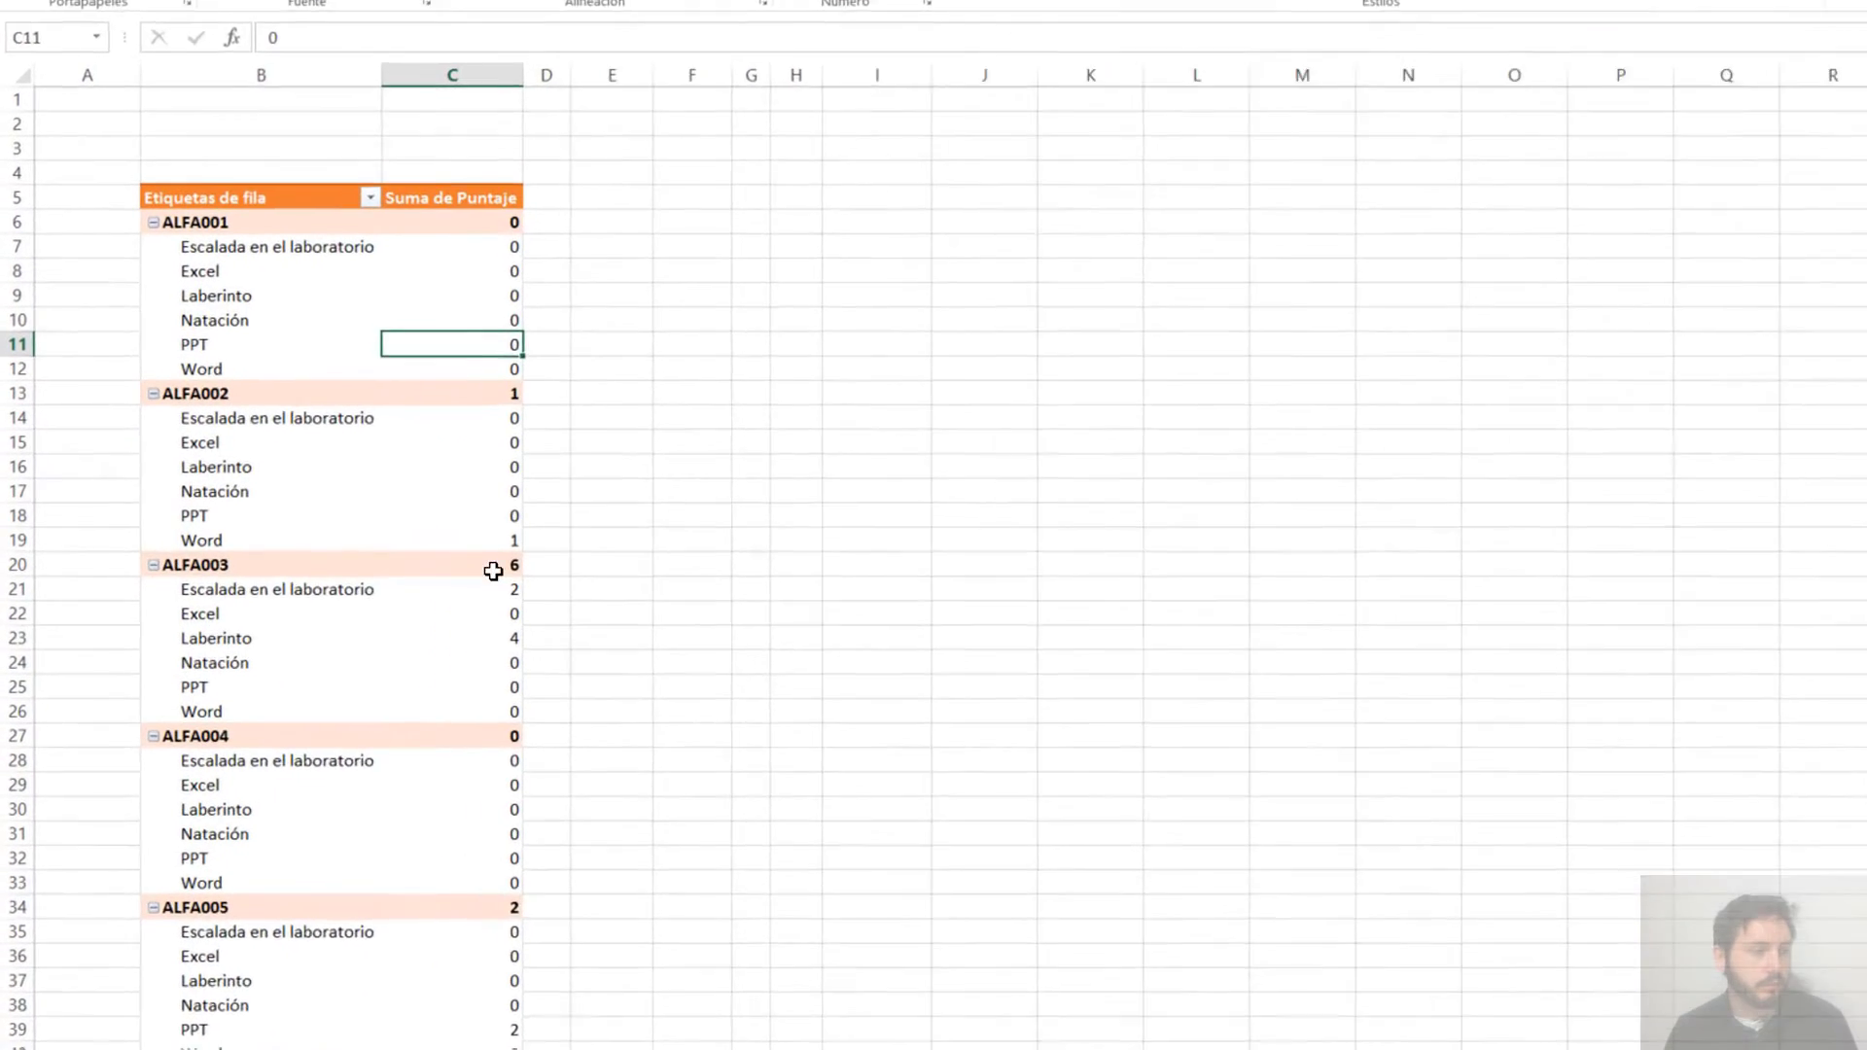
pyautogui.click(464, 634)
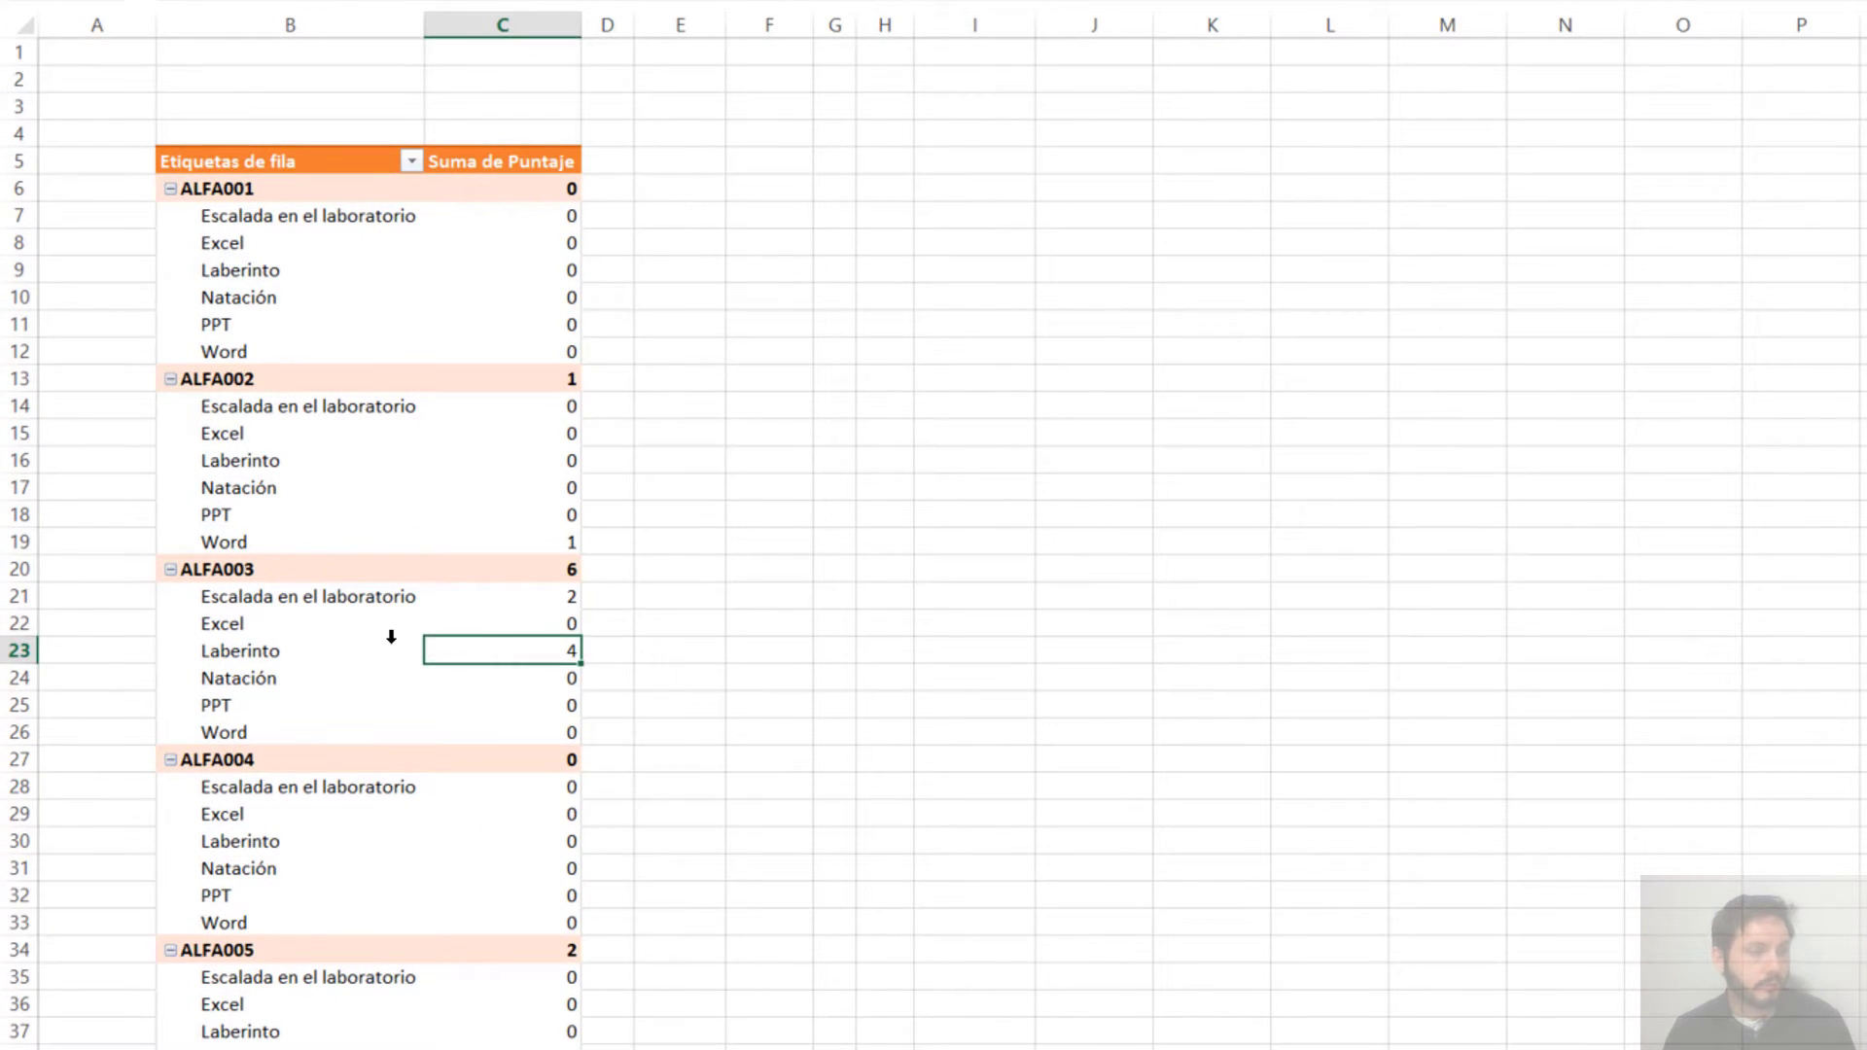
pyautogui.click(345, 657)
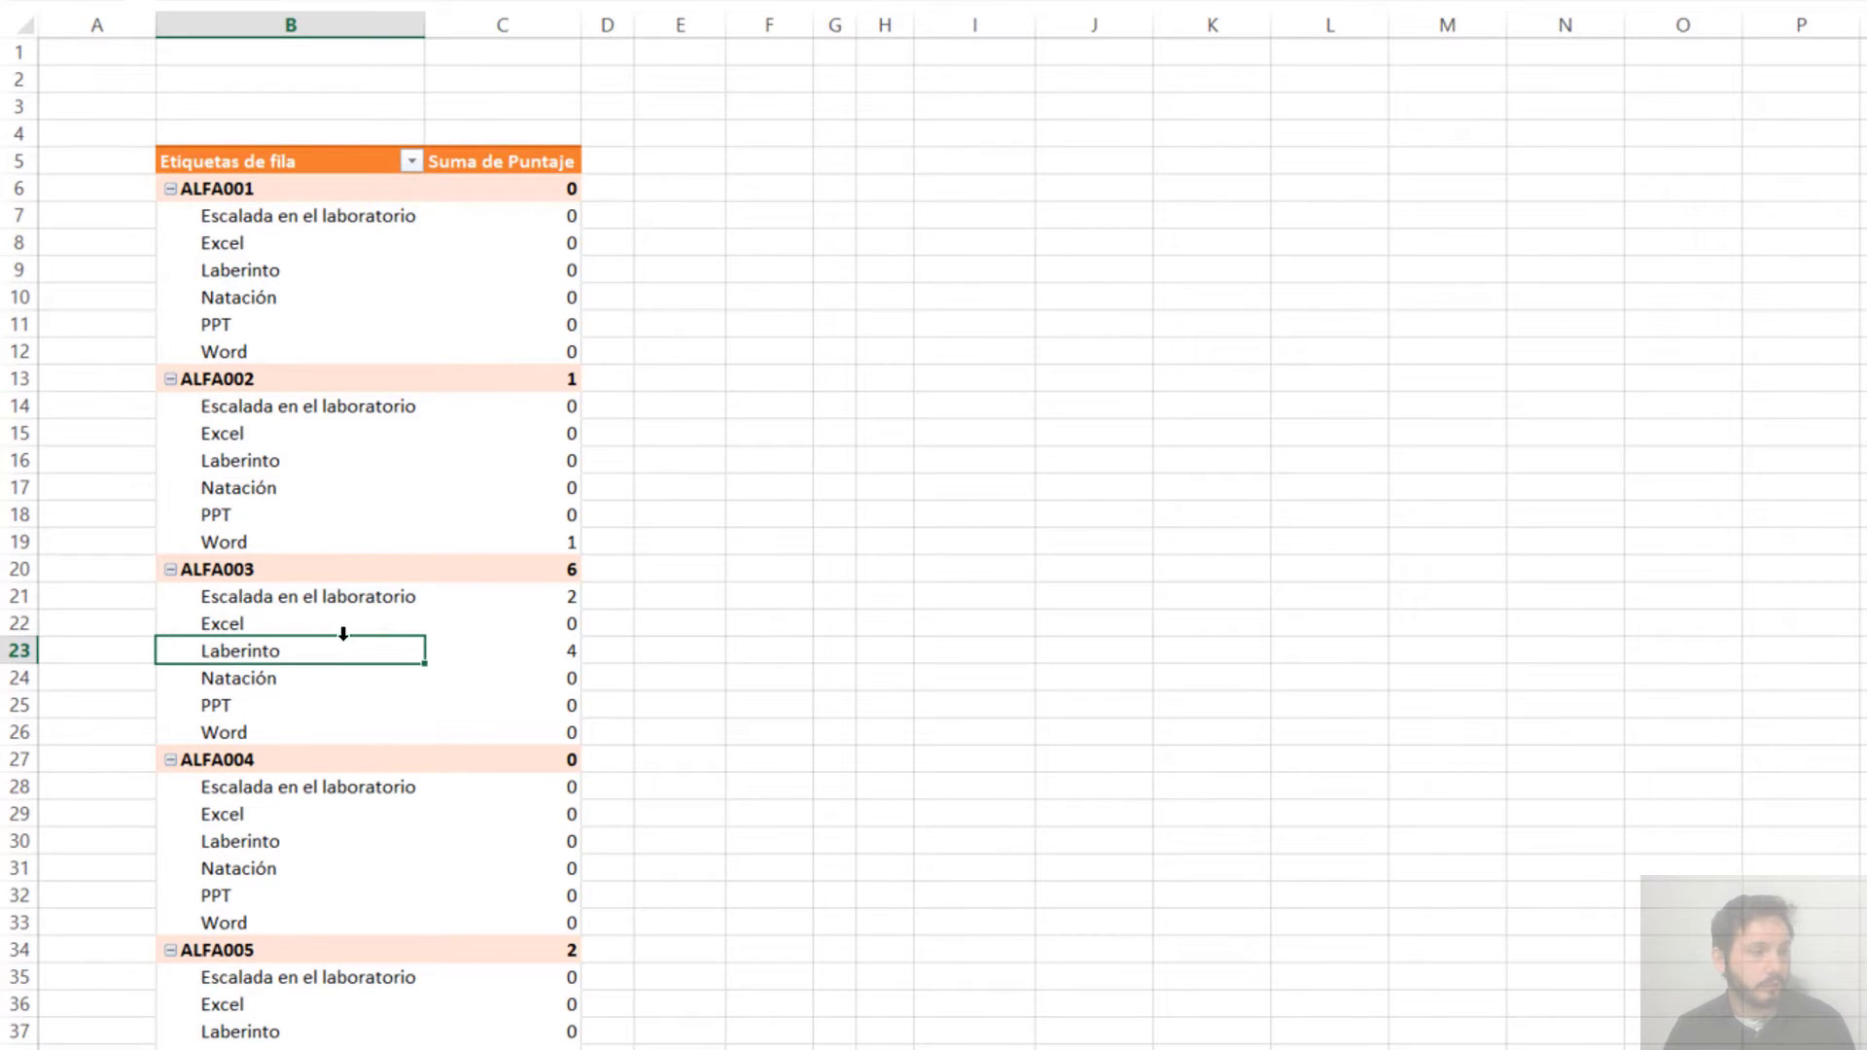
pyautogui.click(255, 571)
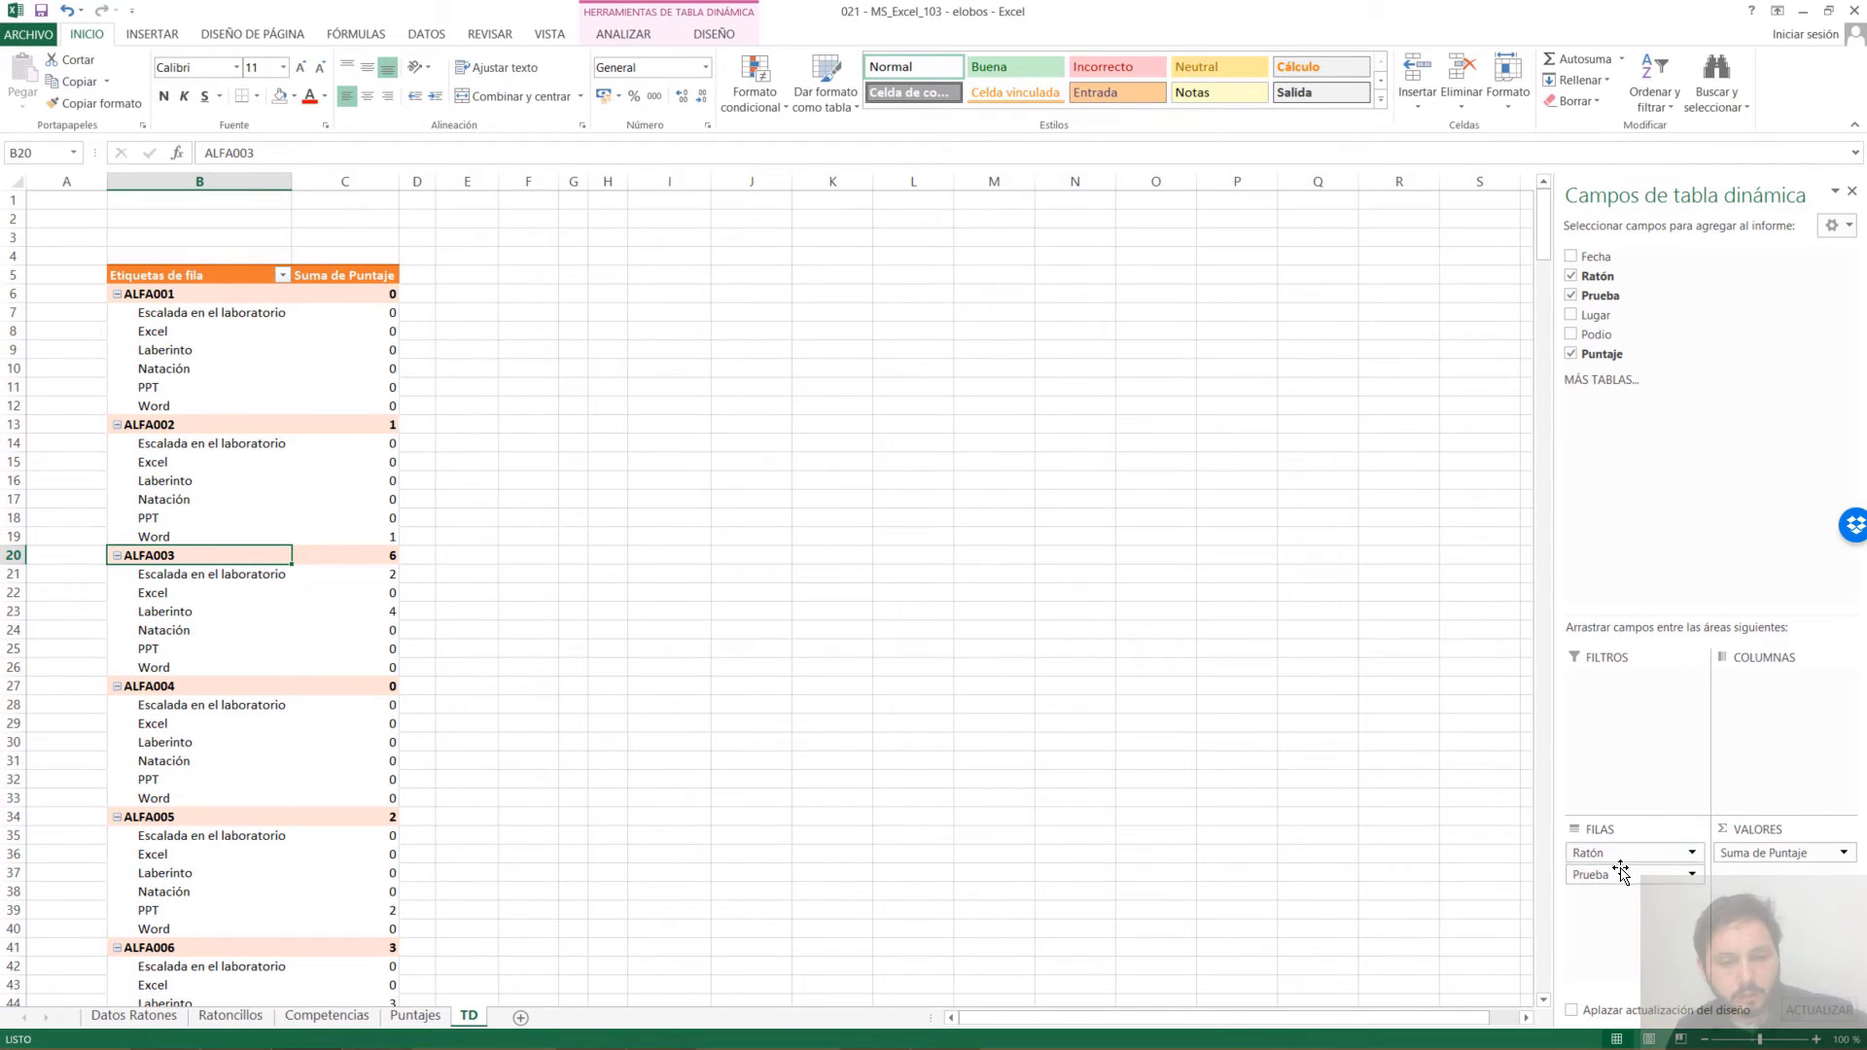
# Place both Prueba and Ratón in the columns area, and return Ratón to the rows
pyautogui.moveTo(1616, 871)
pyautogui.mouseDown()
pyautogui.moveTo(1779, 759)
pyautogui.moveTo(1781, 684)
pyautogui.moveTo(1726, 797)
pyautogui.moveTo(1765, 707)
pyautogui.mouseUp()
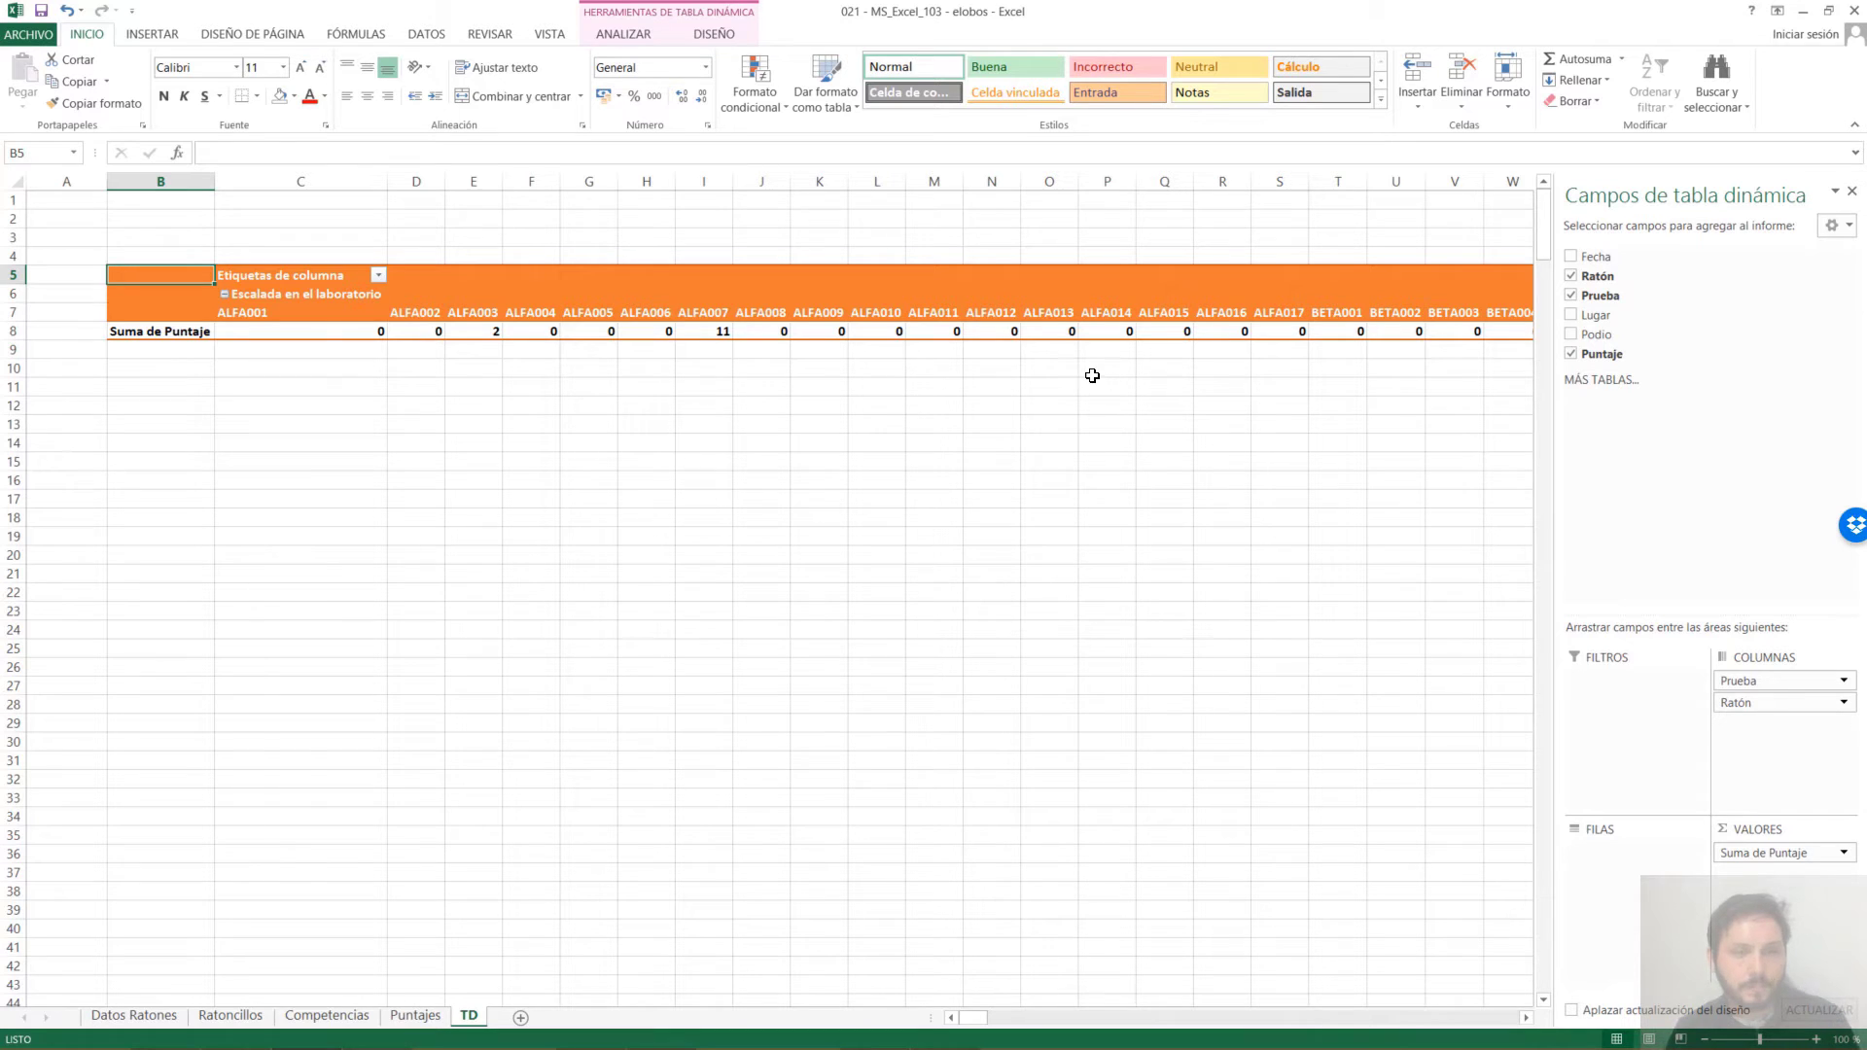
pyautogui.moveTo(1760, 706); pyautogui.dragTo(1622, 887)
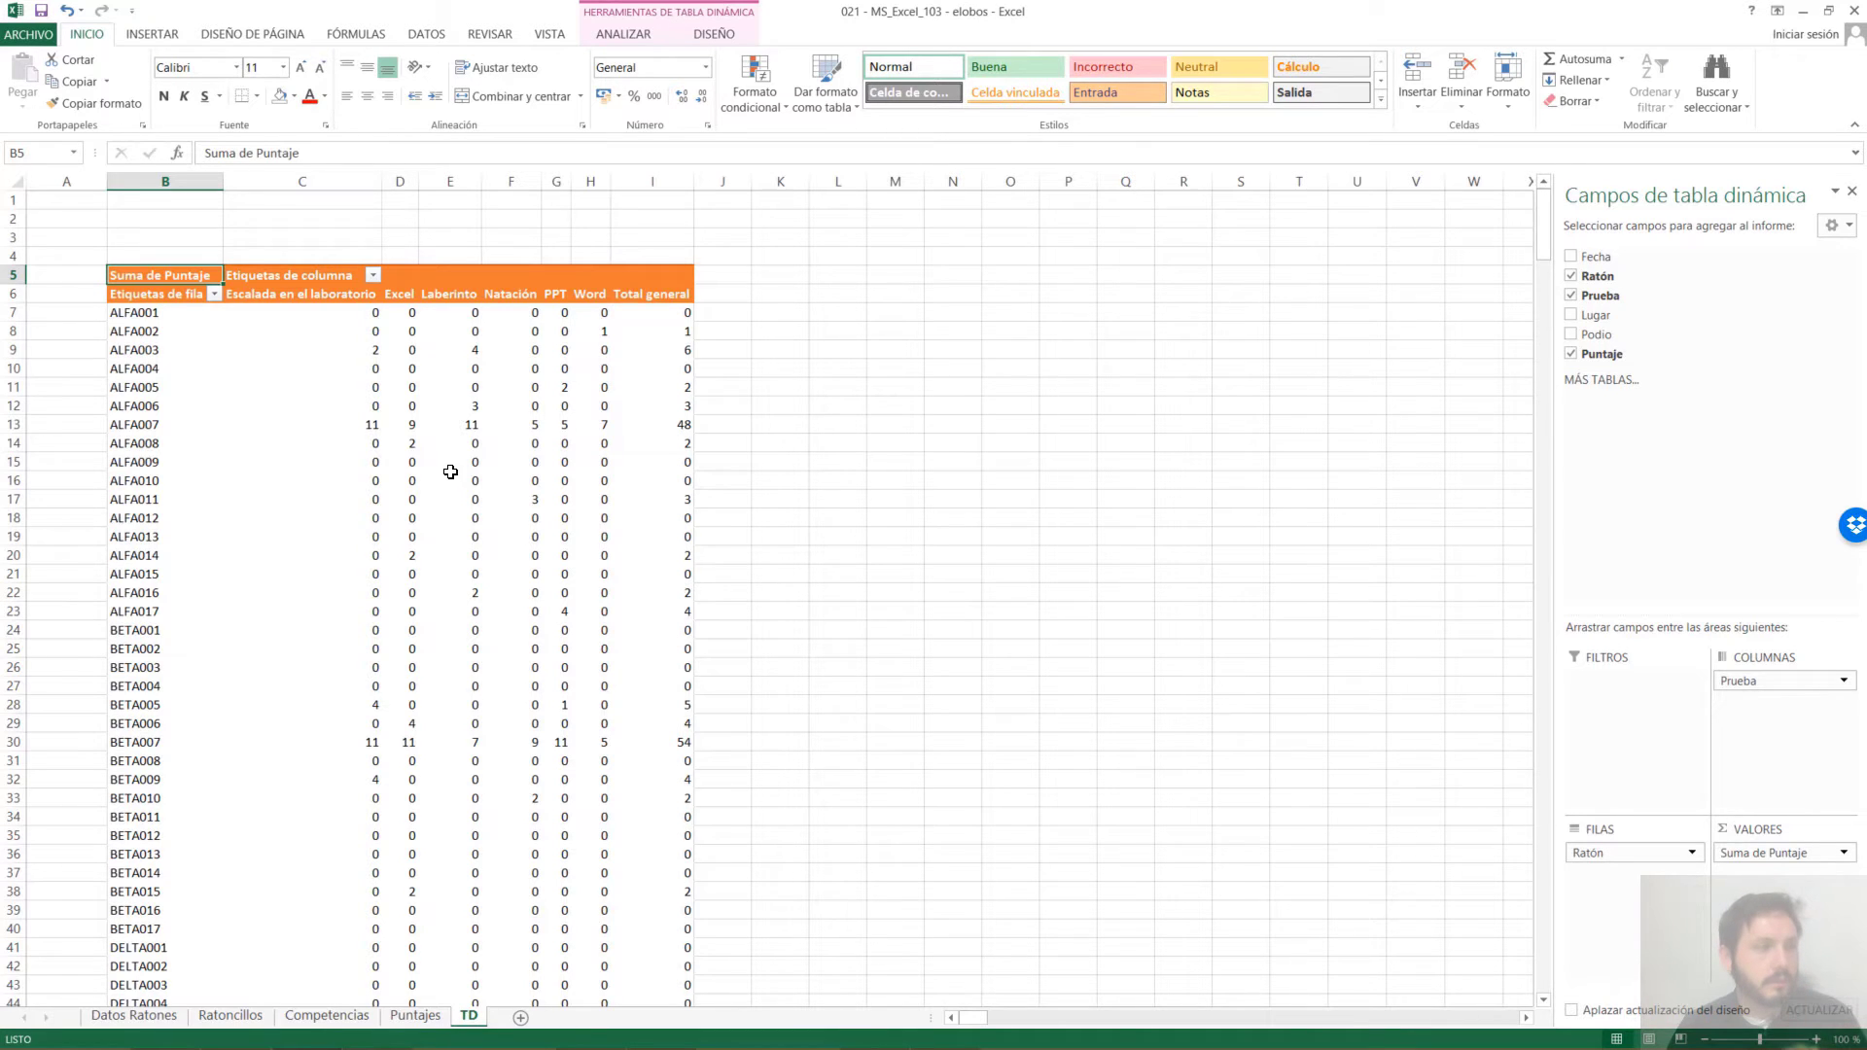
pyautogui.moveTo(426, 416)
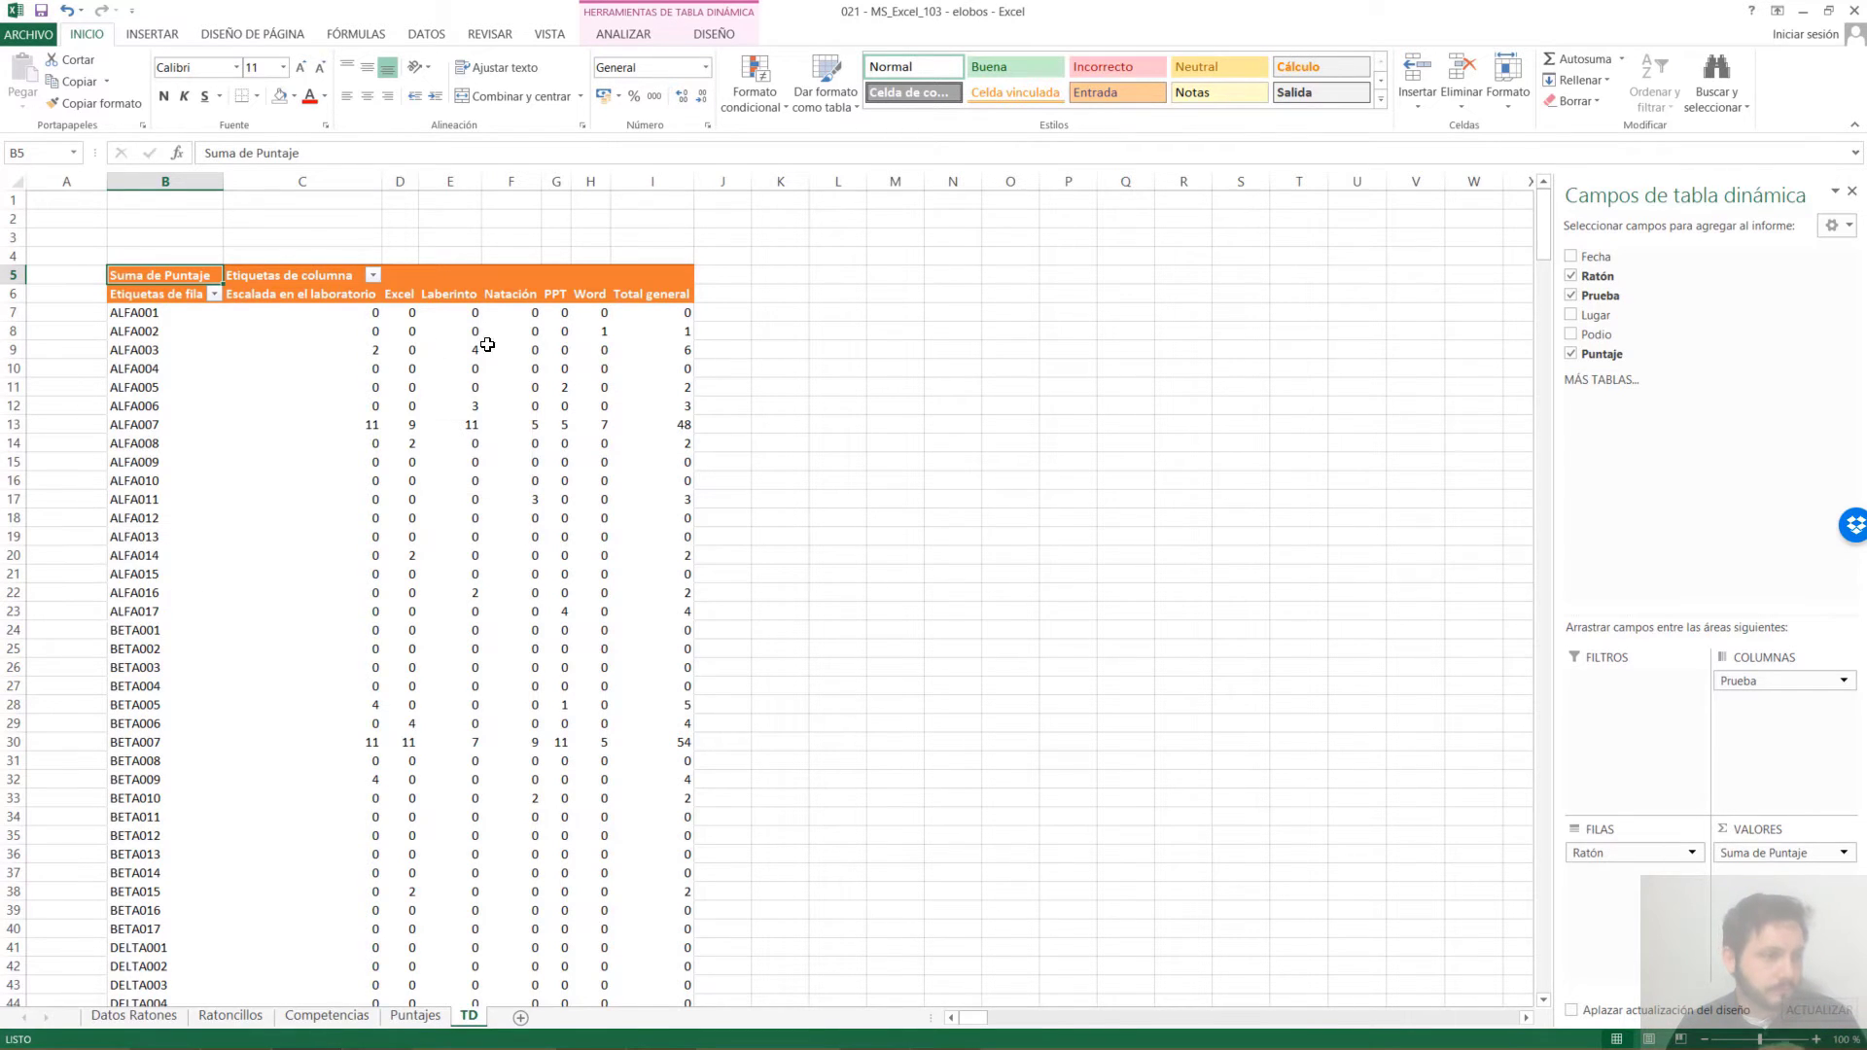
pyautogui.click(518, 350)
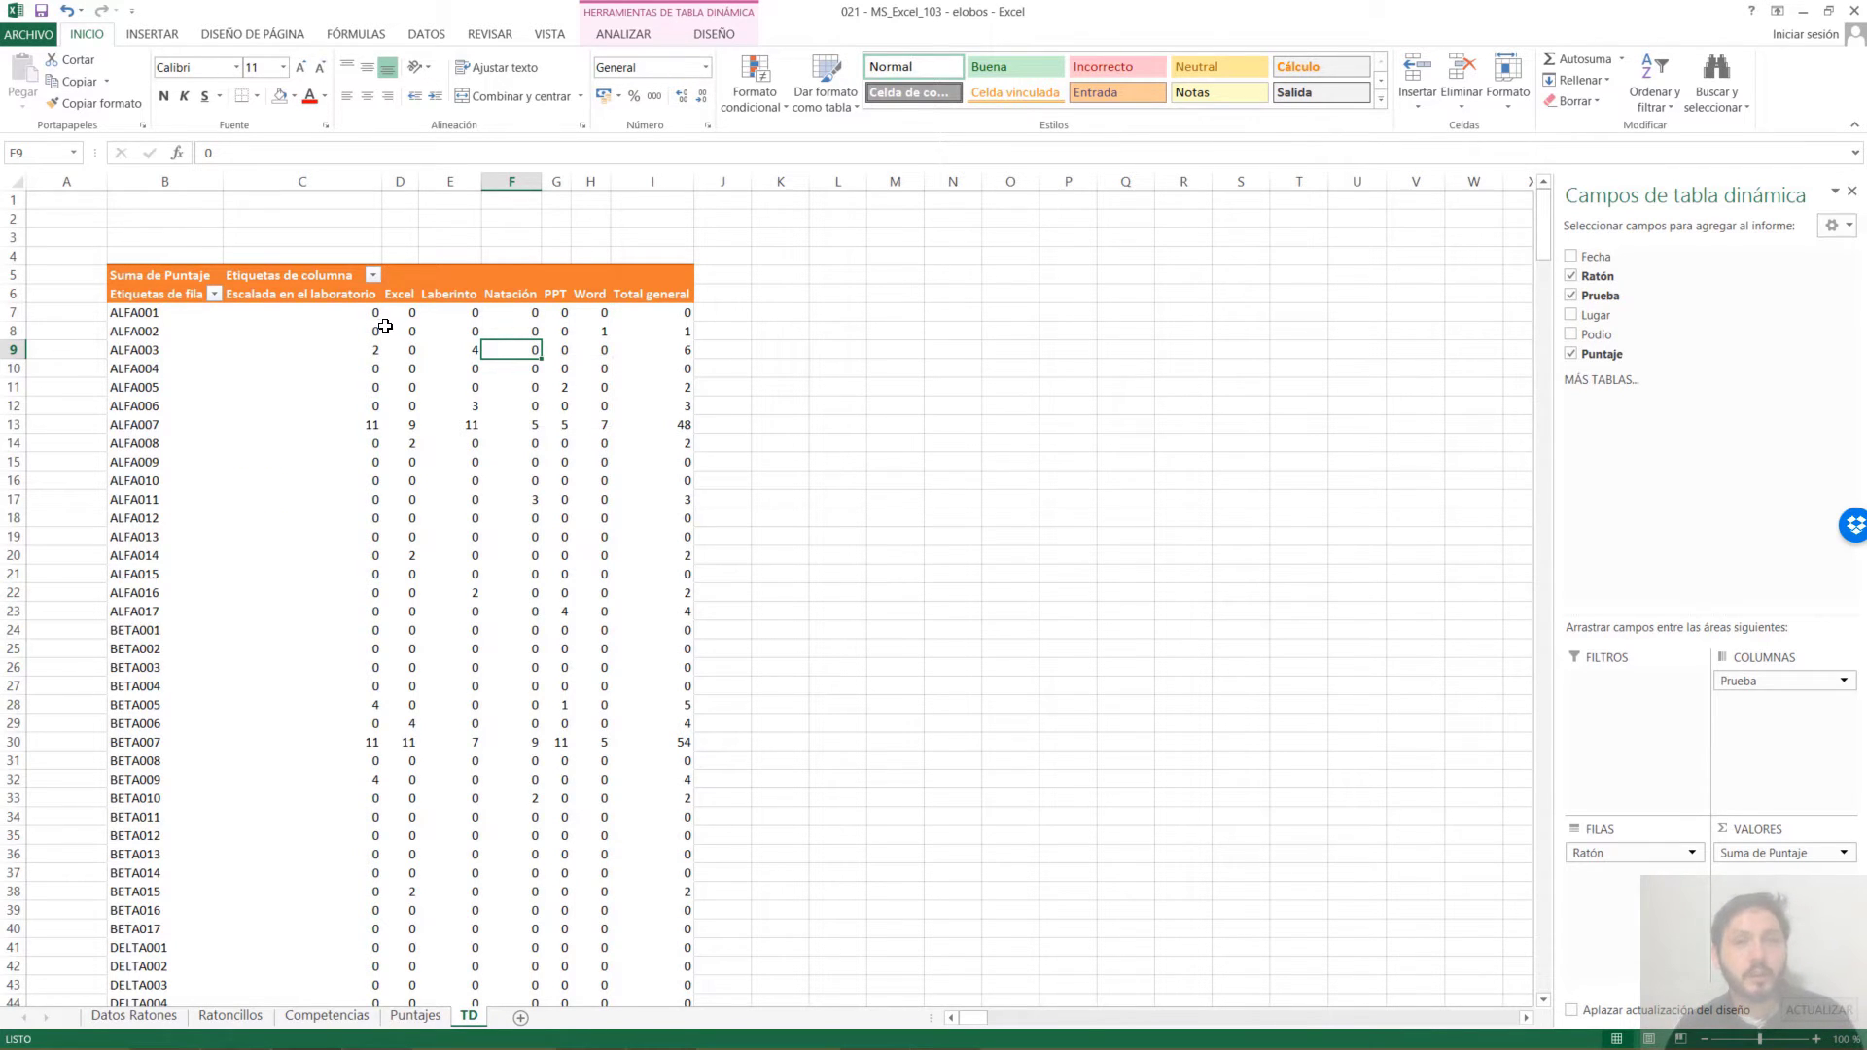
pyautogui.moveTo(358, 312); pyautogui.dragTo(631, 613)
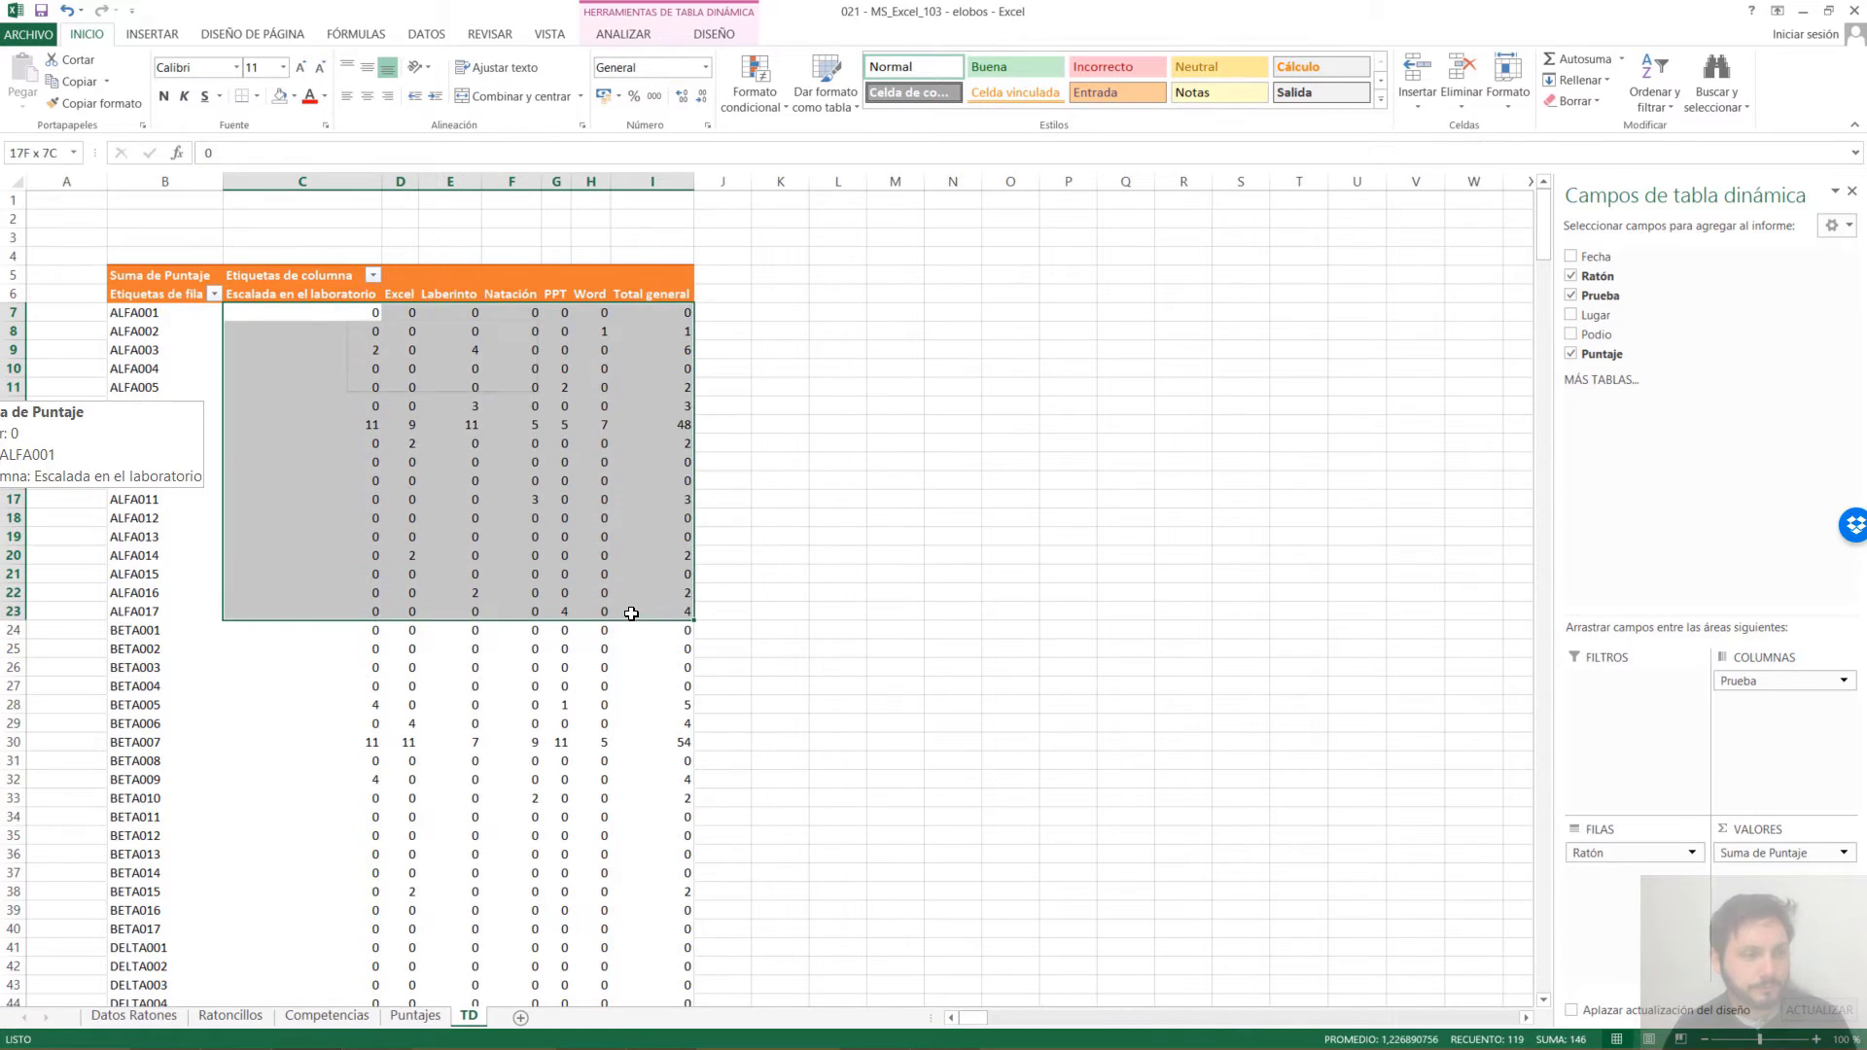
pyautogui.click(644, 536)
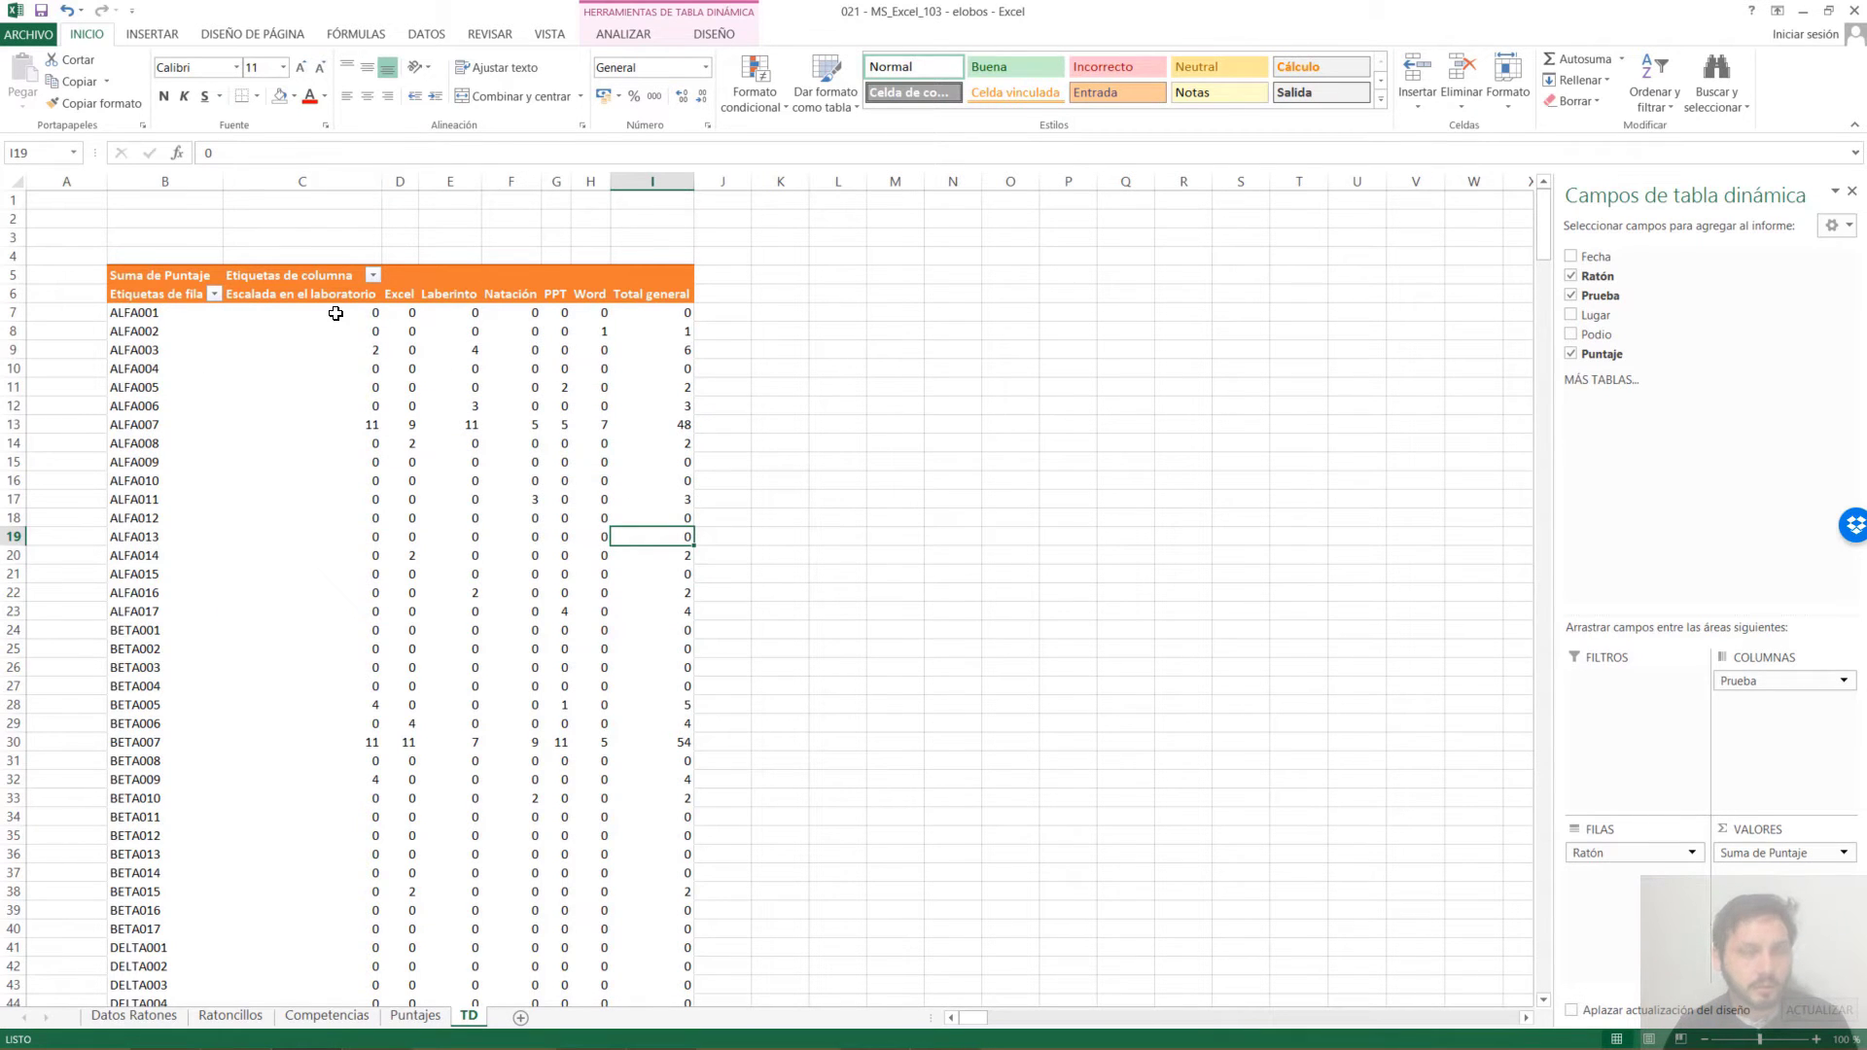
pyautogui.moveTo(304, 311); pyautogui.dragTo(637, 991)
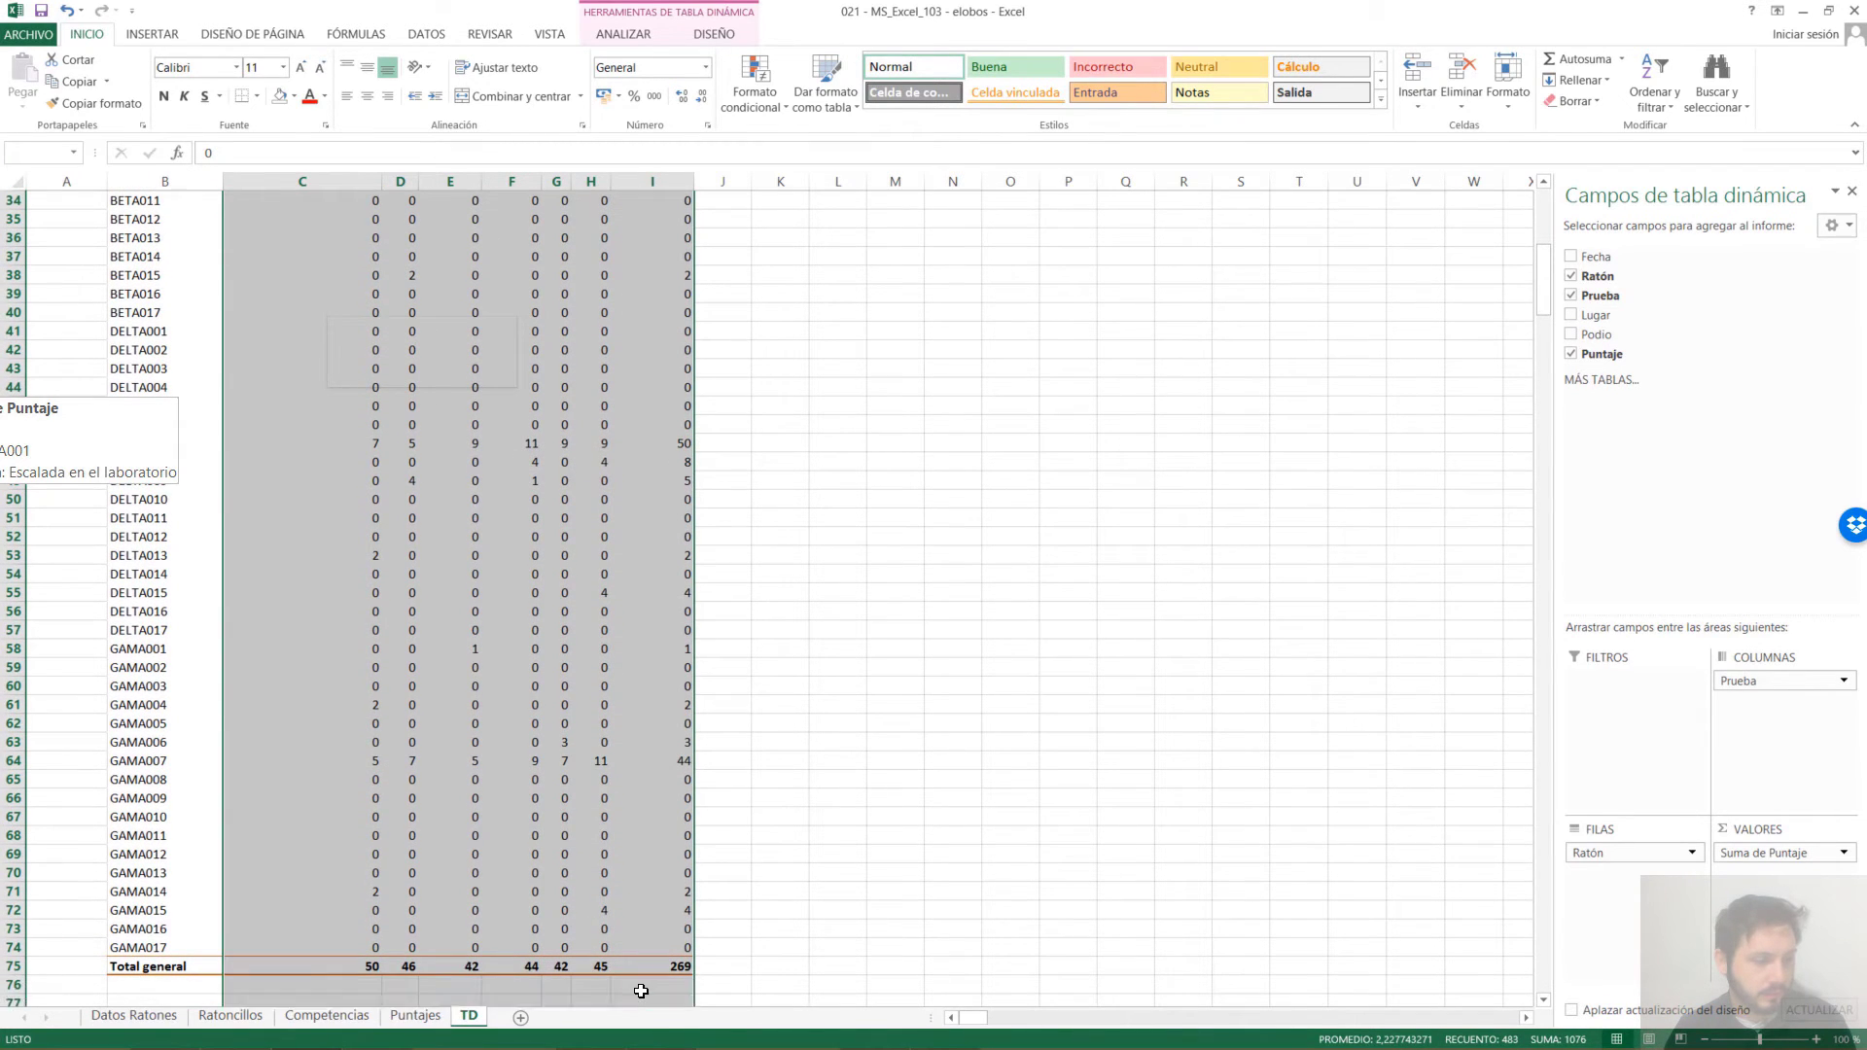
pyautogui.rightClick(463, 426)
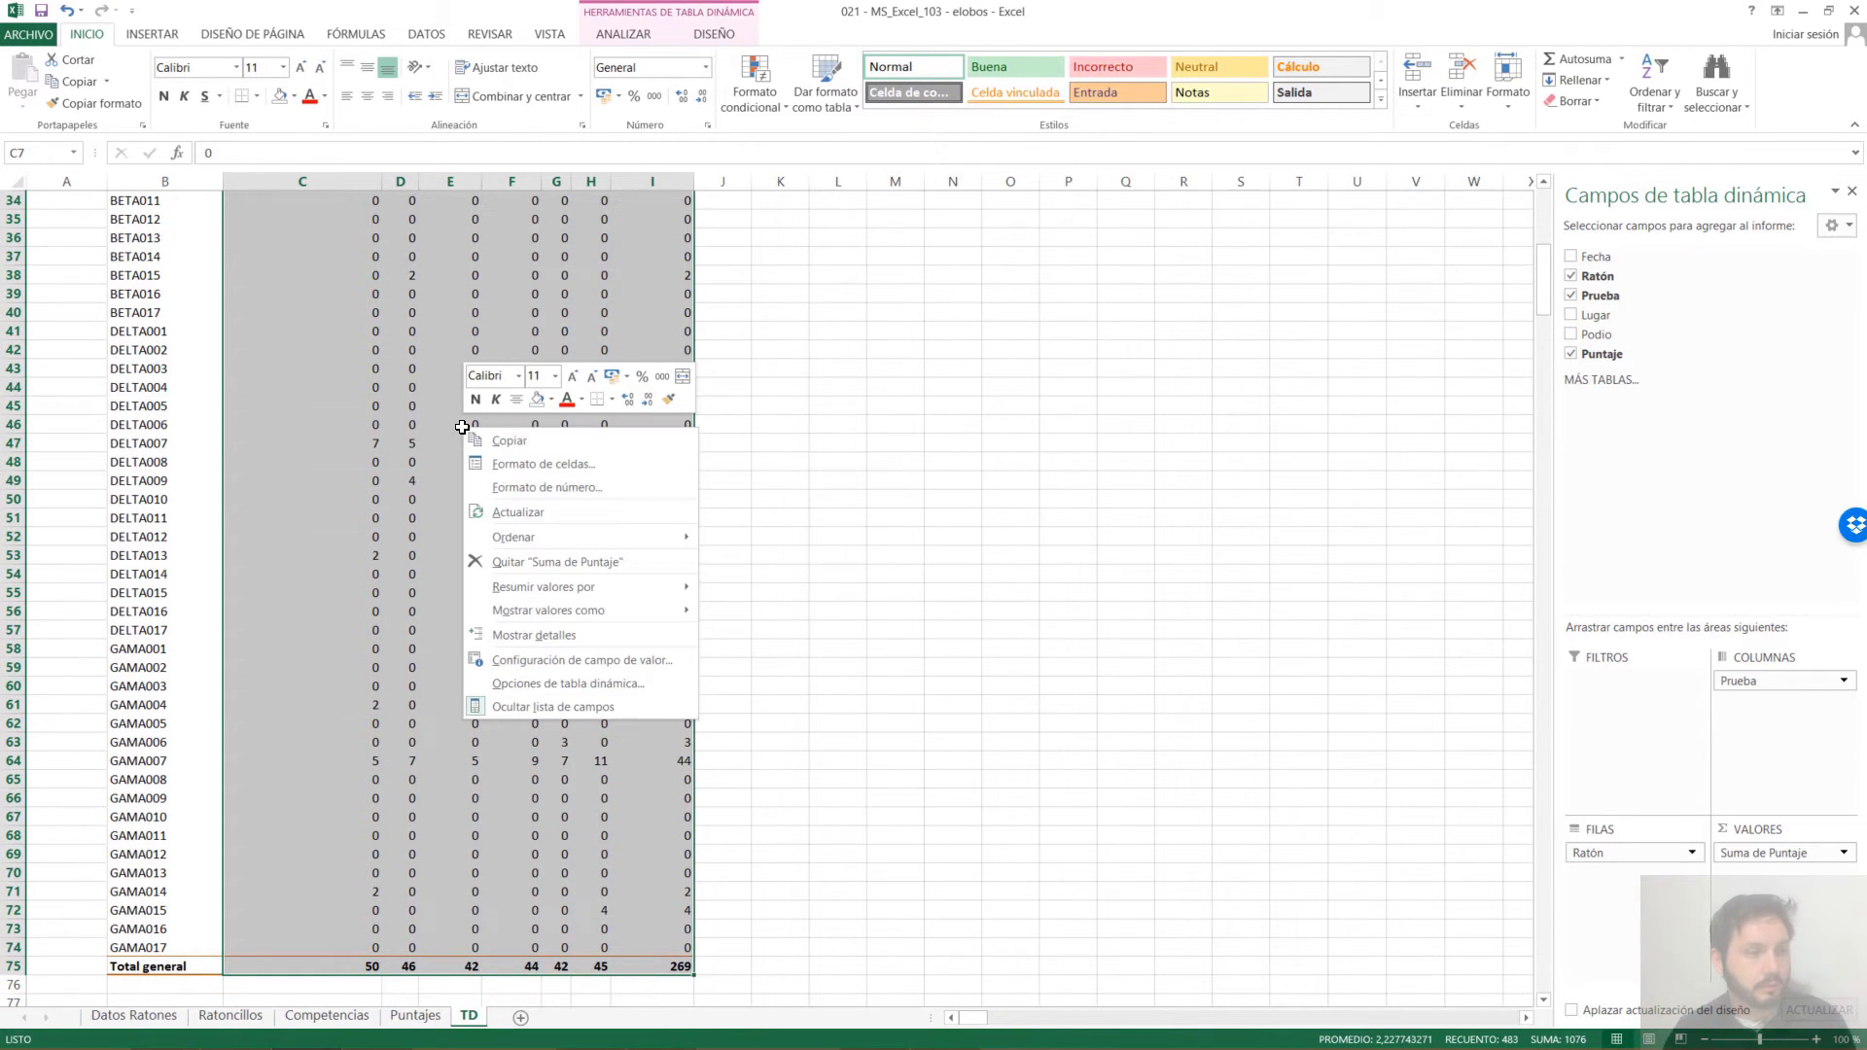
pyautogui.click(599, 464)
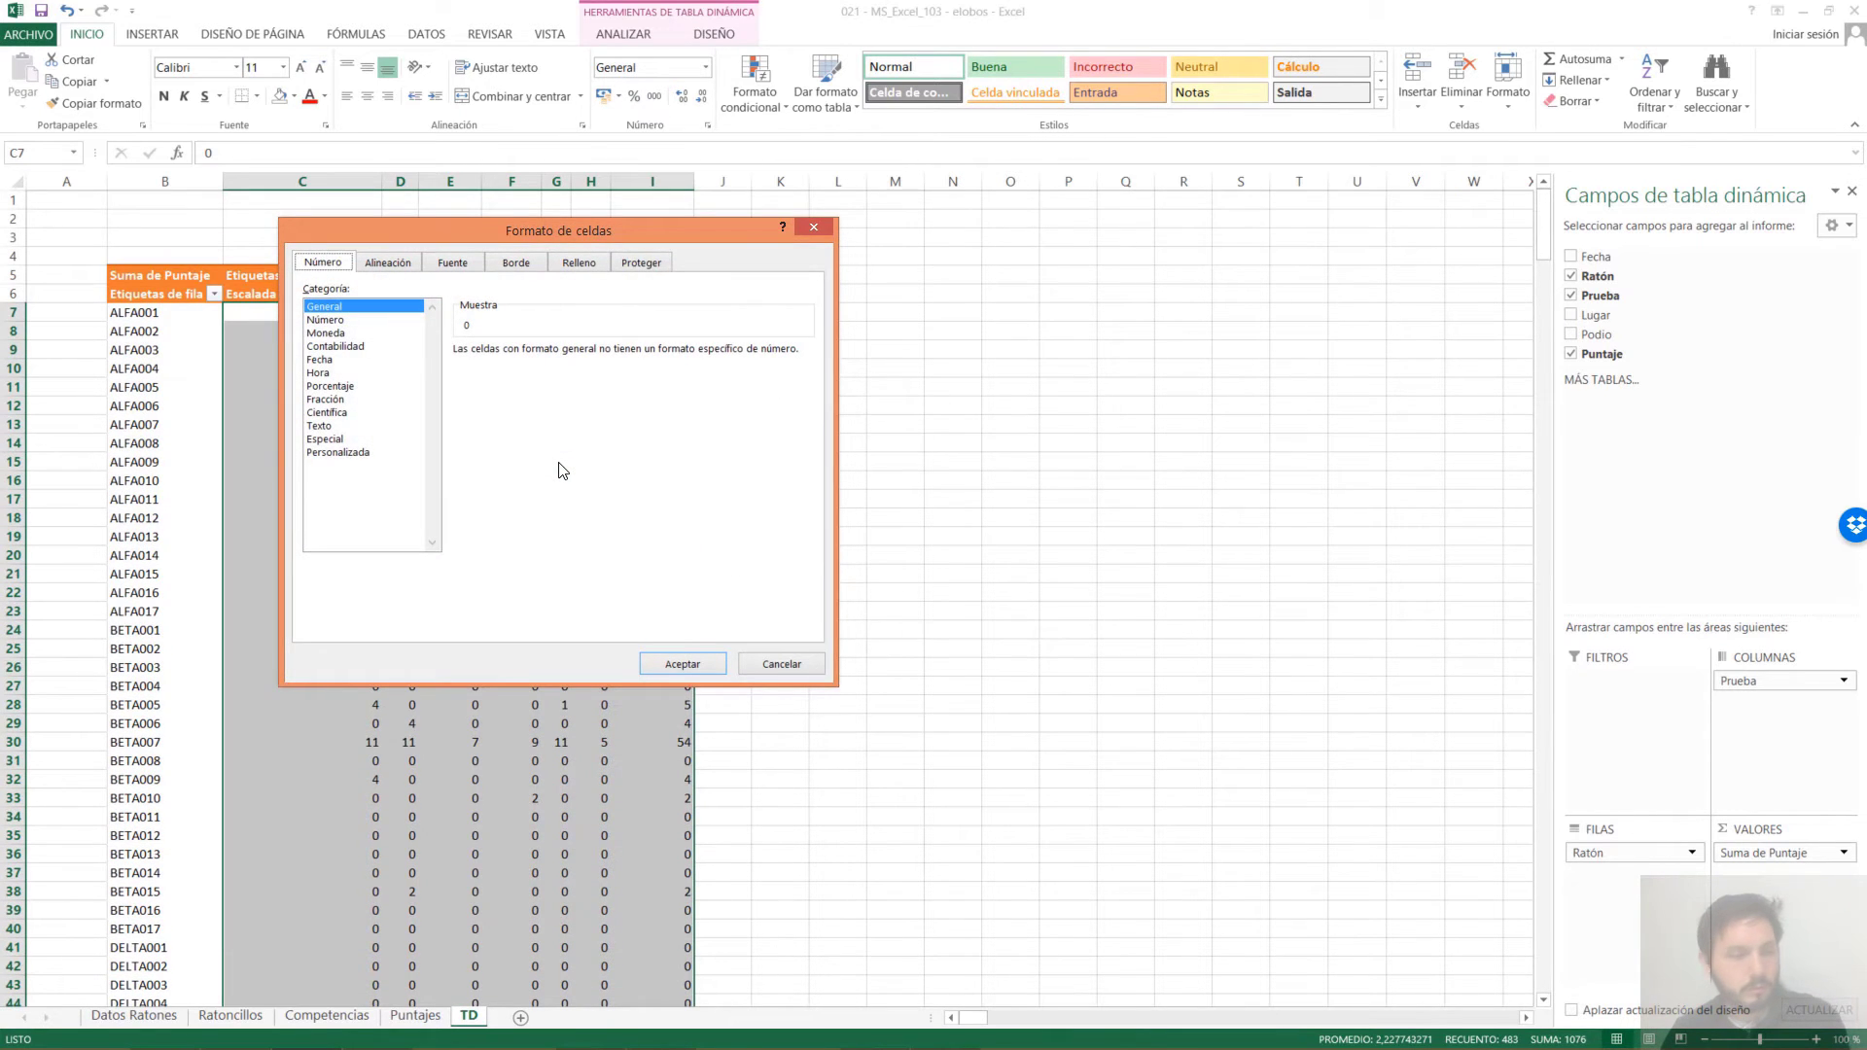
pyautogui.press('Escape')
pyautogui.hotkey('ctrl', '1')
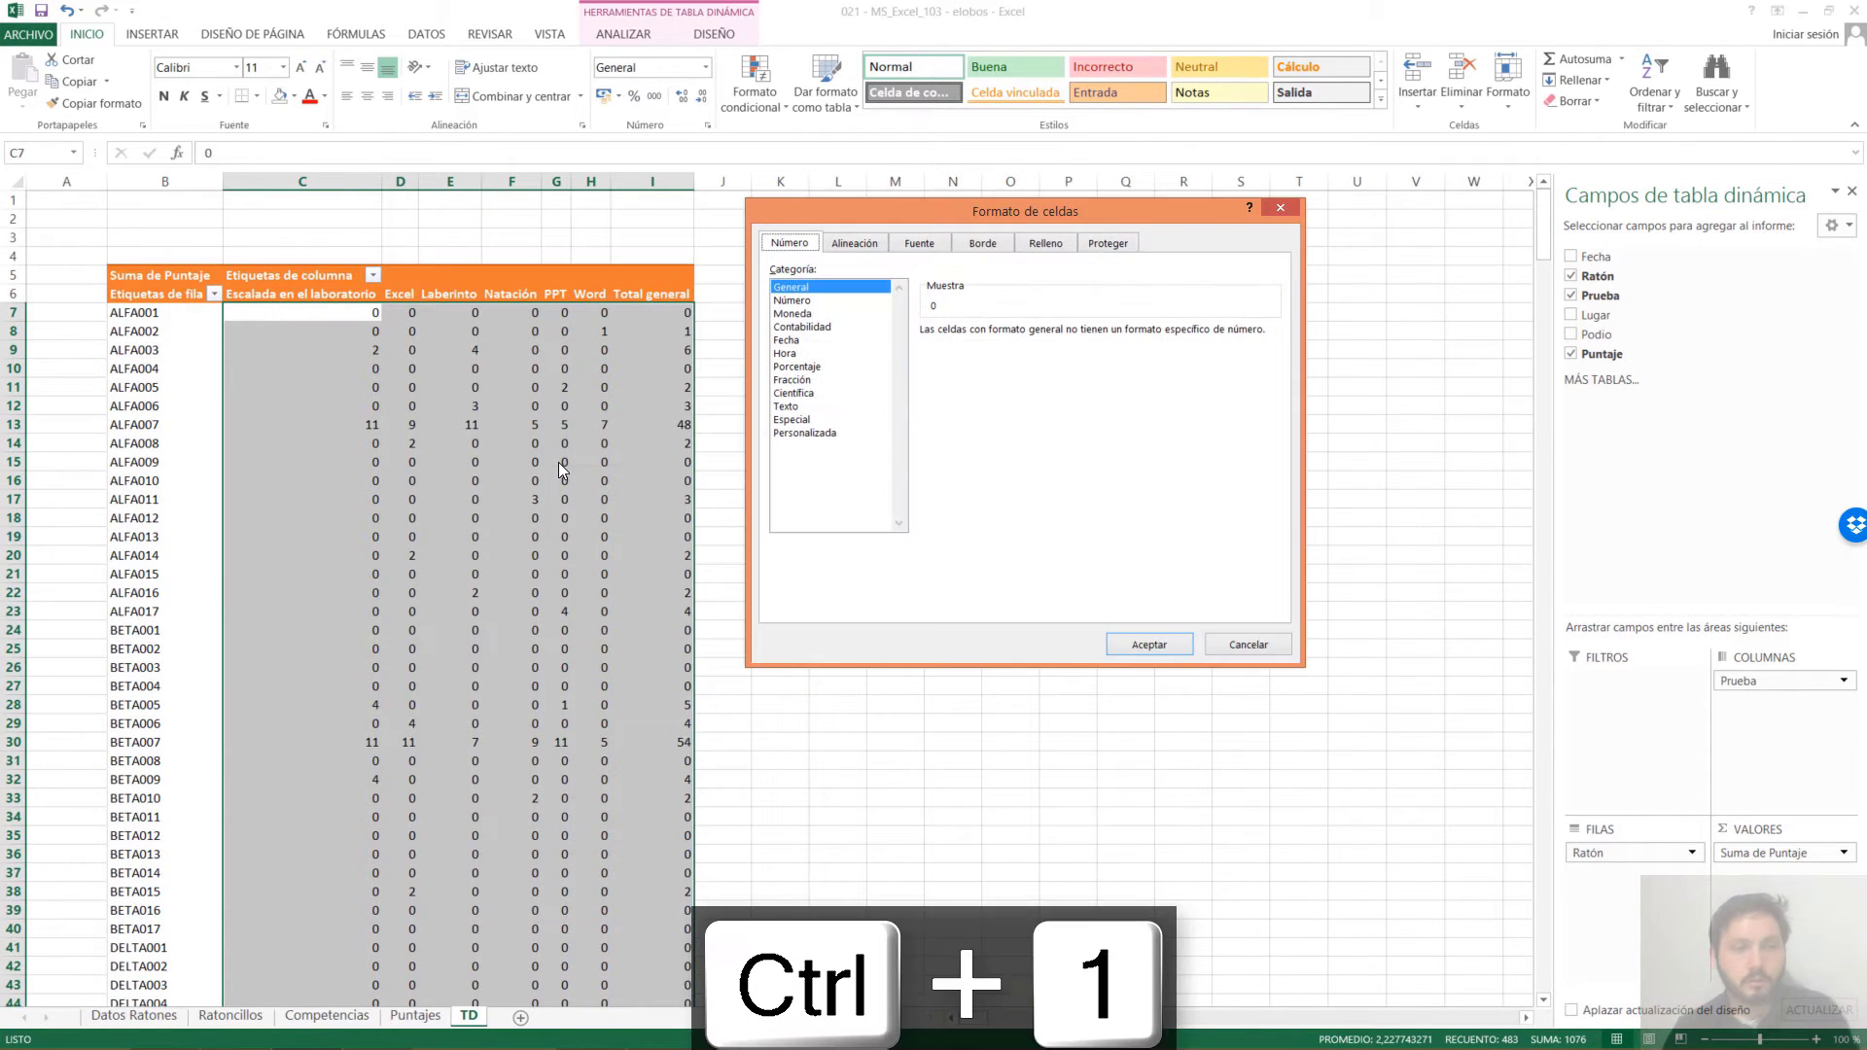
pyautogui.click(829, 330)
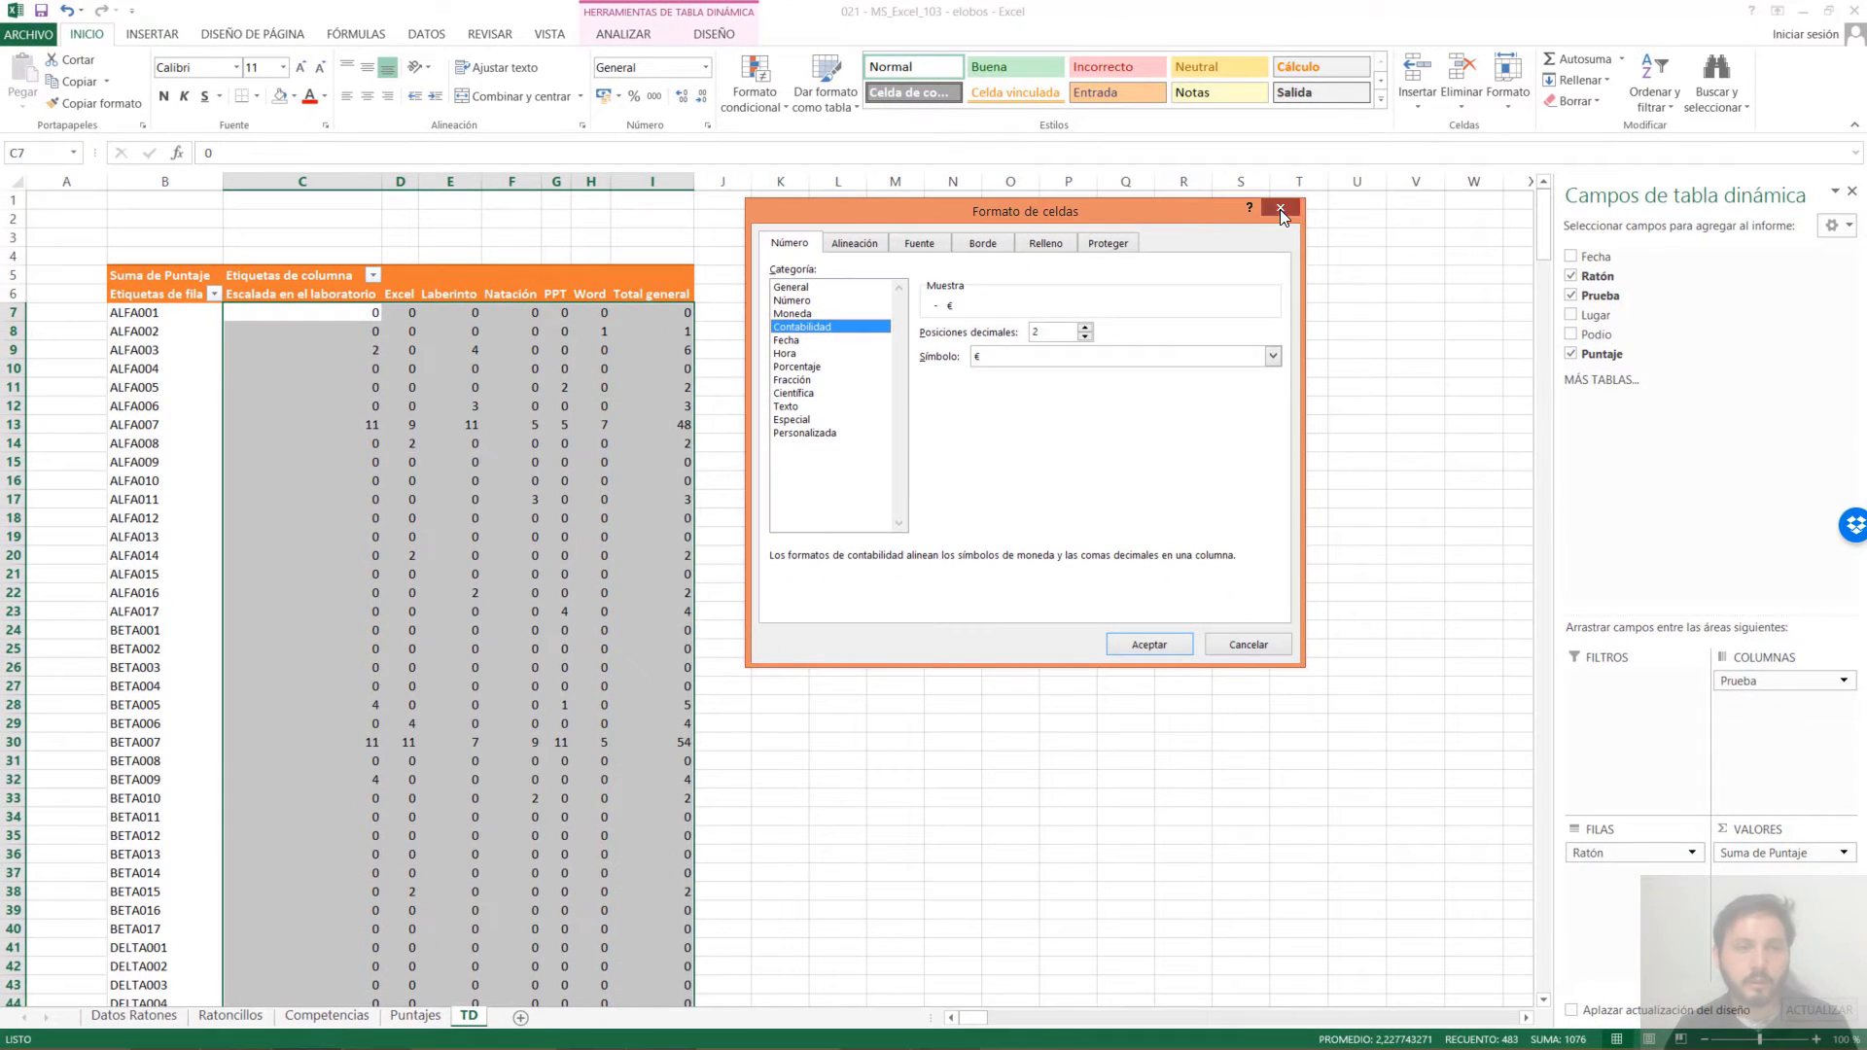
pyautogui.click(1279, 208)
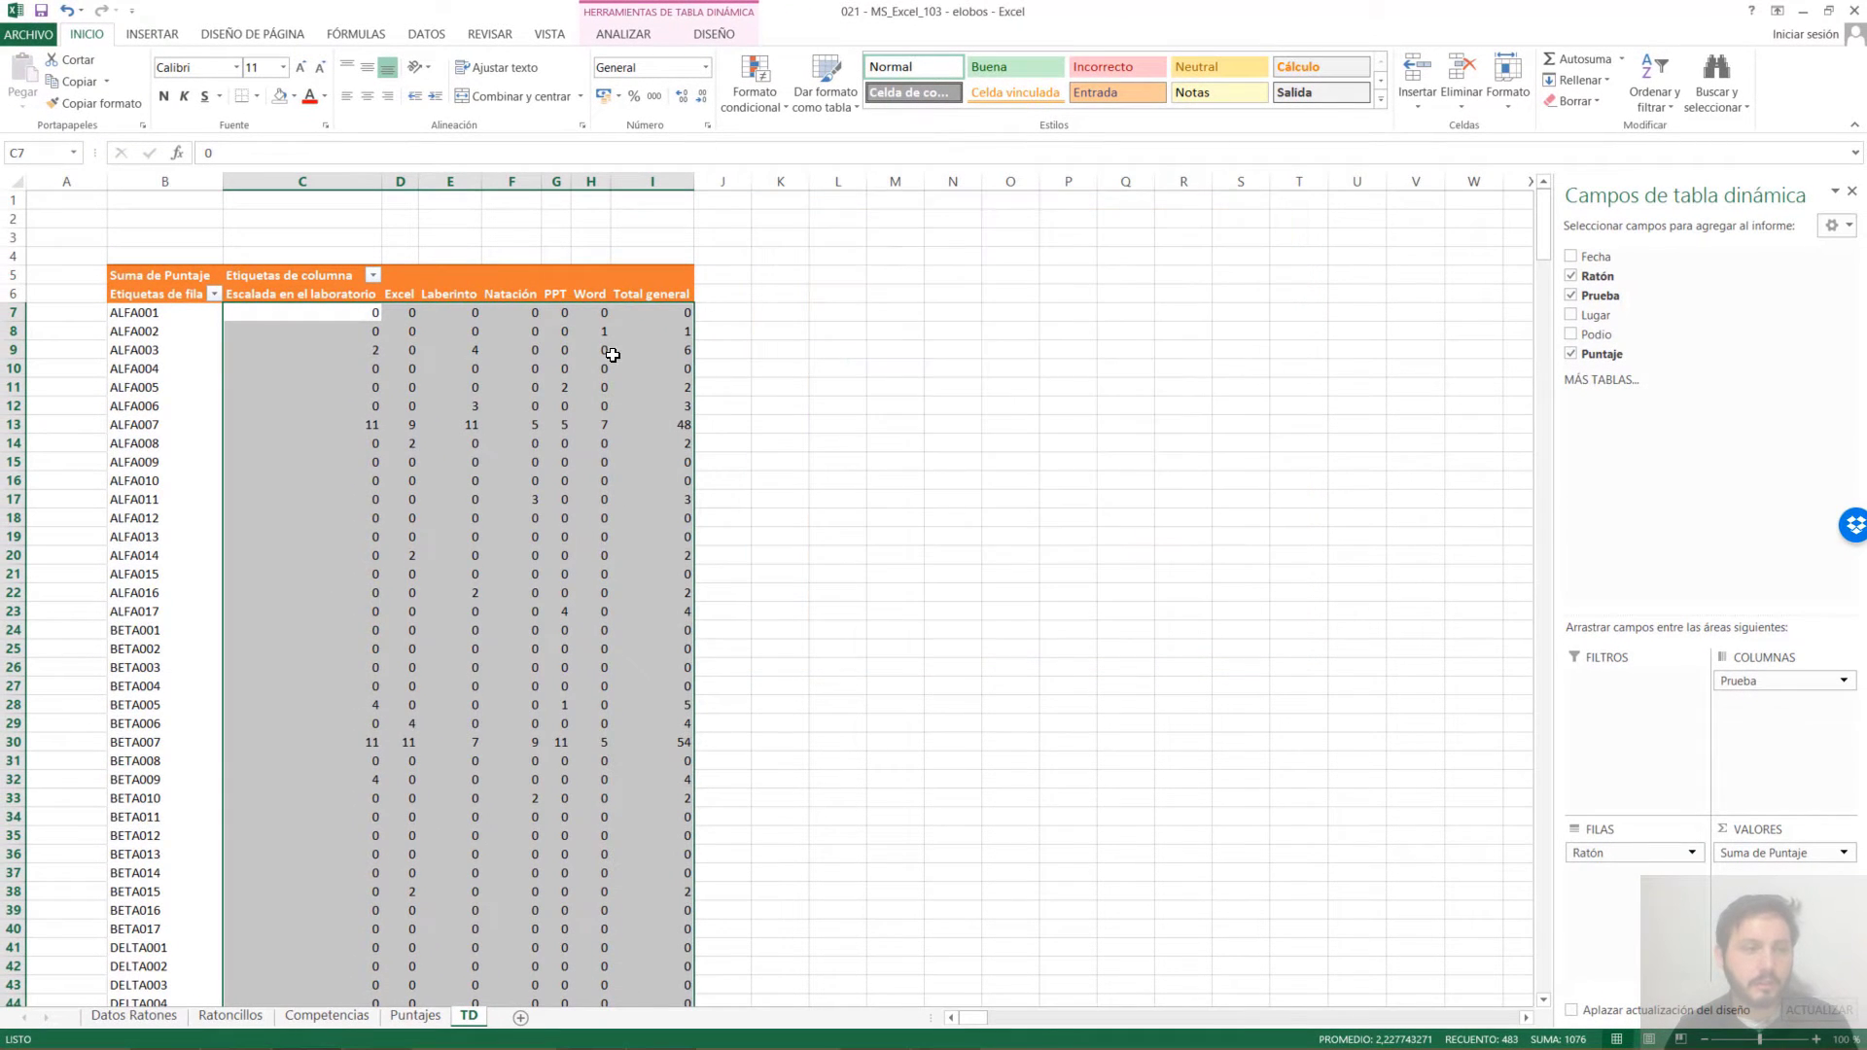
pyautogui.click(594, 352)
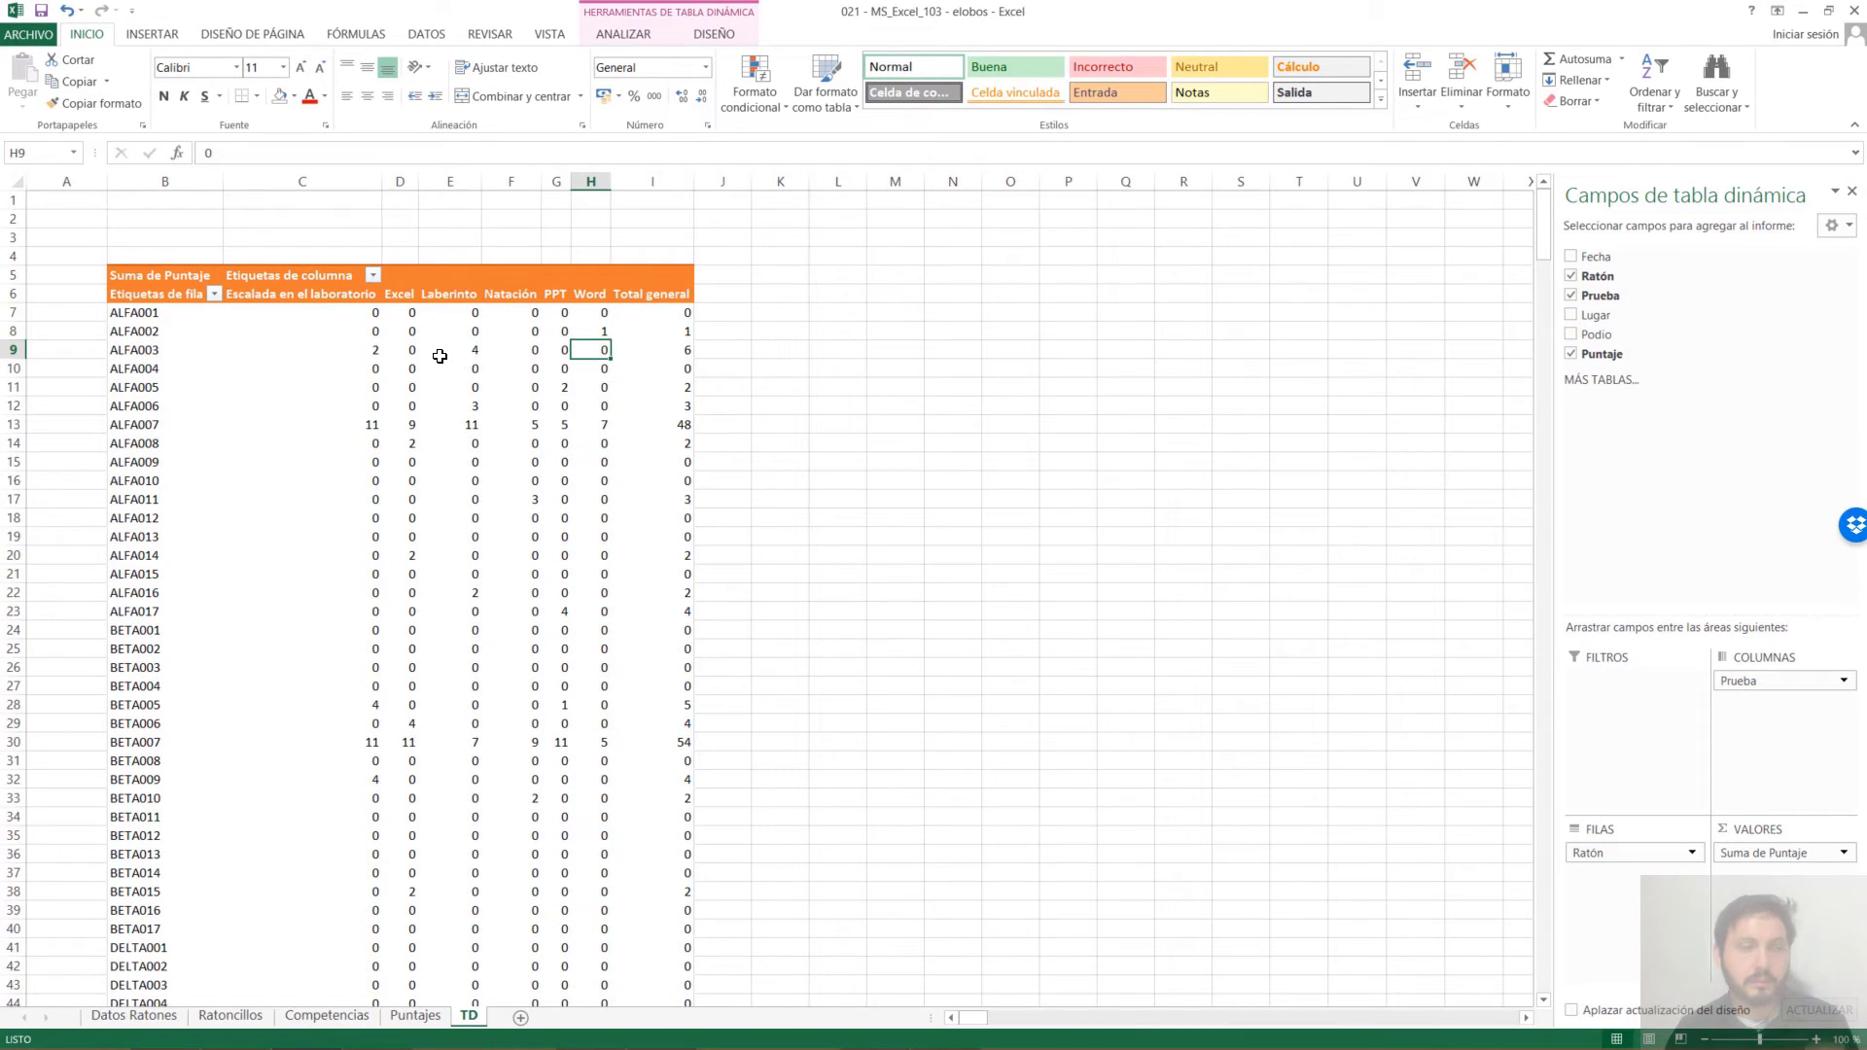
# Open the number format of the pivot table's Suma de Puntaje values and choose the Personalizada category
pyautogui.moveTo(439, 355)
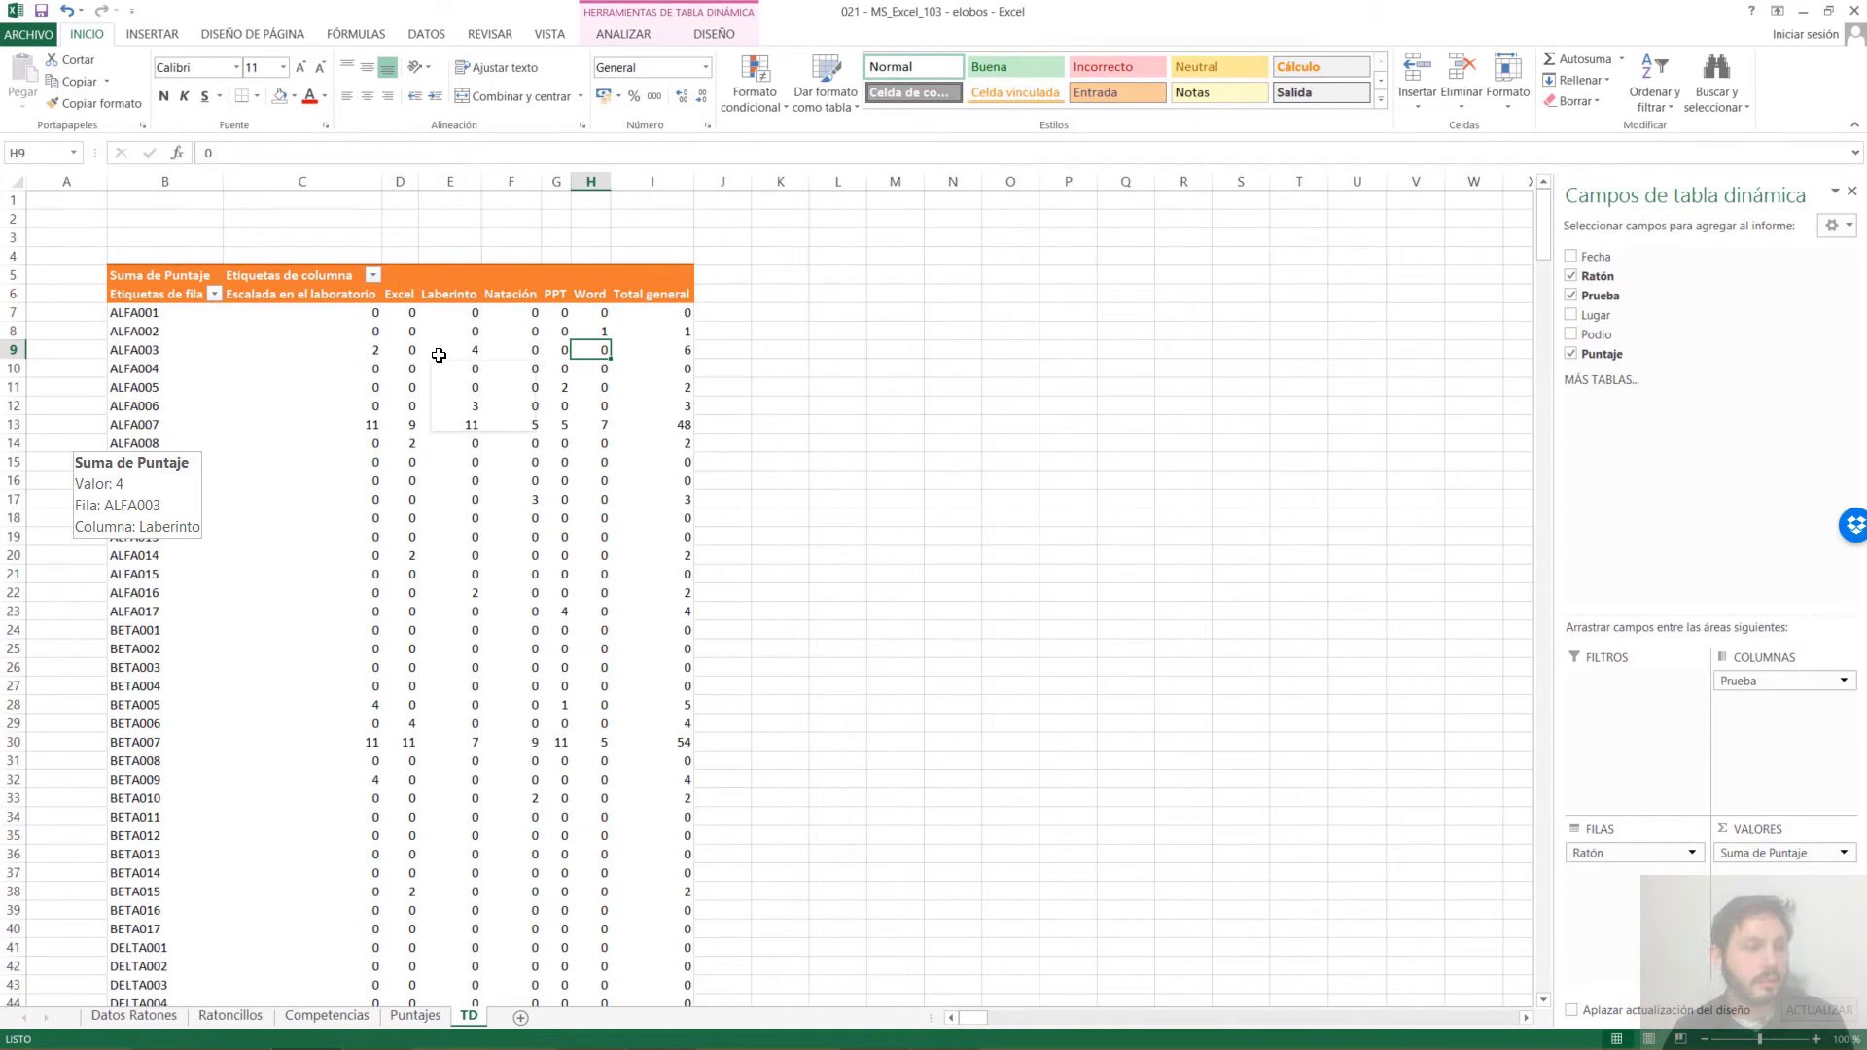
pyautogui.rightClick(446, 350)
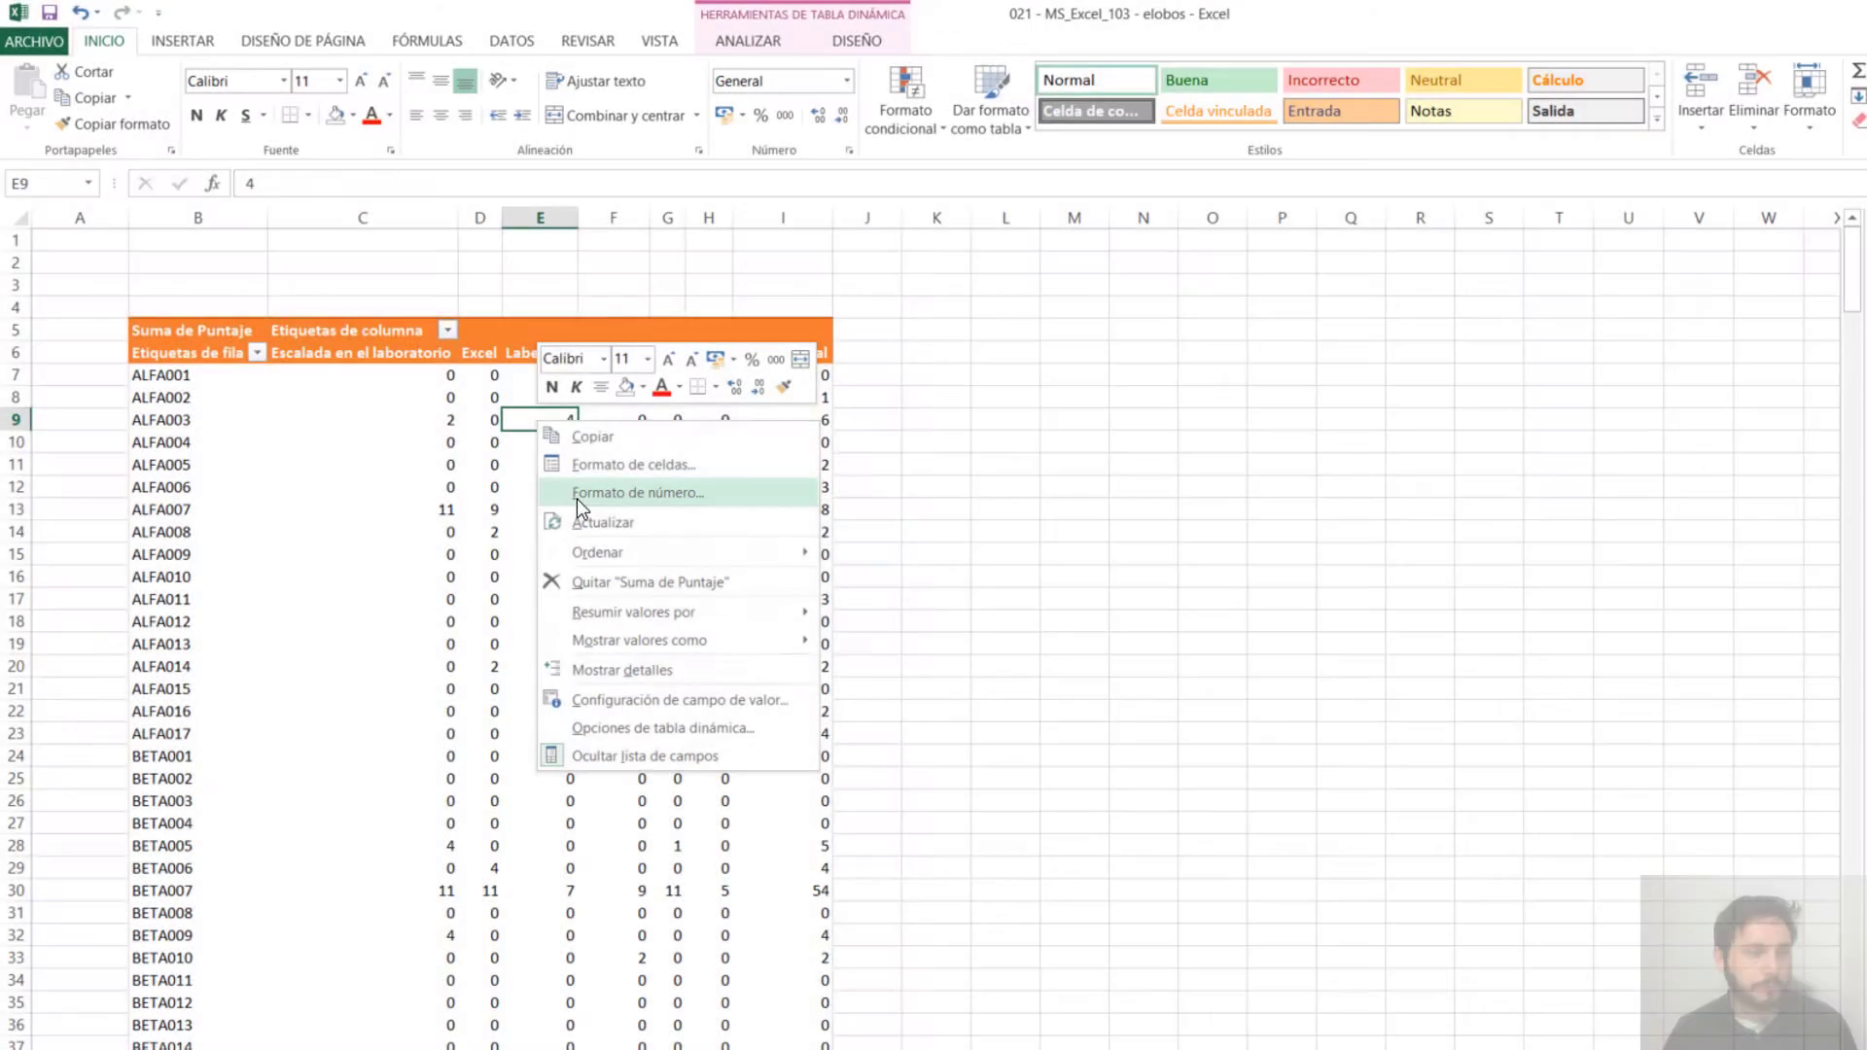
pyautogui.click(576, 498)
pyautogui.moveTo(523, 225); pyautogui.dragTo(832, 284)
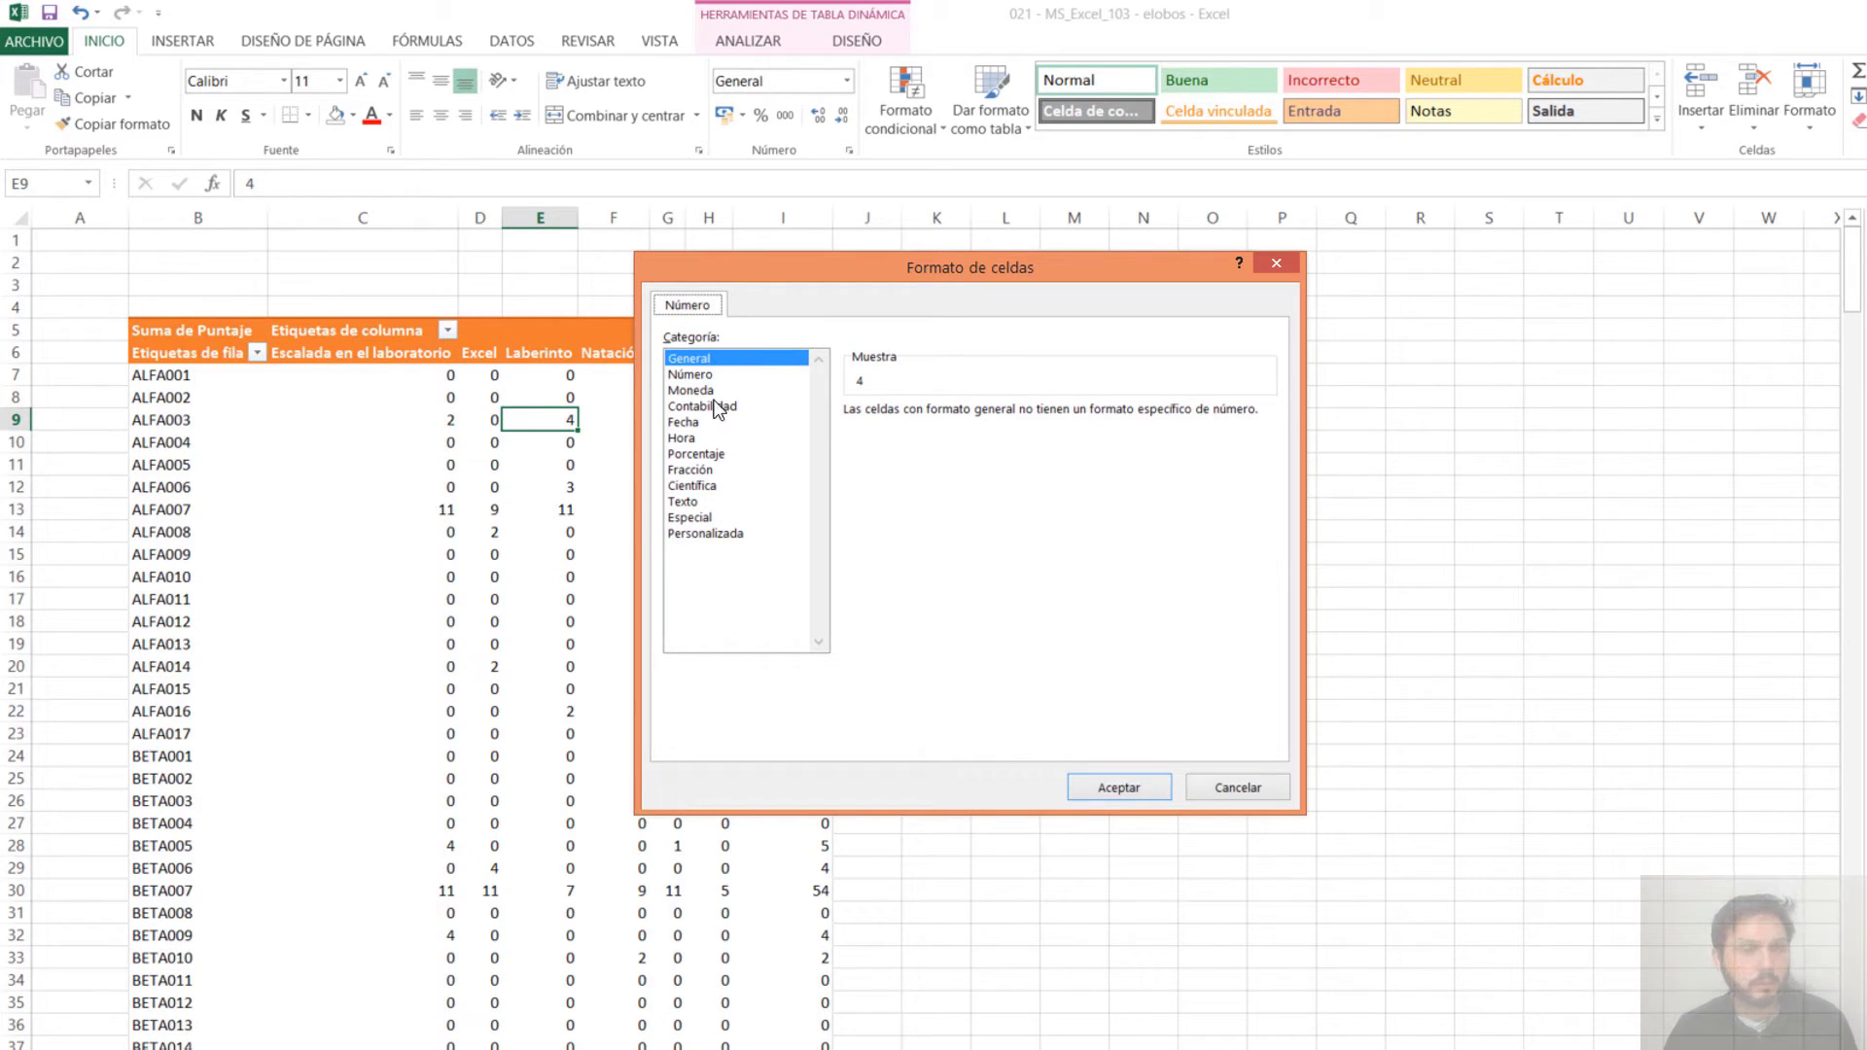
pyautogui.click(732, 534)
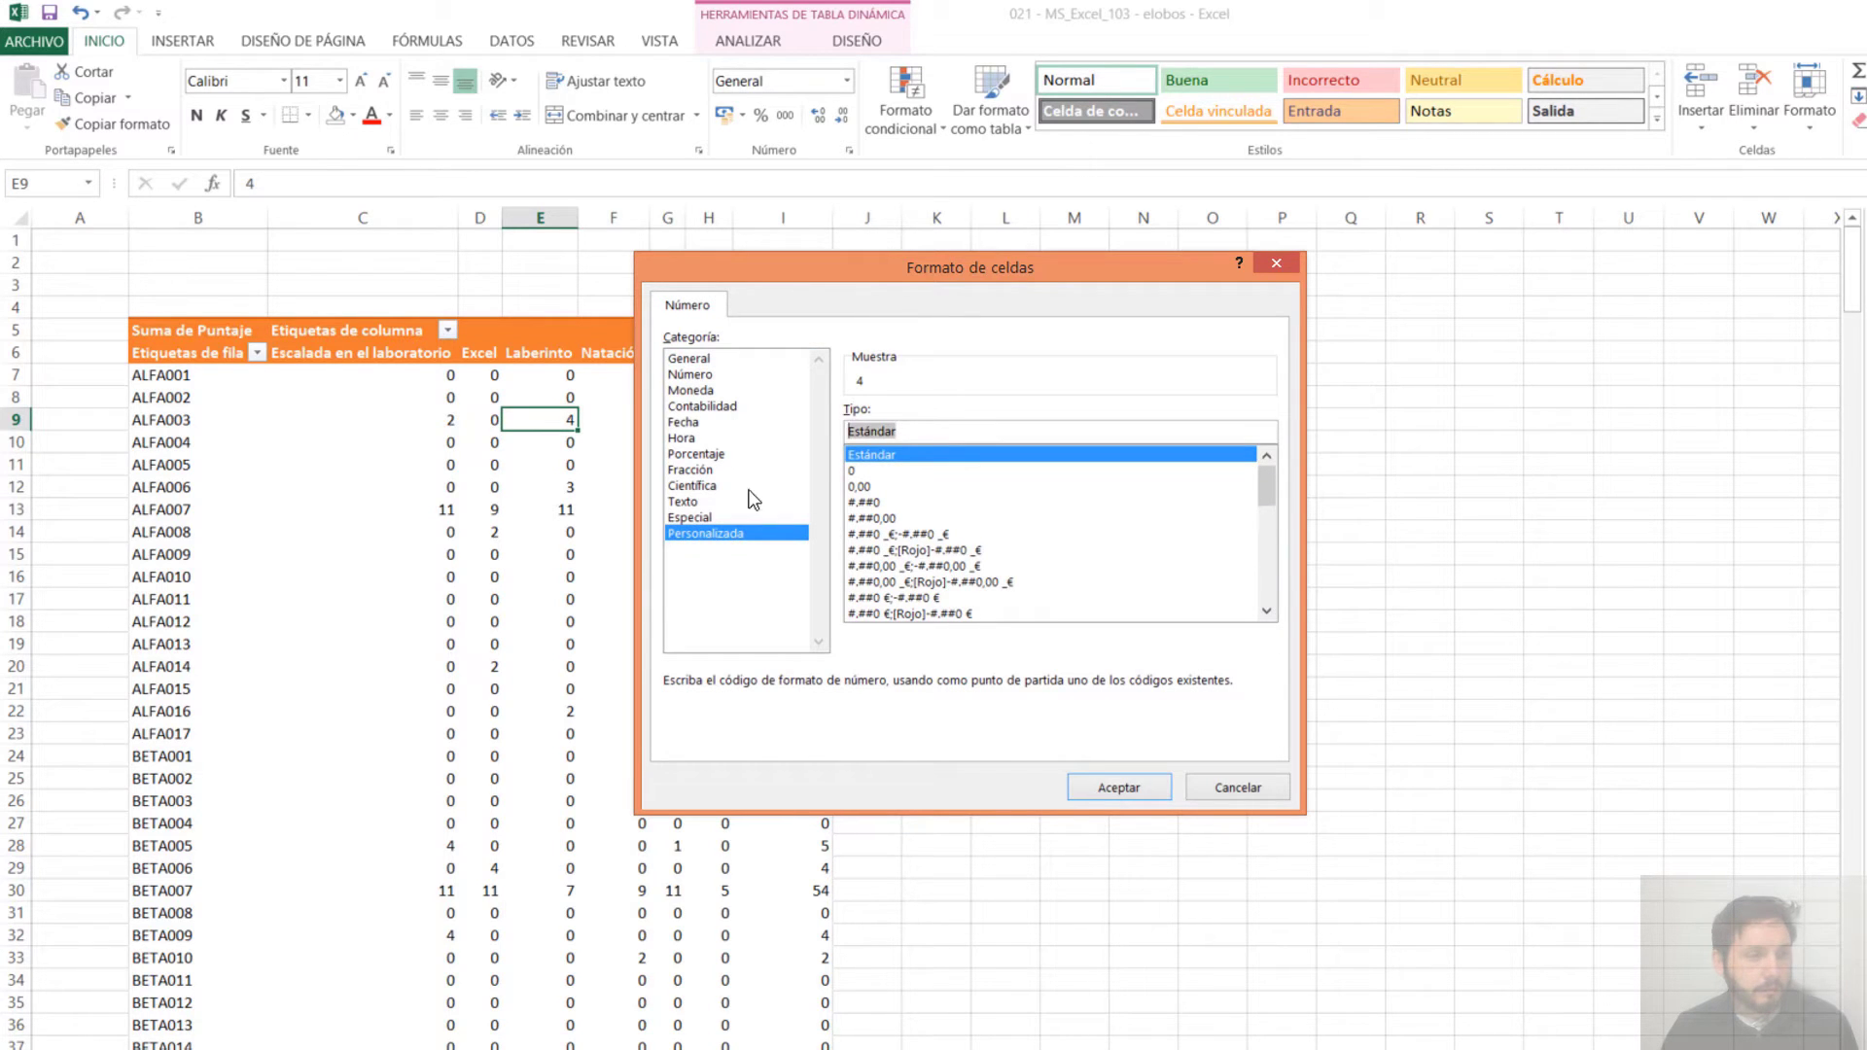
pyautogui.moveTo(943, 278); pyautogui.dragTo(1147, 352)
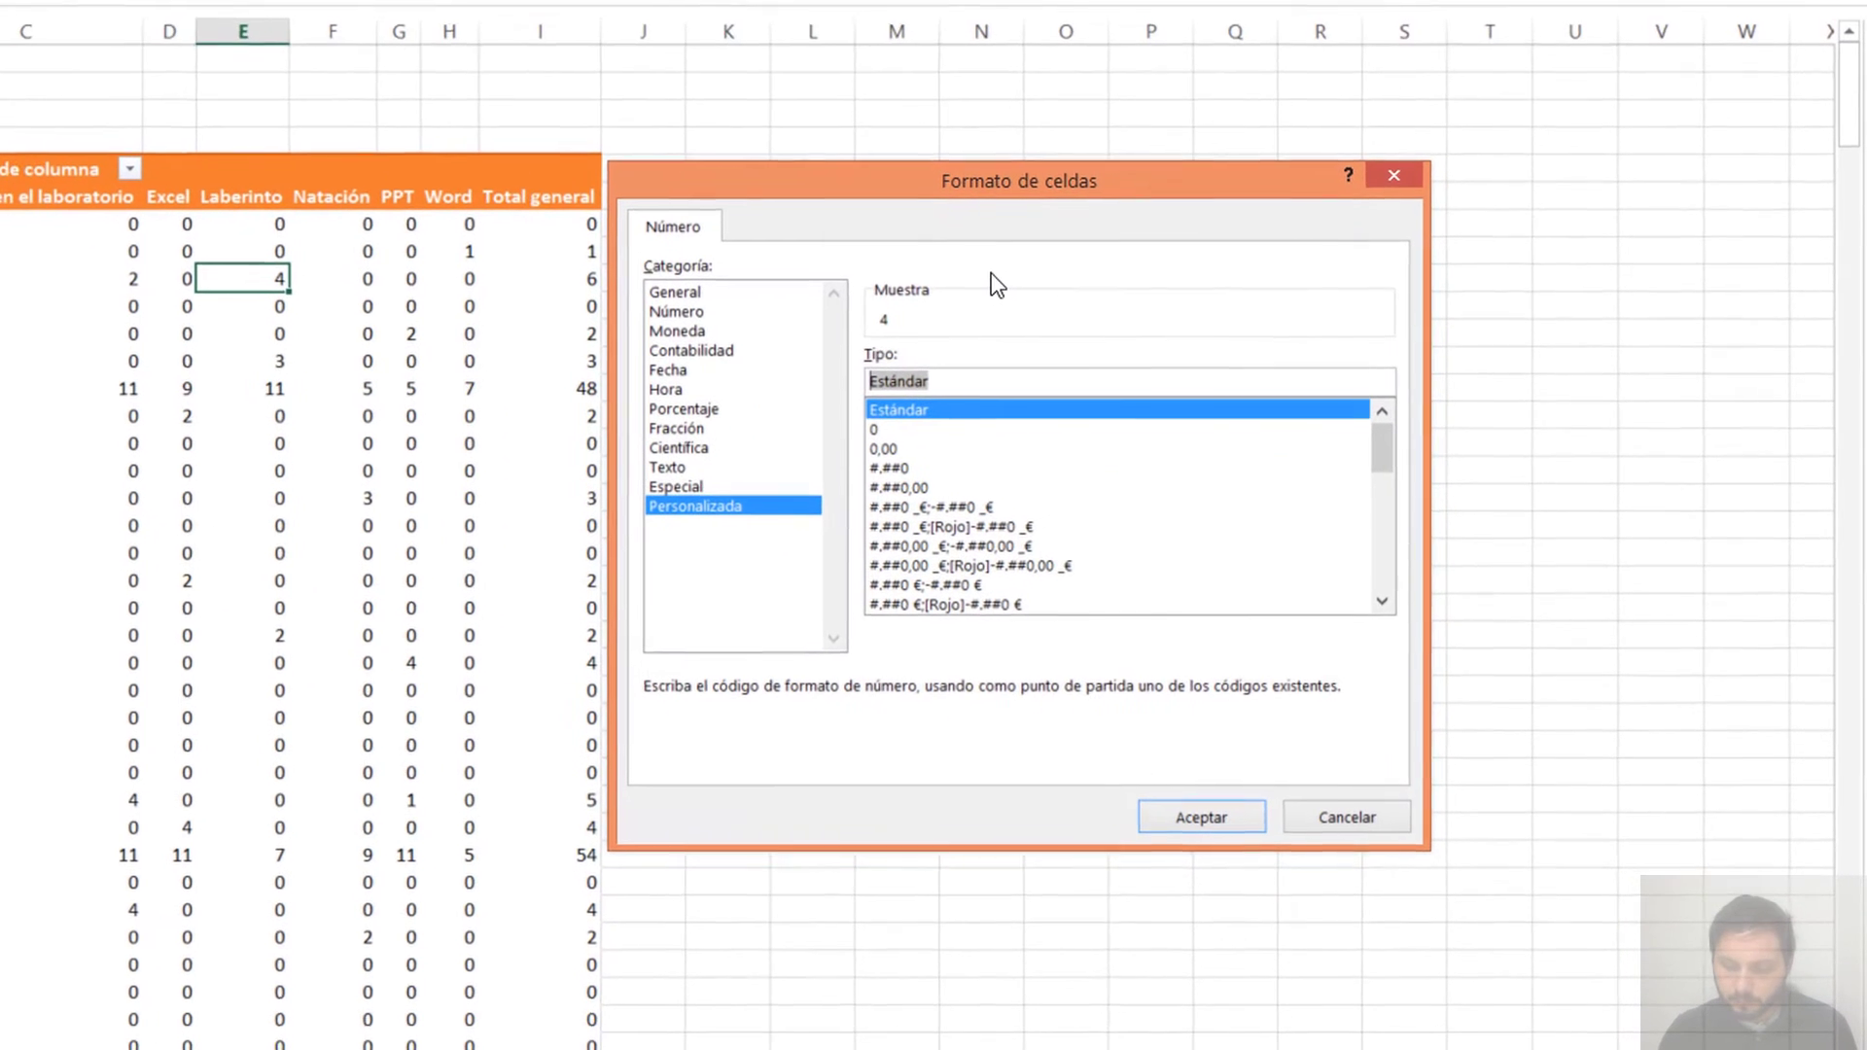
# Apply the custom format code 0;;"-" to the pivot table's score values
pyautogui.write('0')
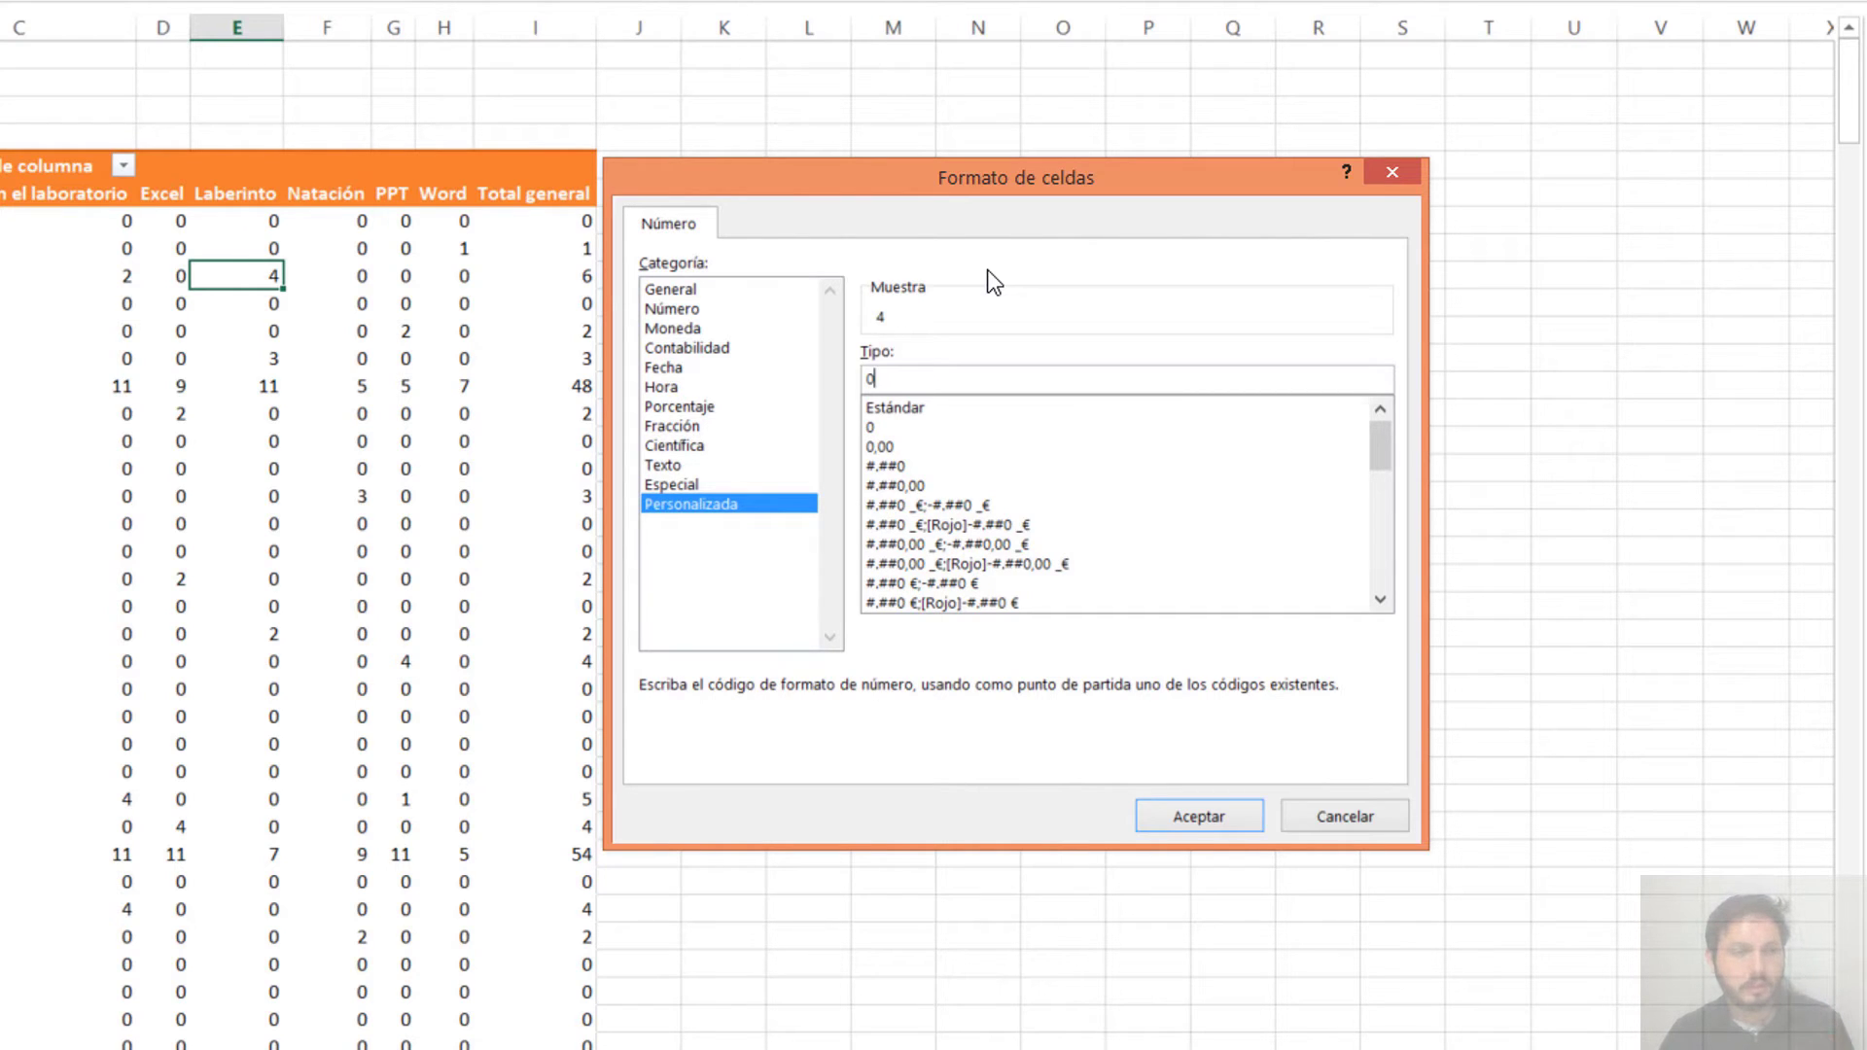
pyautogui.write(';')
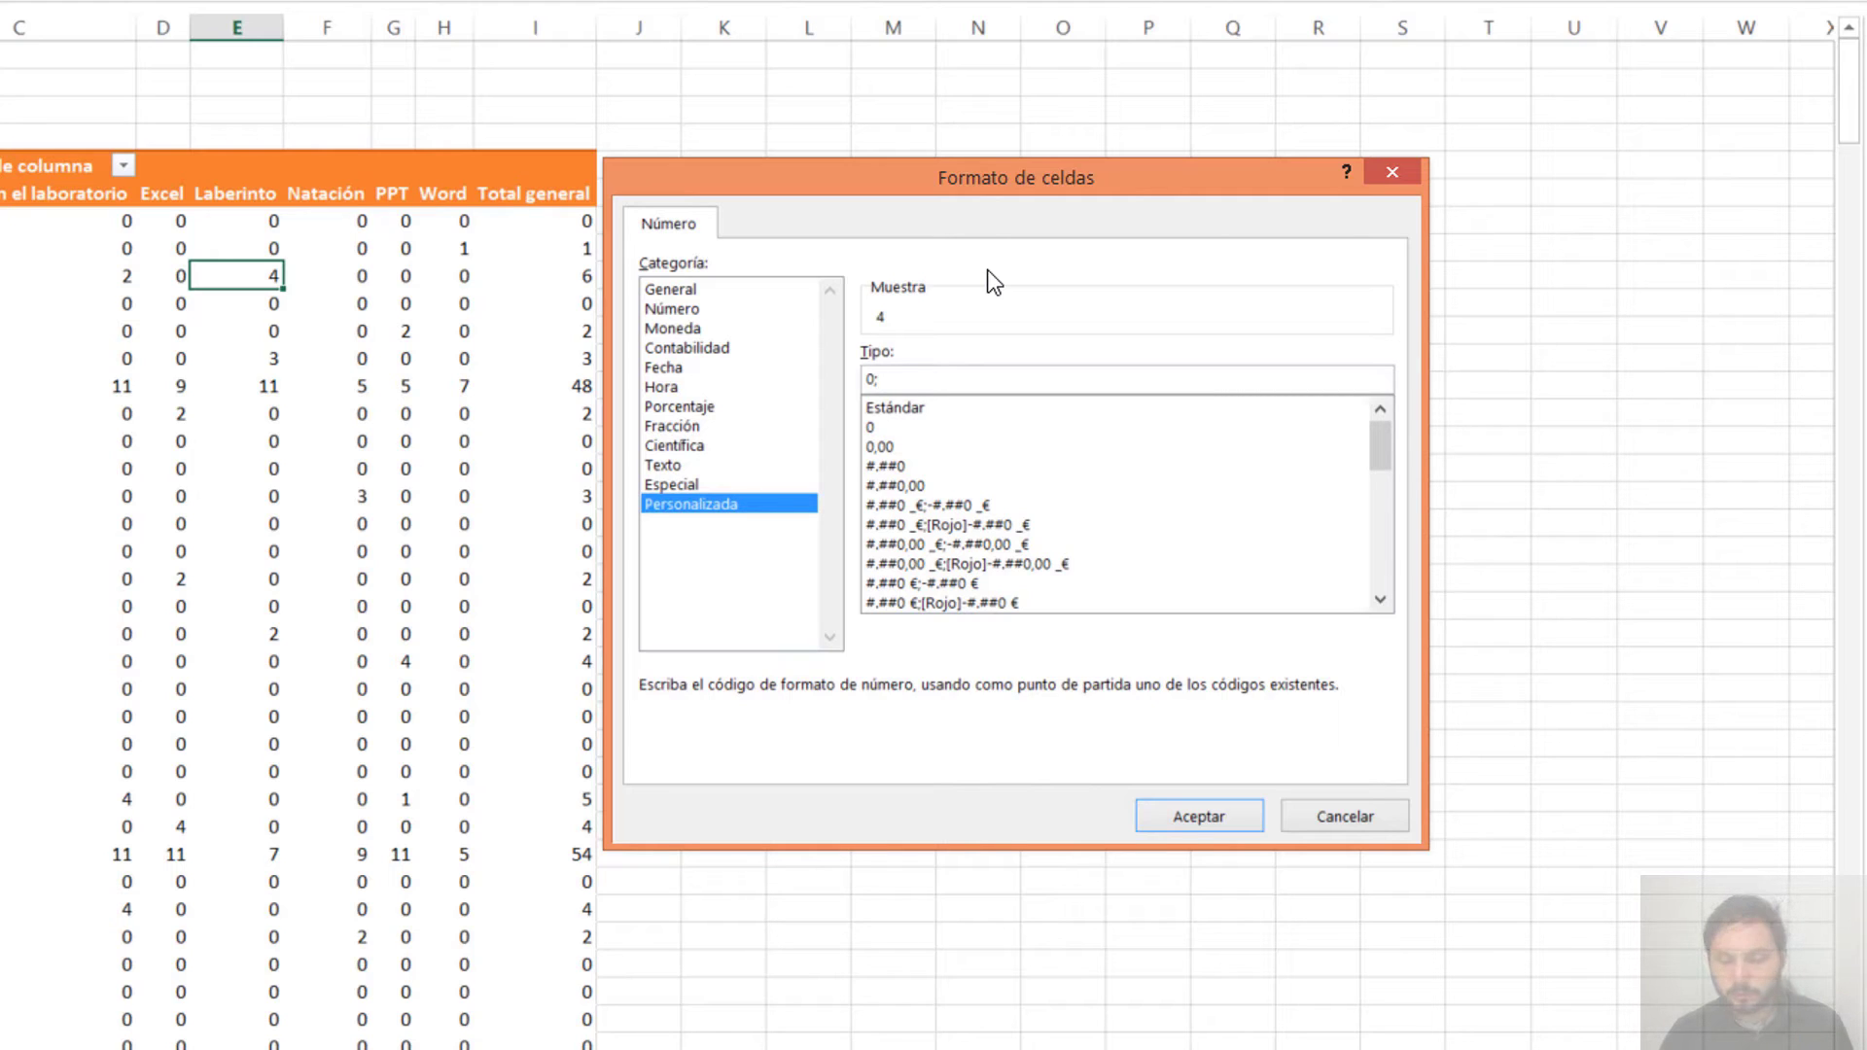
pyautogui.write(';')
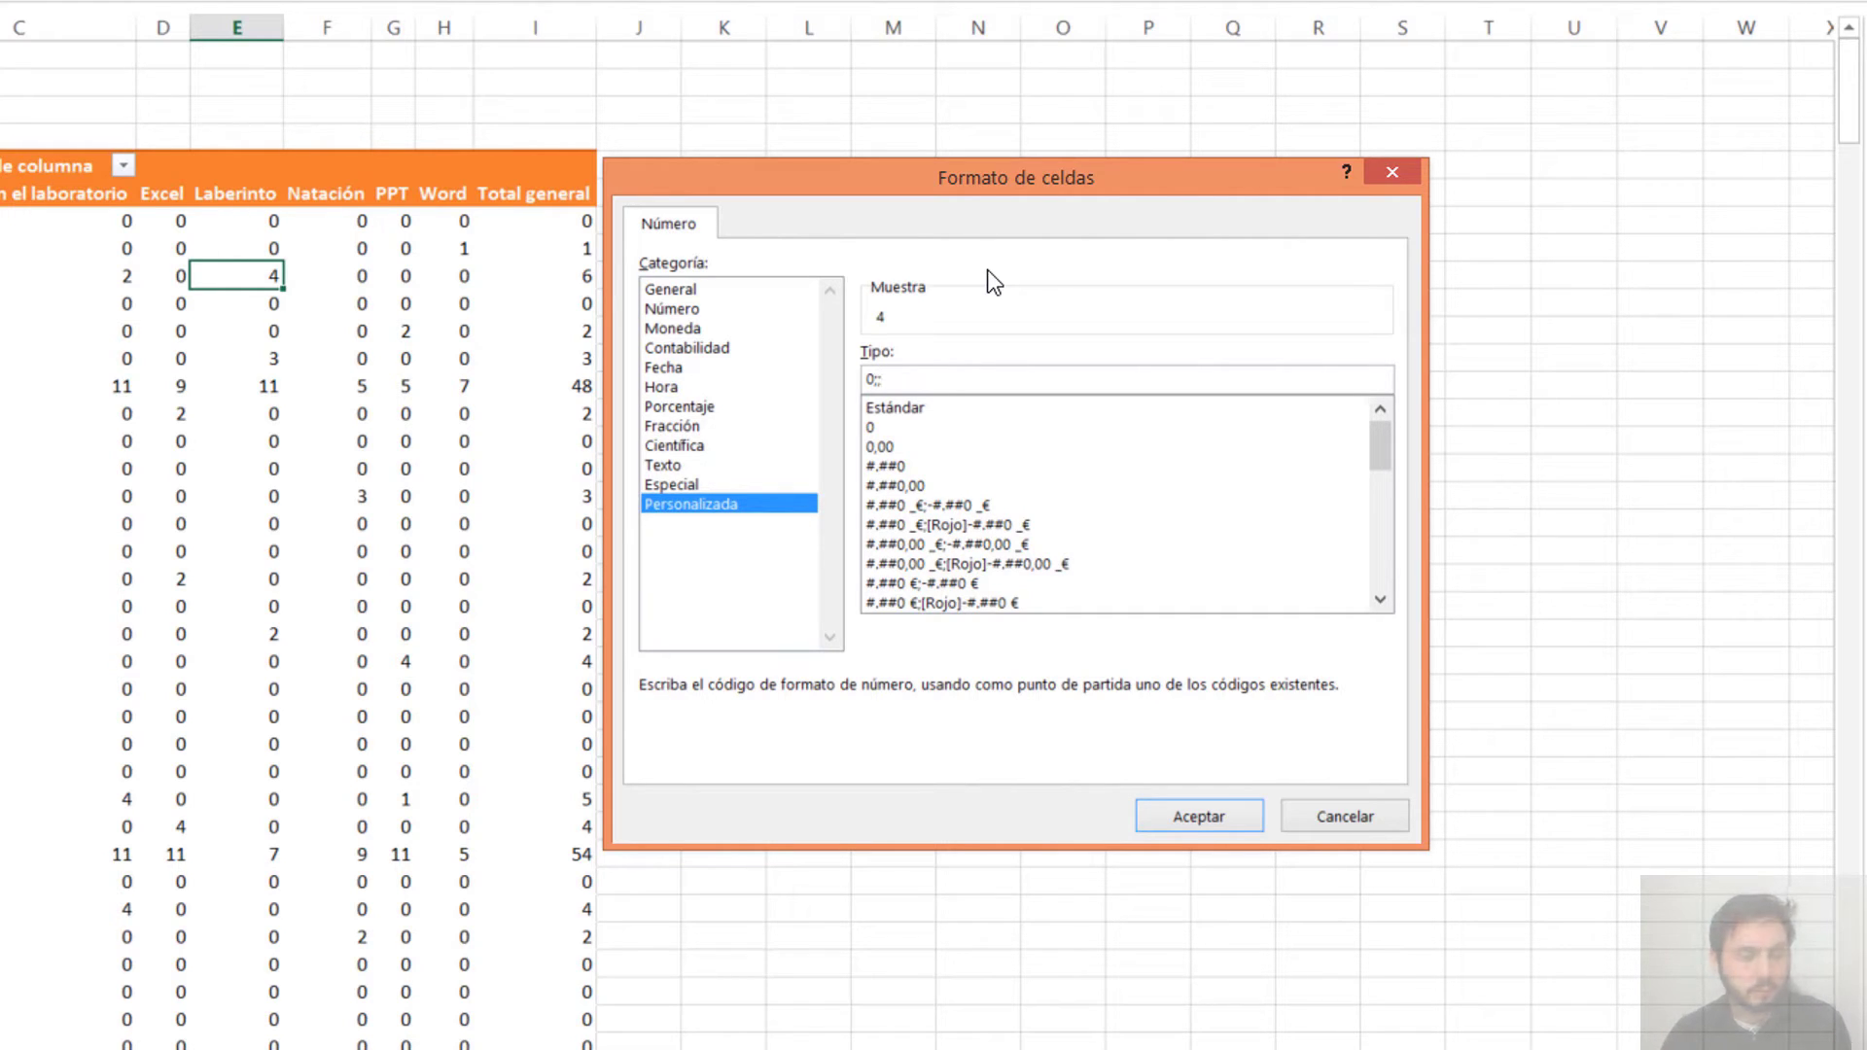
pyautogui.write('"-"')
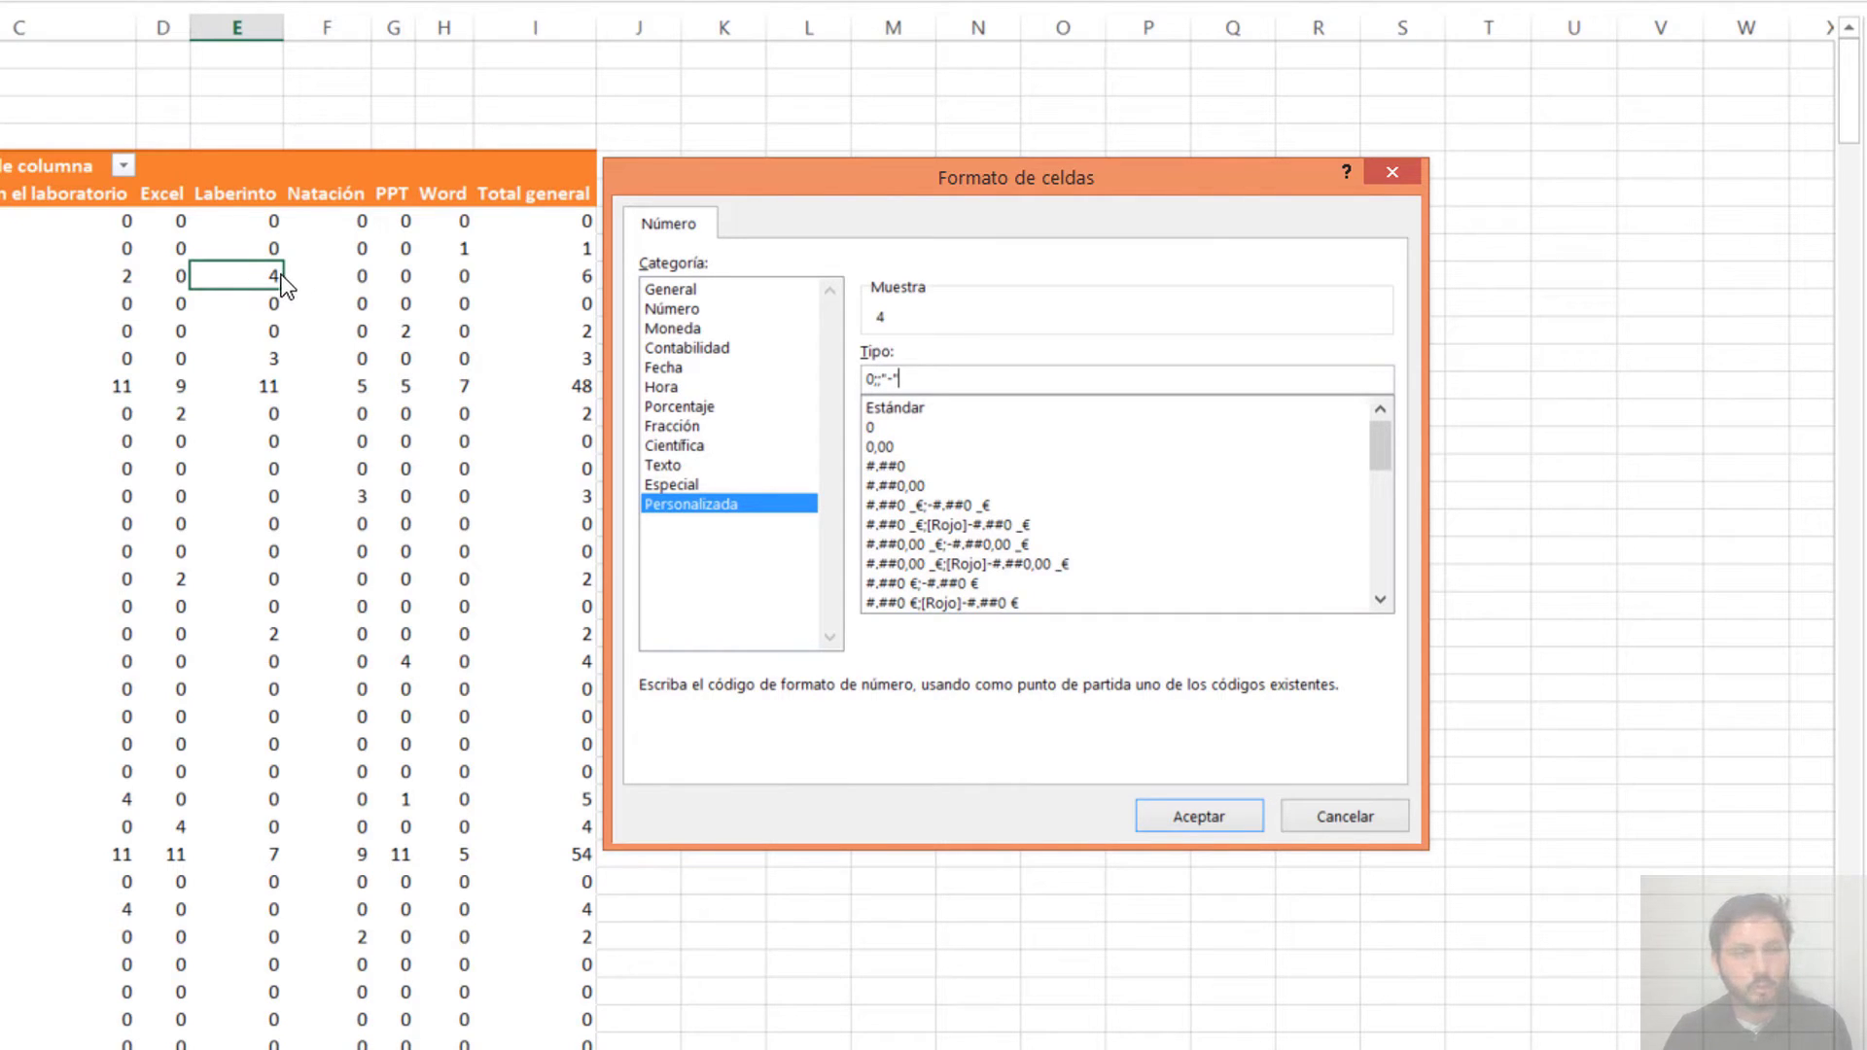
pyautogui.moveTo(902, 379); pyautogui.dragTo(832, 365)
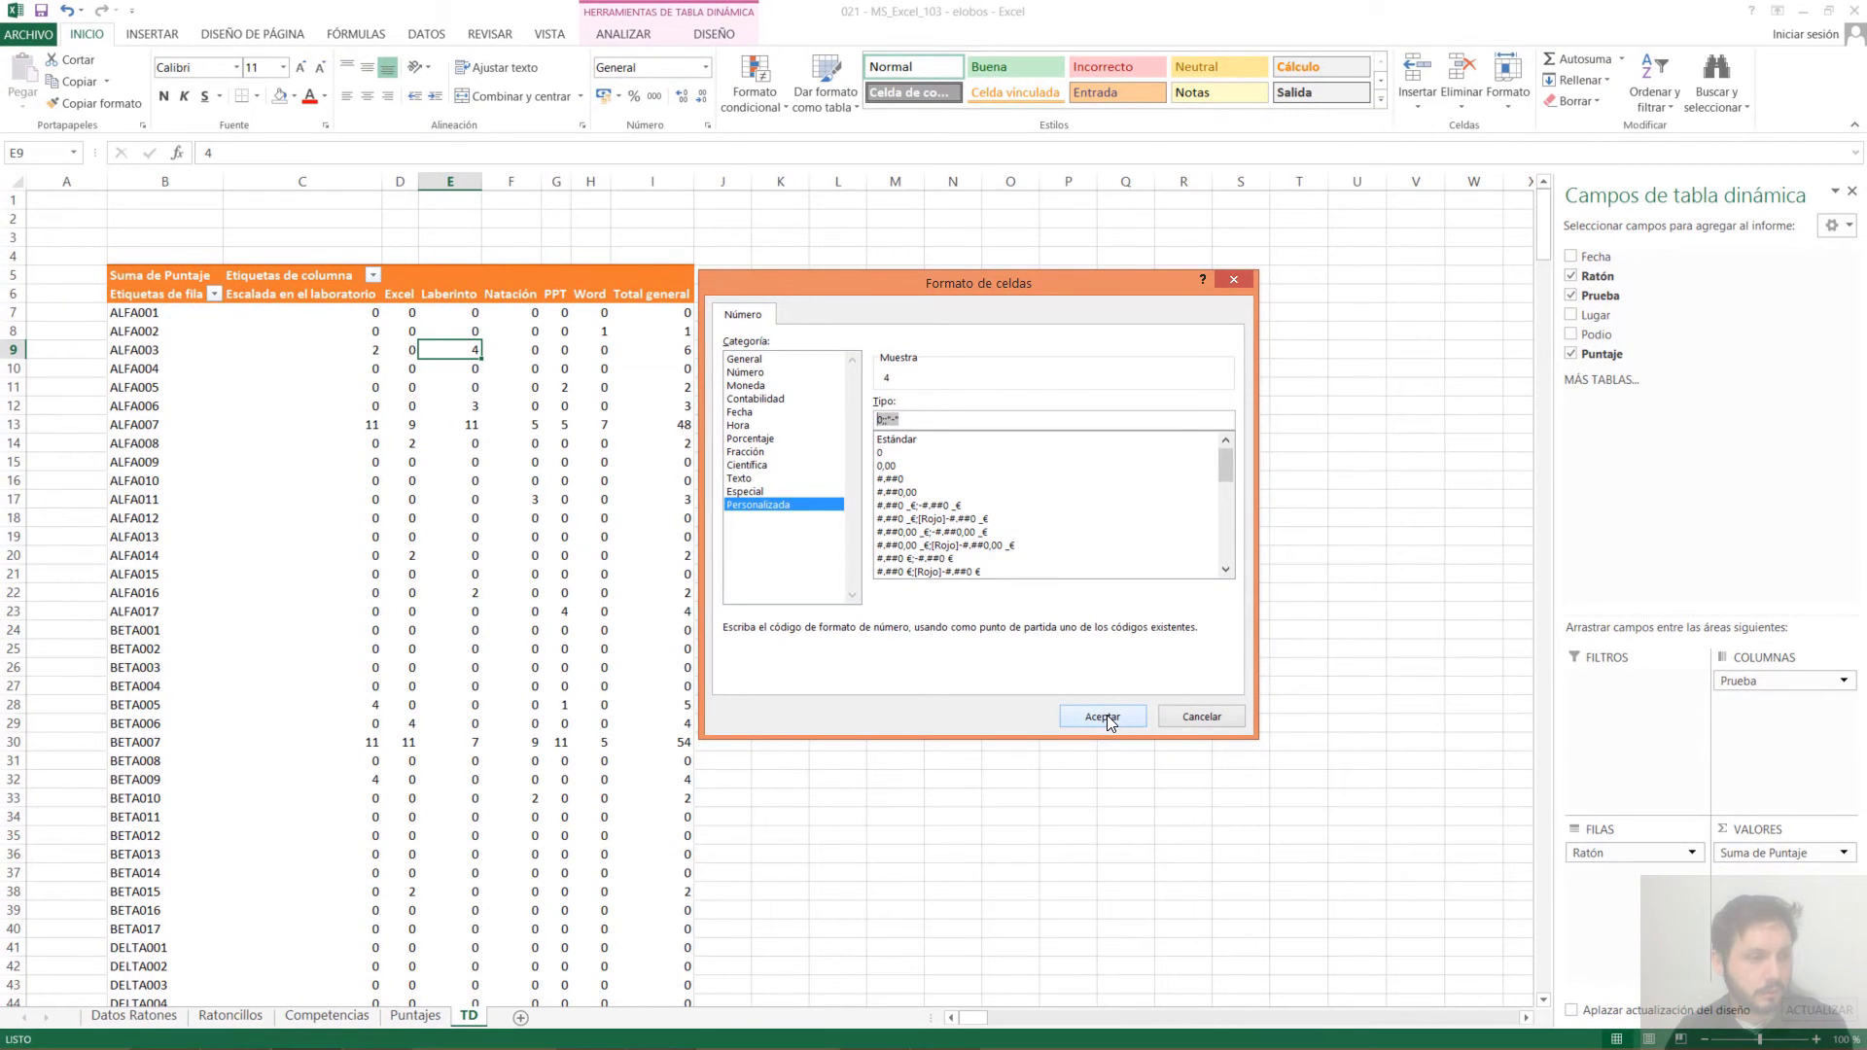
pyautogui.click(1106, 716)
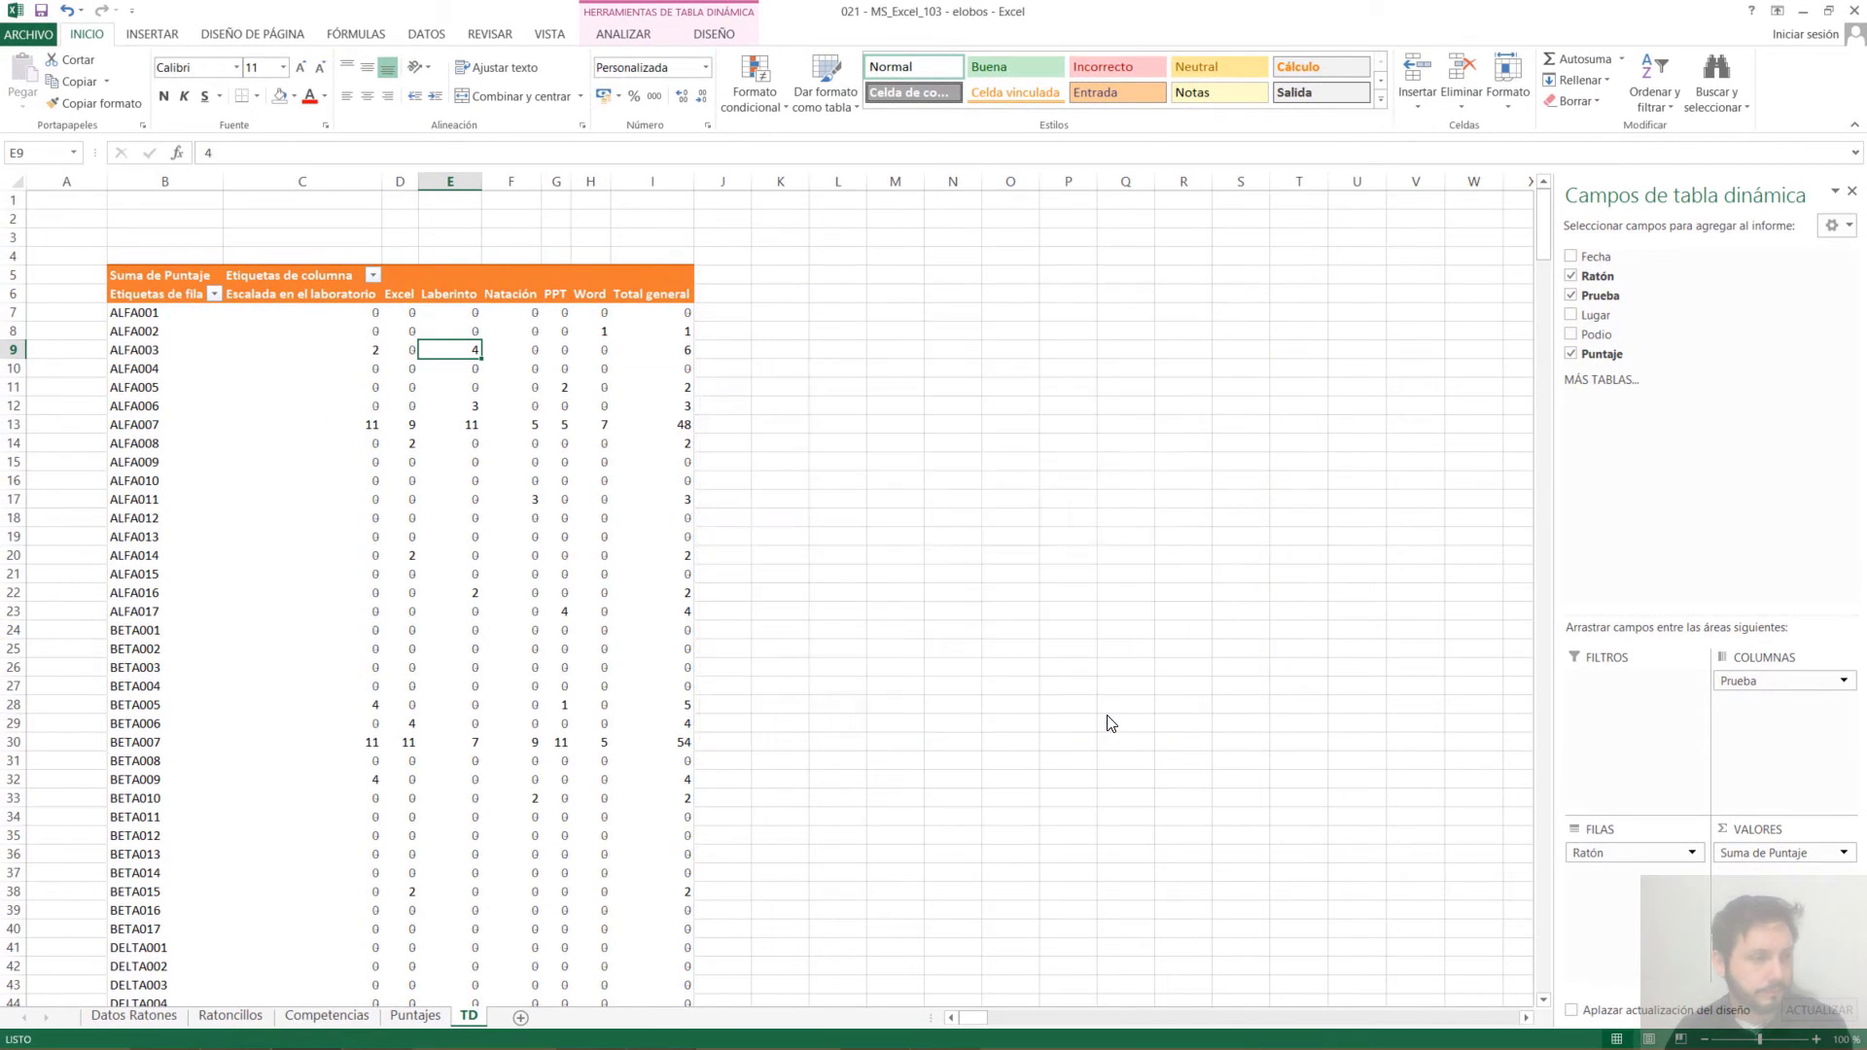
pyautogui.click(321, 315)
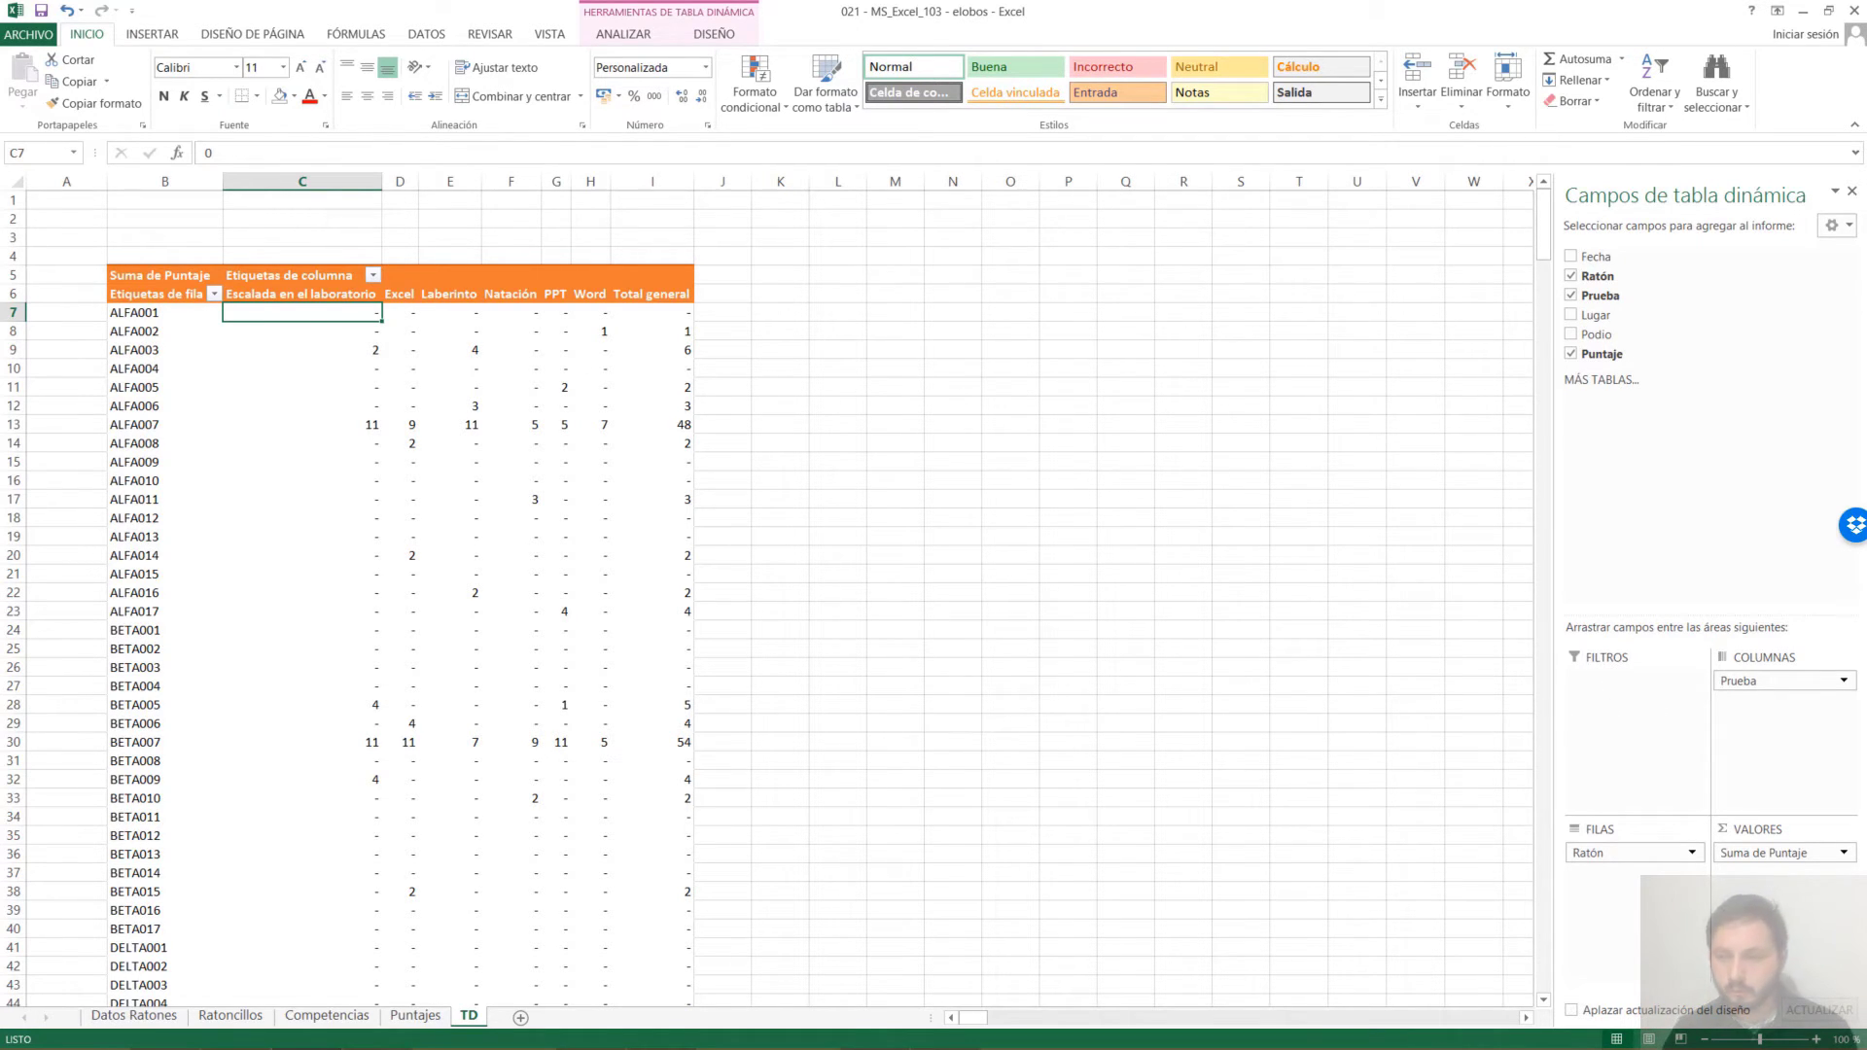
# Switch to the elobos sol workbook, examine its pivot table's filters and field layout, and return to the elobos workbook
pyautogui.moveTo(1865, 199); pyautogui.dragTo(102, 128)
pyautogui.click(666, 519)
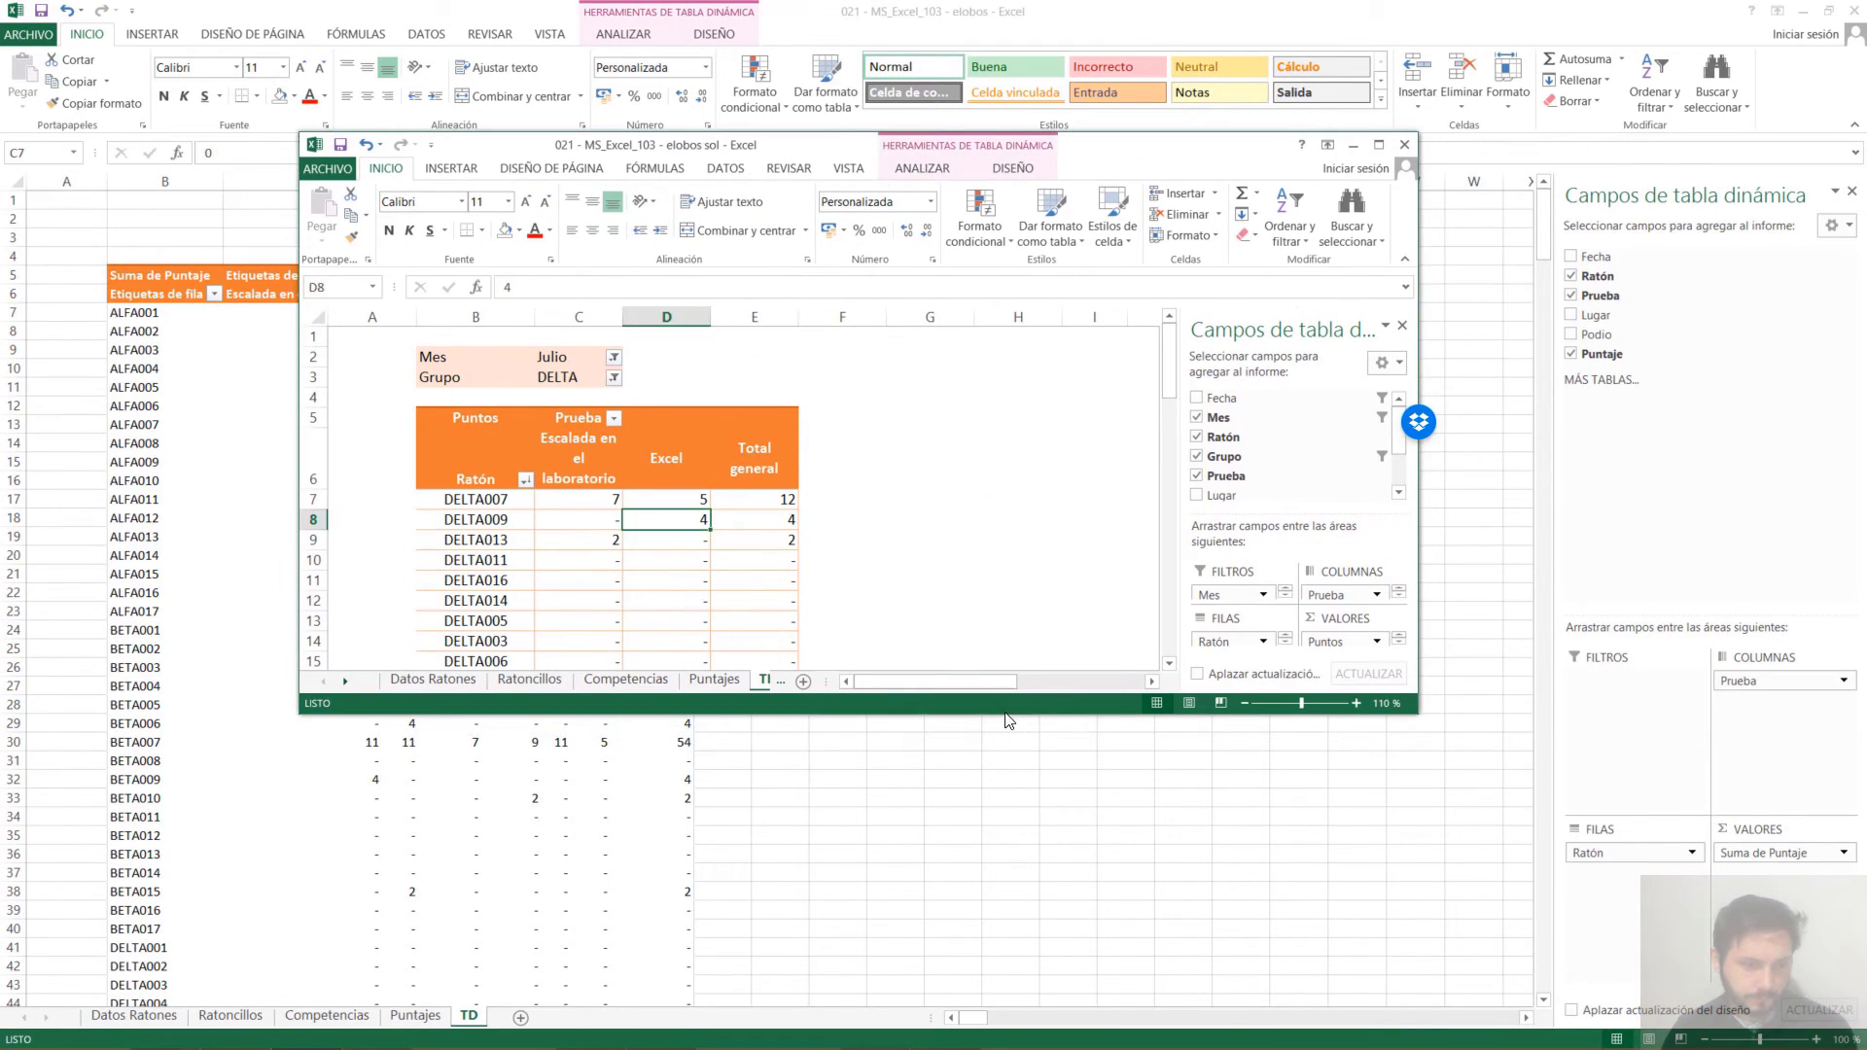
pyautogui.moveTo(1004, 715); pyautogui.dragTo(1001, 854)
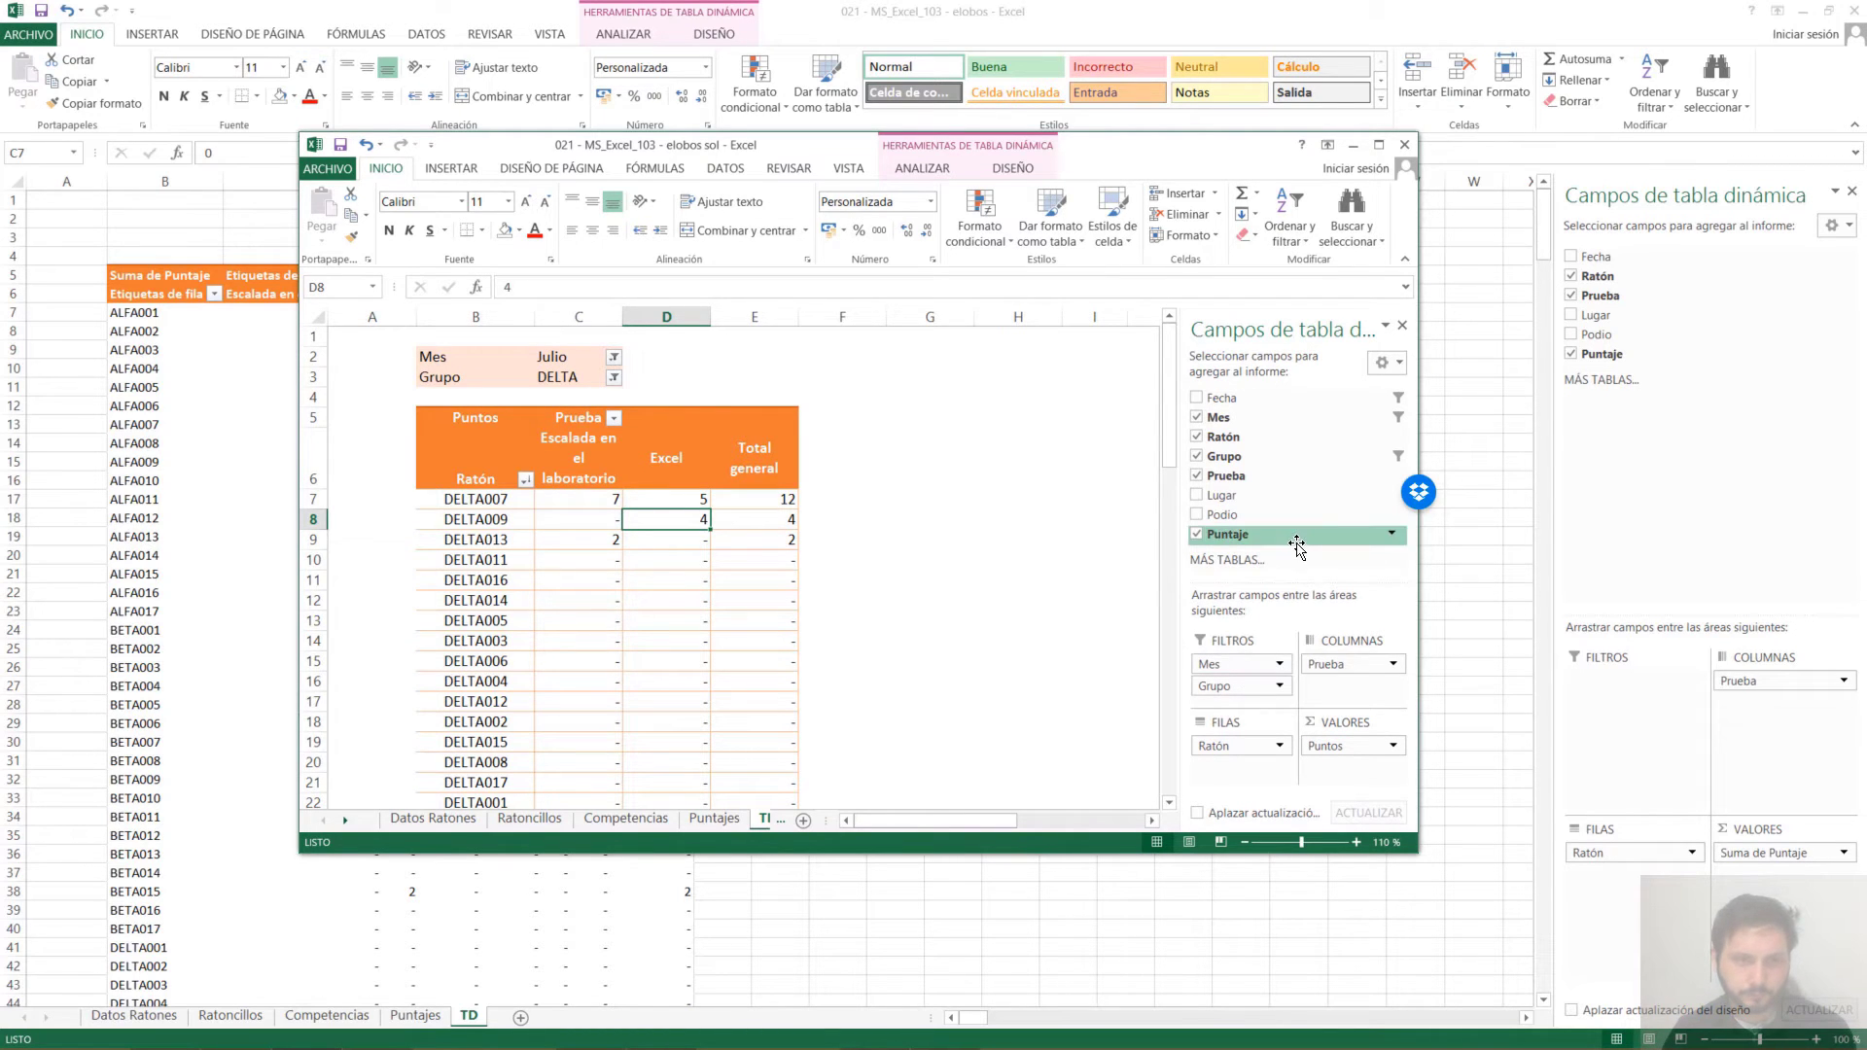
pyautogui.moveTo(1209, 153); pyautogui.dragTo(1311, 77)
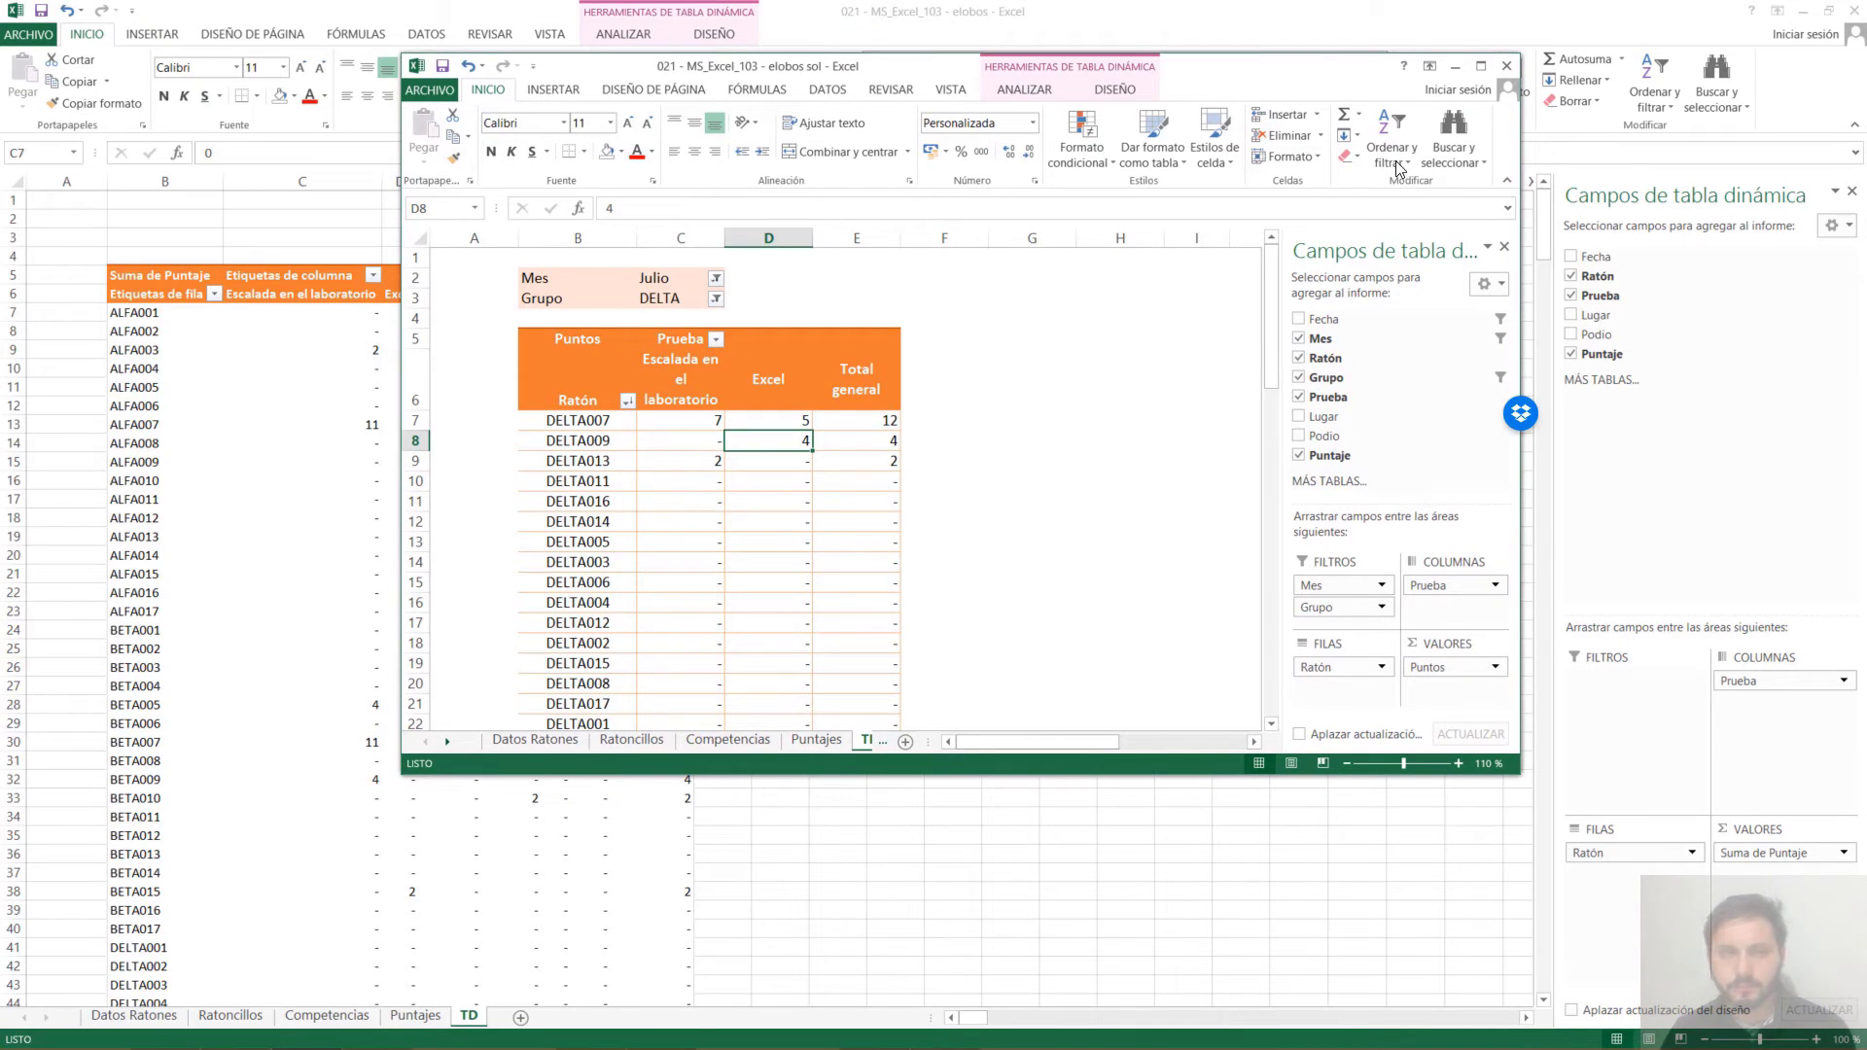
pyautogui.moveTo(1270, 76); pyautogui.dragTo(1866, 155)
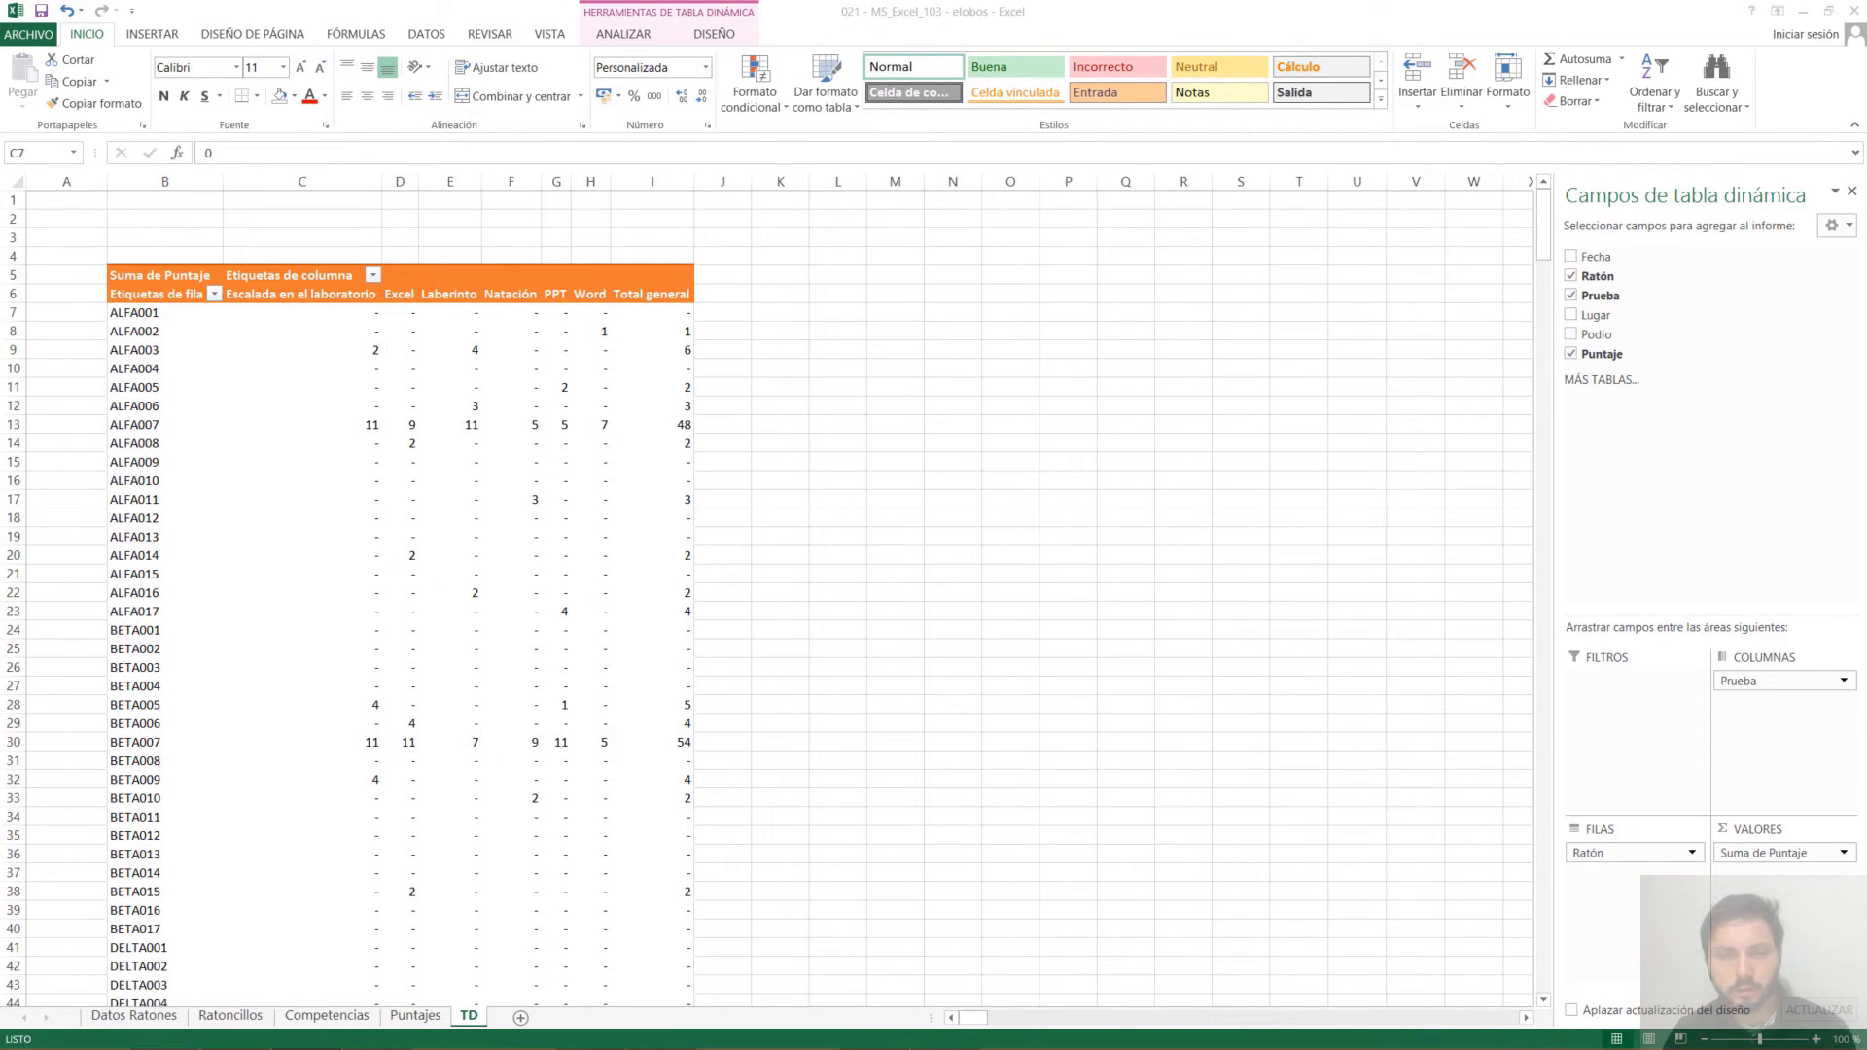
pyautogui.click(330, 603)
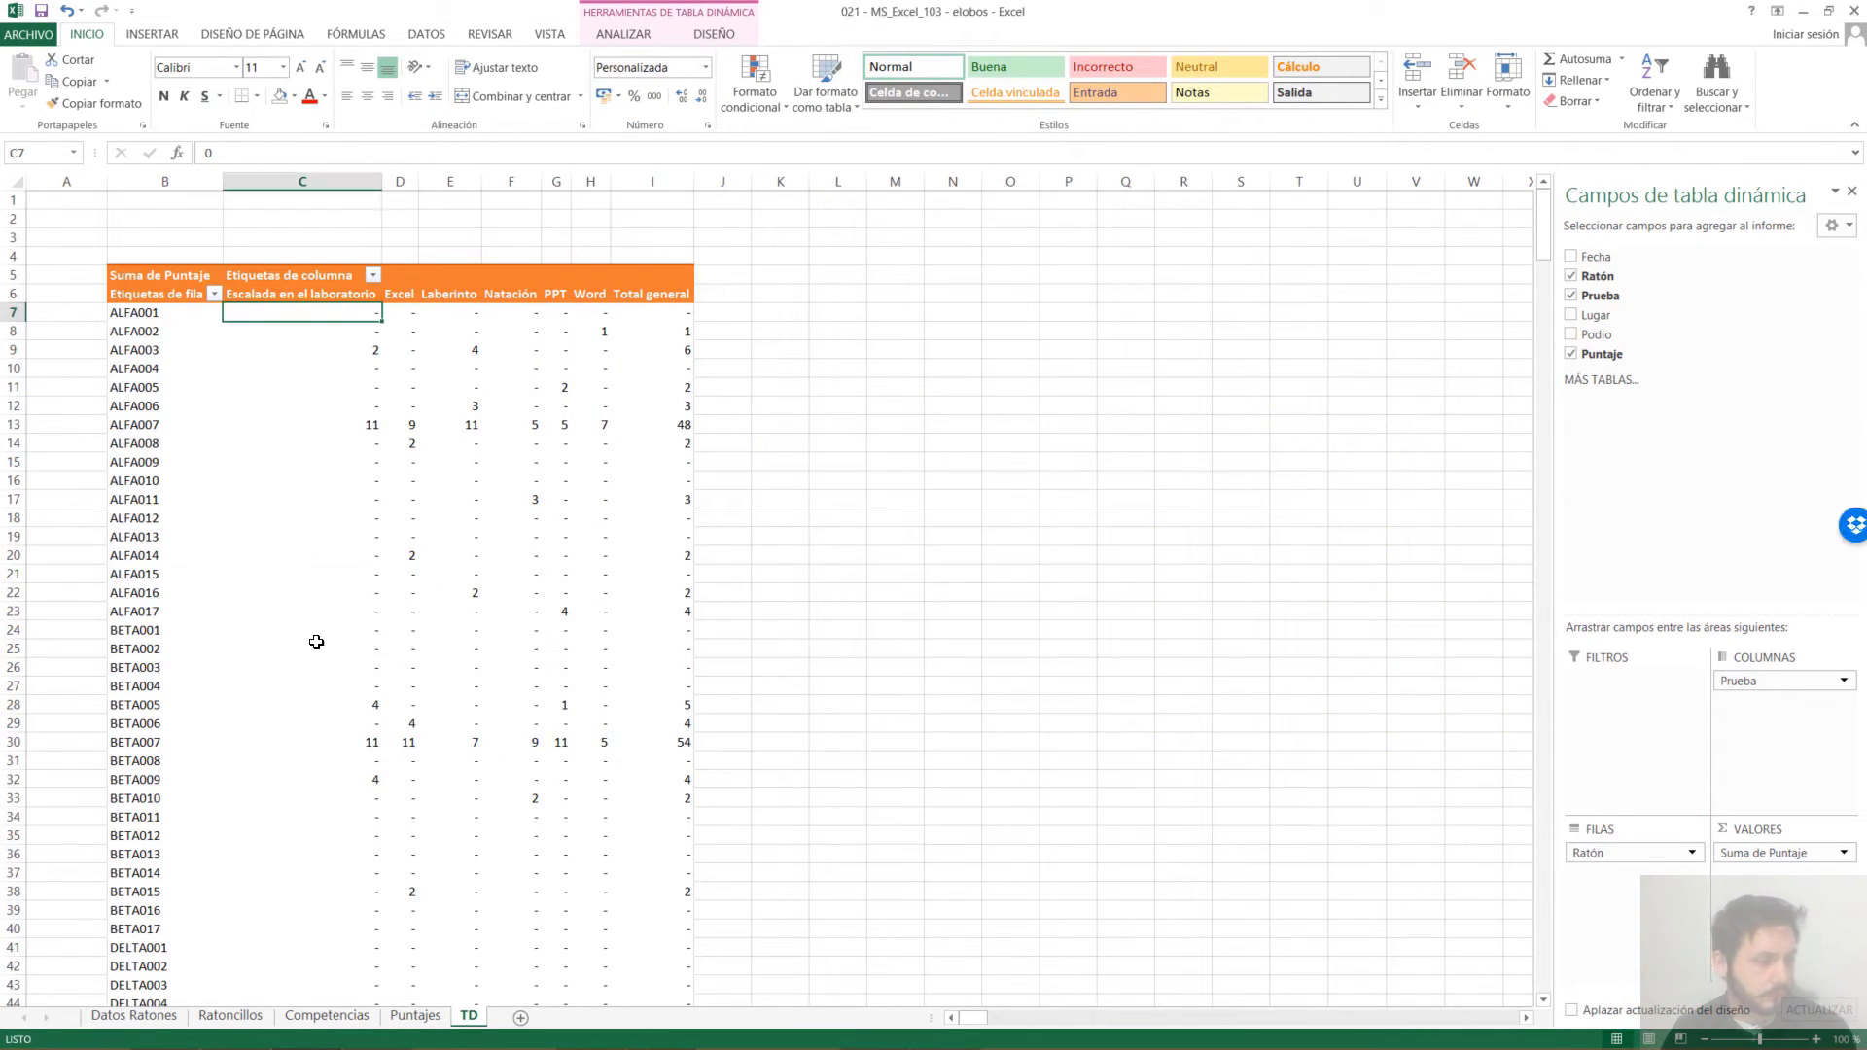
# Insert a blank table column between Ratón and Prueba on sheet Competencias
pyautogui.click(327, 1015)
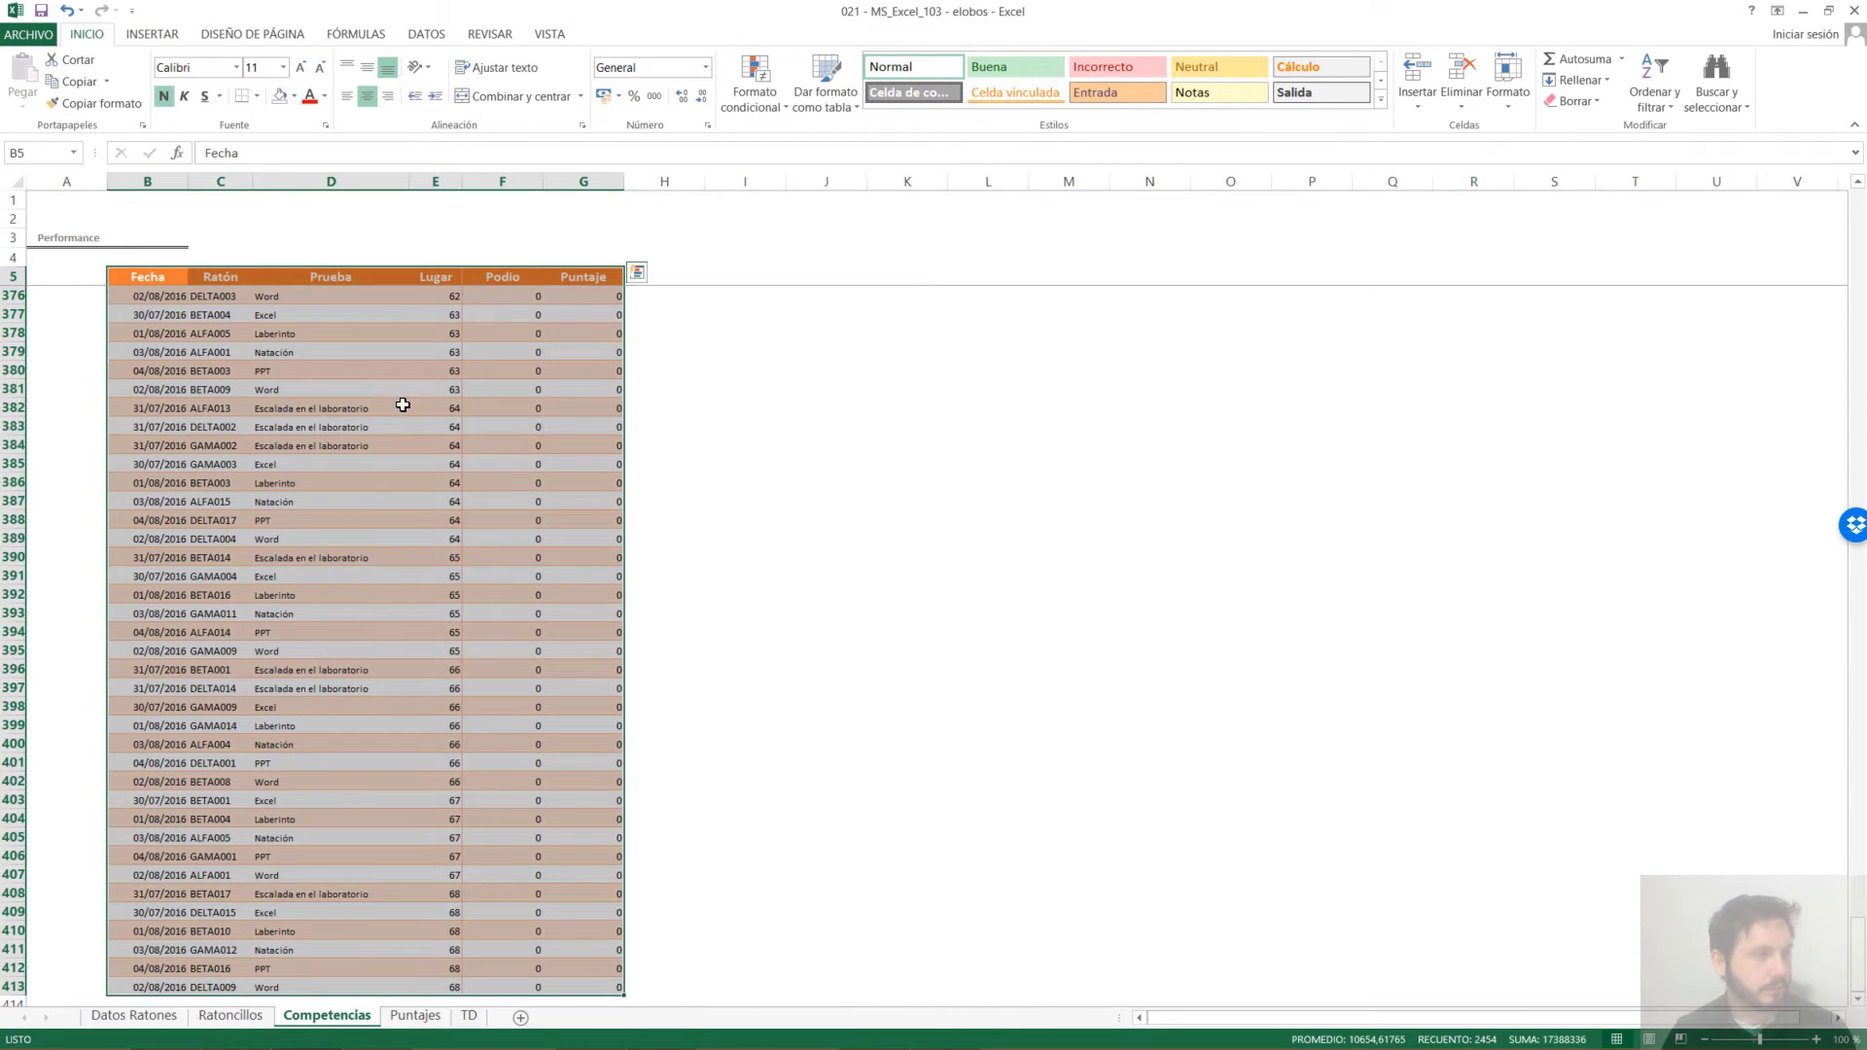
pyautogui.click(330, 352)
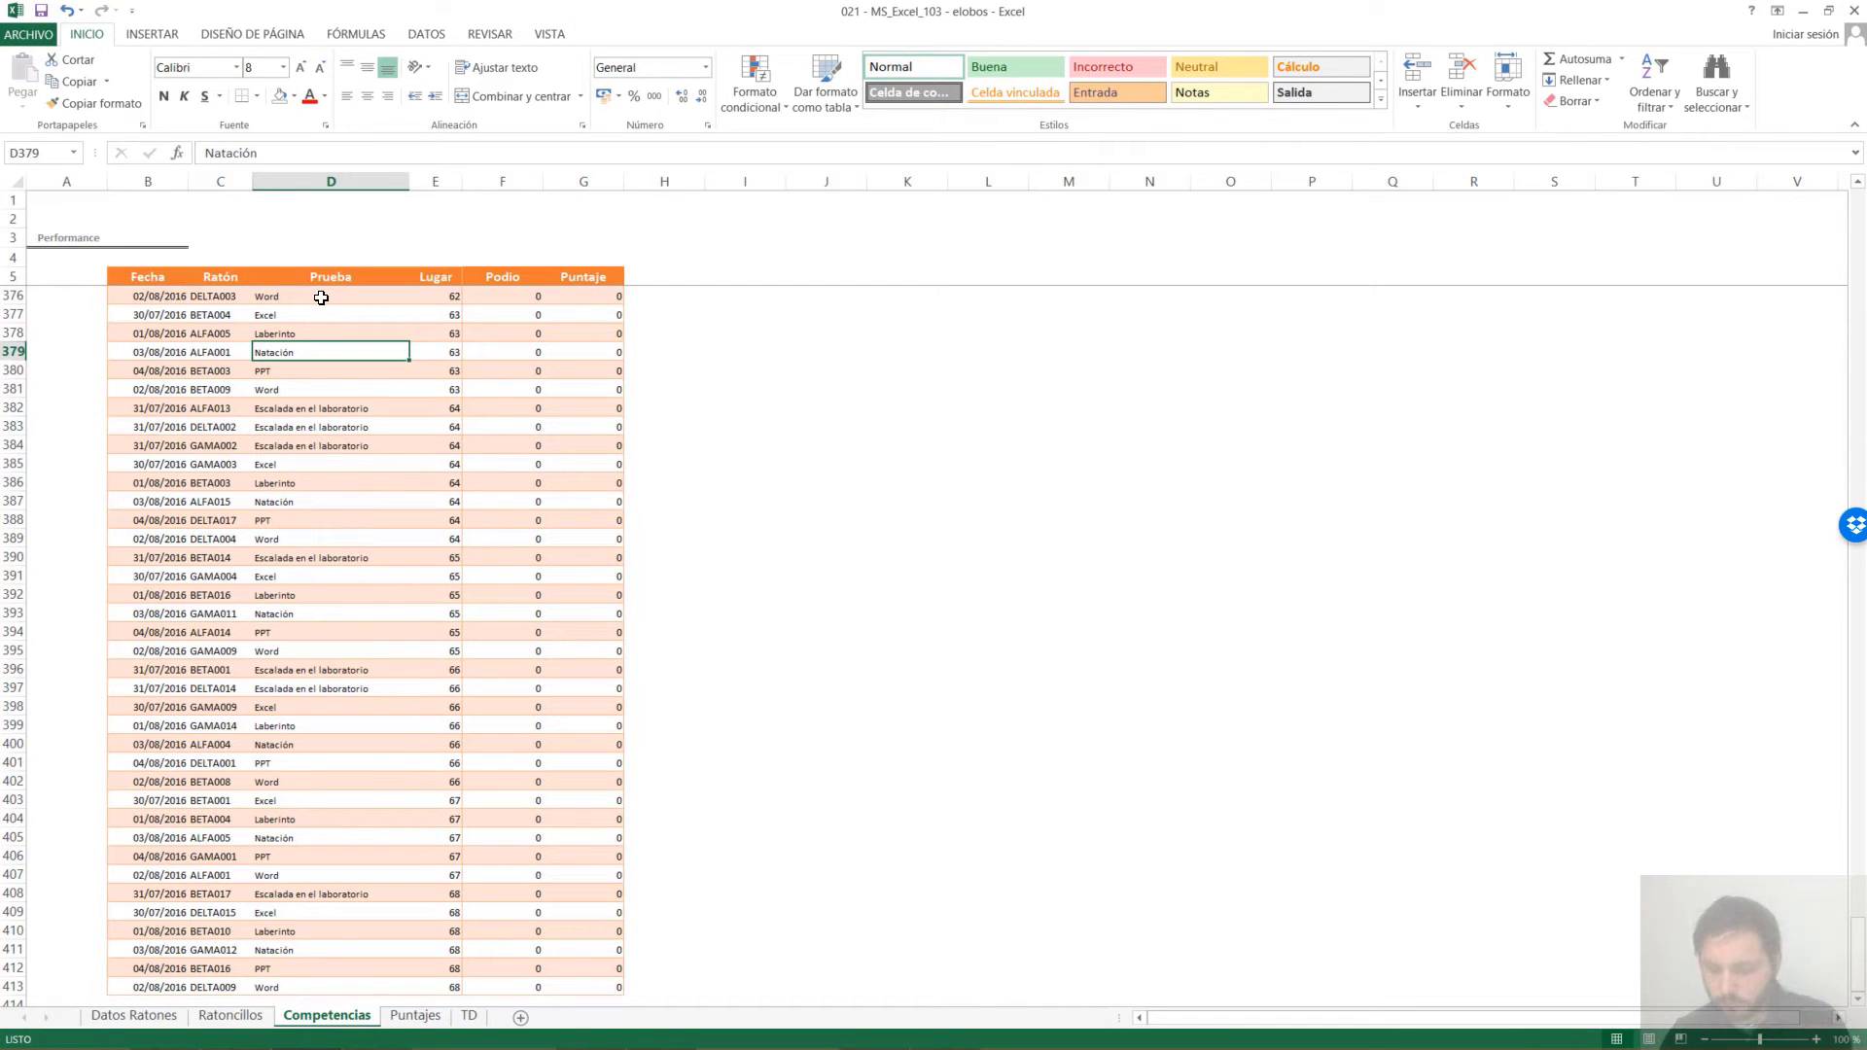
pyautogui.hotkey('ctrl', 'space')
pyautogui.hotkey('ctrl', '+')
# Enter the header Grupo in cell D5 above the blank column of the Competencias table
pyautogui.press('Up')
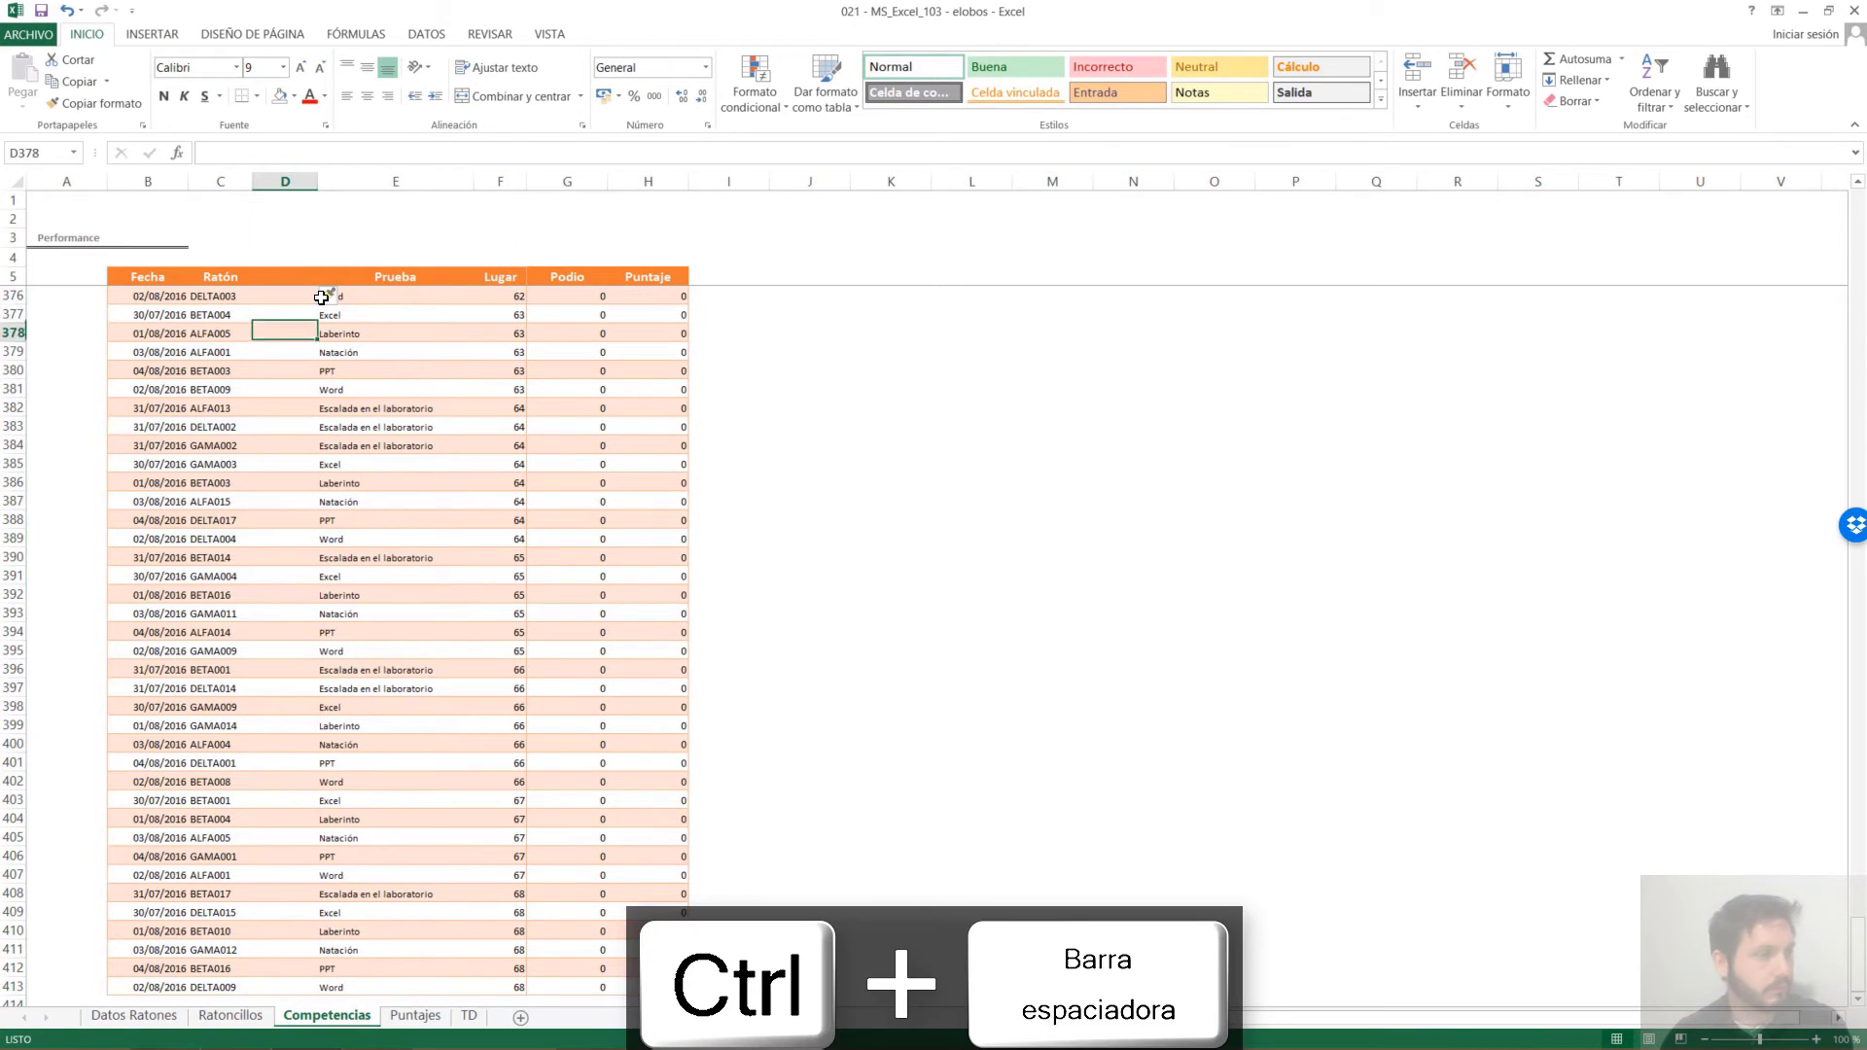
pyautogui.press('Up')
pyautogui.press('Up')
pyautogui.press('Up')
pyautogui.hotkey('ctrl', 'Up')
pyautogui.press('Down')
pyautogui.press('Down')
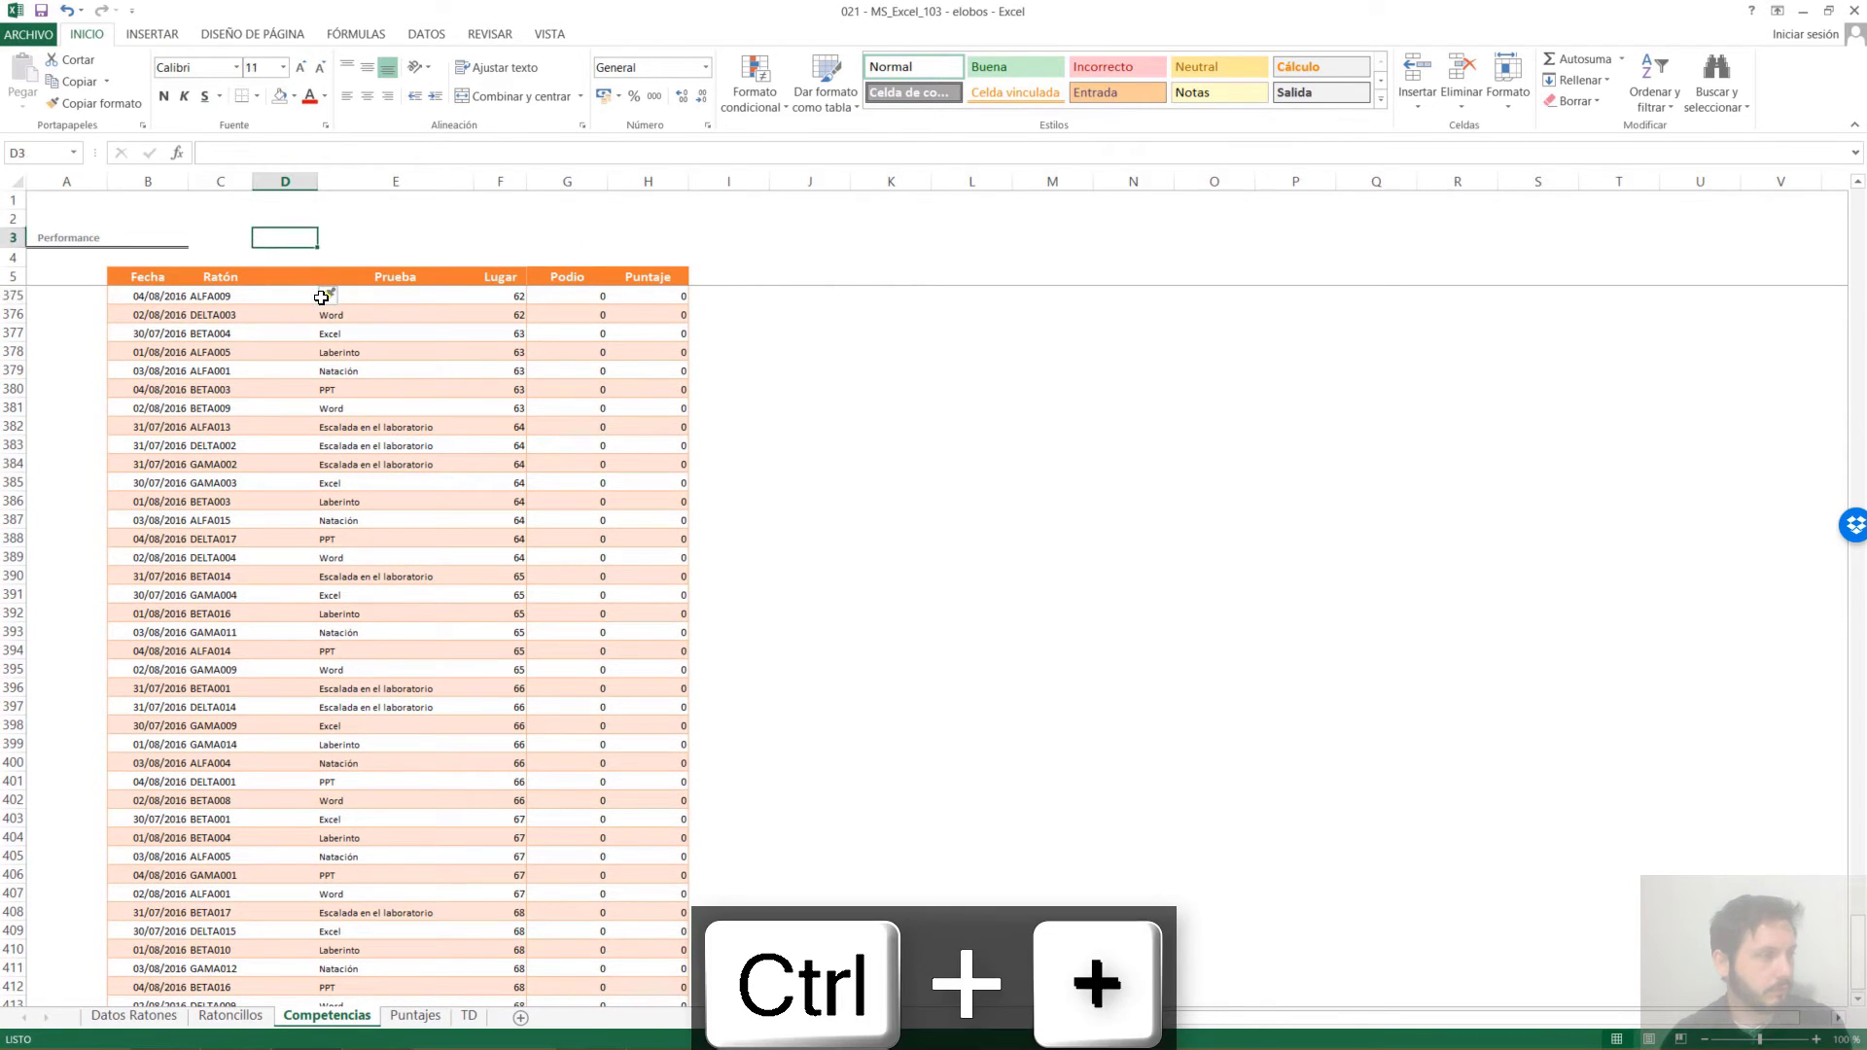
pyautogui.press('Down')
pyautogui.press('Down')
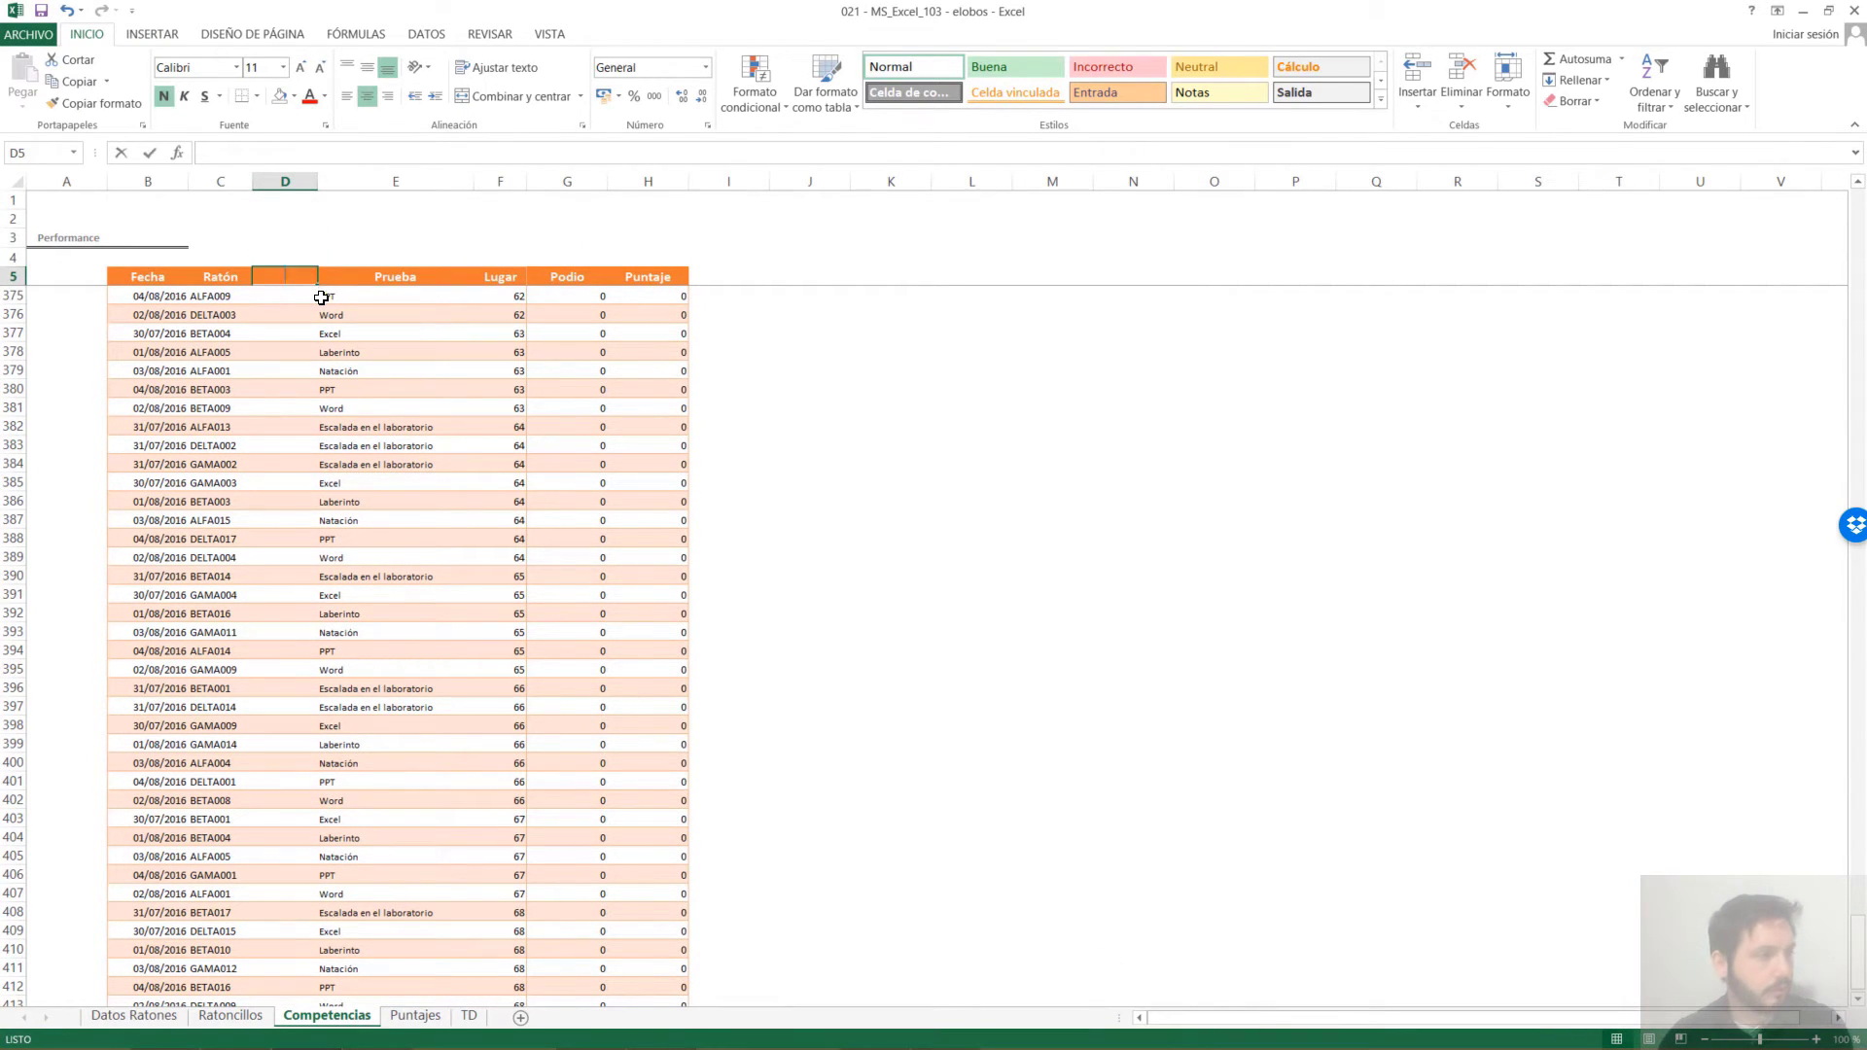
pyautogui.write('gRYPO')
pyautogui.press('Return')
# Start a formula for all the empty Grupo cells from D6 with IZQUIERDA on C6 and LARGO(C6) as the character count
pyautogui.hotkey('ctrl', 'space')
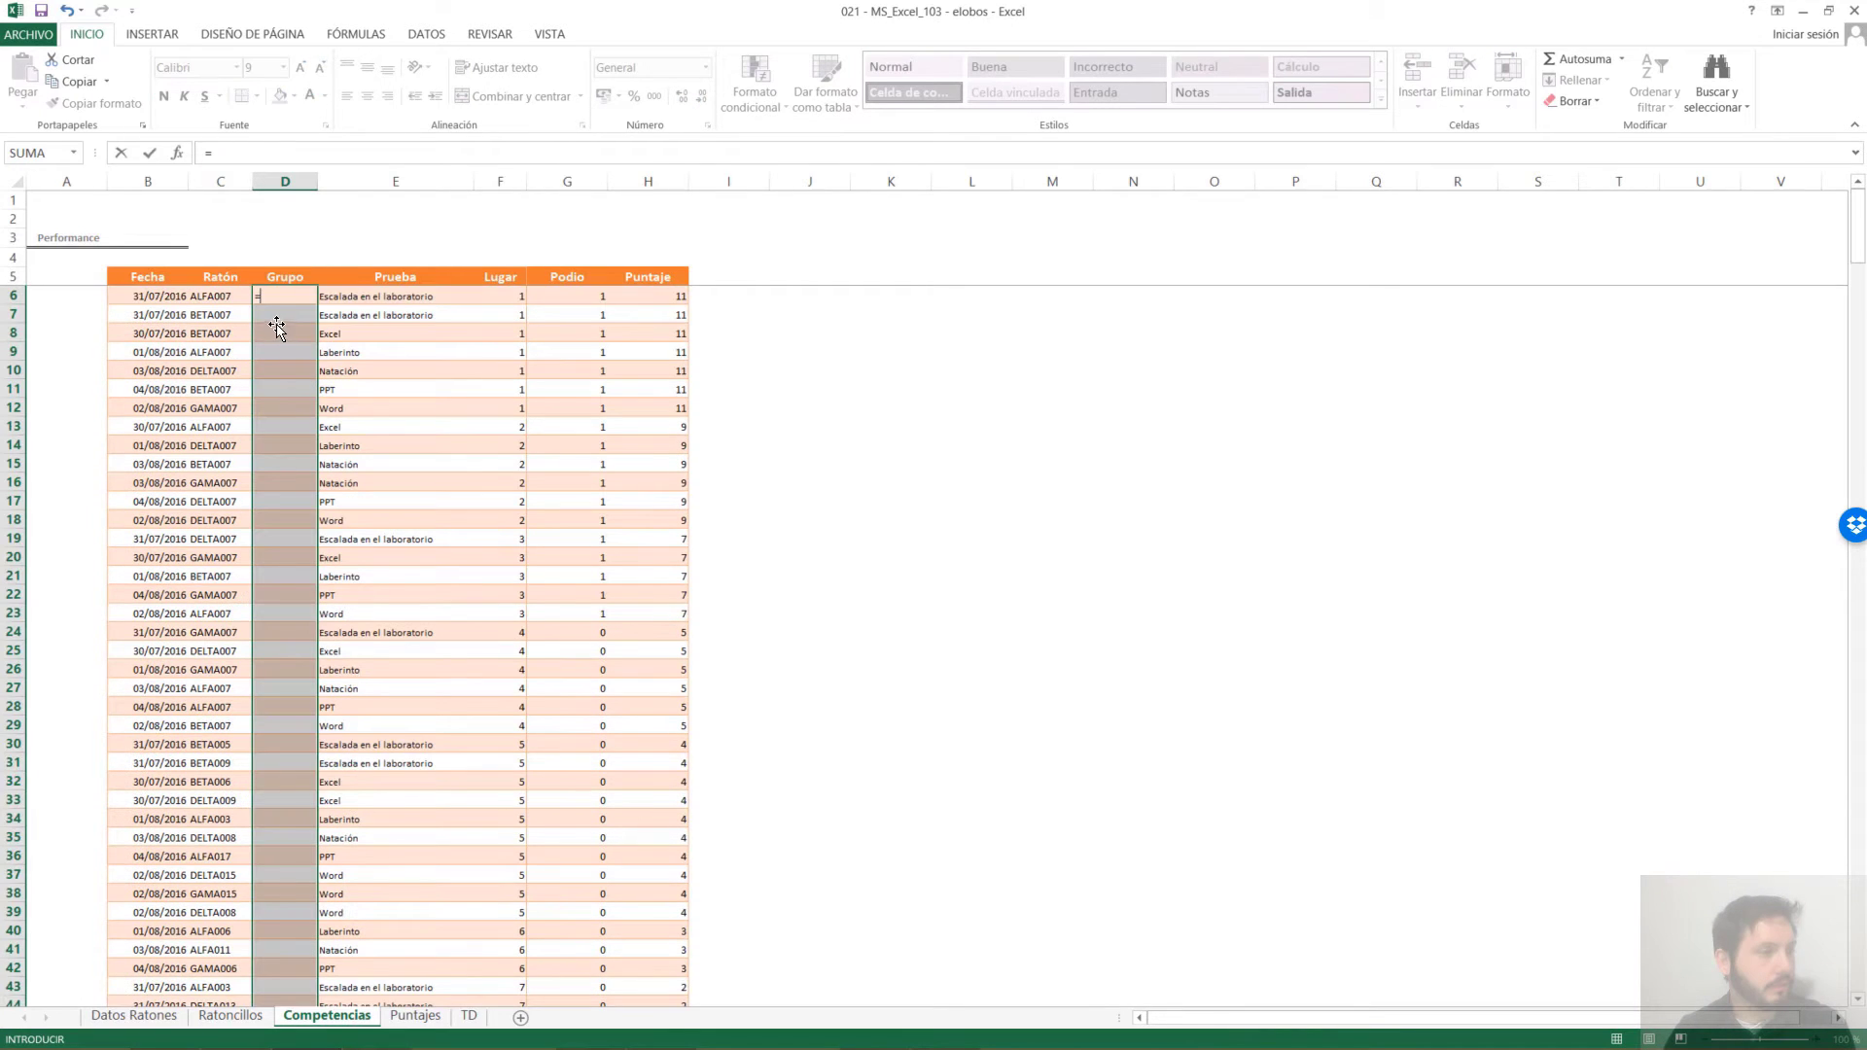
pyautogui.write('=')
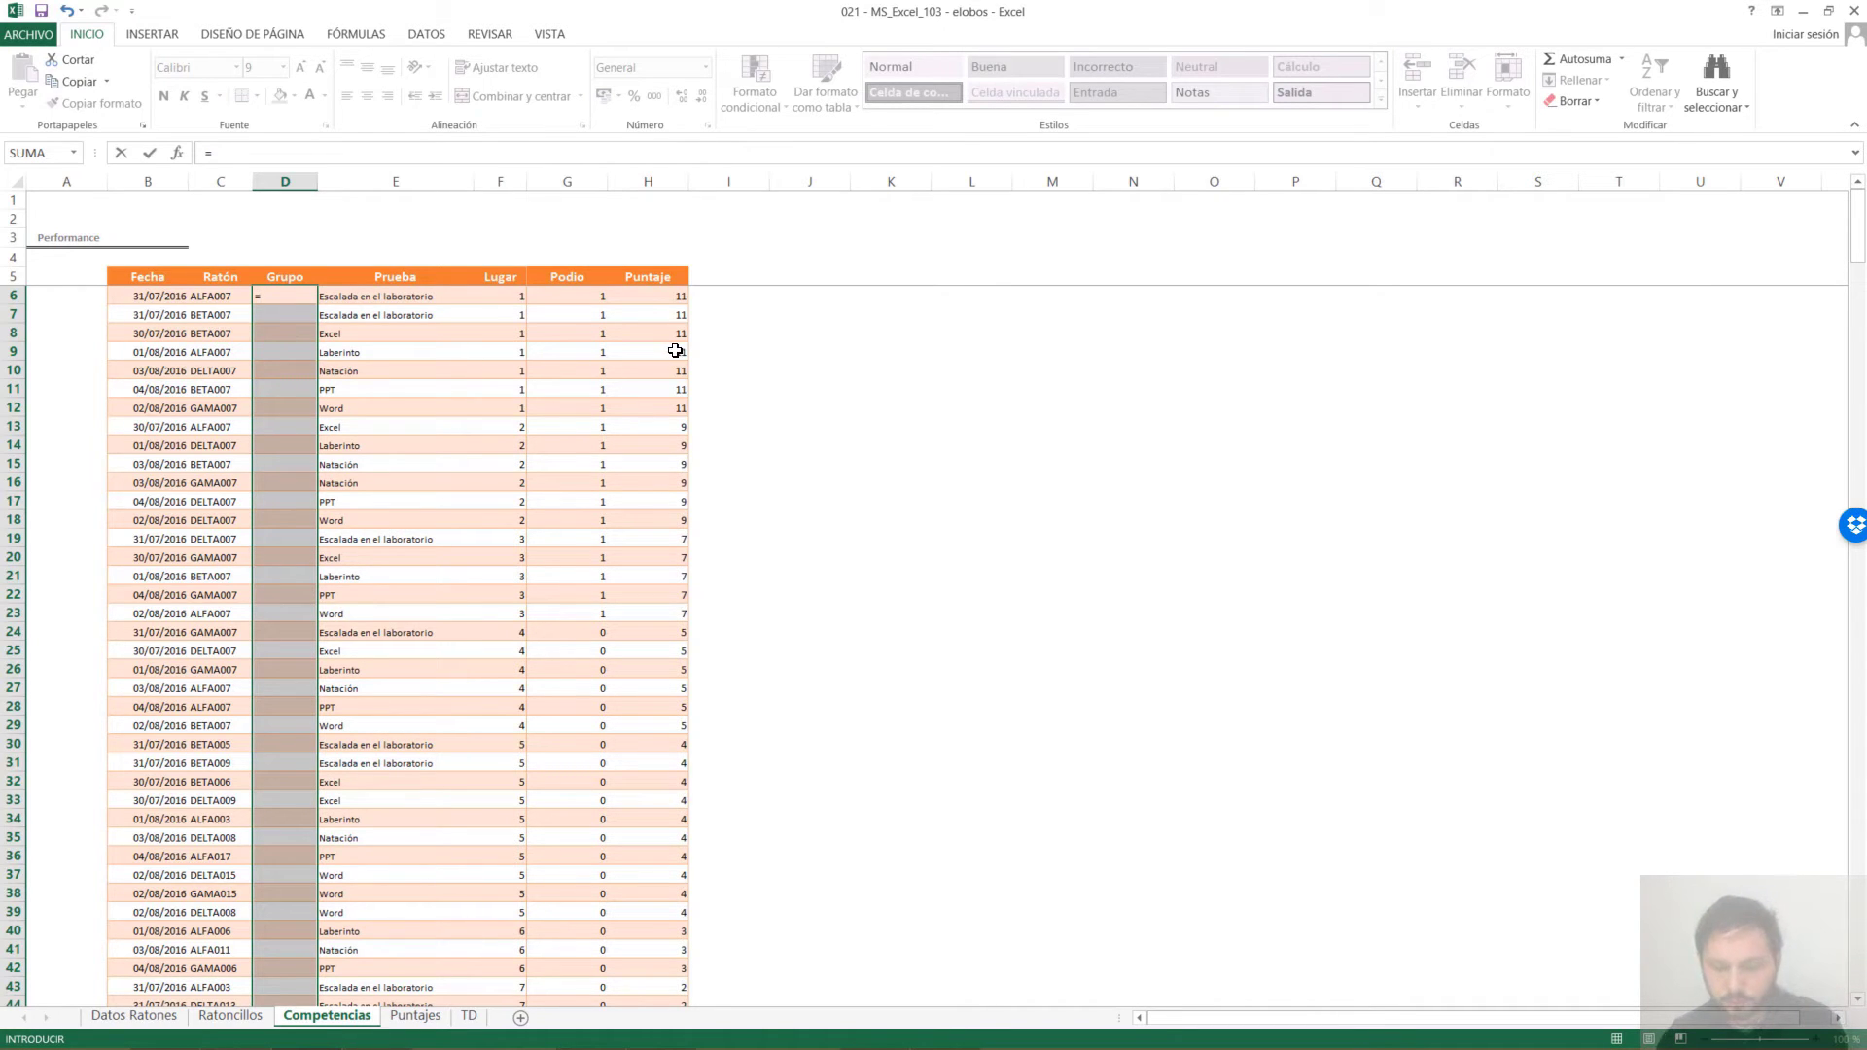
pyautogui.write('iz')
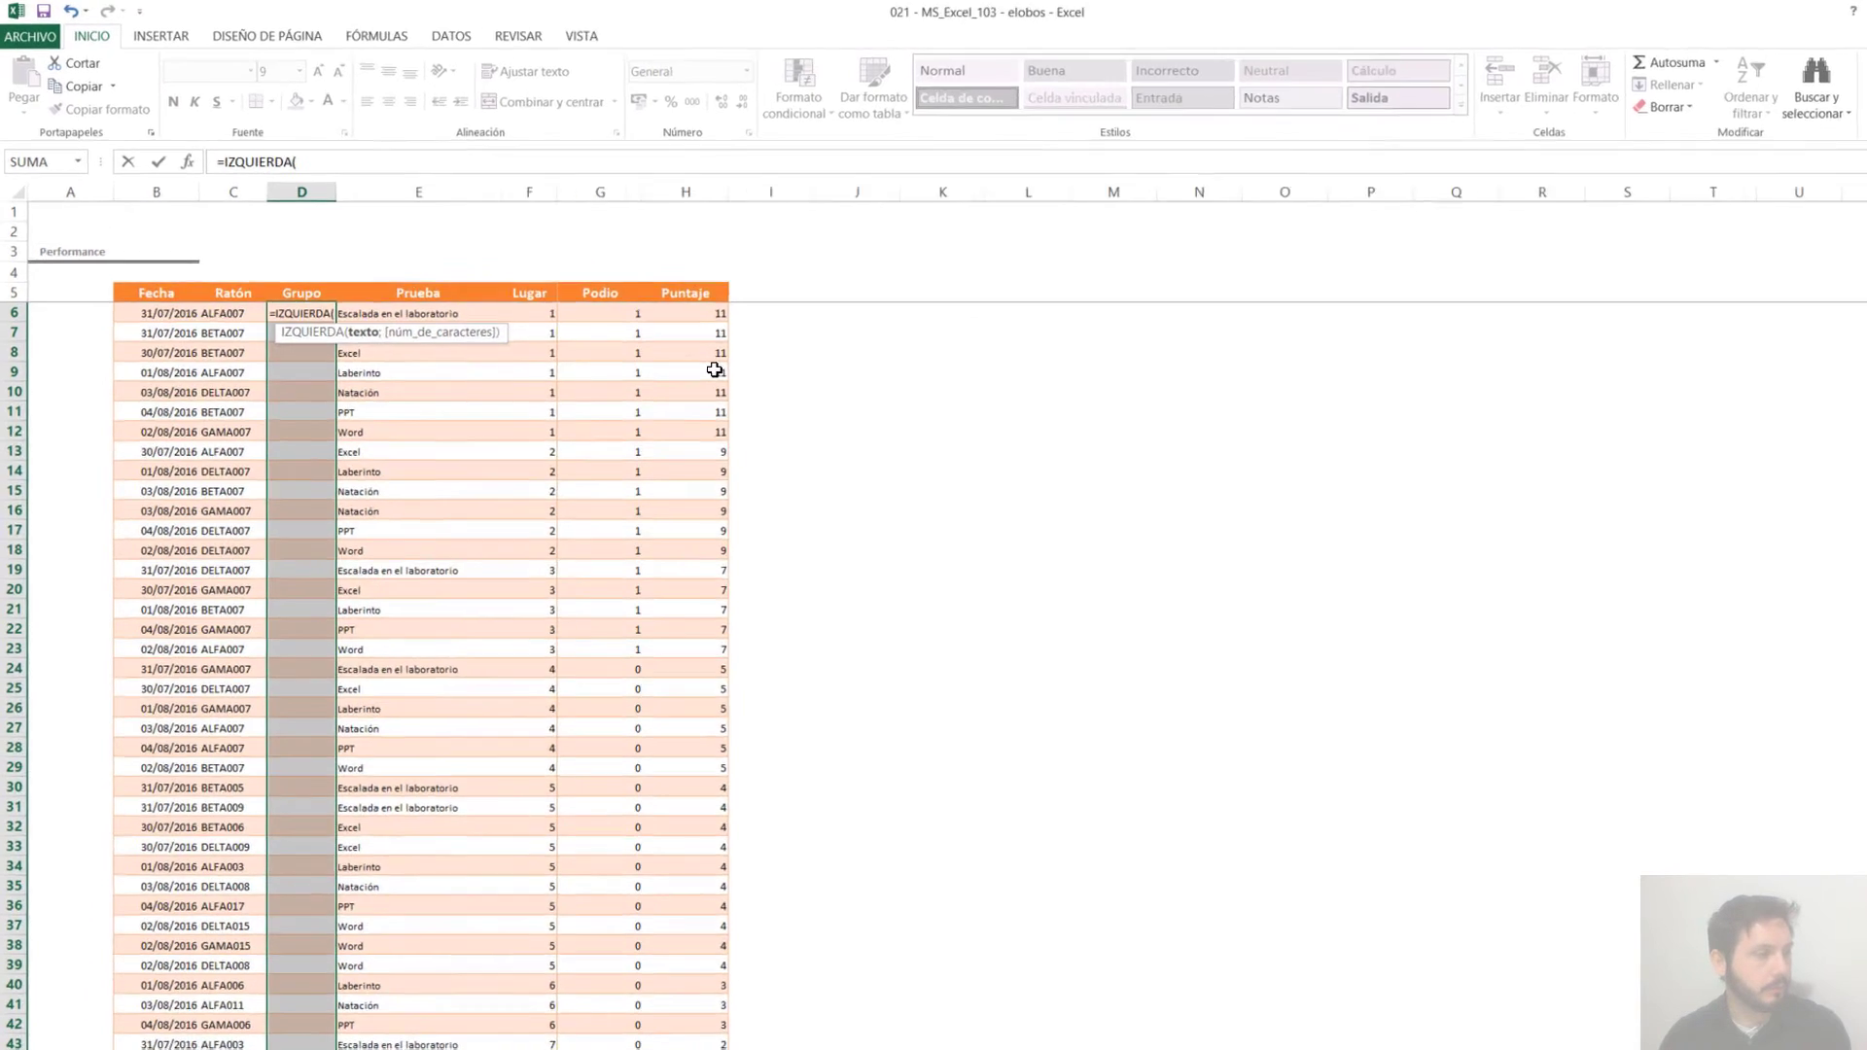
pyautogui.press('Left')
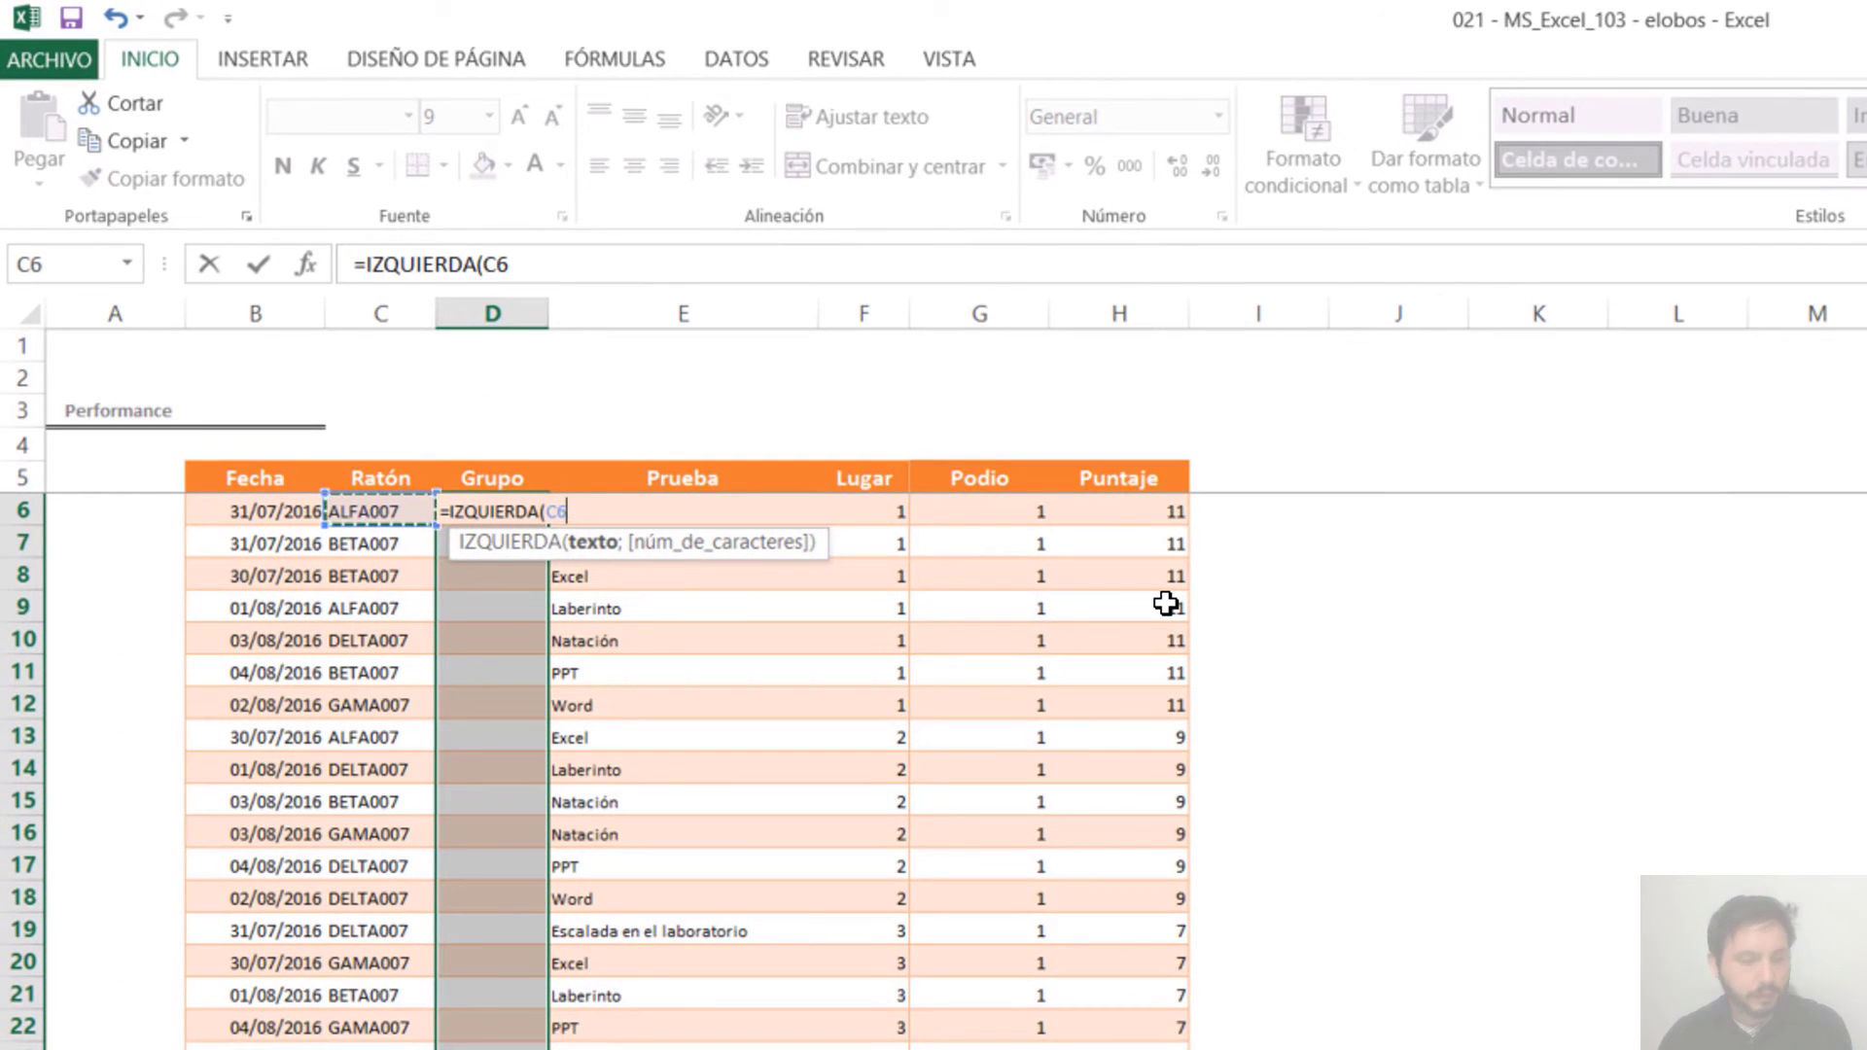
pyautogui.write(';')
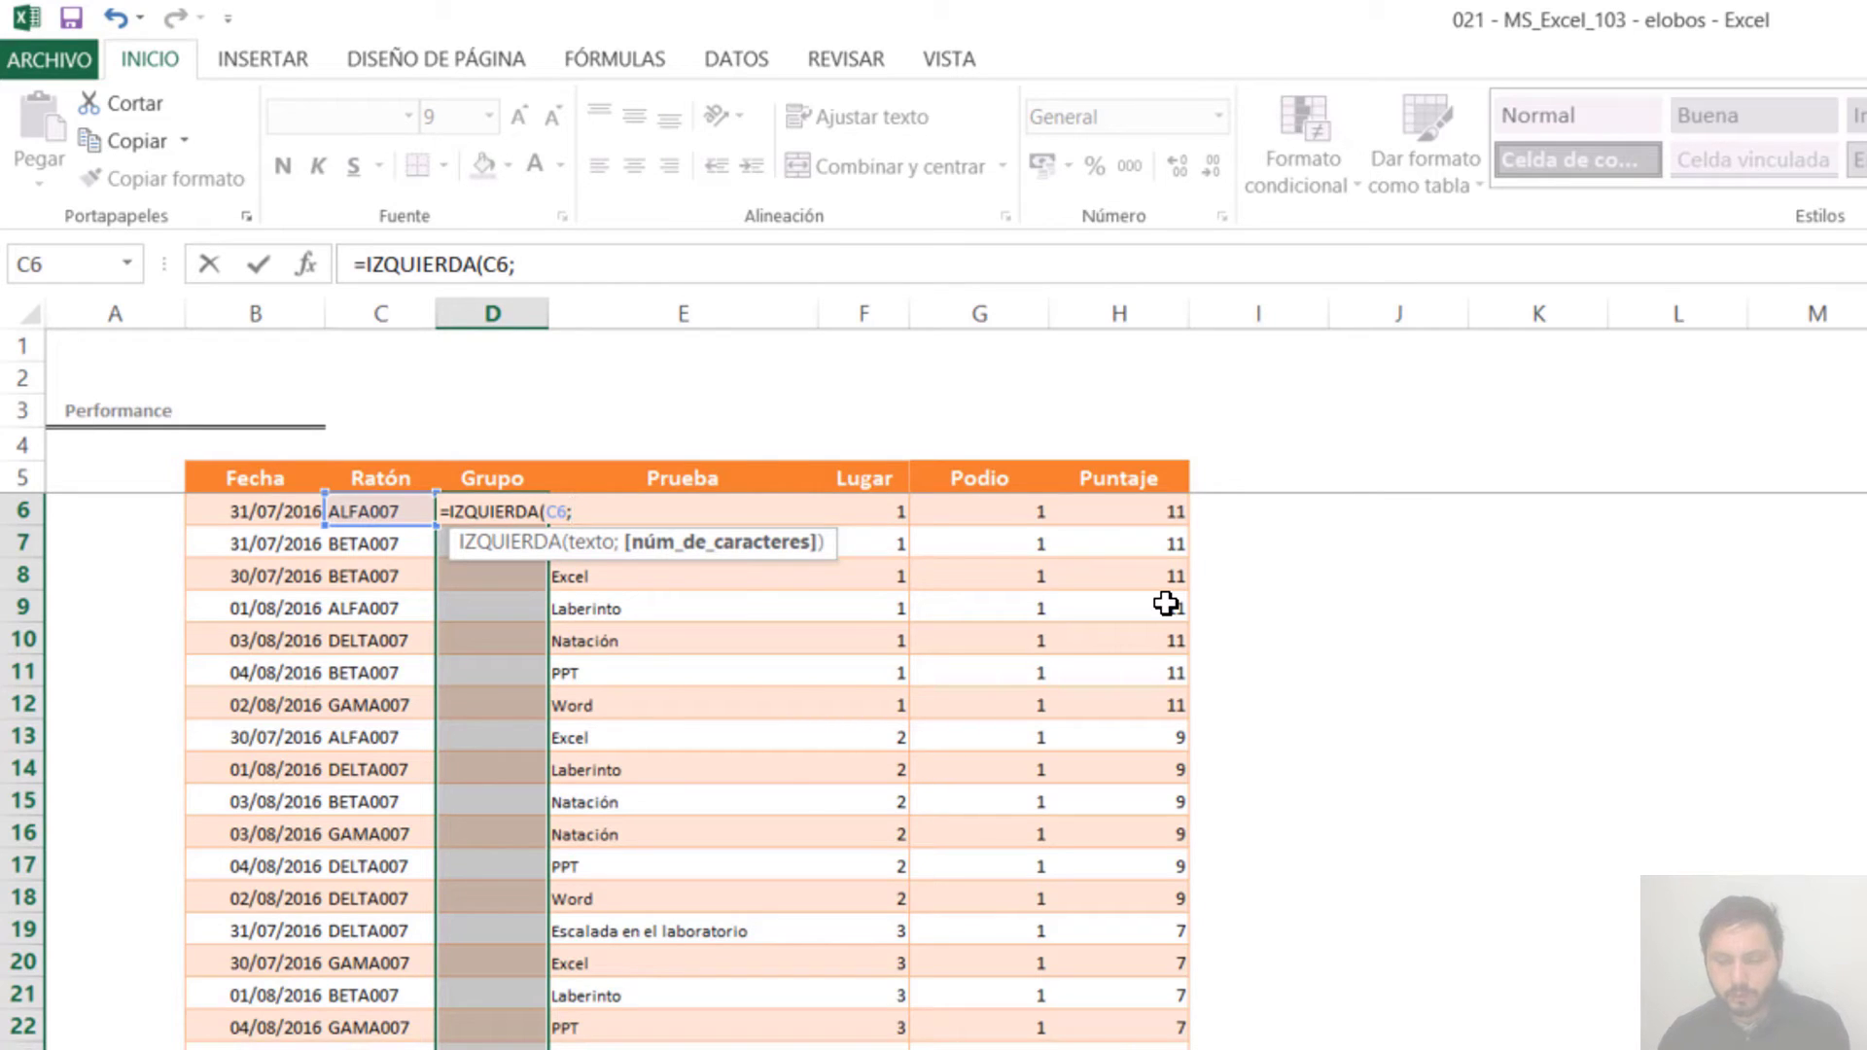
pyautogui.write('la')
pyautogui.press('Tab')
pyautogui.press('Left')
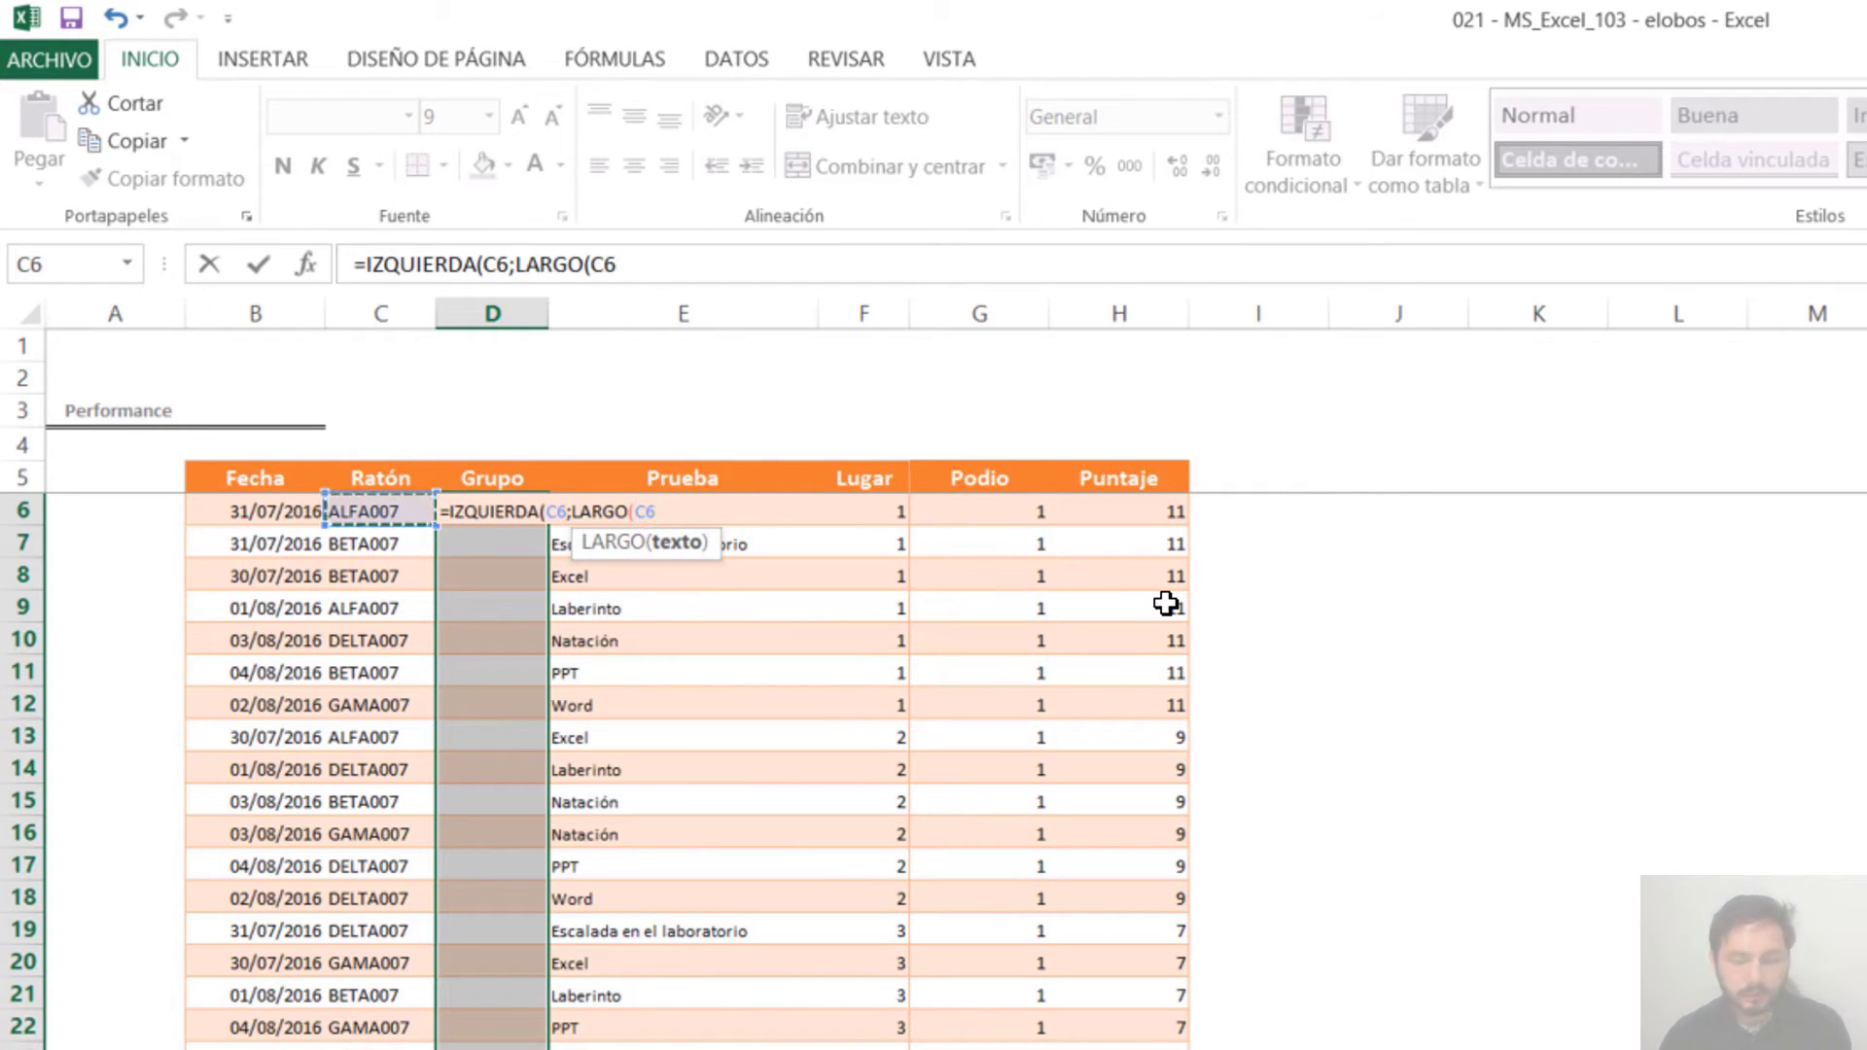
pyautogui.write(')')
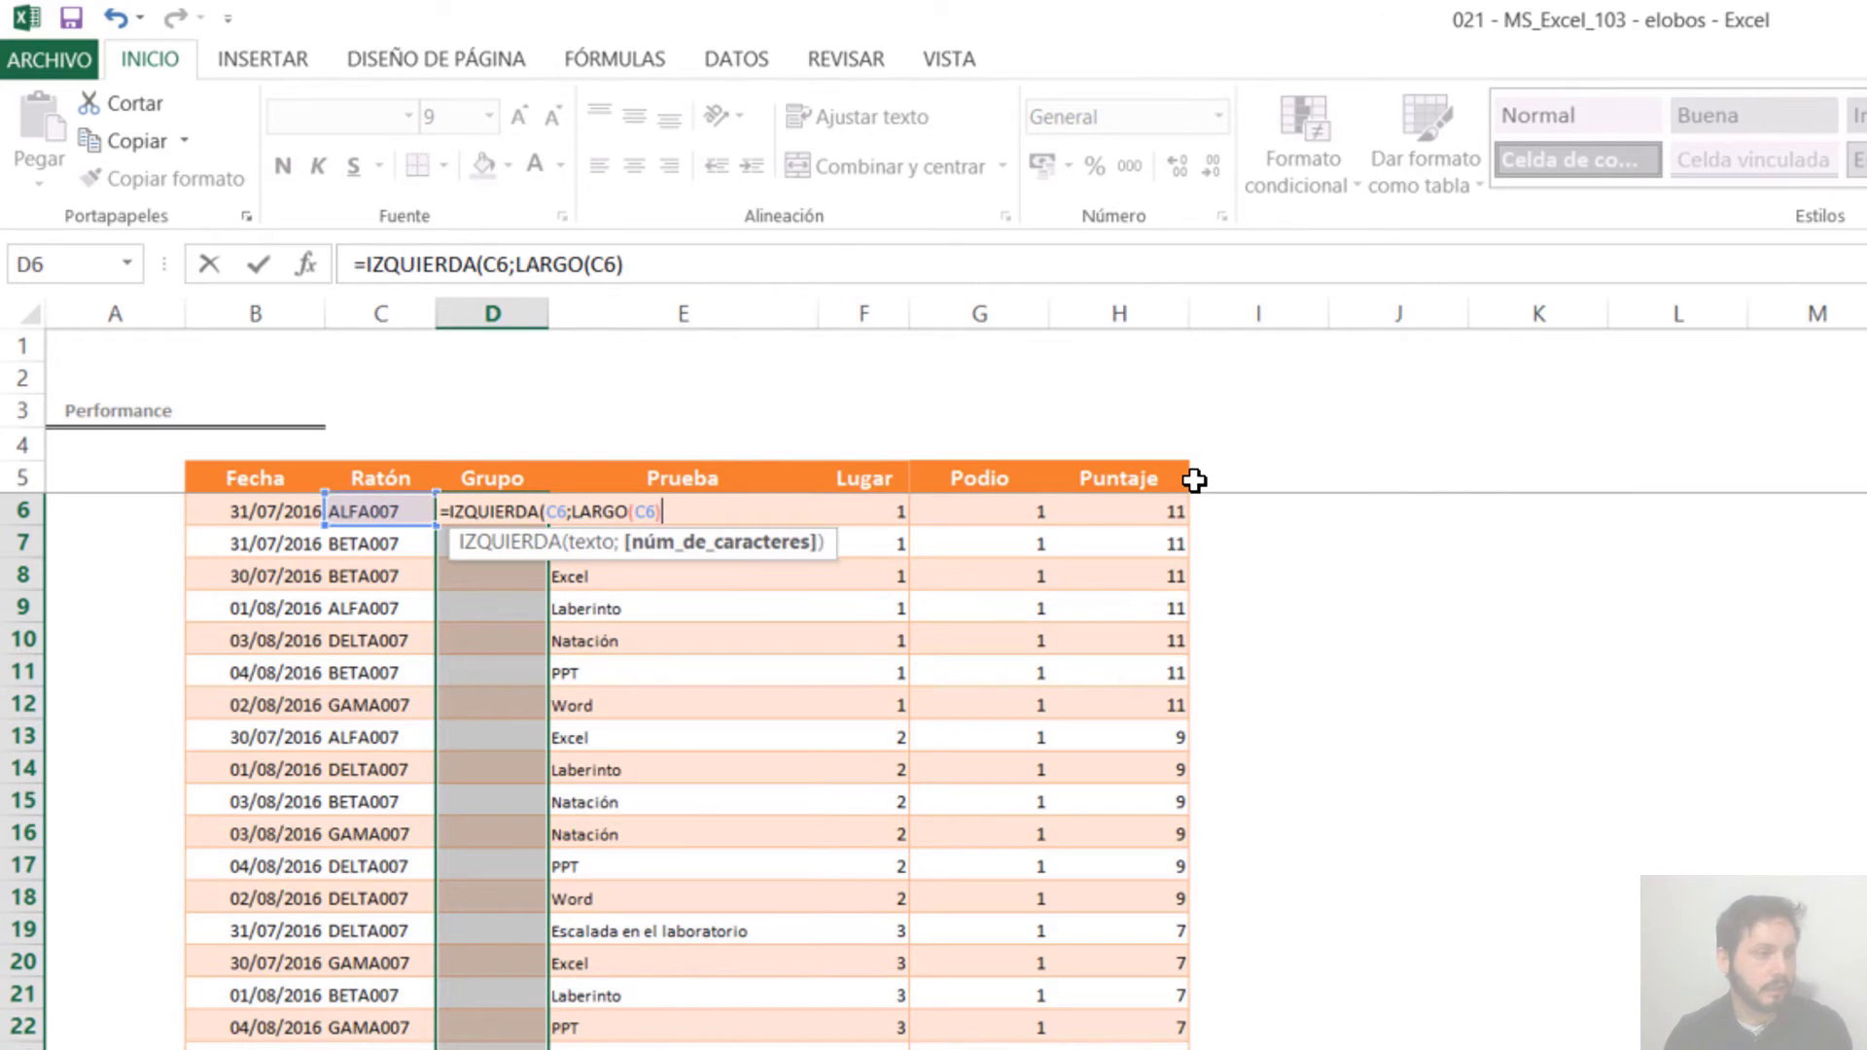
# Evaluate the LARGO(C6) part inside the Grupo formula to check its value, and restore the function
pyautogui.moveTo(661, 511); pyautogui.dragTo(577, 511)
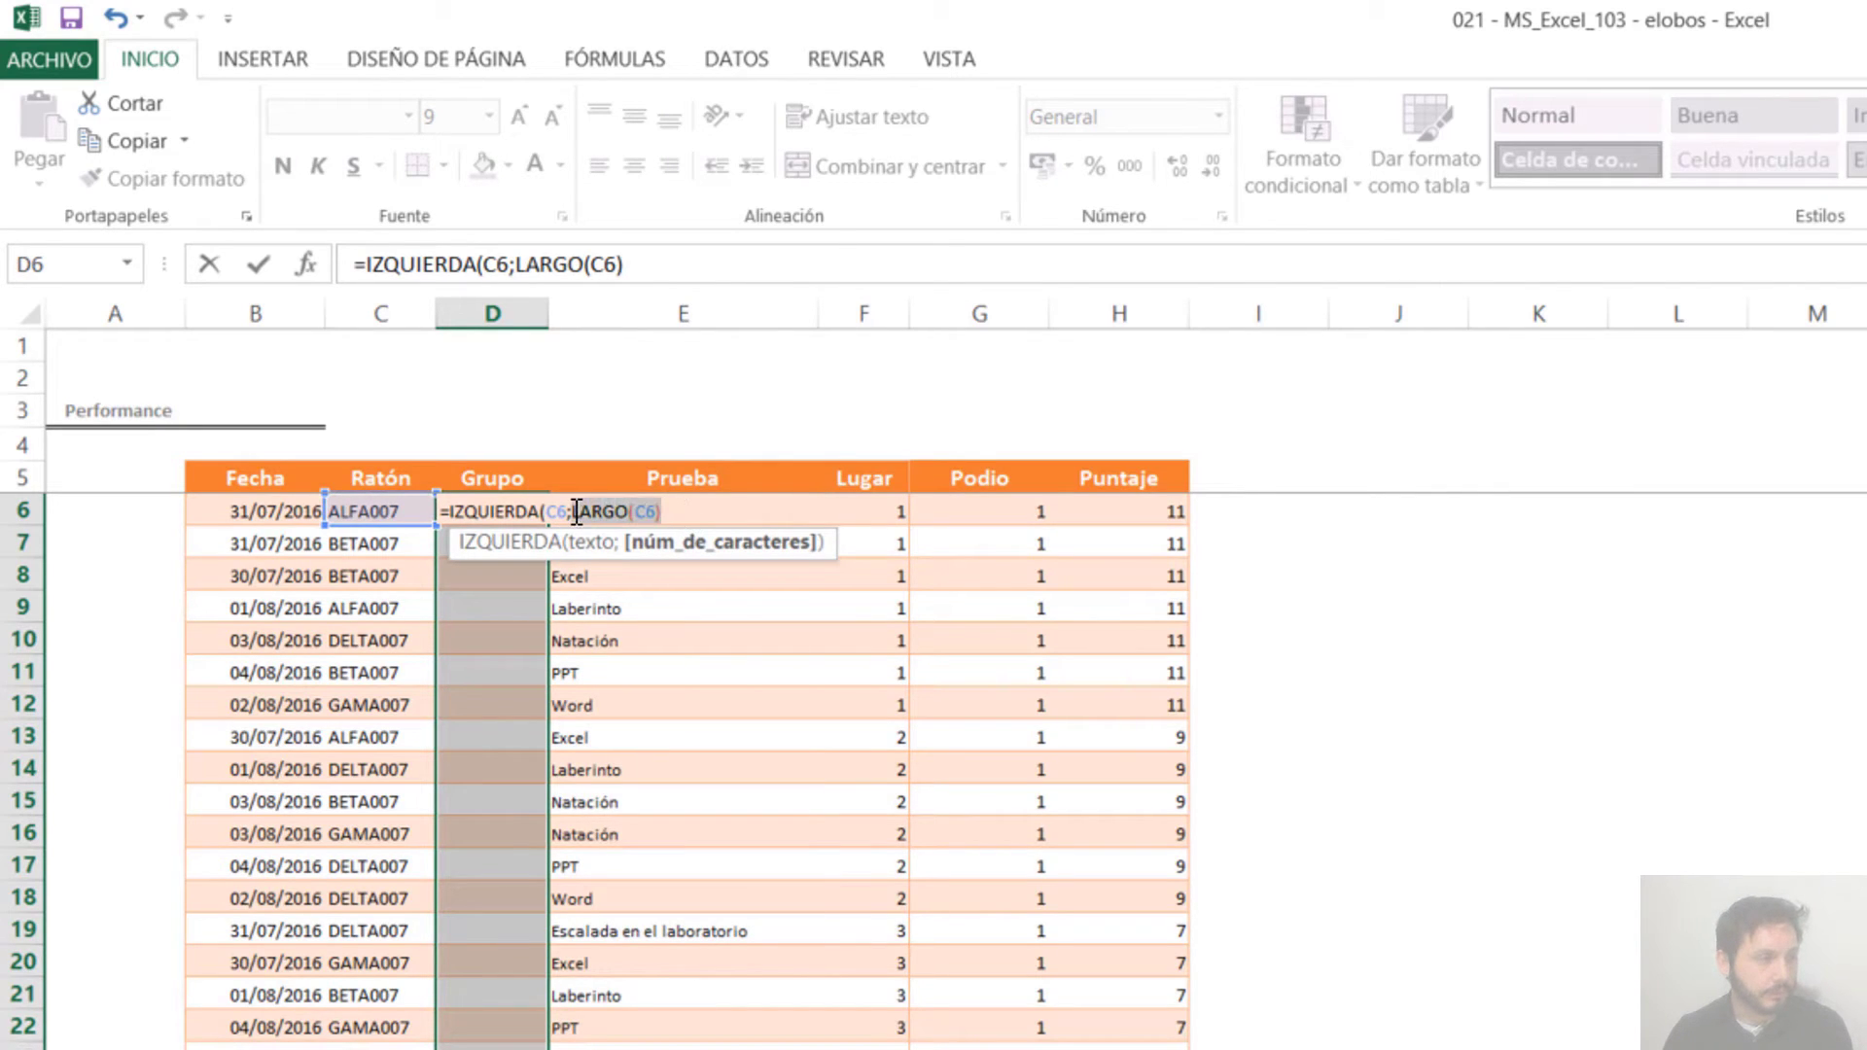
pyautogui.press('F9')
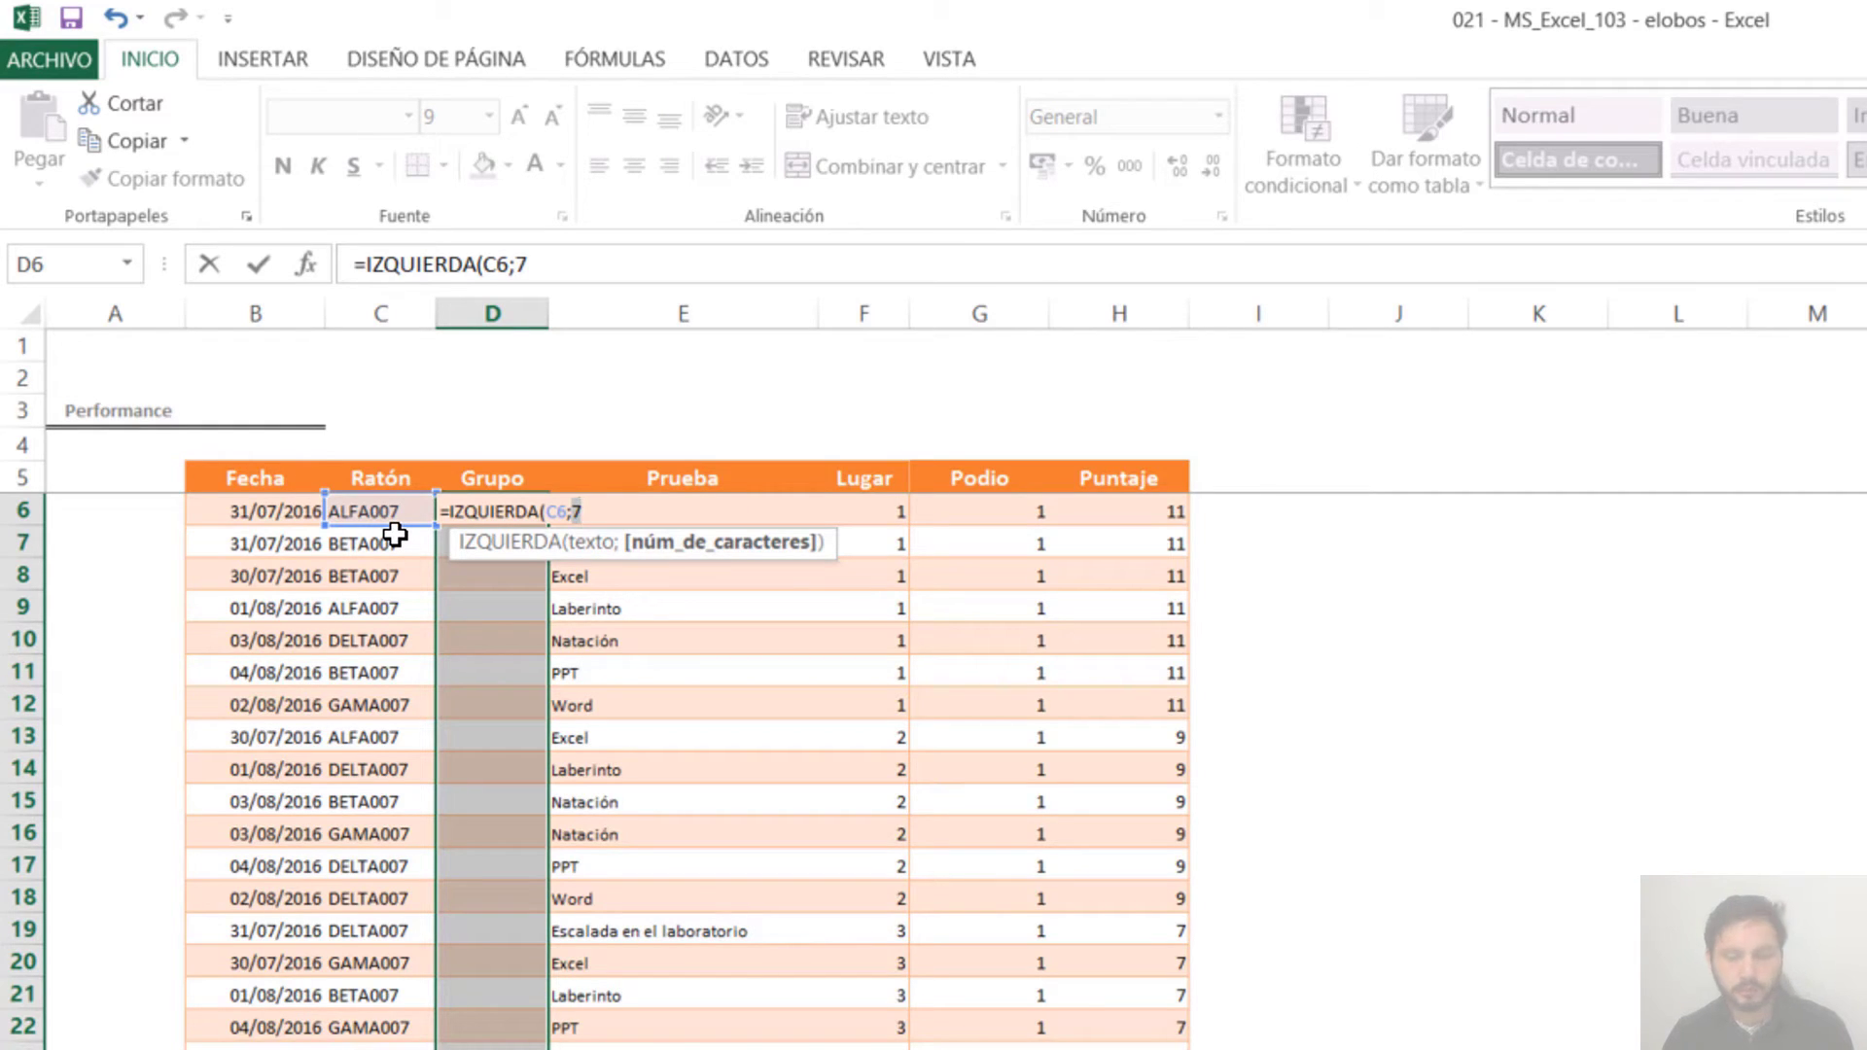
pyautogui.hotkey('ctrl', 'z')
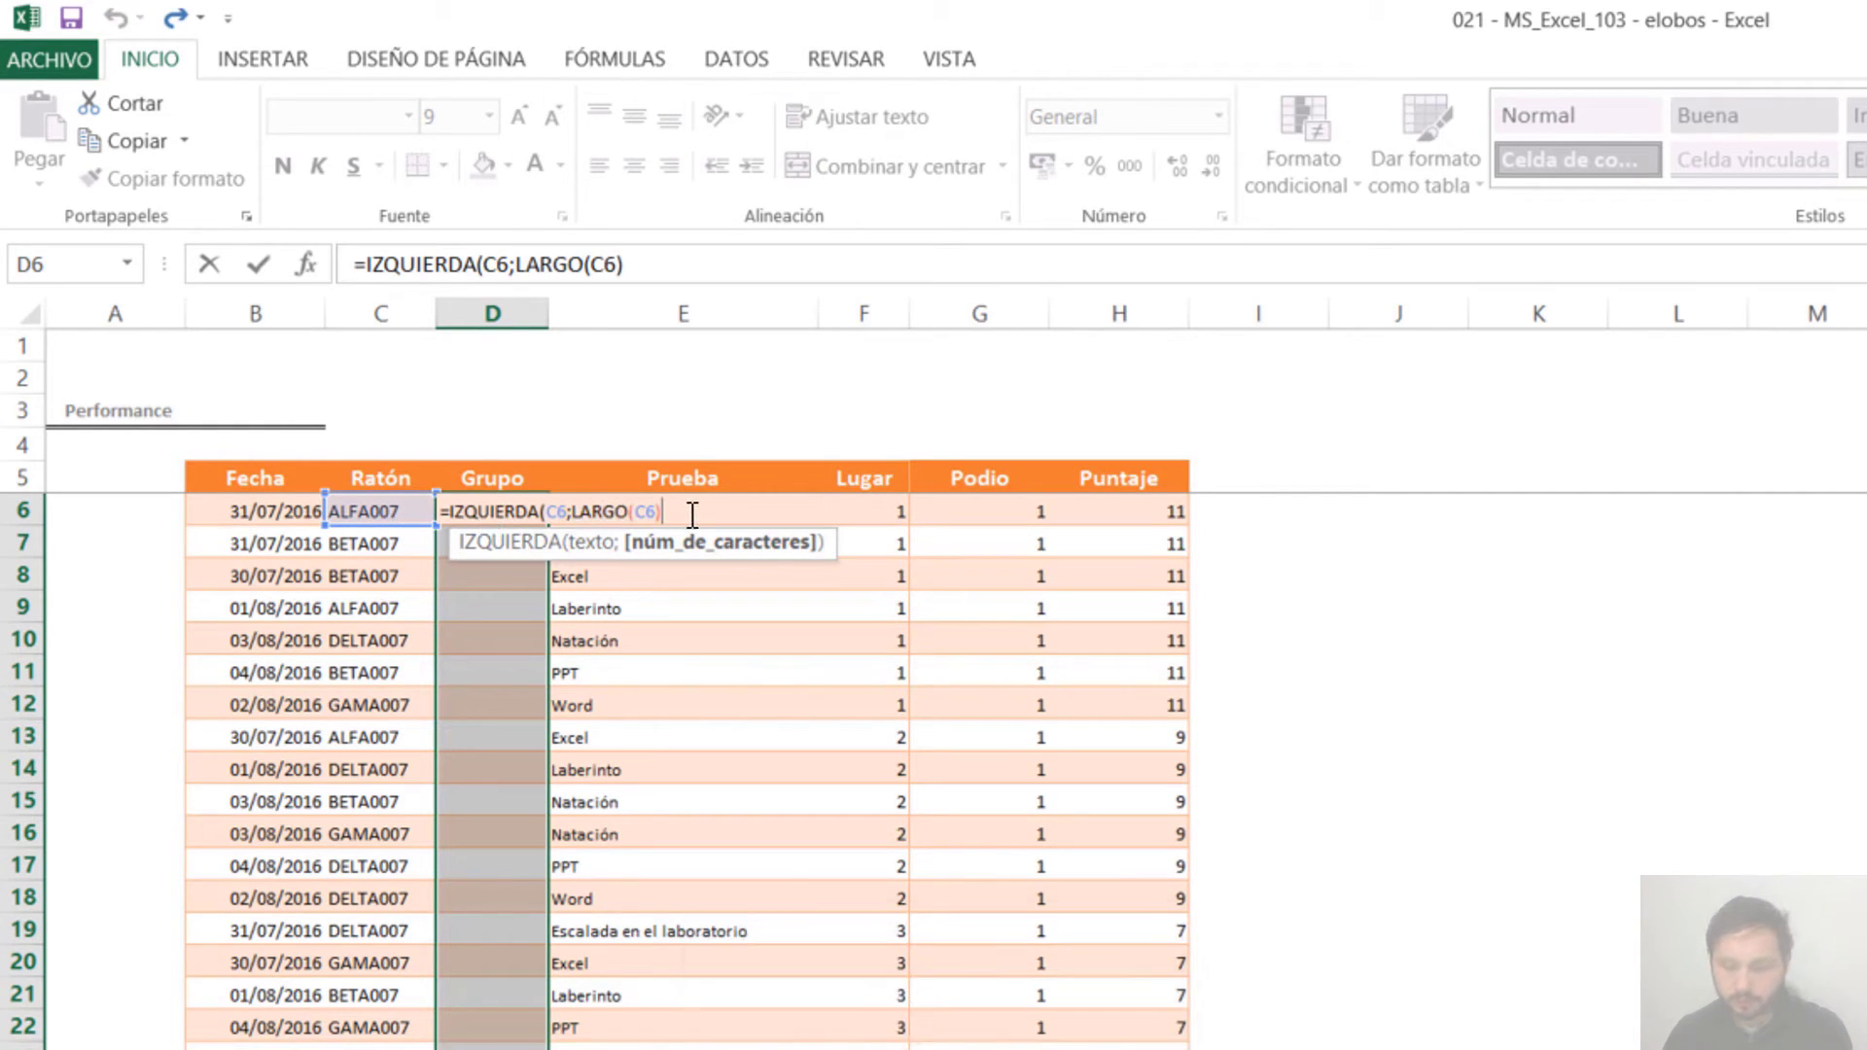
# Complete the formula as =IZQUIERDA(C6;LARGO(C6)-3), fill it into all selected Grupo cells, and check it against the Ratón codes
pyautogui.write('-3')
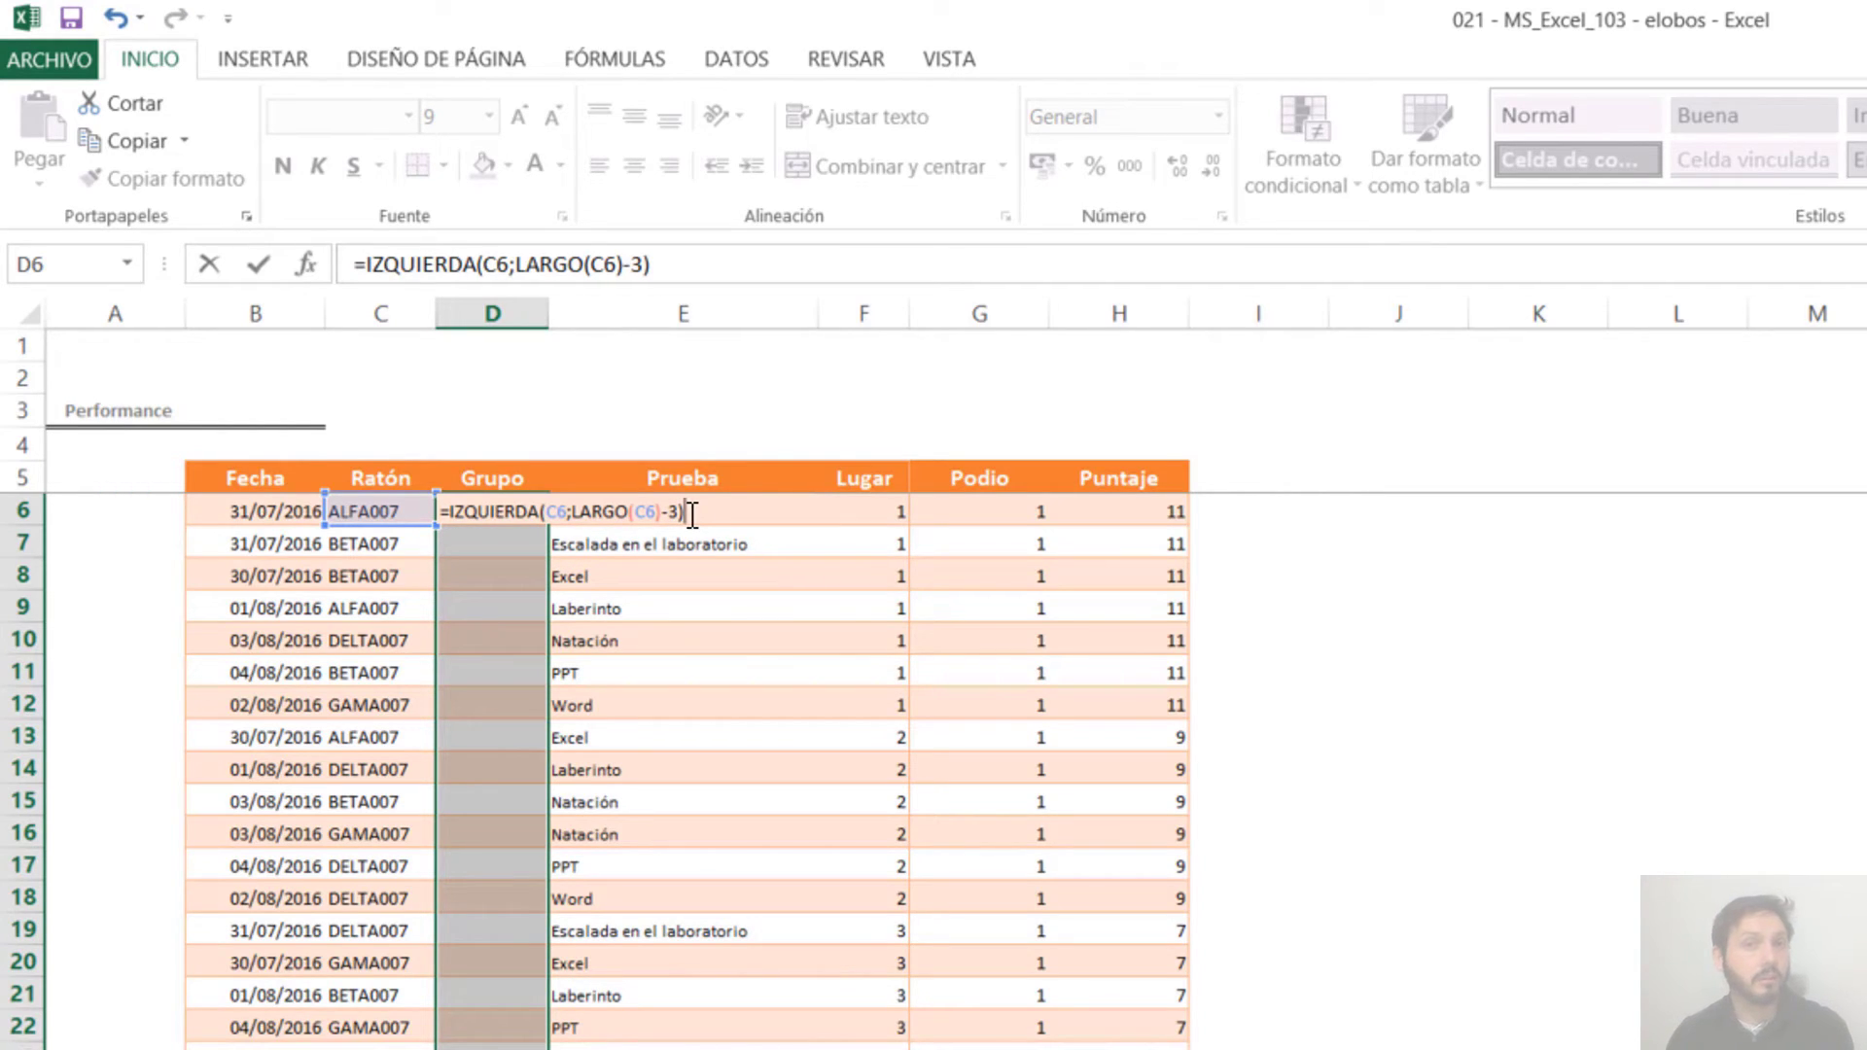
pyautogui.moveTo(711, 503); pyautogui.dragTo(401, 501)
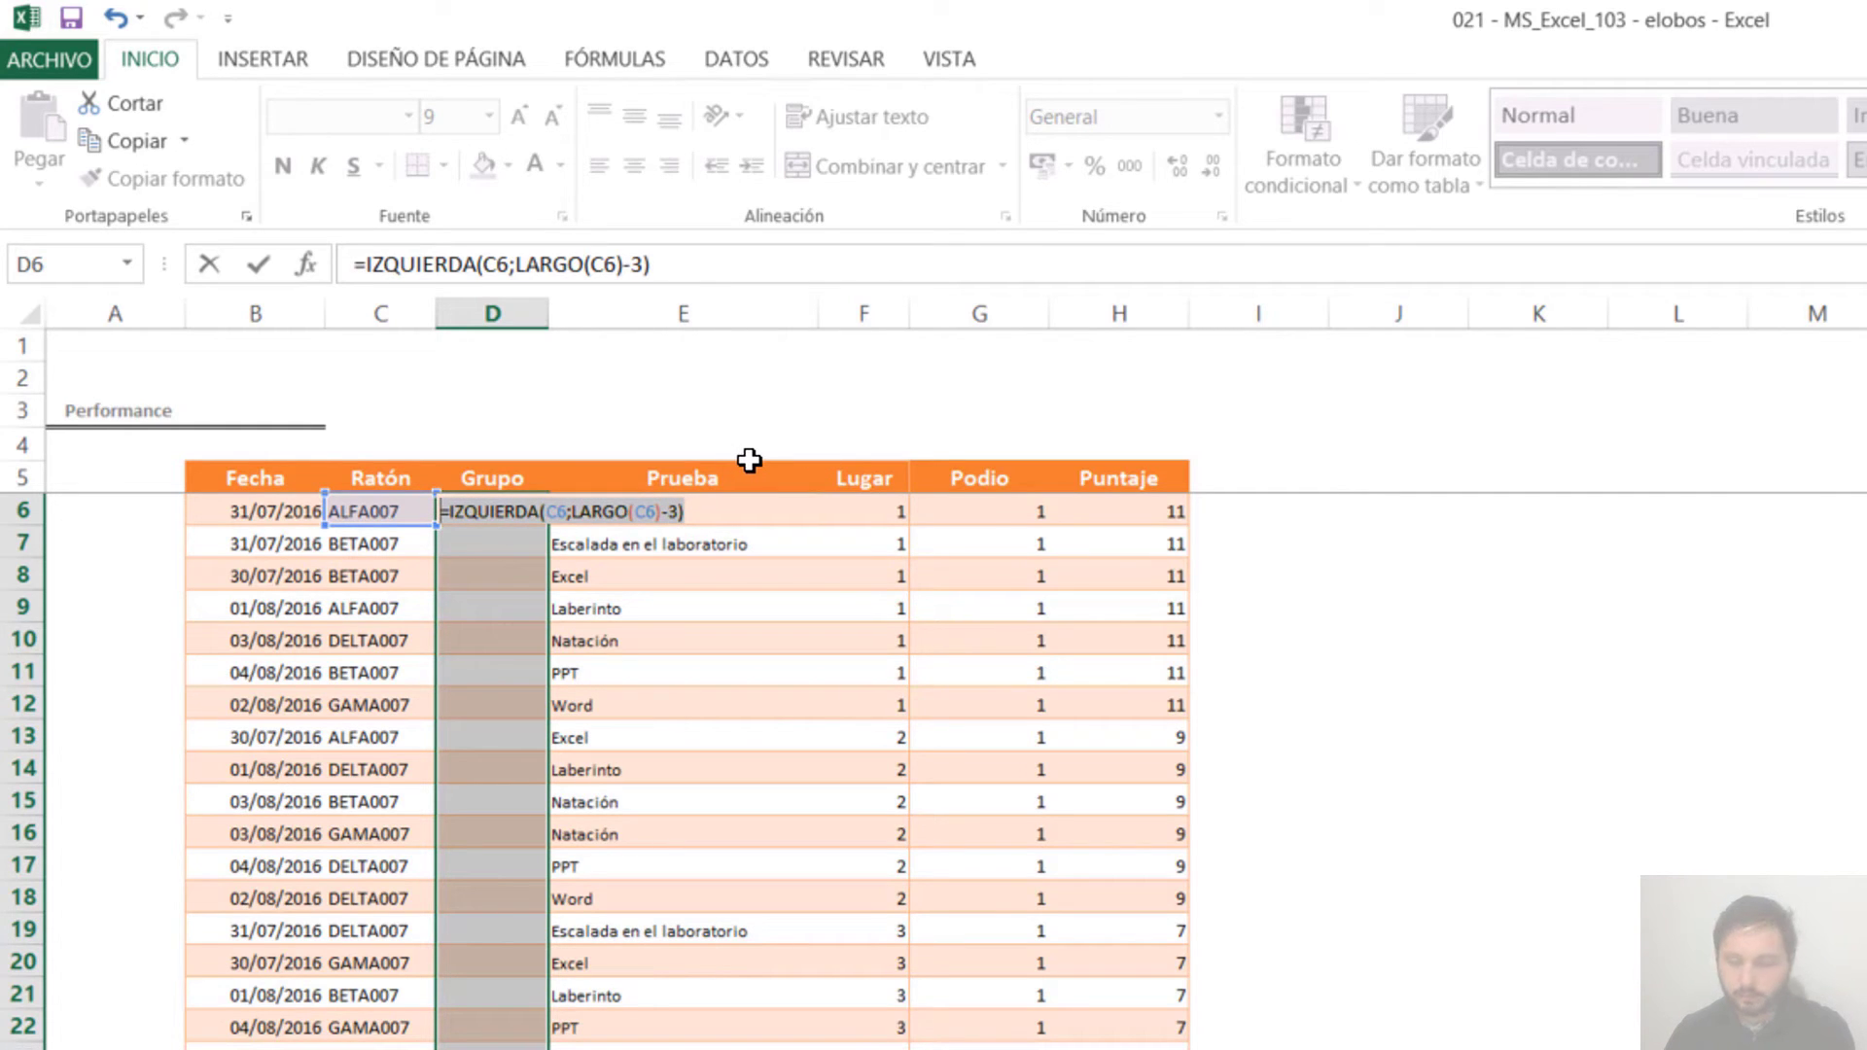
pyautogui.hotkey('ctrl', 'Return')
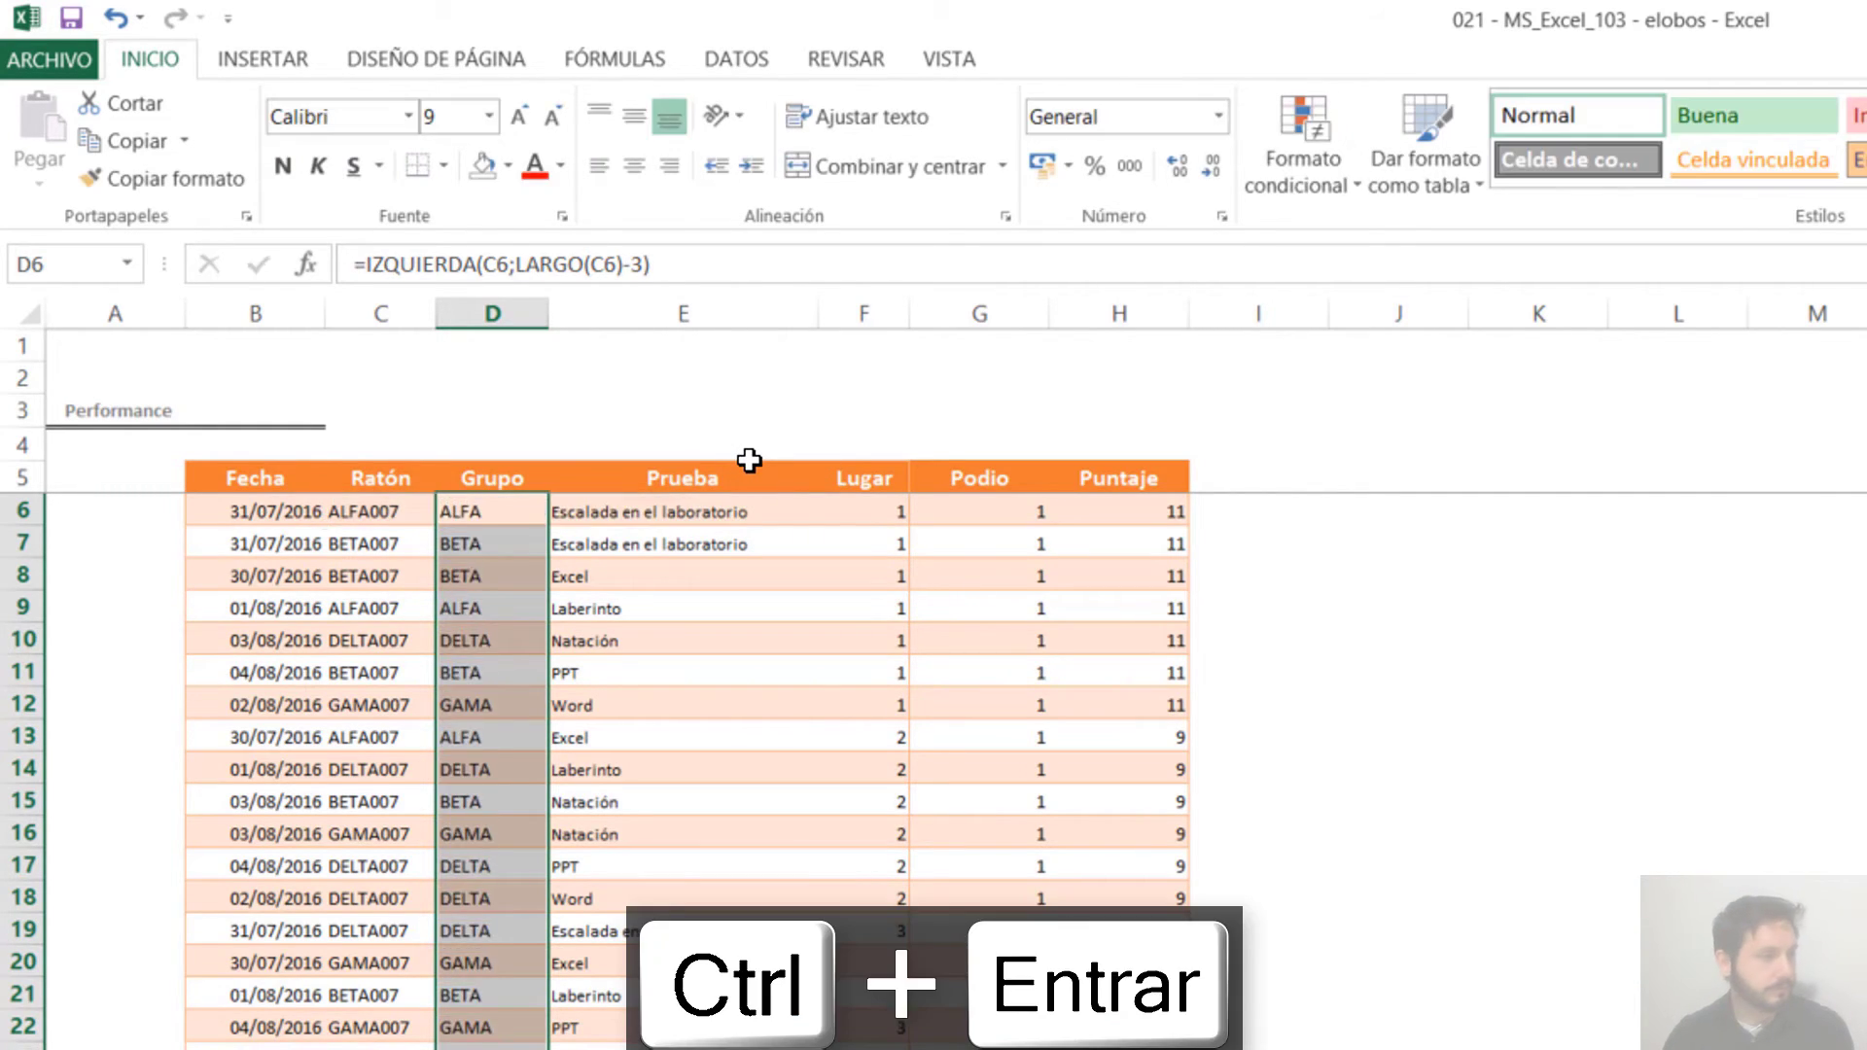
pyautogui.moveTo(466, 641); pyautogui.dragTo(387, 613)
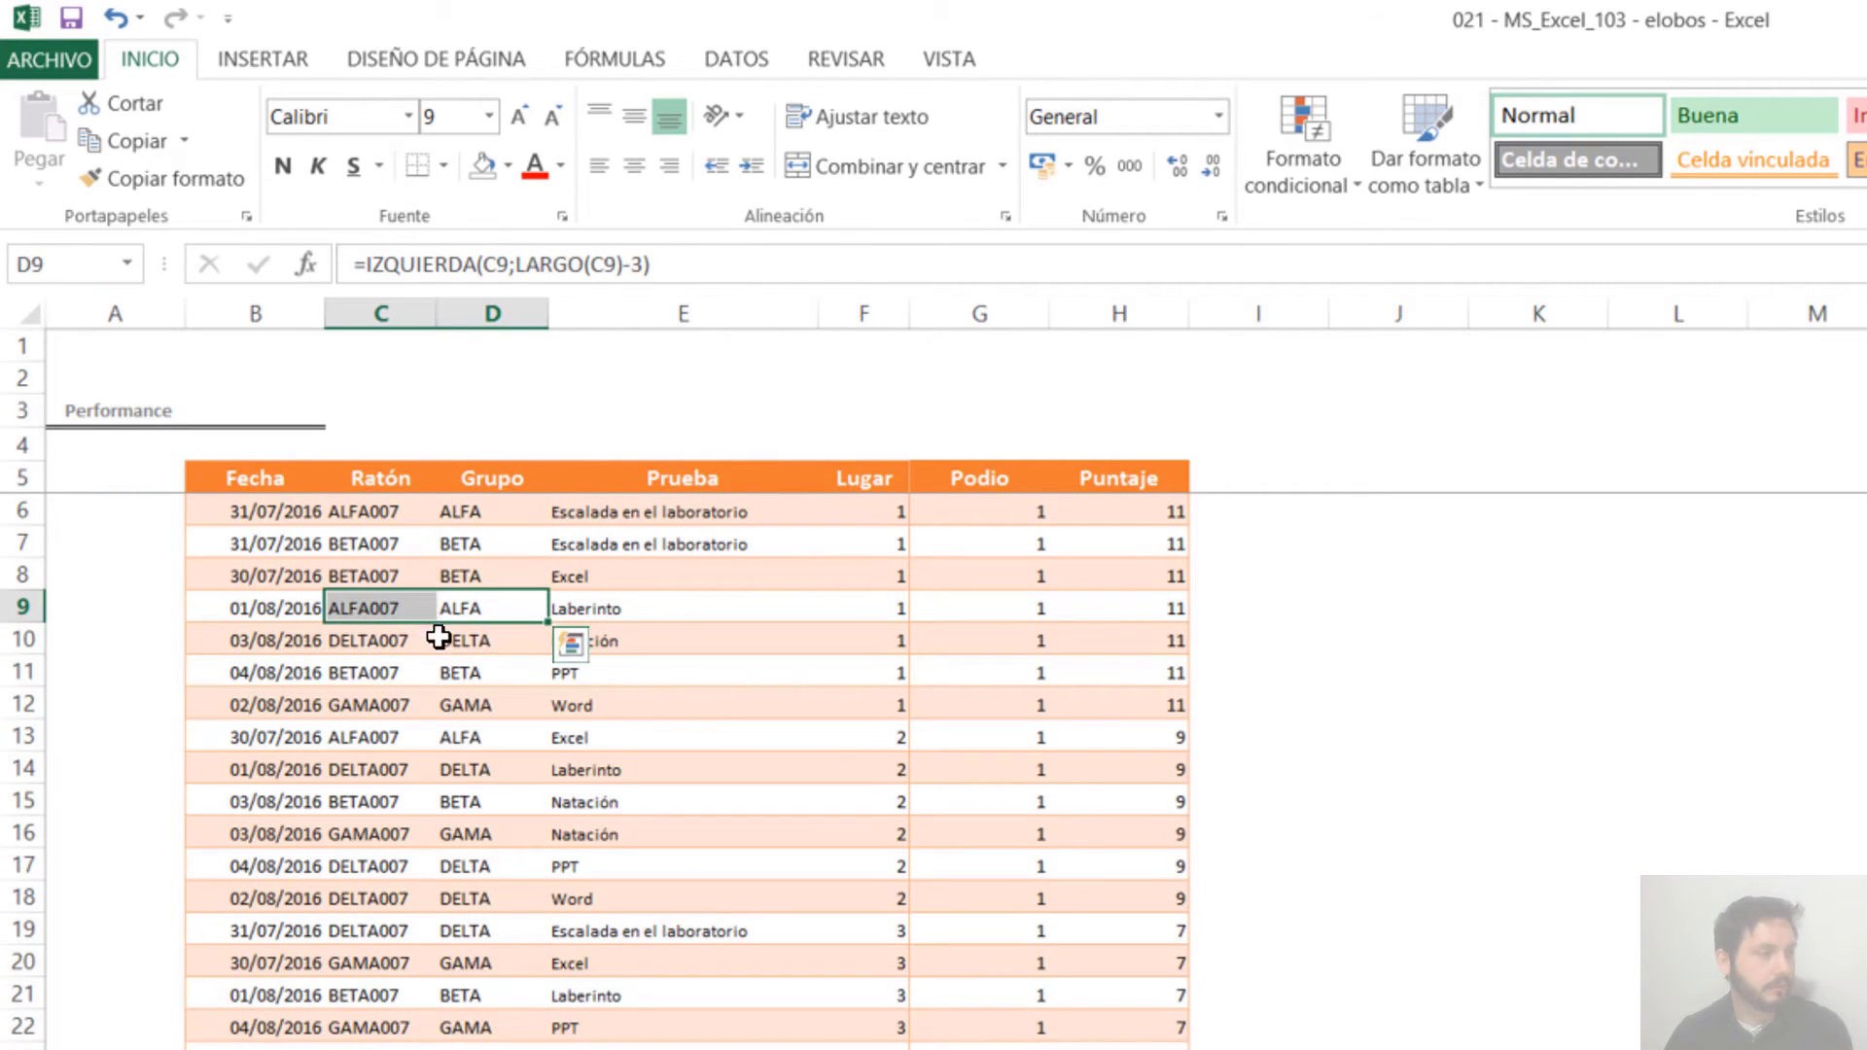
pyautogui.click(477, 669)
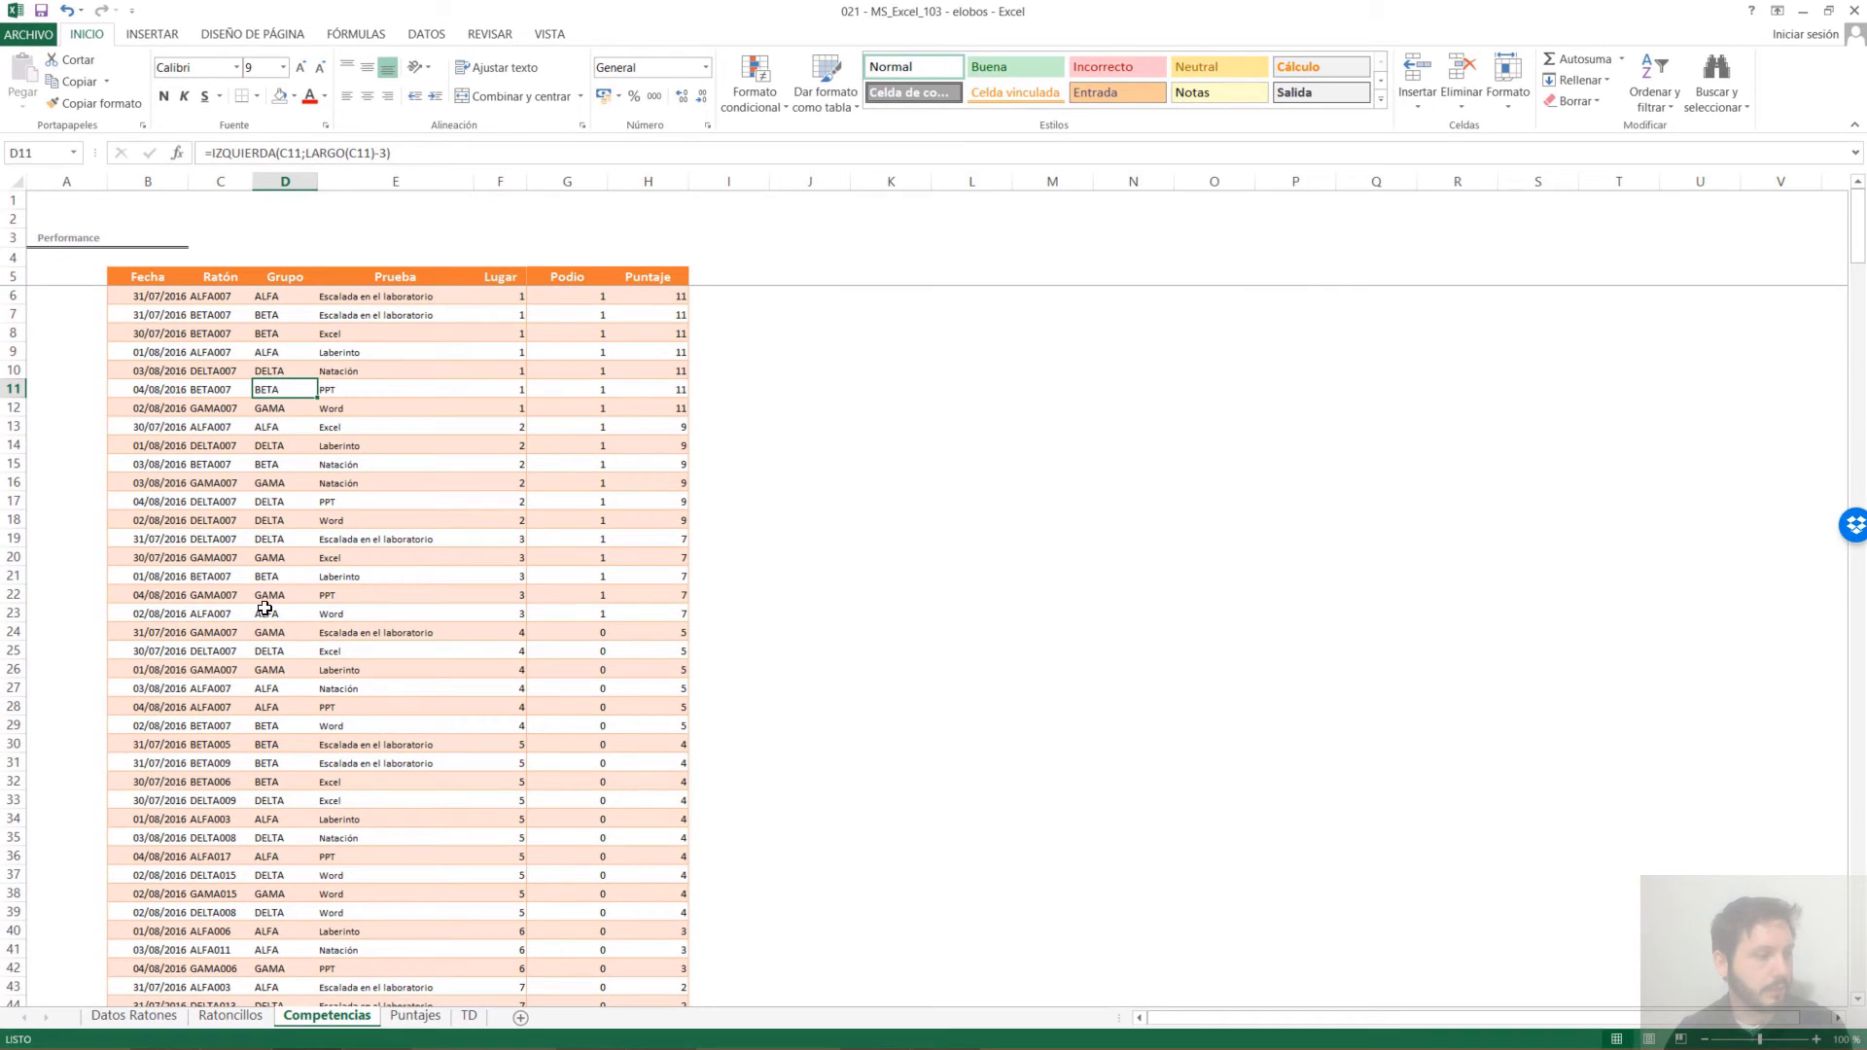
# Insert a blank column between Fecha and Ratón on sheet Competencias and enter the header Mes in C5
pyautogui.click(238, 181)
pyautogui.rightClick(240, 180)
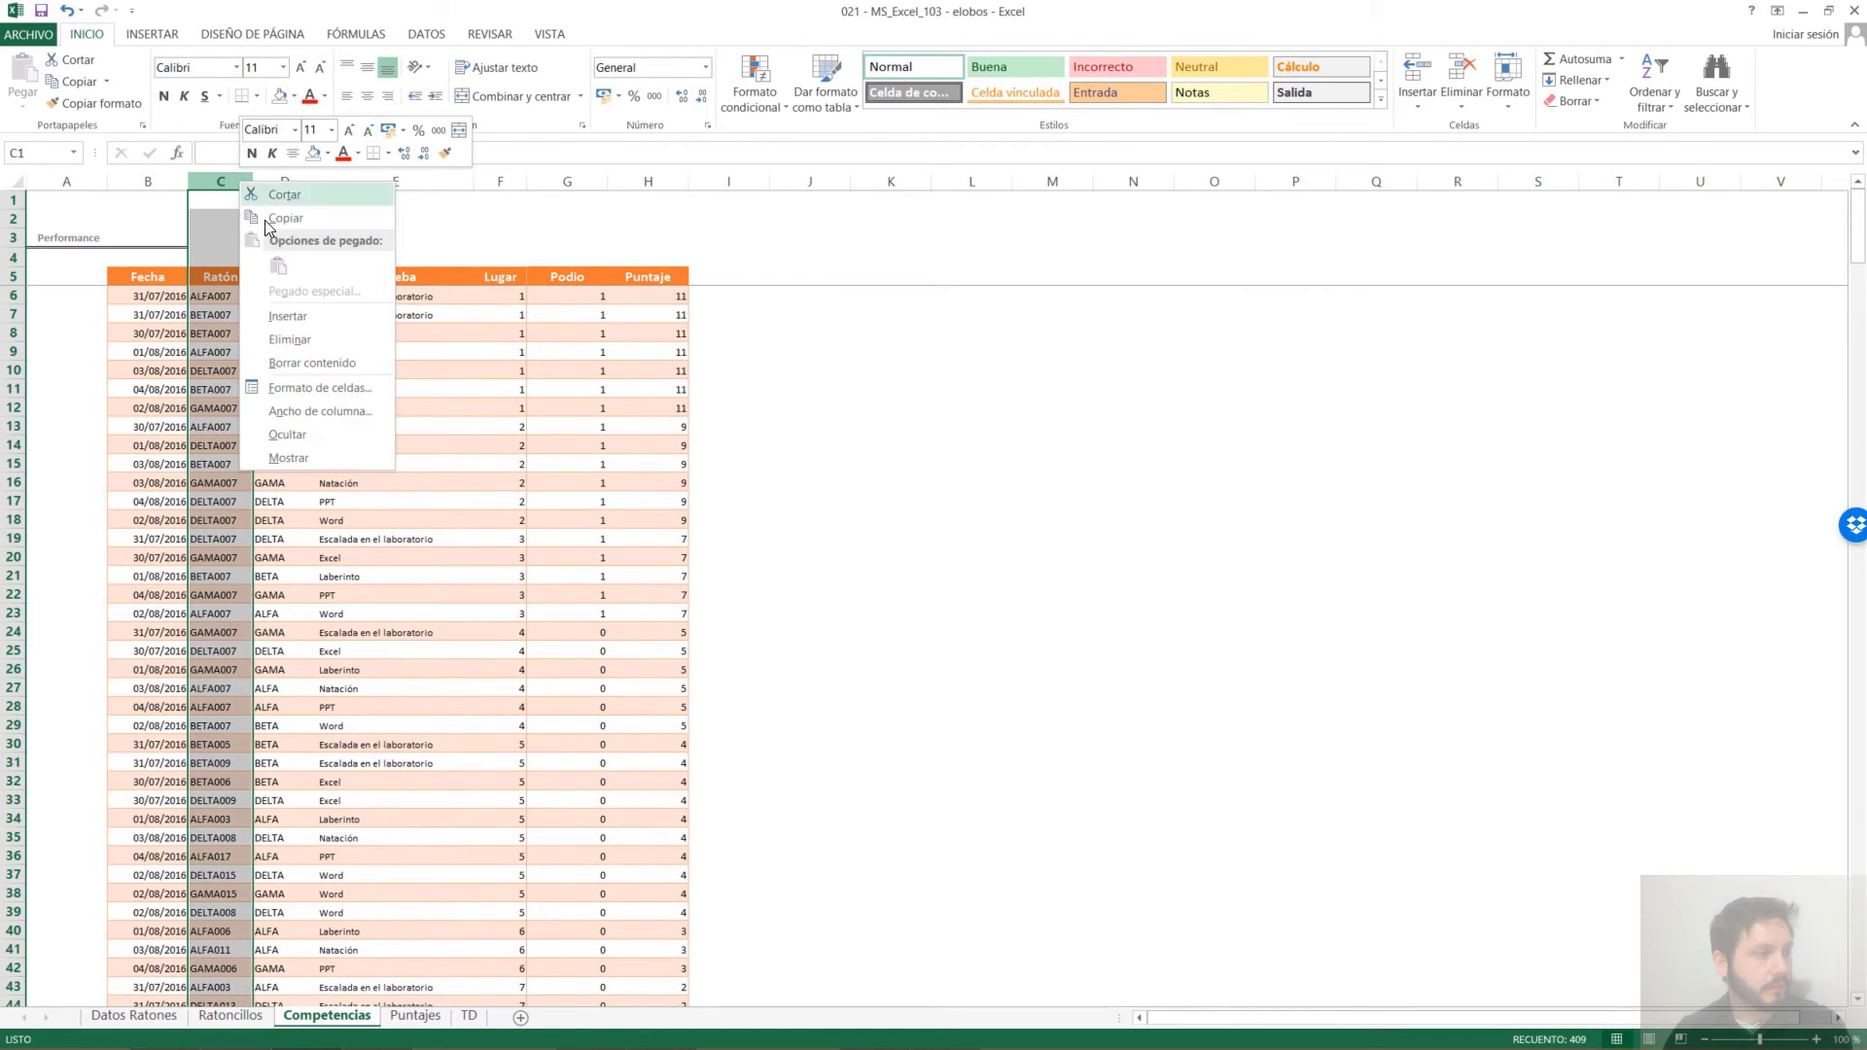
pyautogui.click(321, 331)
pyautogui.click(250, 274)
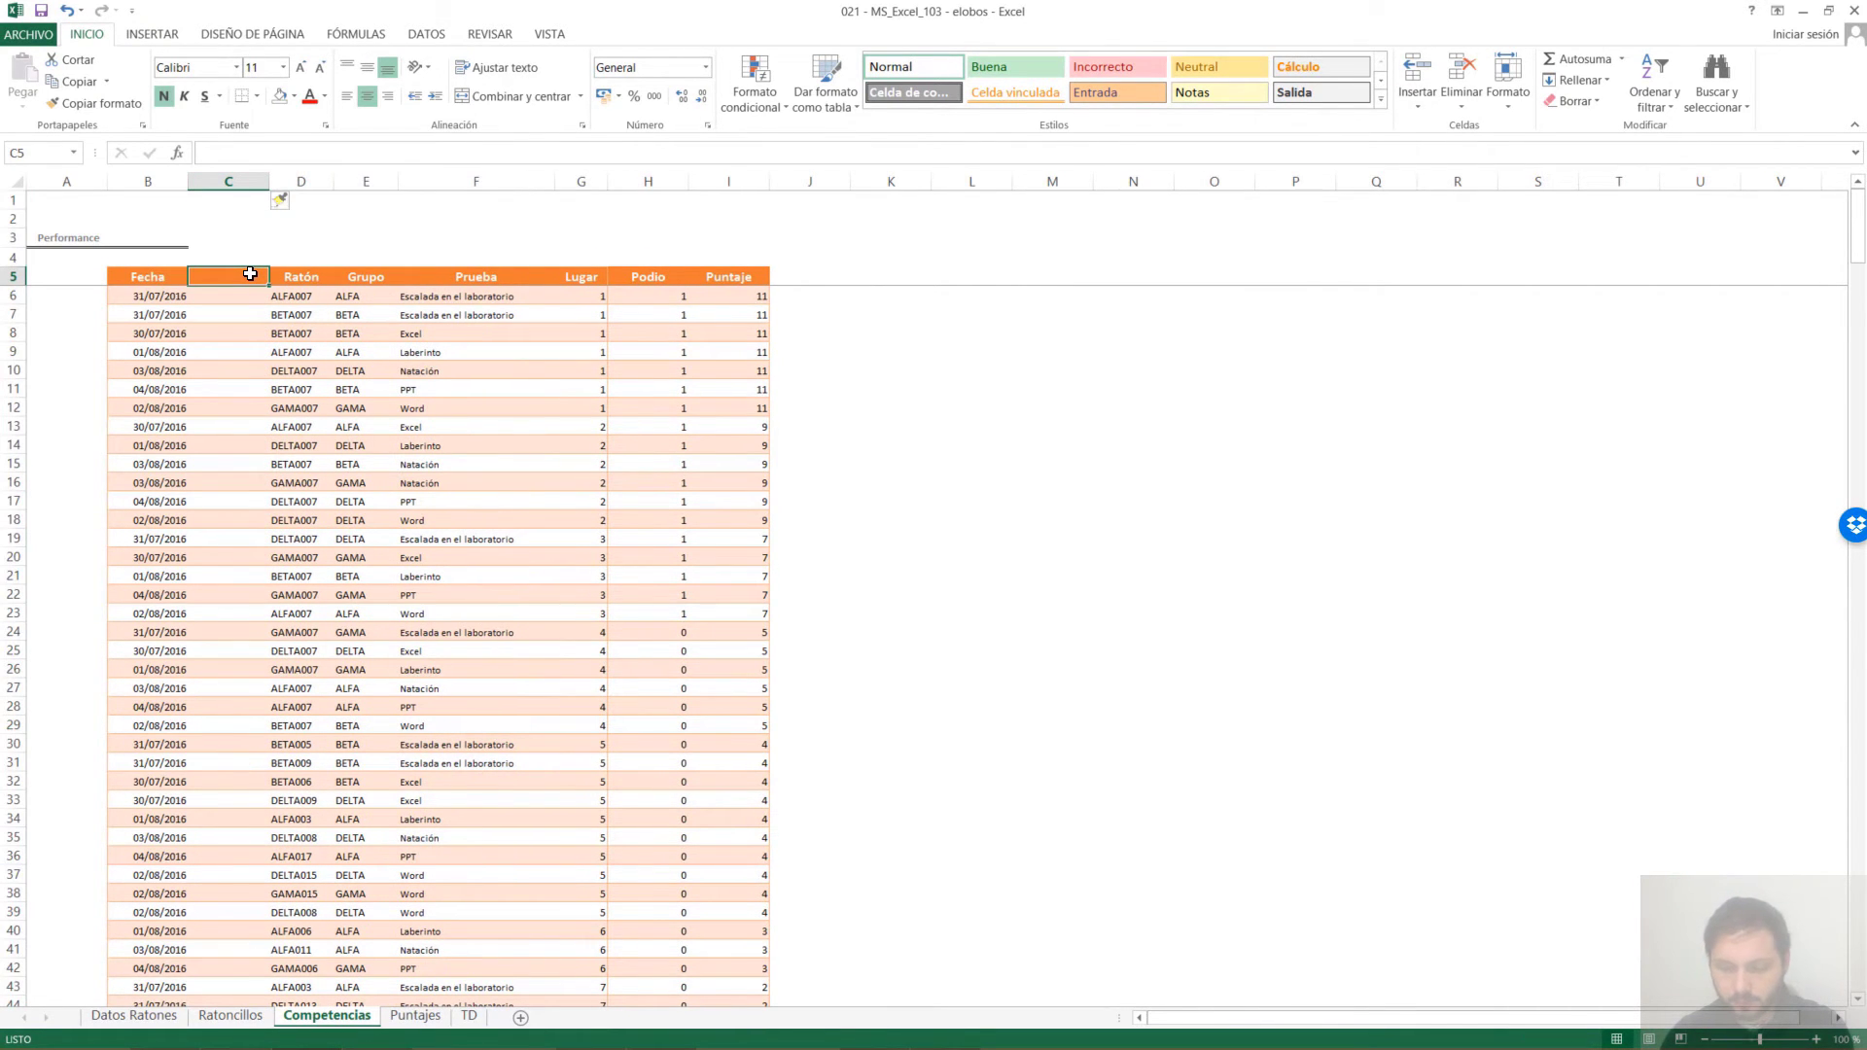
pyautogui.write('Mes')
pyautogui.press('Return')
# Fill the Mes column from C6 to the table's last row with the formula =NOMPROPIO(TEXTO(B6;"mmmm"))
pyautogui.press('Left')
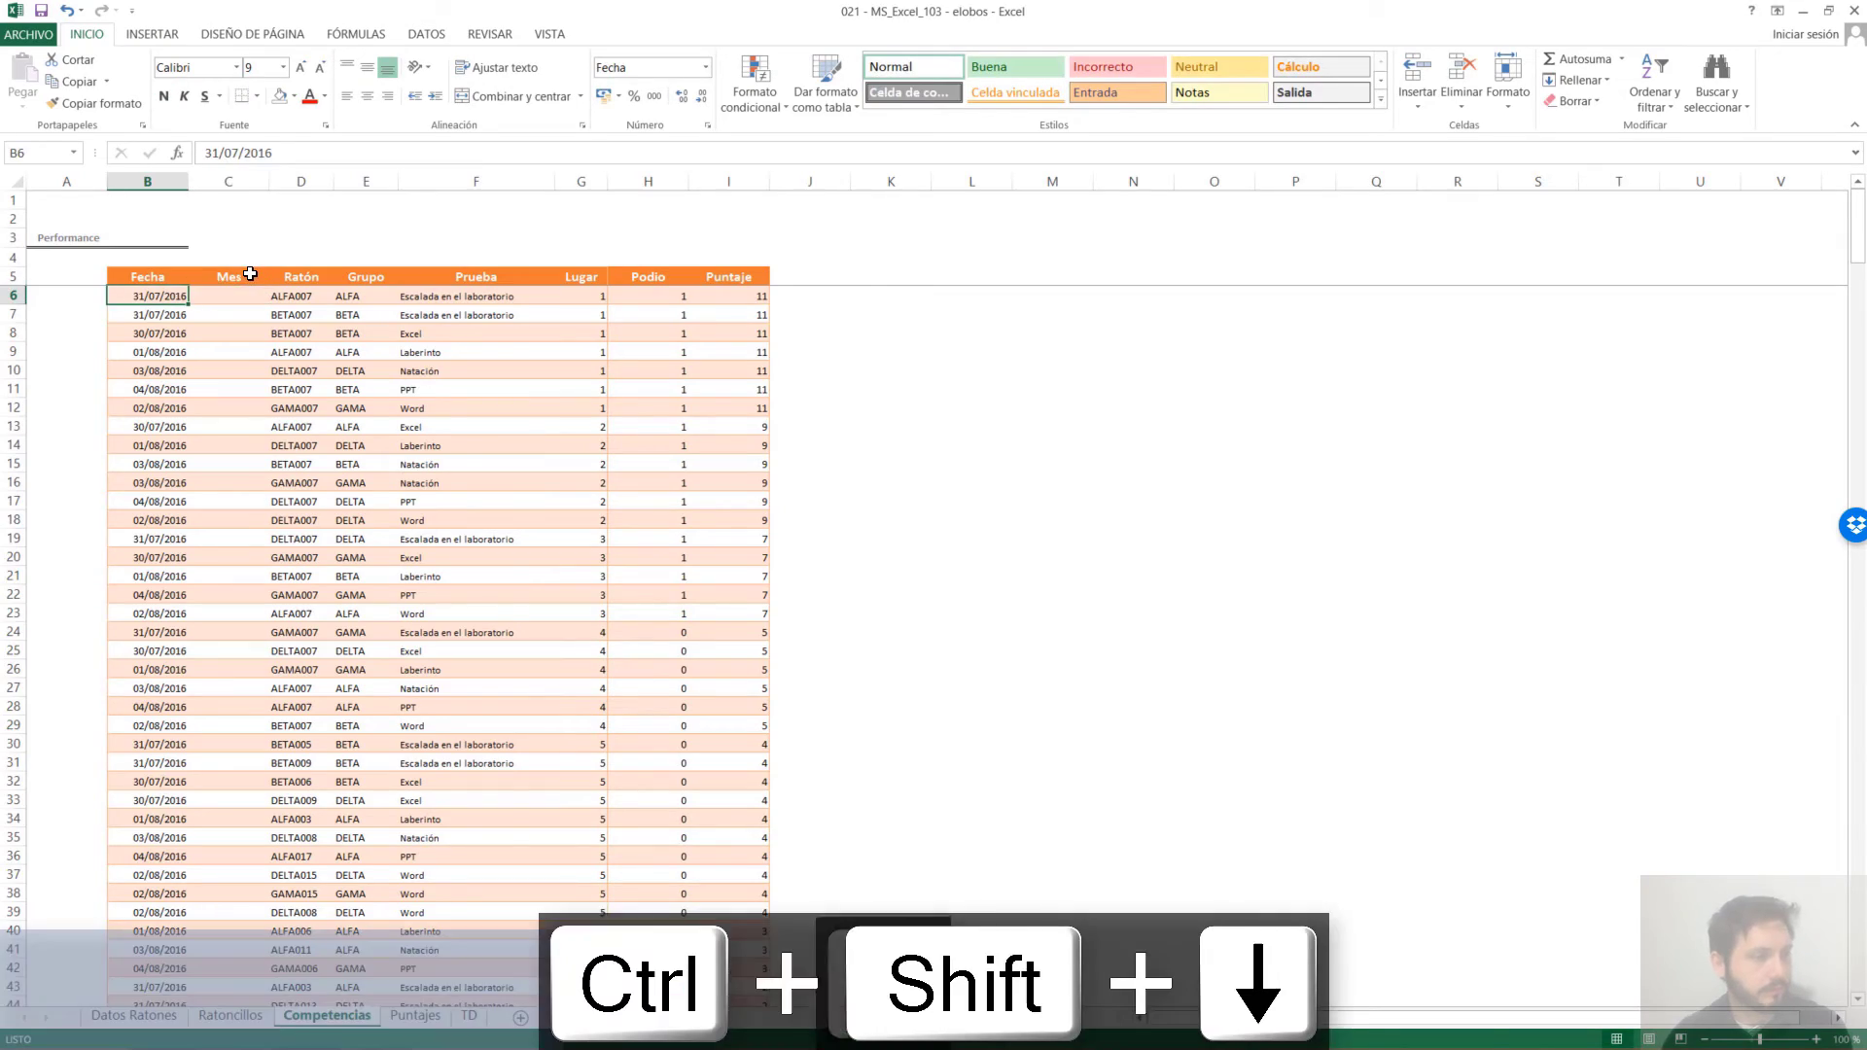
pyautogui.hotkey('ctrl', 'shift', 'Down')
pyautogui.hotkey('shift', 'Right')
pyautogui.hotkey('ctrl', '.')
pyautogui.hotkey('shift', 'Right')
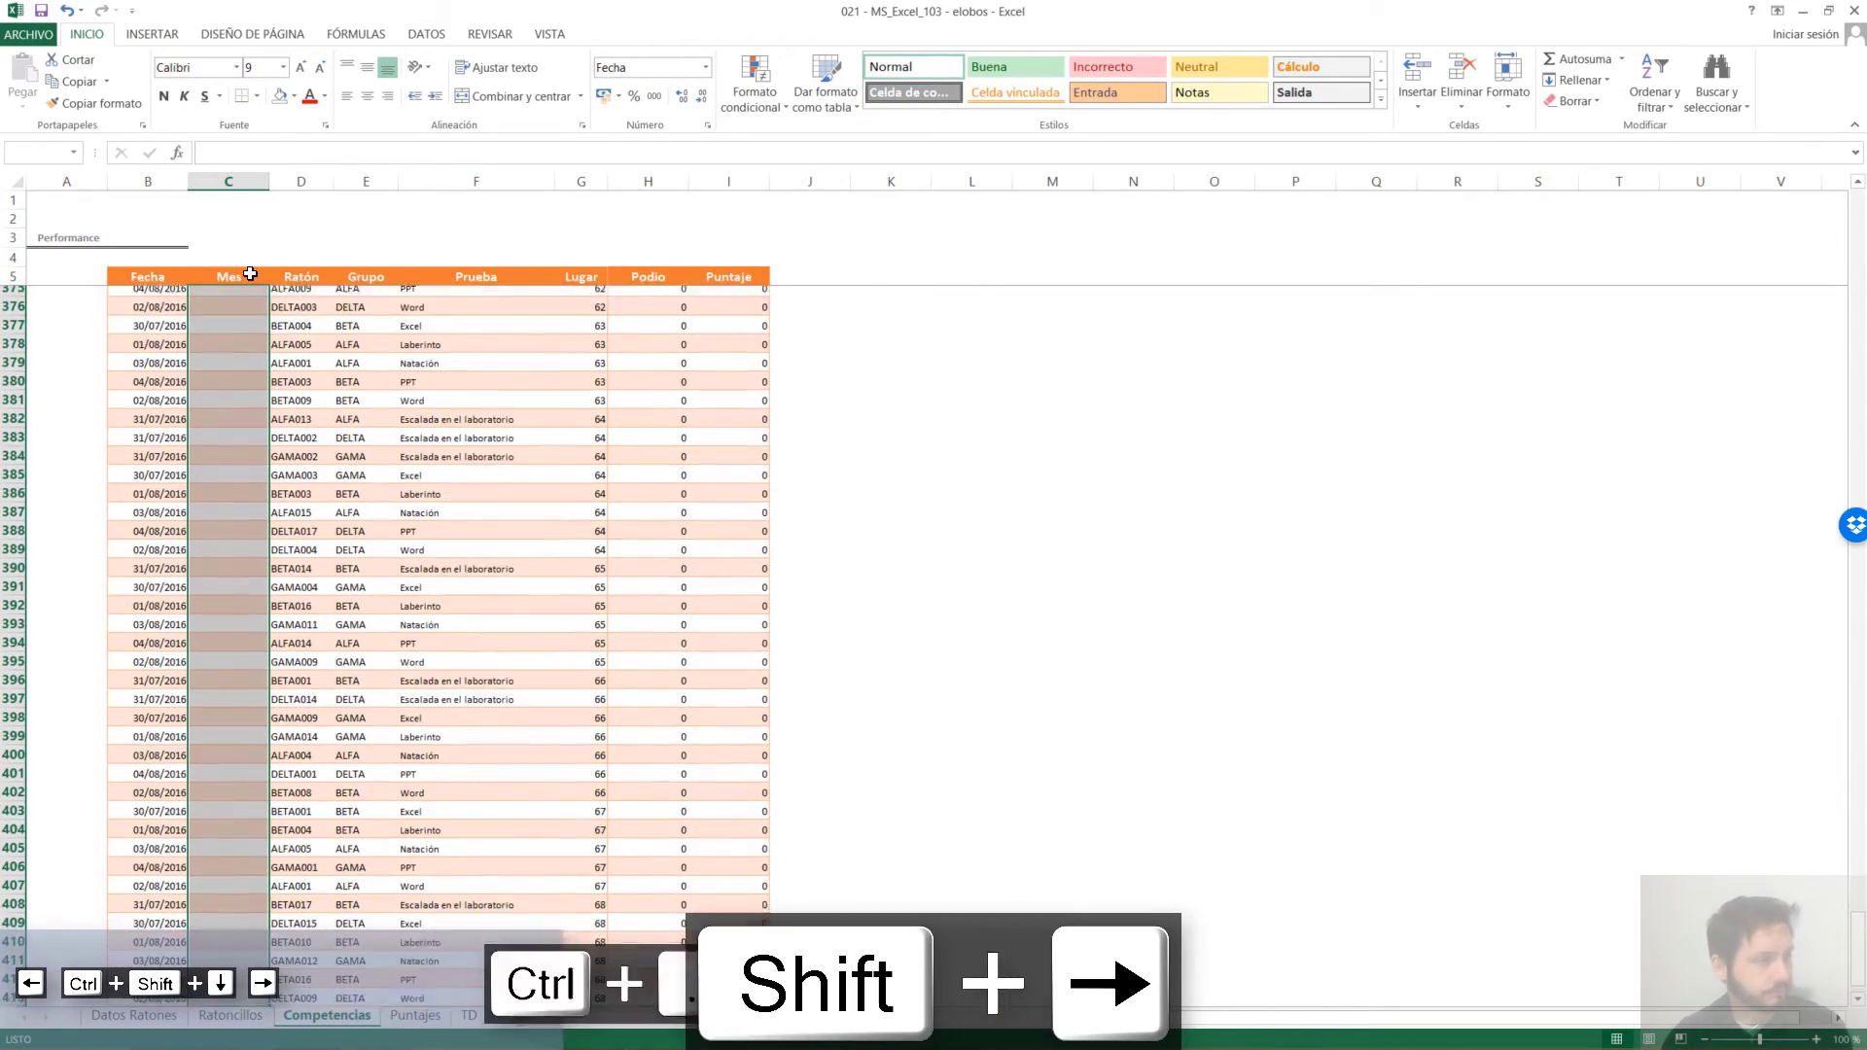
pyautogui.write('=')
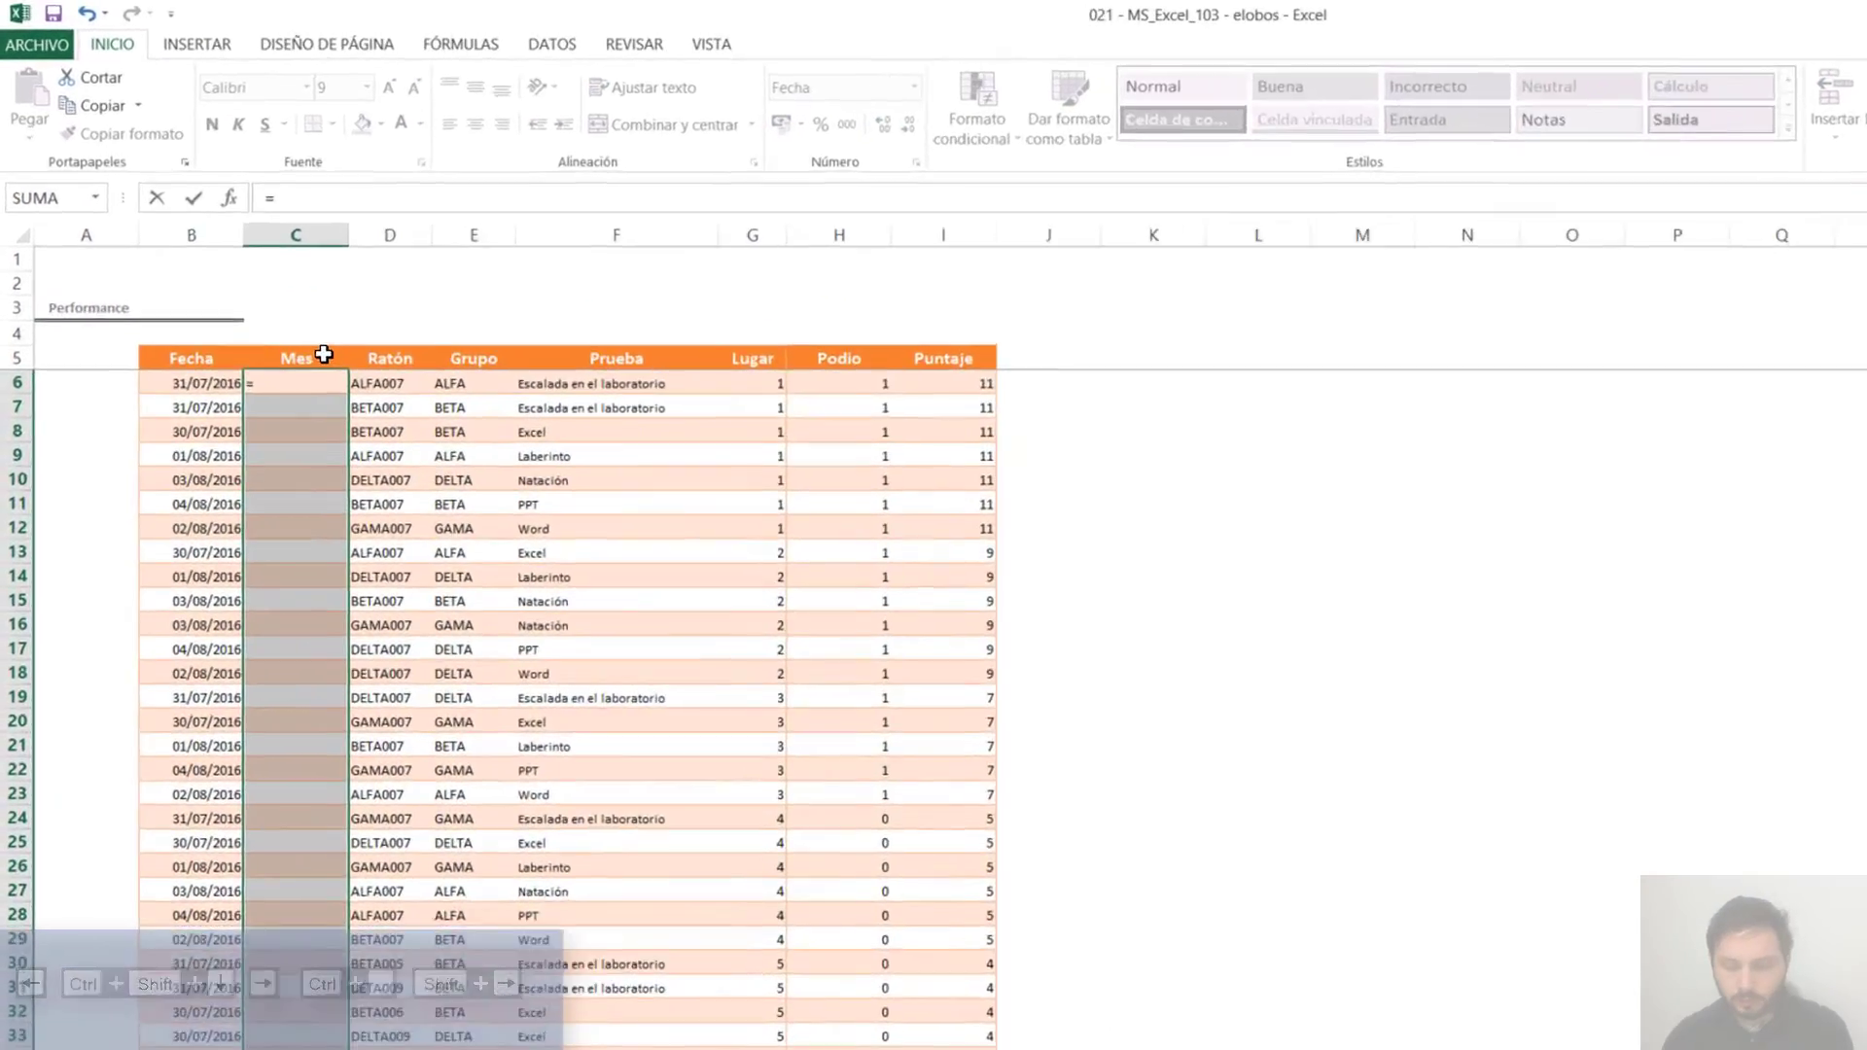
pyautogui.write('nomp')
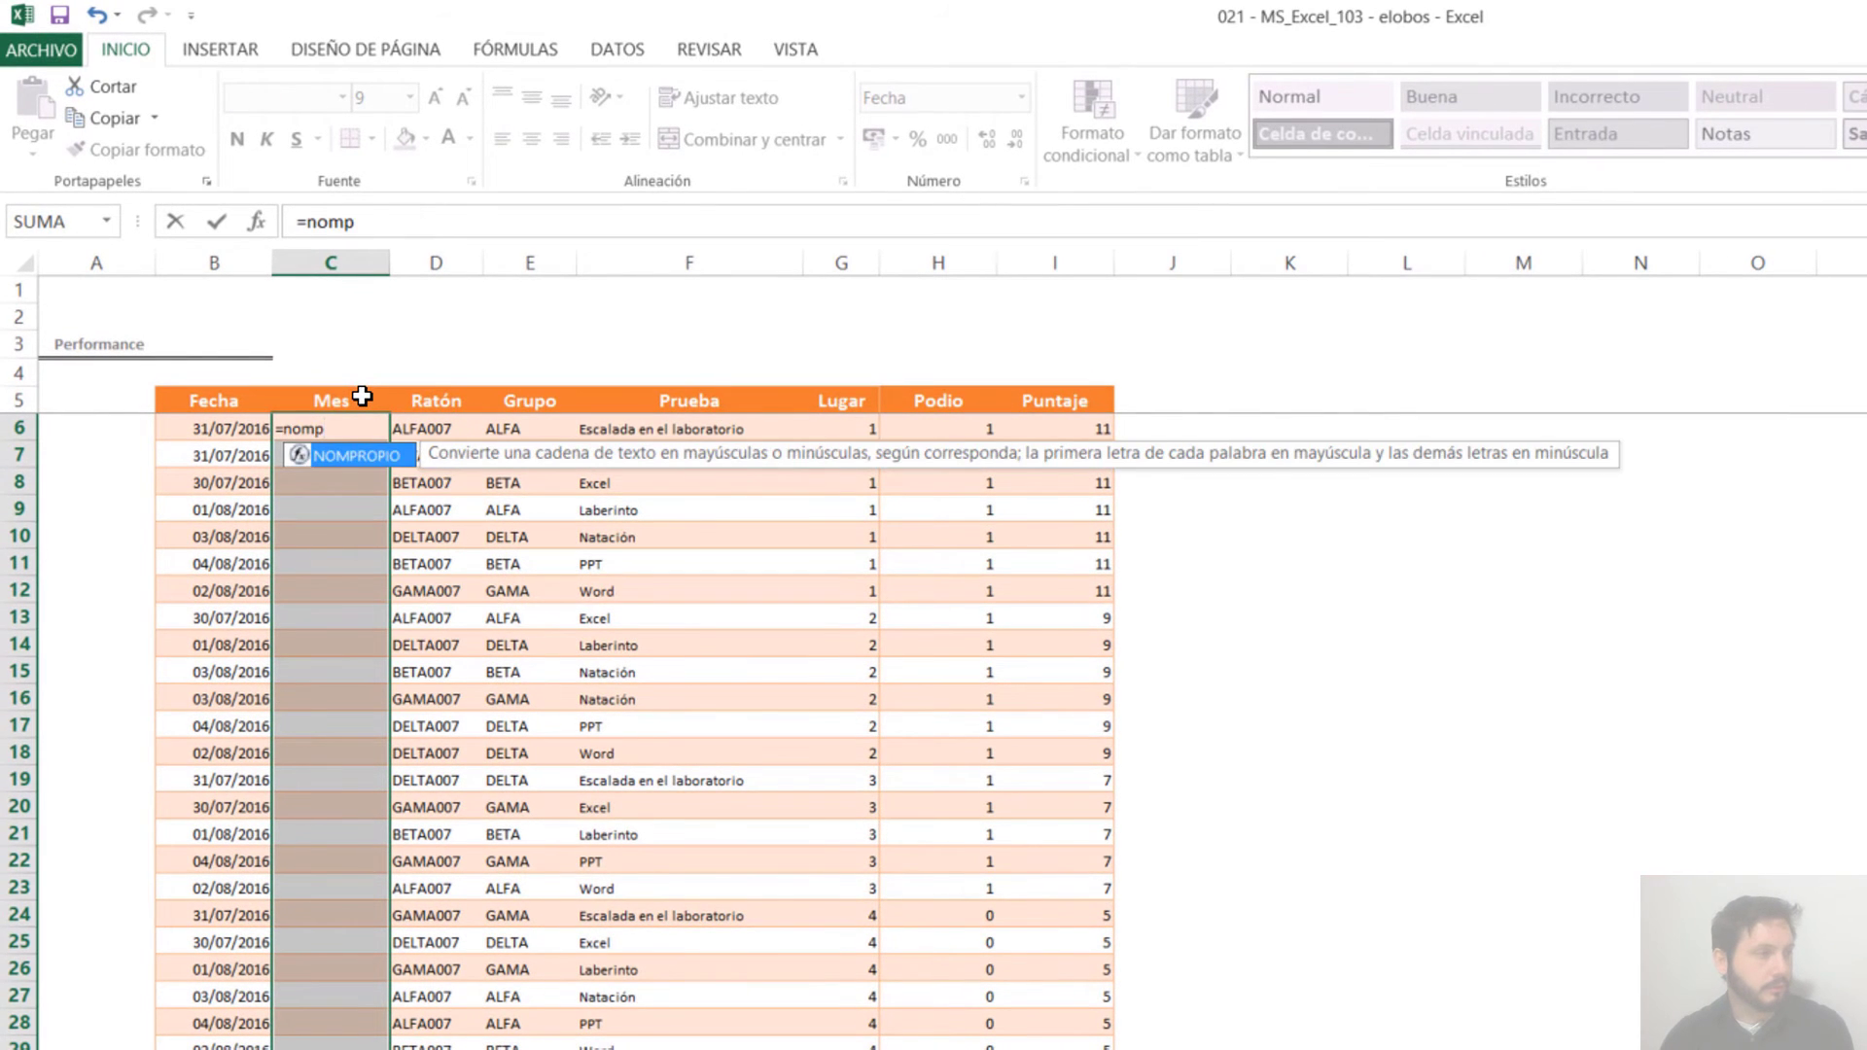
pyautogui.press('Tab')
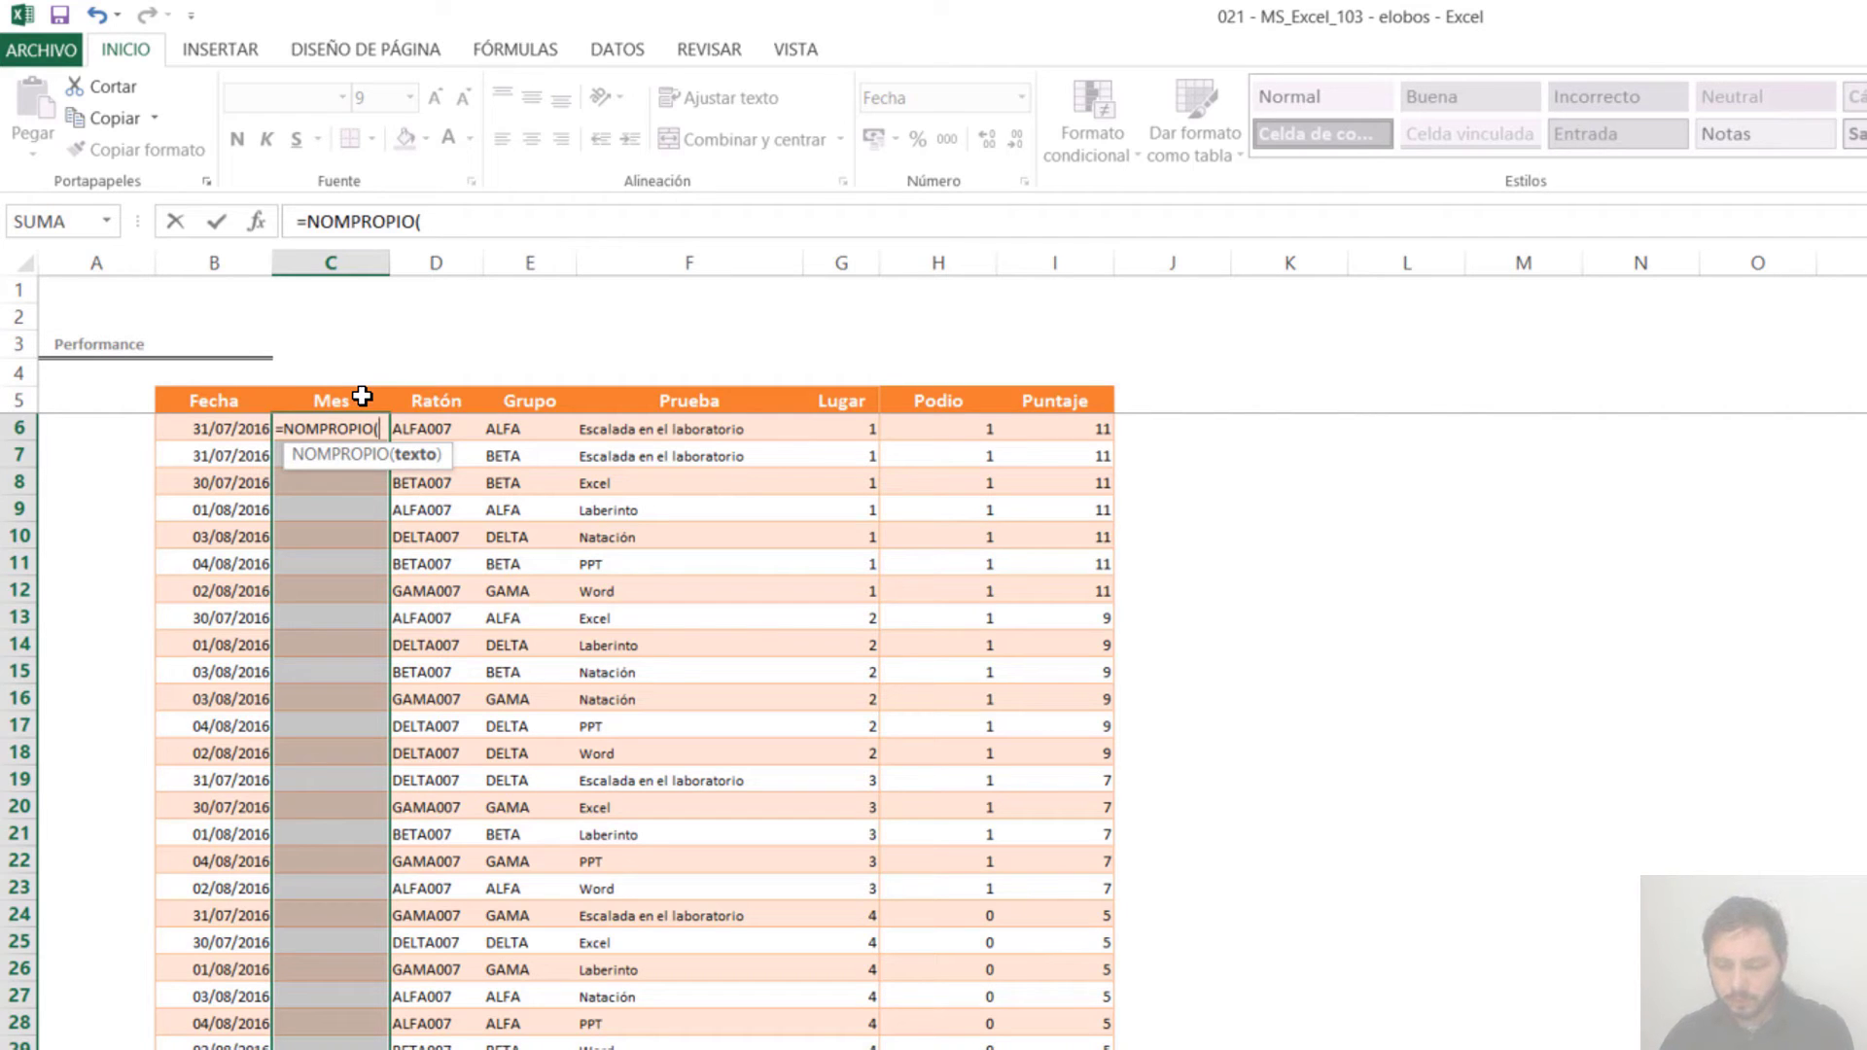
pyautogui.write('tex')
pyautogui.press('Tab')
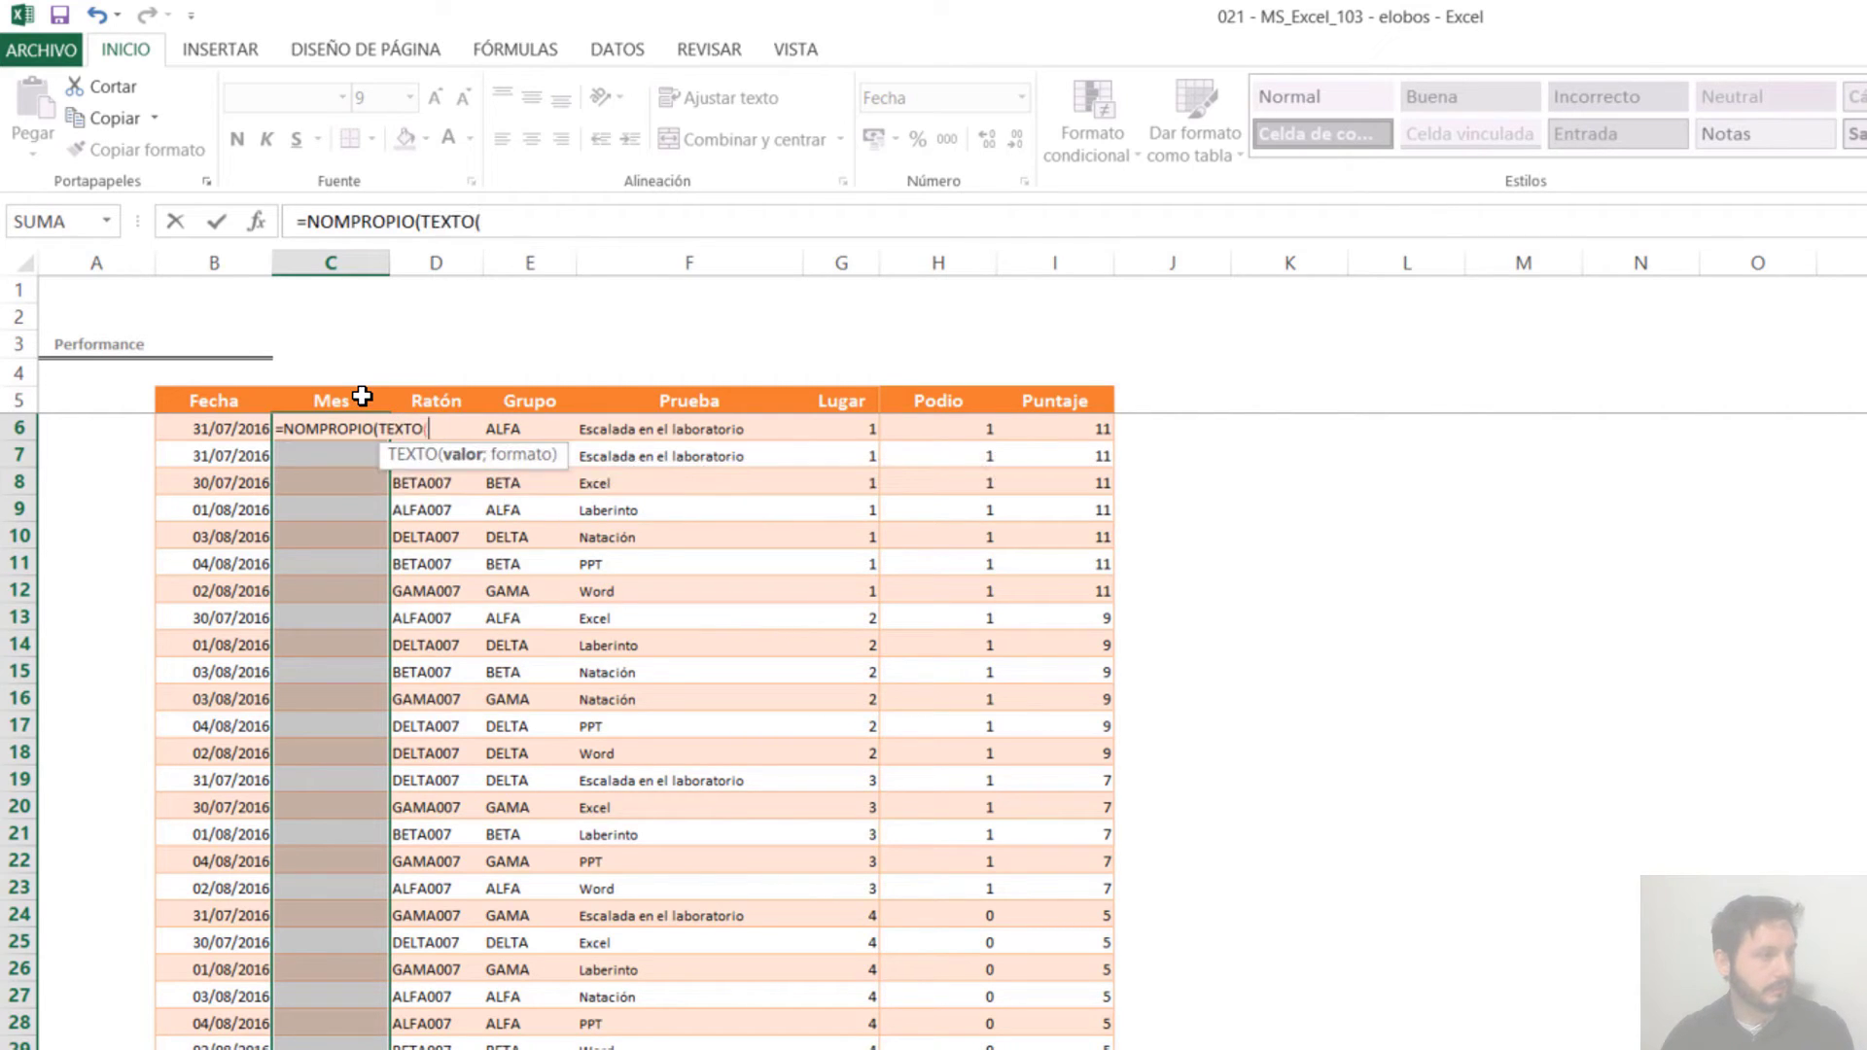
pyautogui.press('Left')
pyautogui.write(';"')
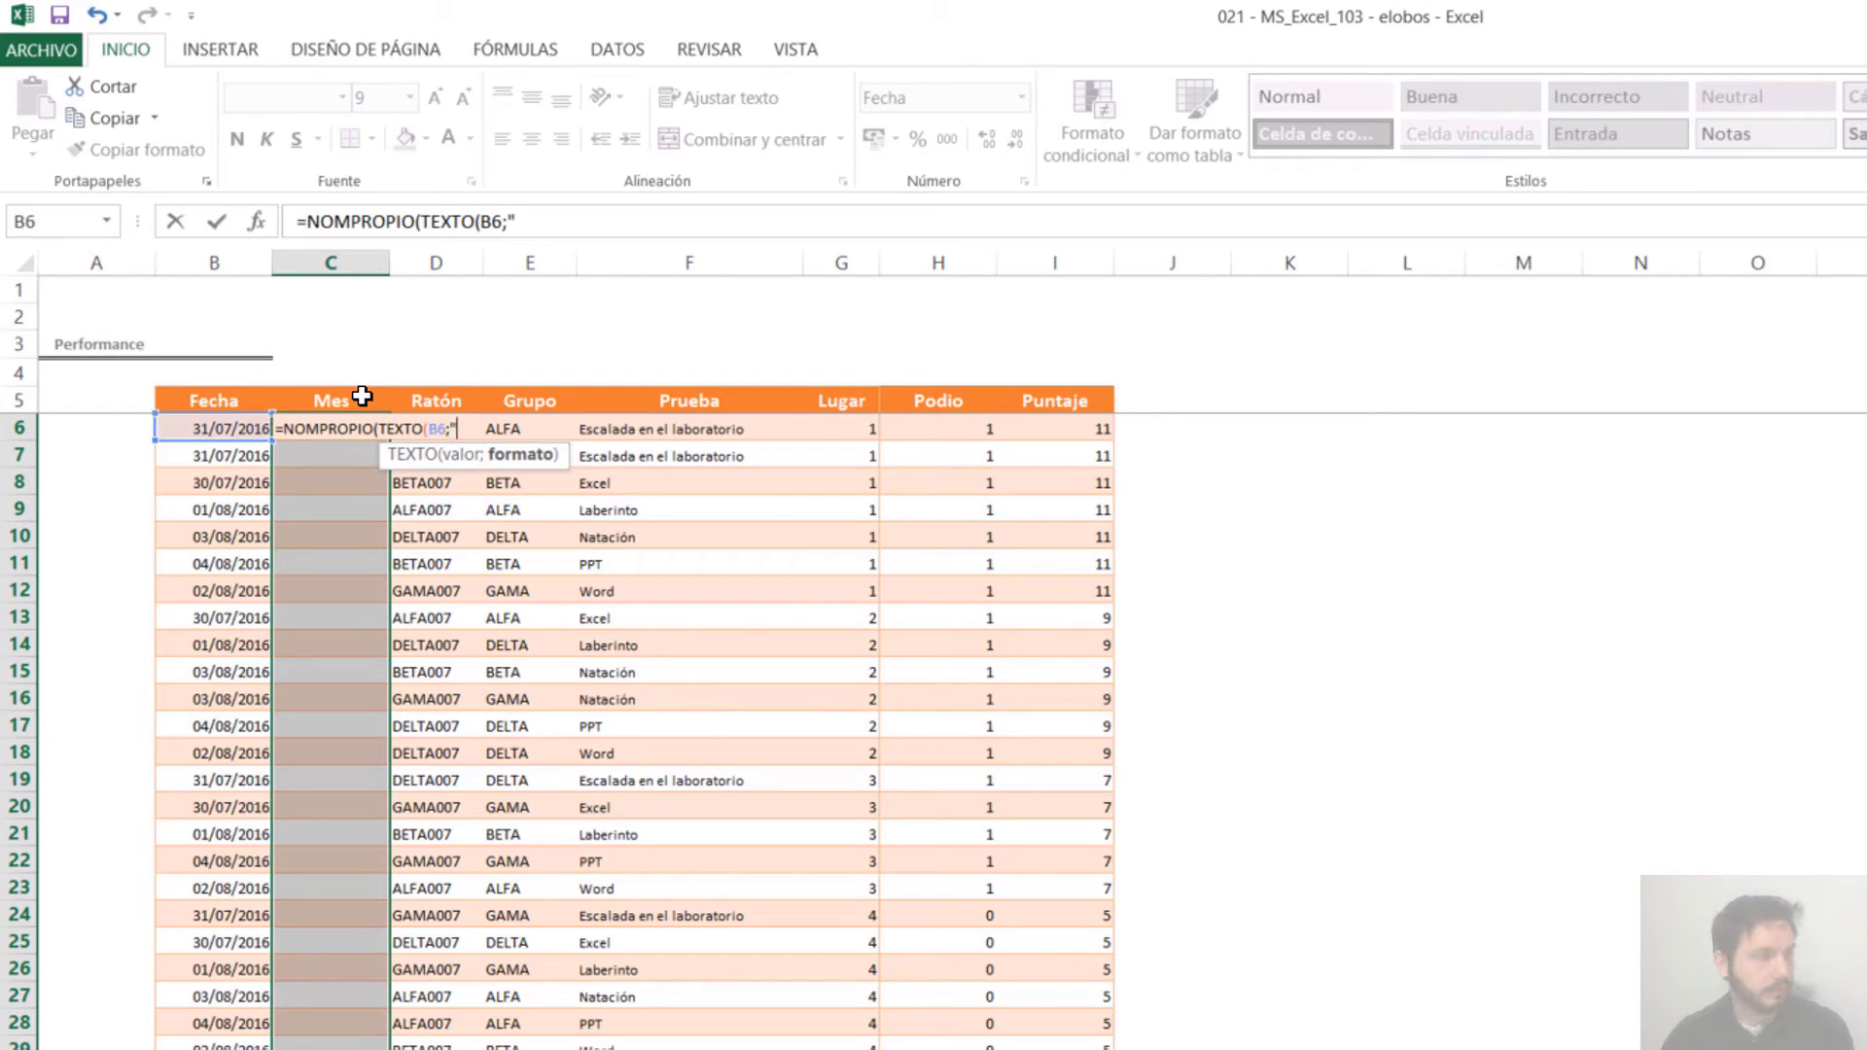
pyautogui.write('mmmm")')
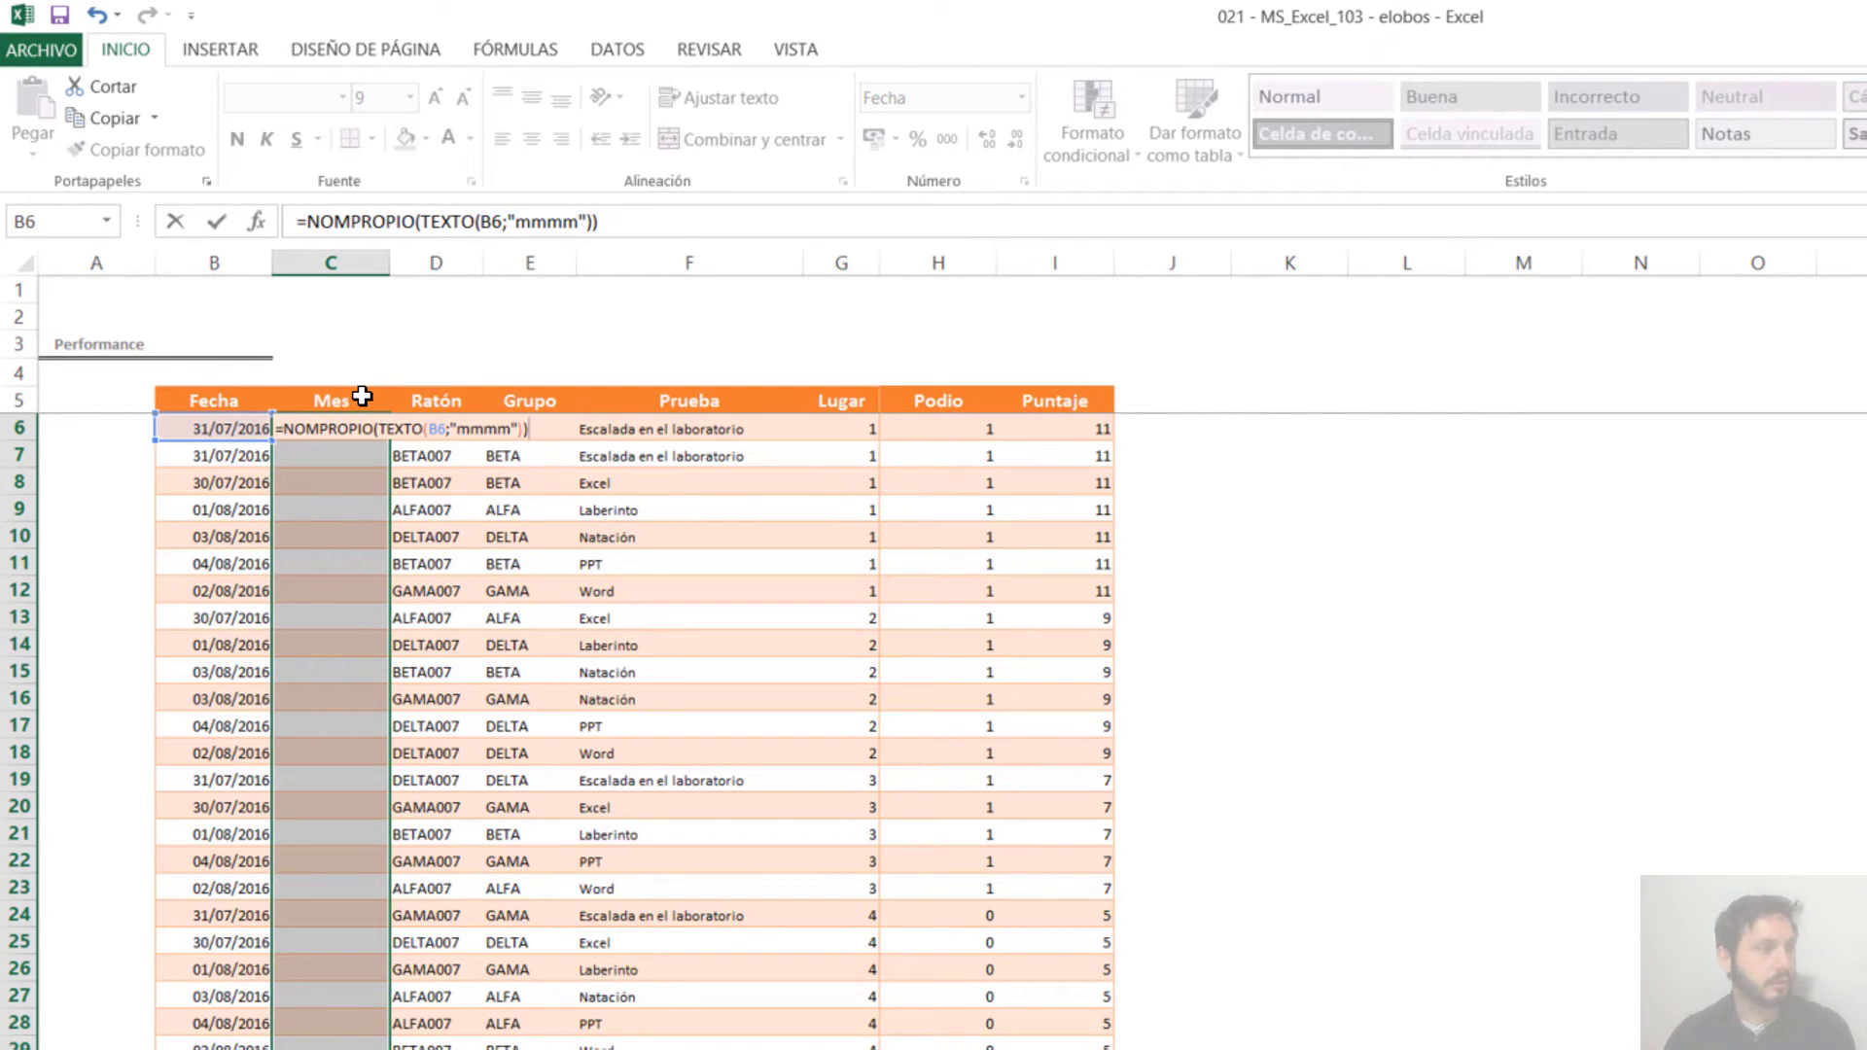
pyautogui.write(')')
pyautogui.hotkey('ctrl', 'Return')
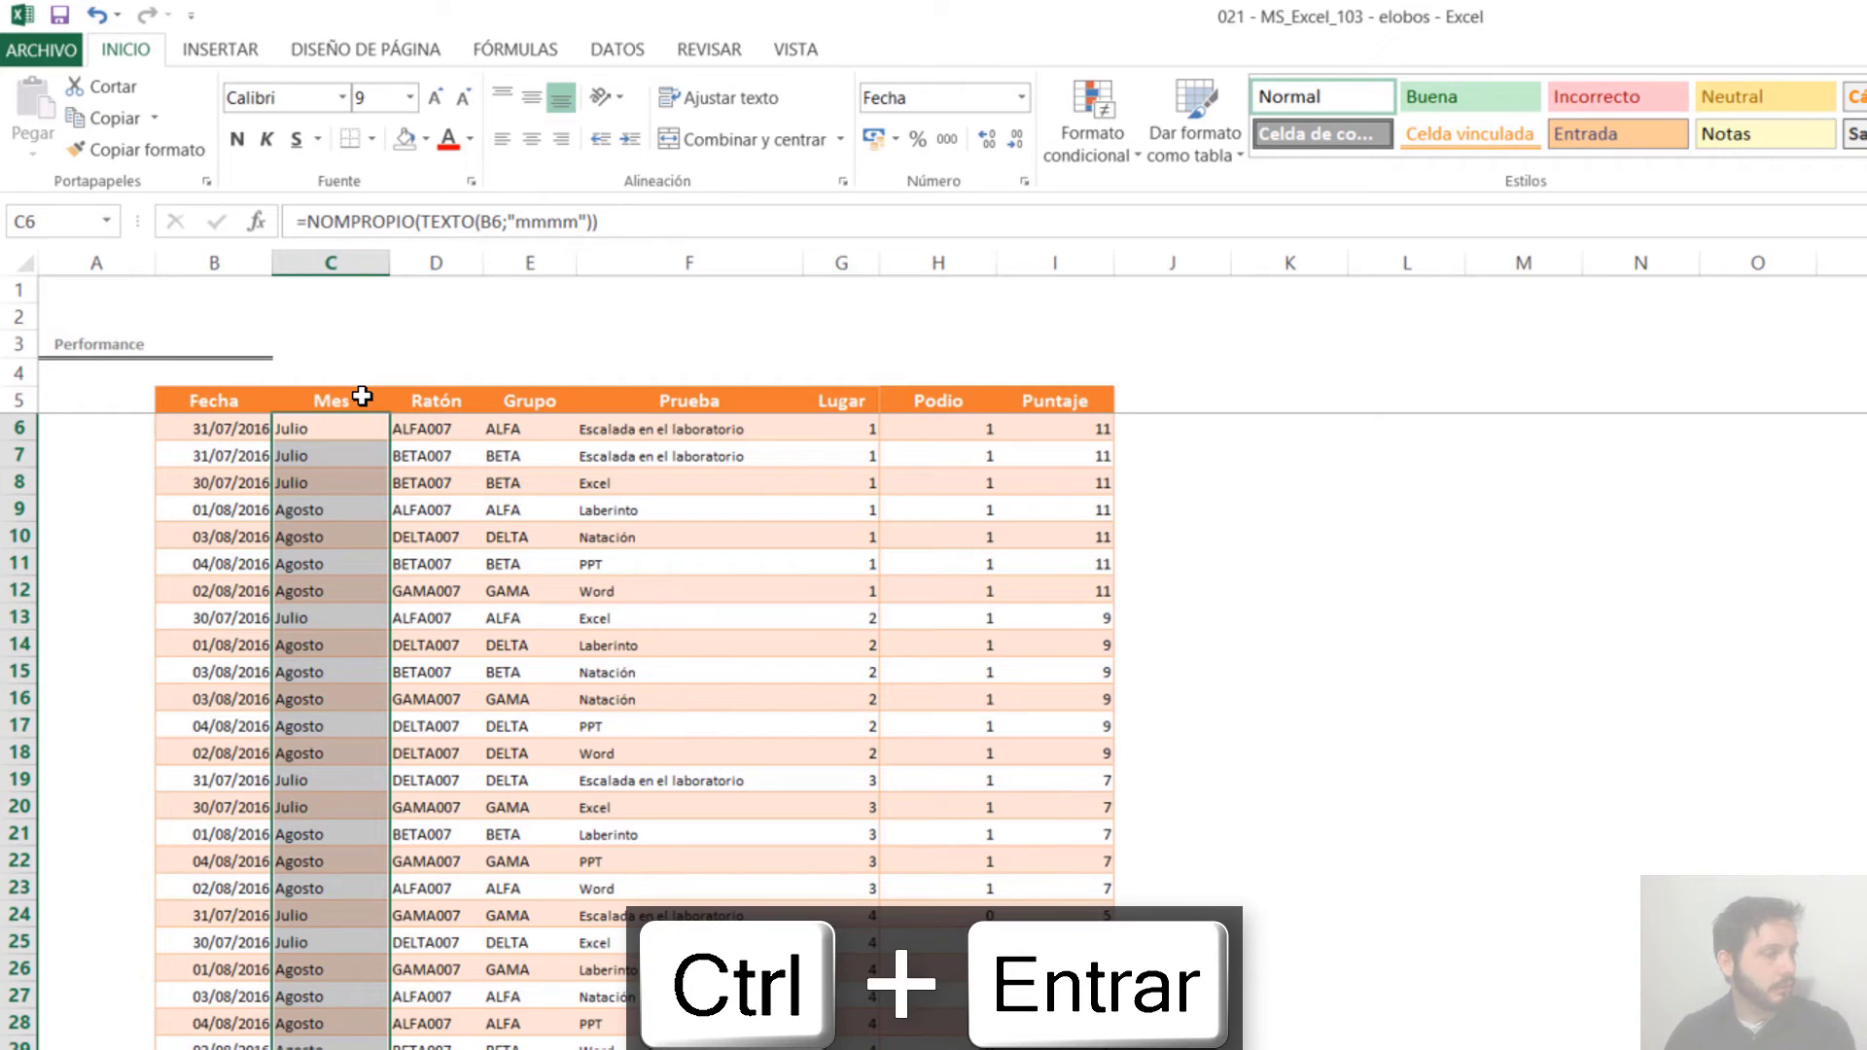
pyautogui.click(312, 432)
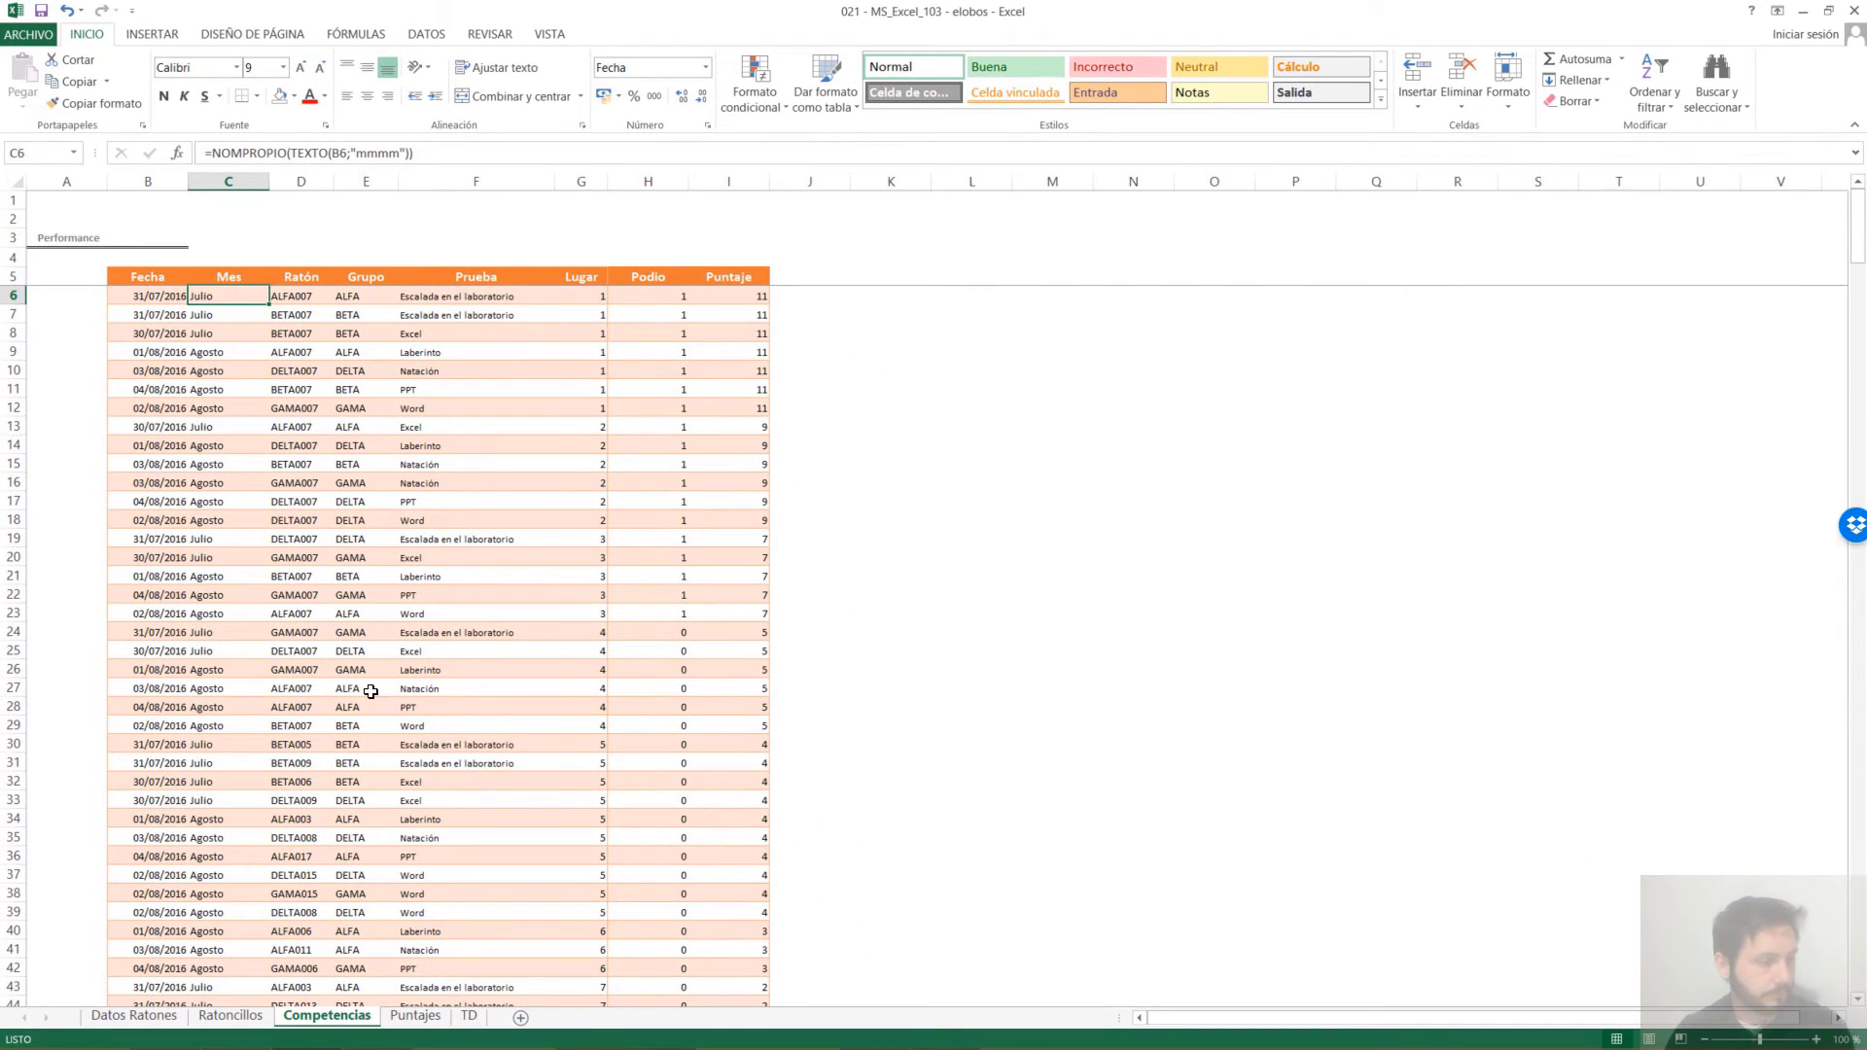
# Check the data source of the pivot table on sheet TD and accept the range Competencias!$B$5:$I$413
pyautogui.click(468, 1016)
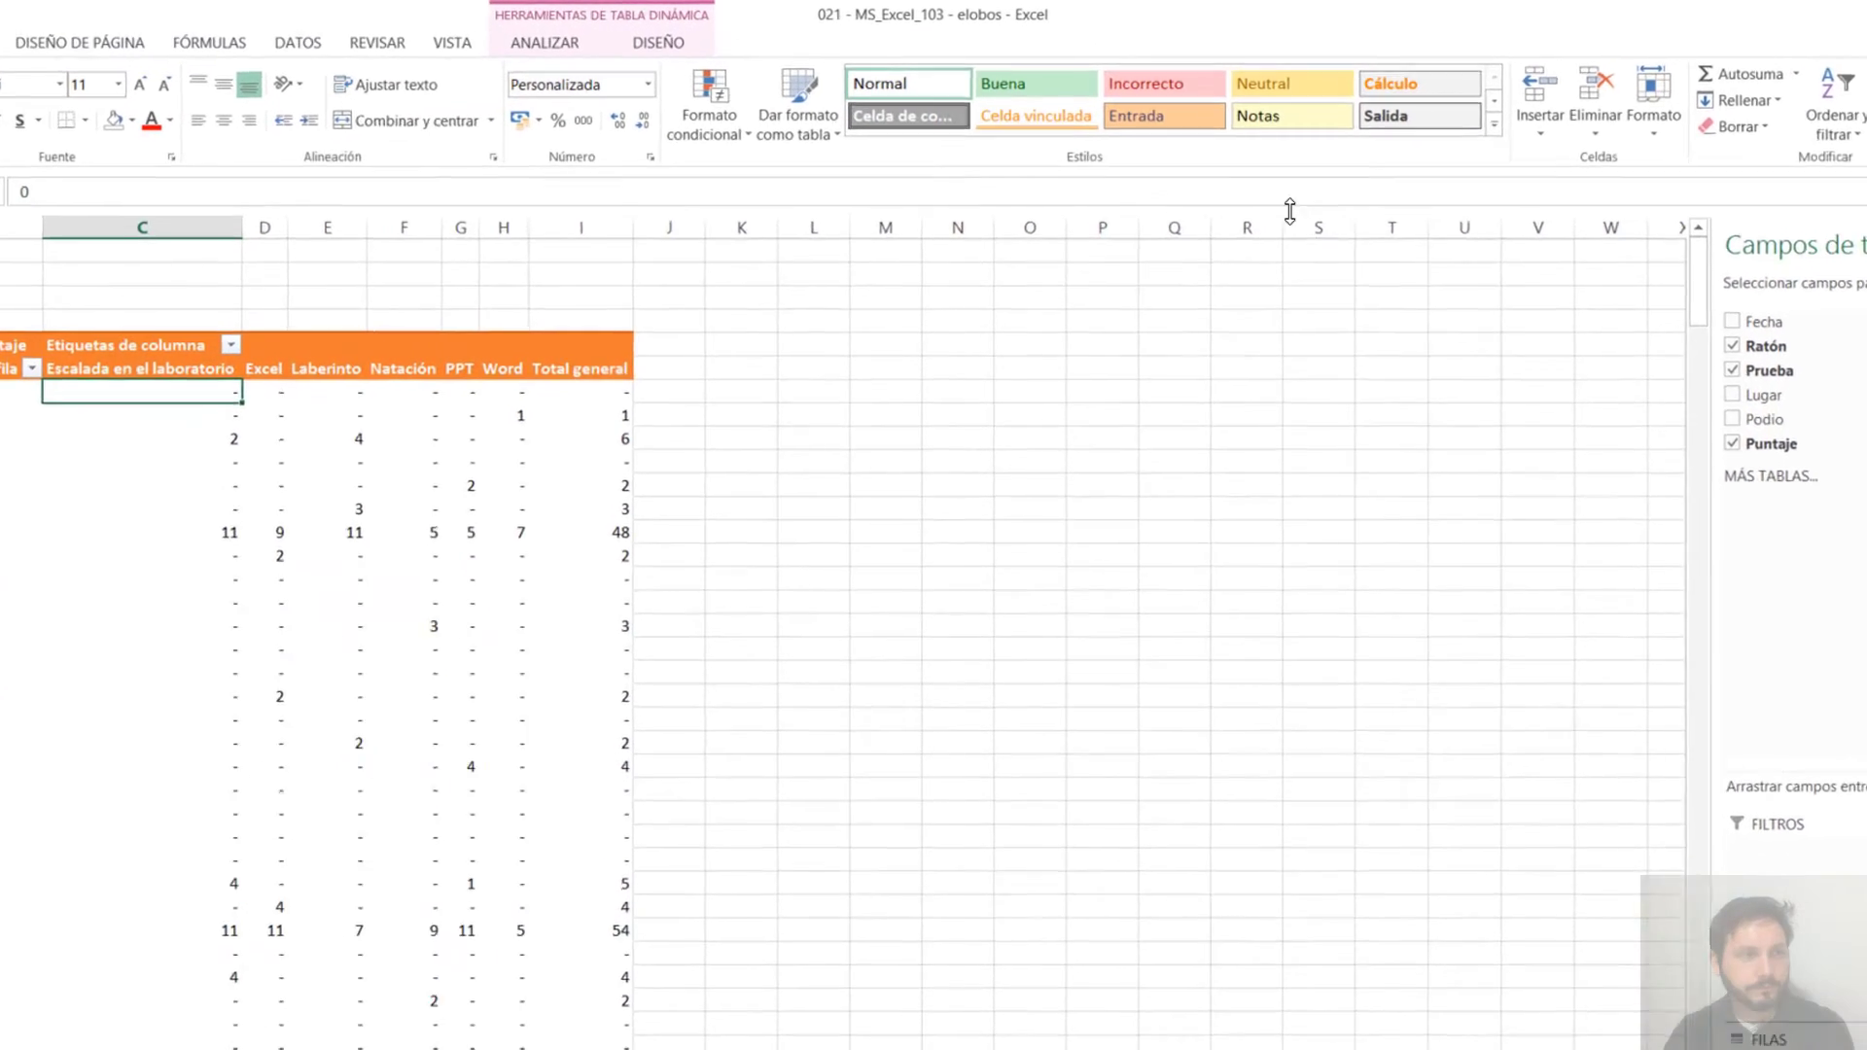
pyautogui.click(516, 53)
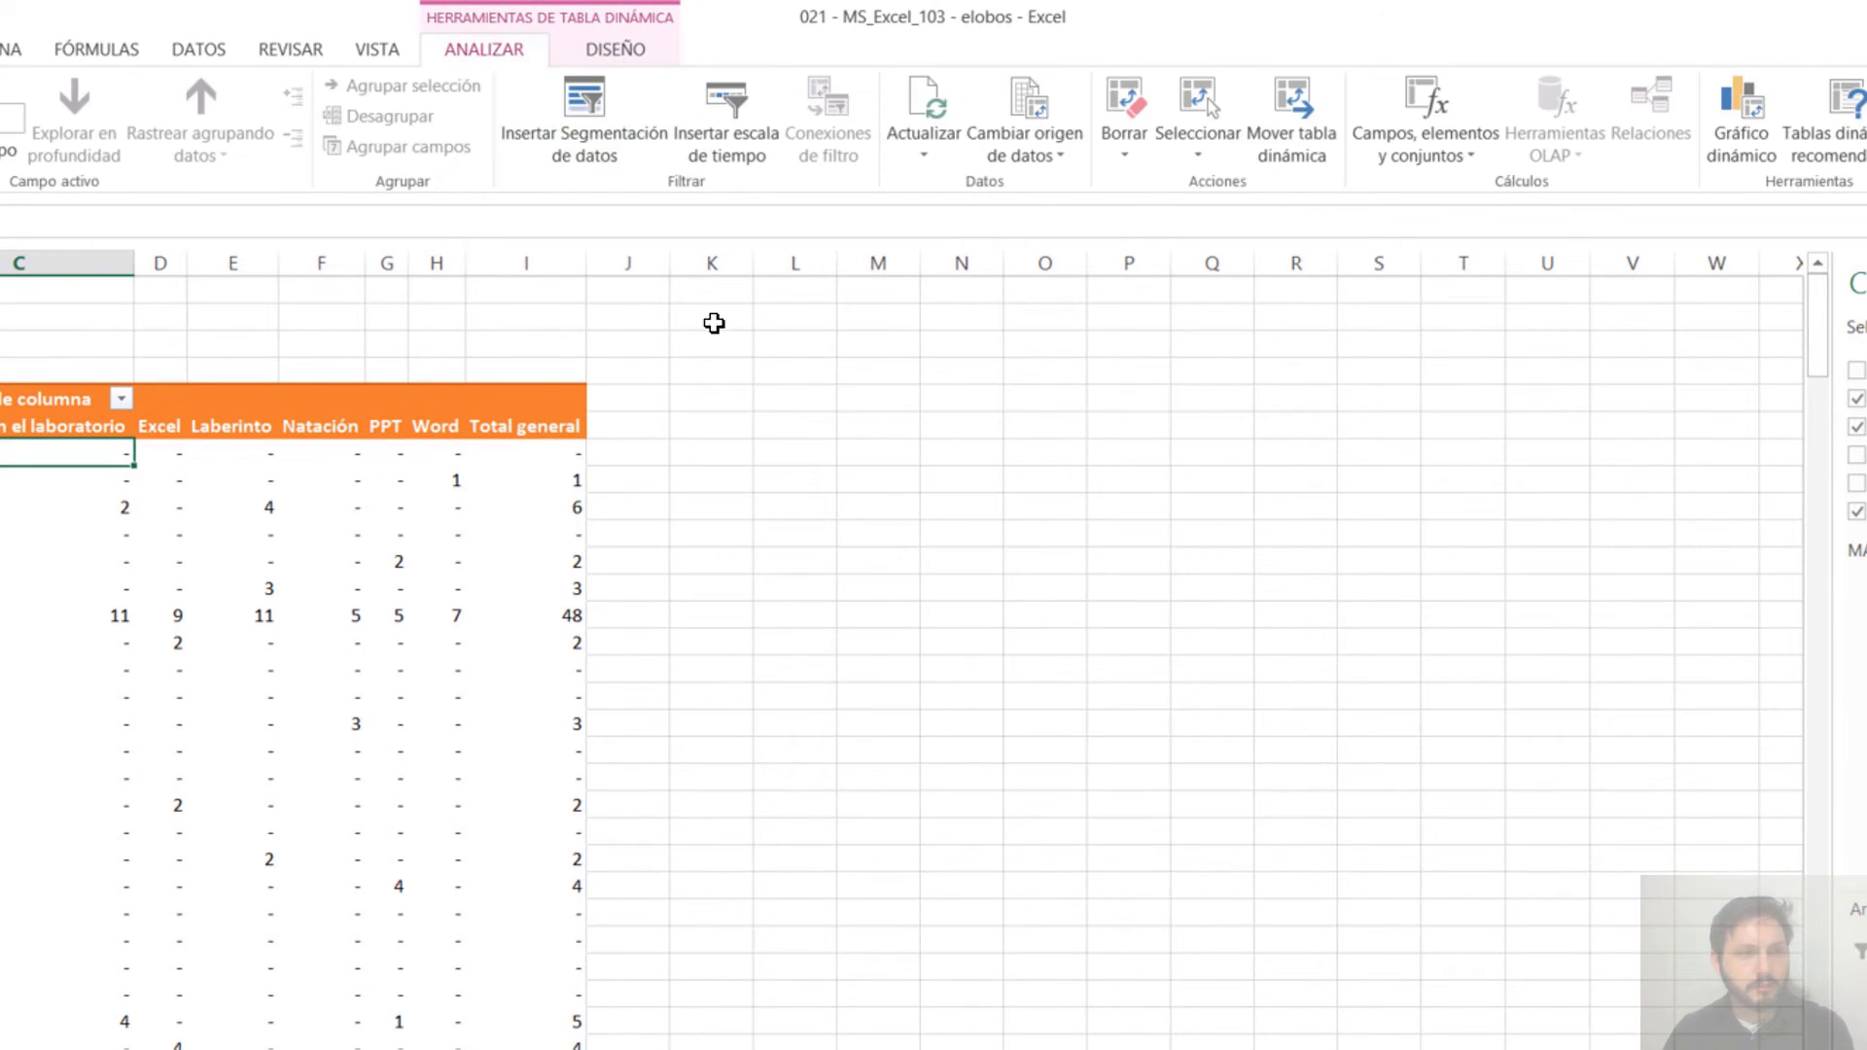
pyautogui.click(1036, 102)
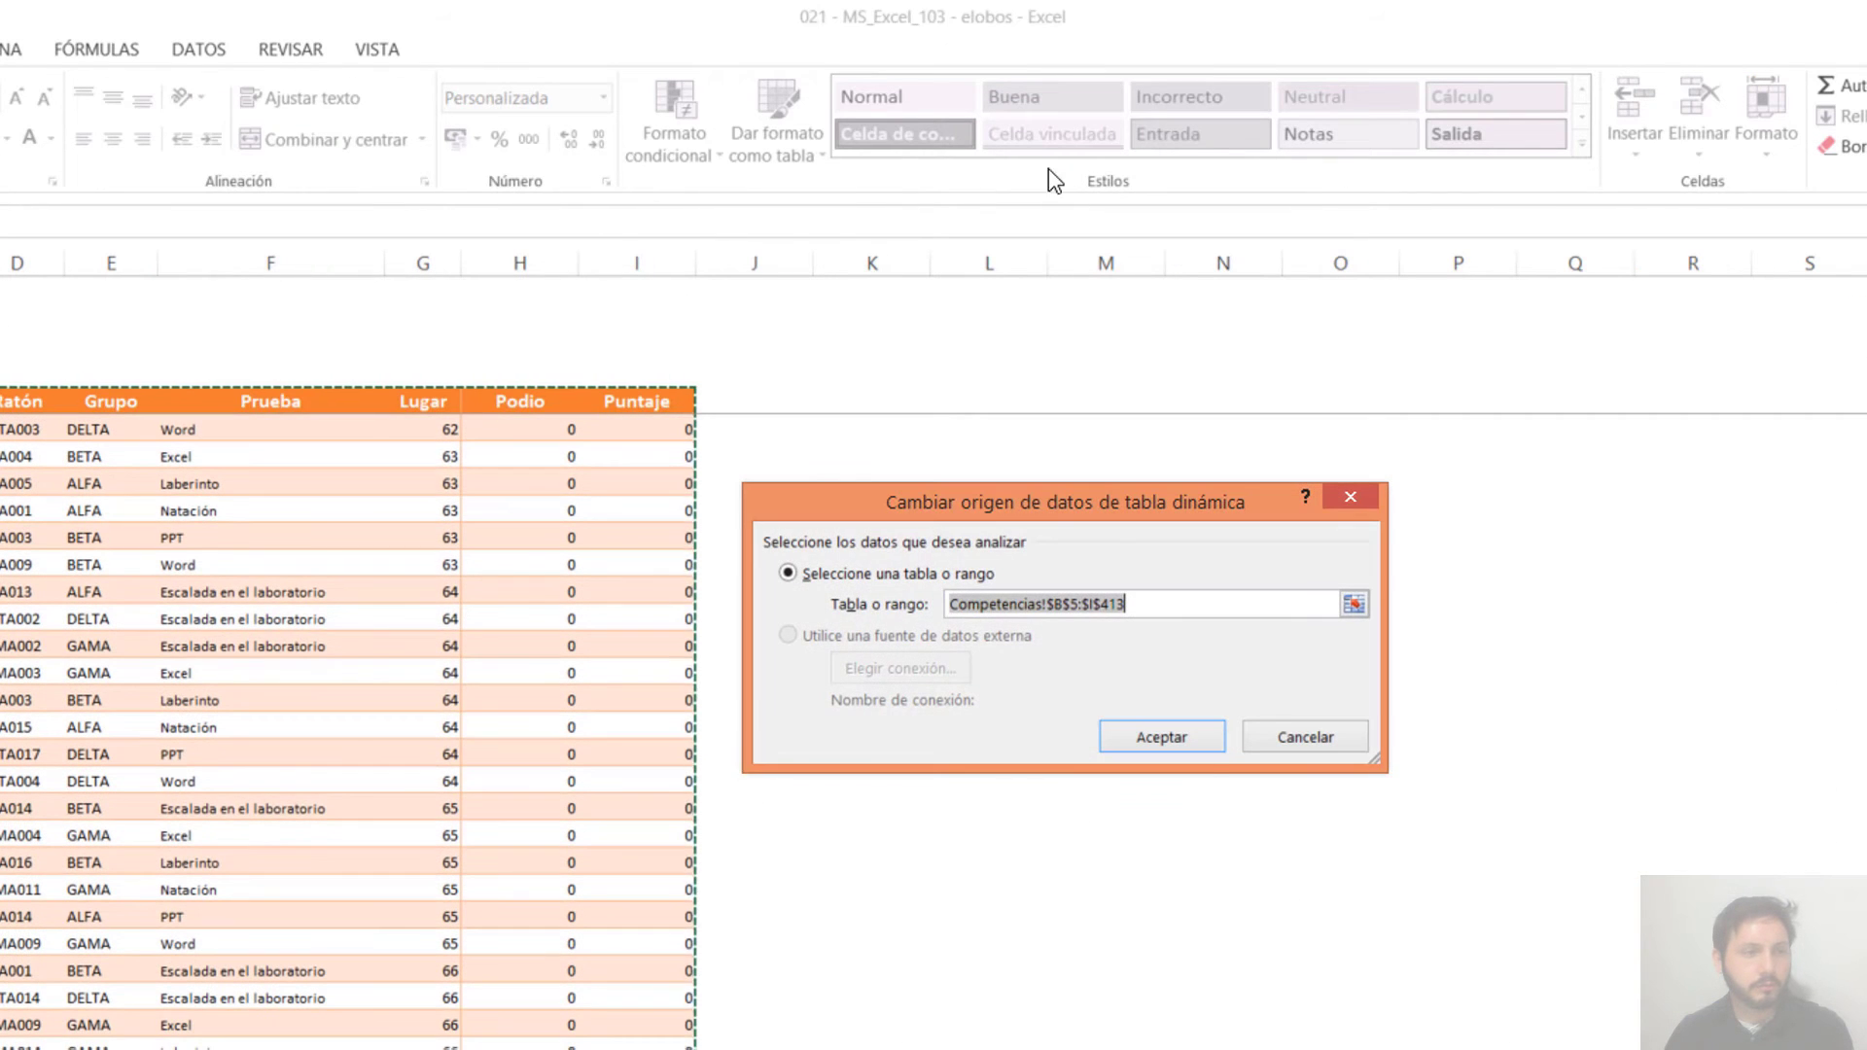
pyautogui.moveTo(913, 434); pyautogui.dragTo(891, 415)
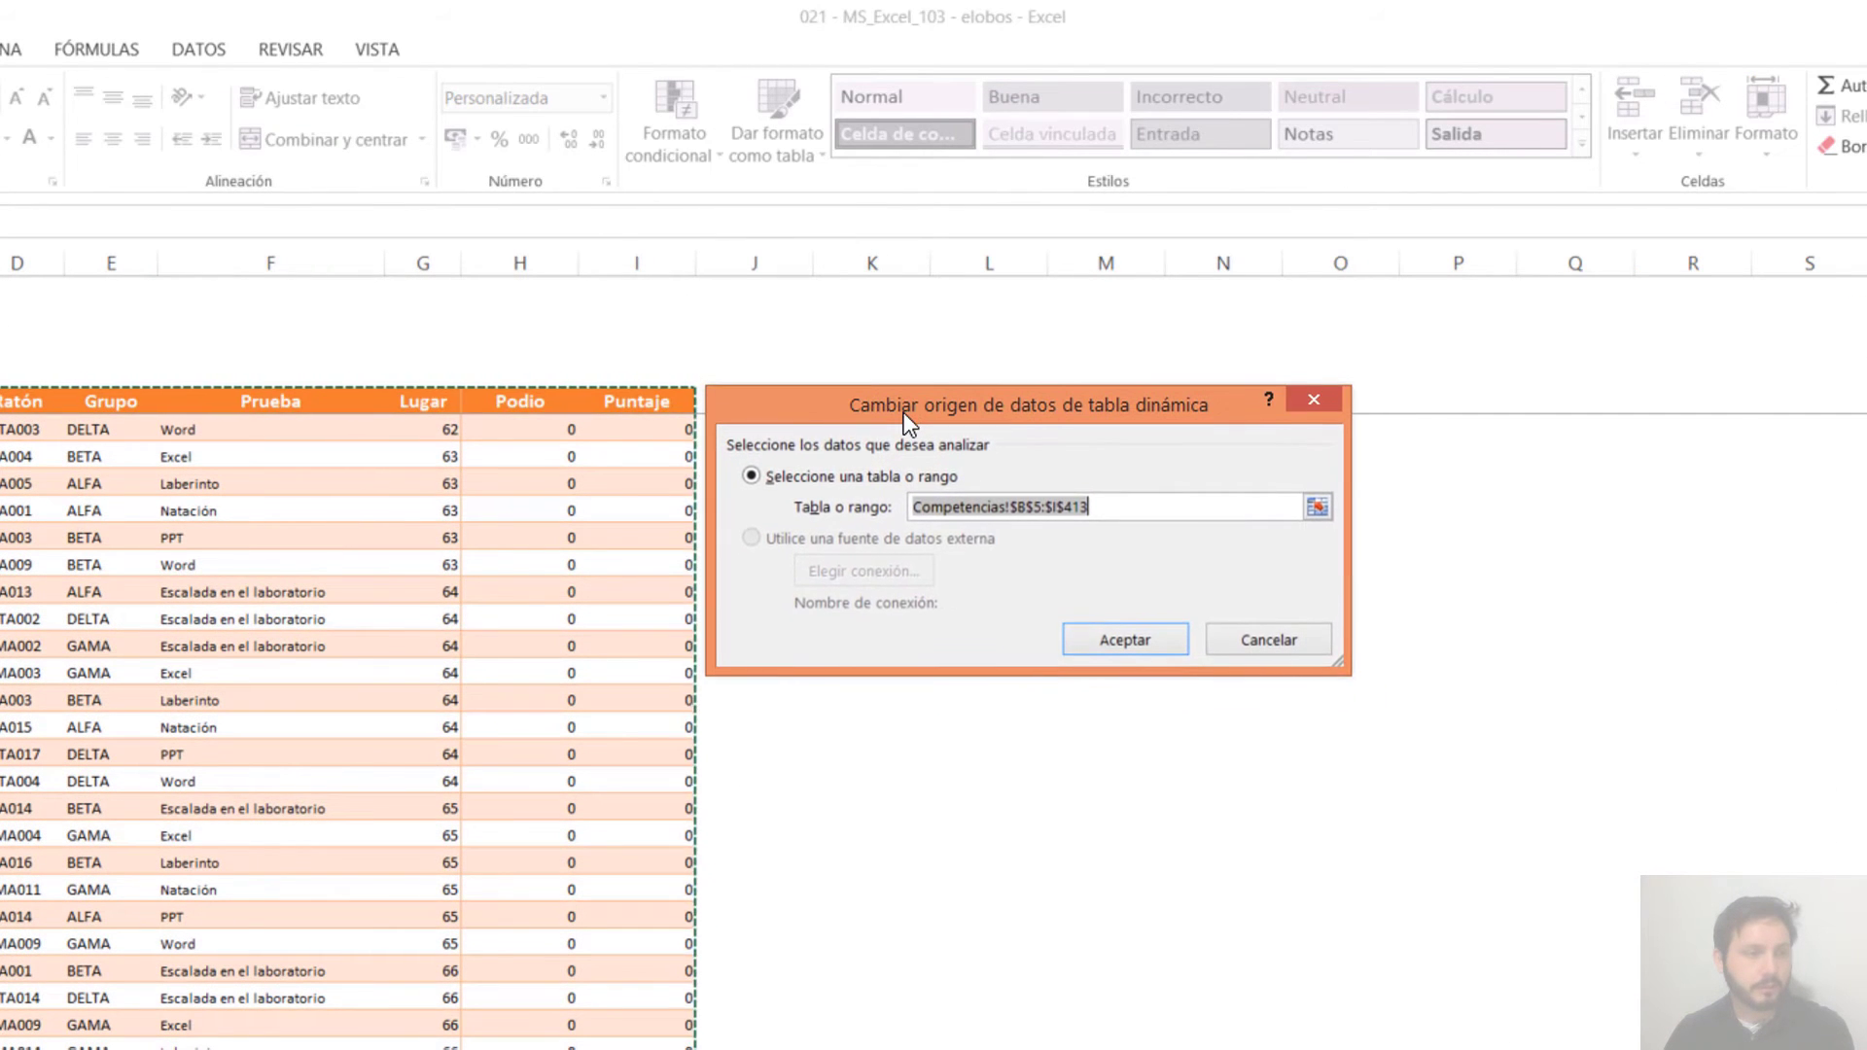
pyautogui.click(1096, 505)
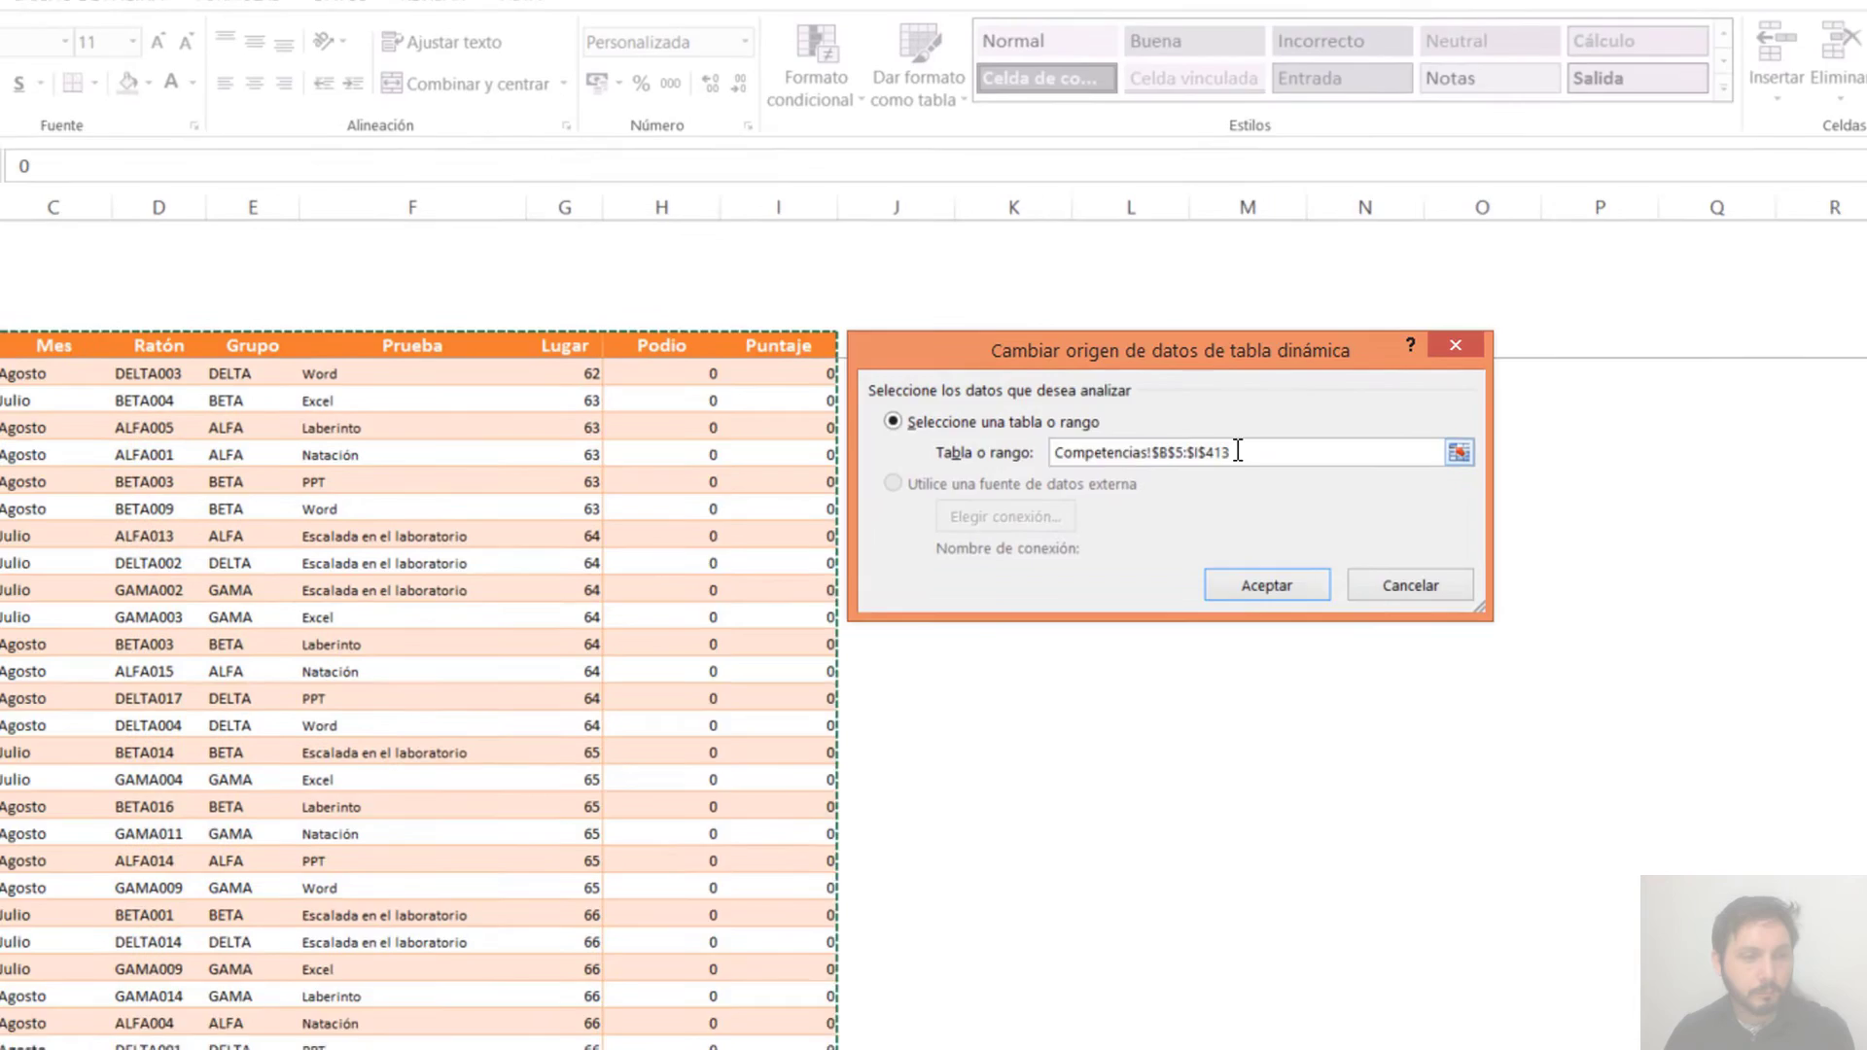
pyautogui.moveTo(1238, 451); pyautogui.dragTo(1002, 449)
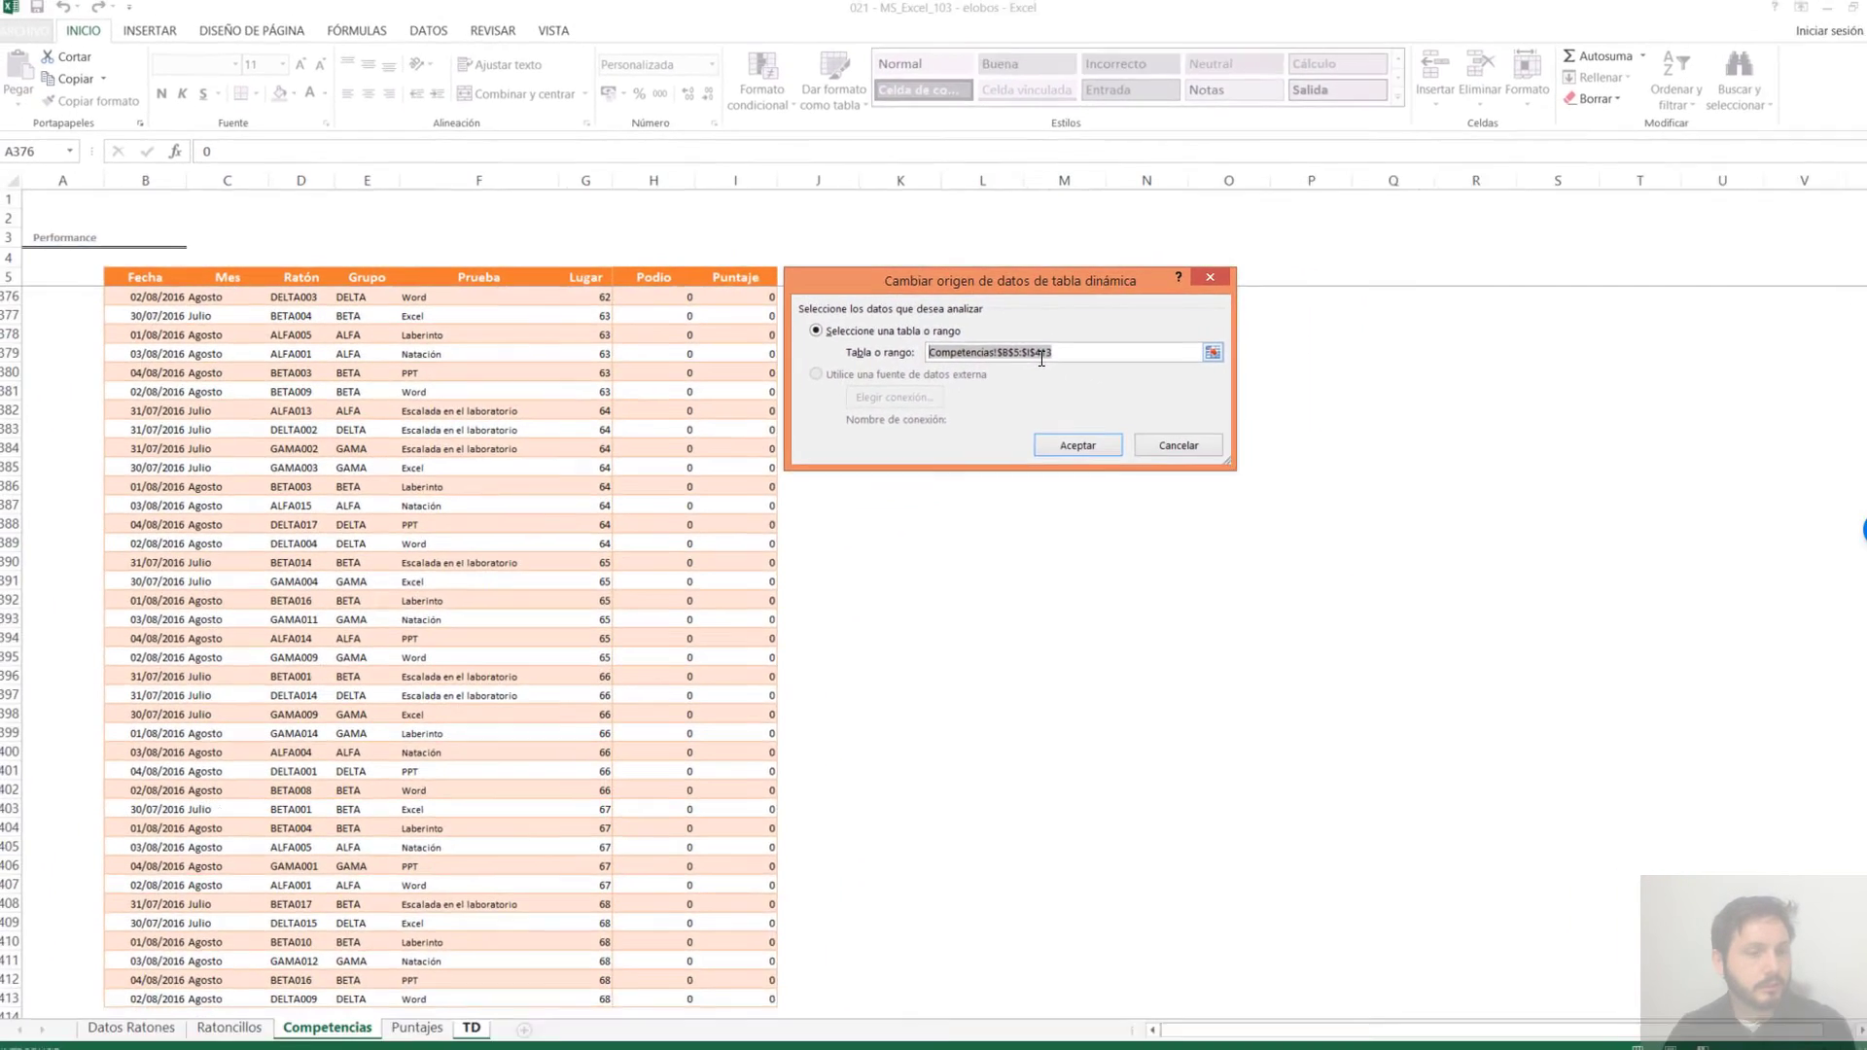
pyautogui.click(1069, 441)
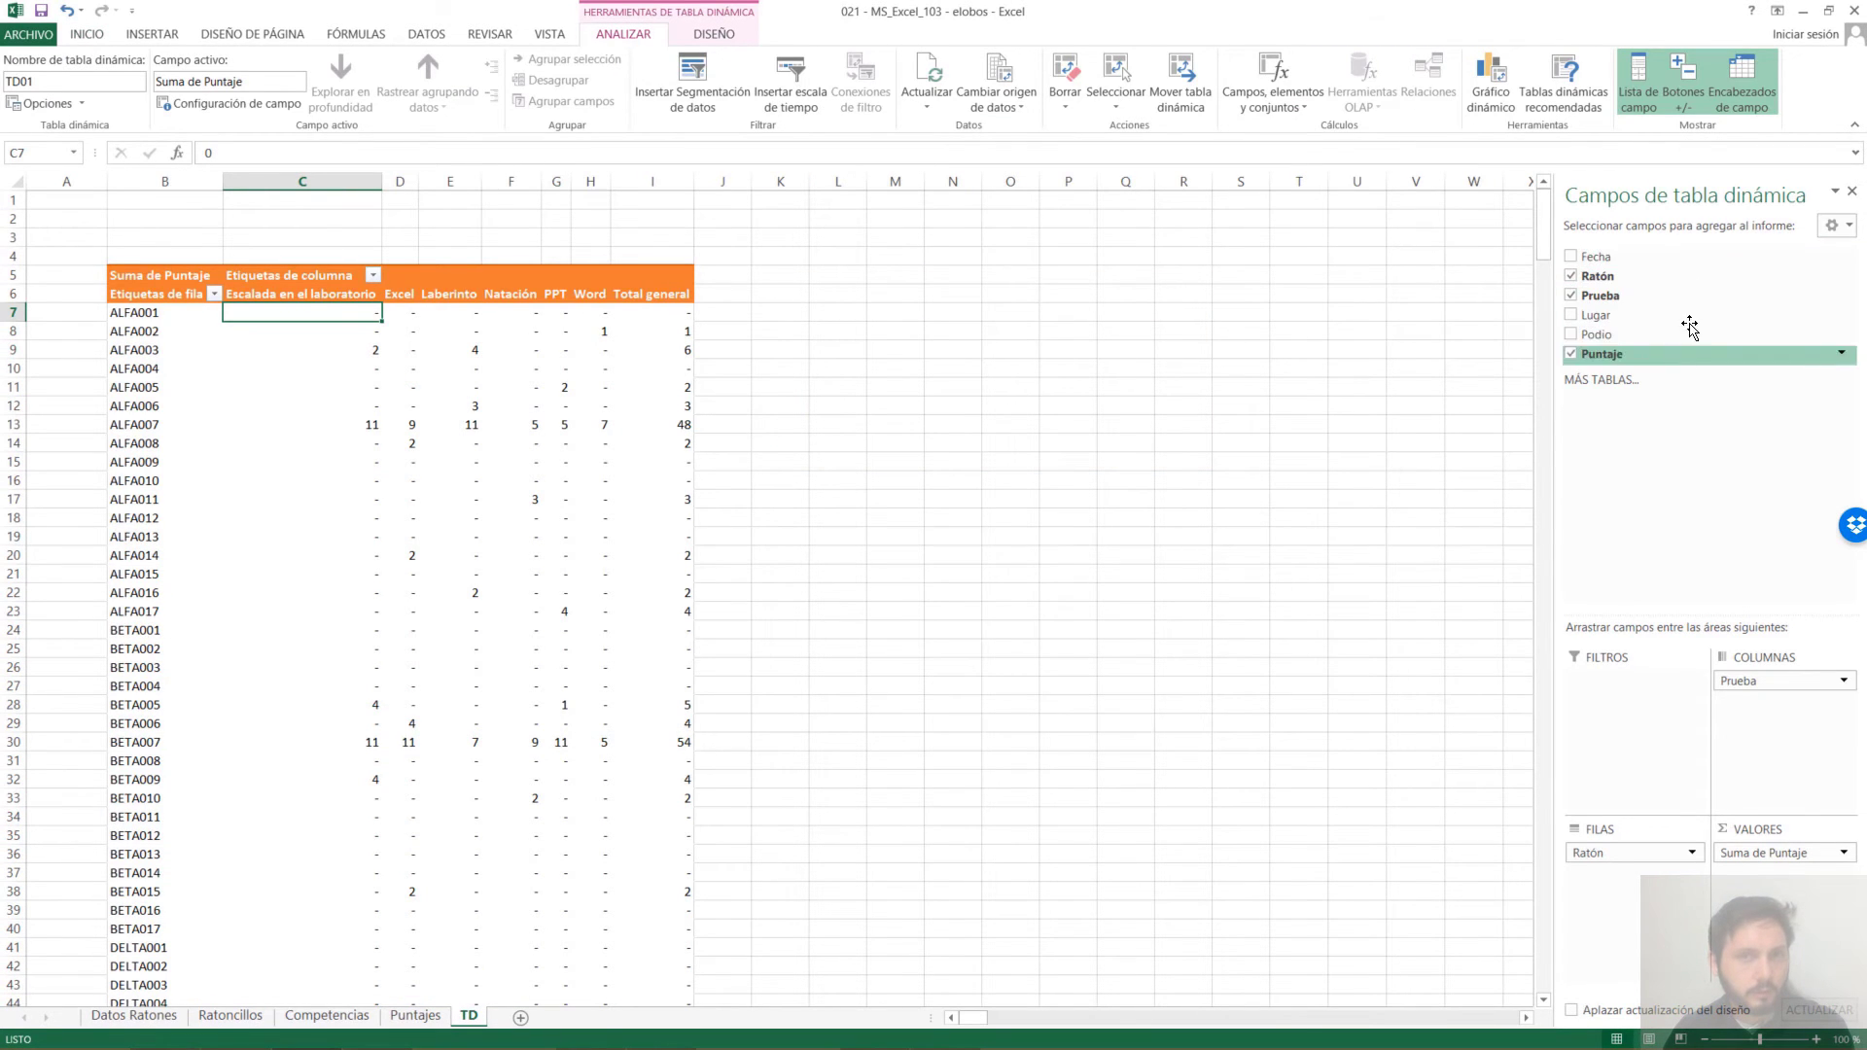
pyautogui.moveTo(1602, 354)
pyautogui.mouseDown()
pyautogui.moveTo(1609, 384)
pyautogui.moveTo(1603, 336)
pyautogui.mouseUp()
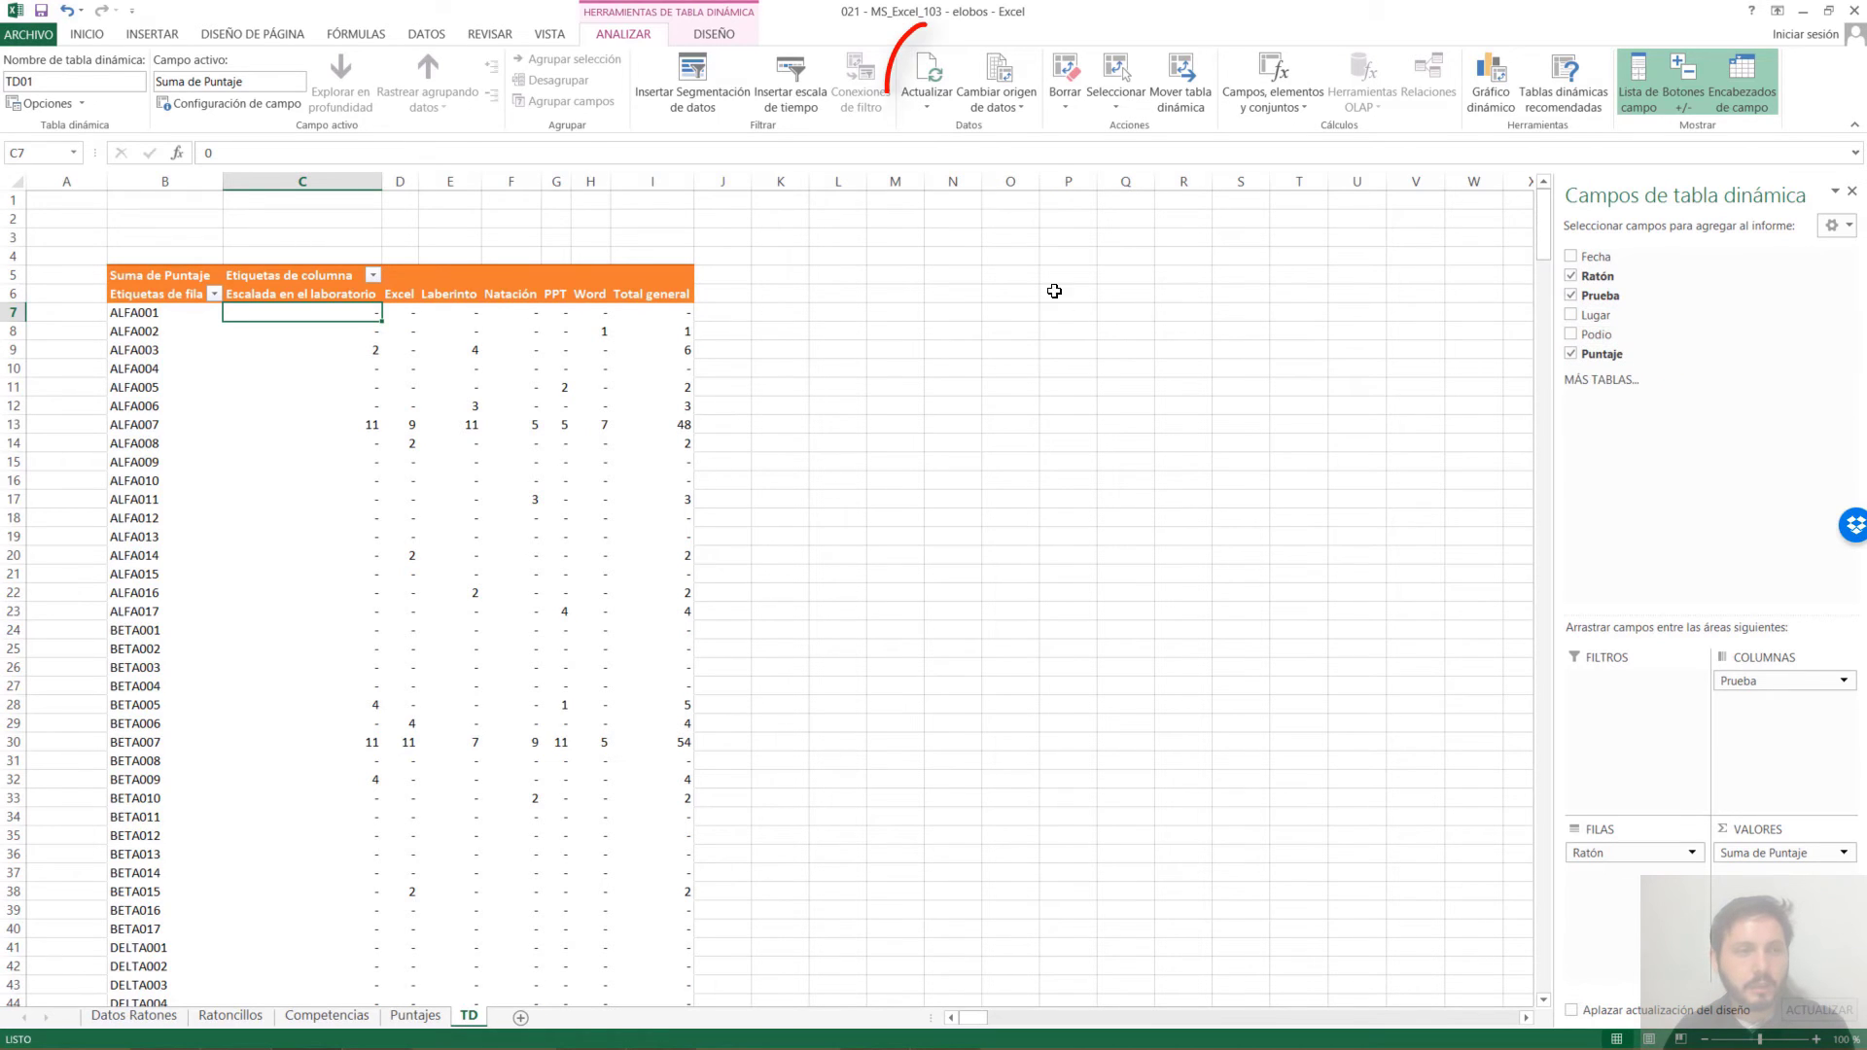
# Refresh the pivot table on sheet TD and add Mes and Grupo as report filters, with Mes above Grupo
pyautogui.click(926, 71)
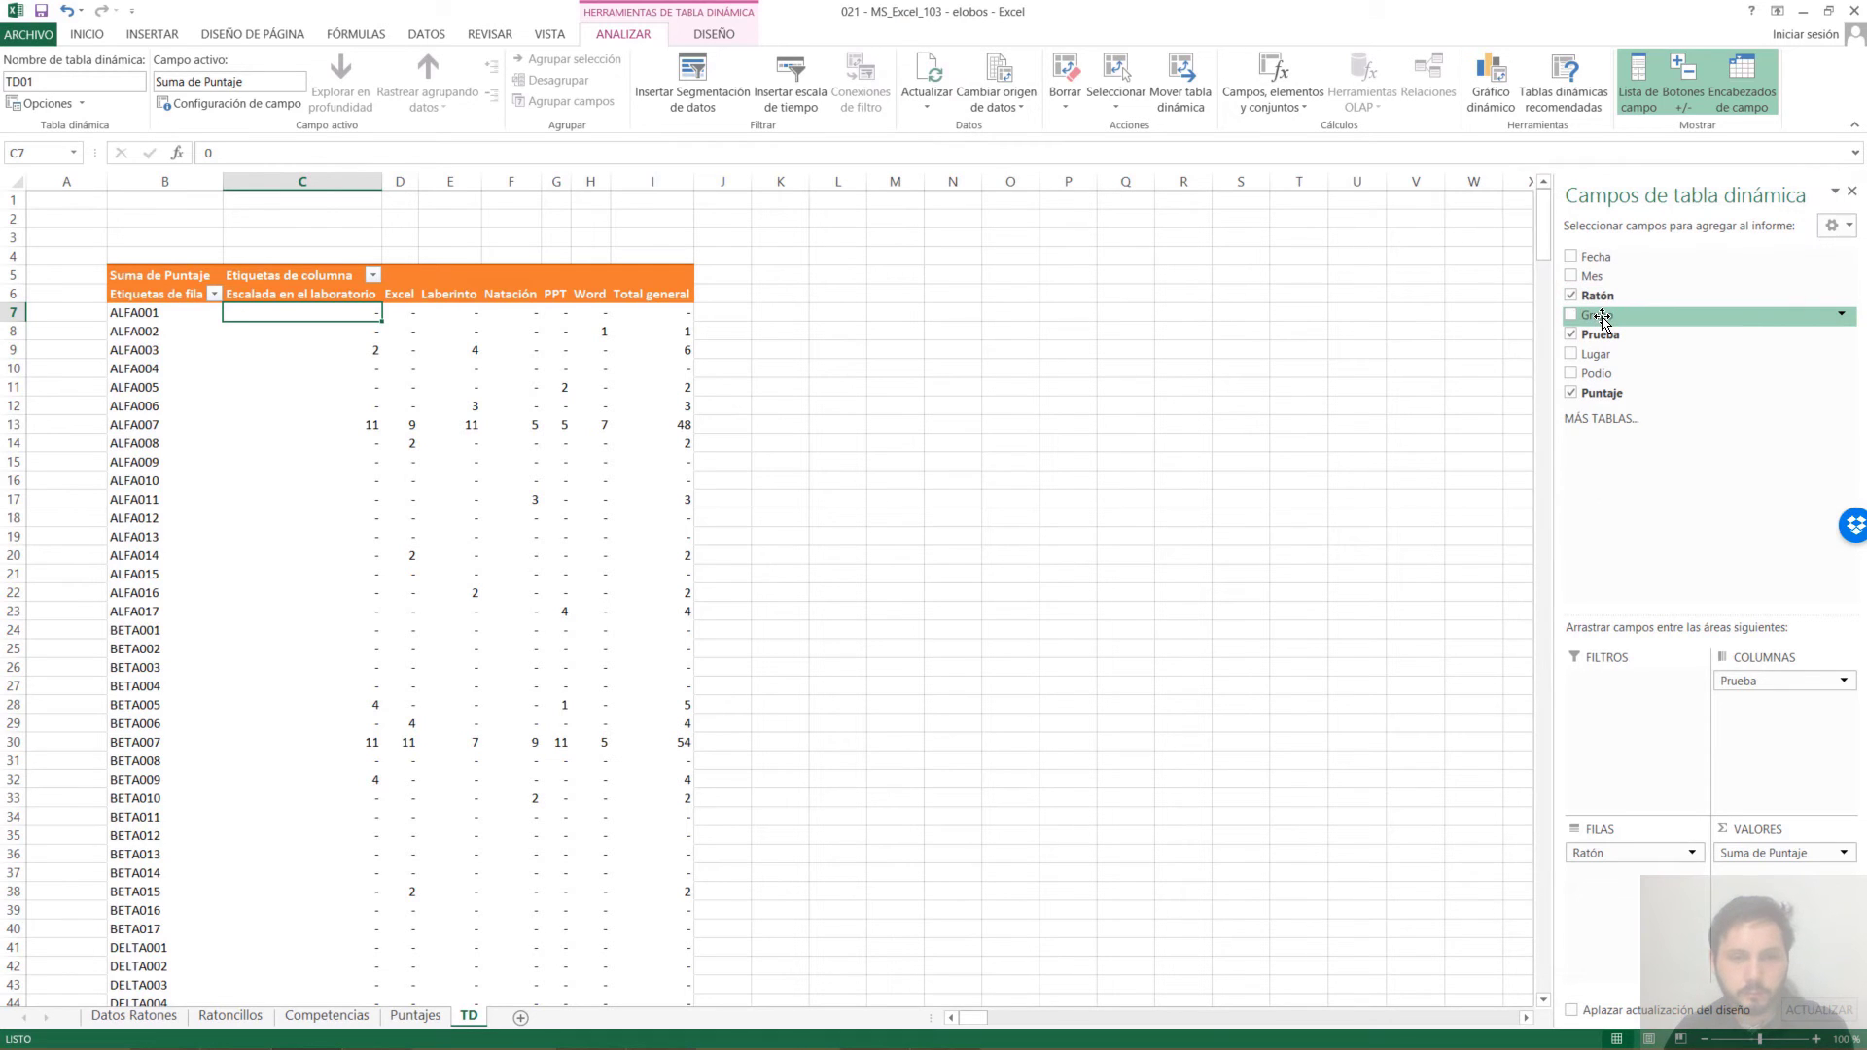
pyautogui.moveTo(1594, 276); pyautogui.dragTo(1637, 717)
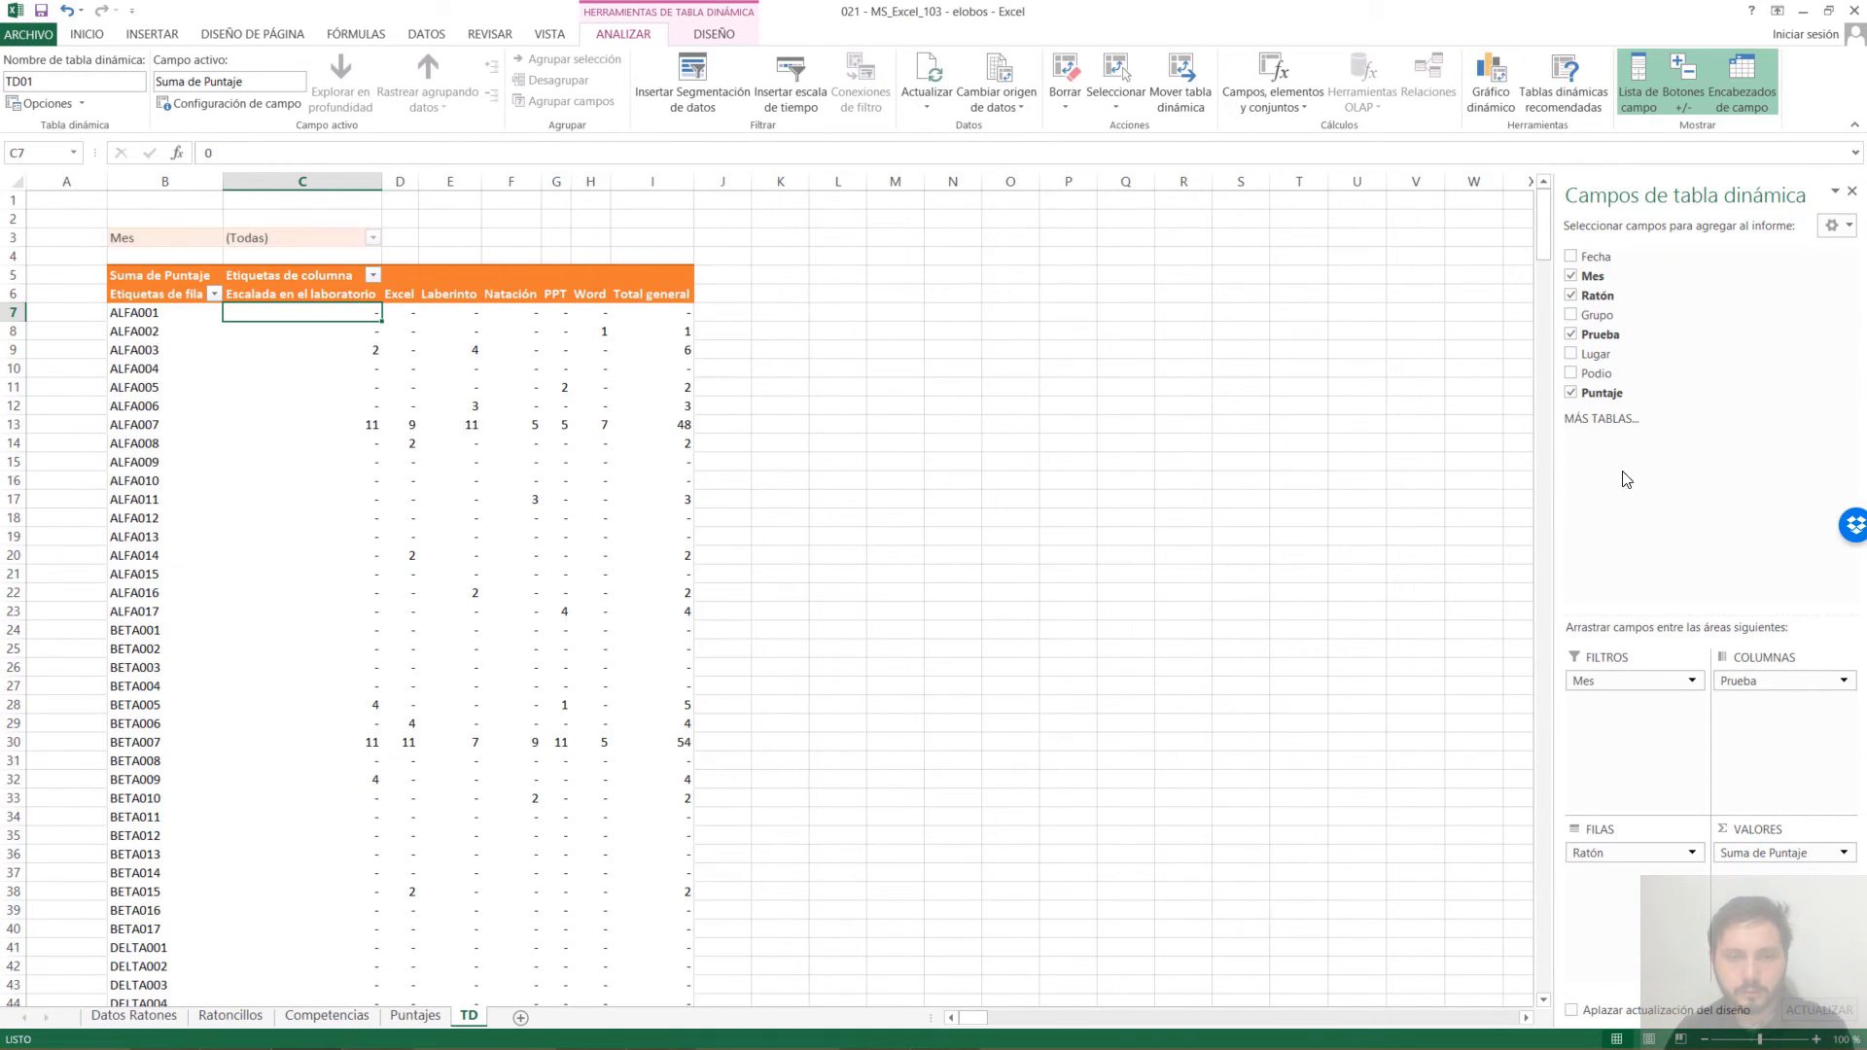
pyautogui.moveTo(1604, 325); pyautogui.dragTo(1636, 706)
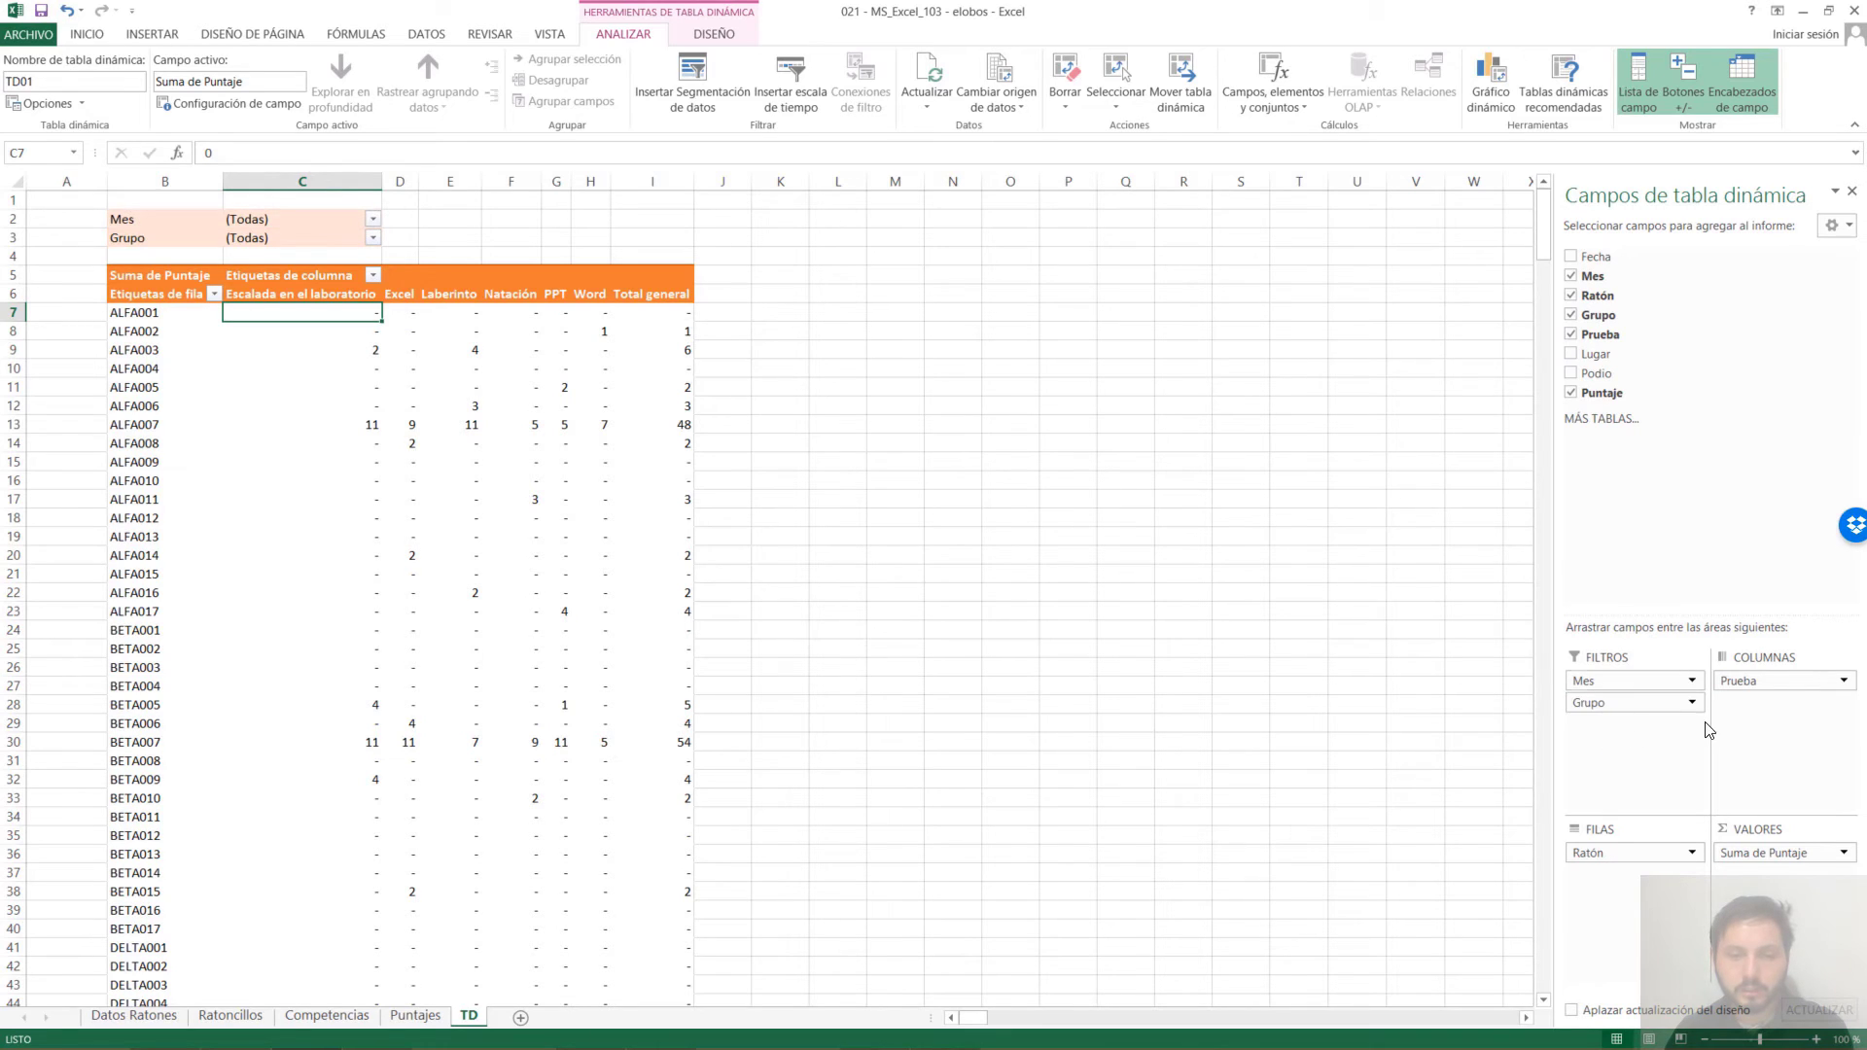
pyautogui.click(1659, 686)
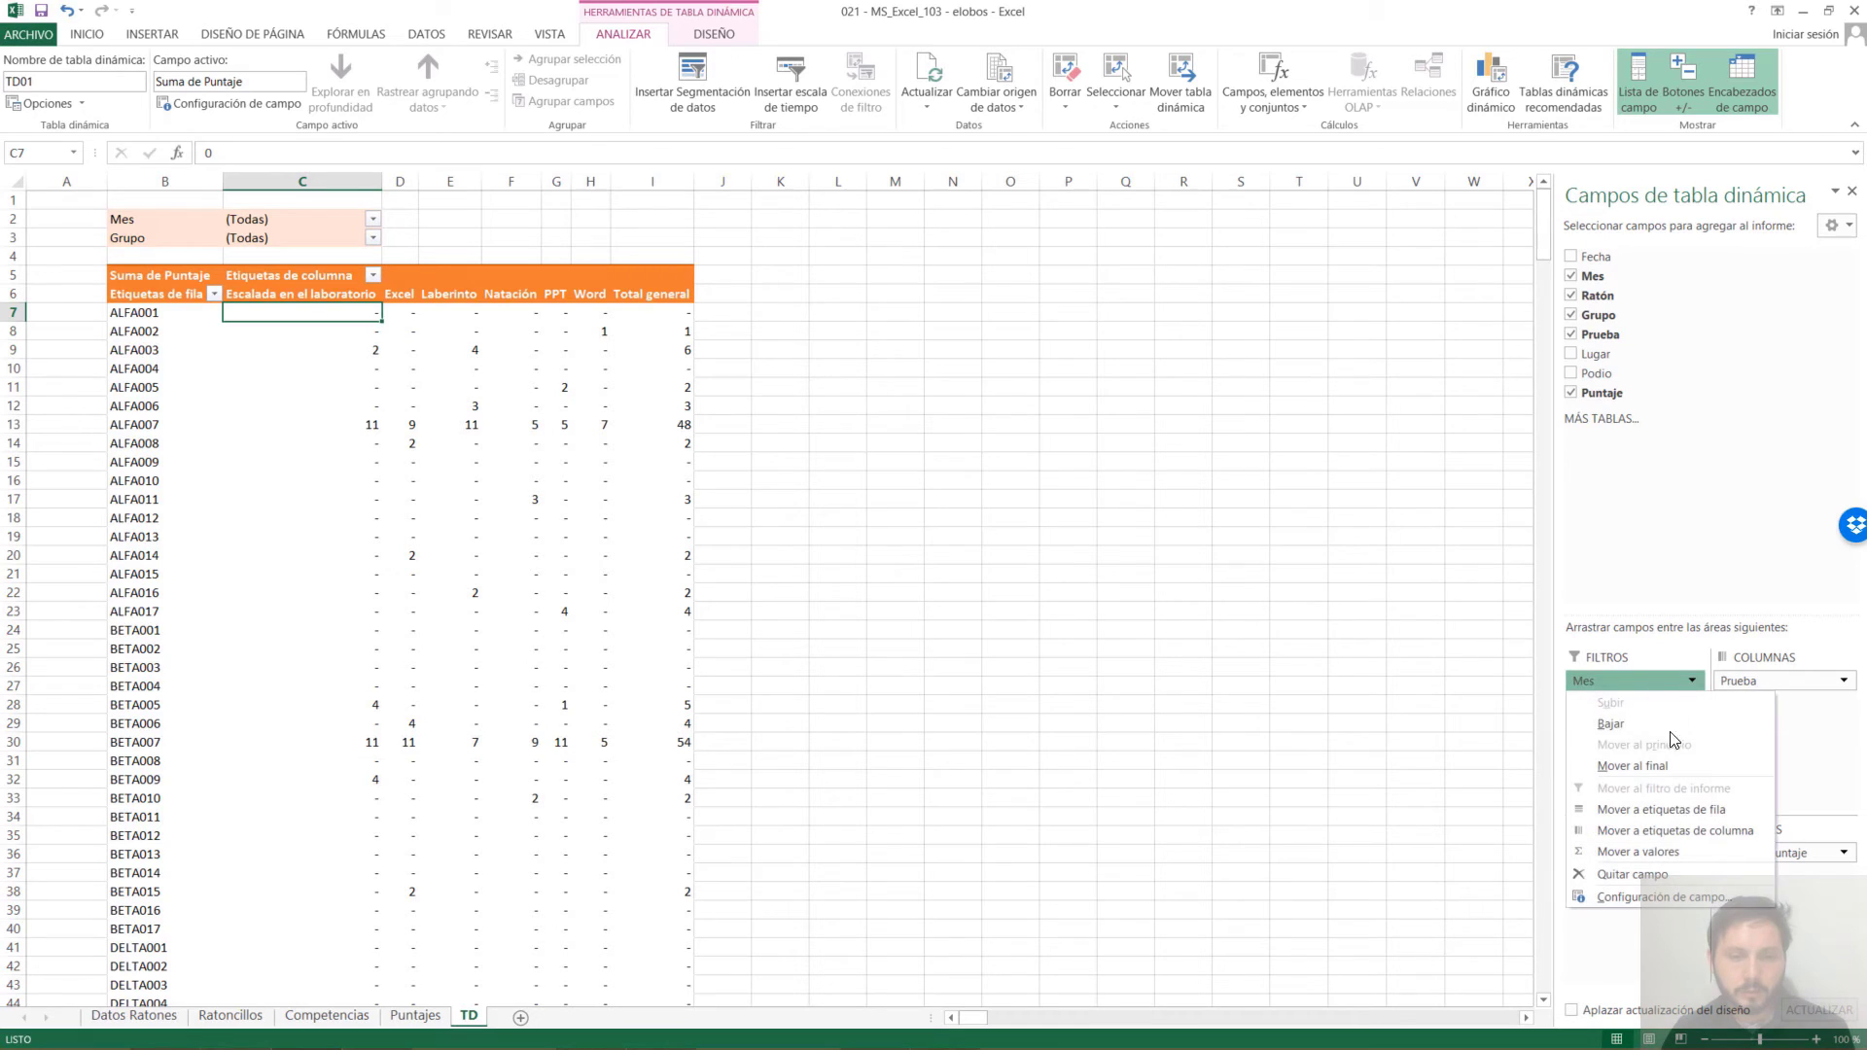
pyautogui.click(1614, 639)
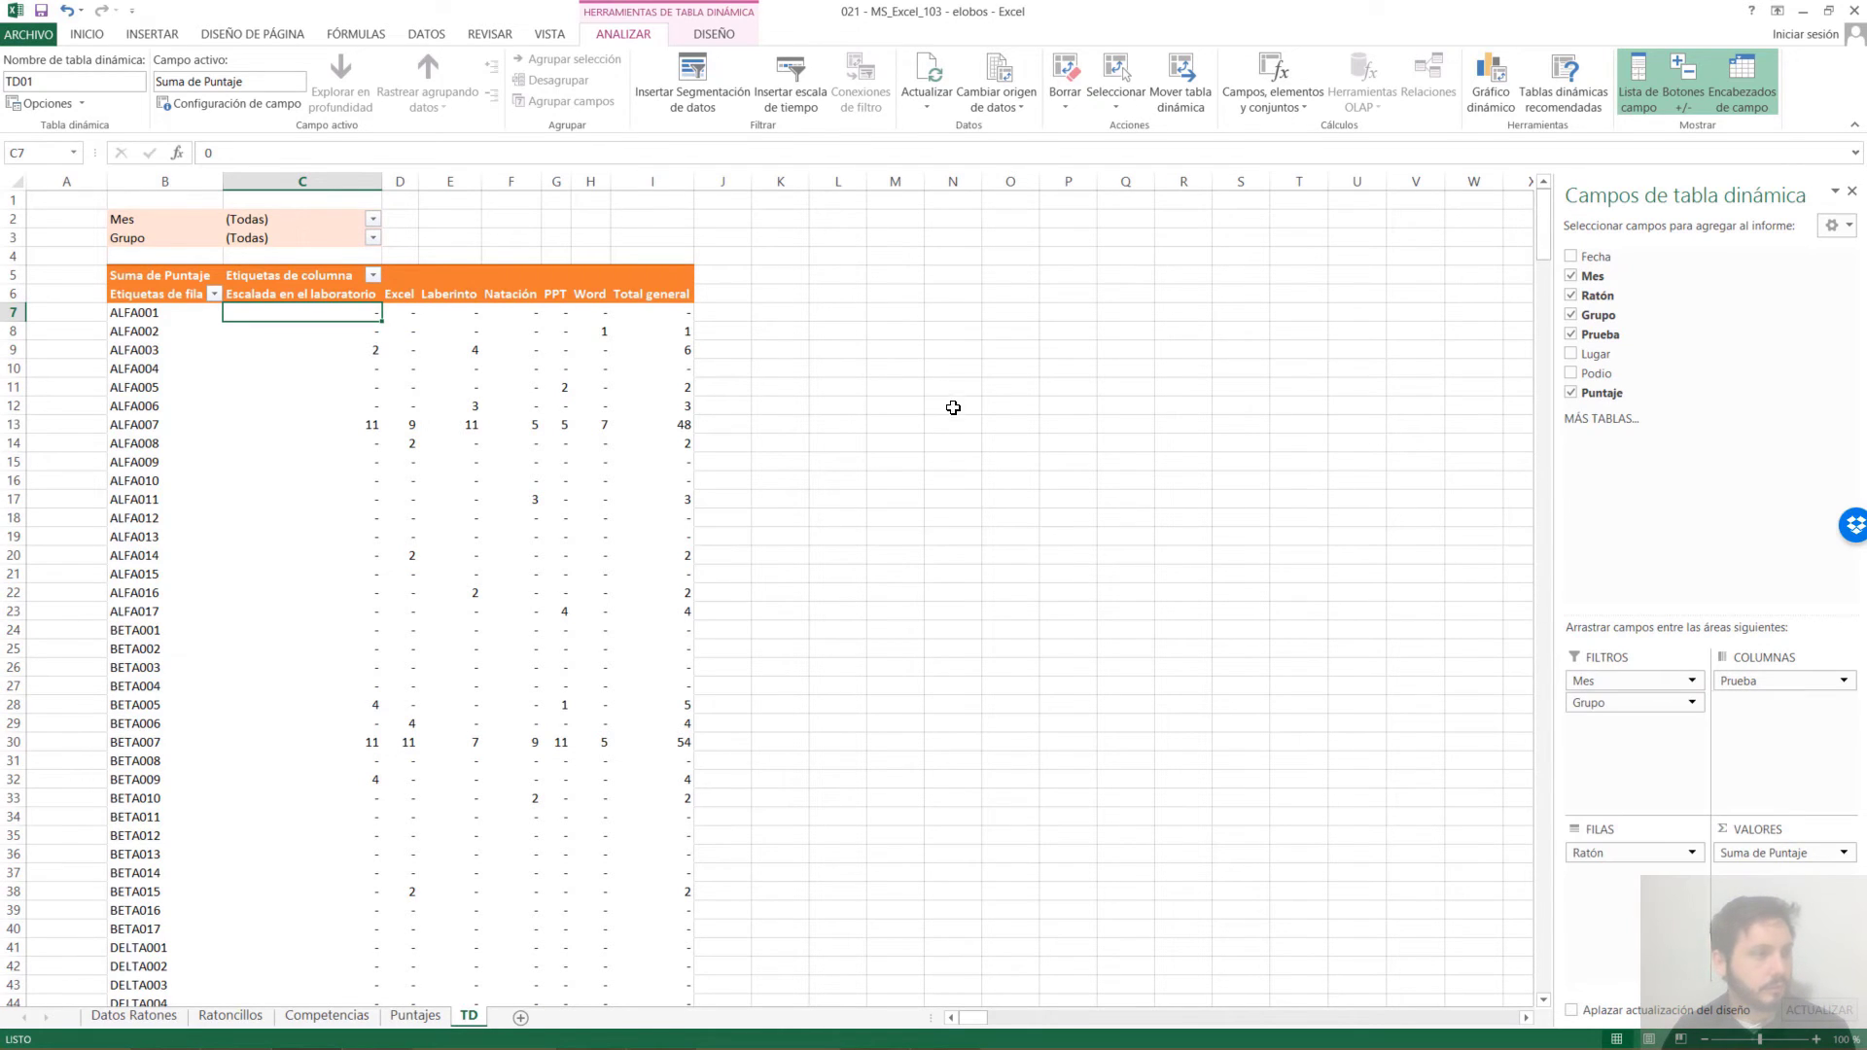
# Filter the pivot table to Mes Julio and Grupo DELTA
pyautogui.click(371, 219)
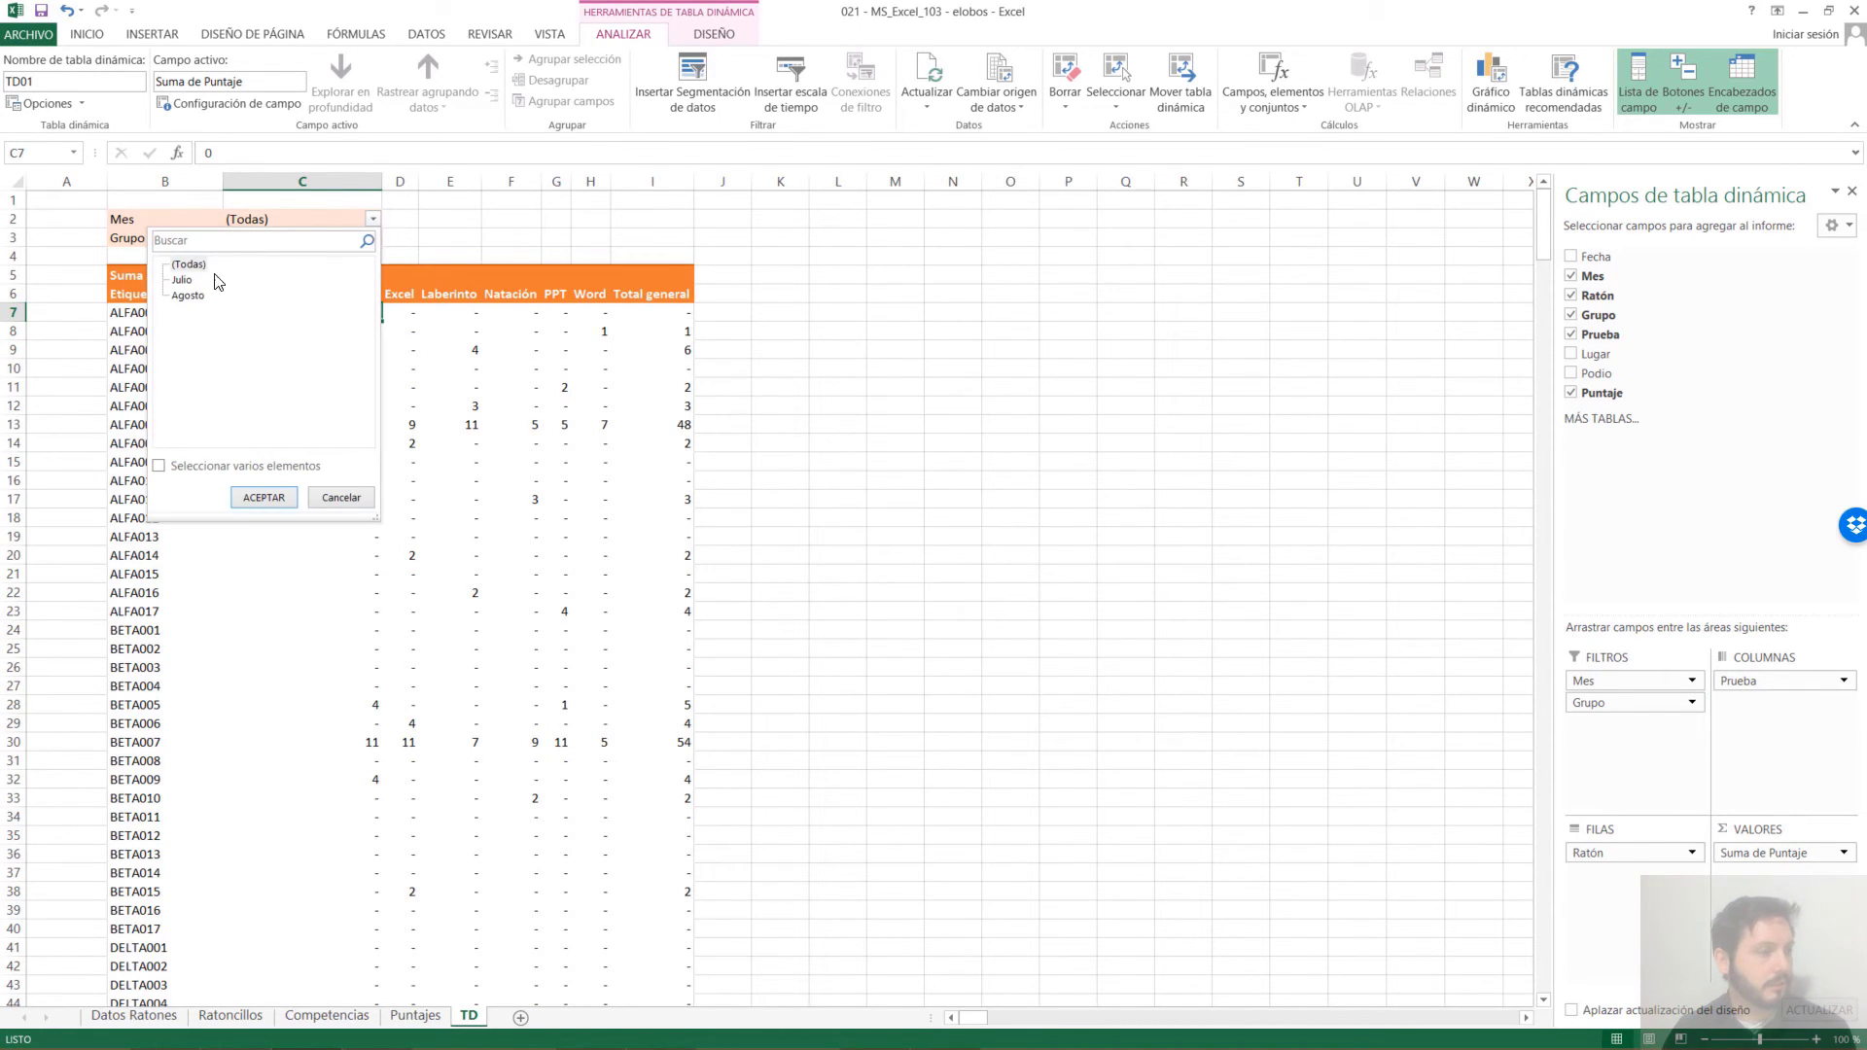
pyautogui.click(181, 280)
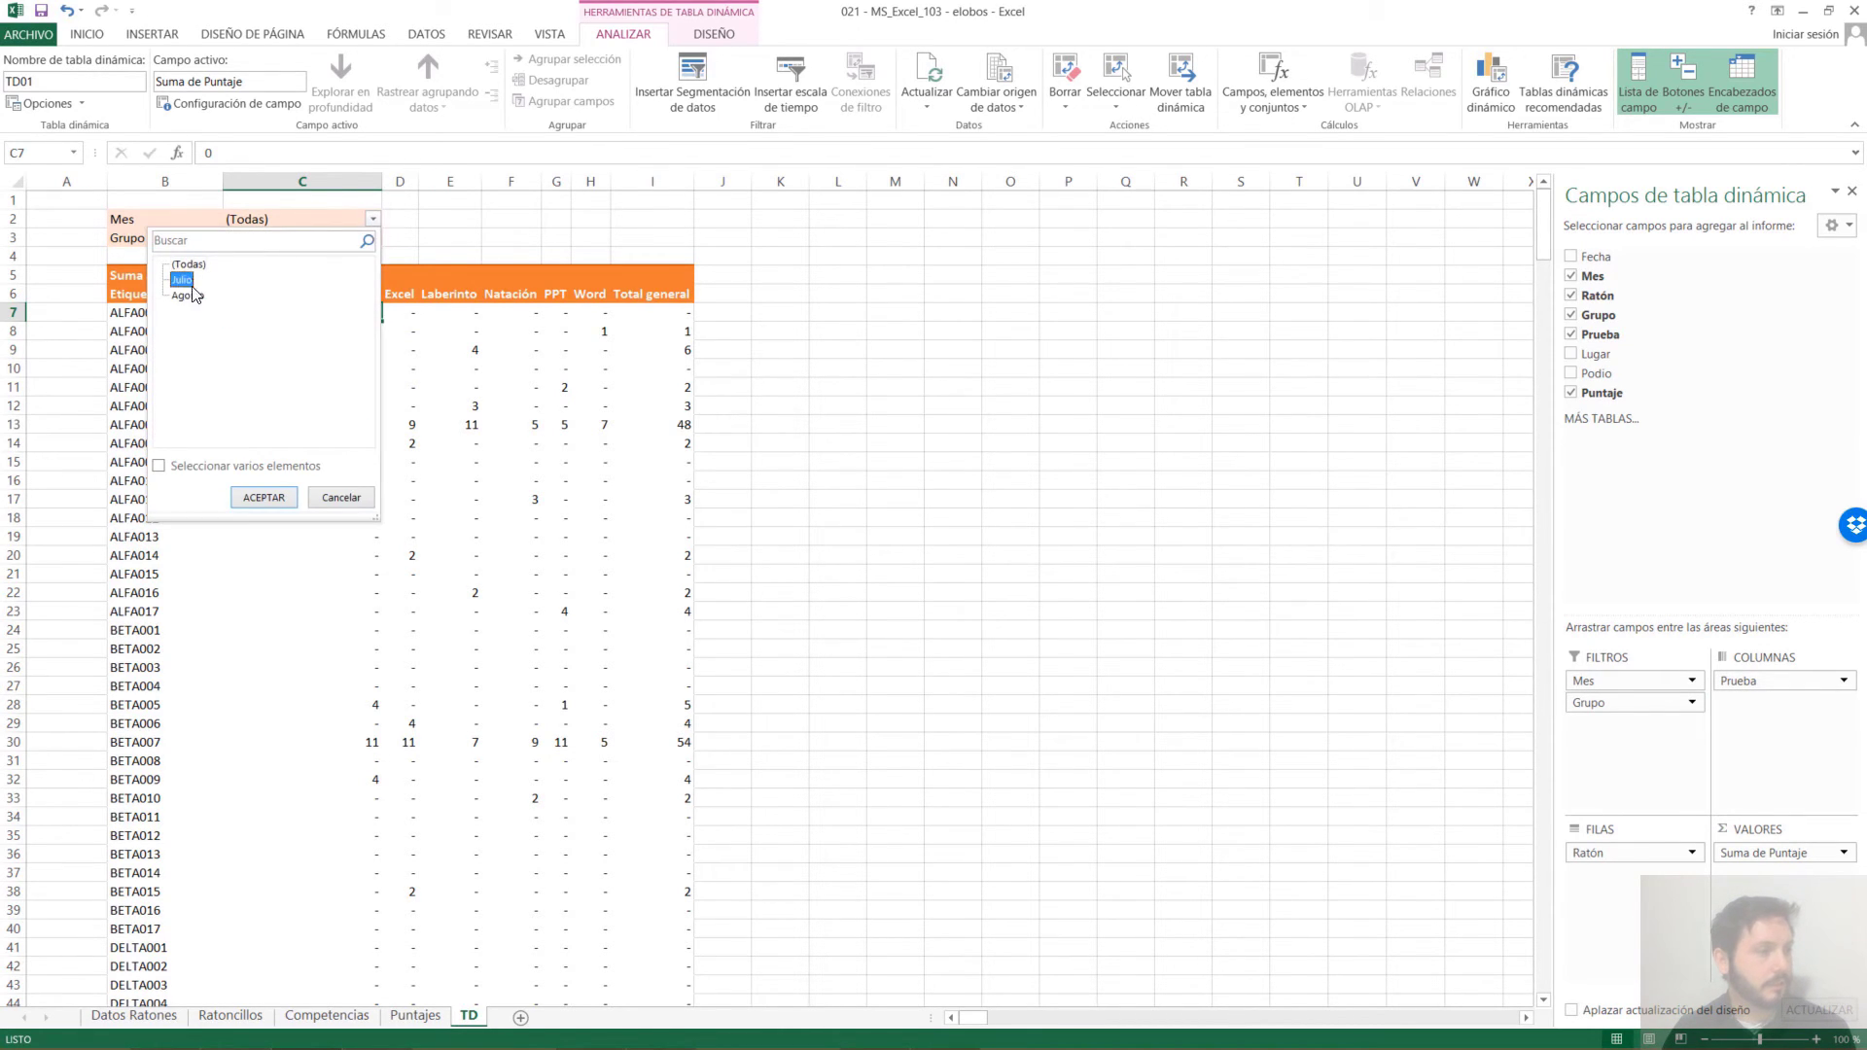
pyautogui.click(265, 497)
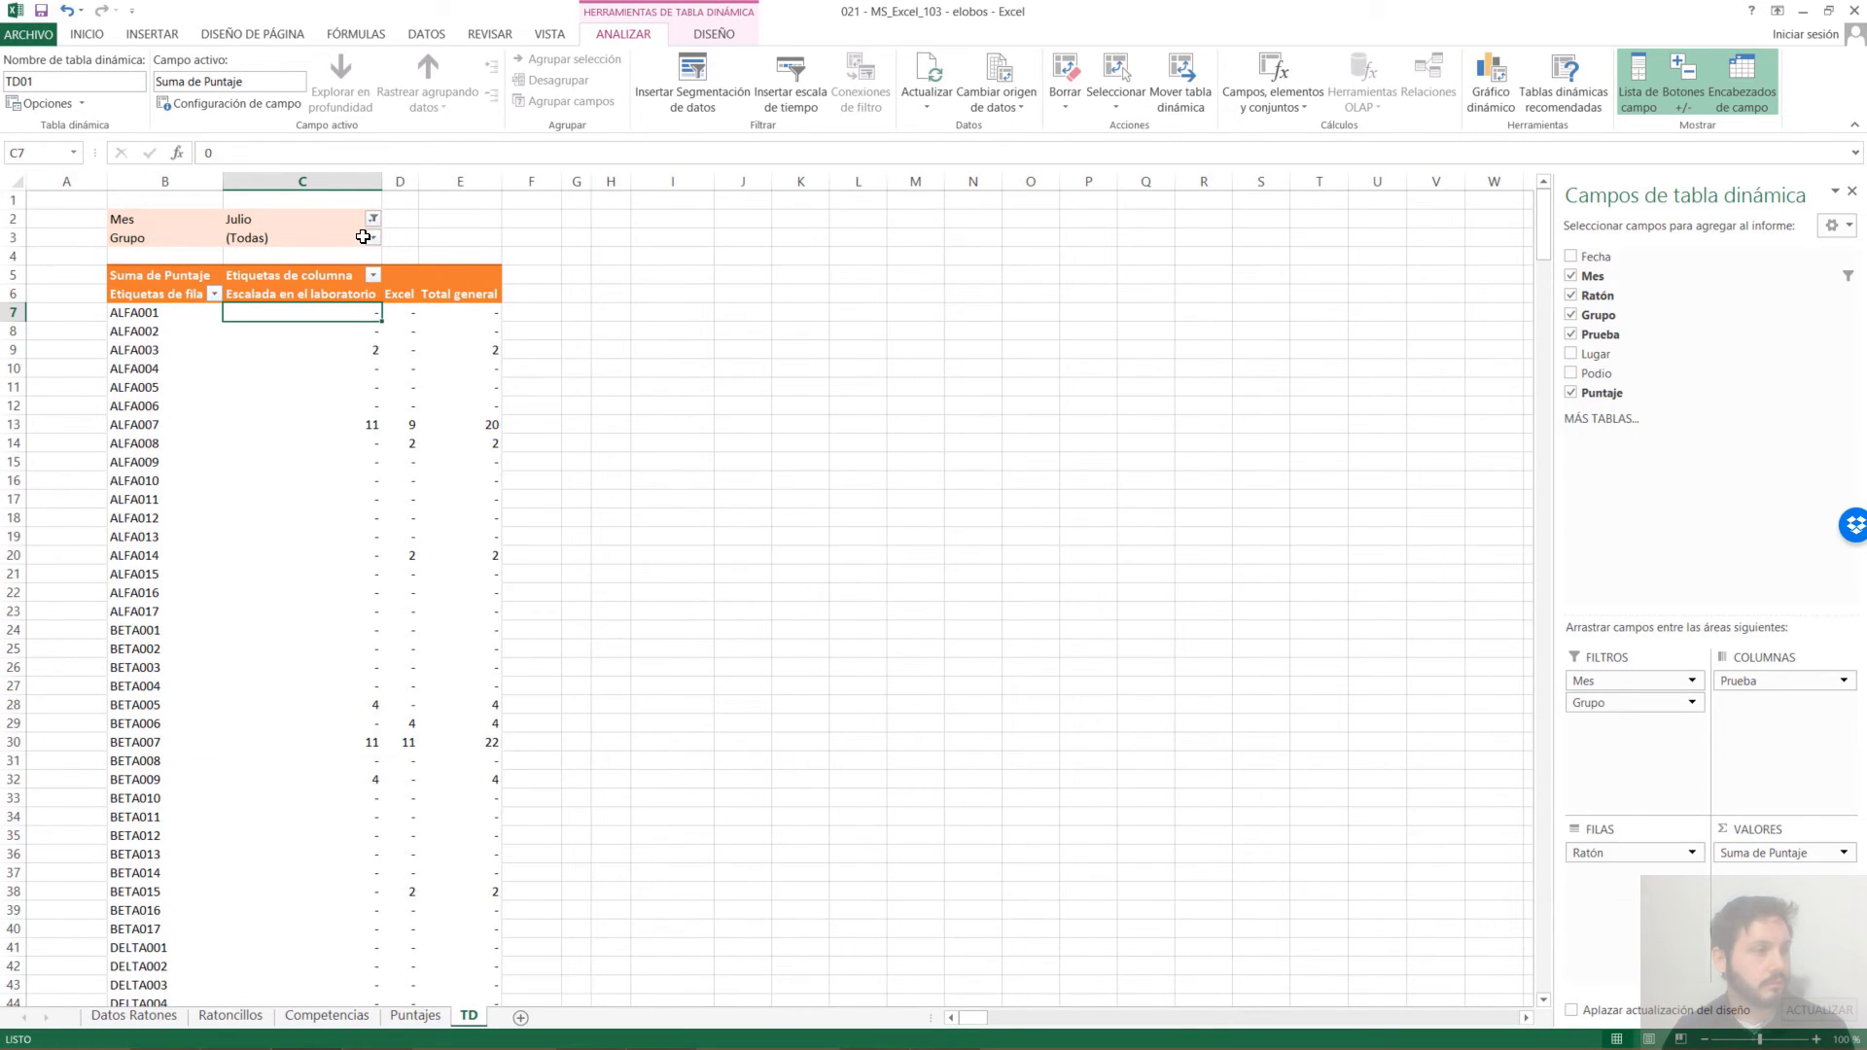
pyautogui.click(371, 237)
pyautogui.click(195, 331)
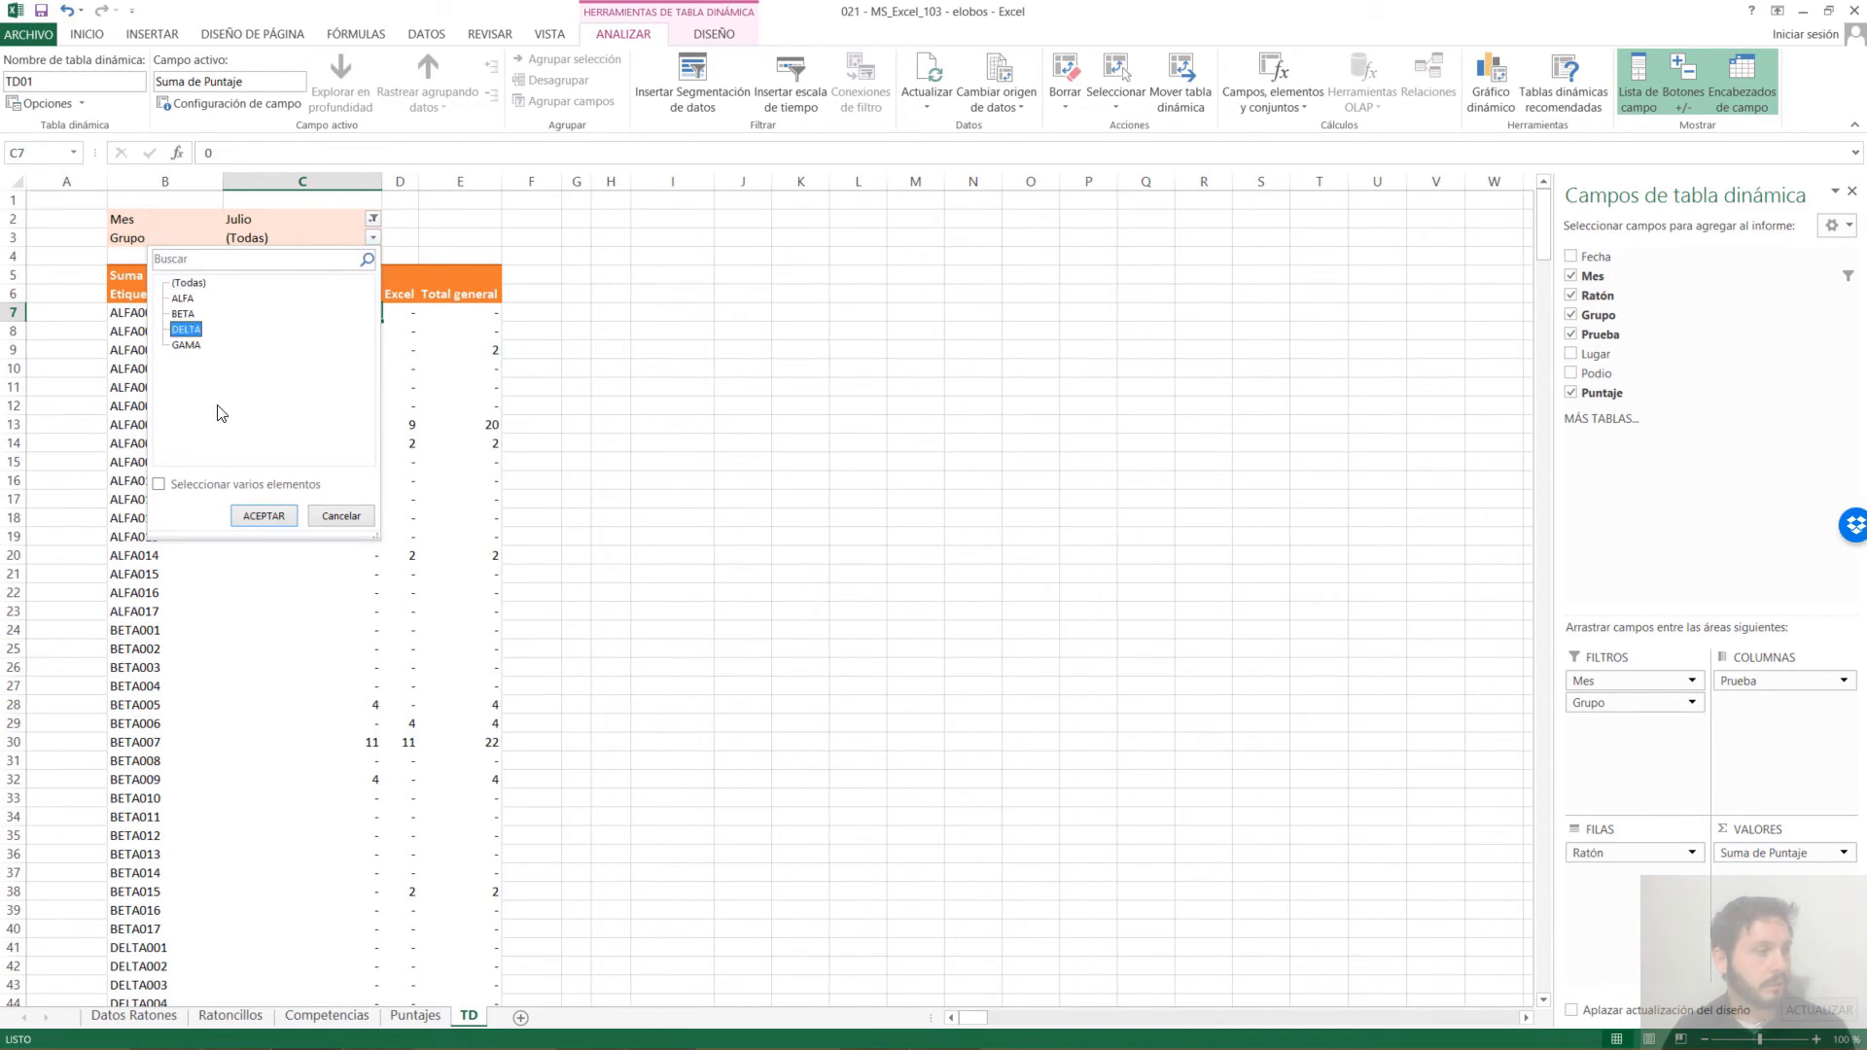
pyautogui.click(264, 515)
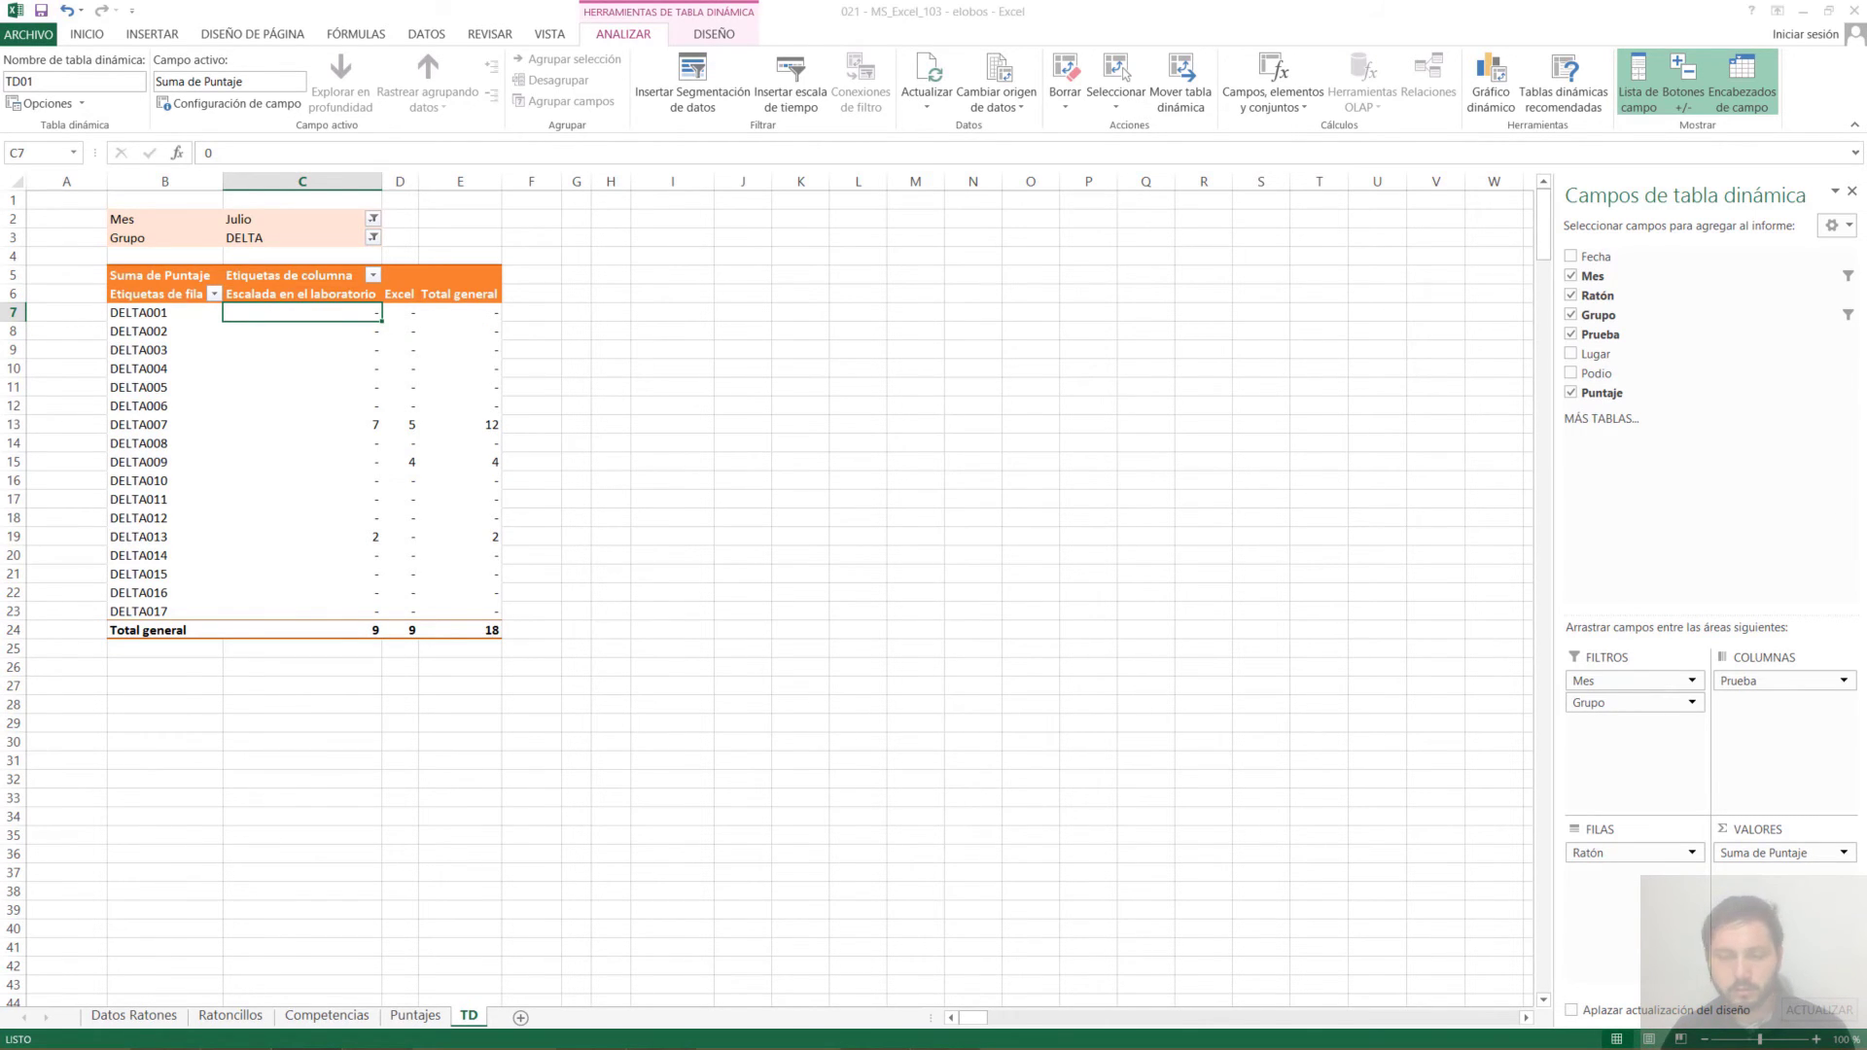
# Bring up the elobos sol model at 100 % zoom with its ribbon collapsed and compare its row order with the TD pivot table
pyautogui.moveTo(513, 103); pyautogui.dragTo(442, 82)
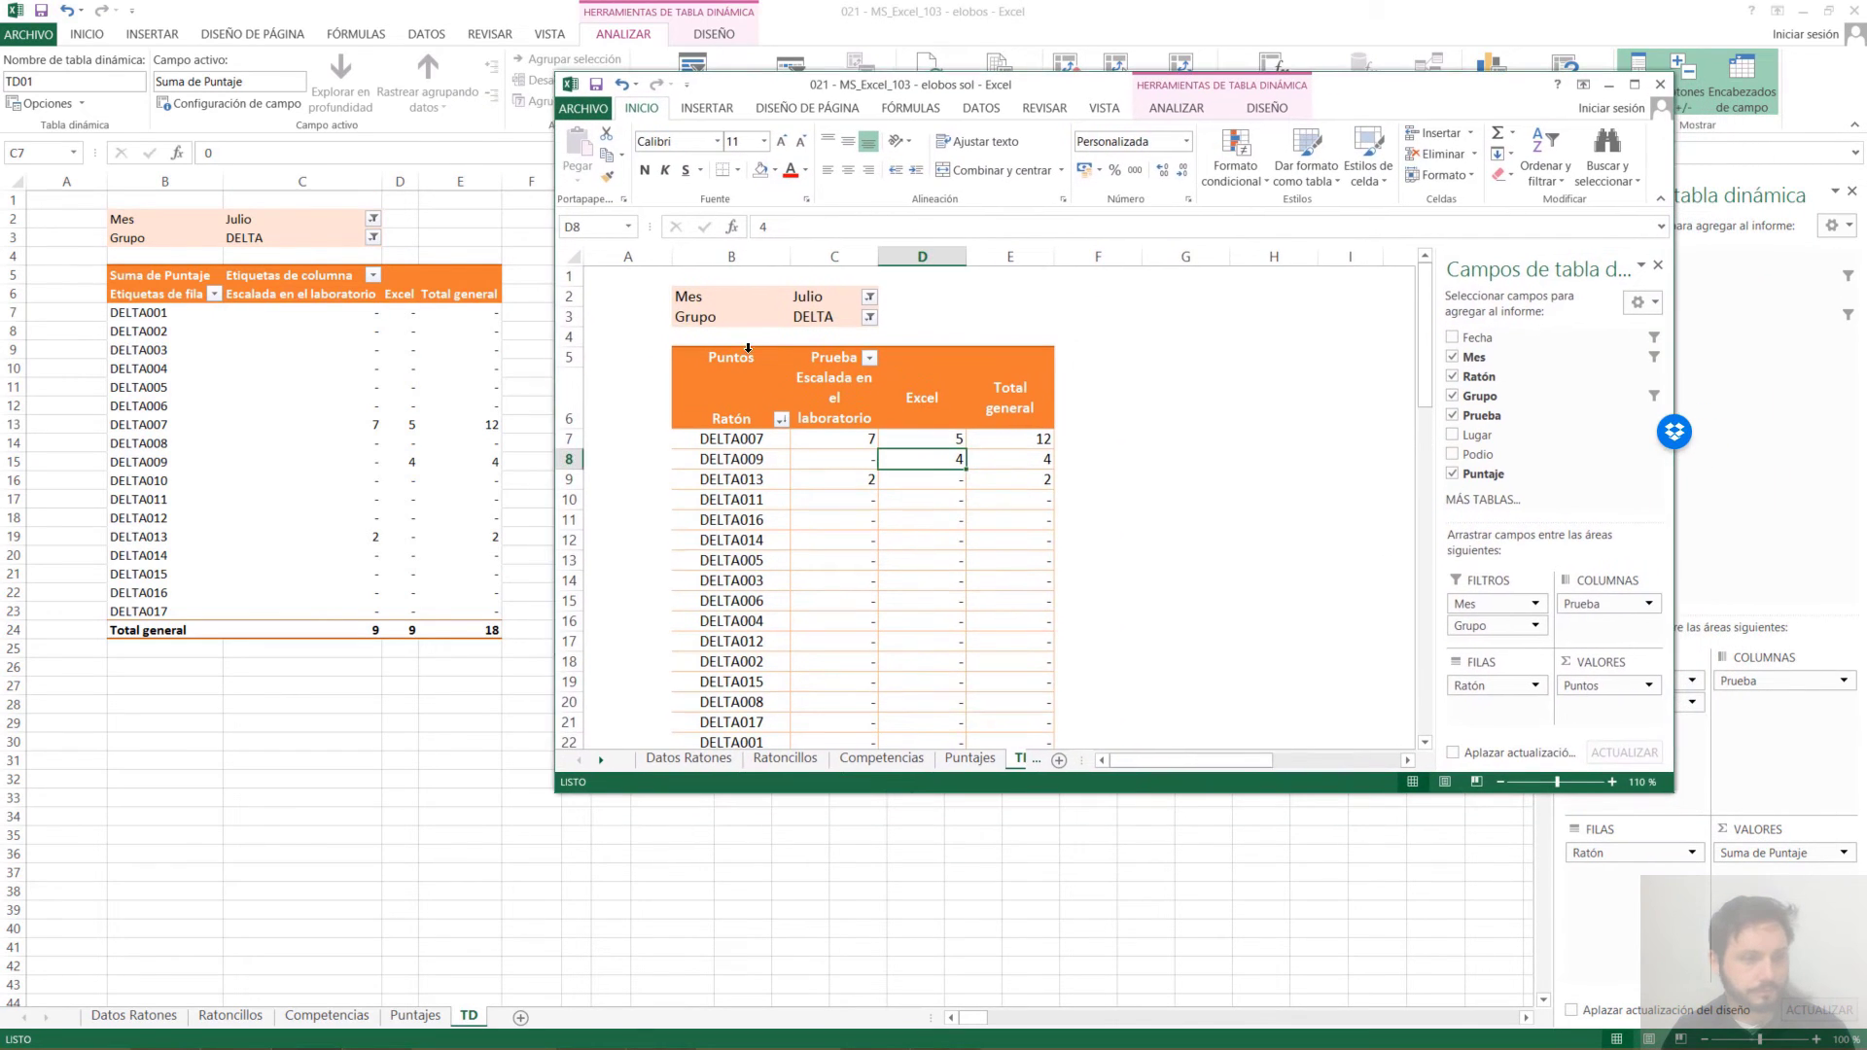
pyautogui.click(1500, 782)
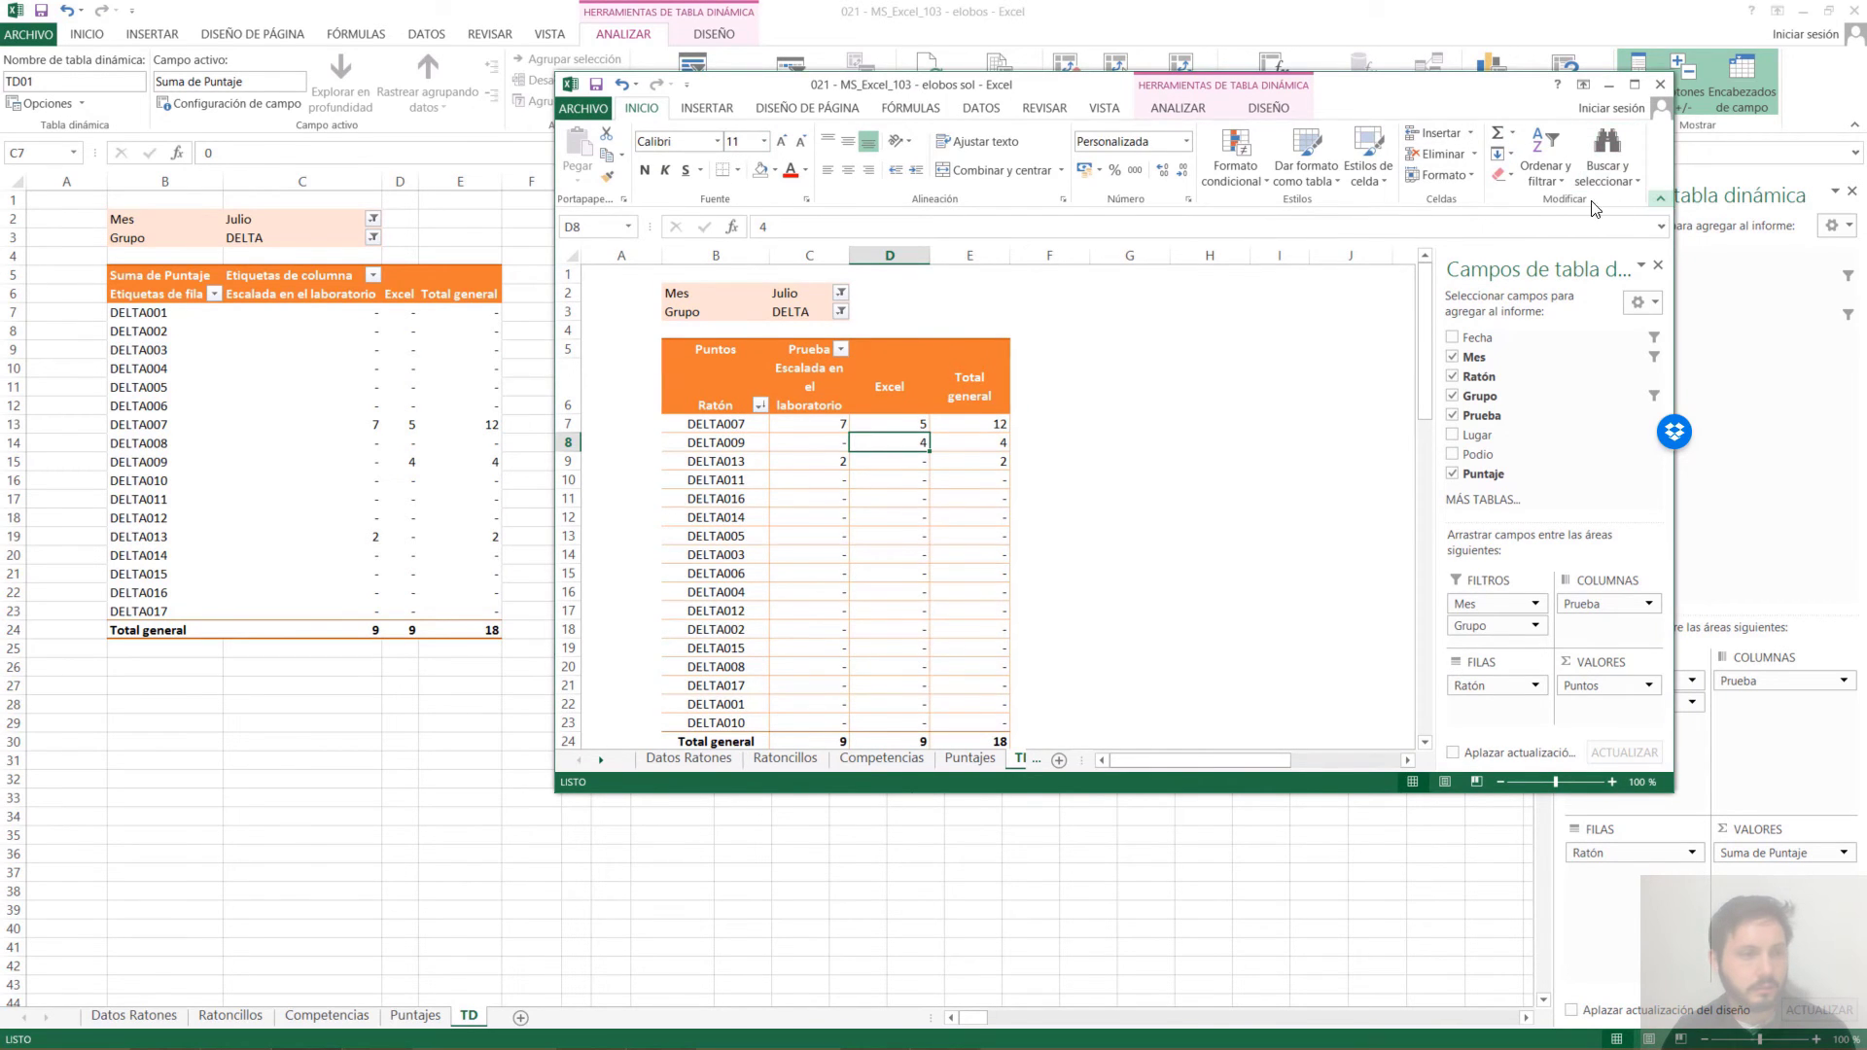
pyautogui.click(1660, 198)
pyautogui.moveTo(785, 89); pyautogui.dragTo(737, 71)
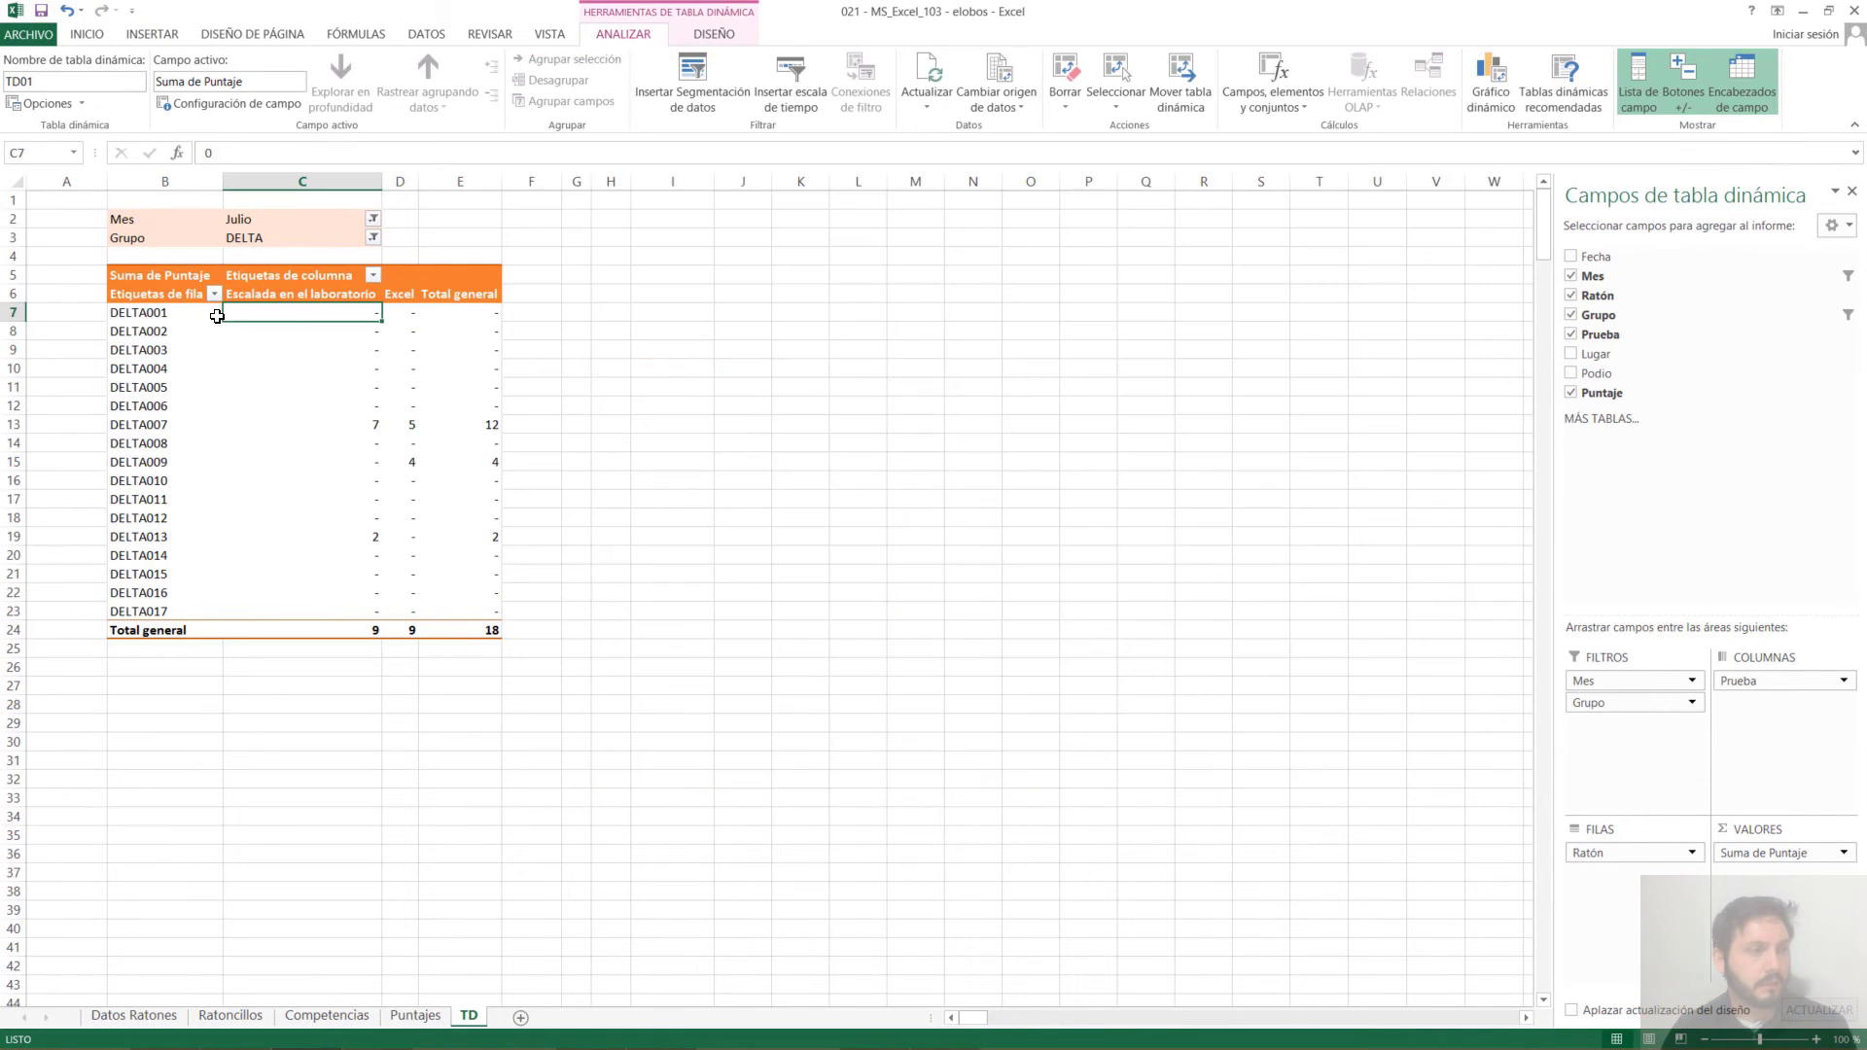
pyautogui.click(336, 345)
pyautogui.moveTo(165, 312); pyautogui.dragTo(183, 537)
pyautogui.click(406, 443)
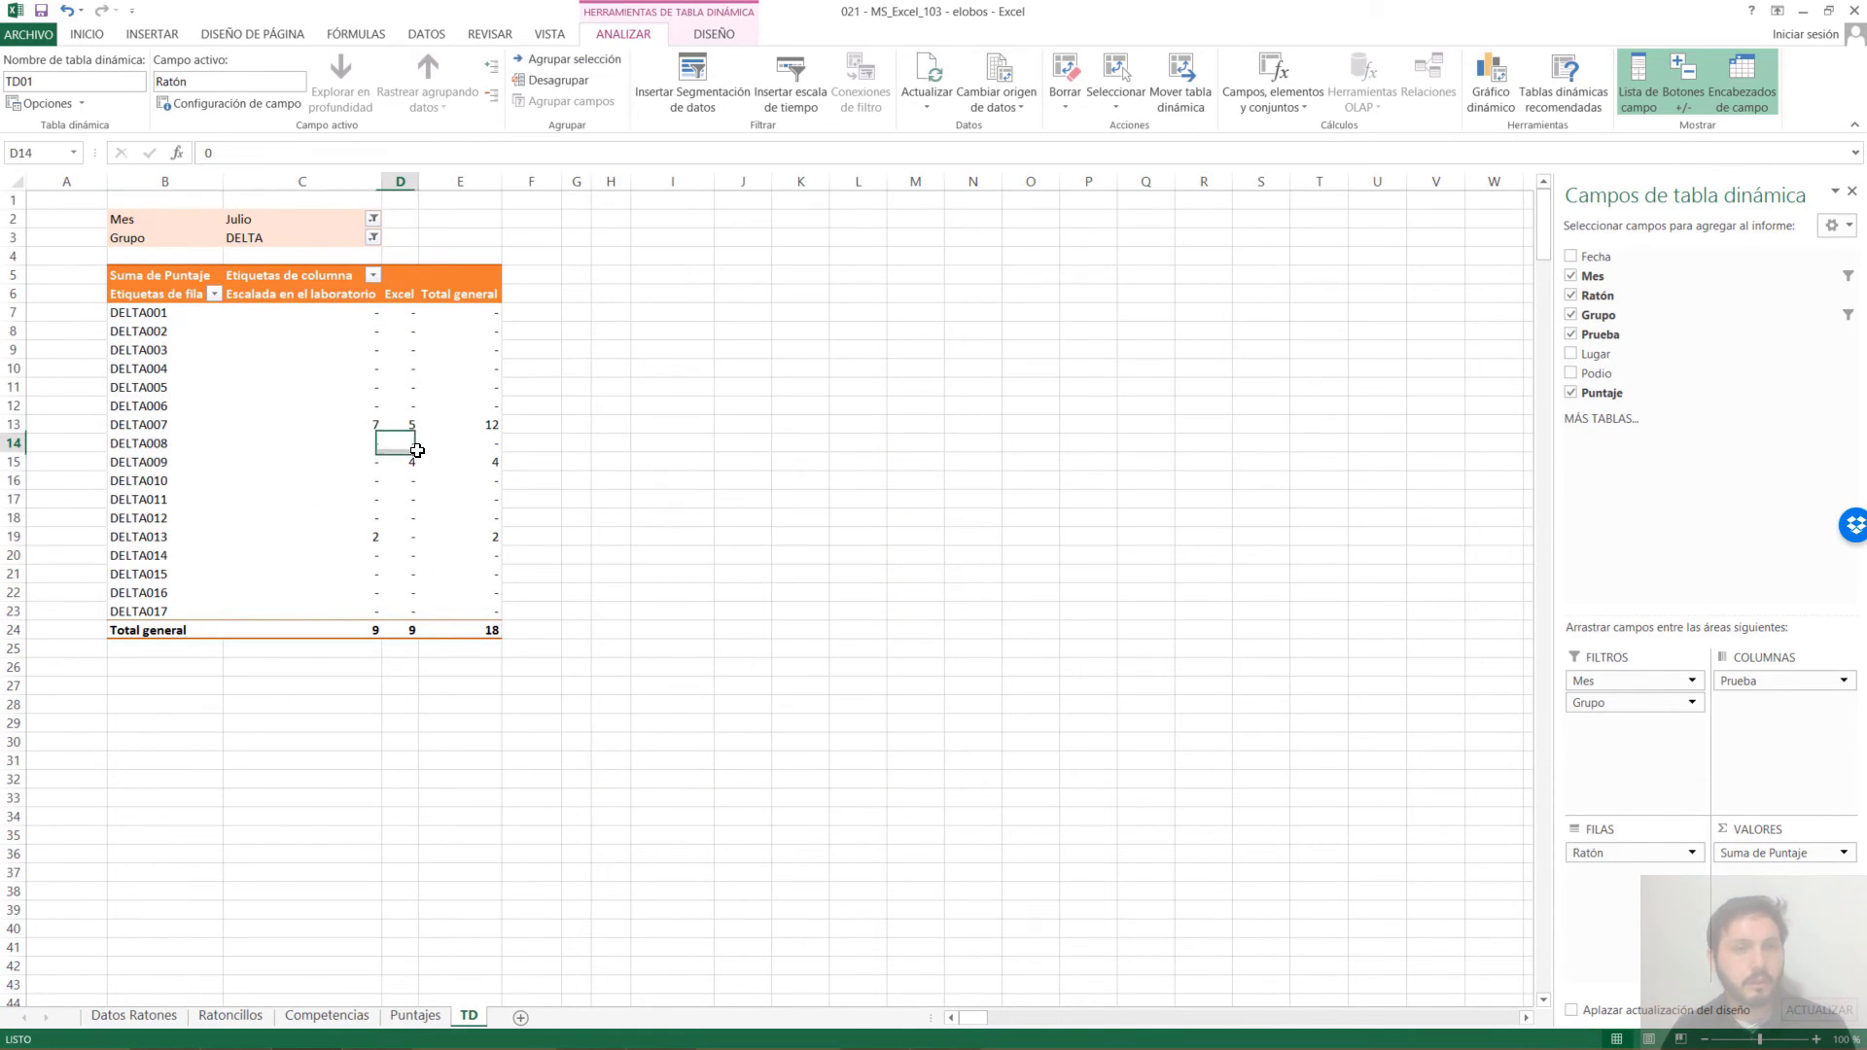
pyautogui.hotkey('alt', 'Tab')
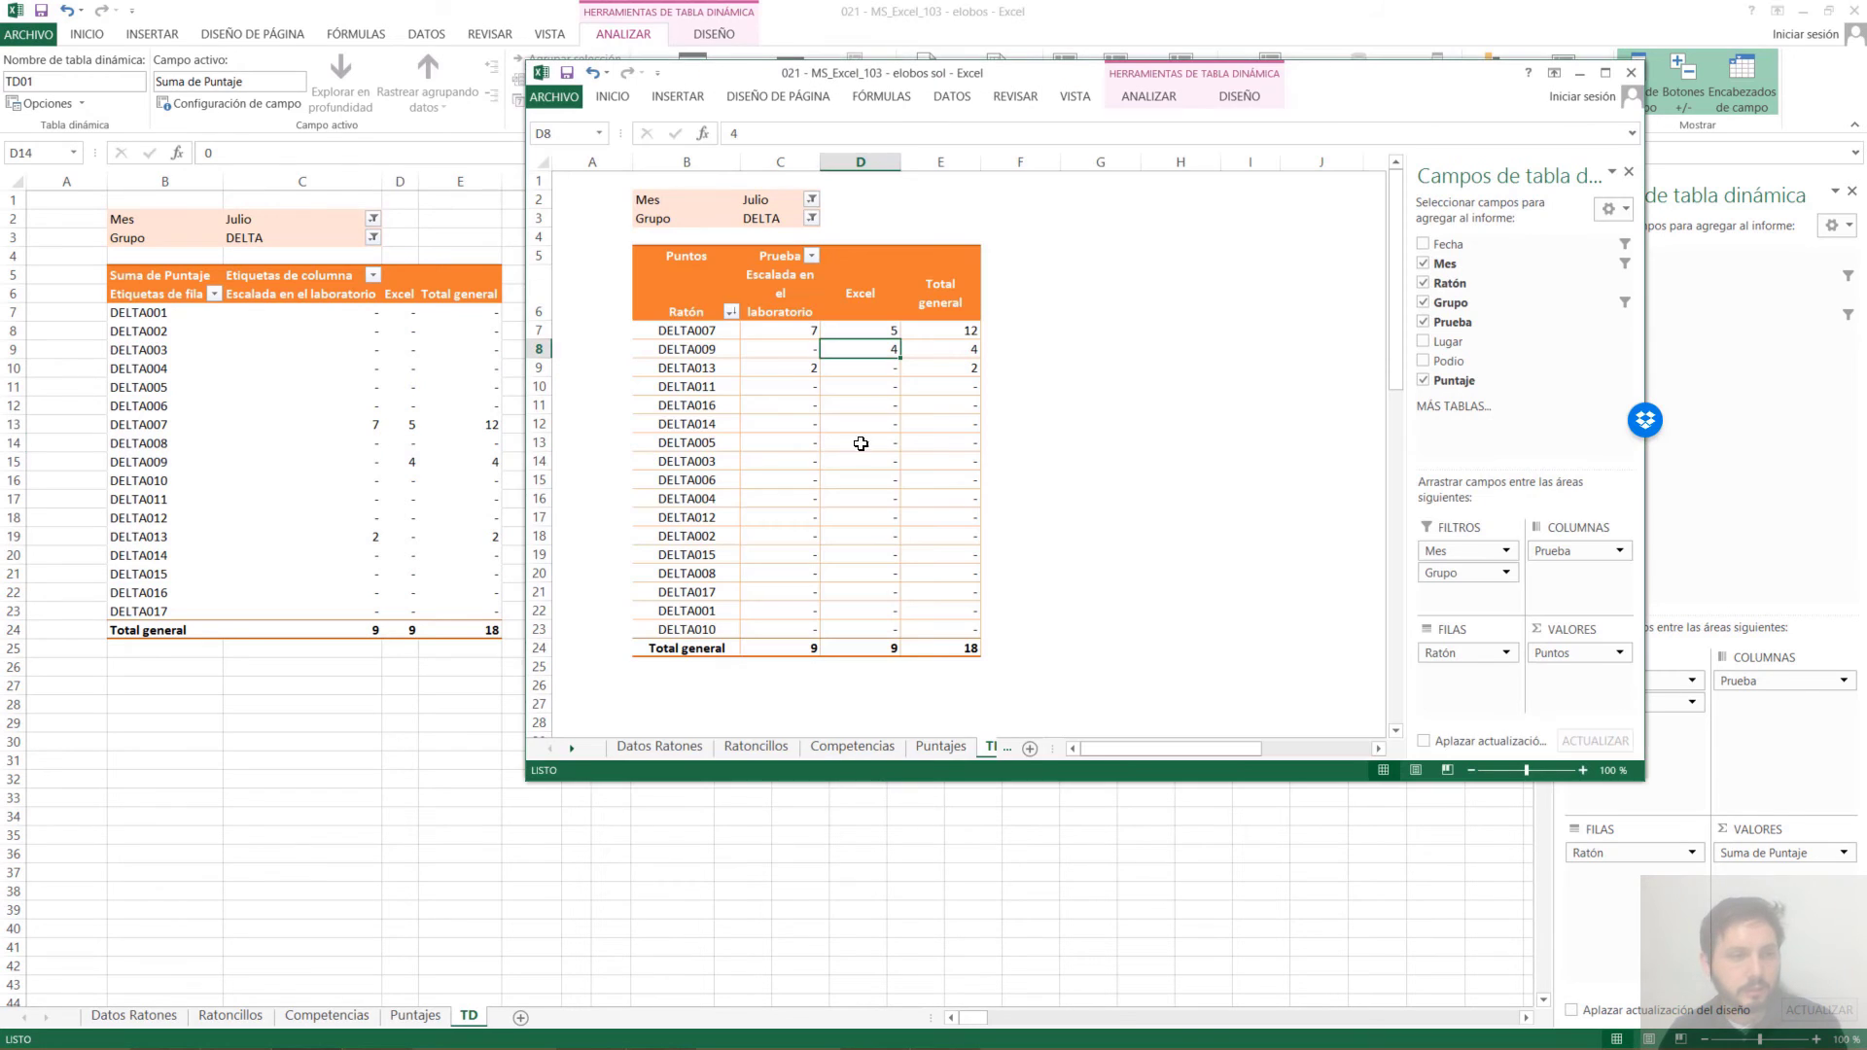
pyautogui.click(947, 279)
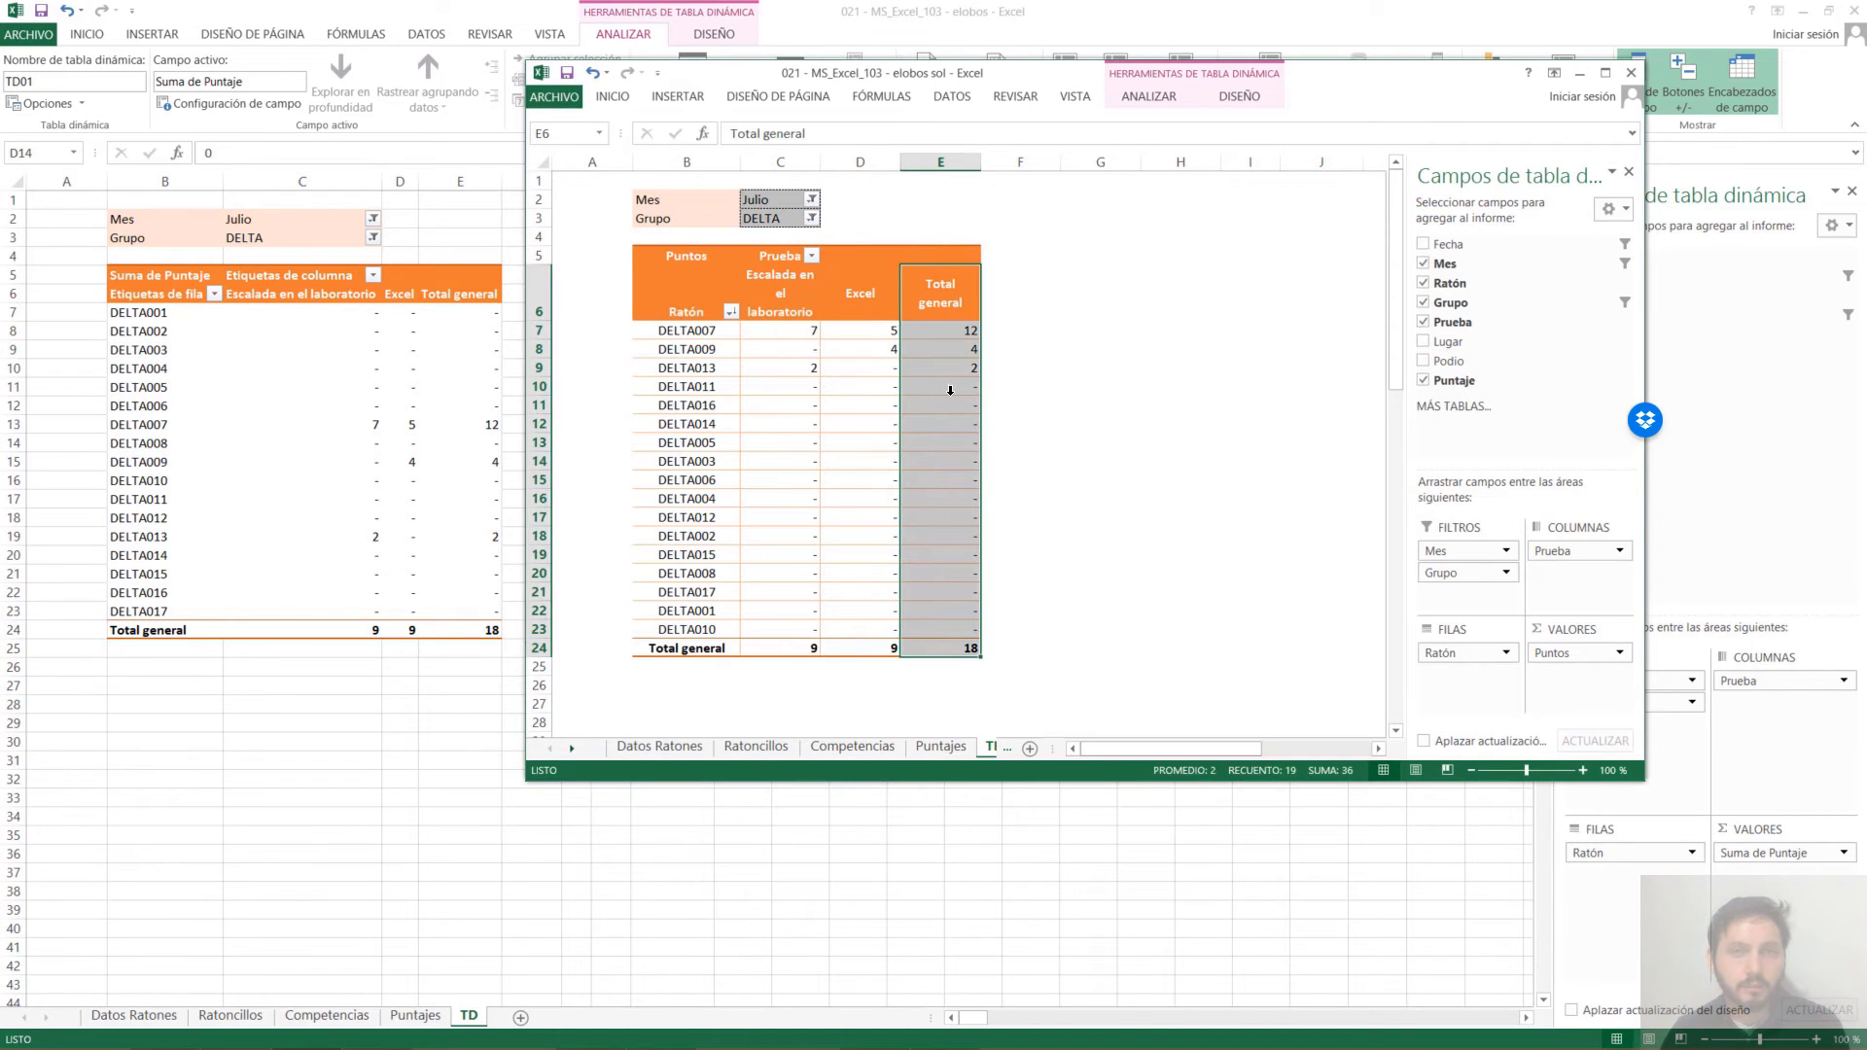
pyautogui.click(915, 351)
# In the elobos workbook, sort the pivot table's Ratón rows in descending order by Suma de Puntaje
pyautogui.click(364, 340)
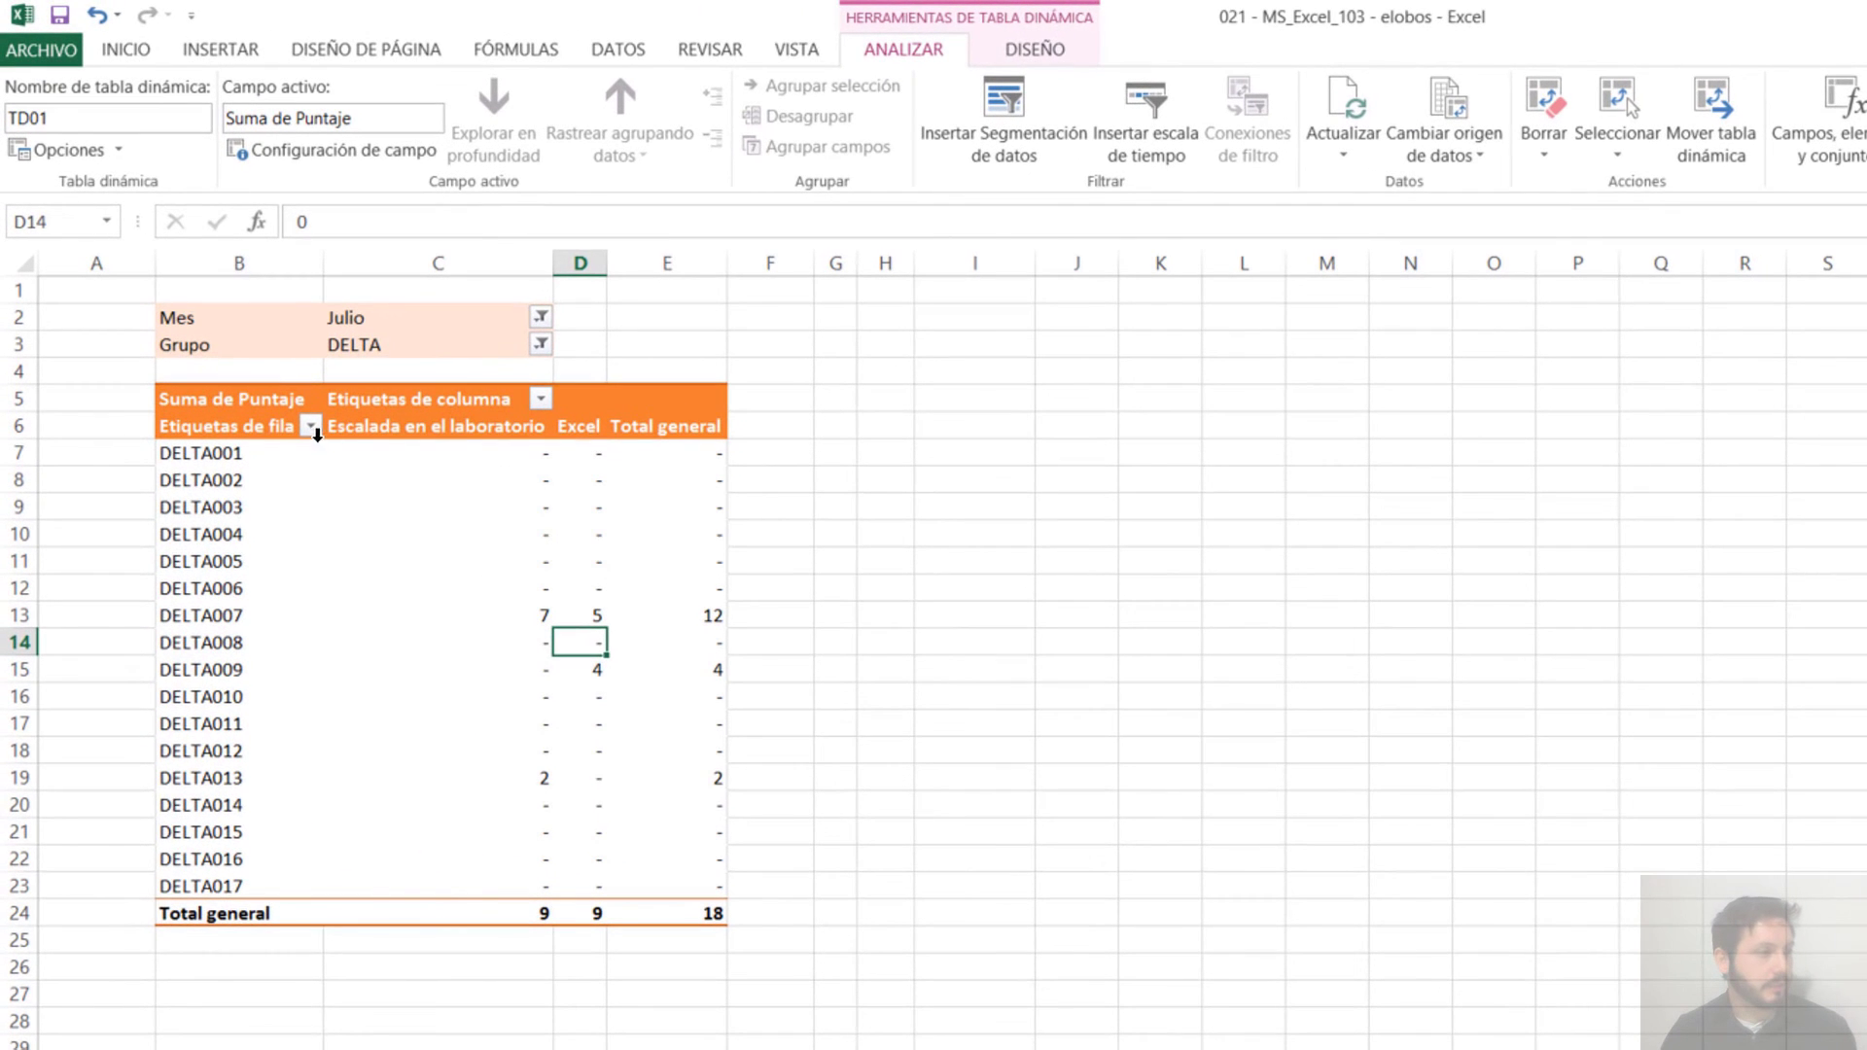
pyautogui.click(311, 429)
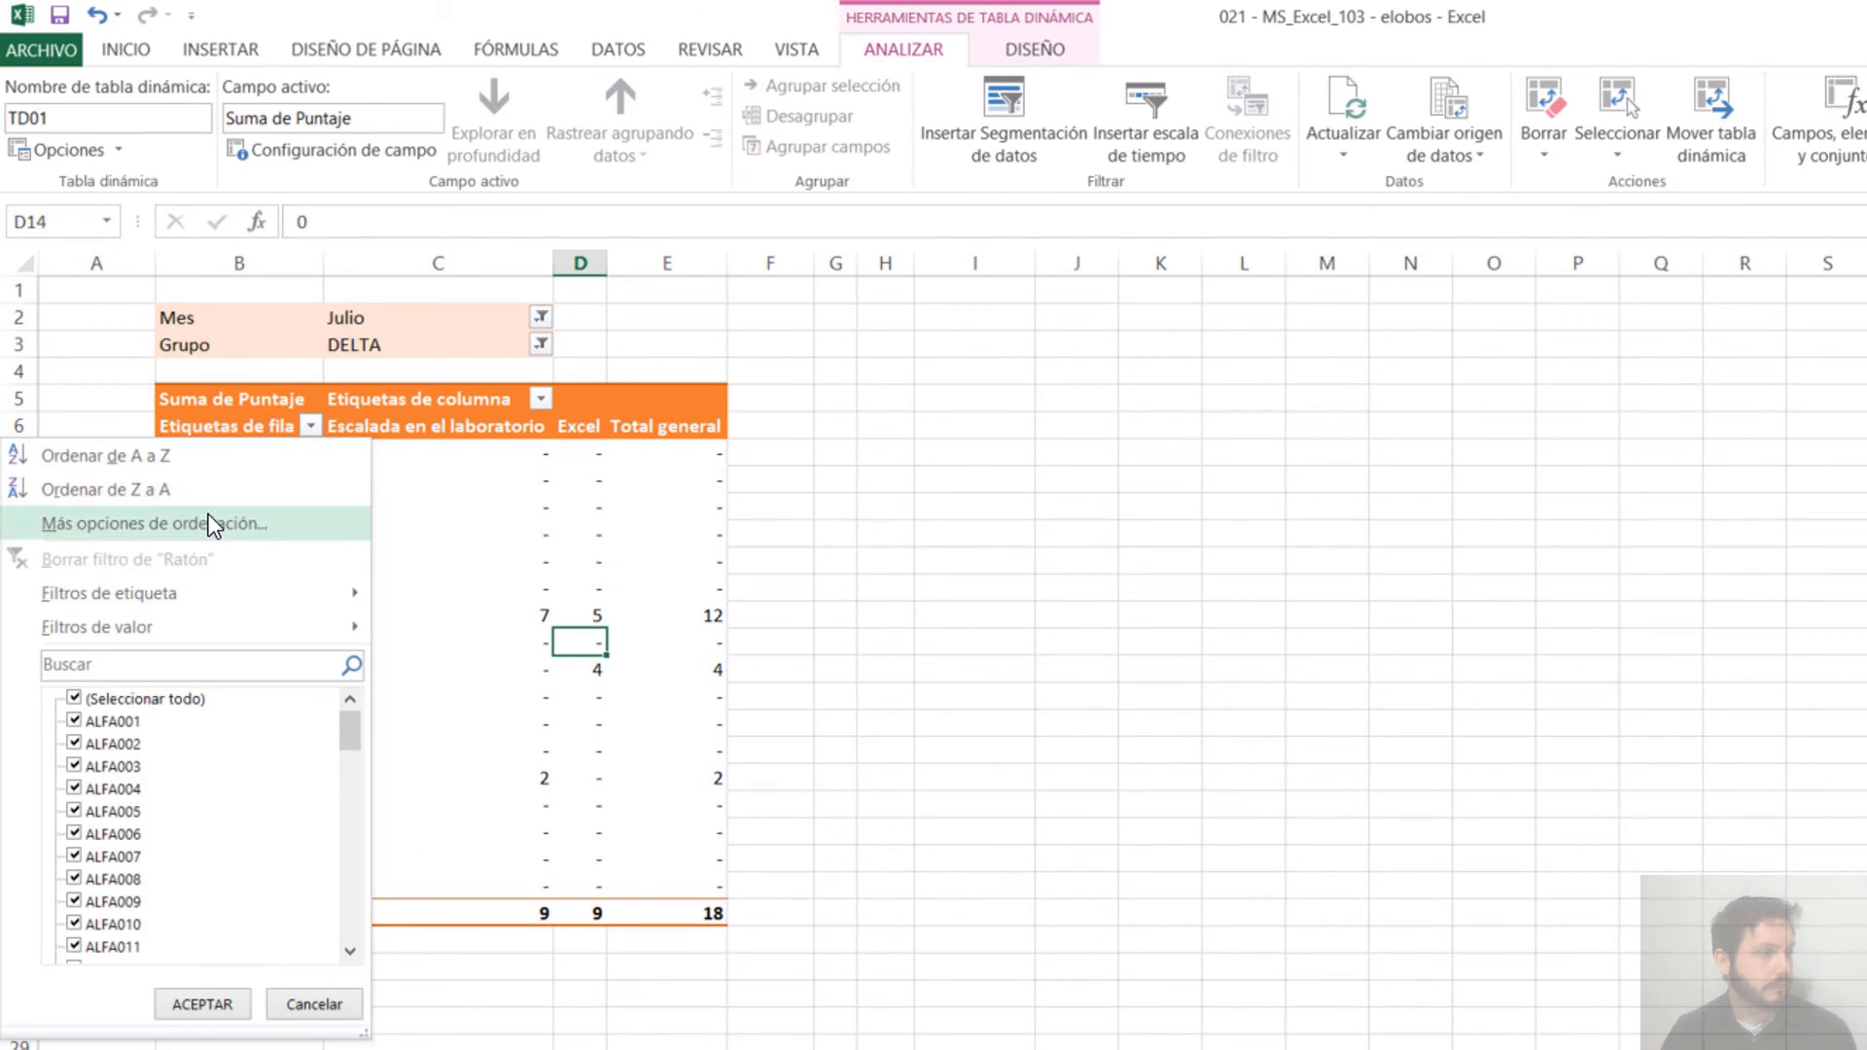
pyautogui.click(284, 522)
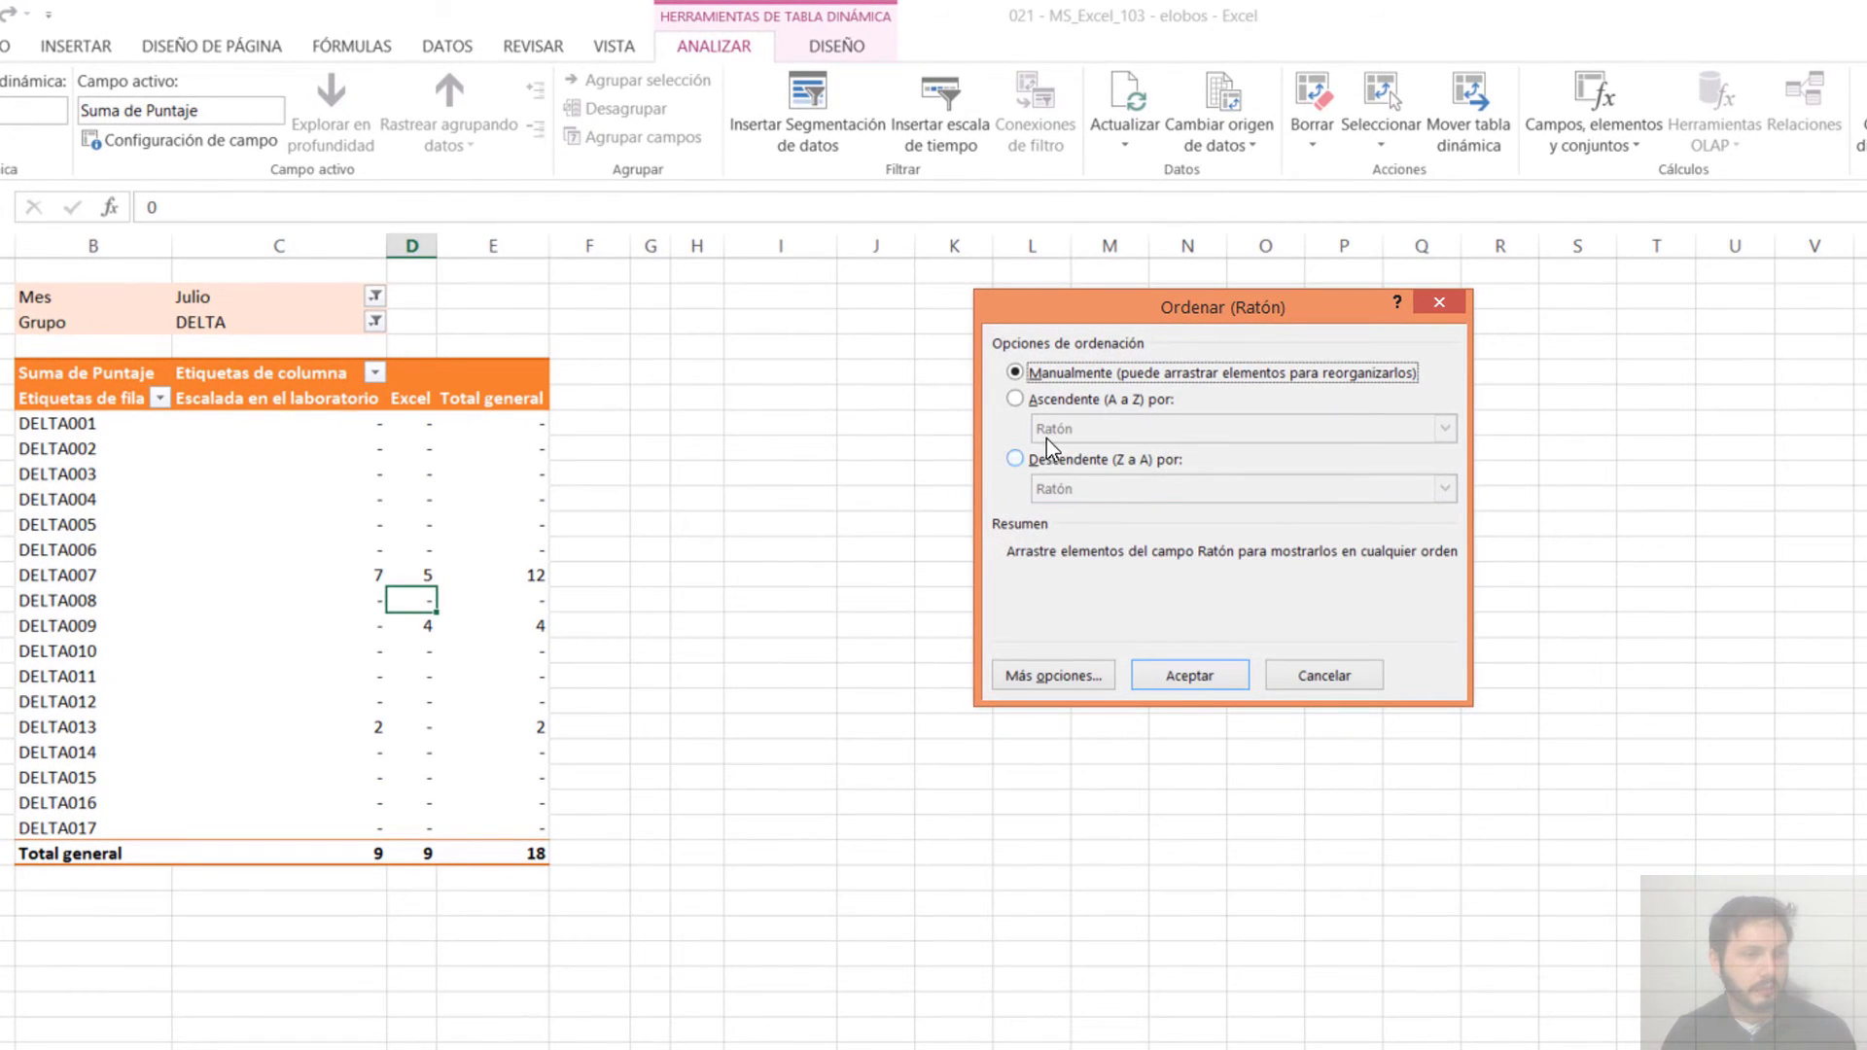
pyautogui.click(1086, 468)
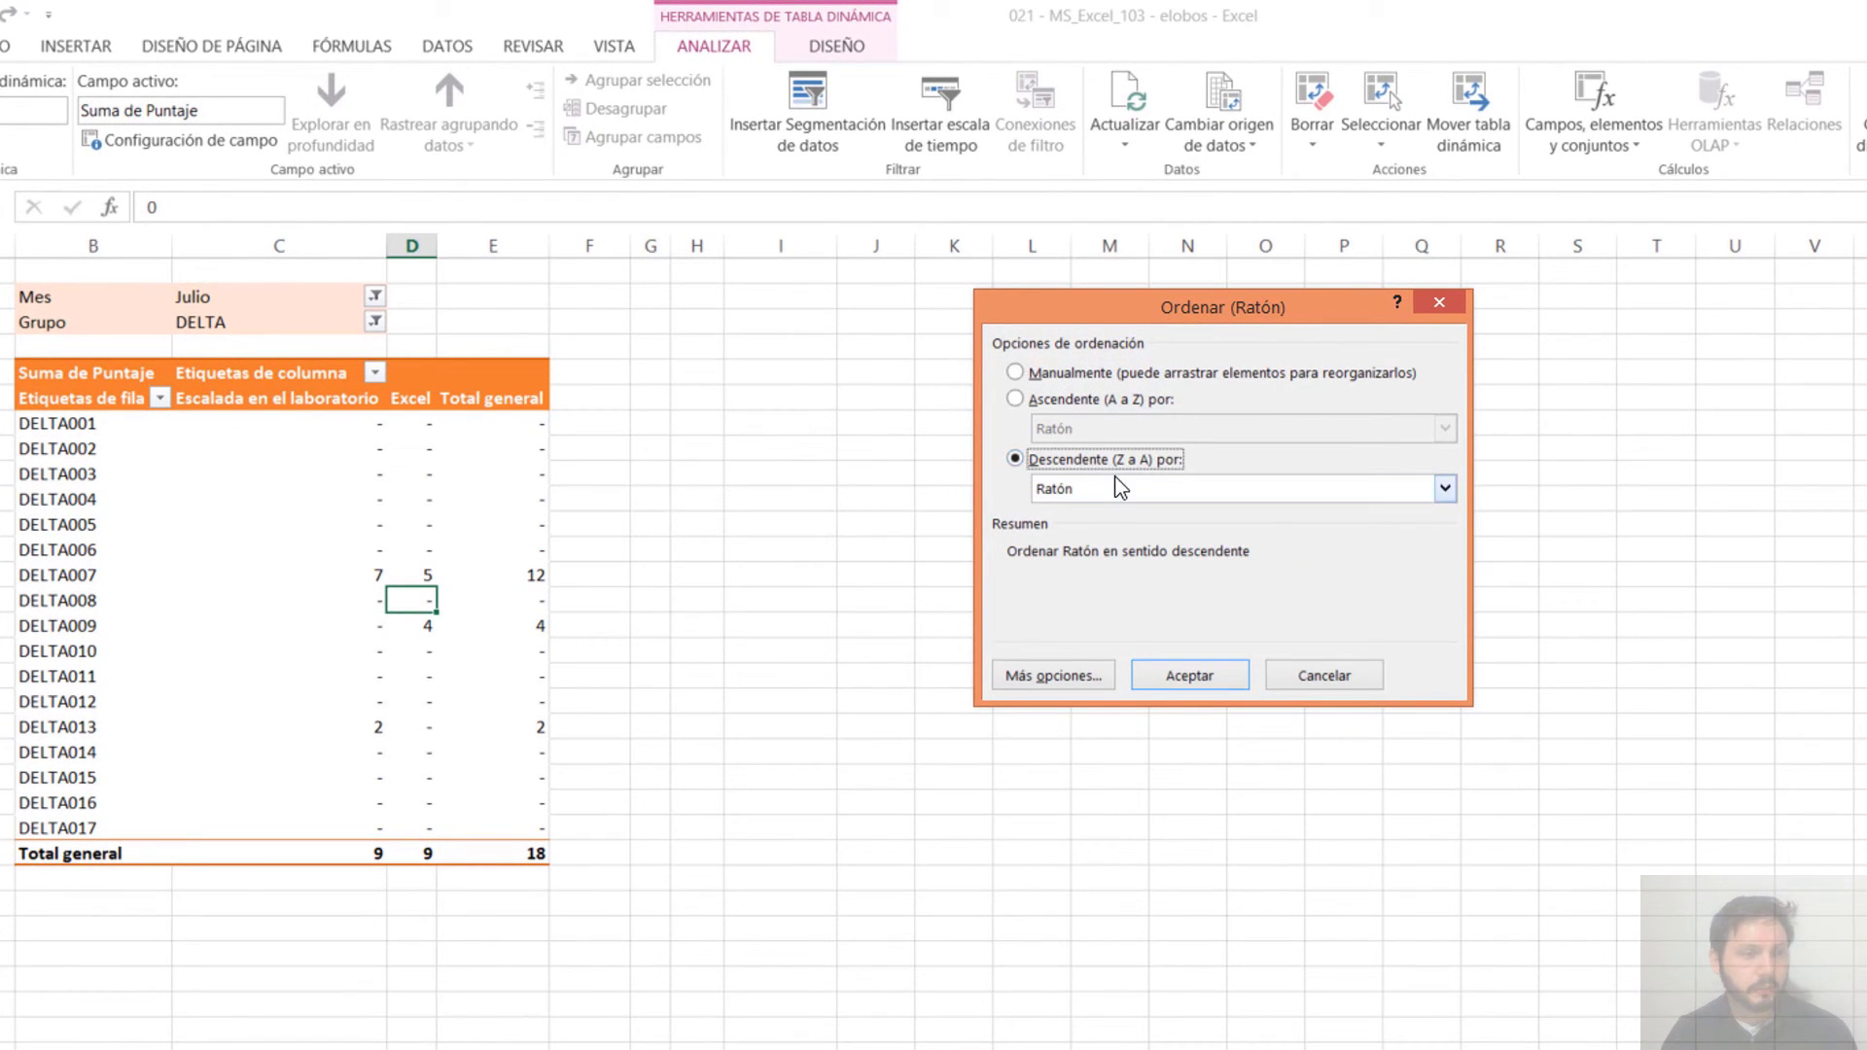
pyautogui.click(1105, 488)
pyautogui.click(1112, 529)
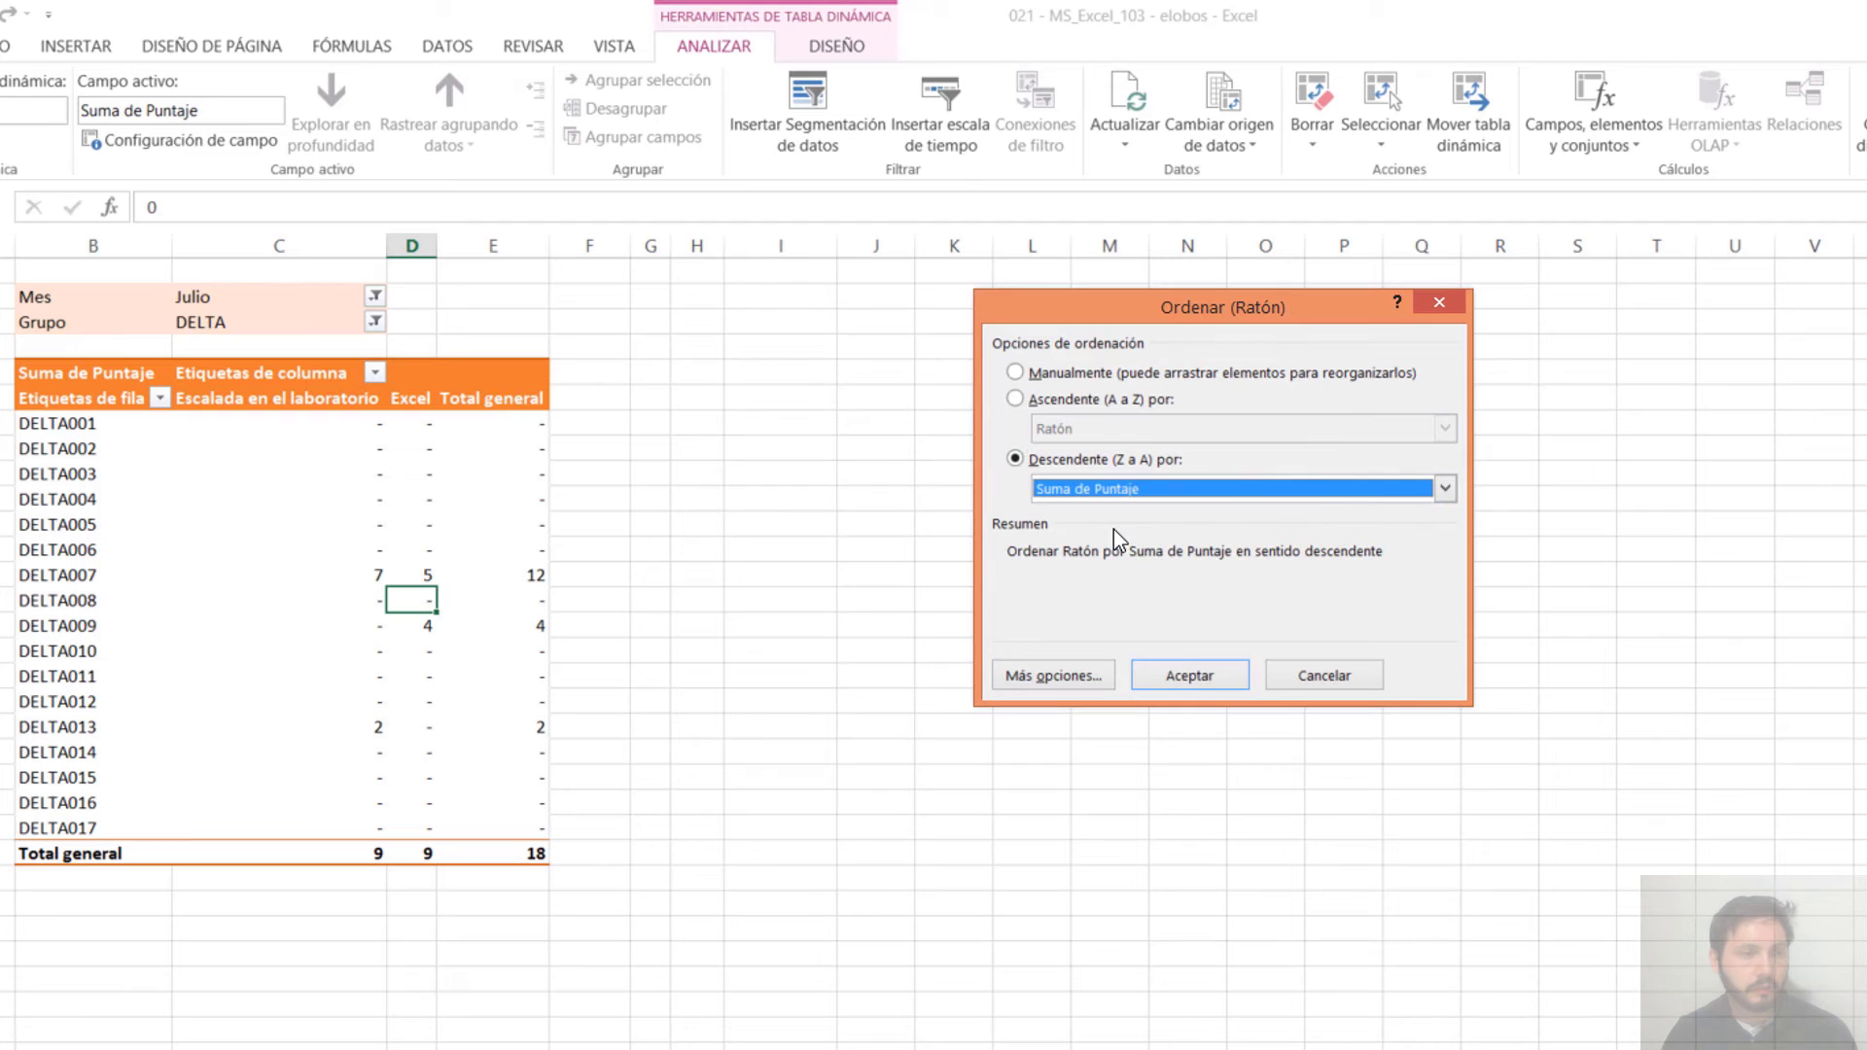
pyautogui.click(1203, 675)
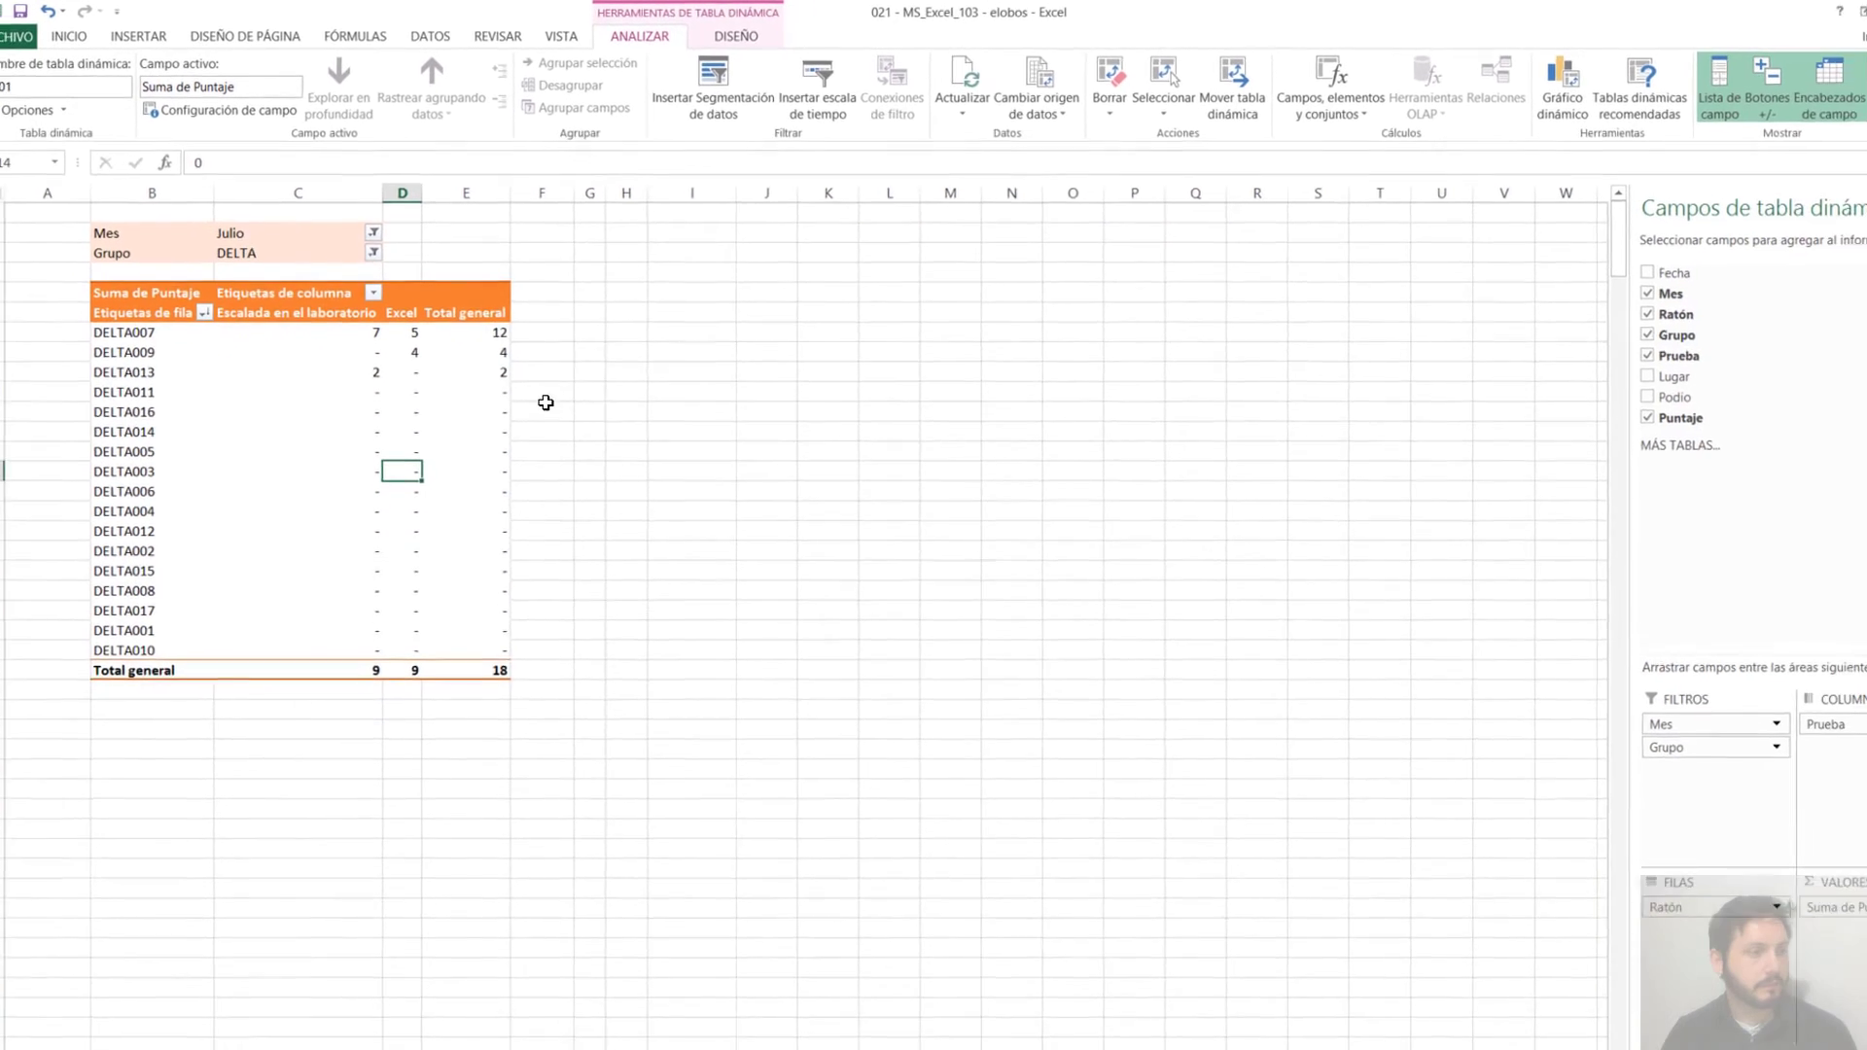
# Check the descending order of the Total general column and compare the headers and field areas with the elobos sol model
pyautogui.moveTo(475, 292); pyautogui.dragTo(479, 443)
pyautogui.click(479, 443)
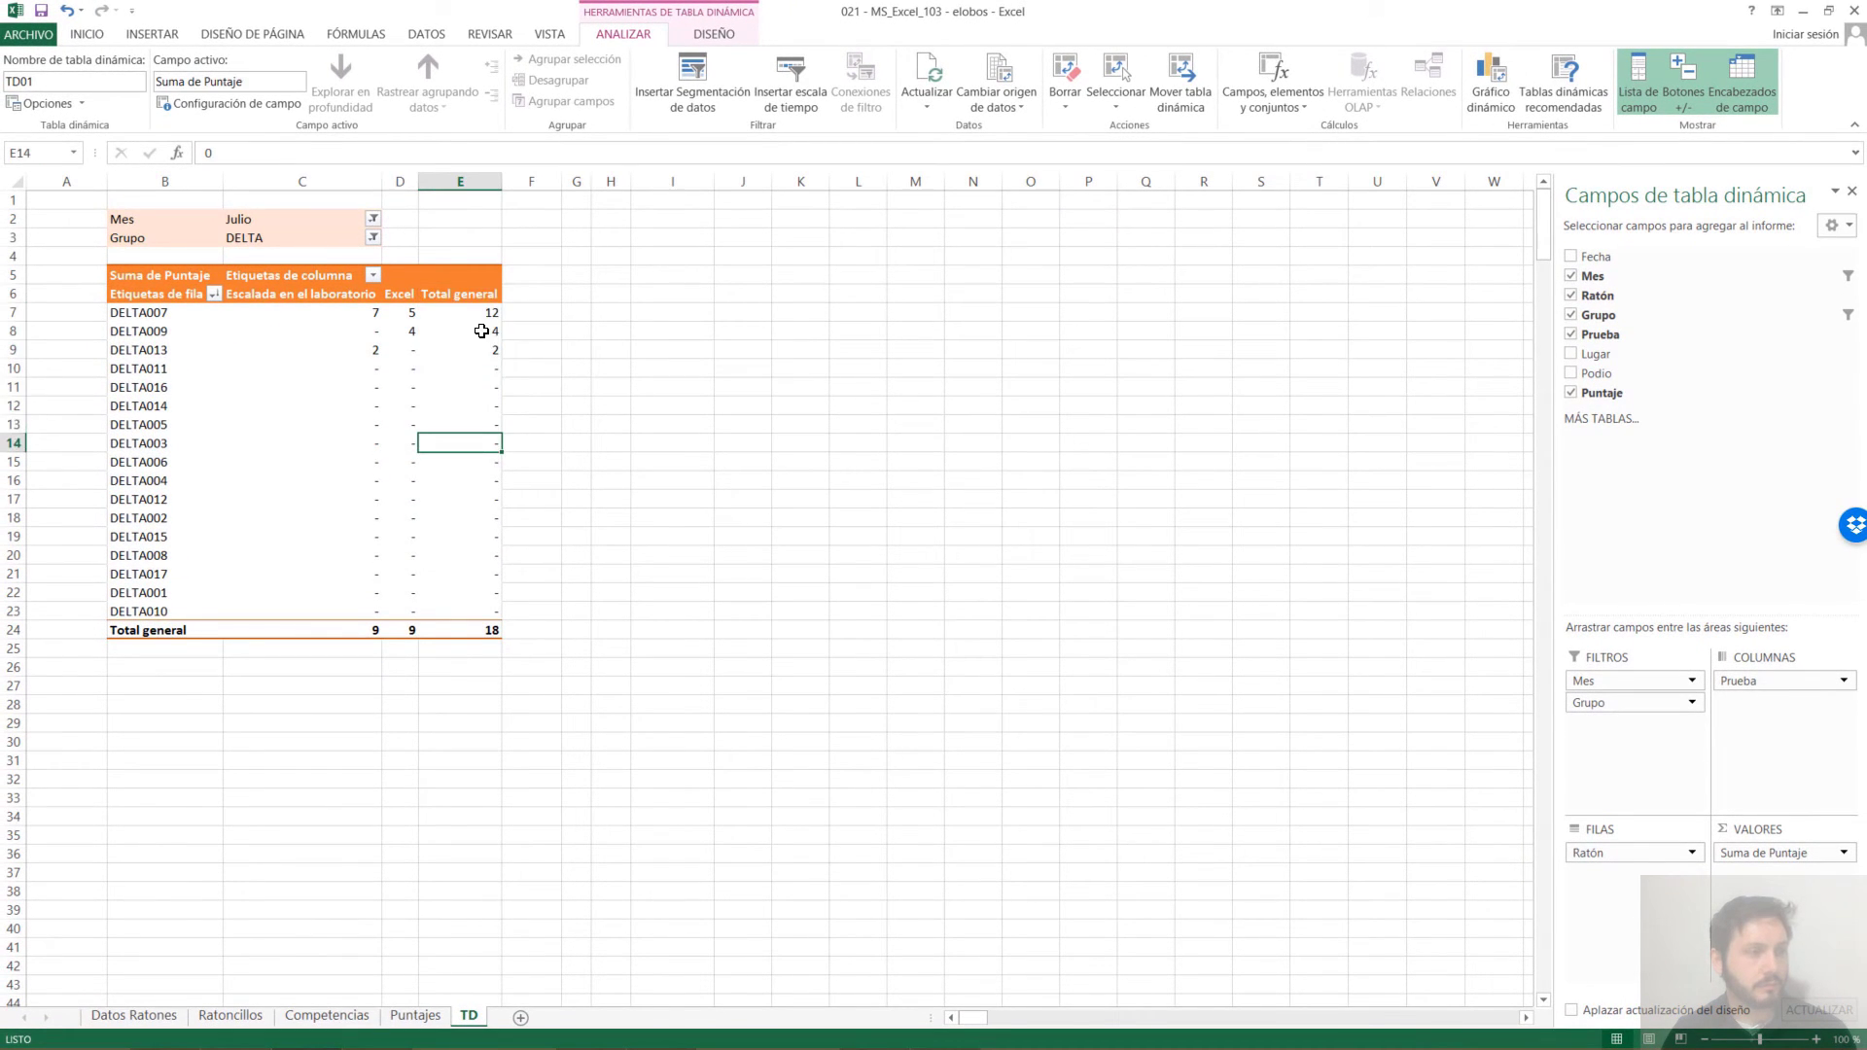
pyautogui.moveTo(480, 315); pyautogui.dragTo(498, 471)
pyautogui.click(483, 354)
pyautogui.click(466, 589)
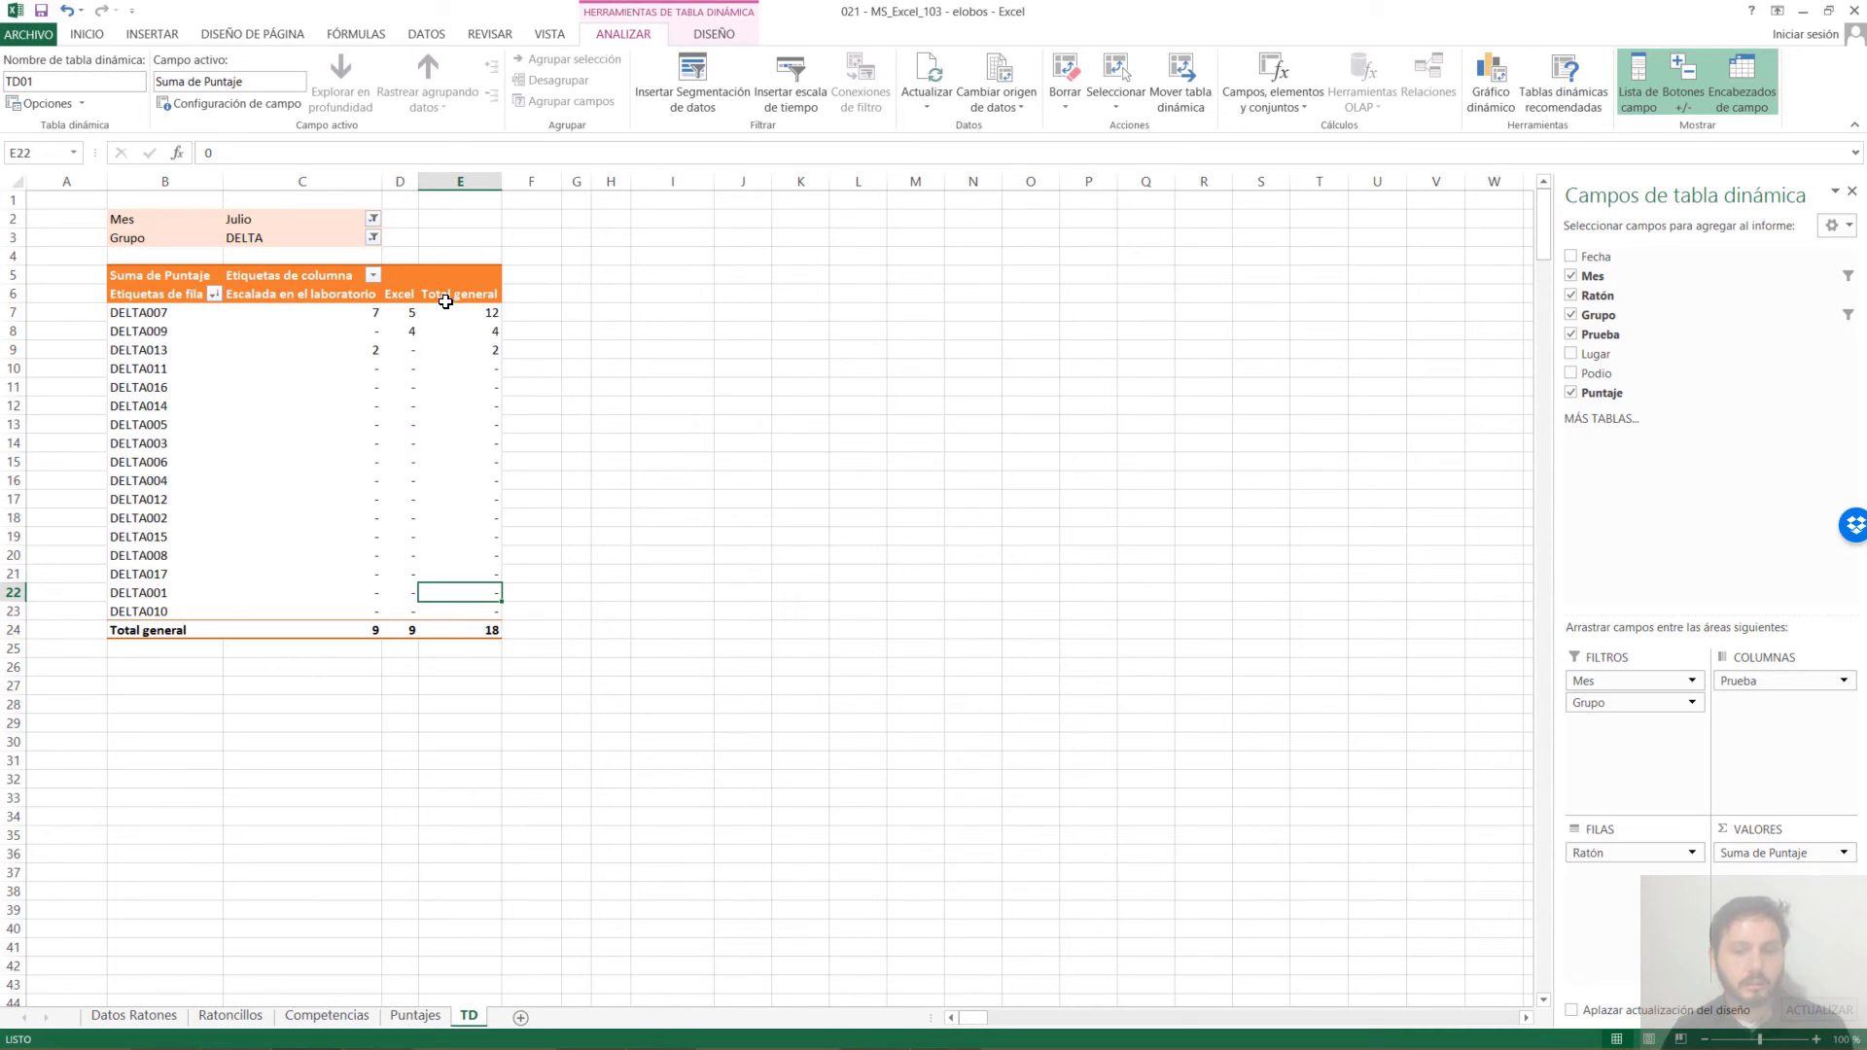
pyautogui.hotkey('alt', 'Tab')
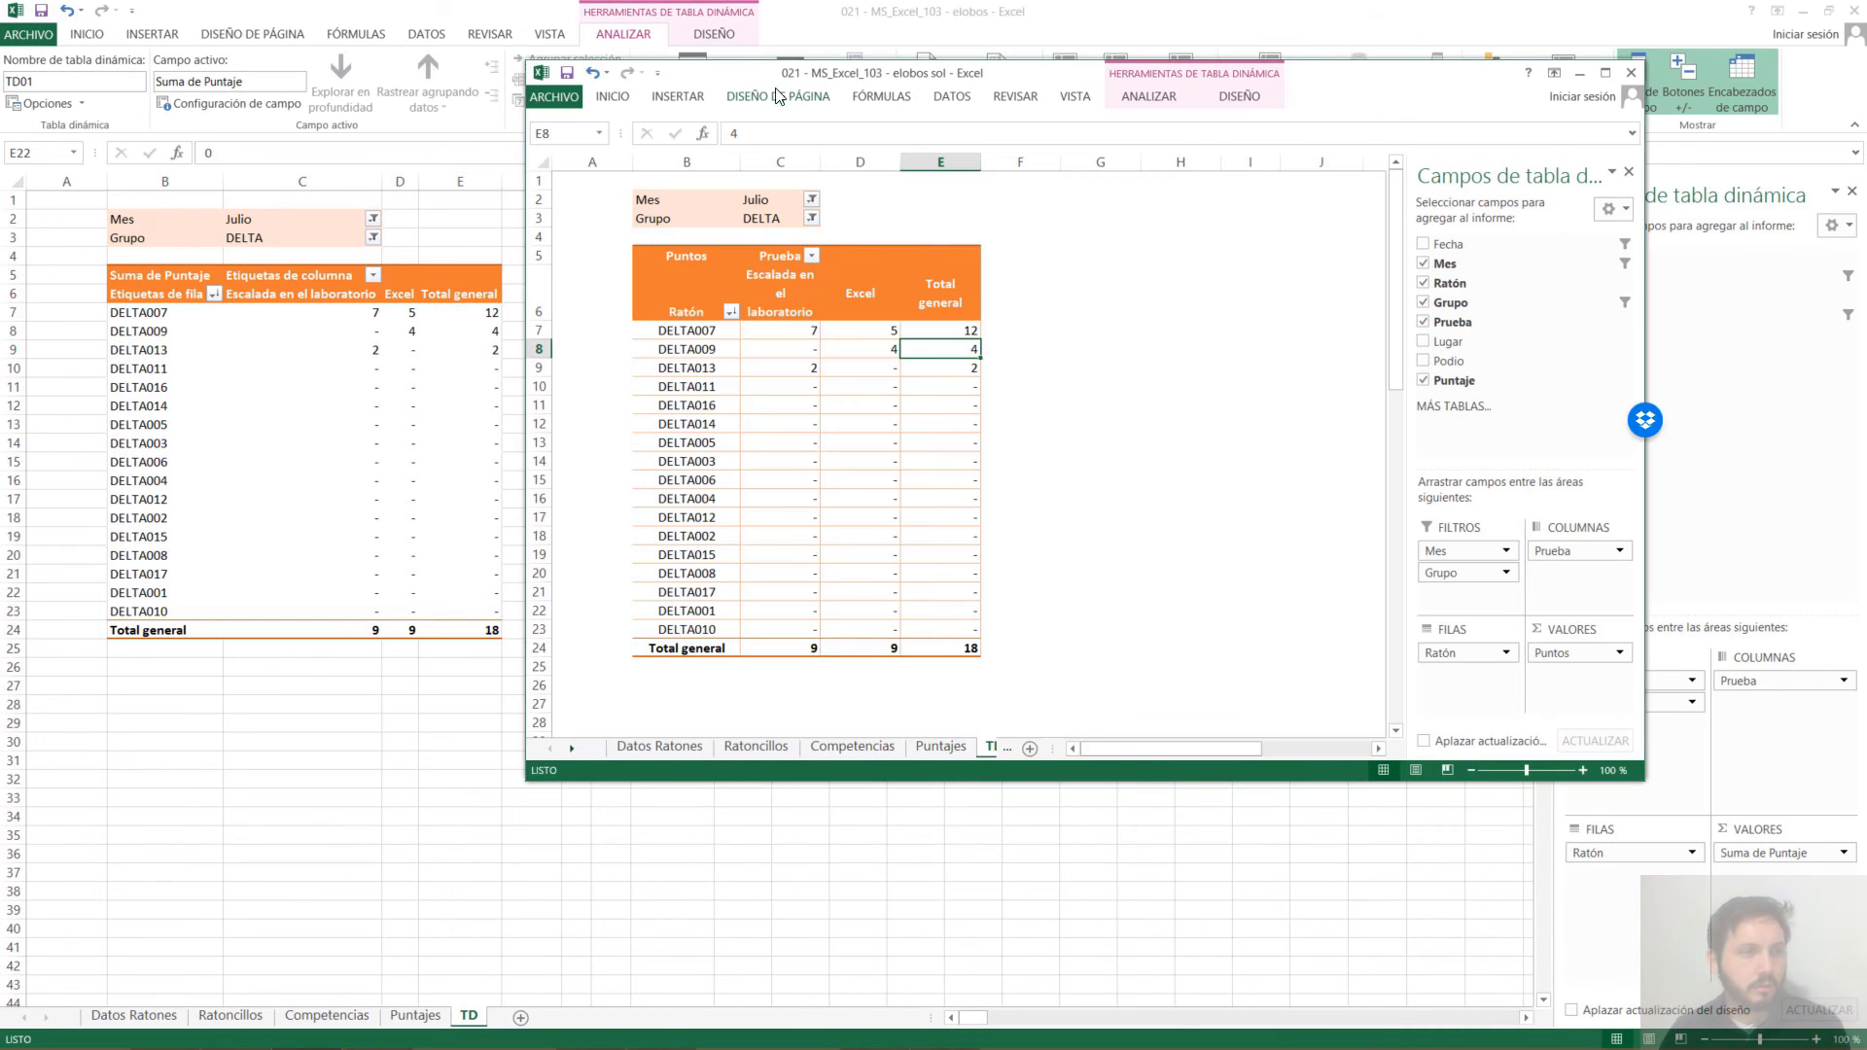
pyautogui.moveTo(720, 86); pyautogui.dragTo(745, 88)
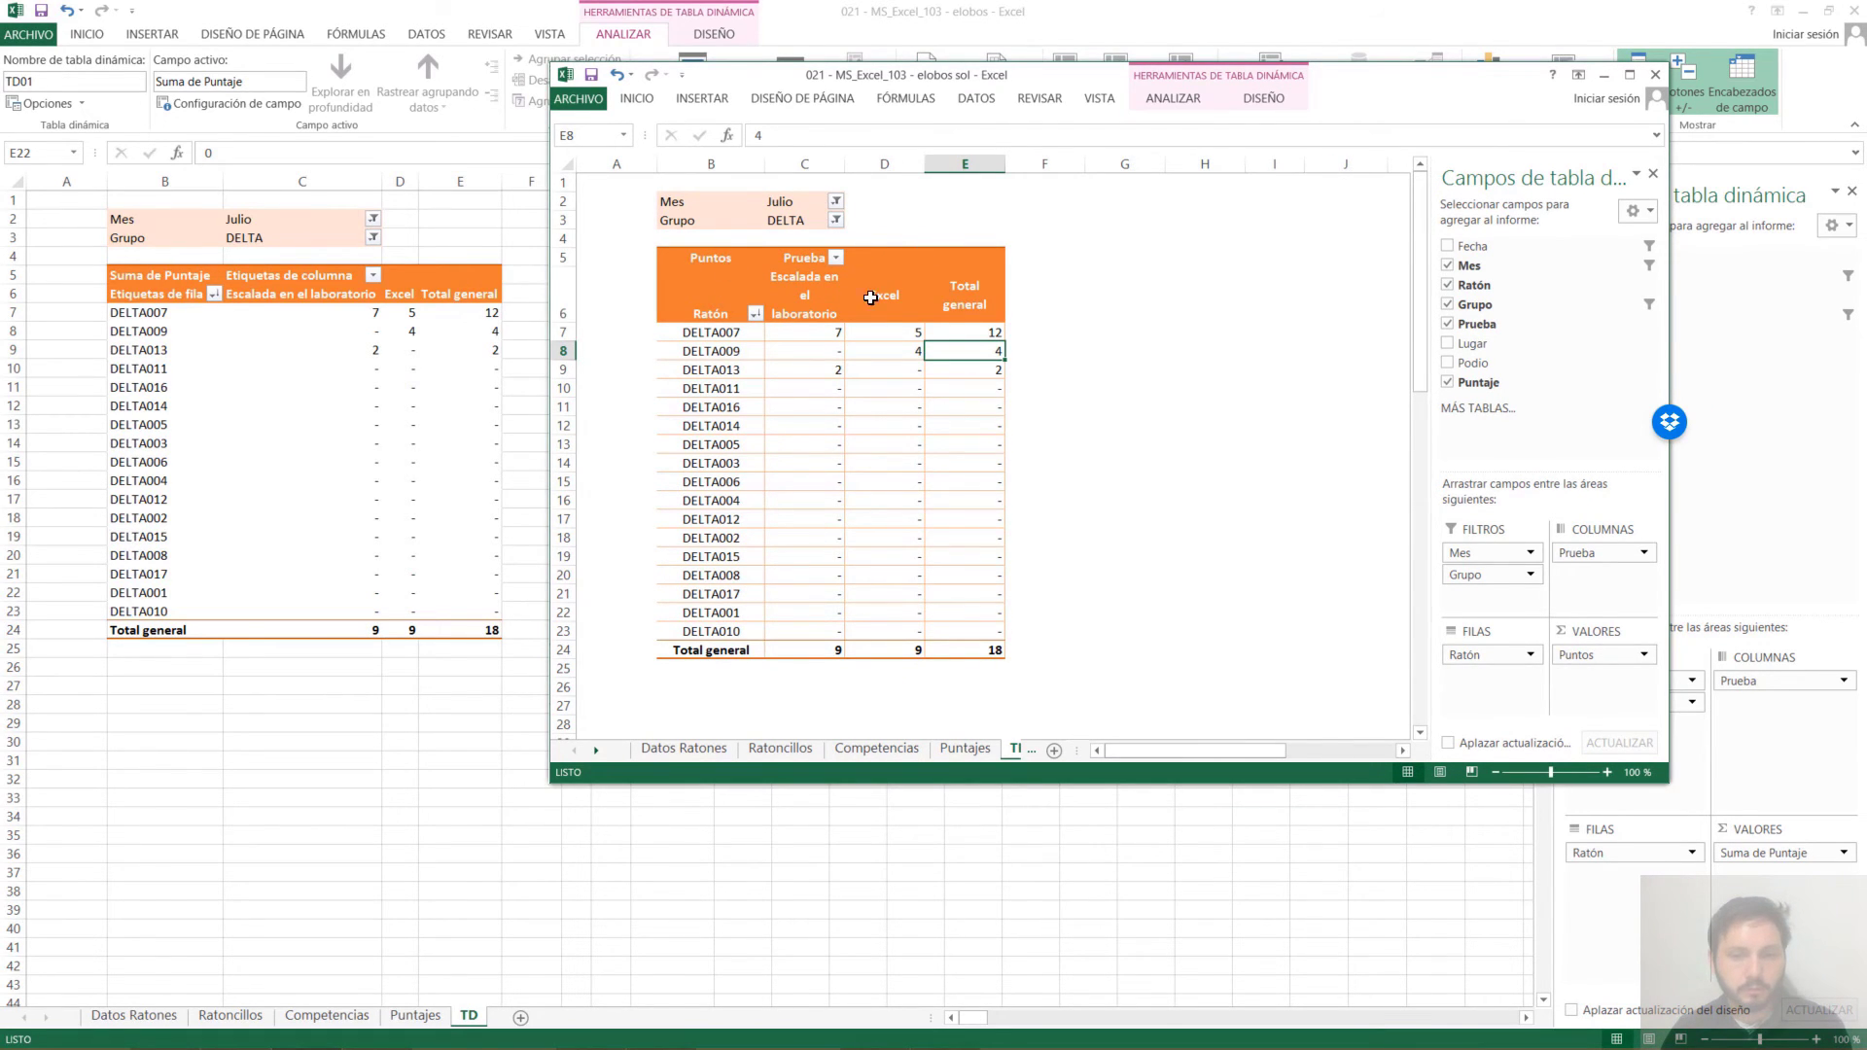
pyautogui.moveTo(1419, 78); pyautogui.dragTo(1264, 324)
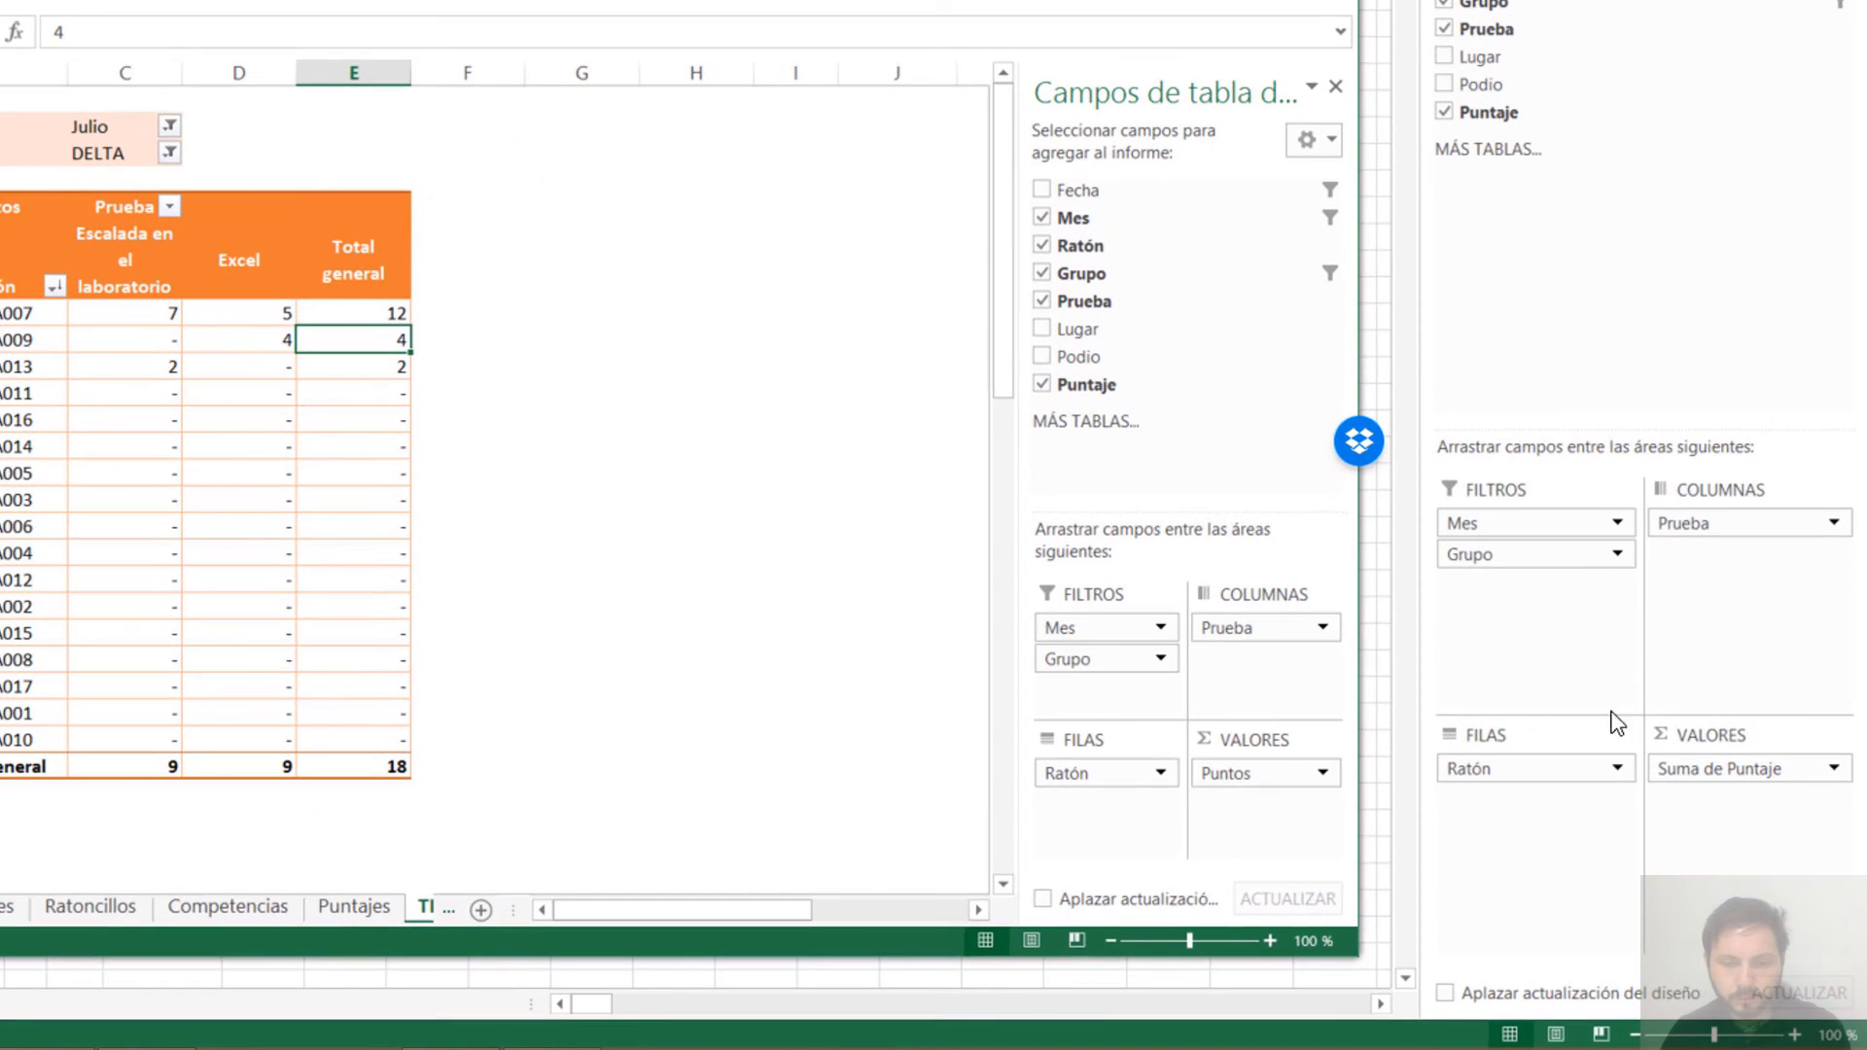
# Return to the elobos workbook and open the value field settings for Suma de Puntaje
pyautogui.click(1442, 292)
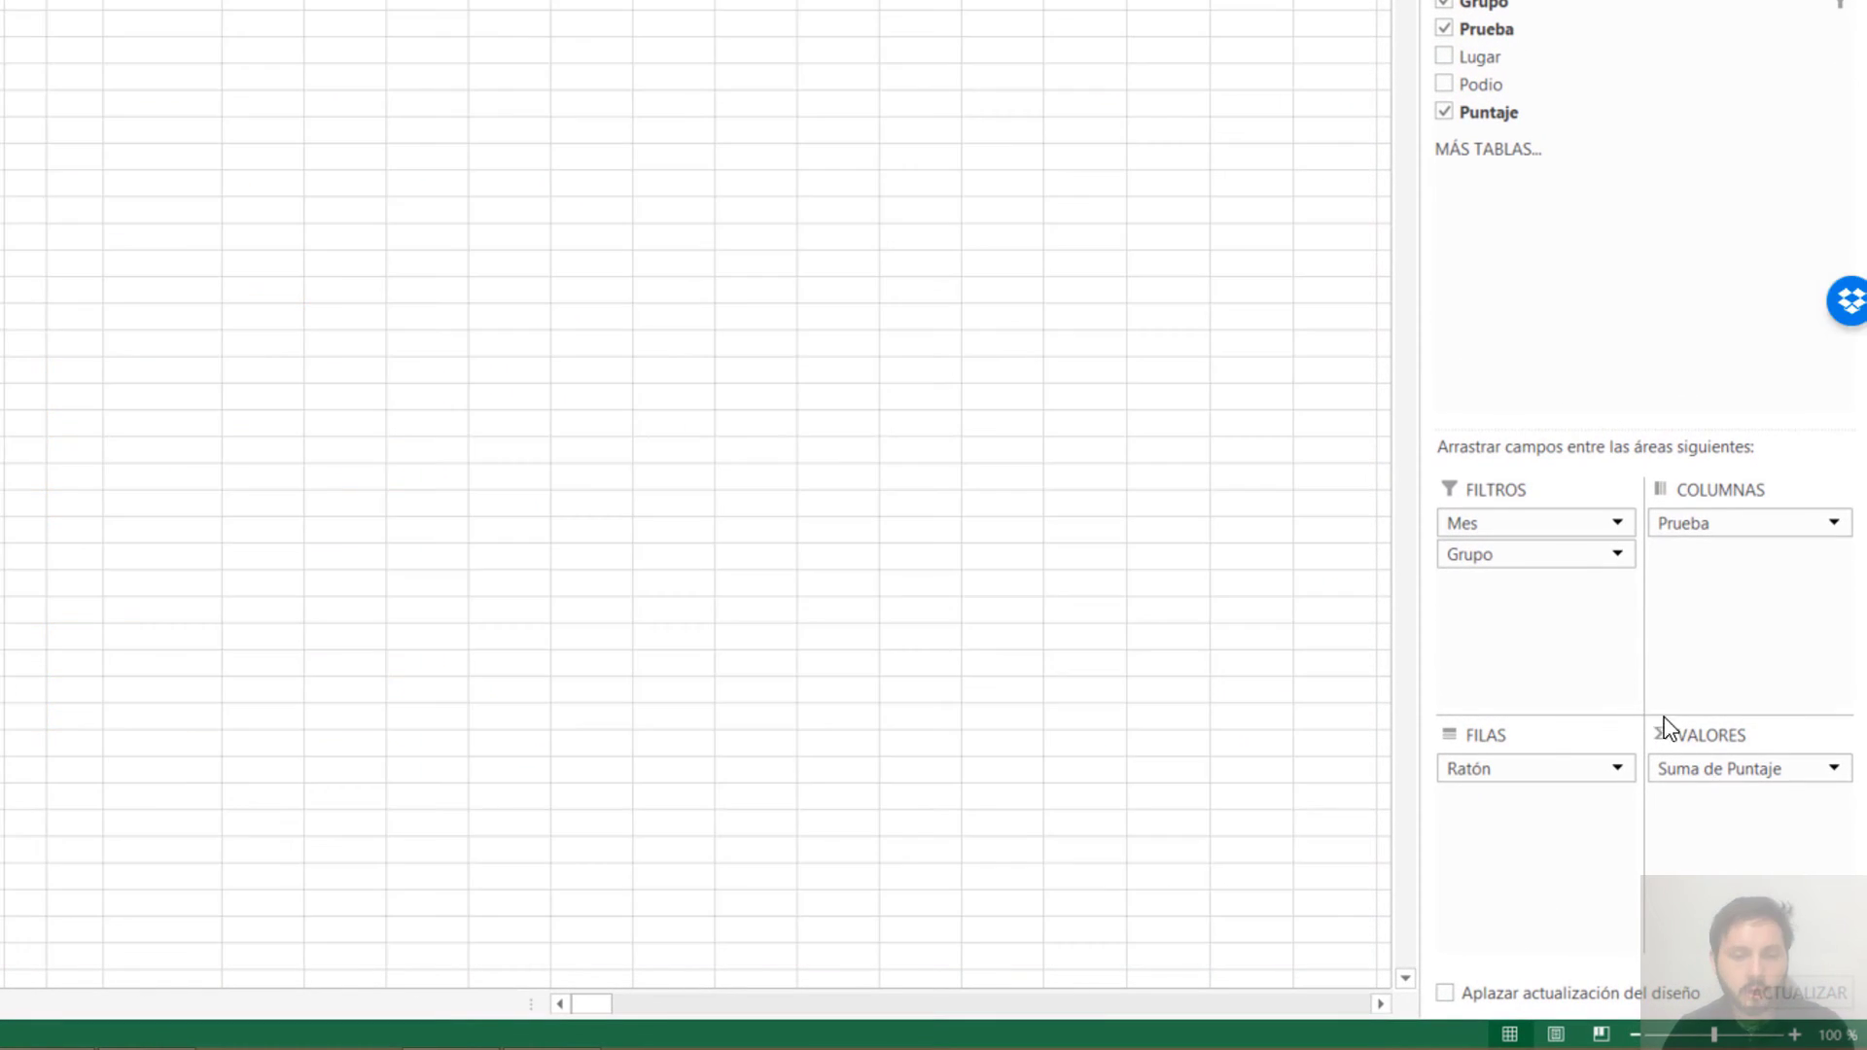
pyautogui.click(1733, 770)
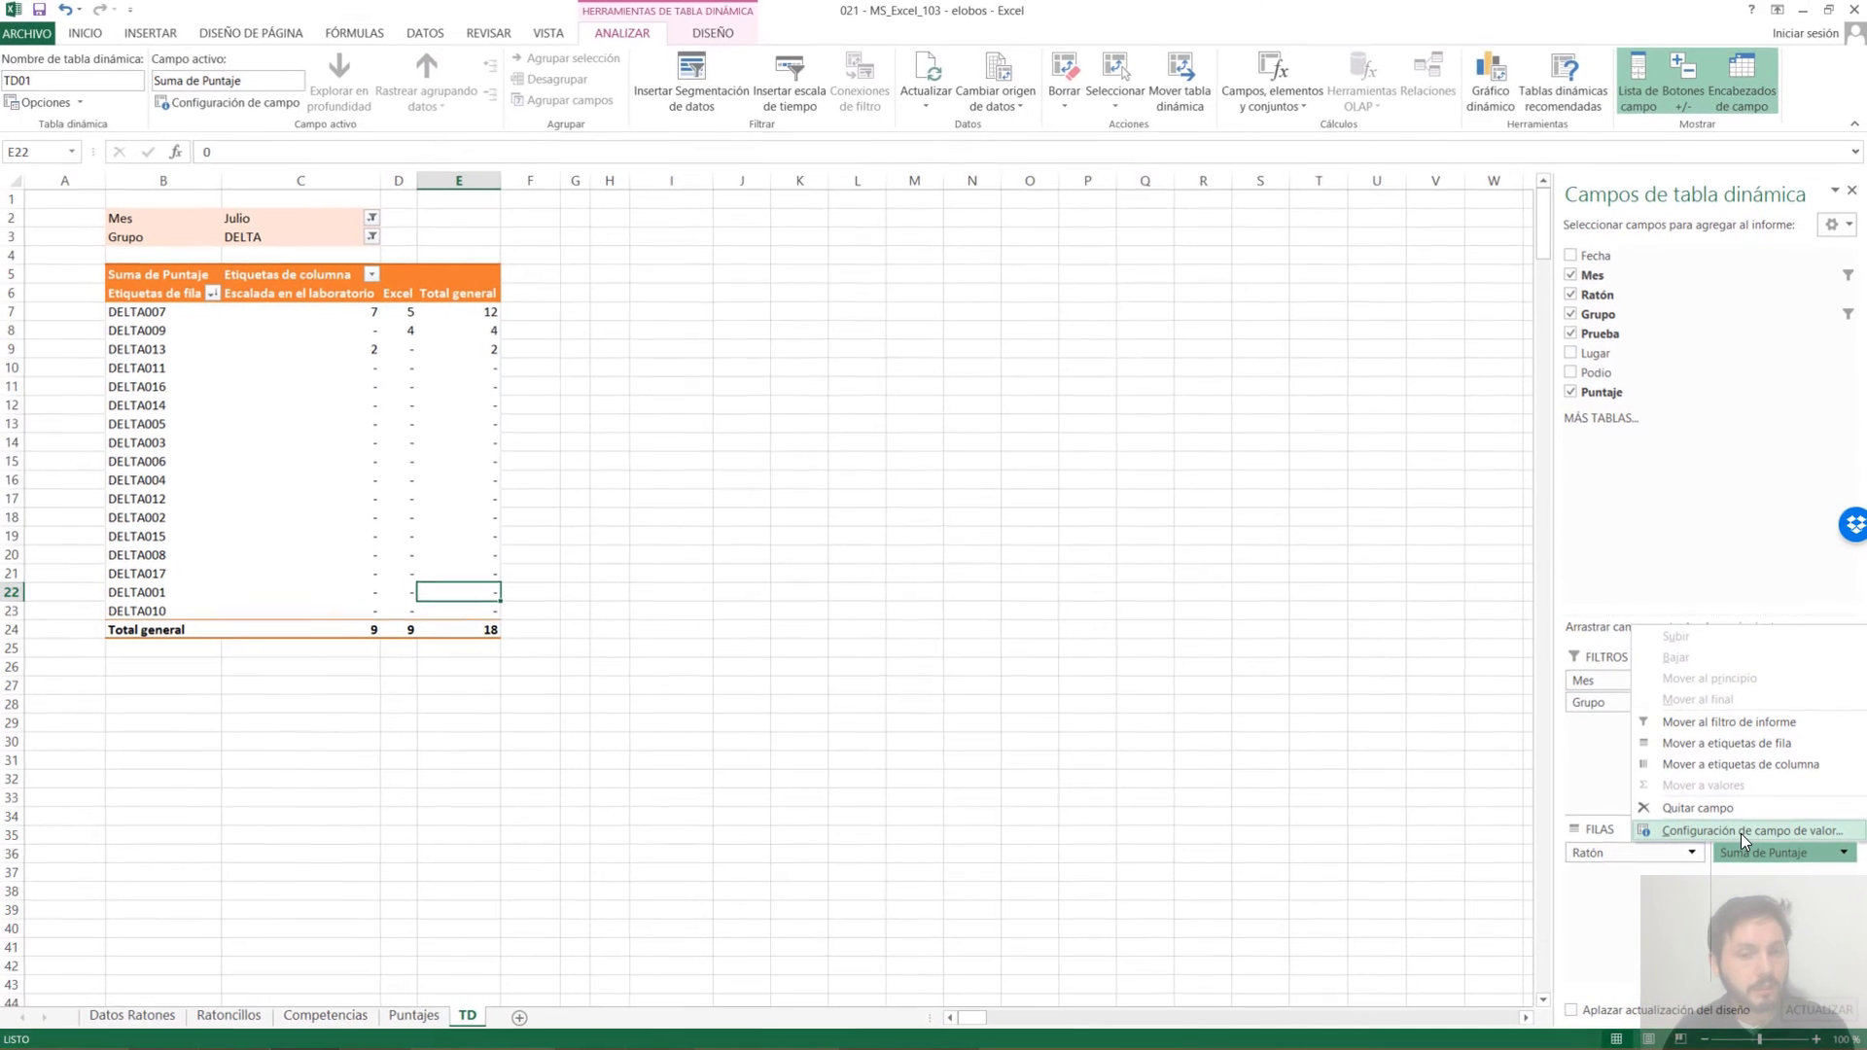
pyautogui.click(1740, 832)
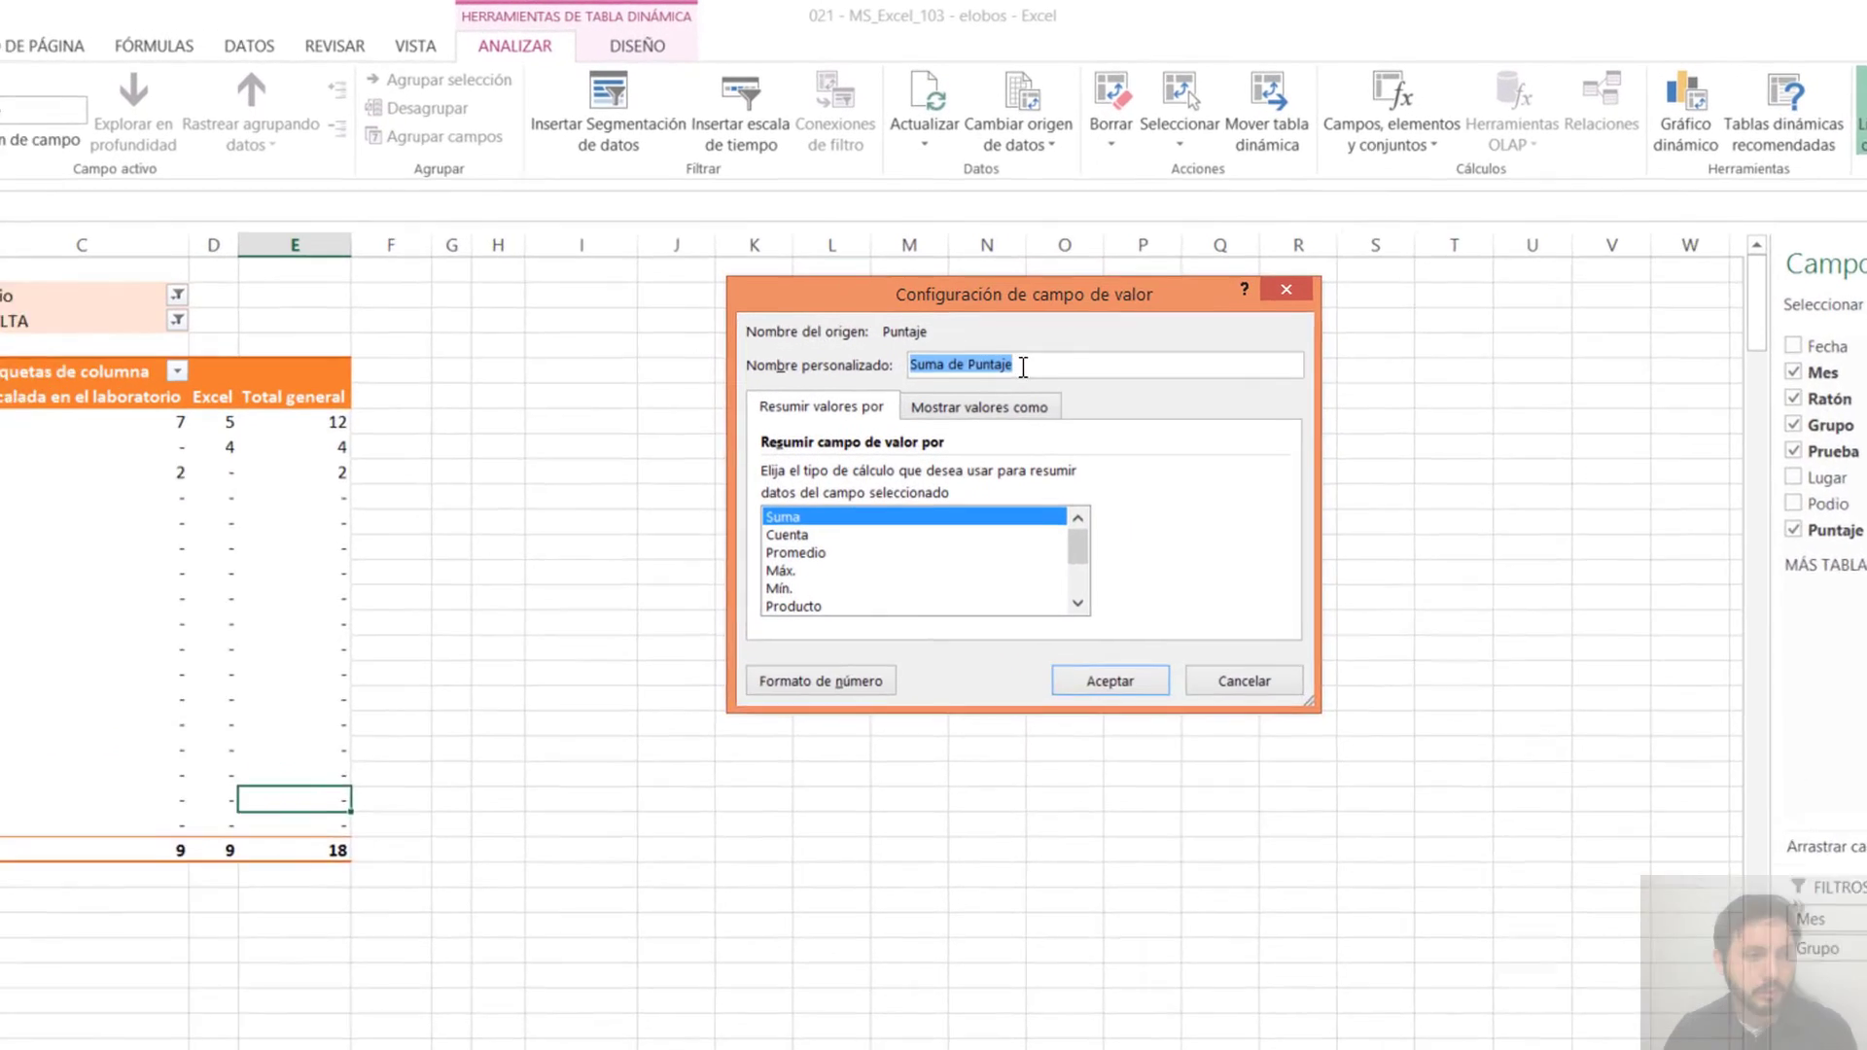
# Try to set the value field's custom name to Puntaje and dismiss the resulting alert
pyautogui.click(1022, 269)
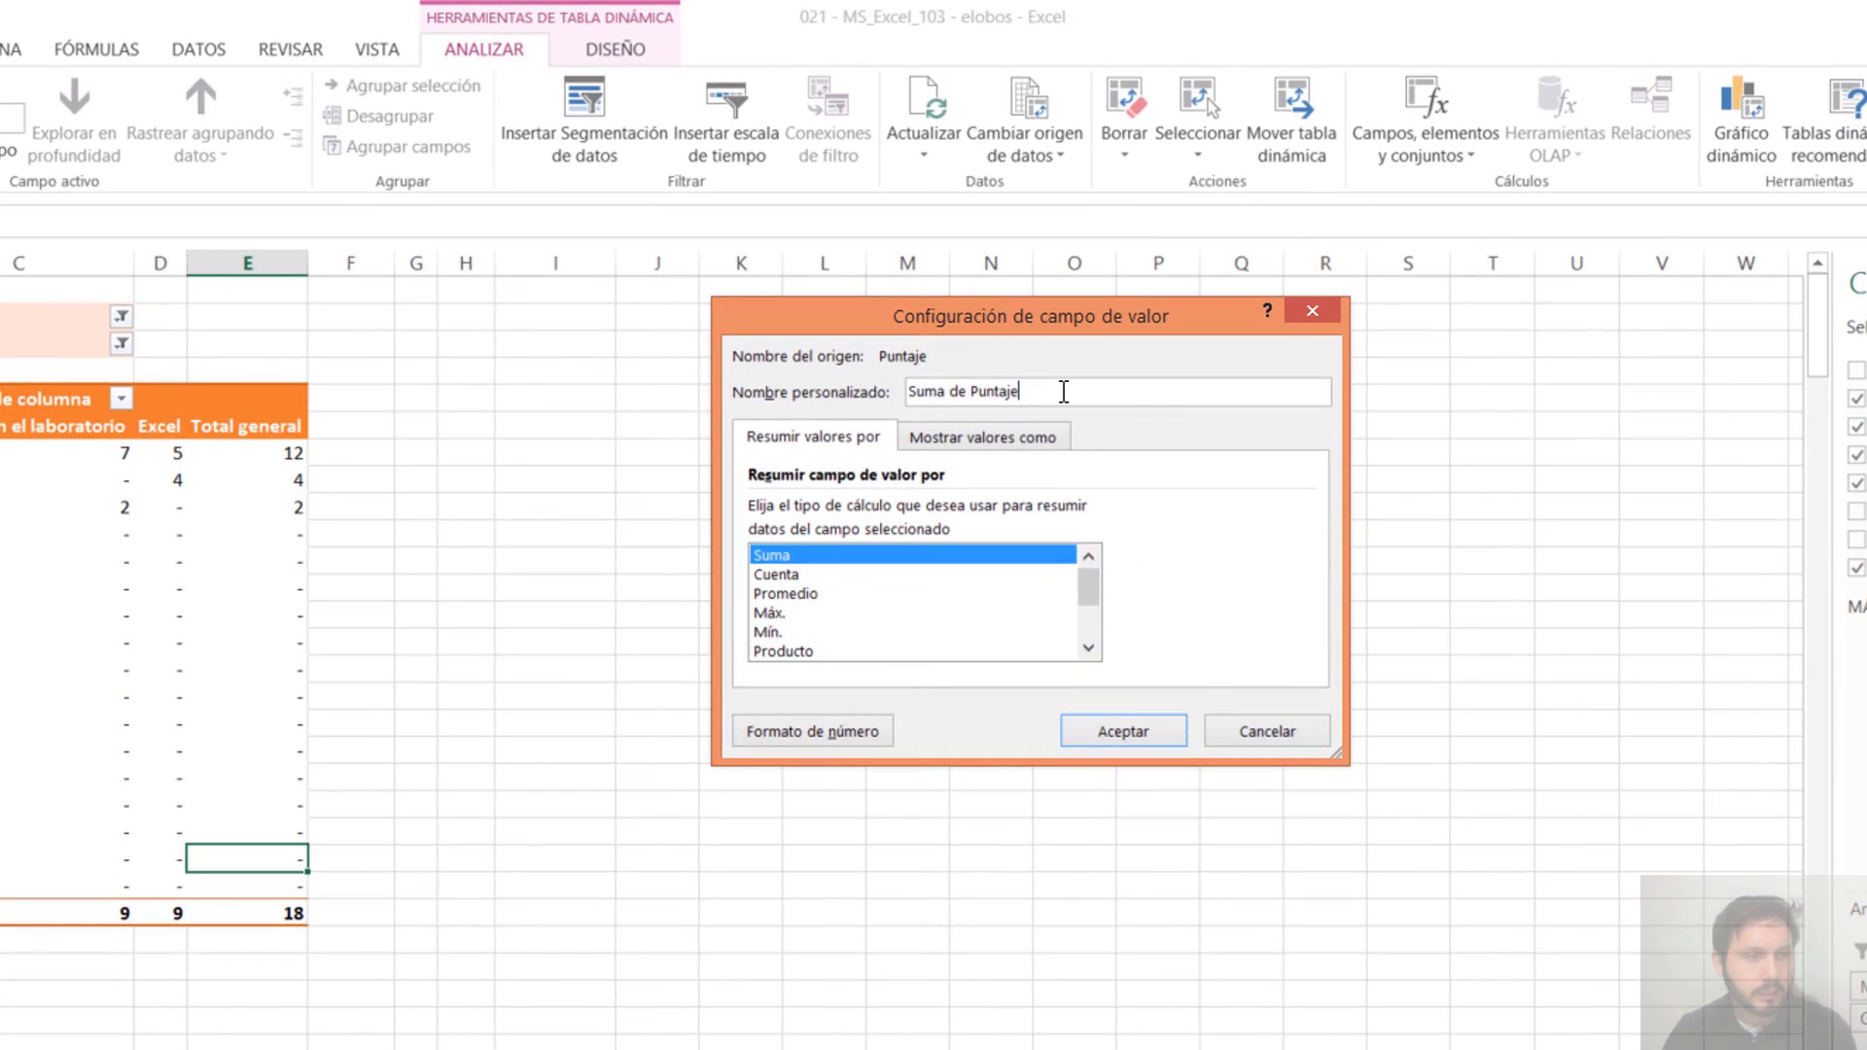
pyautogui.moveTo(1063, 391); pyautogui.dragTo(768, 391)
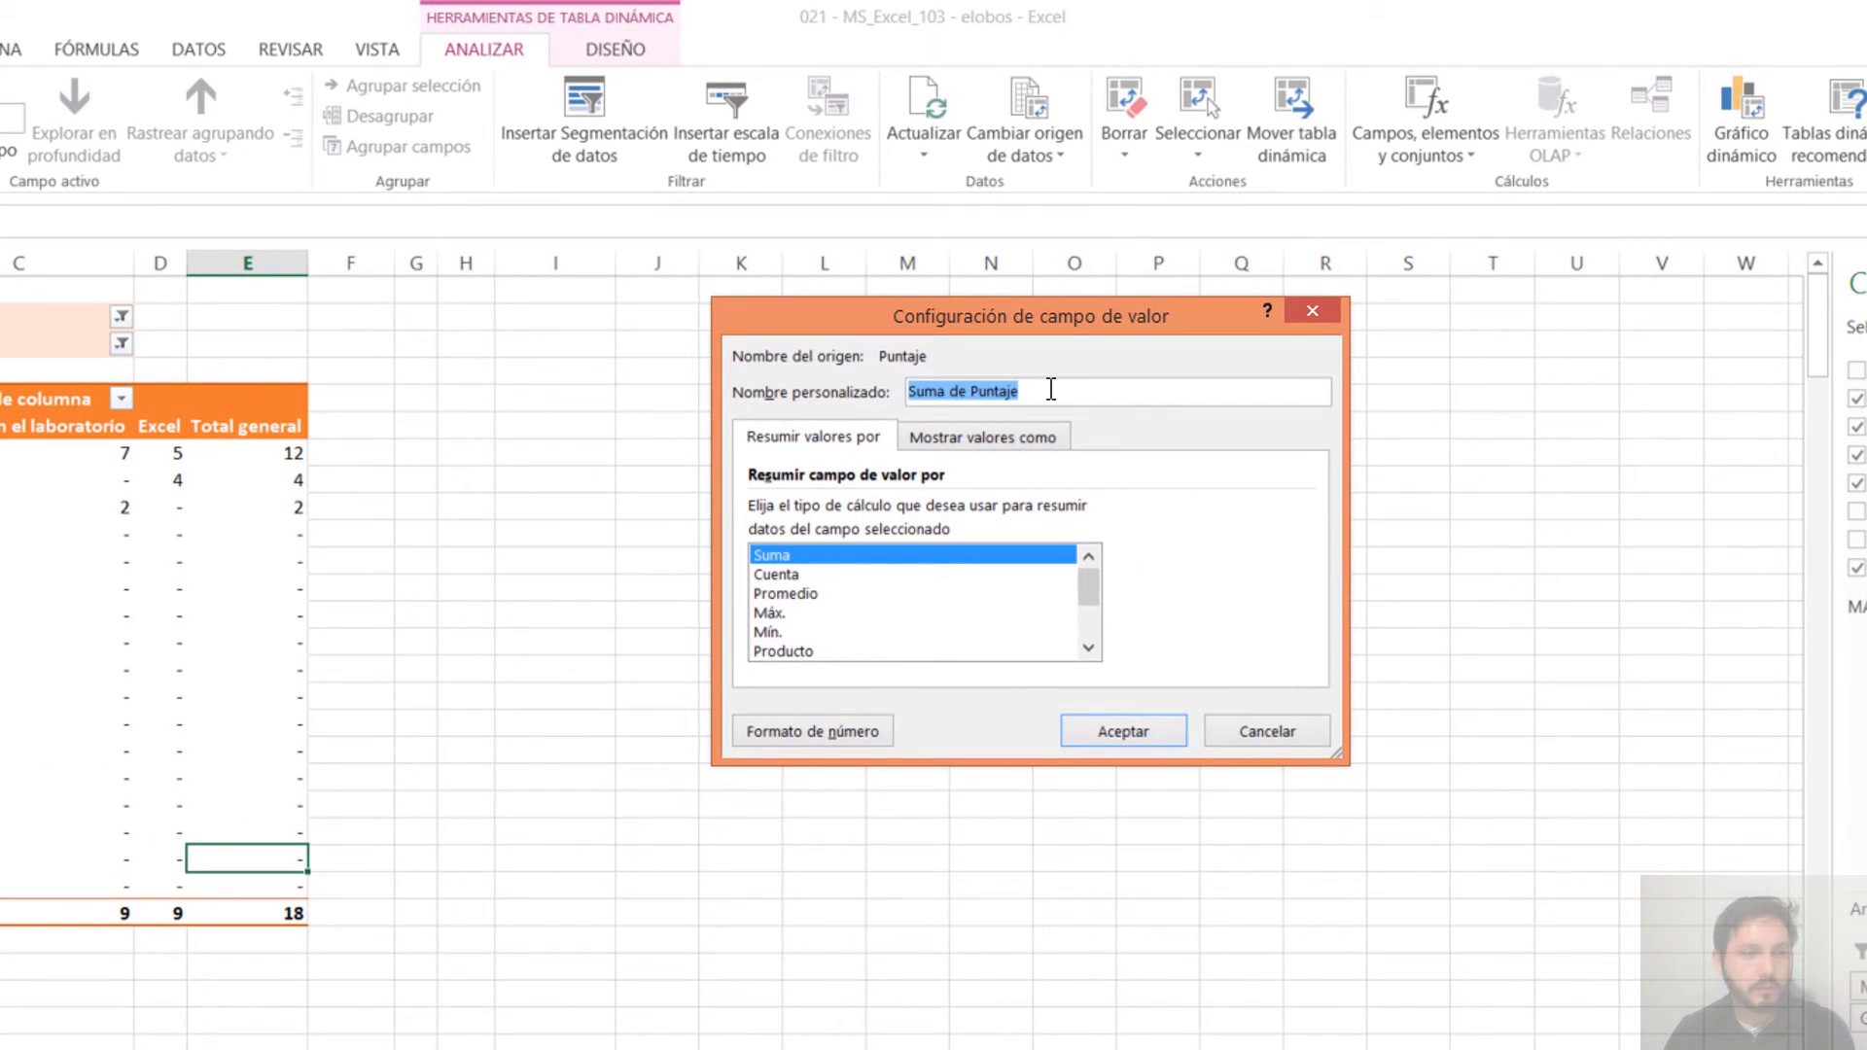
pyautogui.write('P')
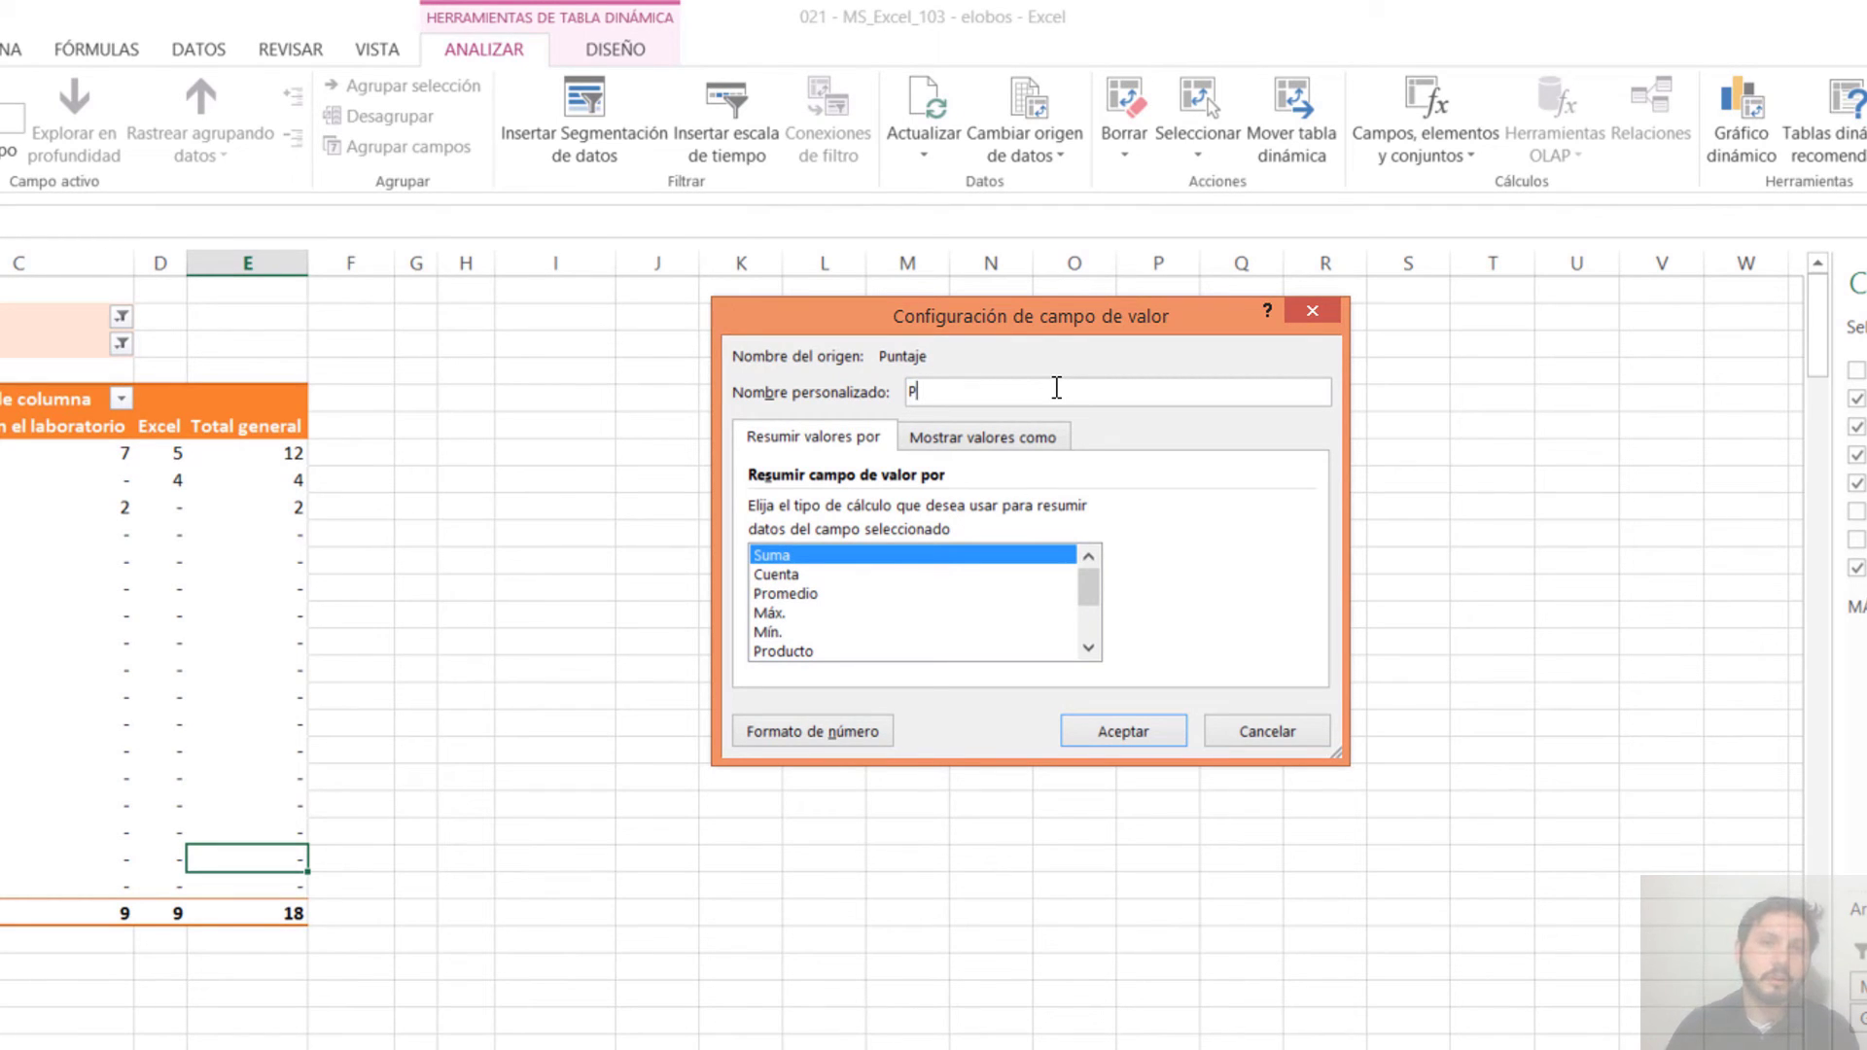
pyautogui.write('u')
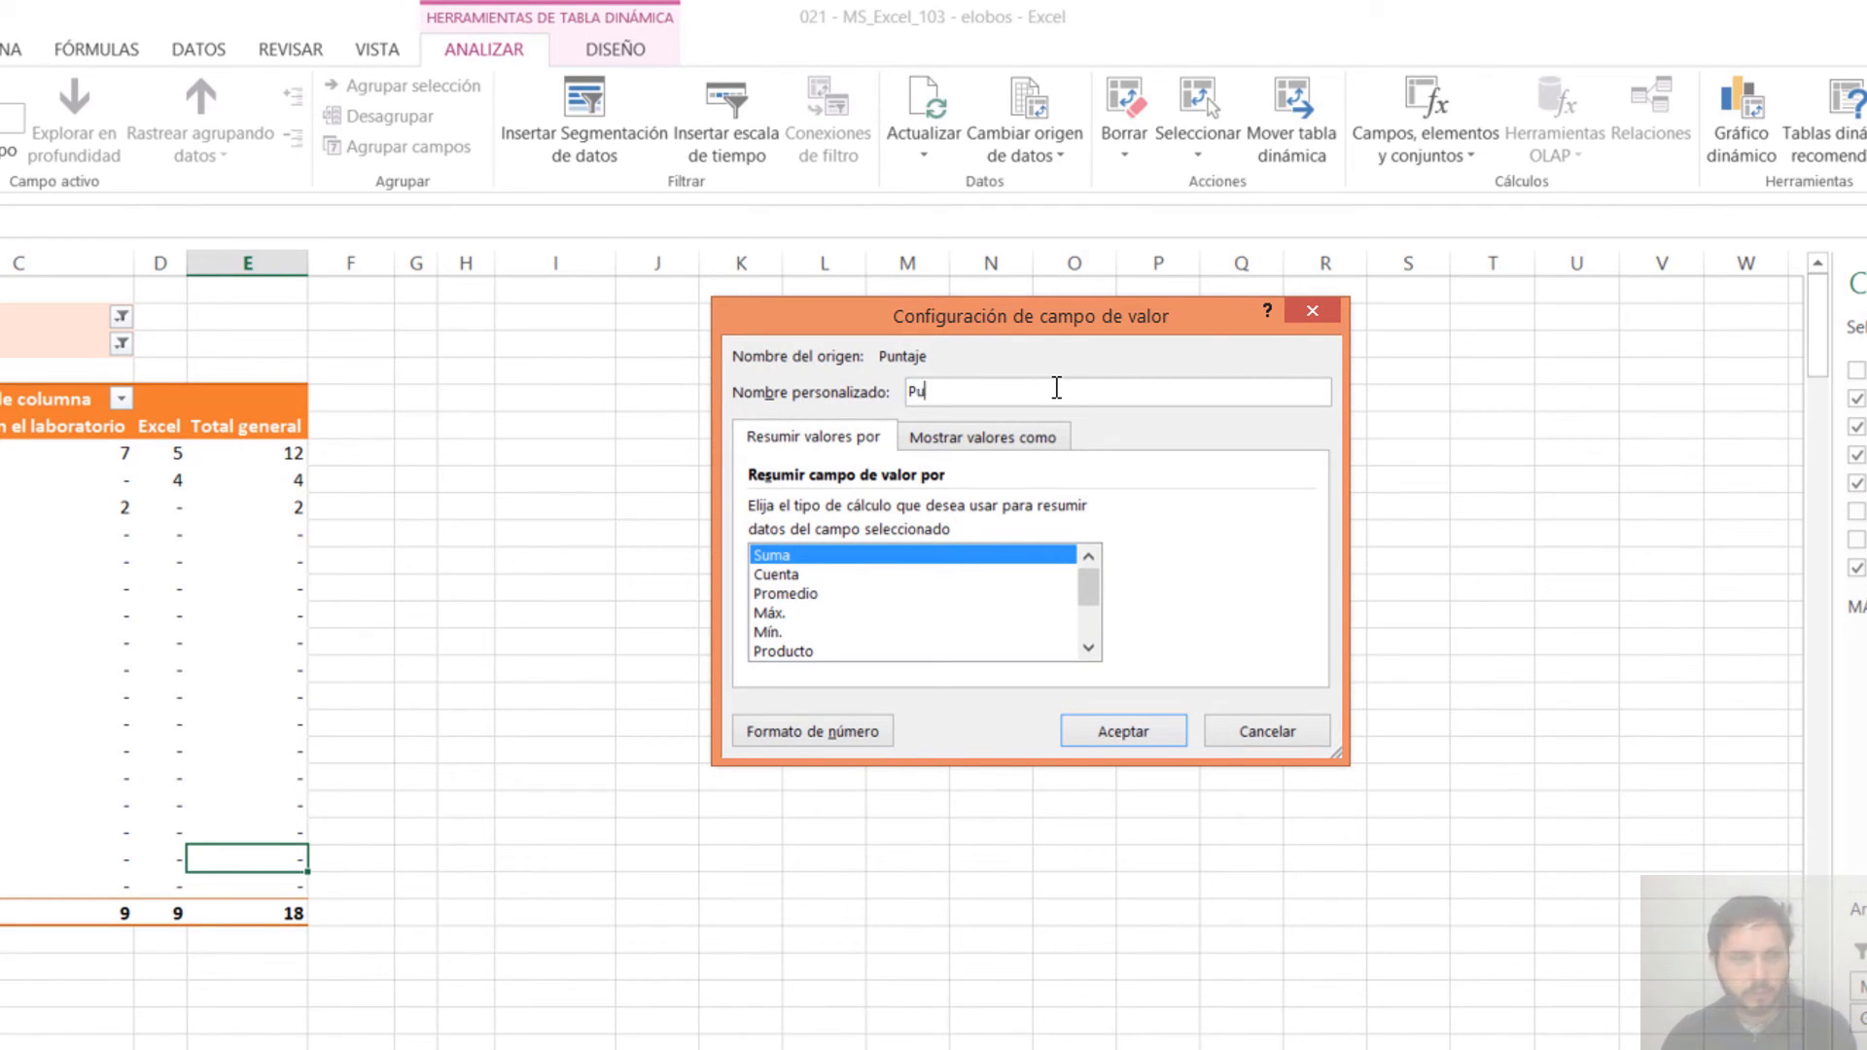
pyautogui.write('ntaje')
pyautogui.press('Return')
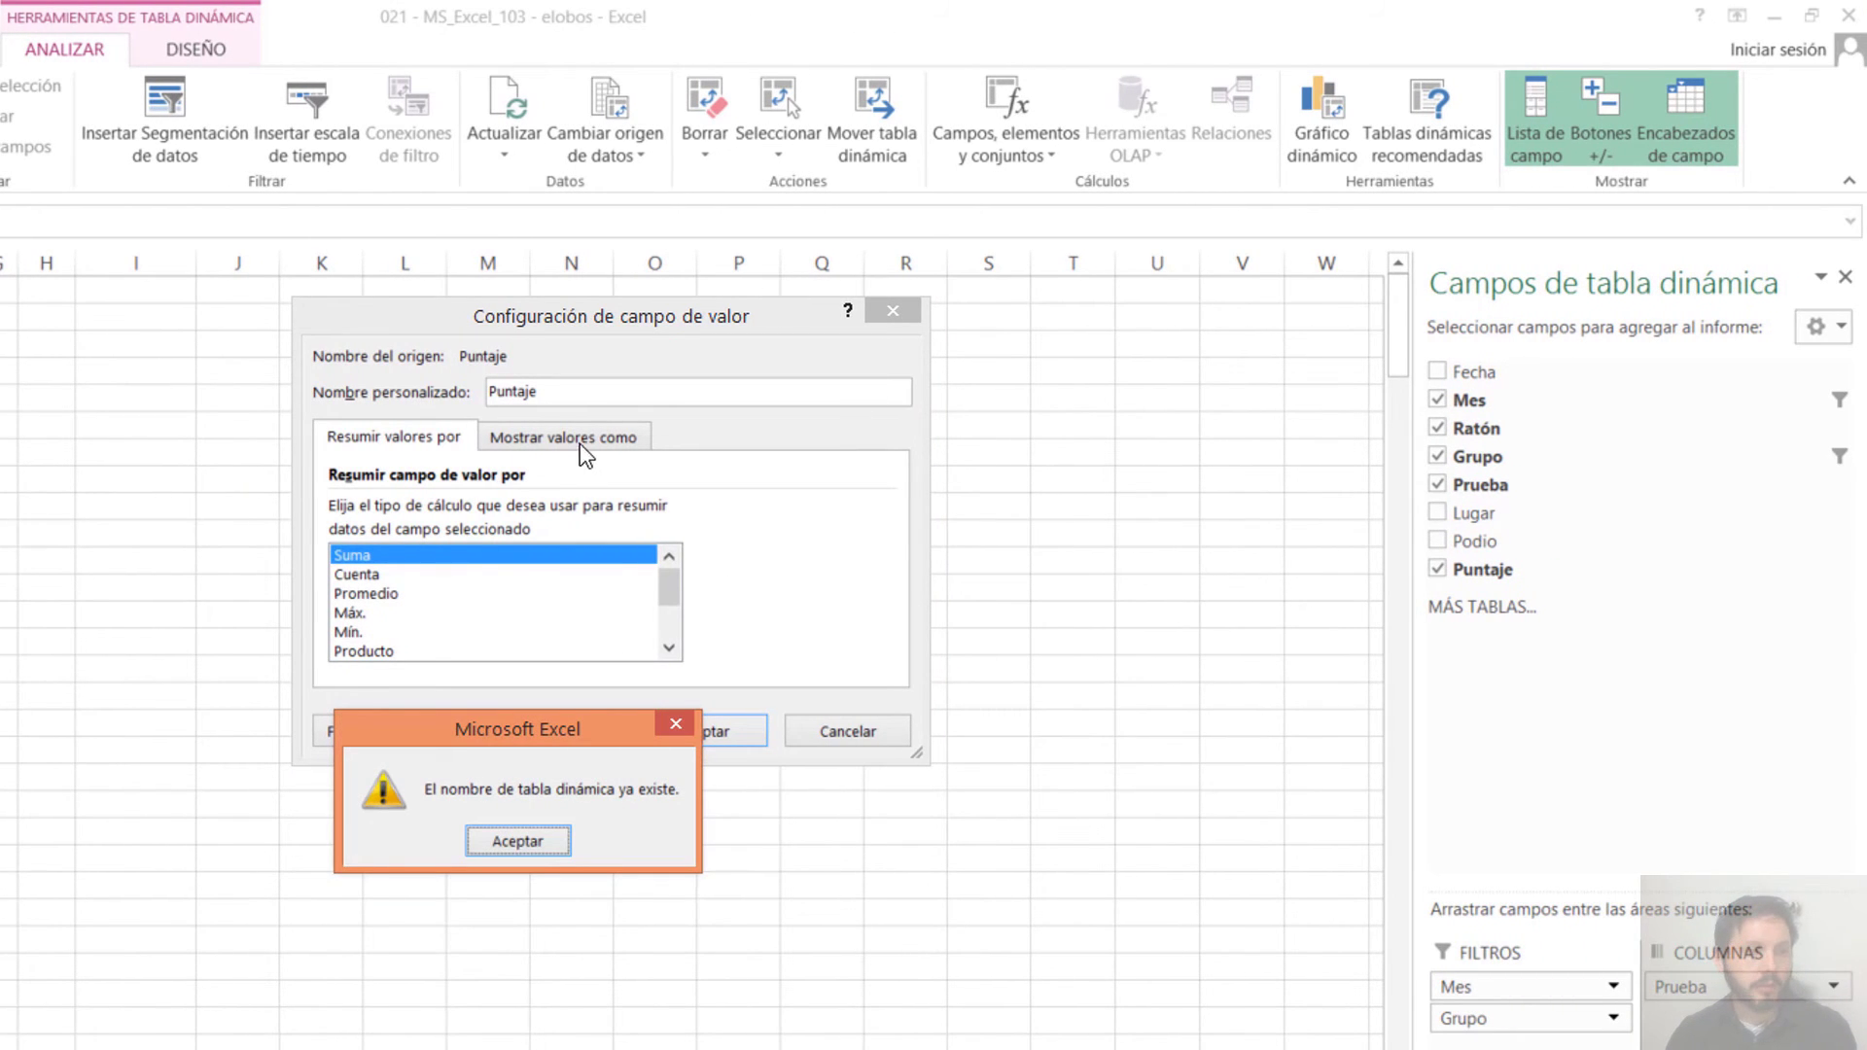
pyautogui.moveTo(491, 731); pyautogui.dragTo(503, 647)
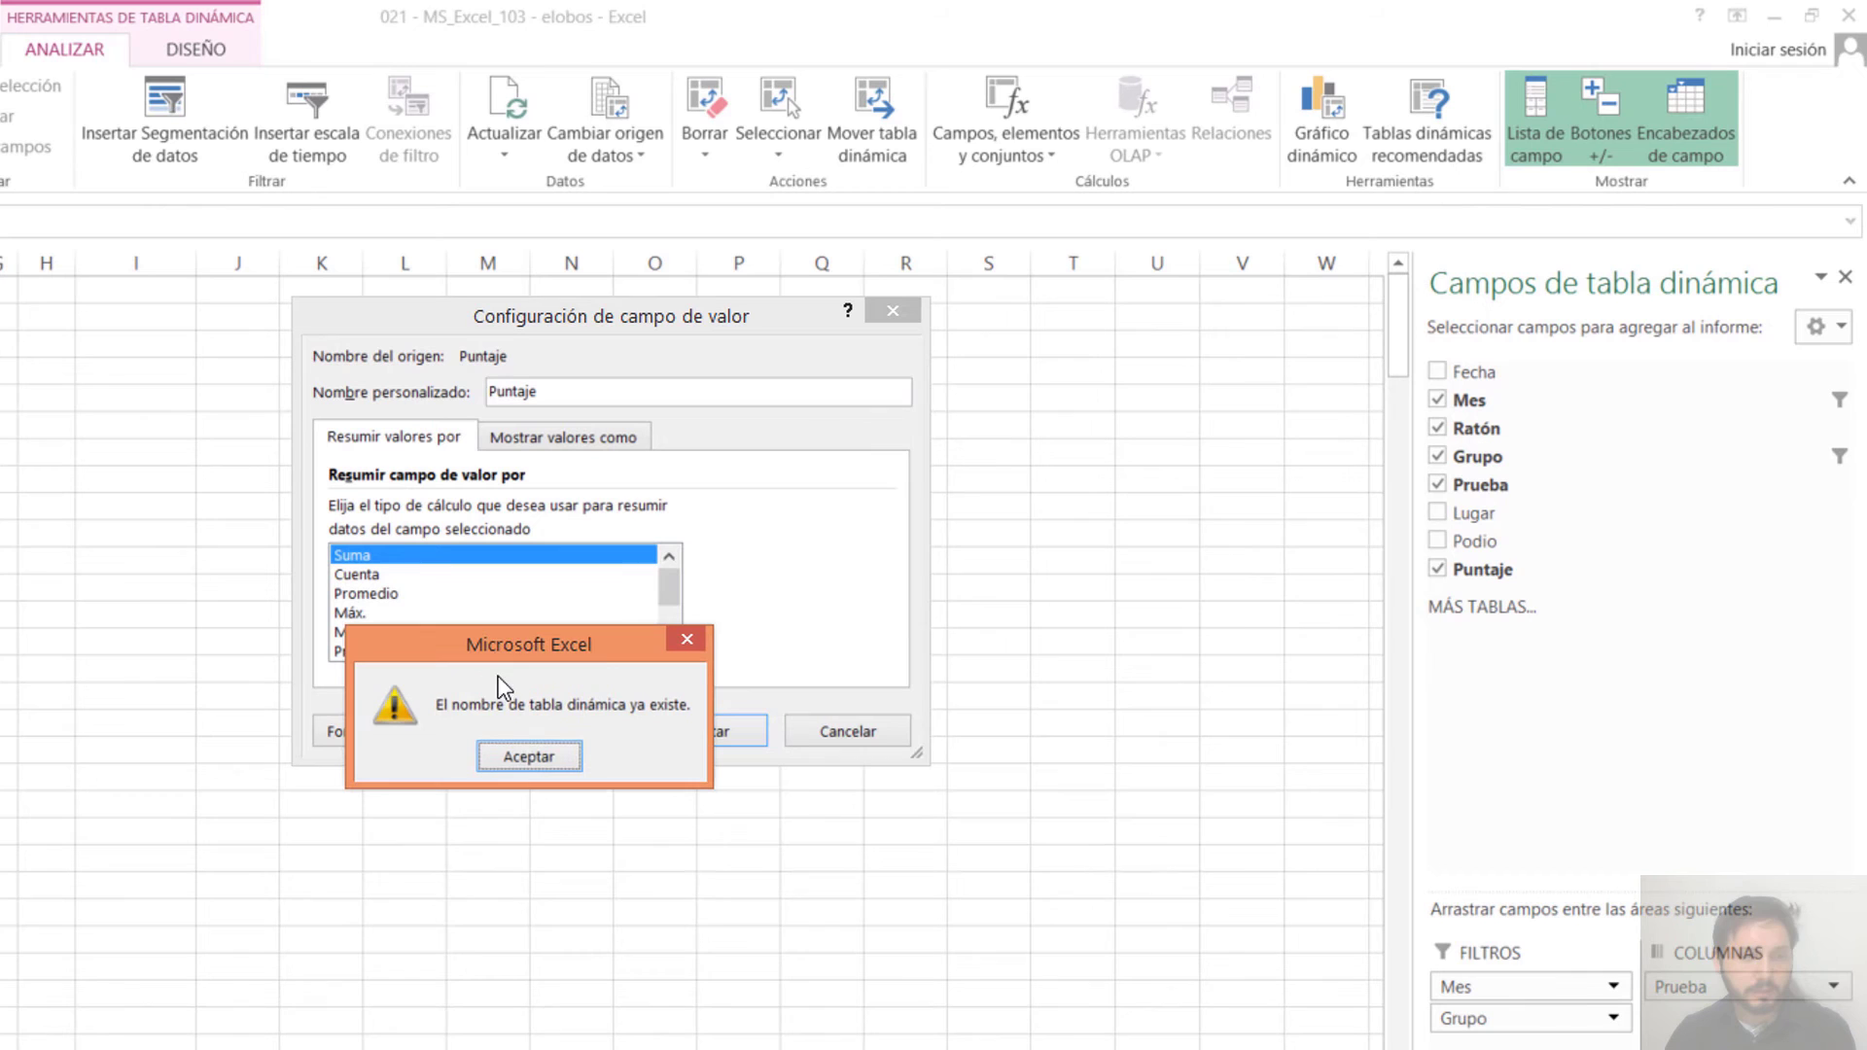
pyautogui.click(528, 756)
# Set the value field's custom name to Puntos and apply it to the pivot table
pyautogui.moveTo(547, 397); pyautogui.dragTo(446, 394)
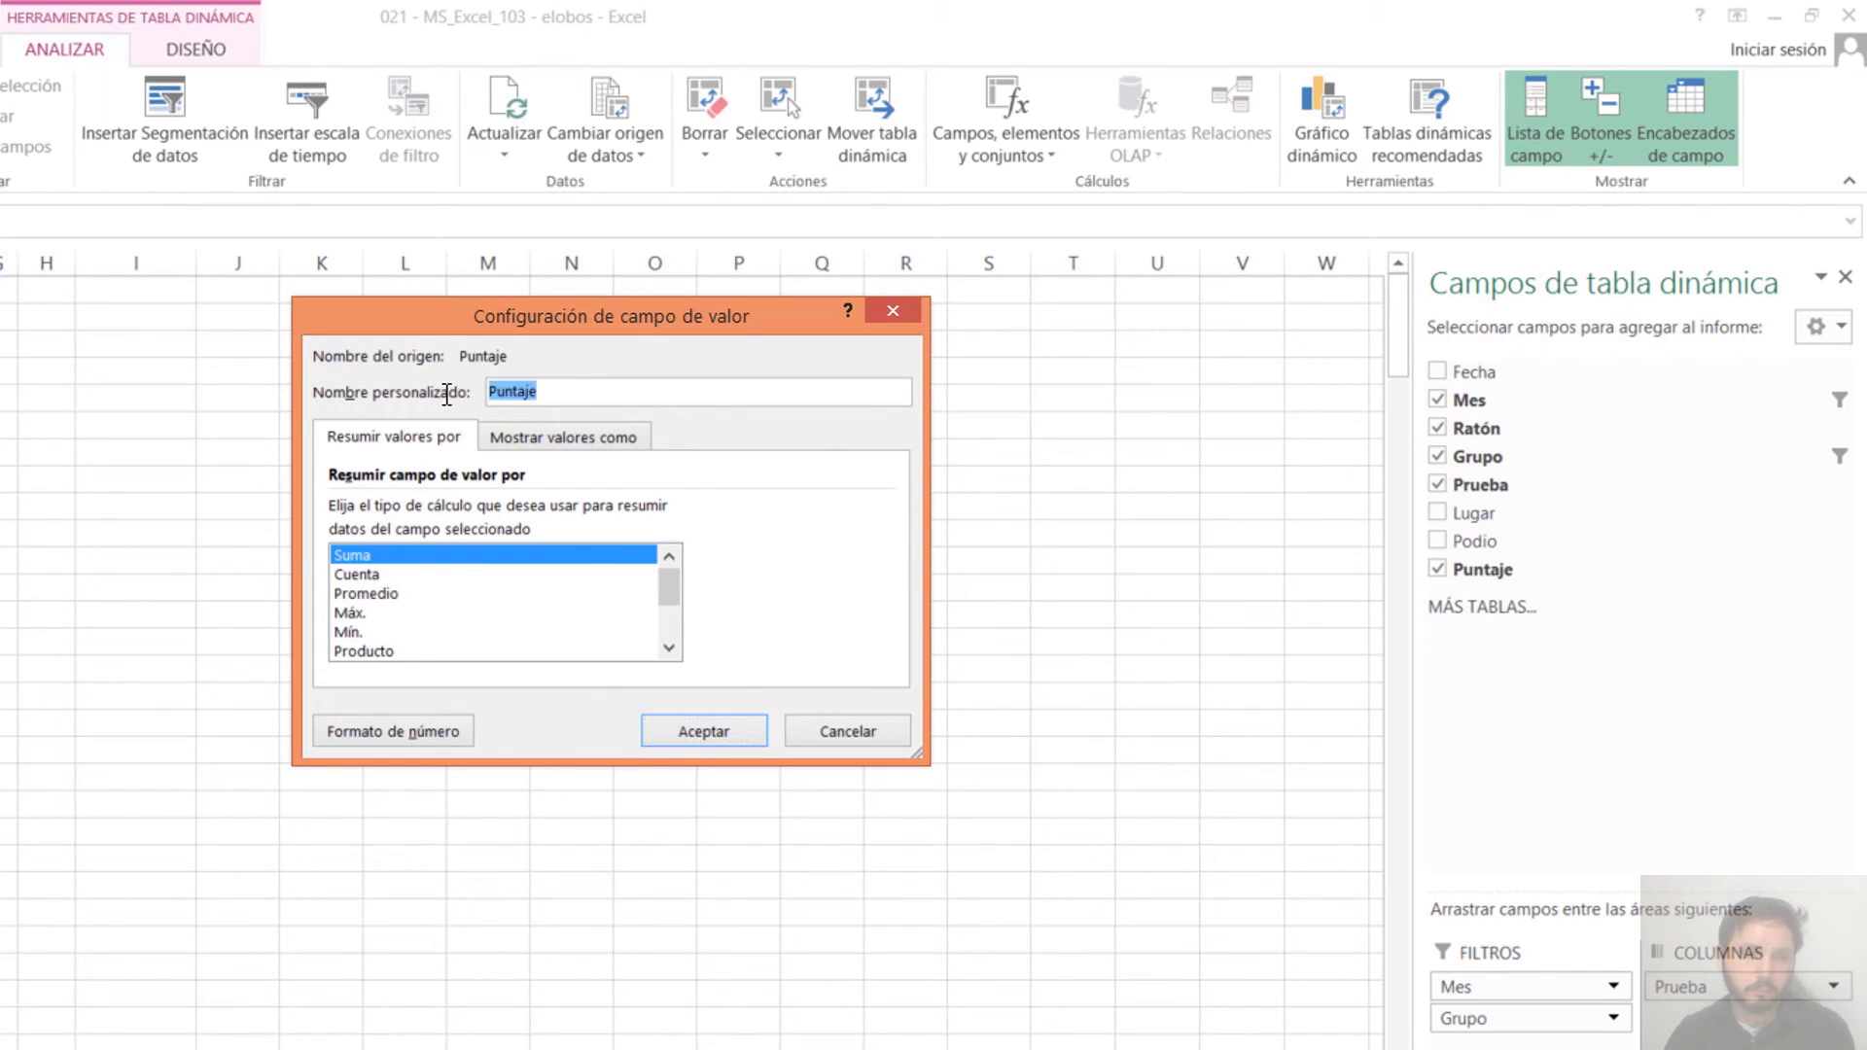
pyautogui.write('Puntos')
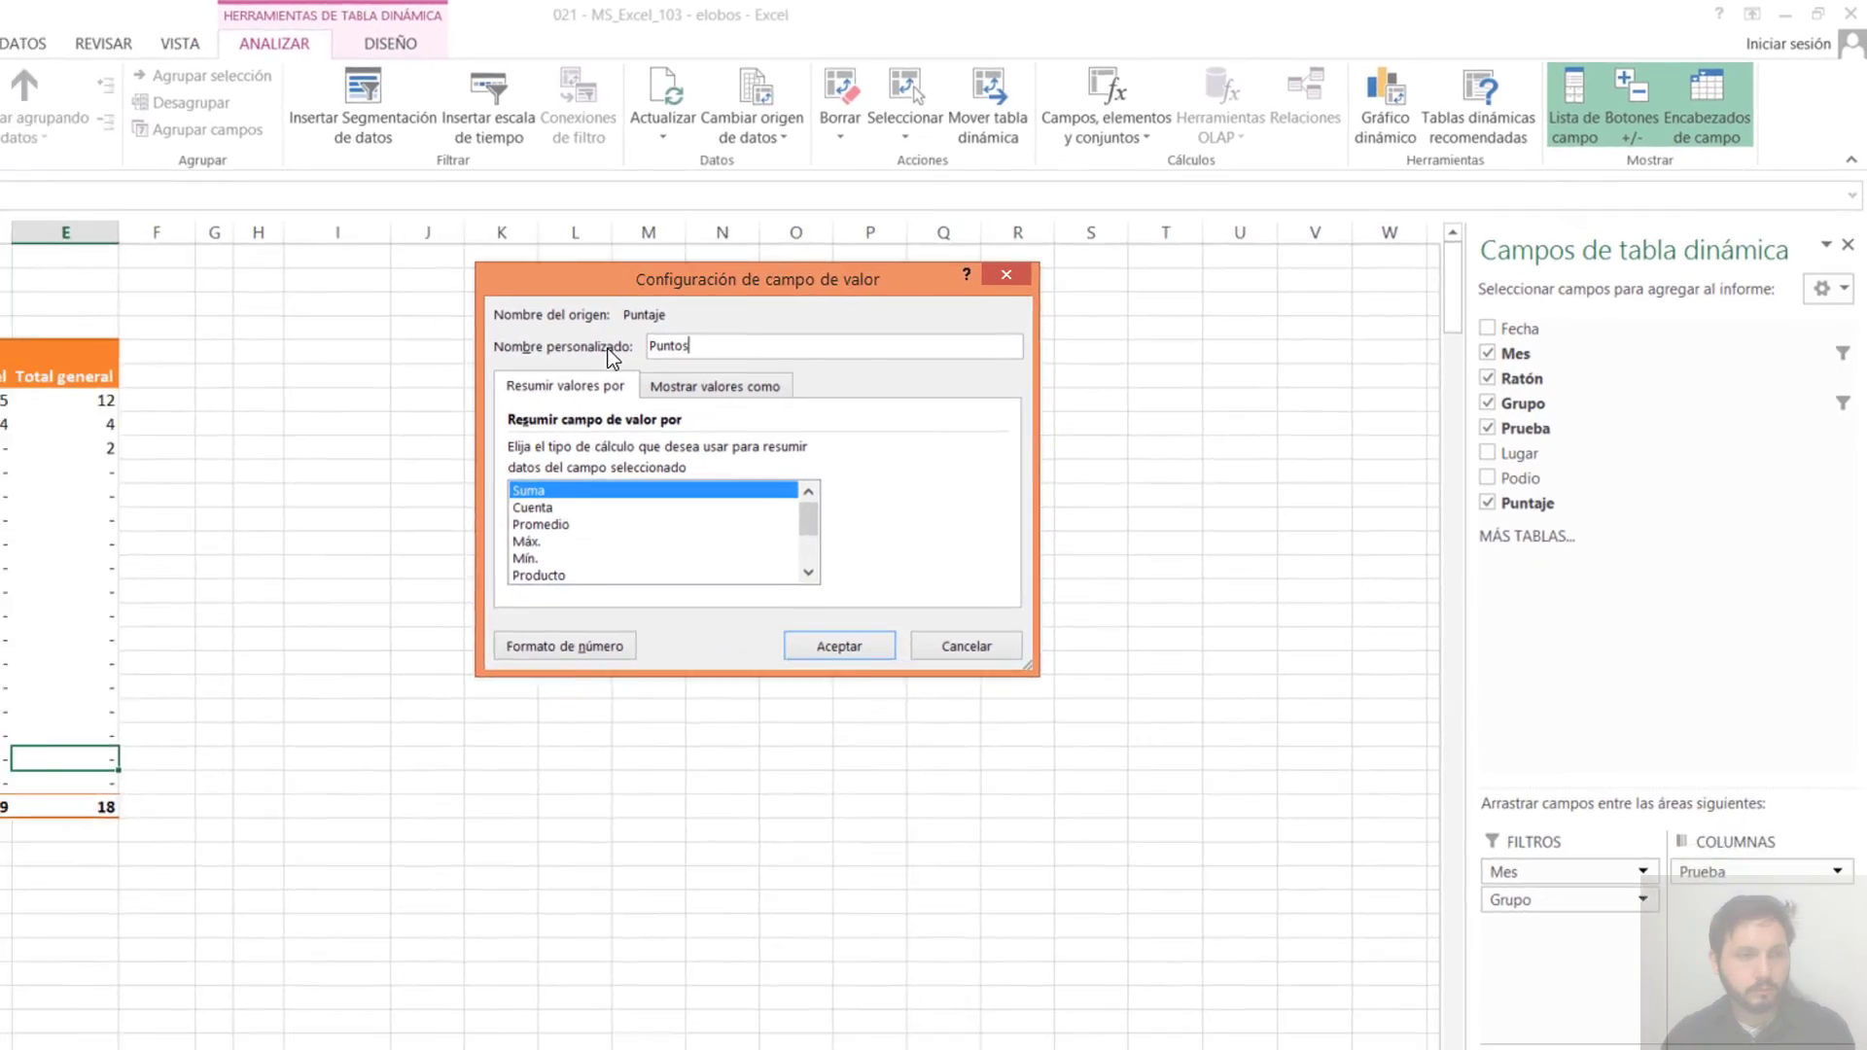
pyautogui.press('Return')
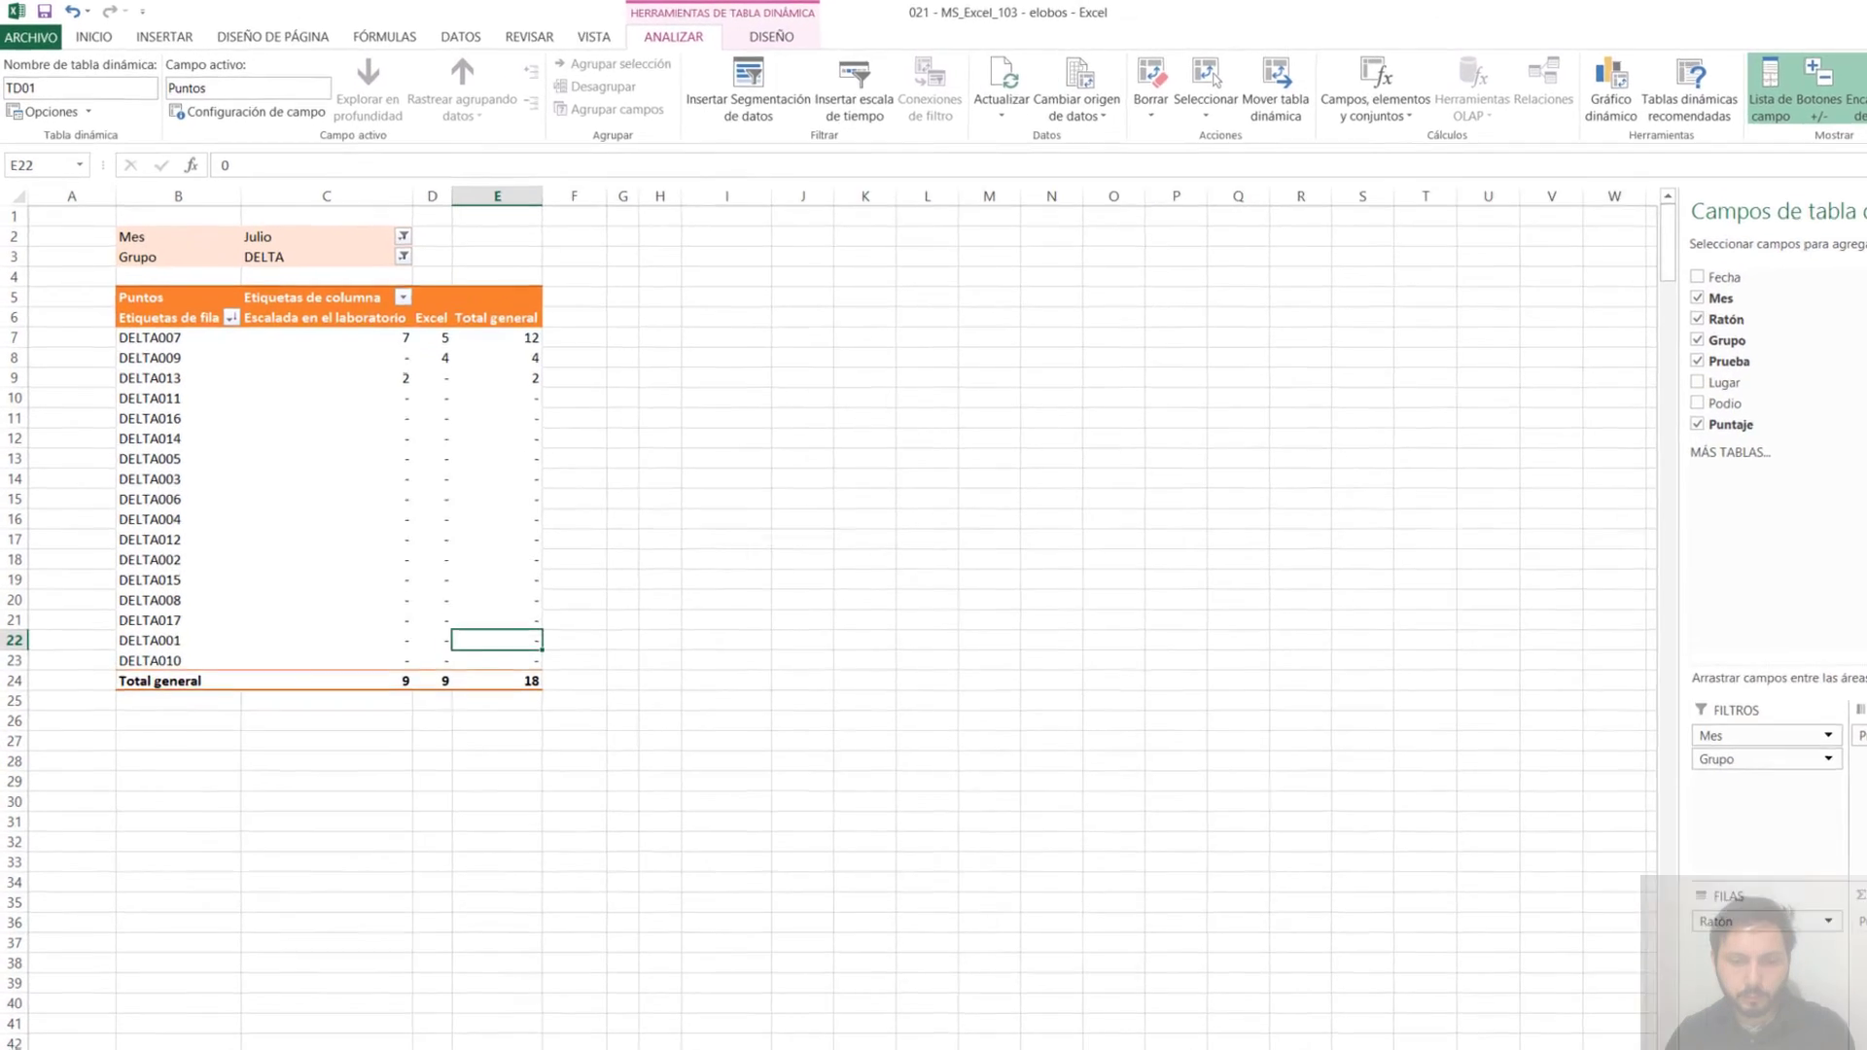
# Compare the pivot table's value, column label and row label header cells with the matching headers in the elobos sol model
pyautogui.click(236, 390)
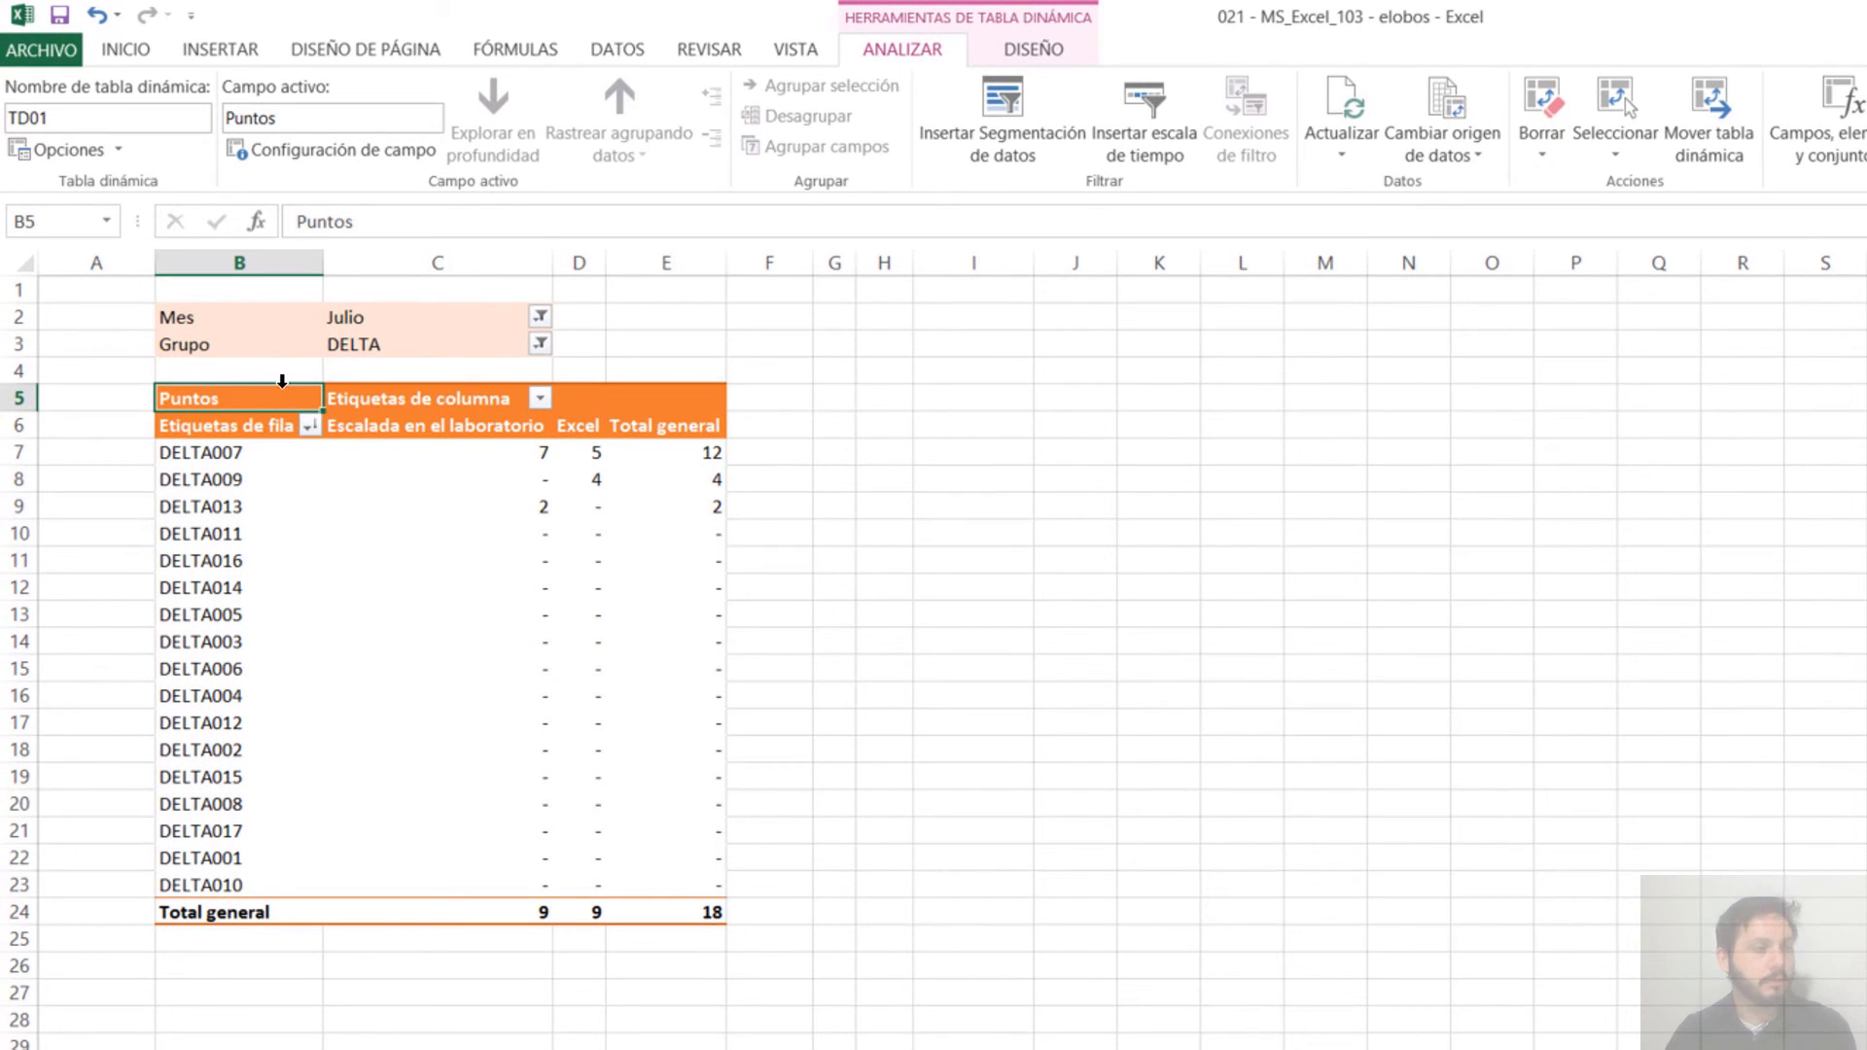
pyautogui.moveTo(324, 450); pyautogui.dragTo(299, 404)
pyautogui.click(400, 399)
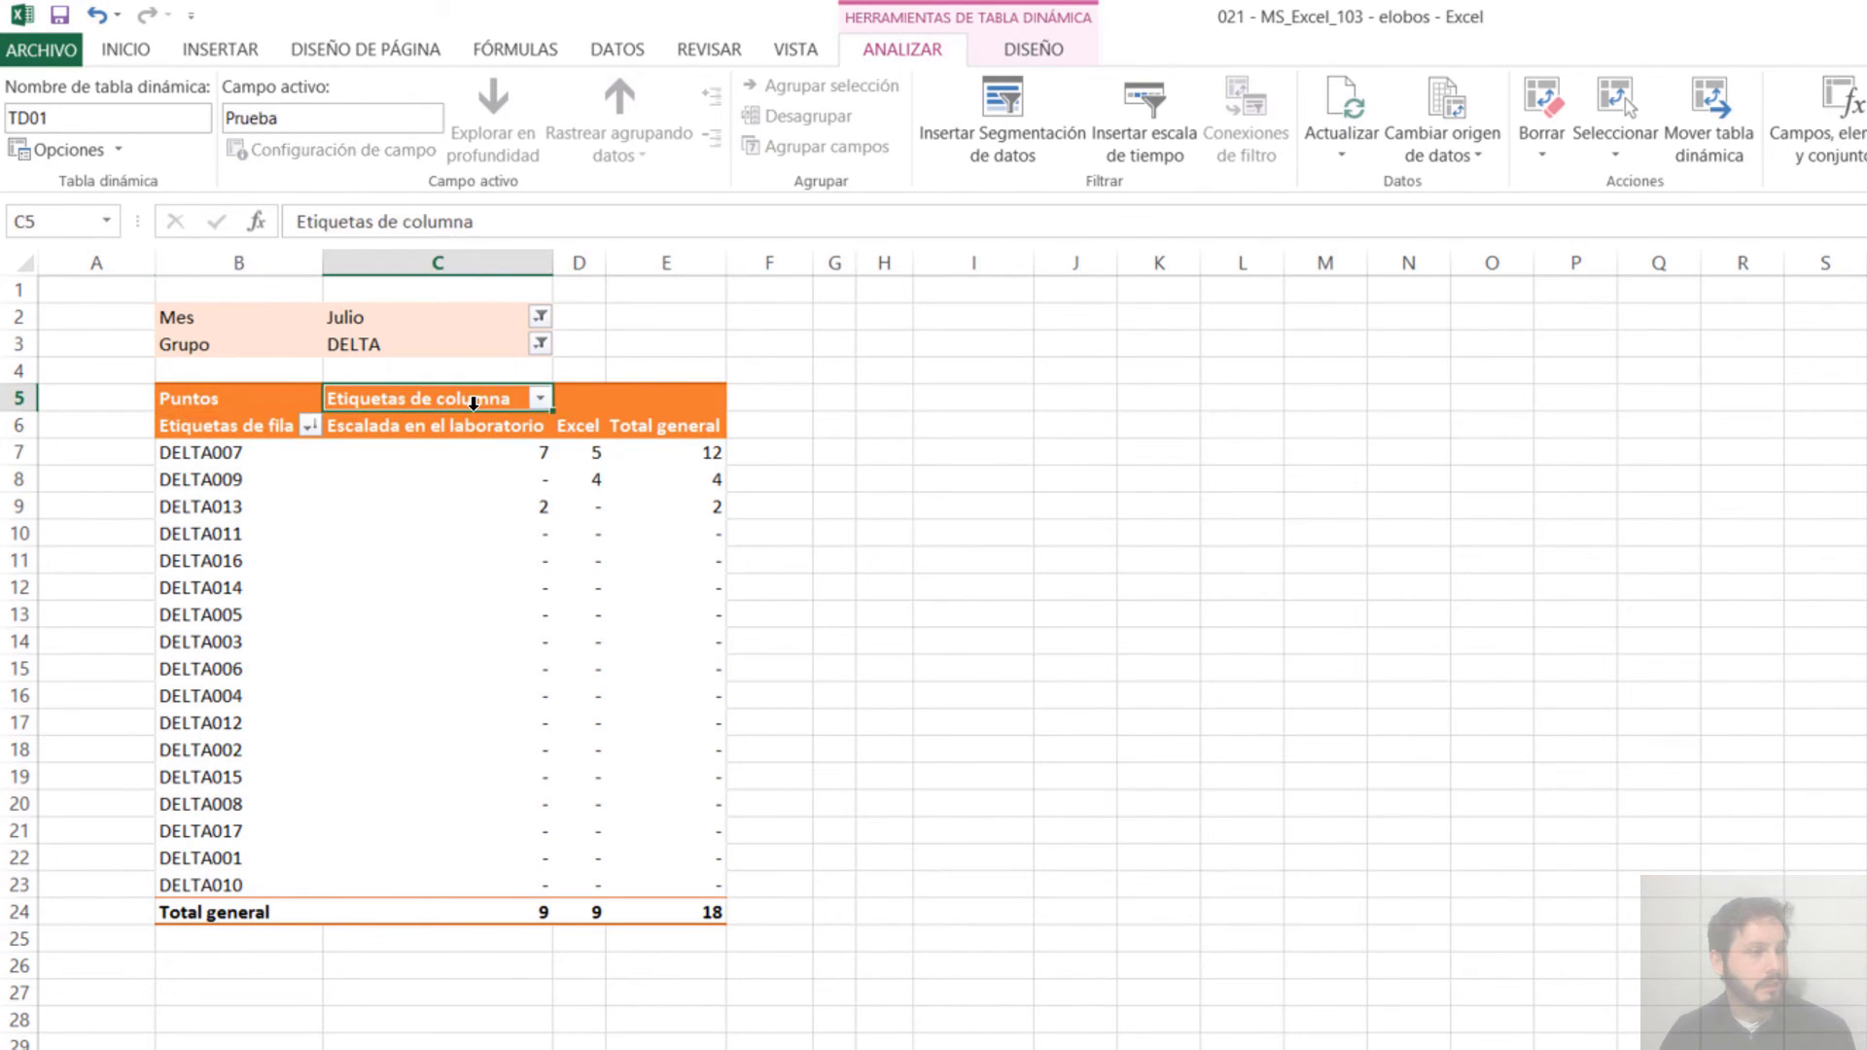
pyautogui.click(225, 427)
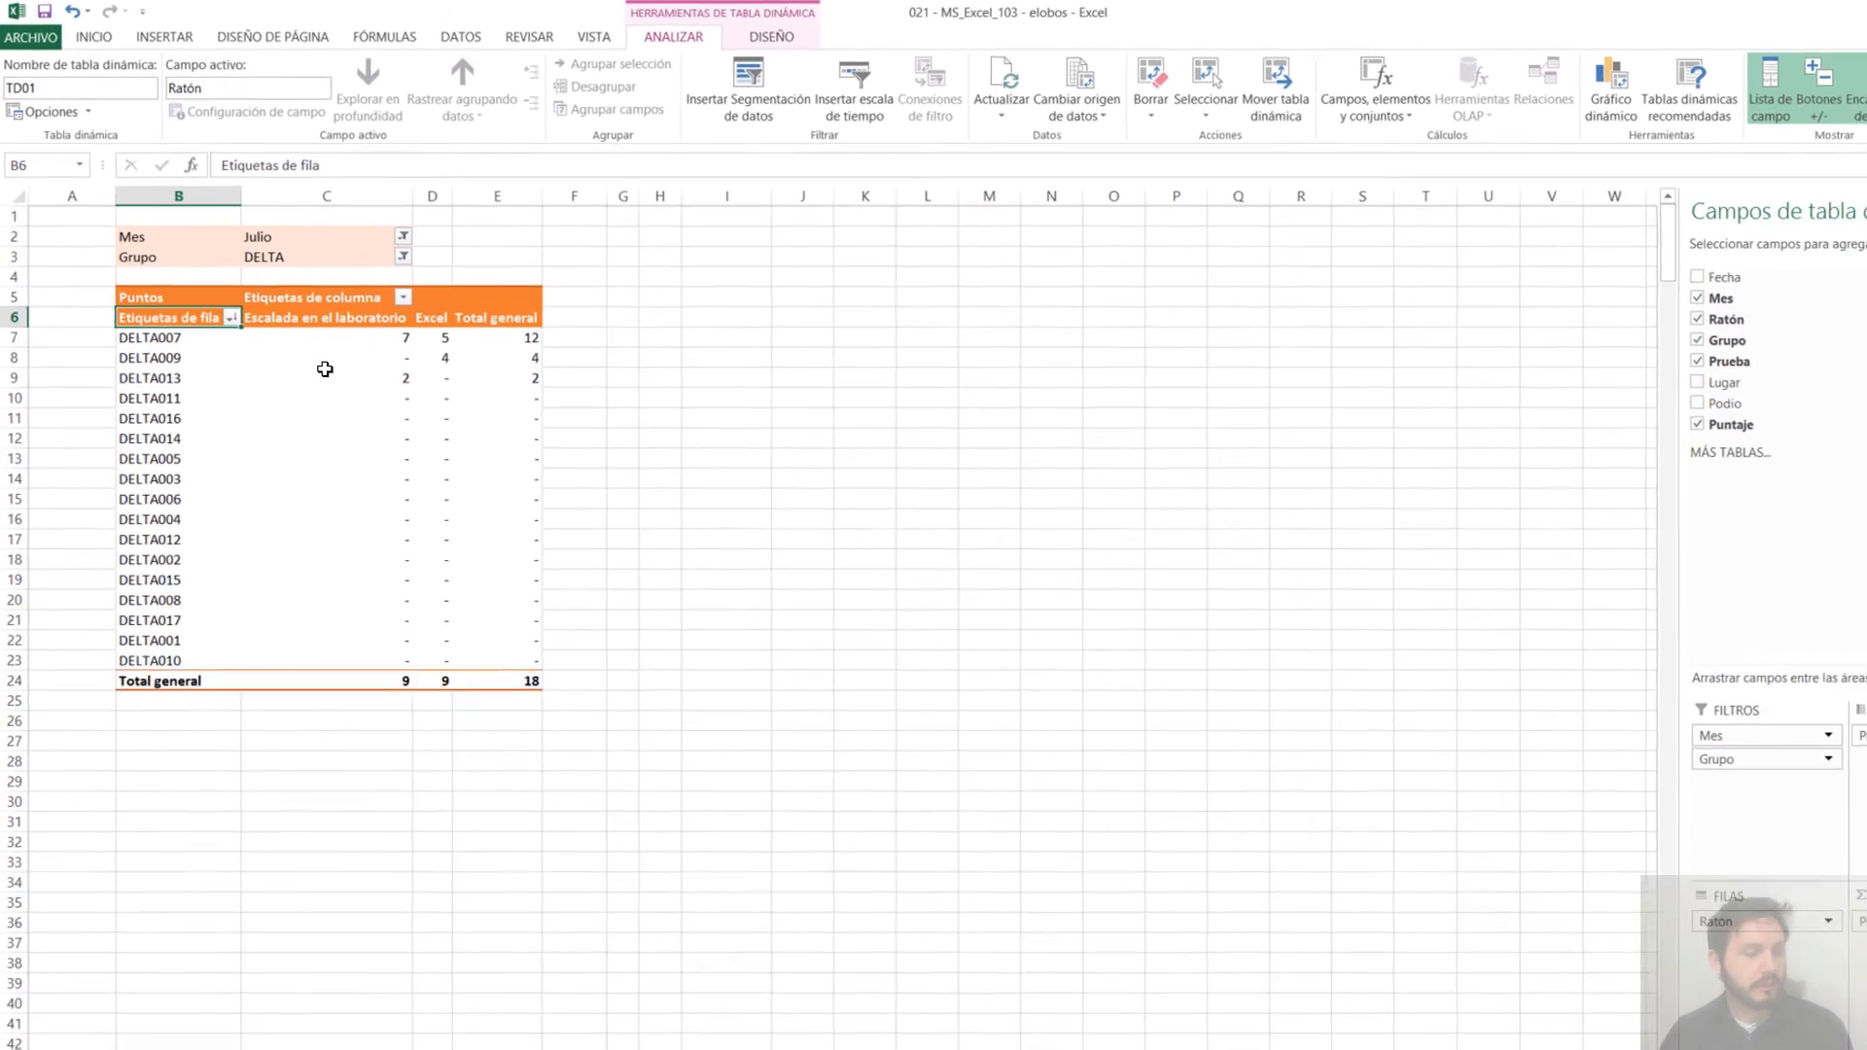
pyautogui.click(465, 479)
pyautogui.click(778, 385)
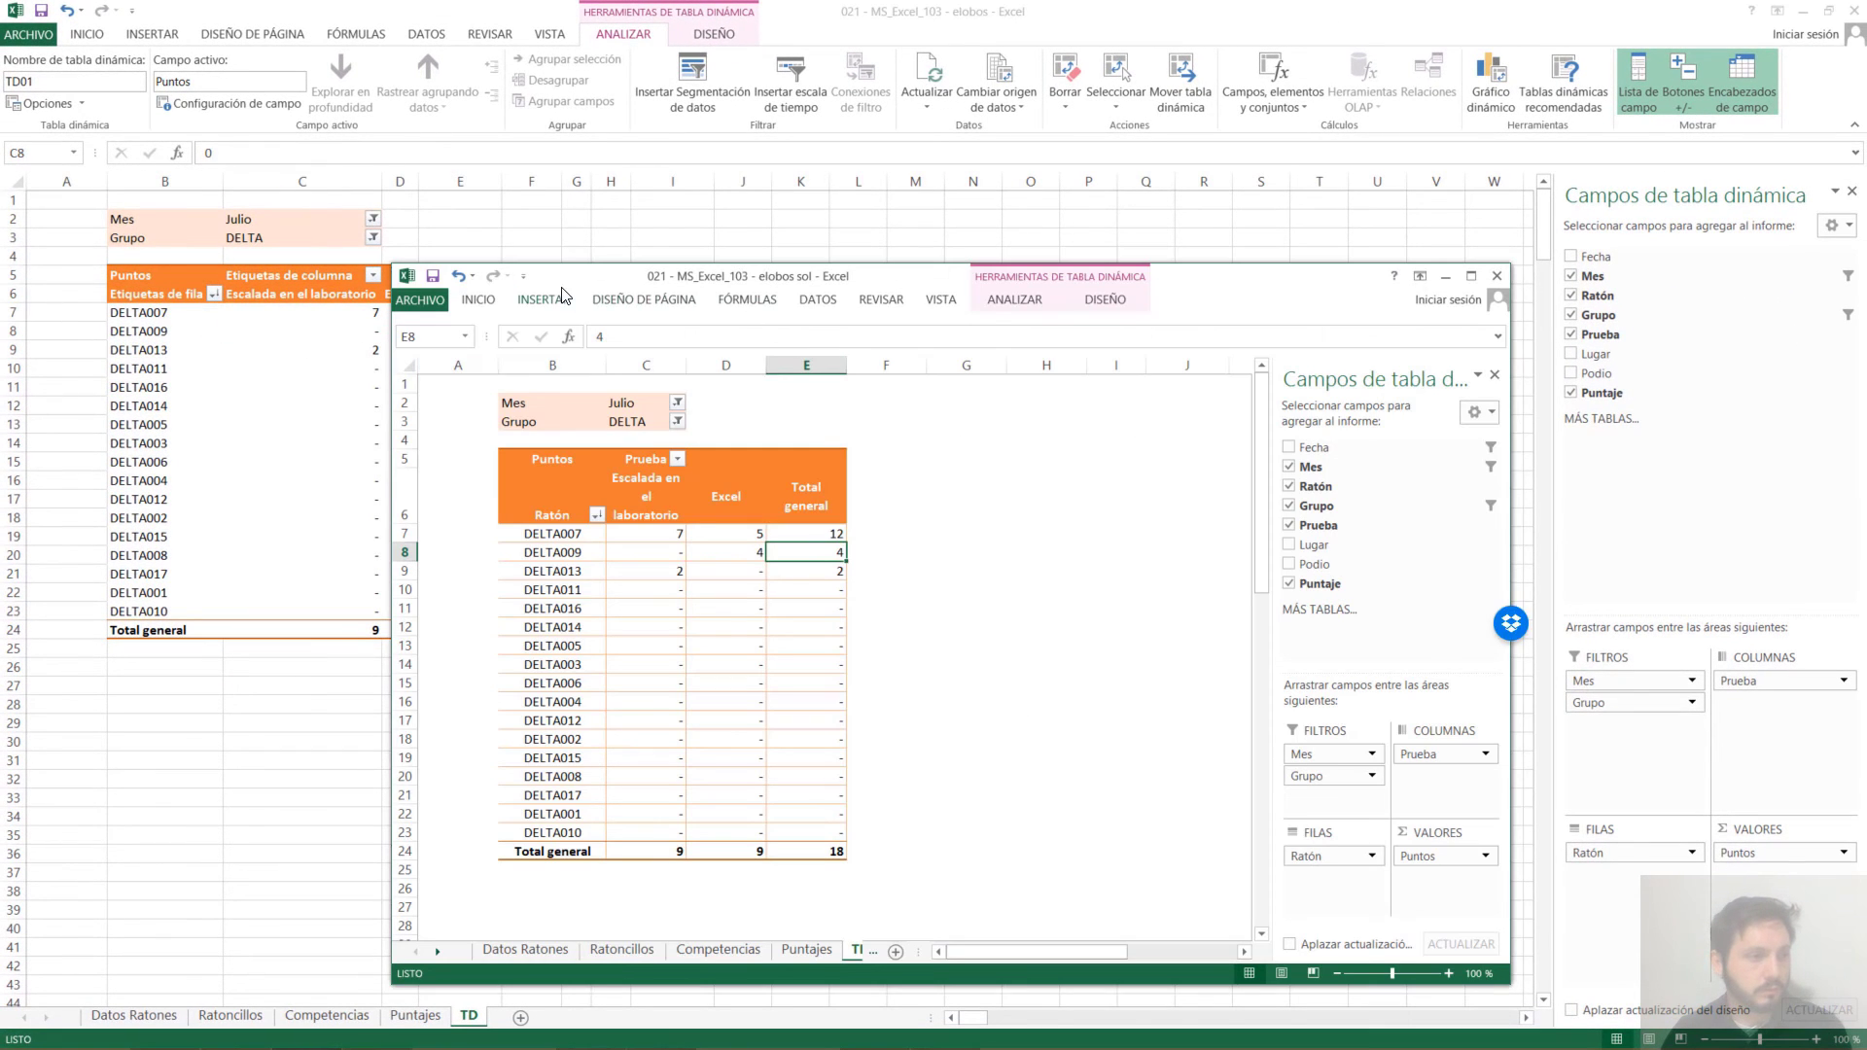
pyautogui.click(729, 408)
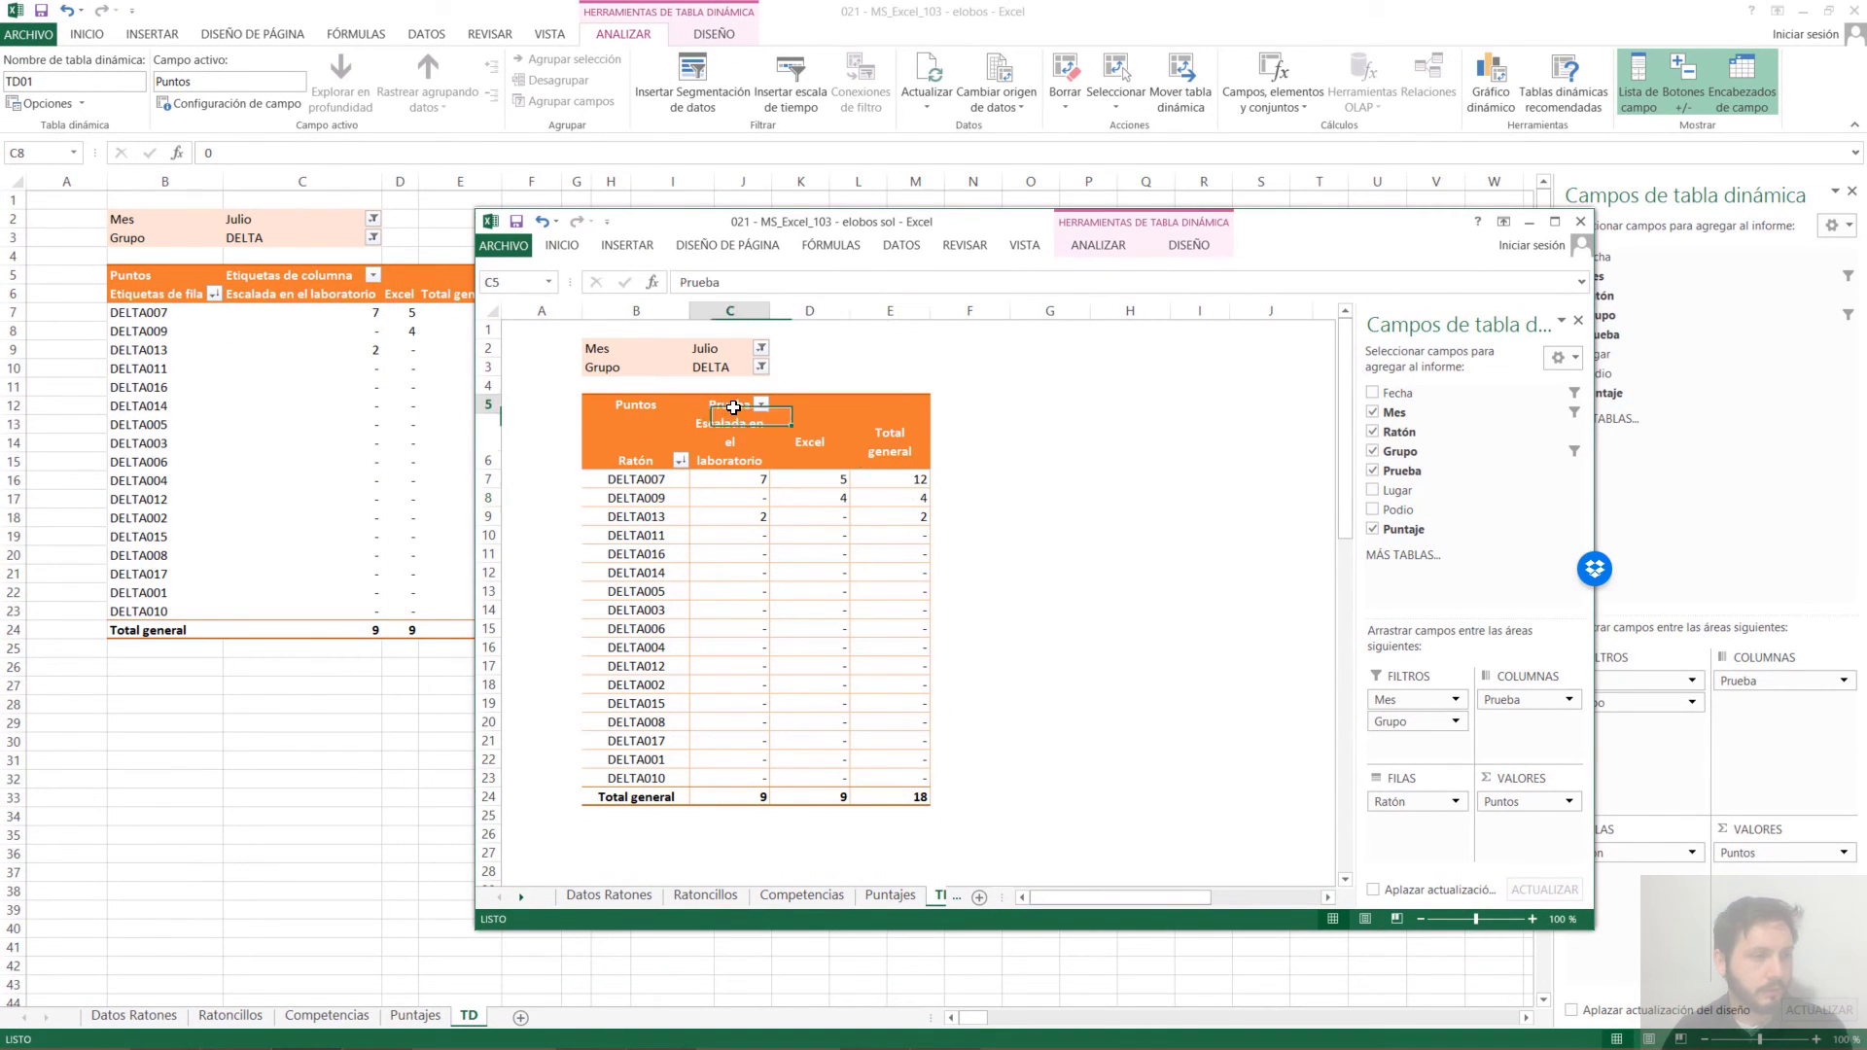
pyautogui.click(644, 462)
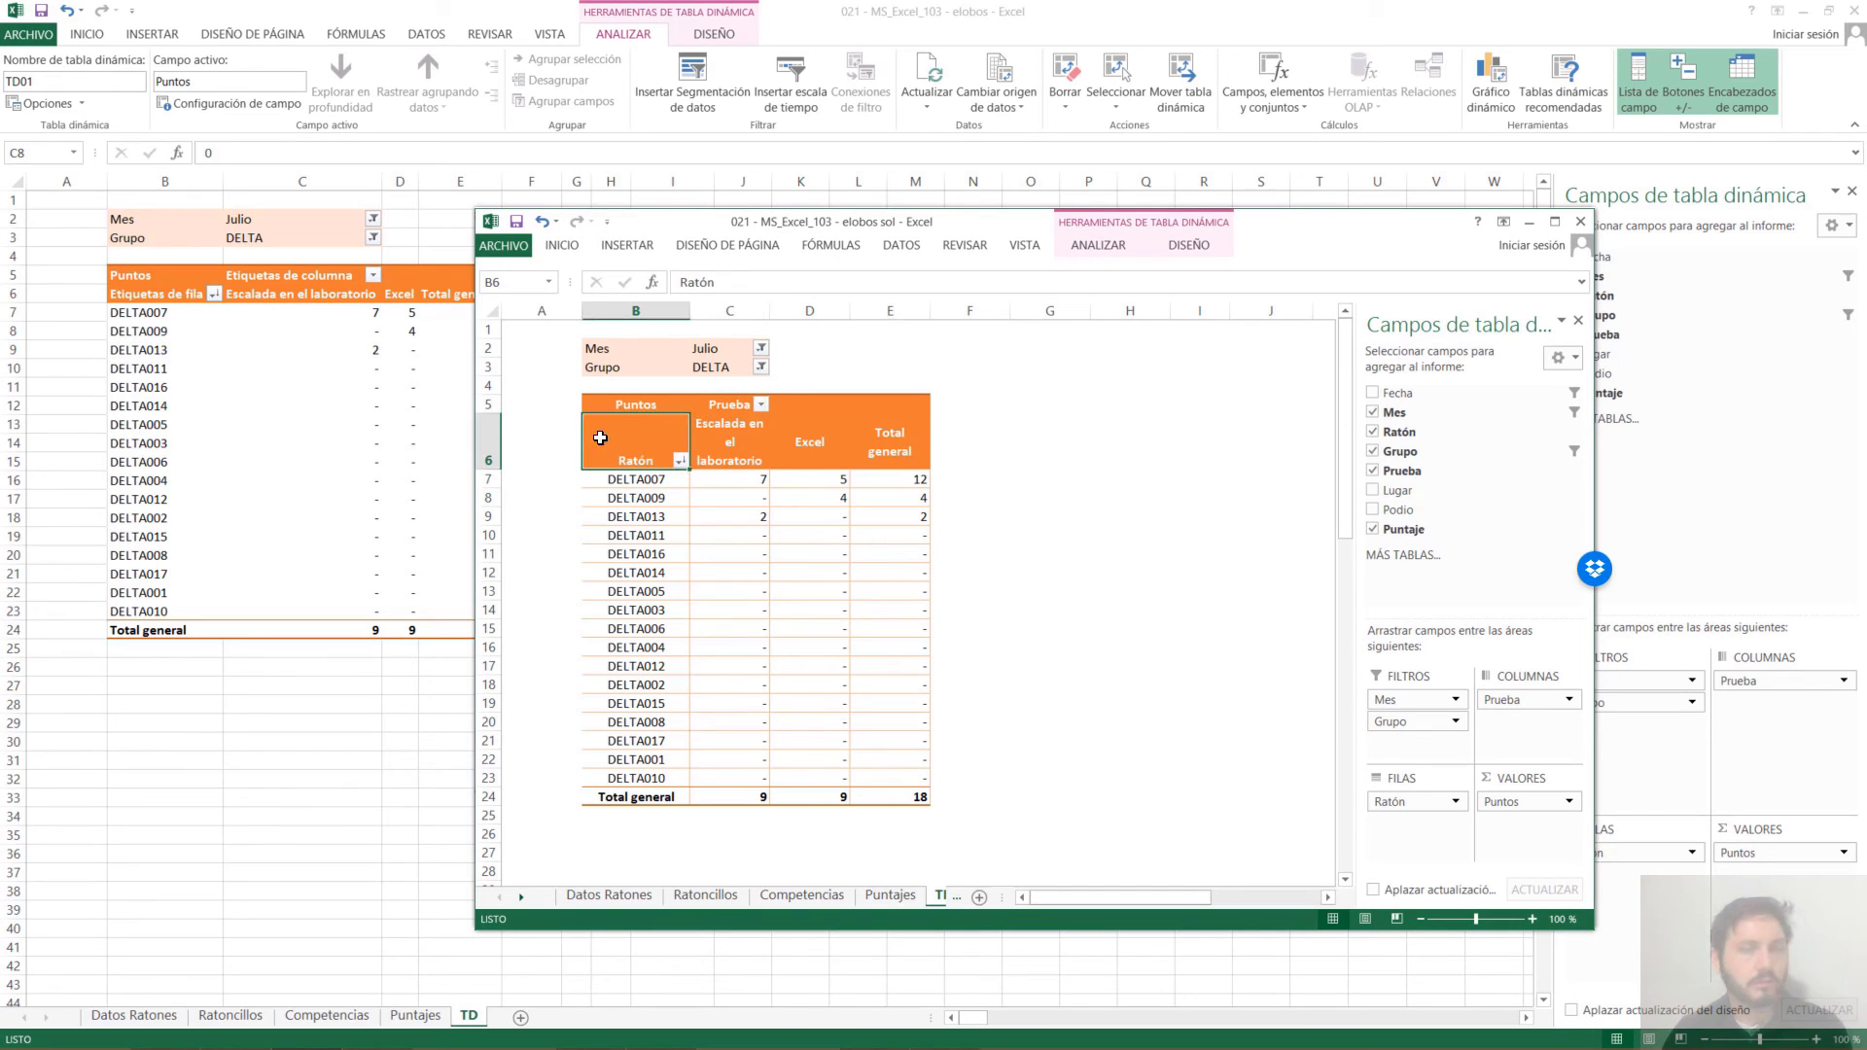
# In the elobos workbook, show the pivot table in outline form (Mostrar en forma de esquema) and check its headers and filter cells
pyautogui.click(310, 339)
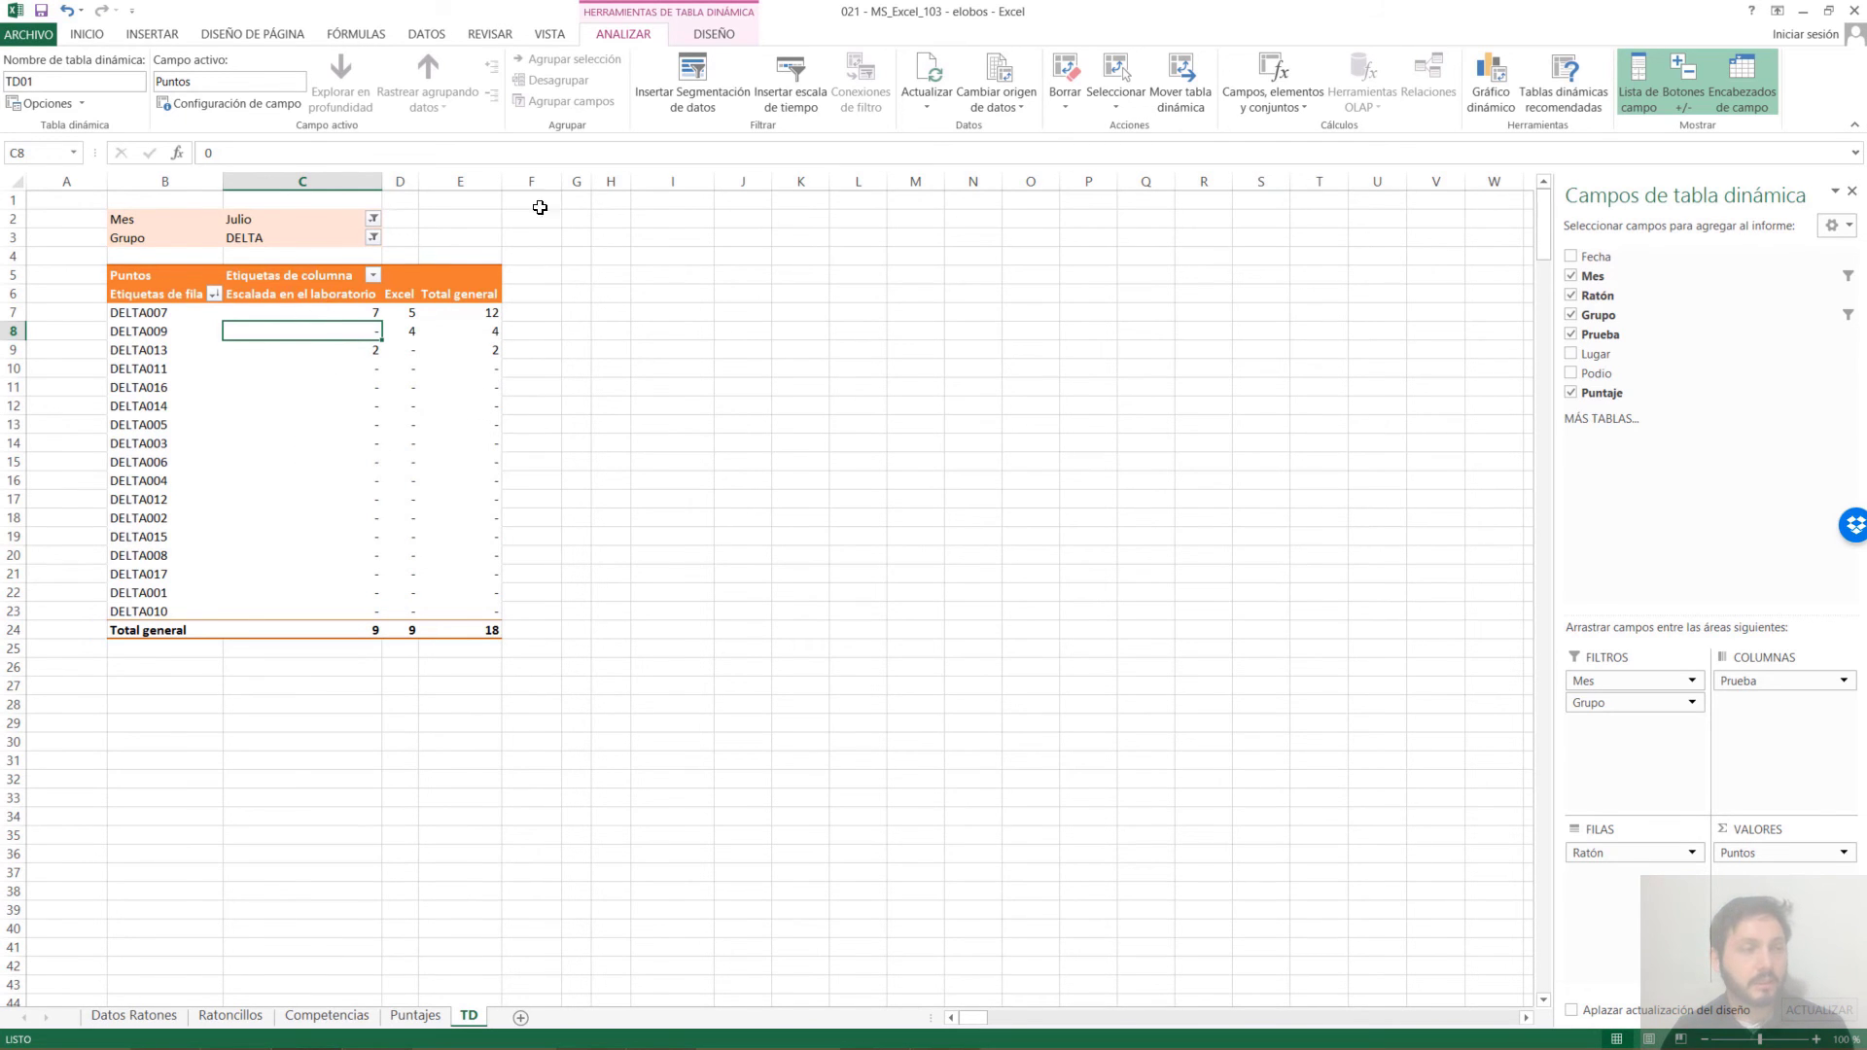
pyautogui.click(711, 32)
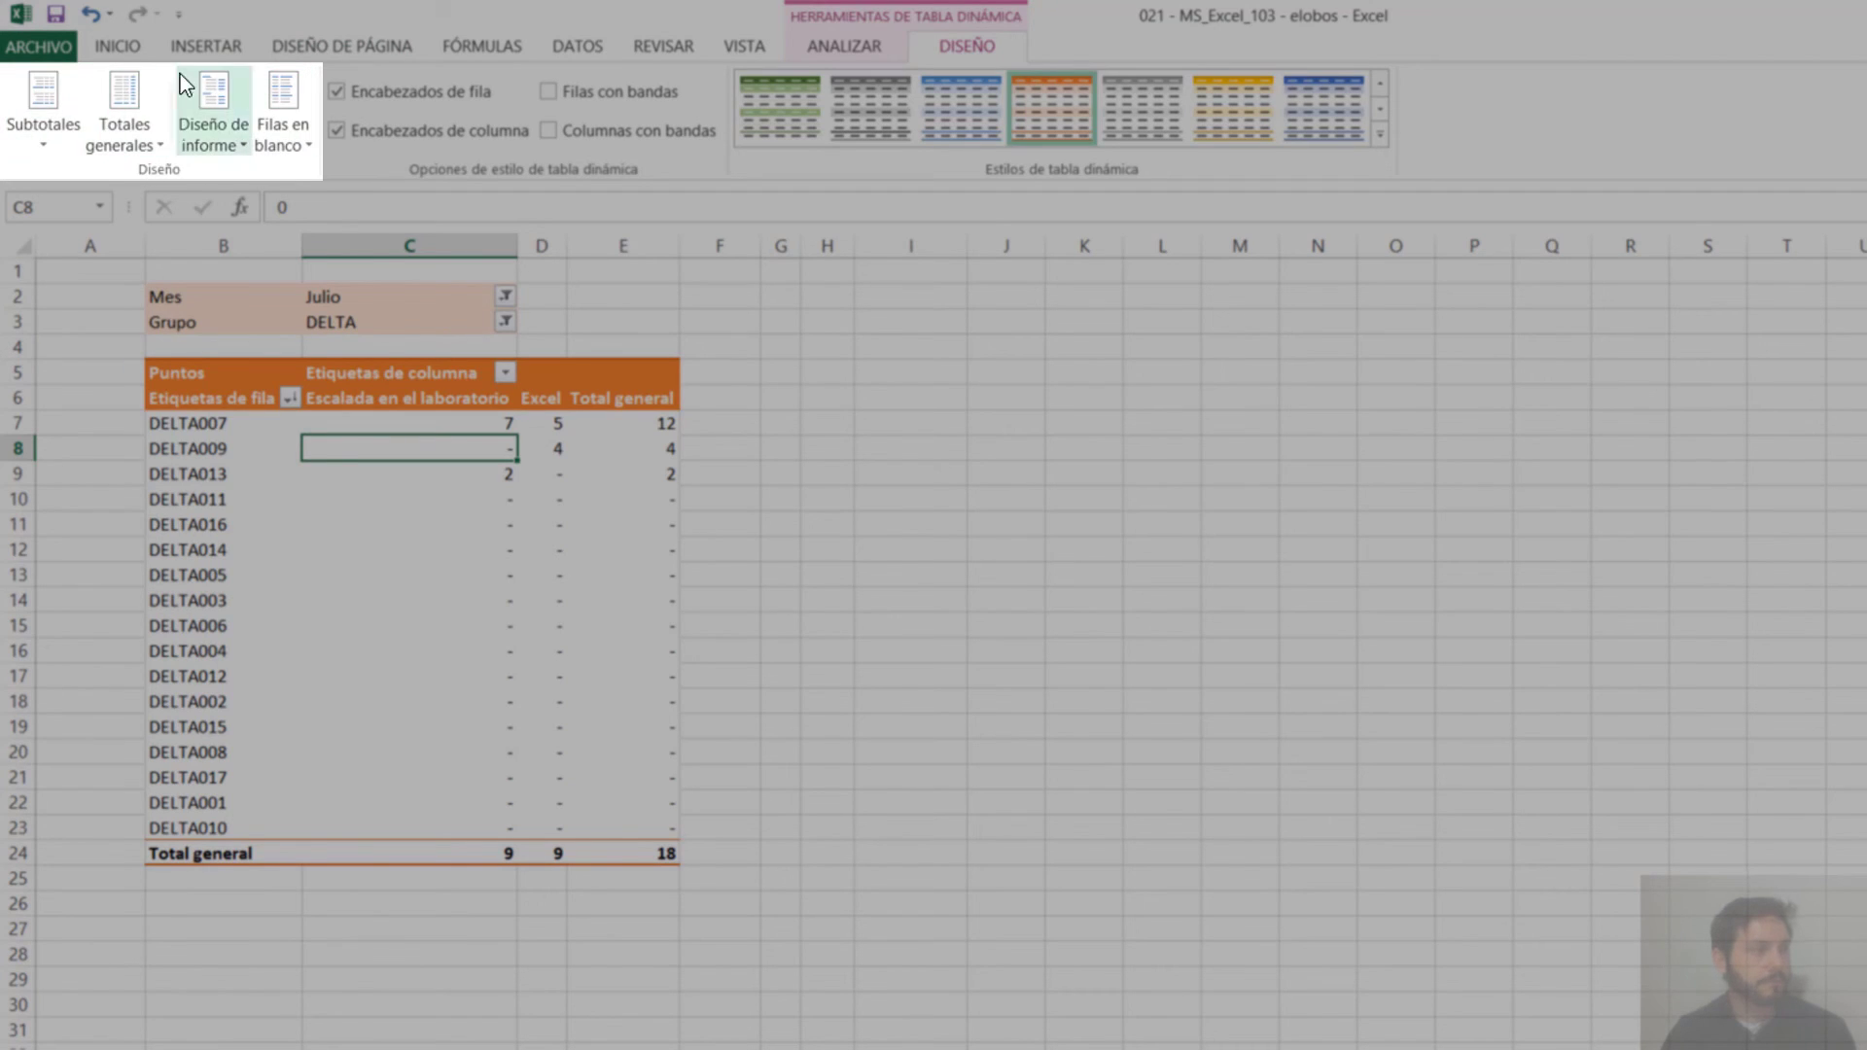
pyautogui.click(200, 121)
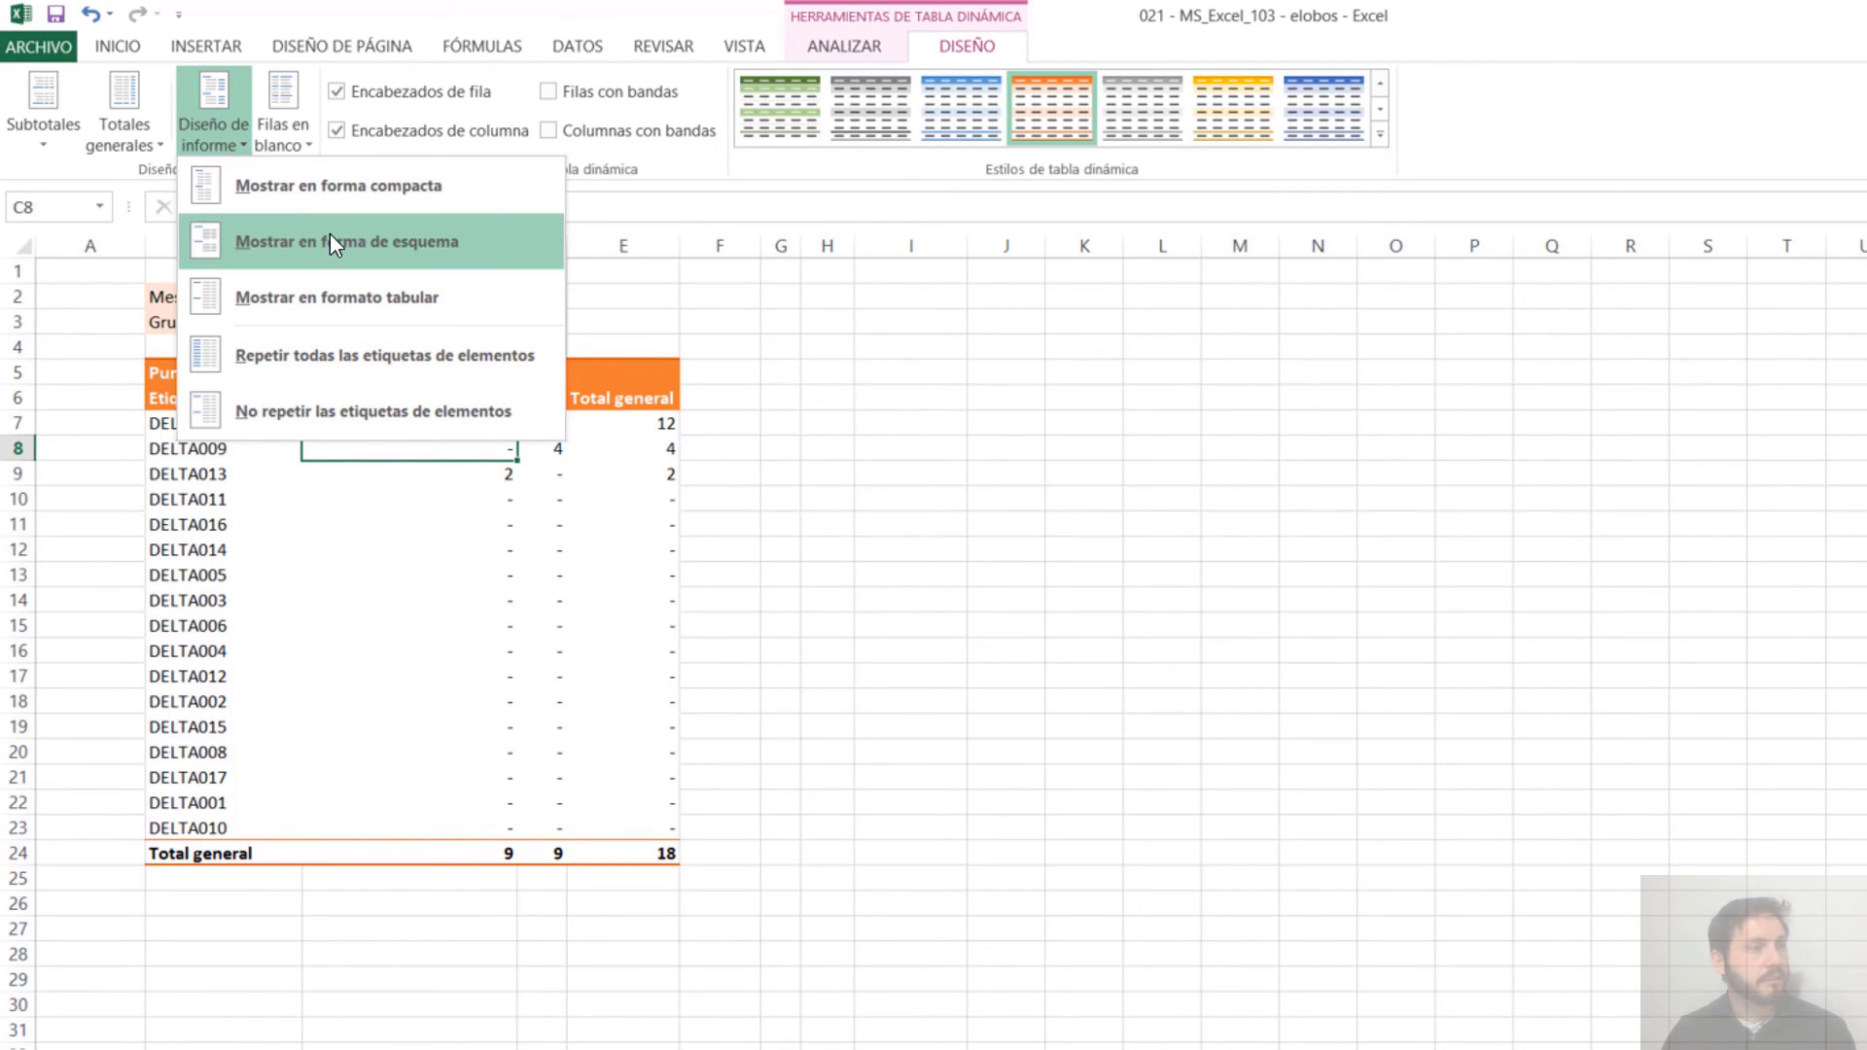
pyautogui.click(406, 241)
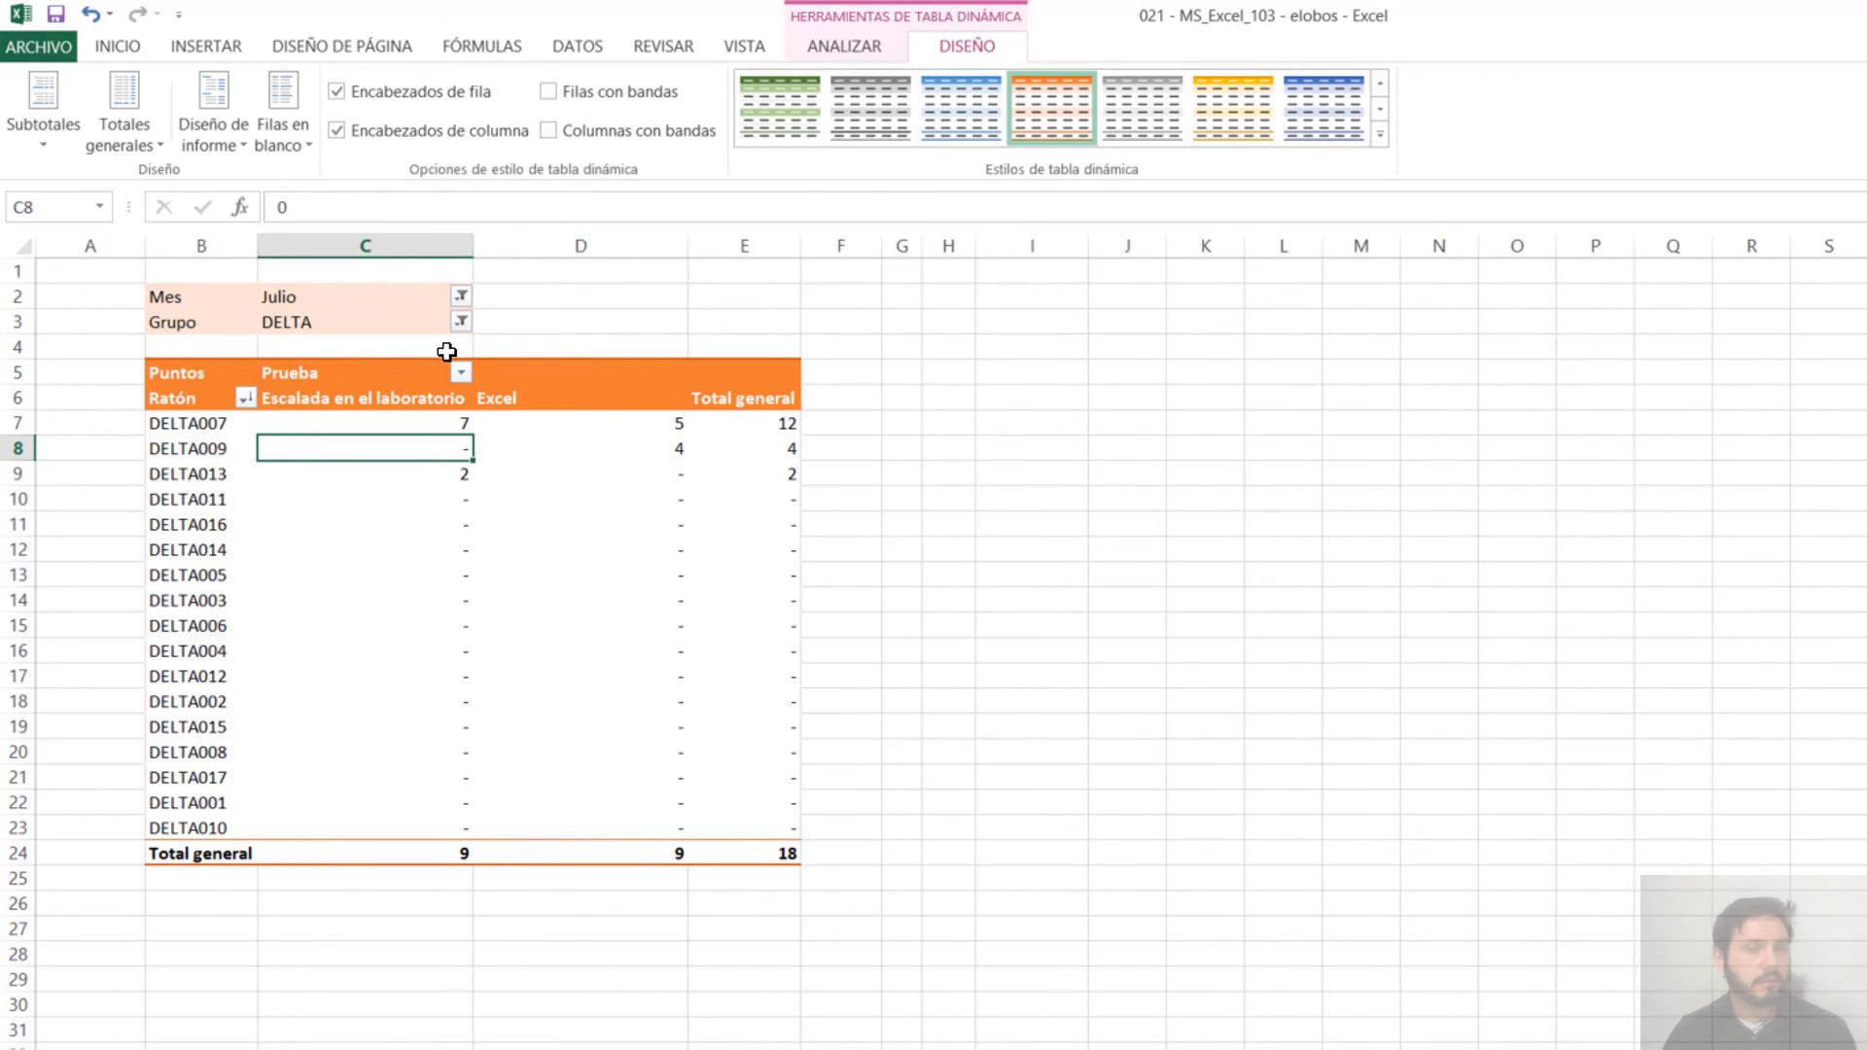
pyautogui.click(376, 377)
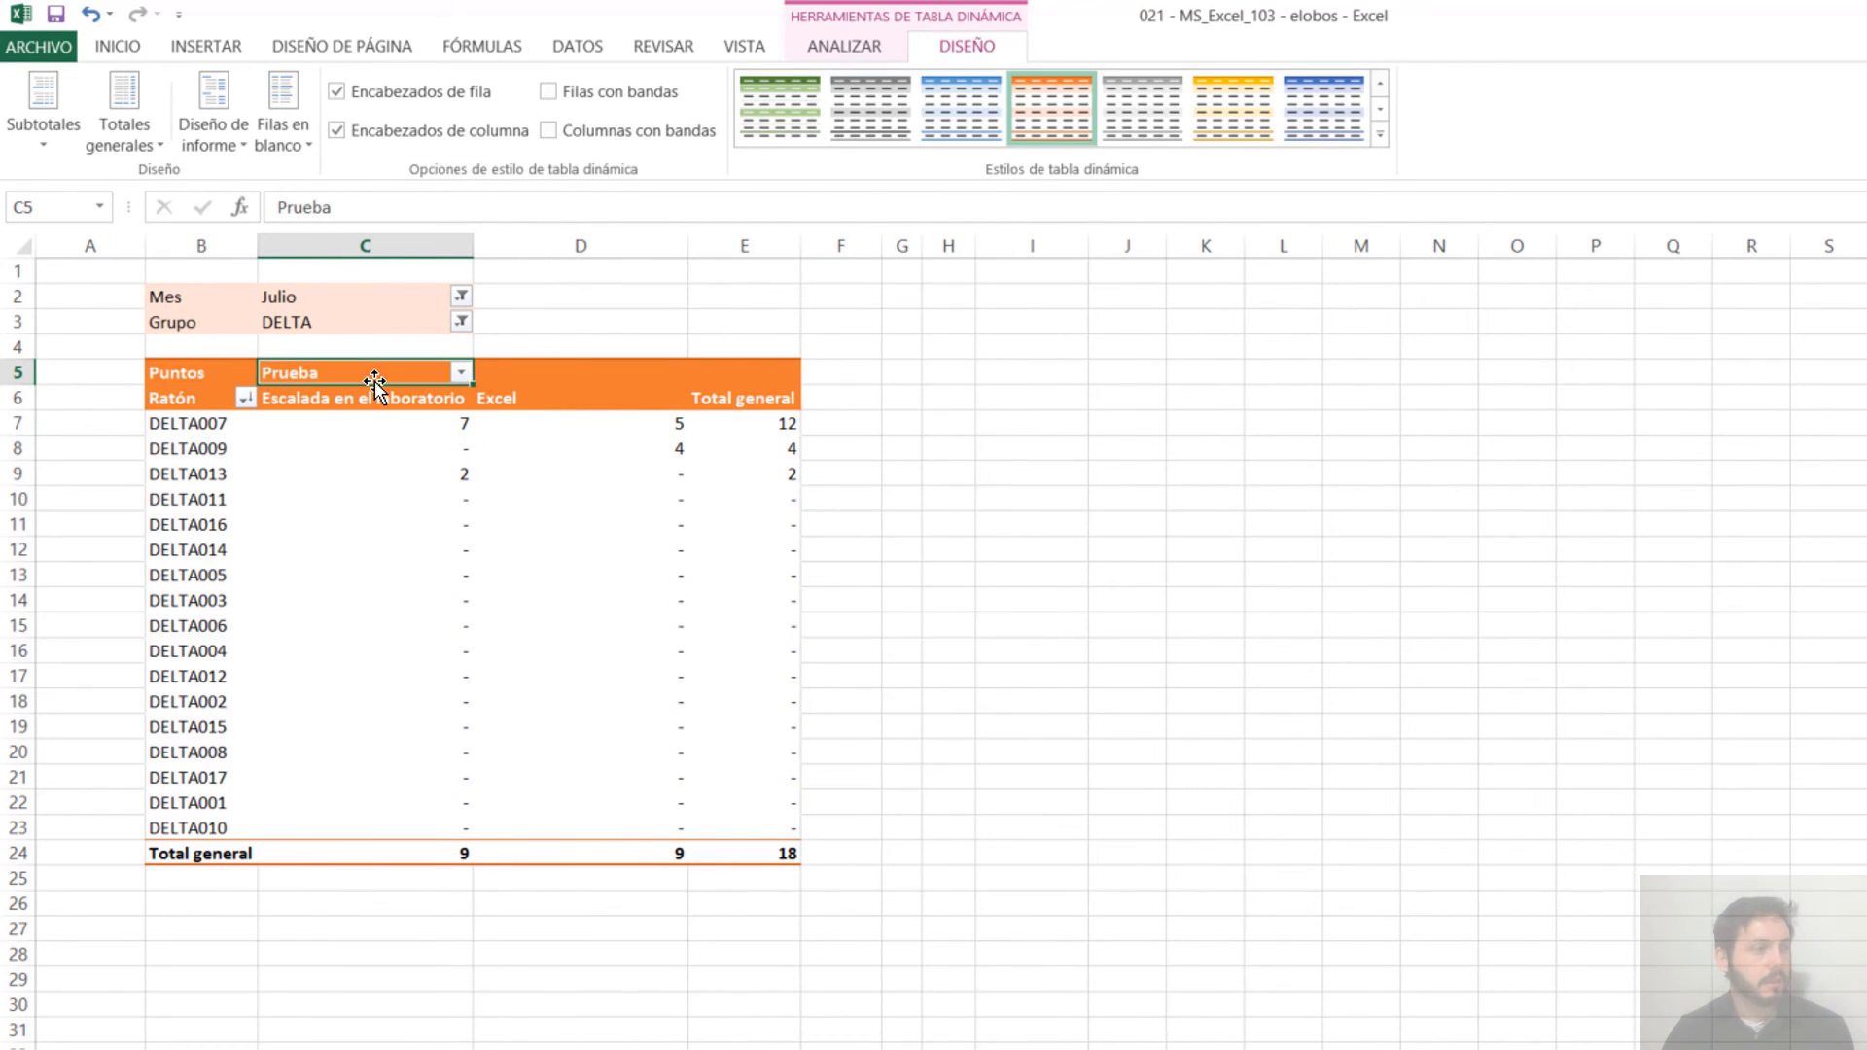
pyautogui.click(183, 399)
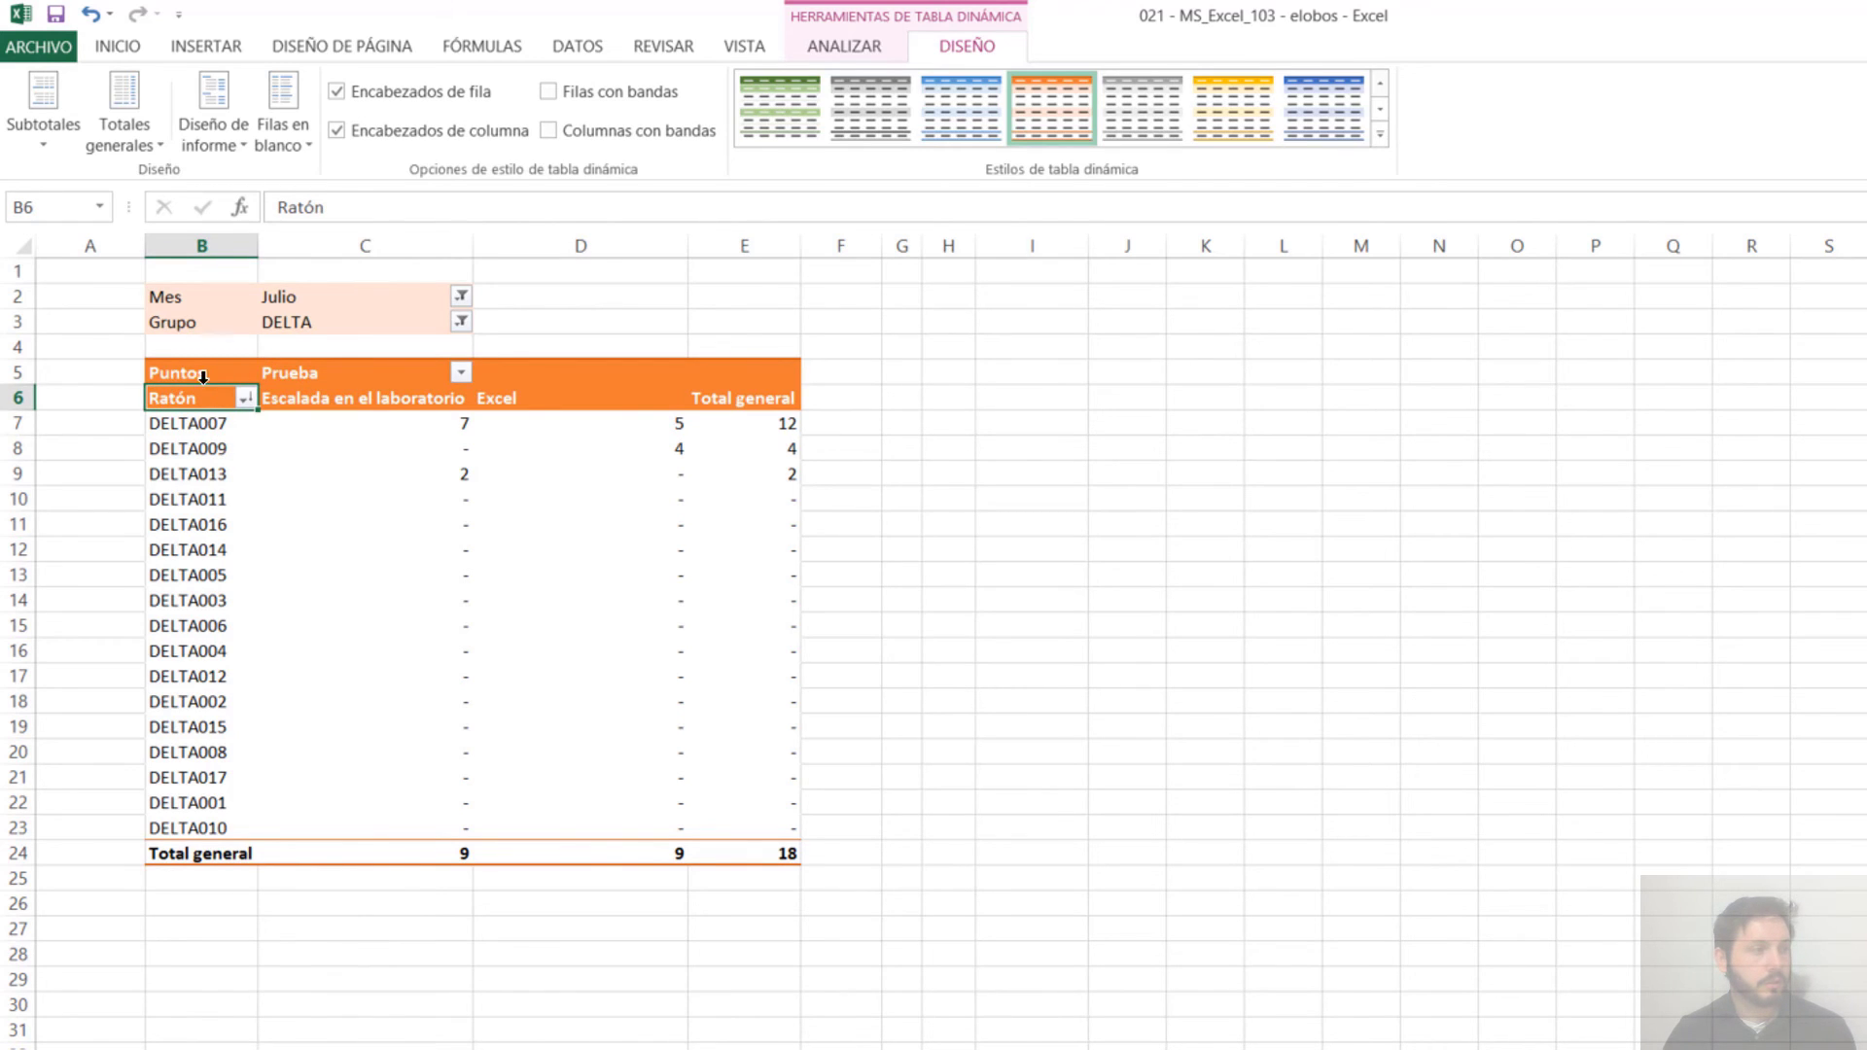
pyautogui.click(196, 376)
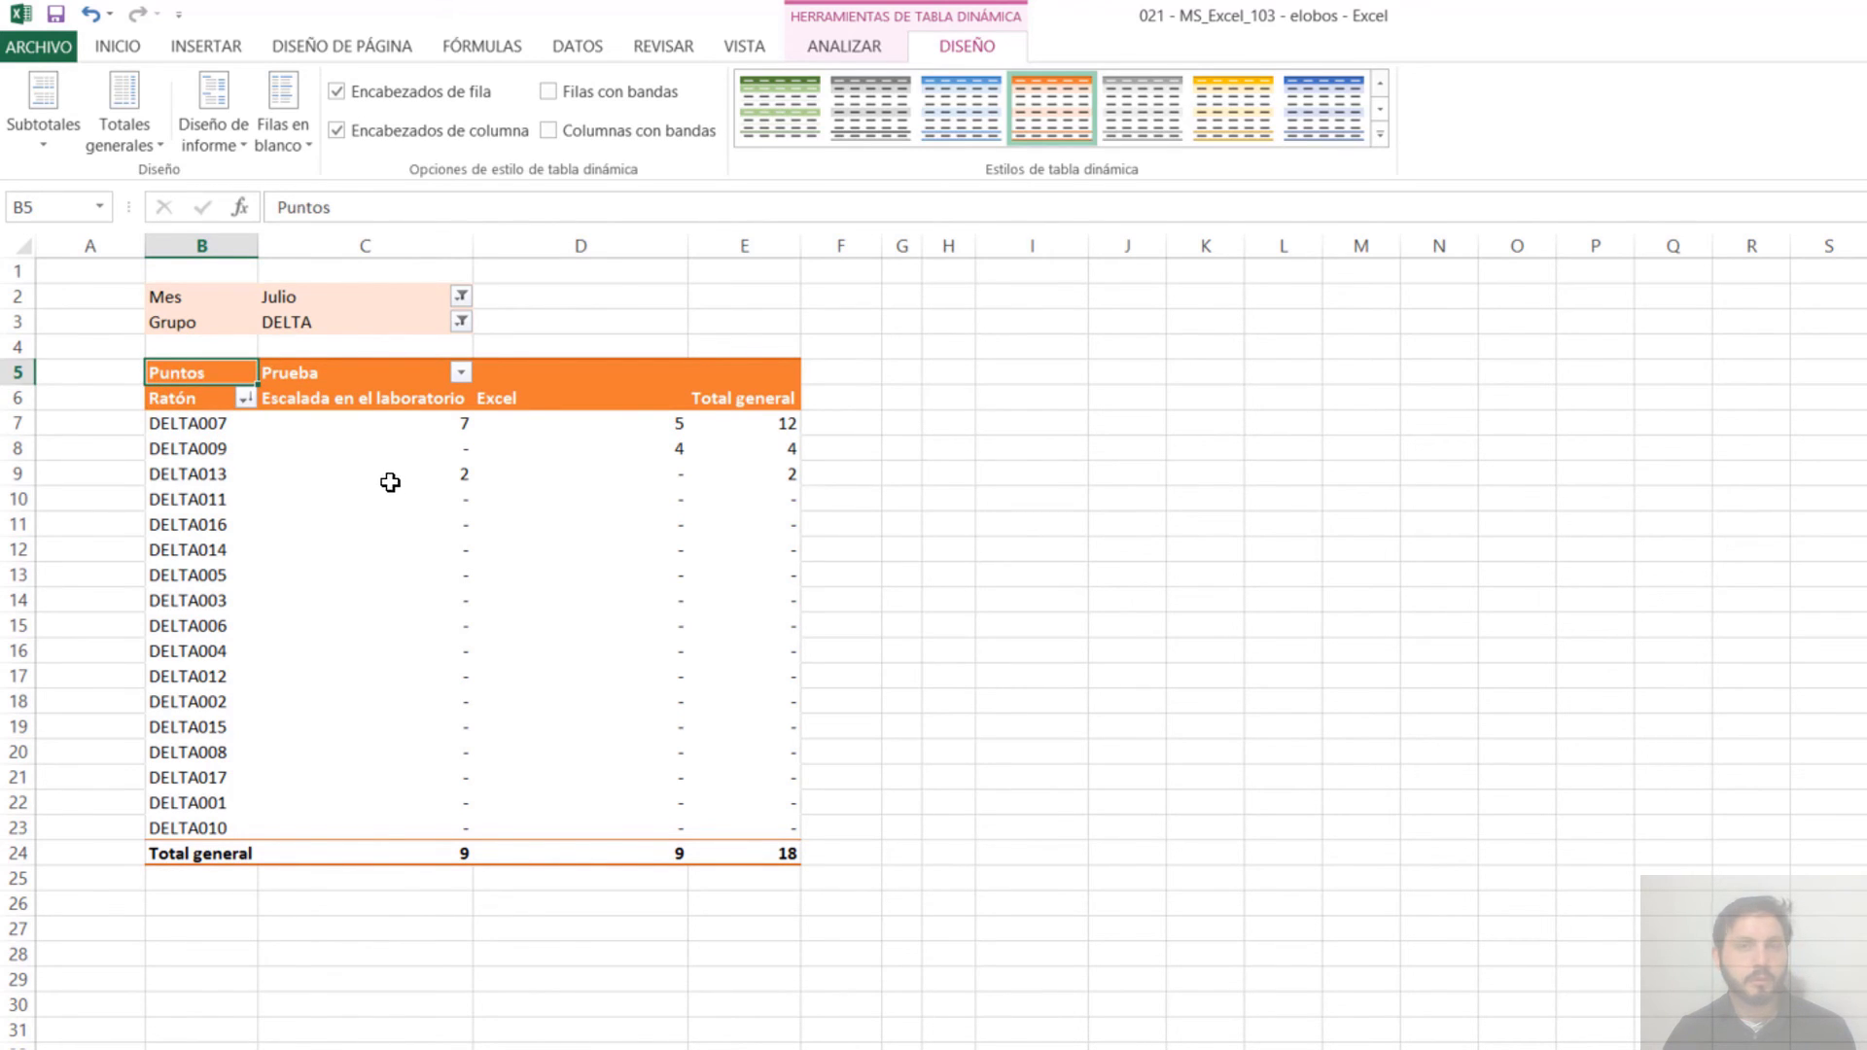
pyautogui.click(408, 452)
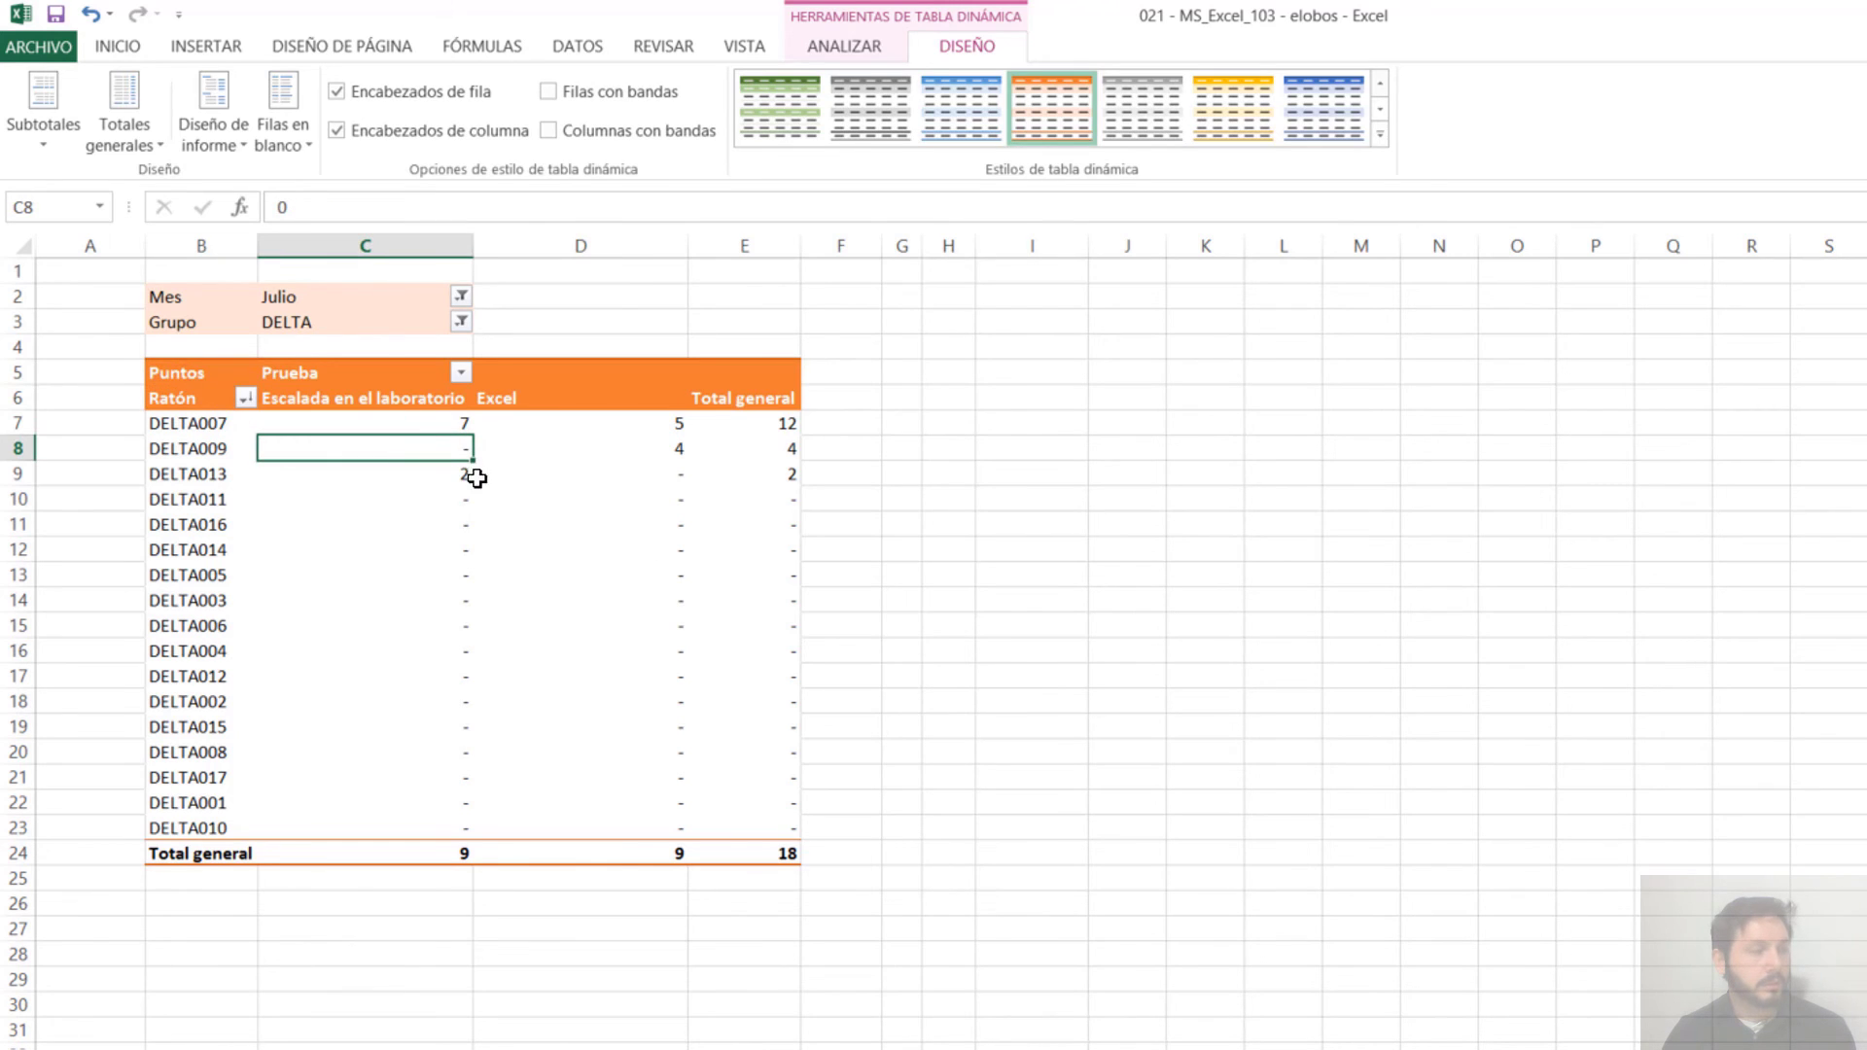
pyautogui.moveTo(279, 311)
pyautogui.mouseDown()
pyautogui.moveTo(220, 308)
pyautogui.moveTo(250, 304)
pyautogui.mouseUp()
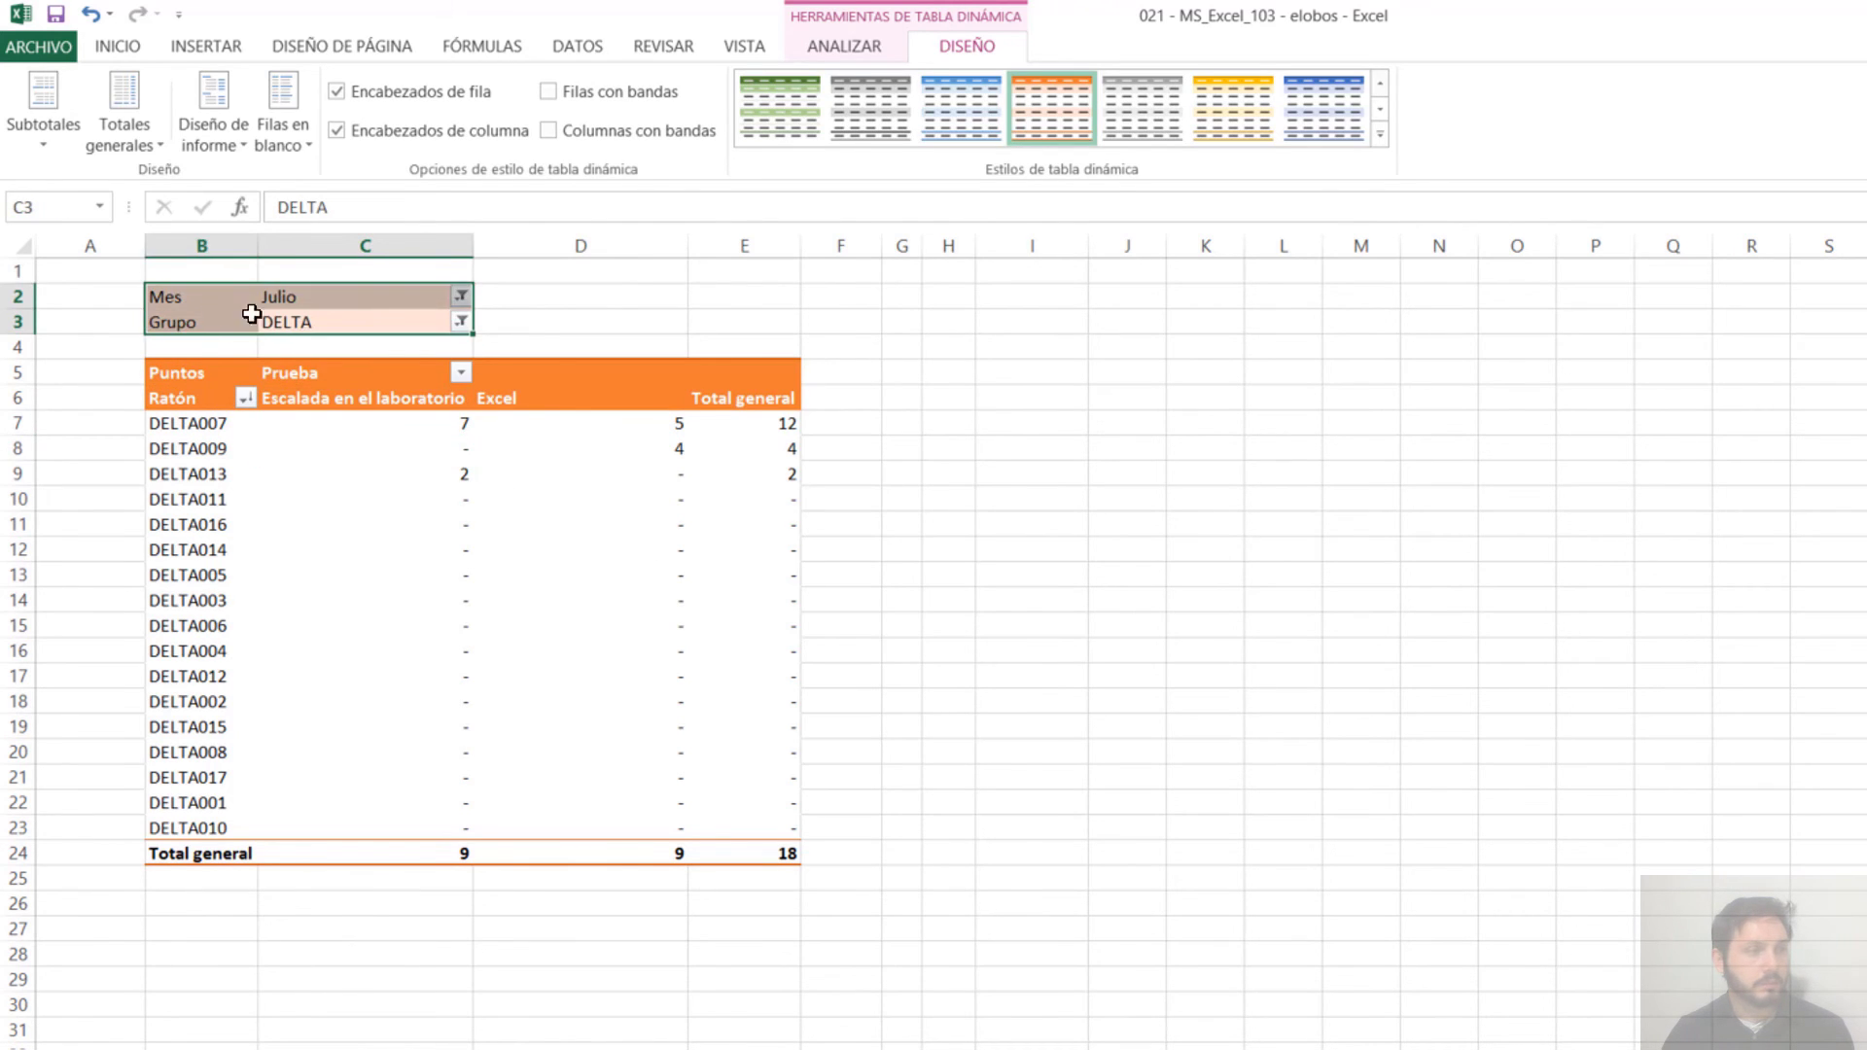
pyautogui.click(541, 476)
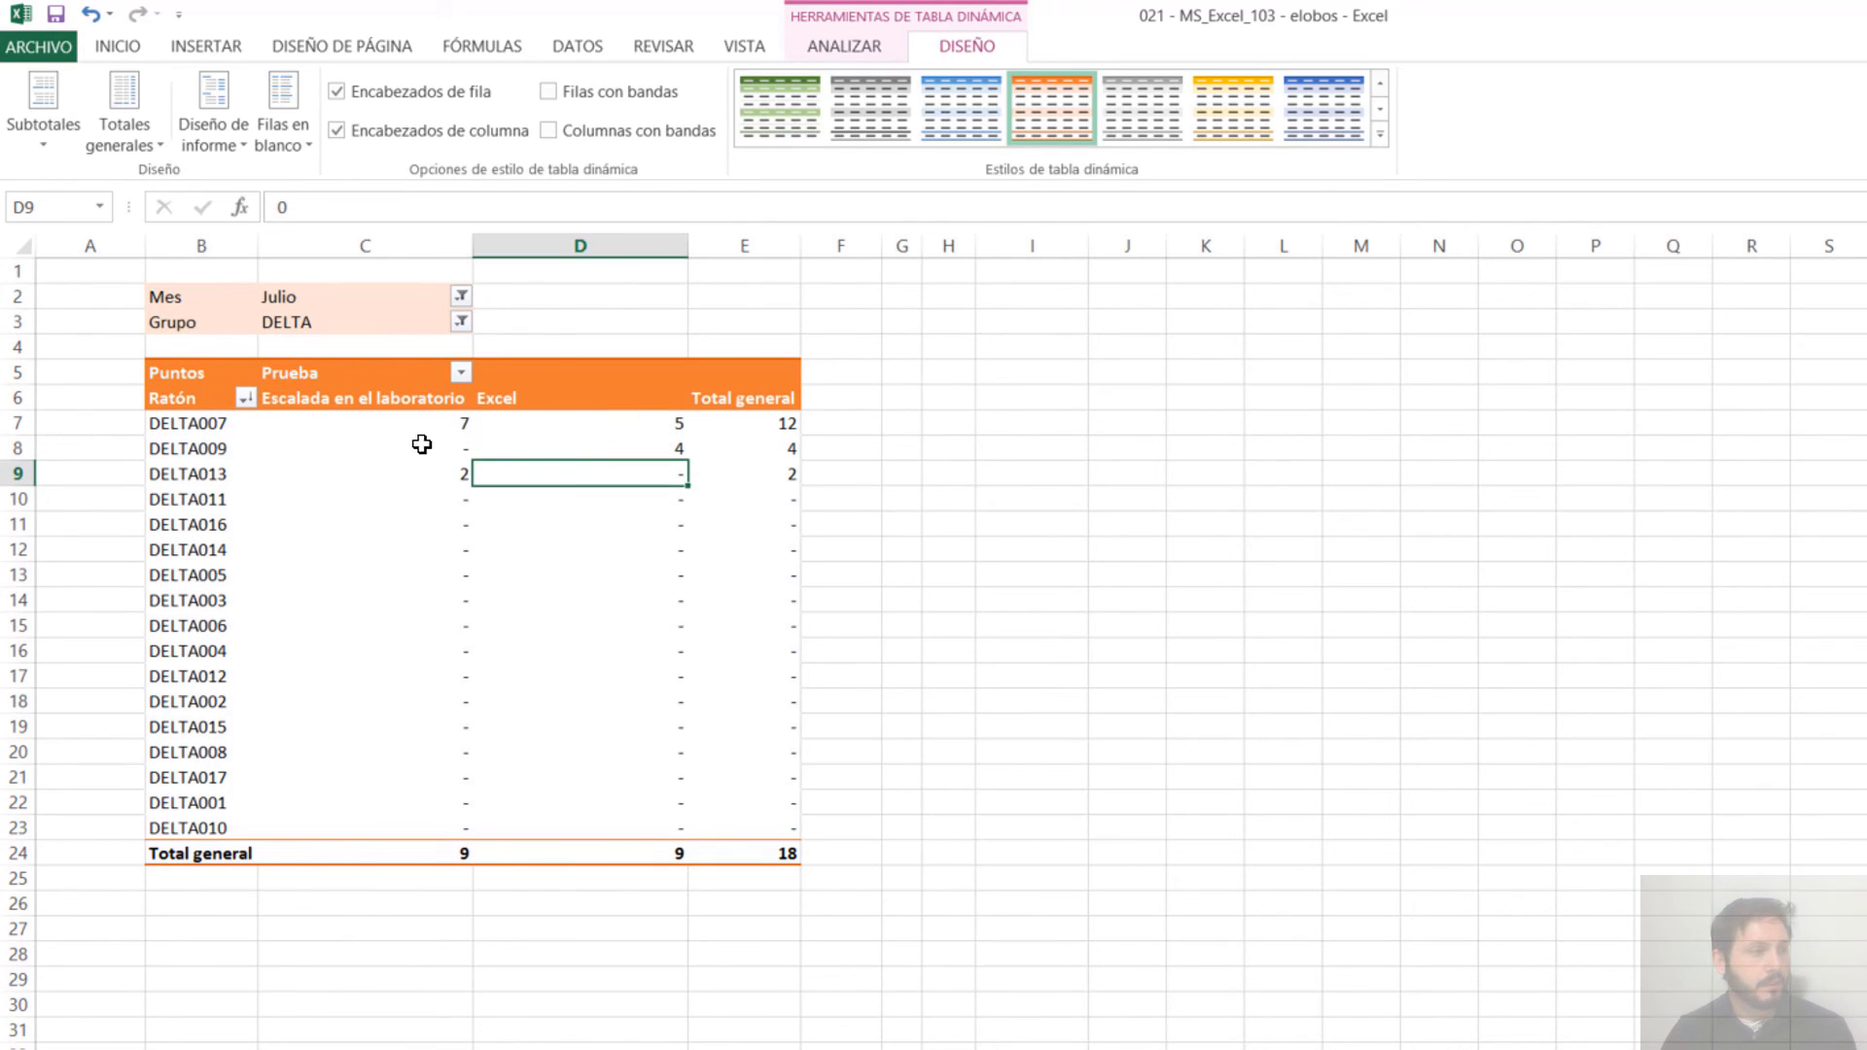
# Switch the report layout to compact form and back to outline form, comparing the headers and the widths of columns C and D
pyautogui.click(219, 134)
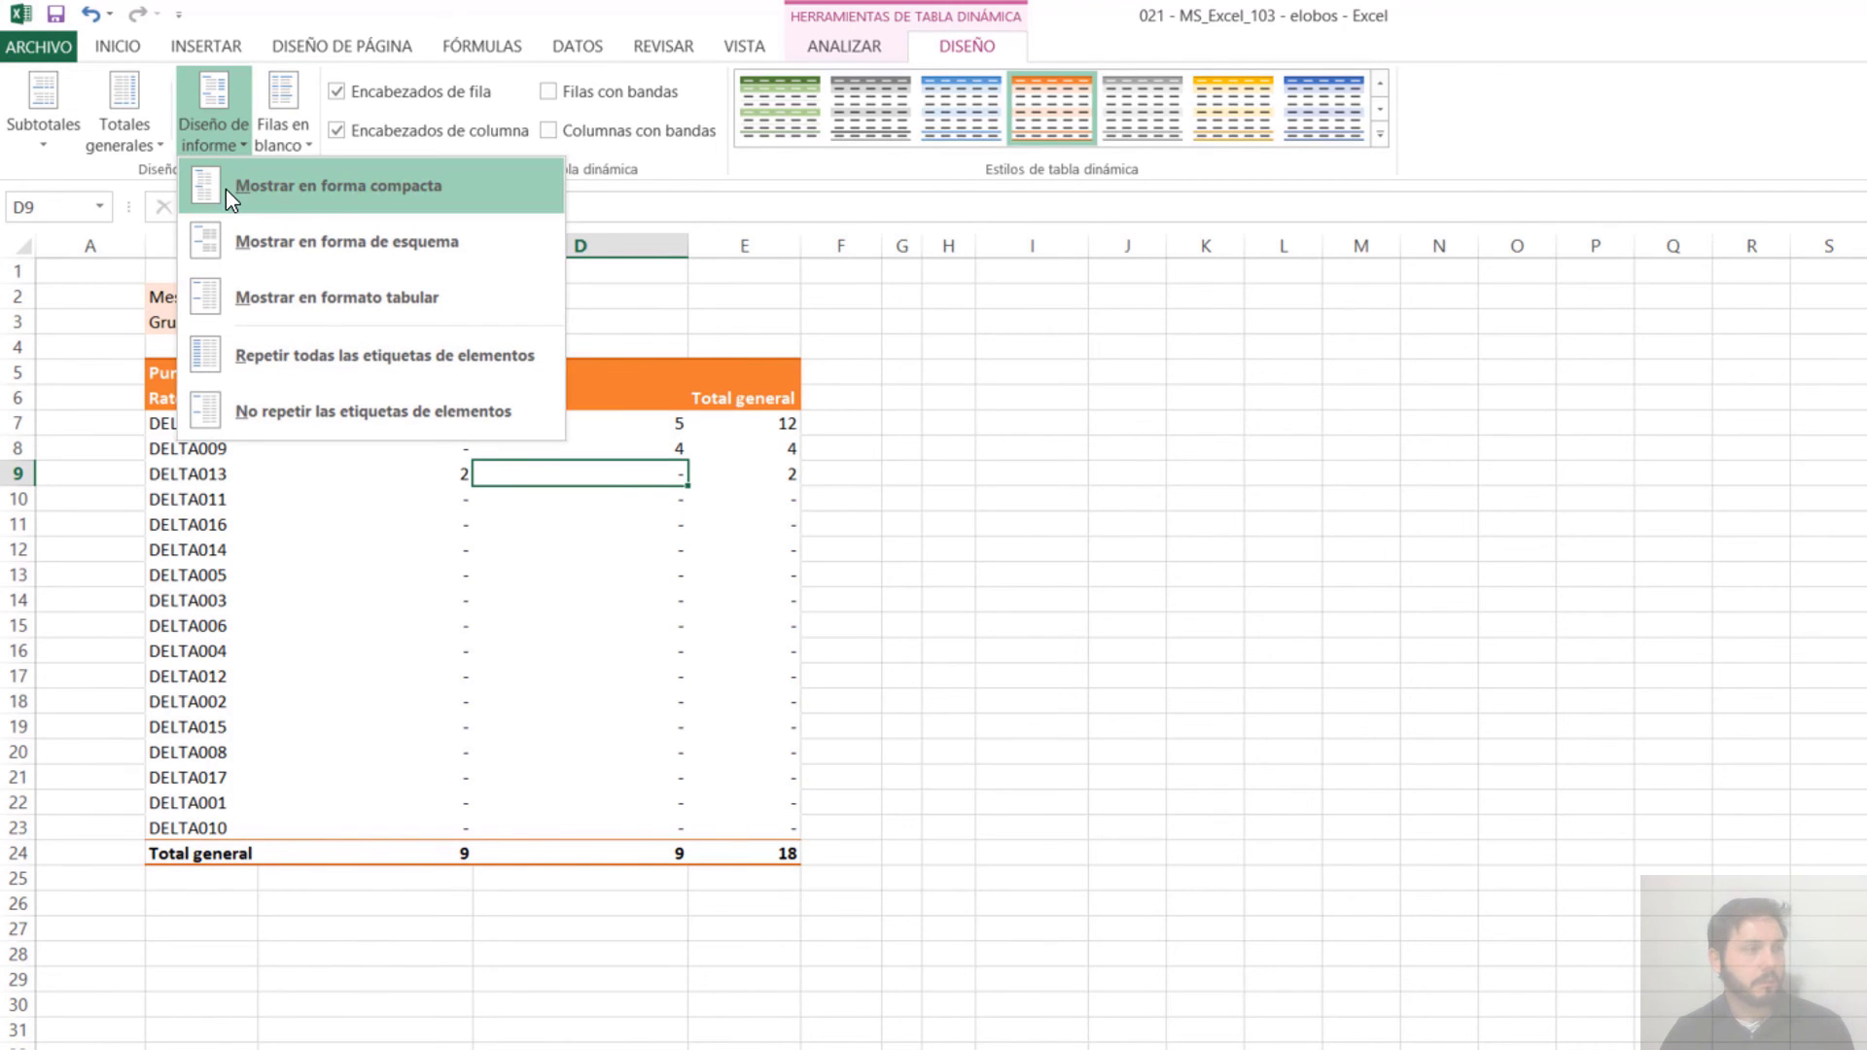
pyautogui.click(367, 186)
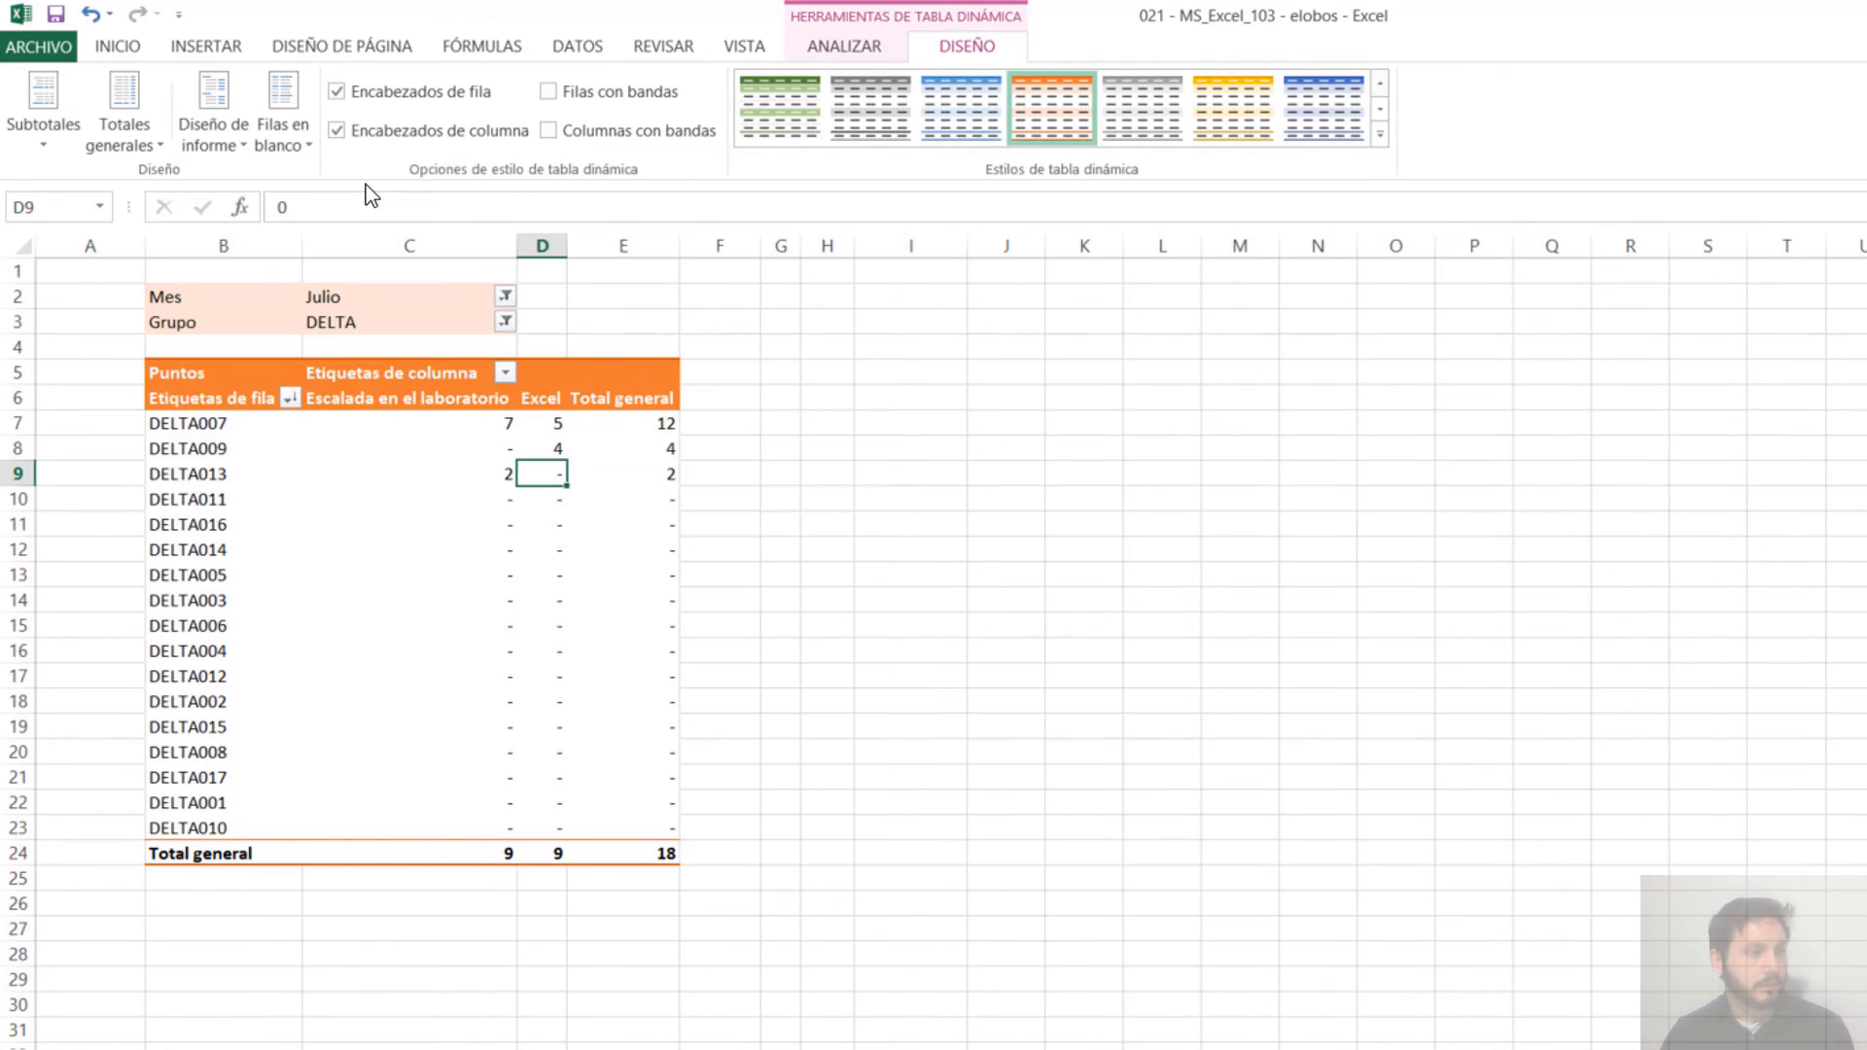
pyautogui.click(218, 102)
pyautogui.click(253, 236)
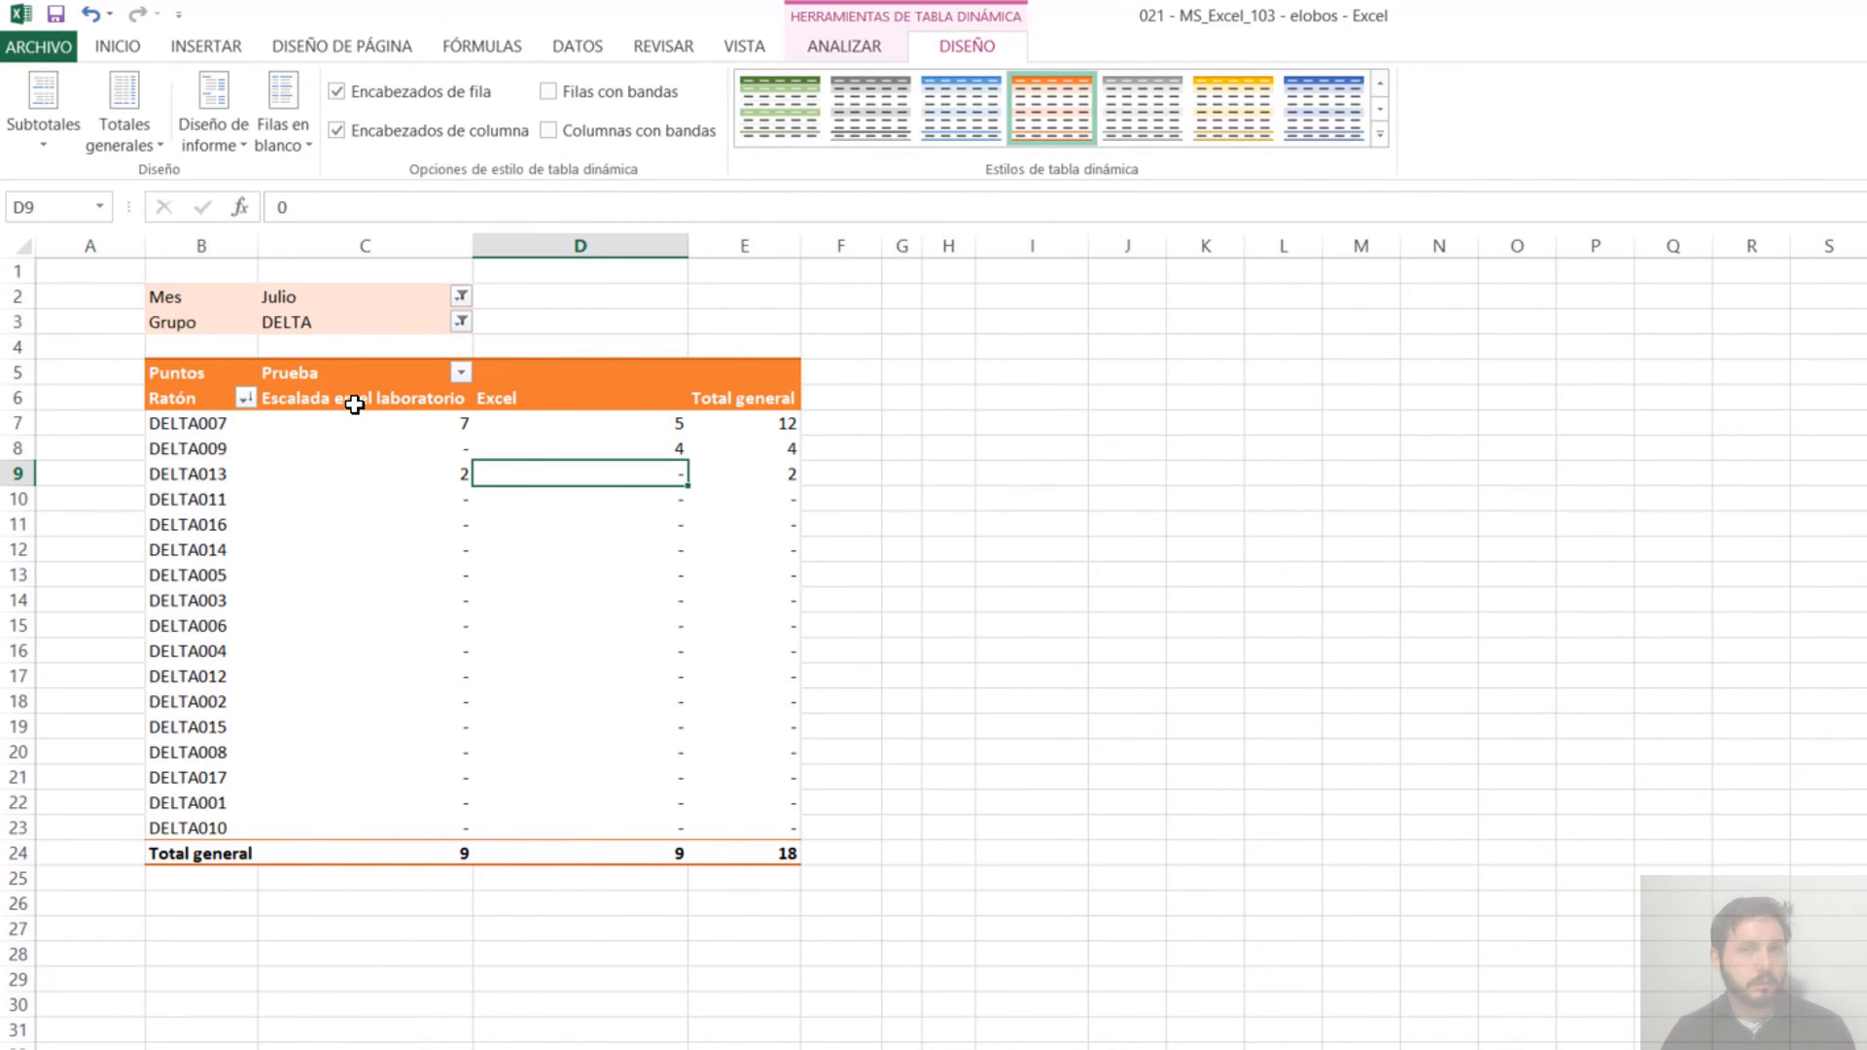
pyautogui.moveTo(522, 245); pyautogui.dragTo(382, 245)
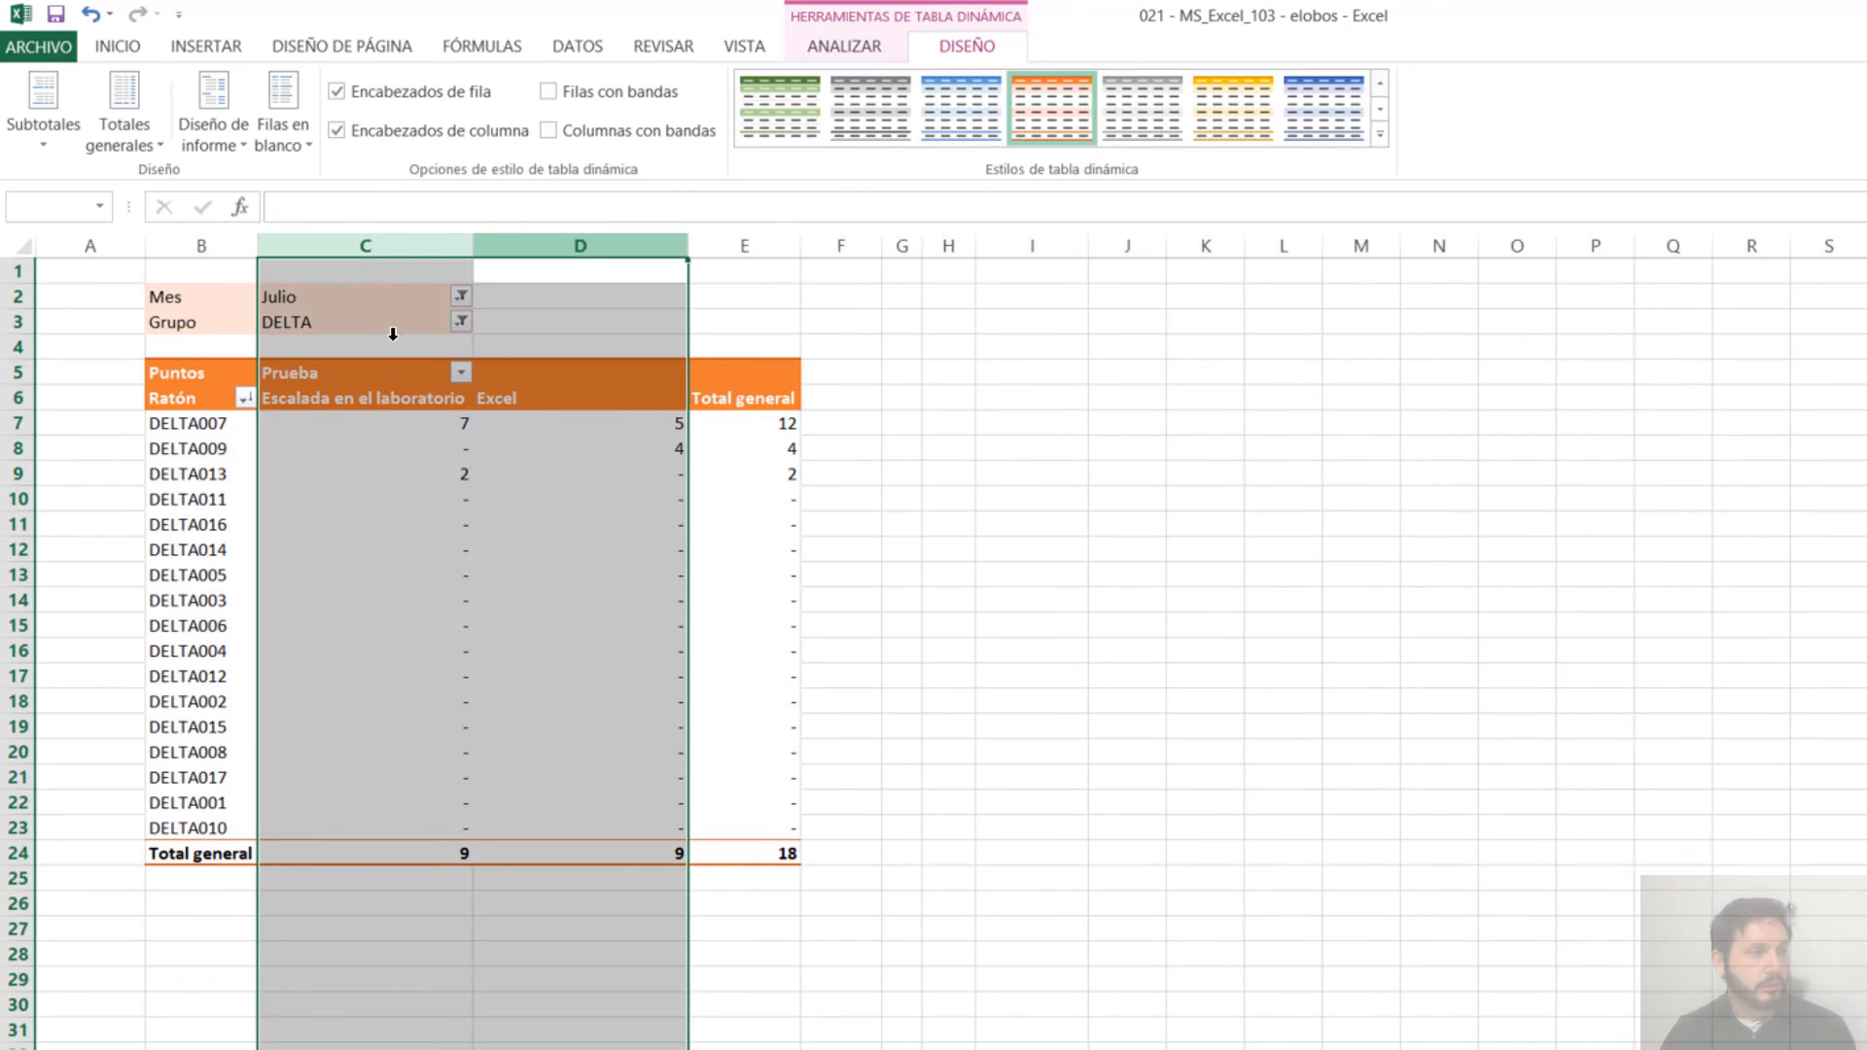
pyautogui.click(463, 525)
# Try the tabular report layout (Mostrar en formato tabular) and return the pivot table to compact form
pyautogui.click(210, 130)
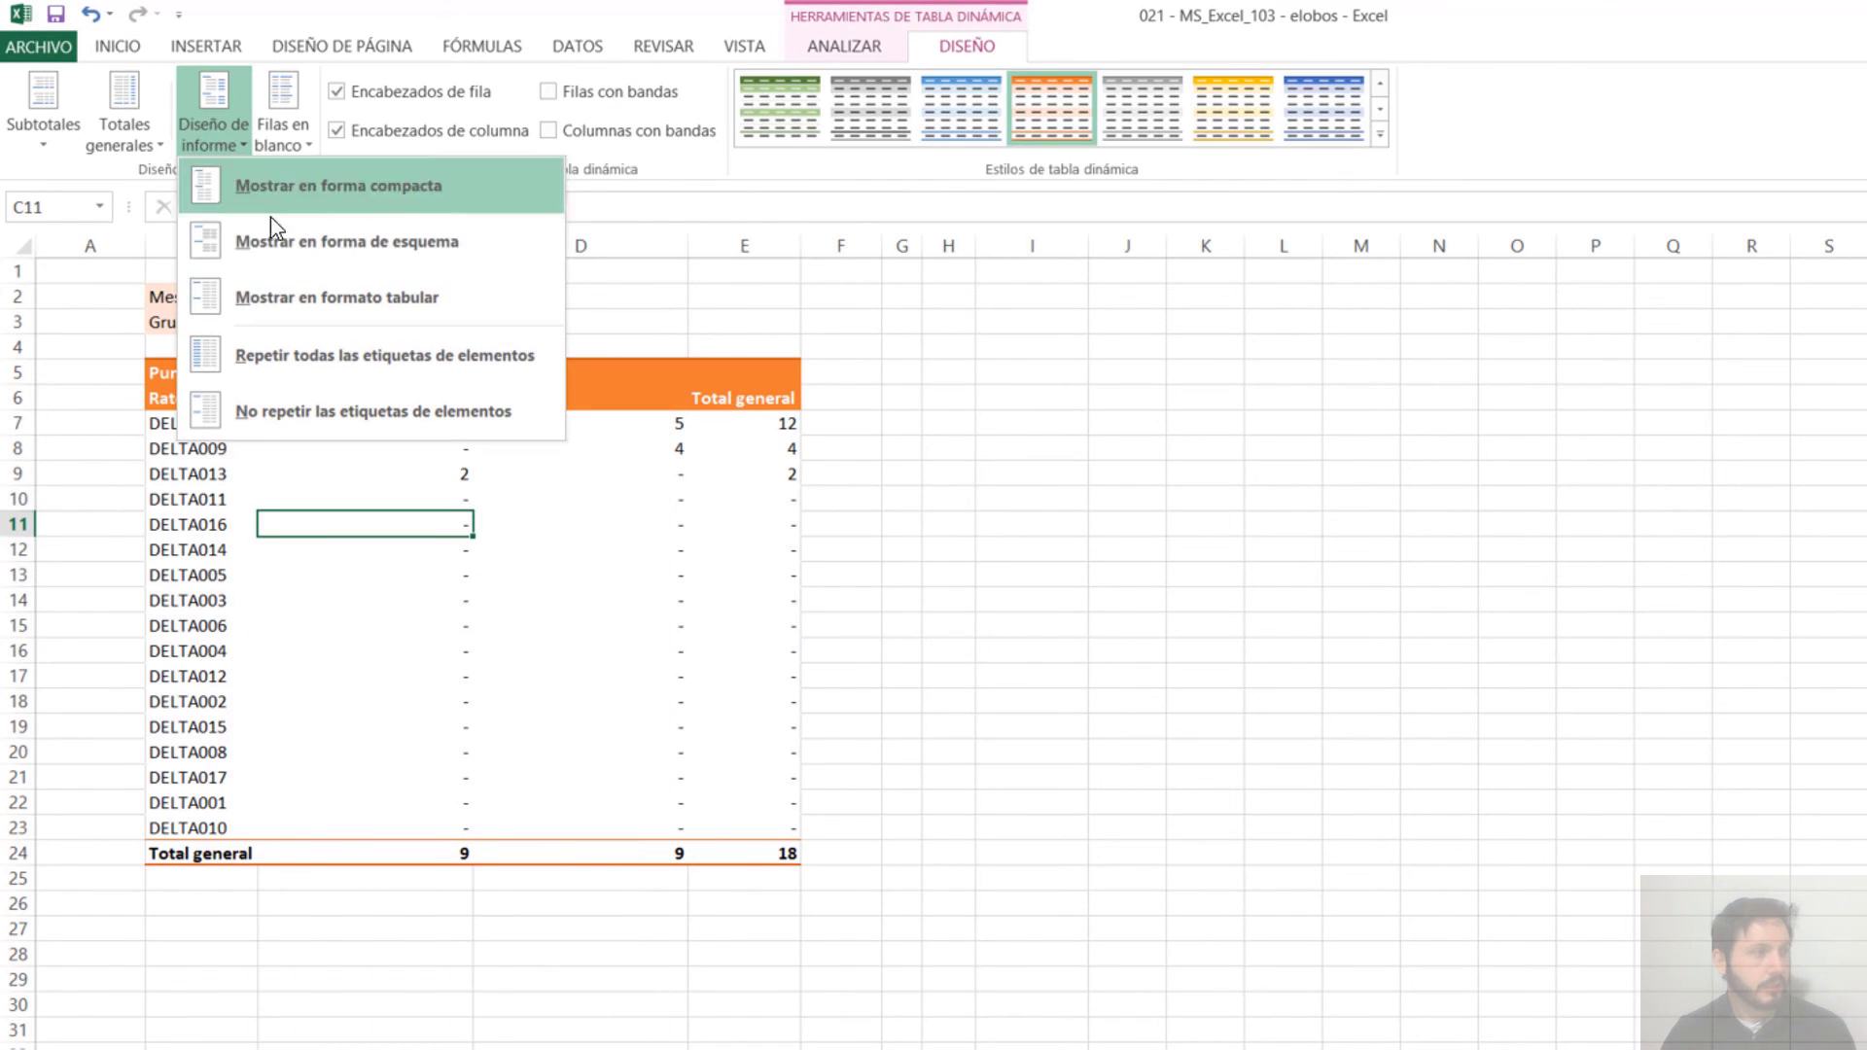
pyautogui.click(308, 297)
pyautogui.click(225, 130)
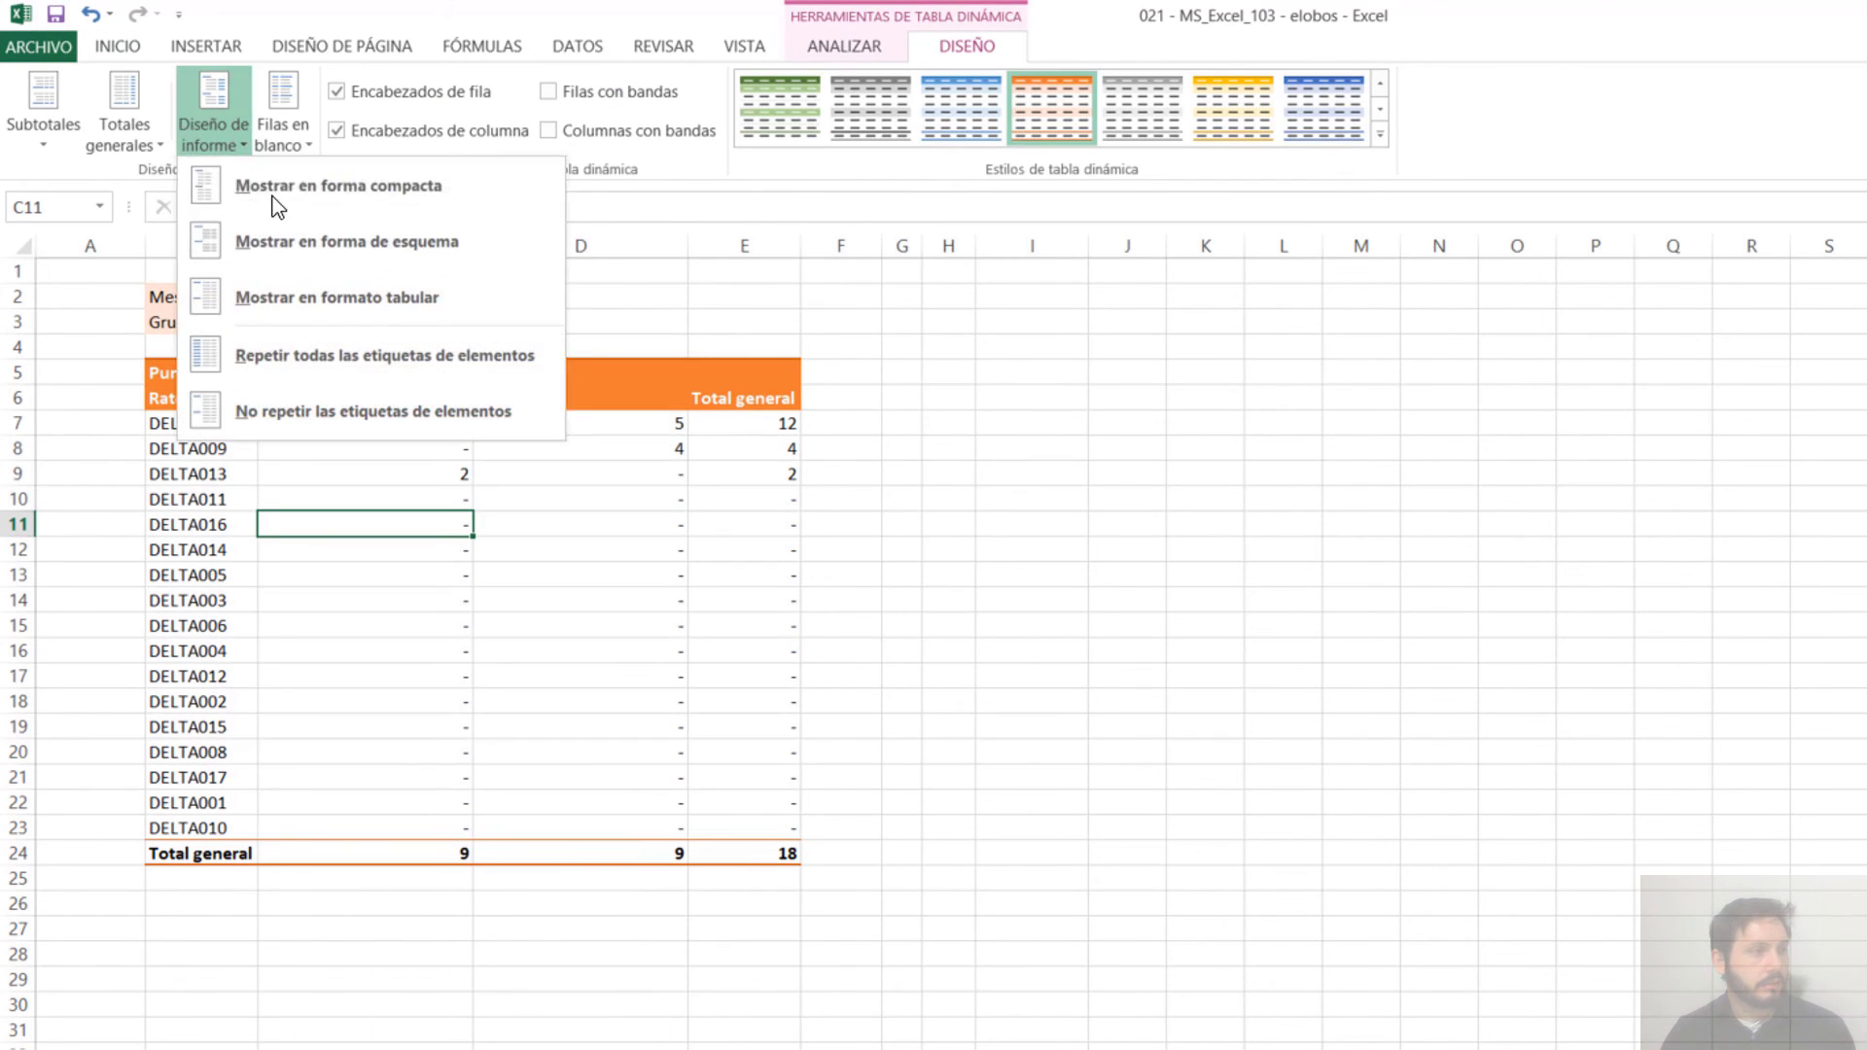
pyautogui.click(277, 190)
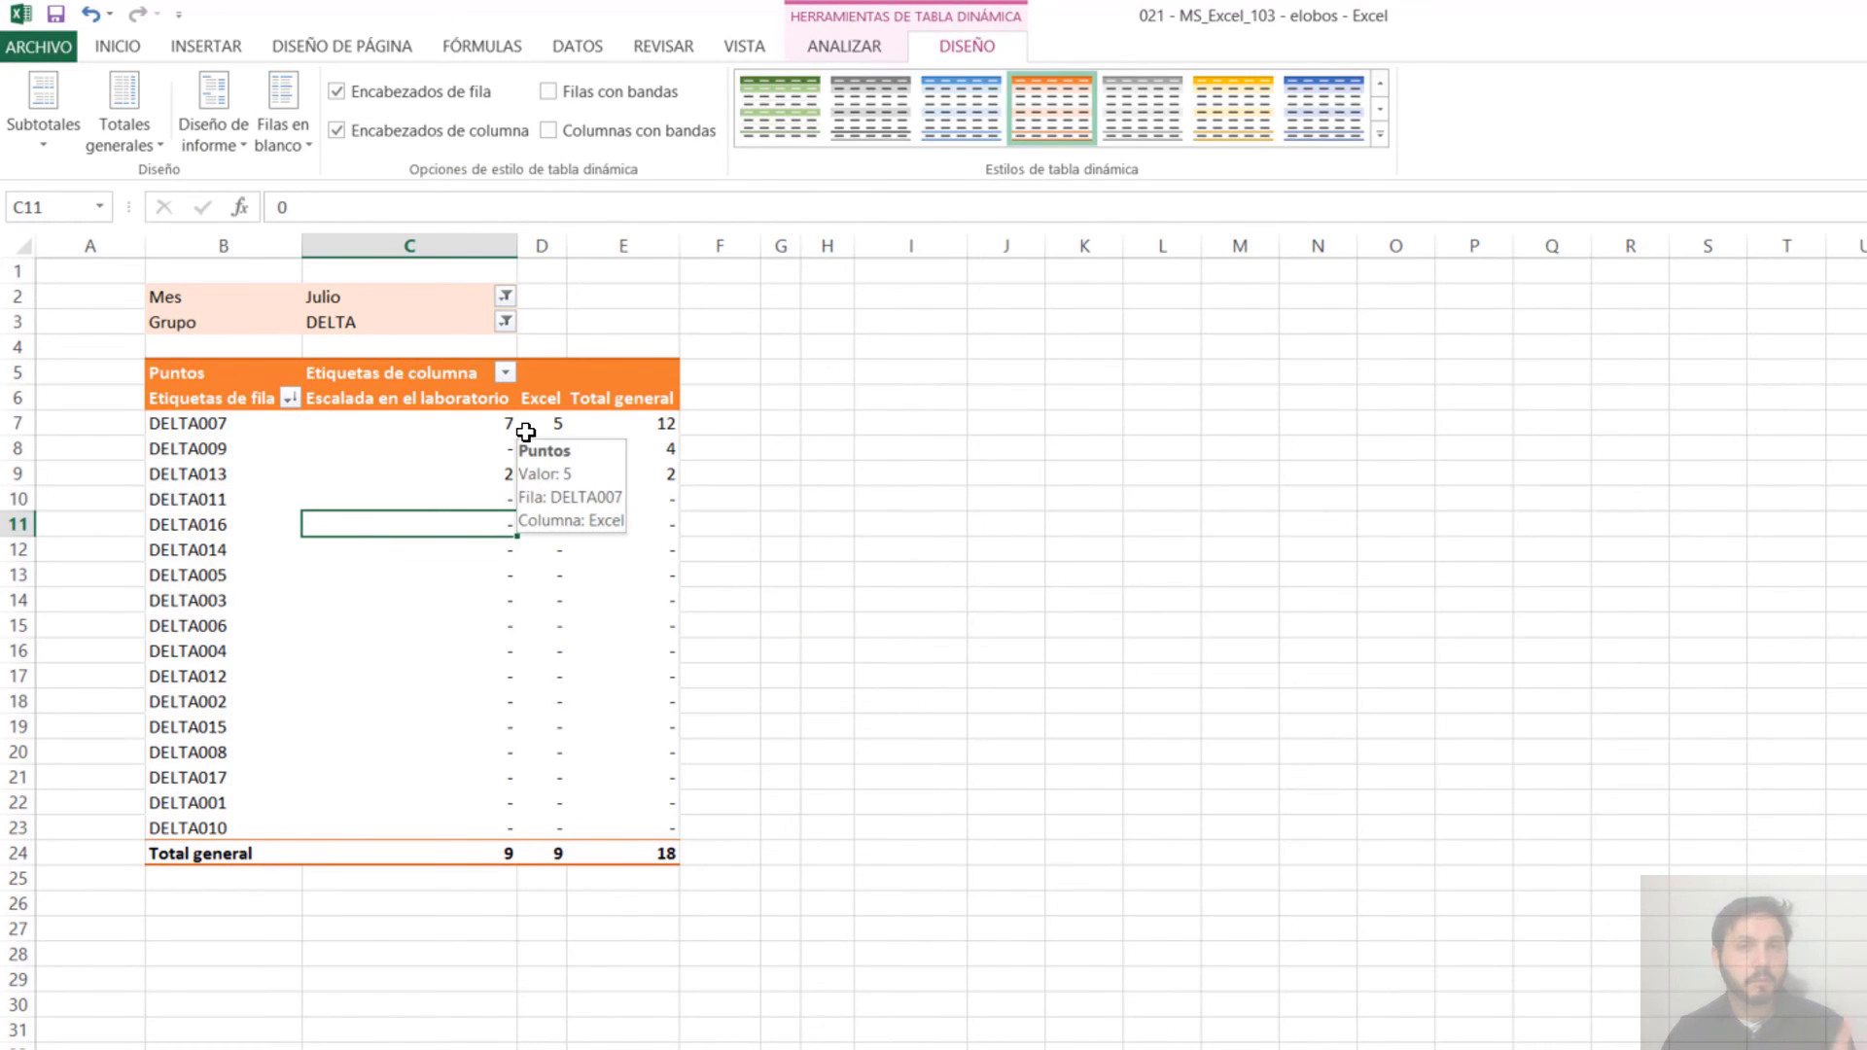
# Show the pivot table in outline form (Mostrar en forma de esquema) and narrow columns C and D to an equal width
pyautogui.click(214, 131)
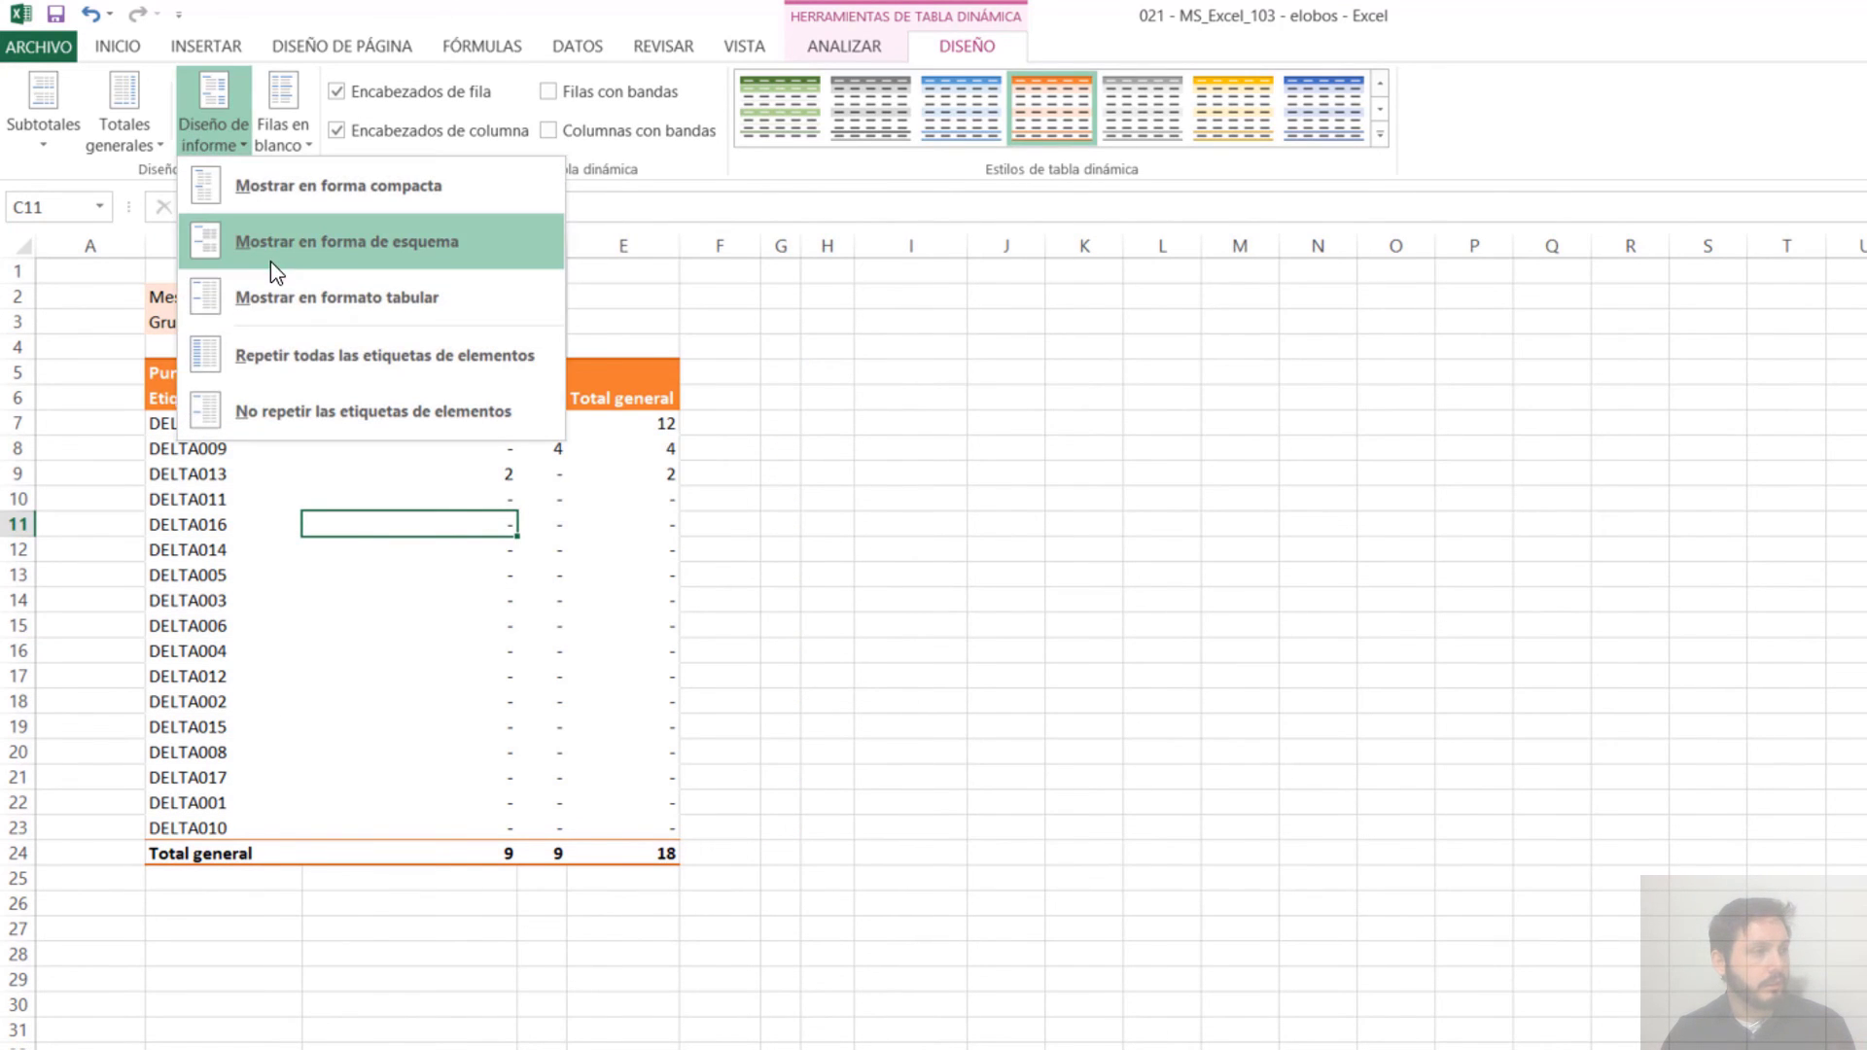
pyautogui.click(283, 254)
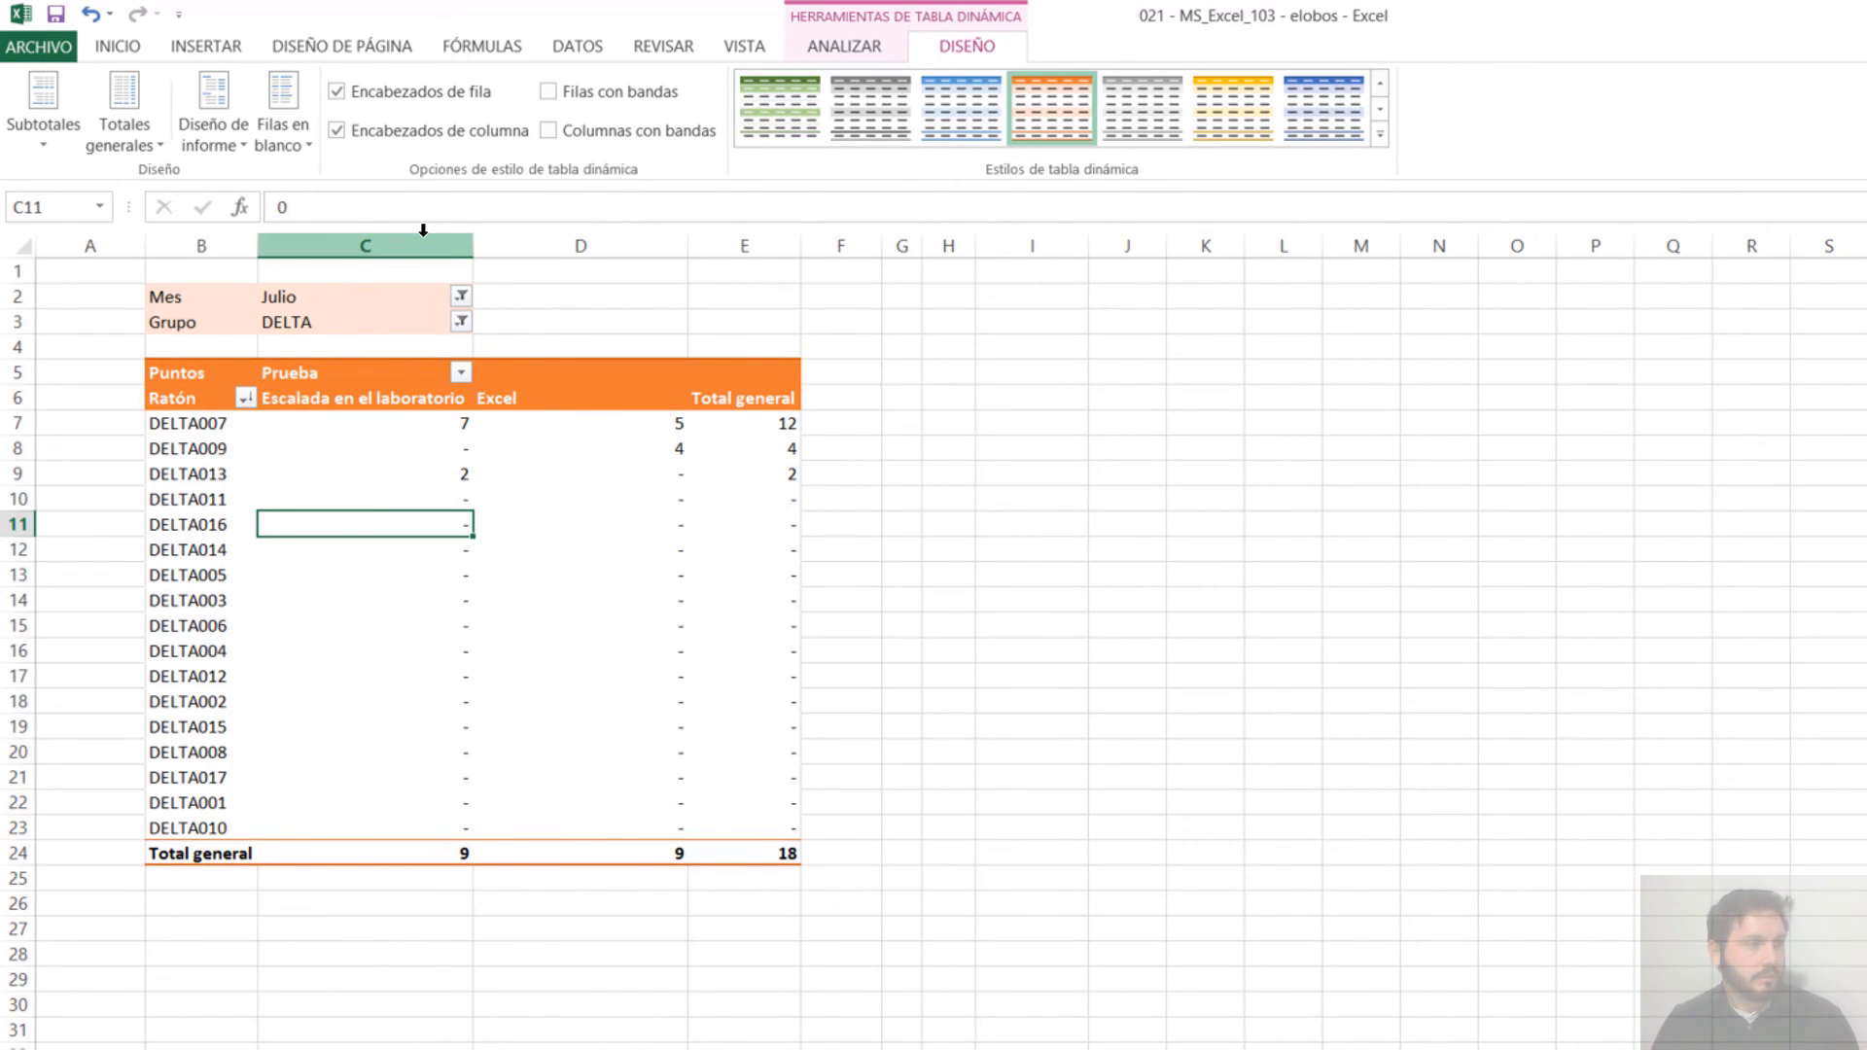
pyautogui.moveTo(421, 243)
pyautogui.mouseDown()
pyautogui.moveTo(518, 243)
pyautogui.moveTo(410, 249)
pyautogui.mouseUp()
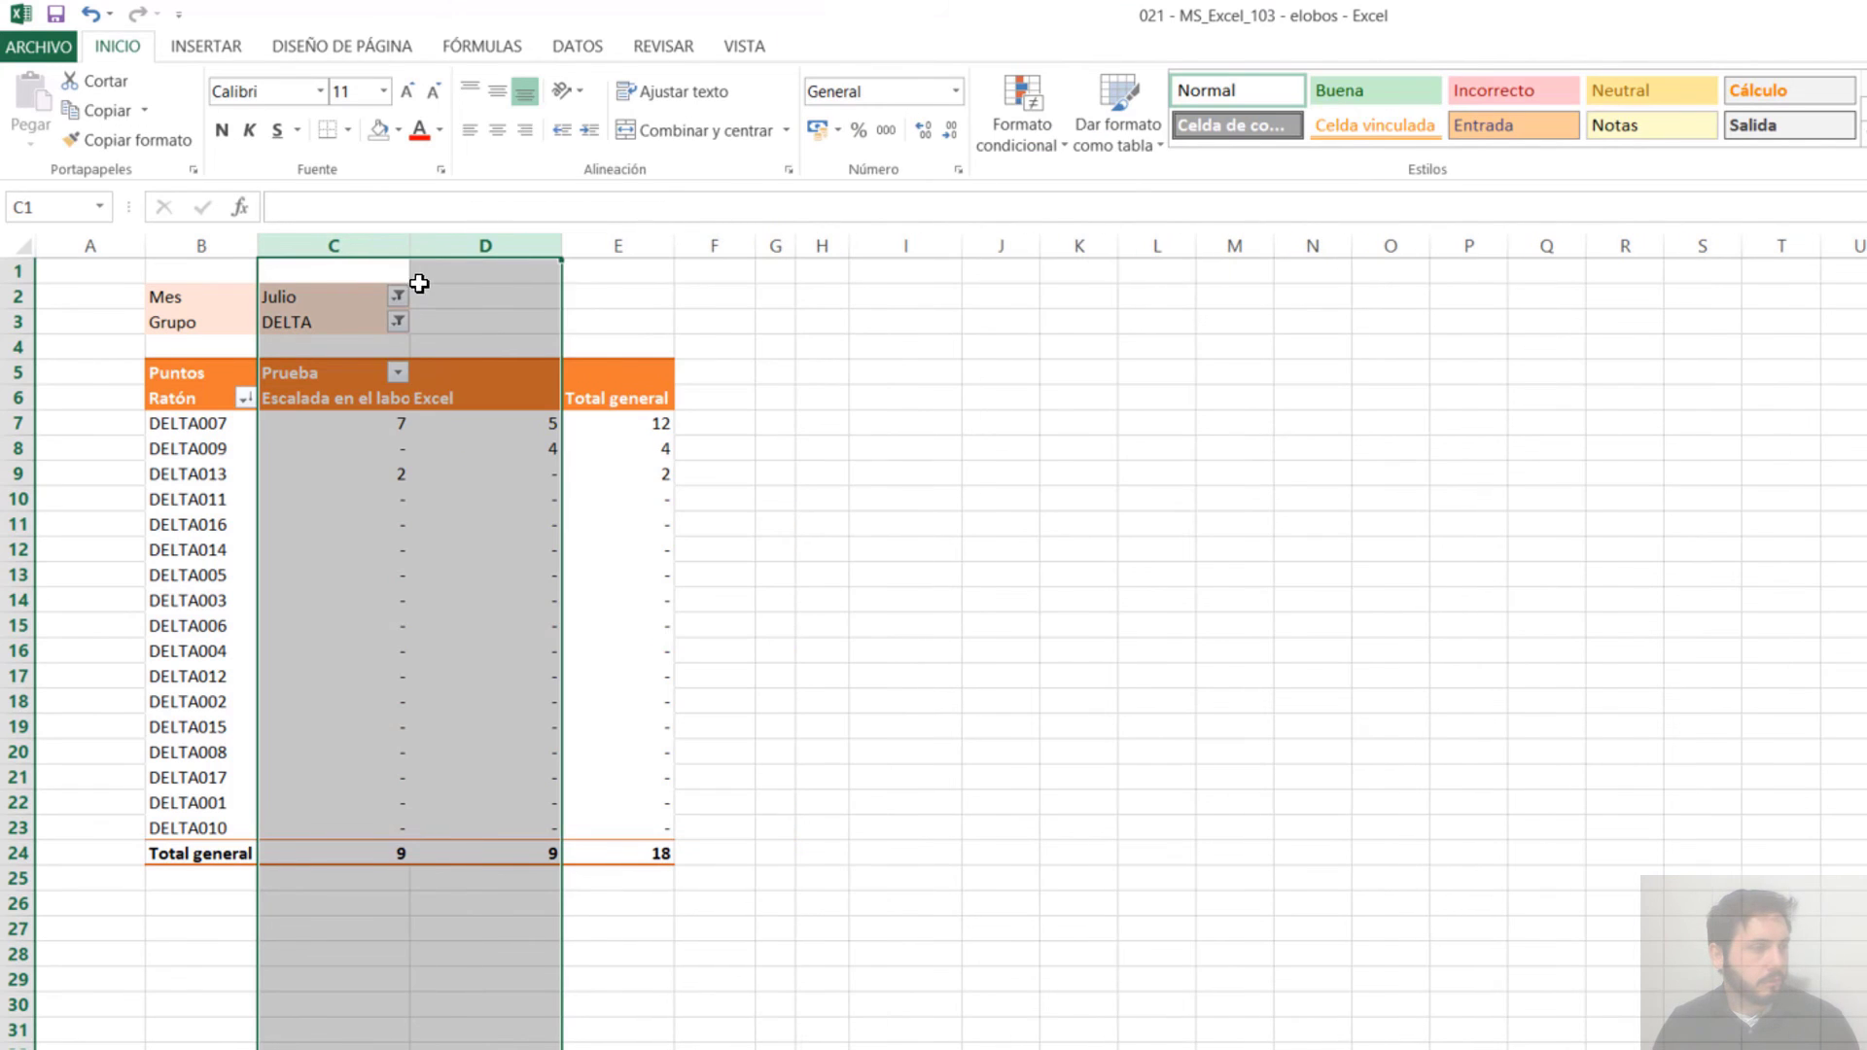
pyautogui.click(380, 444)
# Centre the header cells B6:E6 horizontally and vertically and wrap their text
pyautogui.moveTo(184, 397); pyautogui.dragTo(616, 391)
pyautogui.click(497, 91)
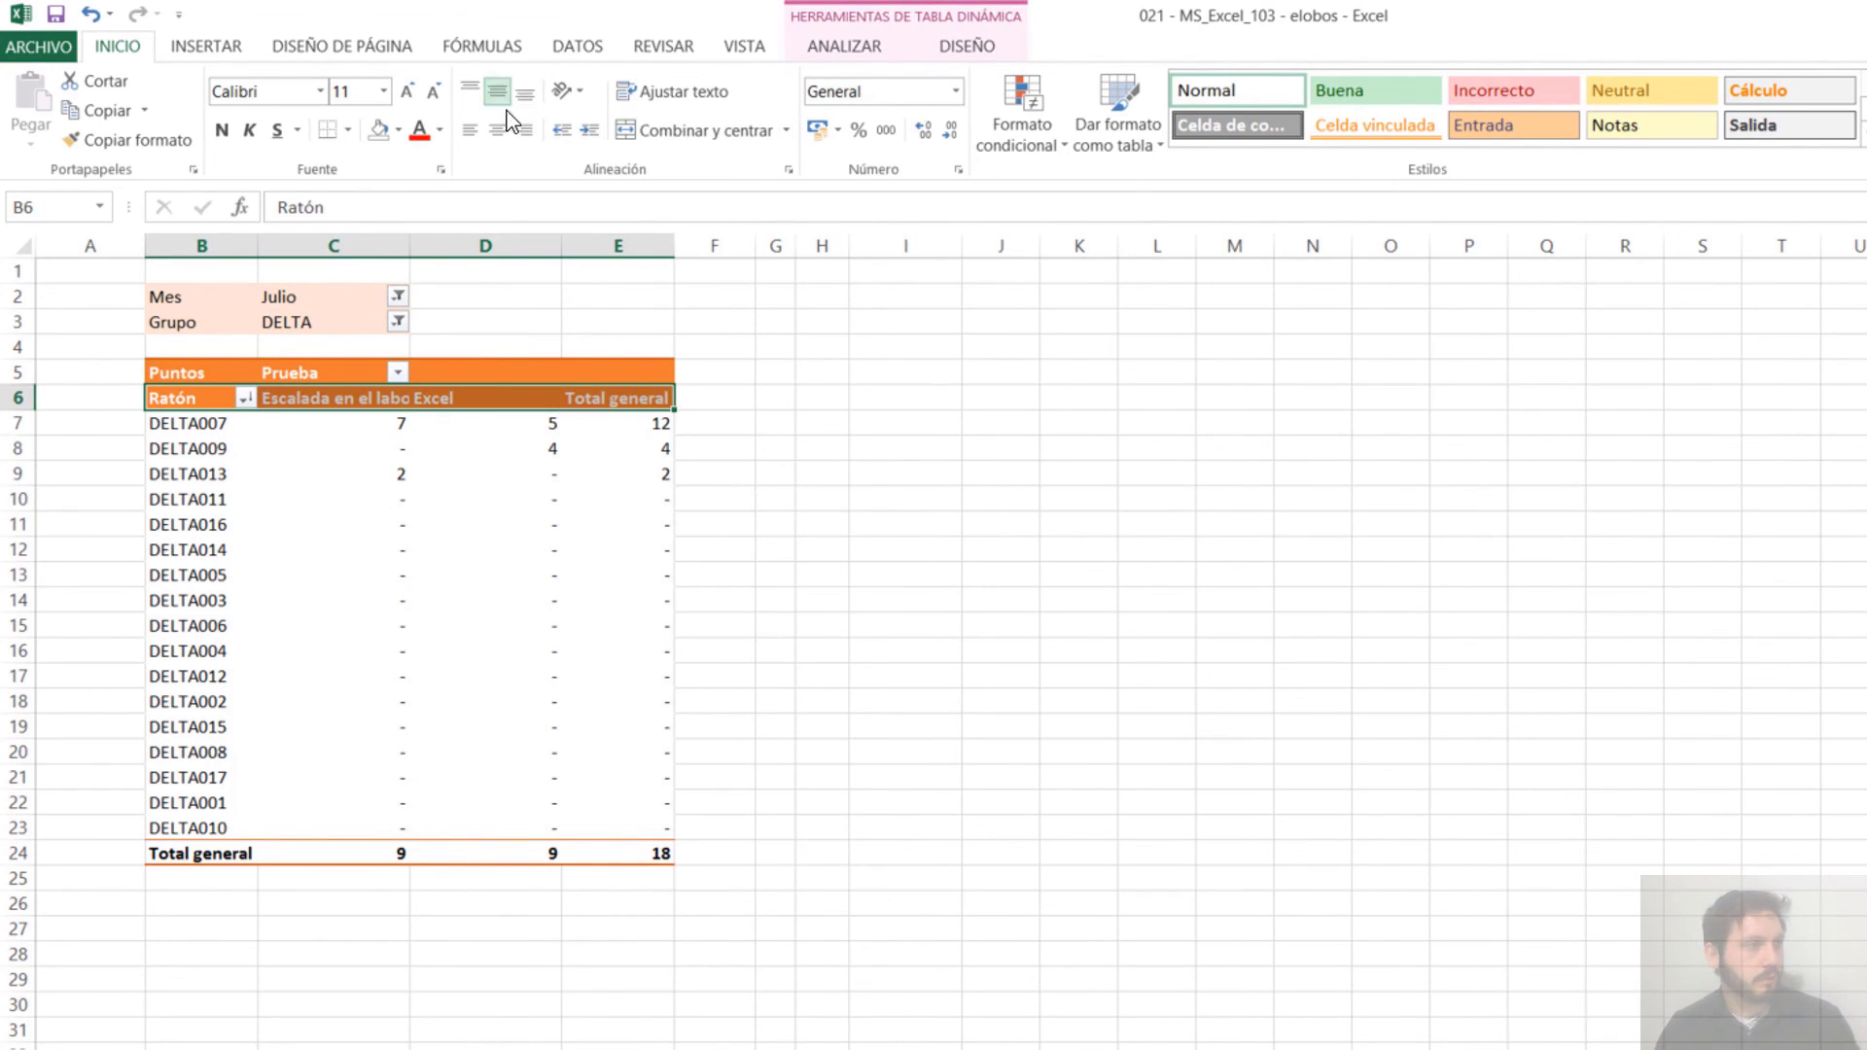
pyautogui.click(497, 130)
pyautogui.click(673, 90)
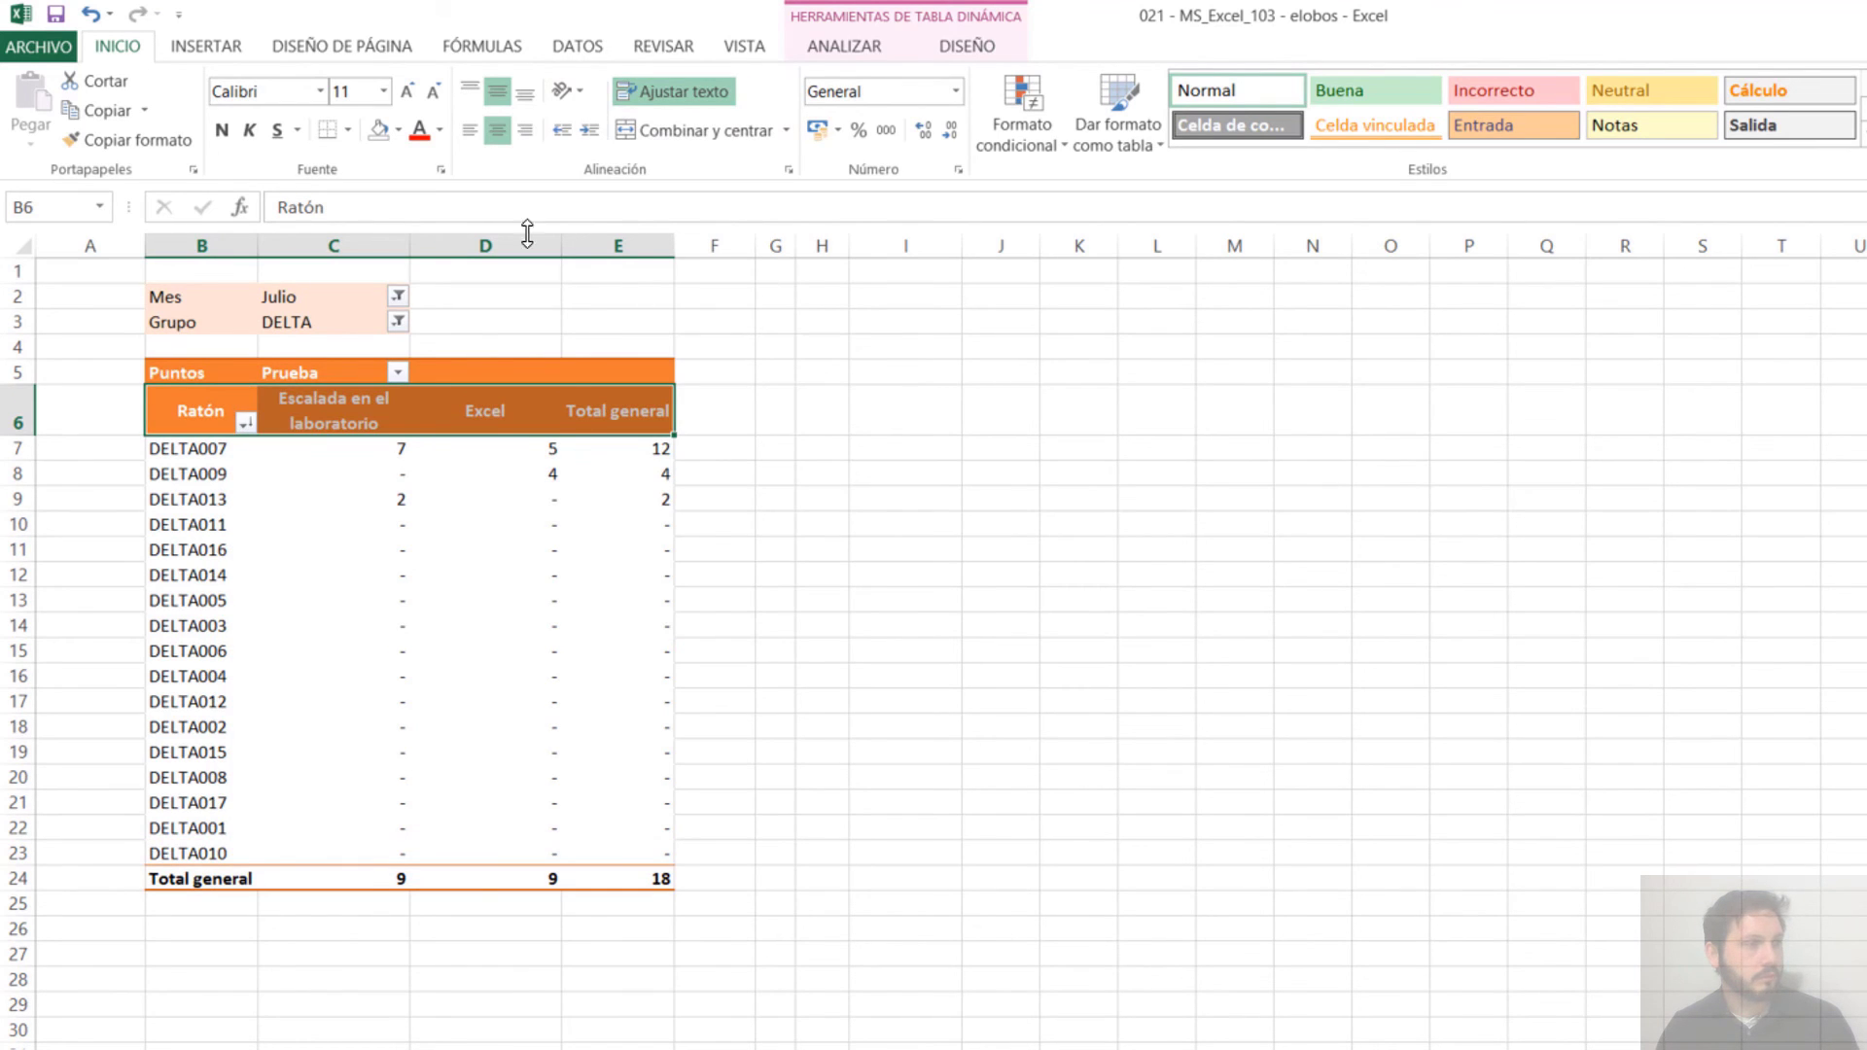
pyautogui.click(495, 516)
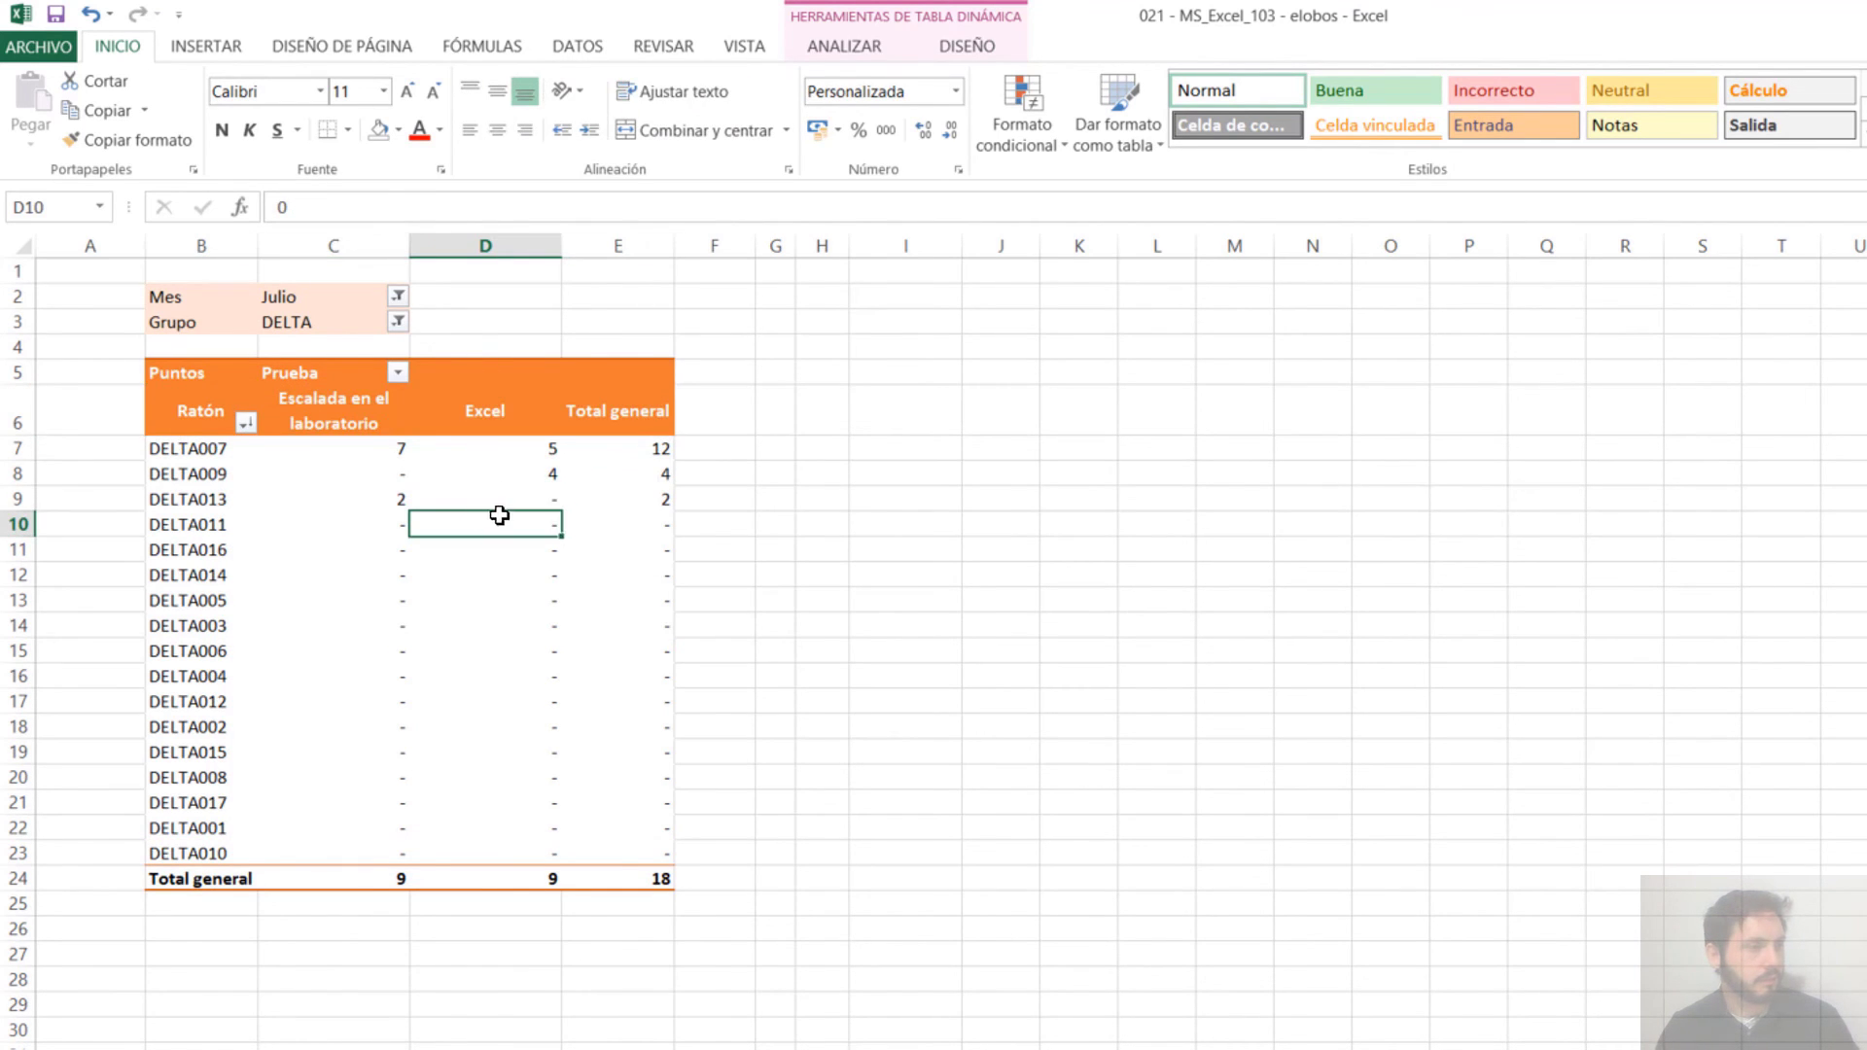
# Try the compact report layout with the formatted headers and undo the change
pyautogui.click(792, 51)
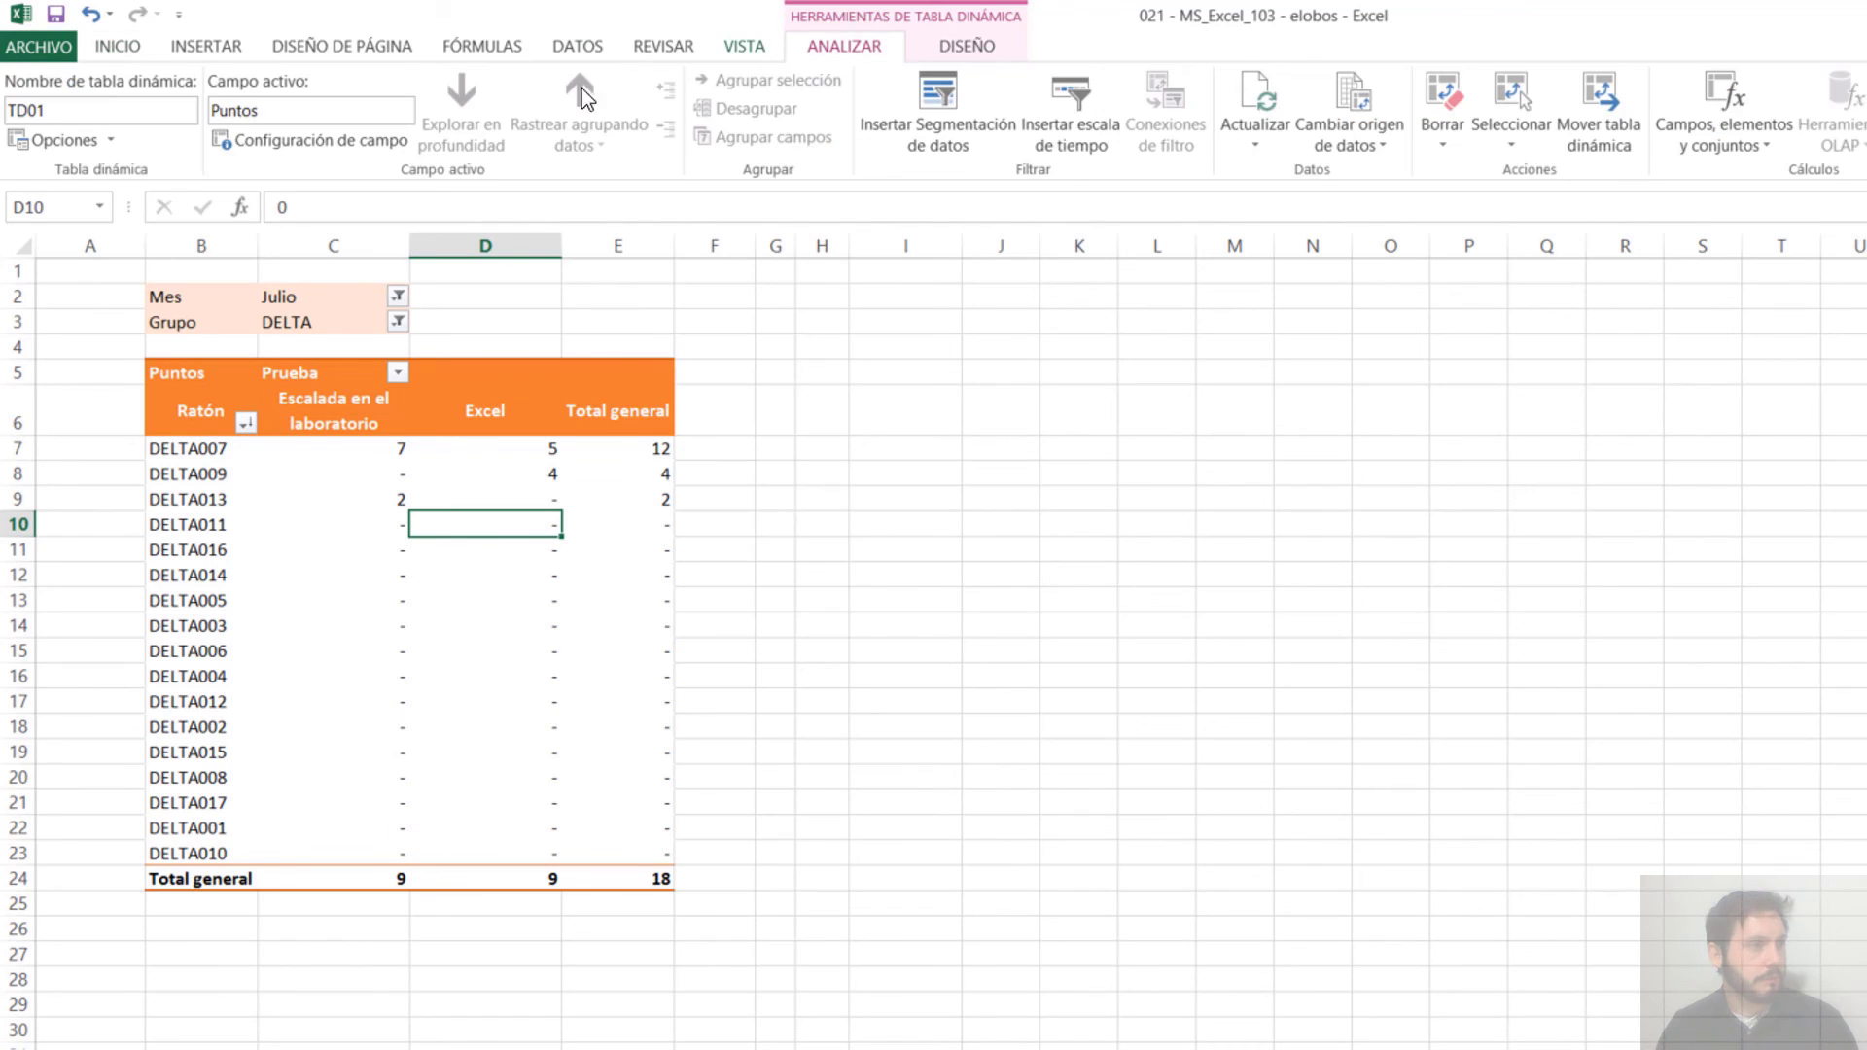
pyautogui.click(968, 39)
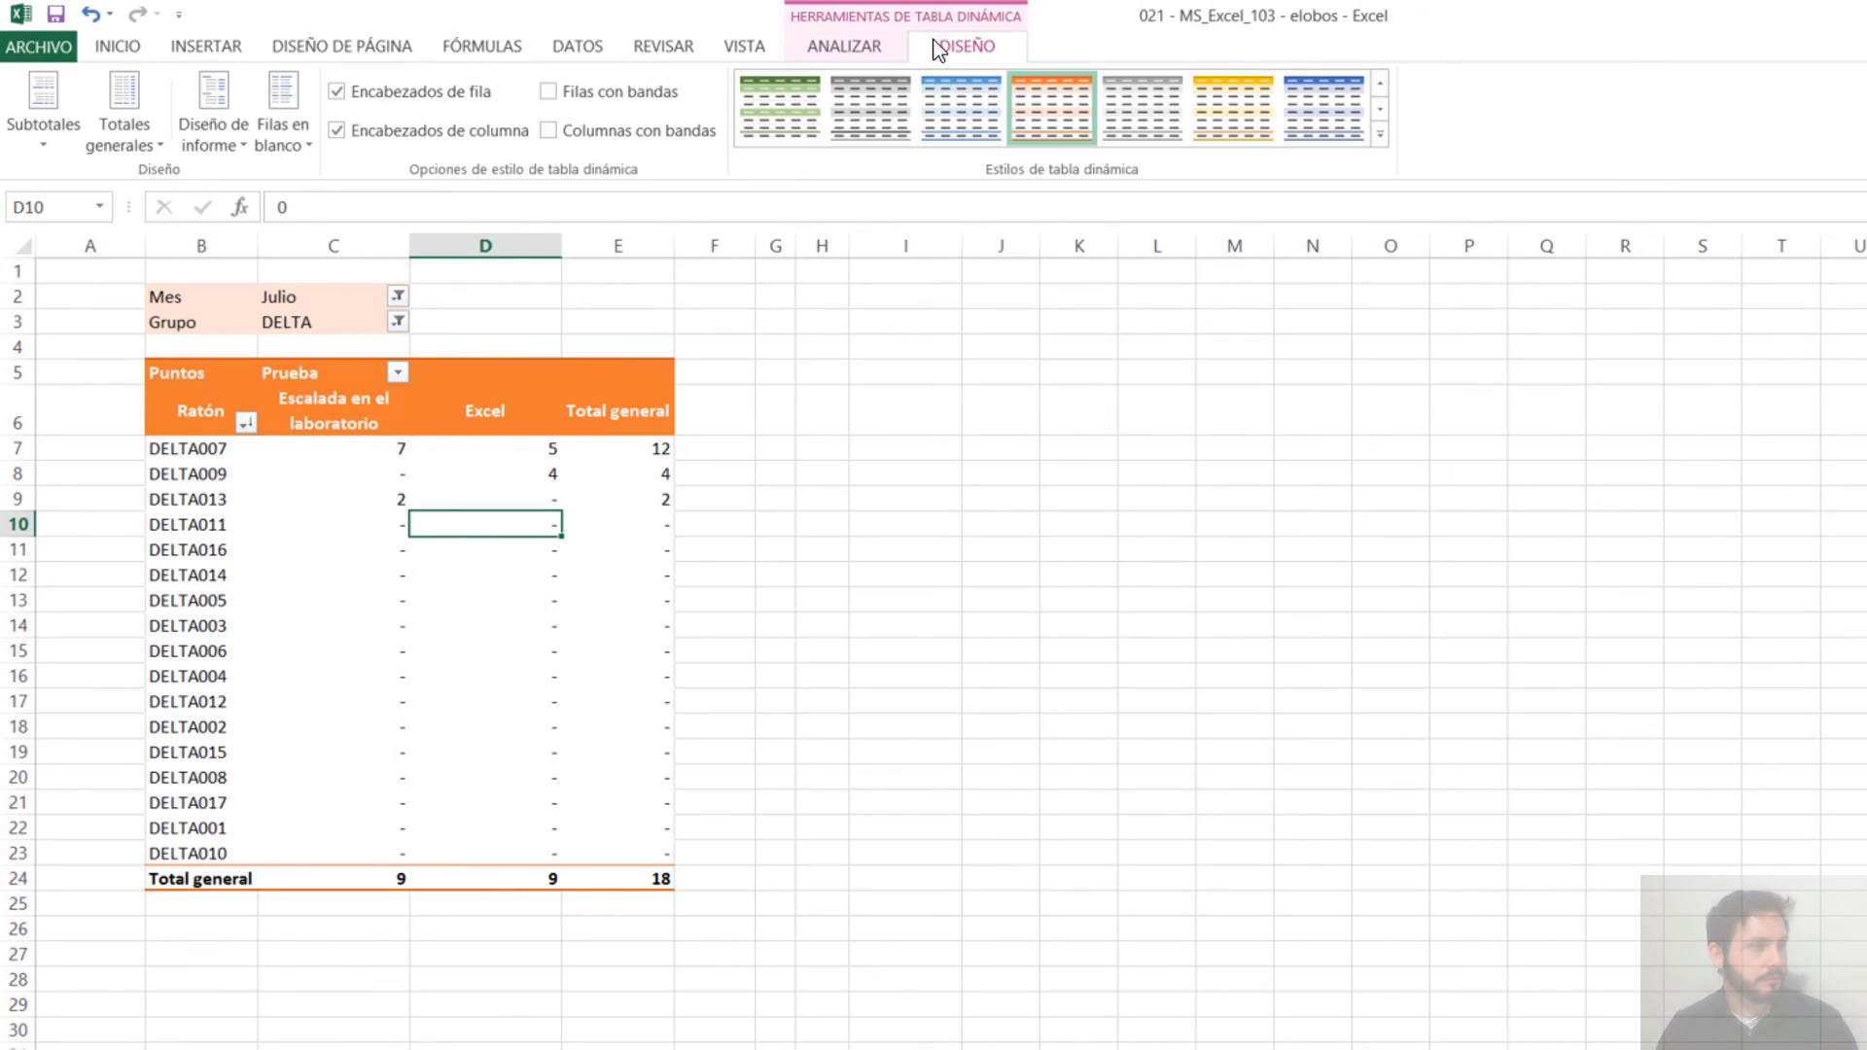
pyautogui.click(218, 126)
pyautogui.click(317, 189)
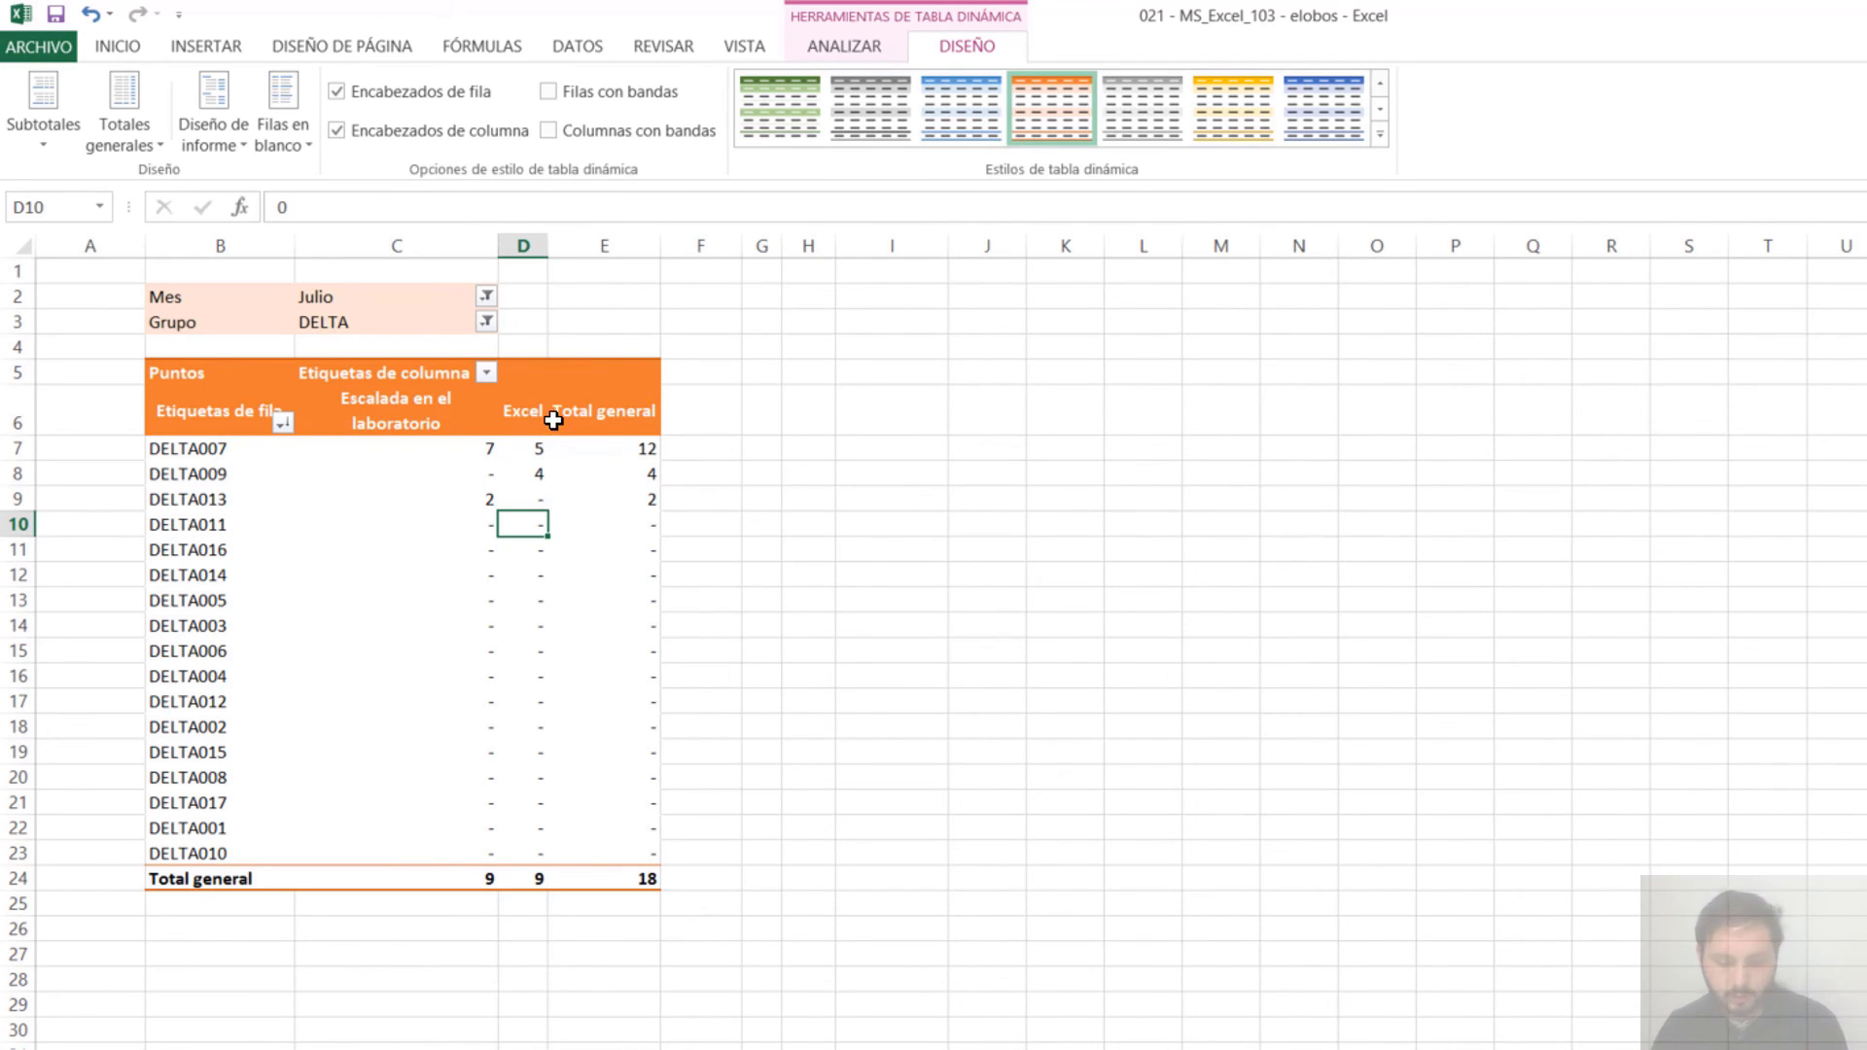
pyautogui.hotkey('ctrl', 'z')
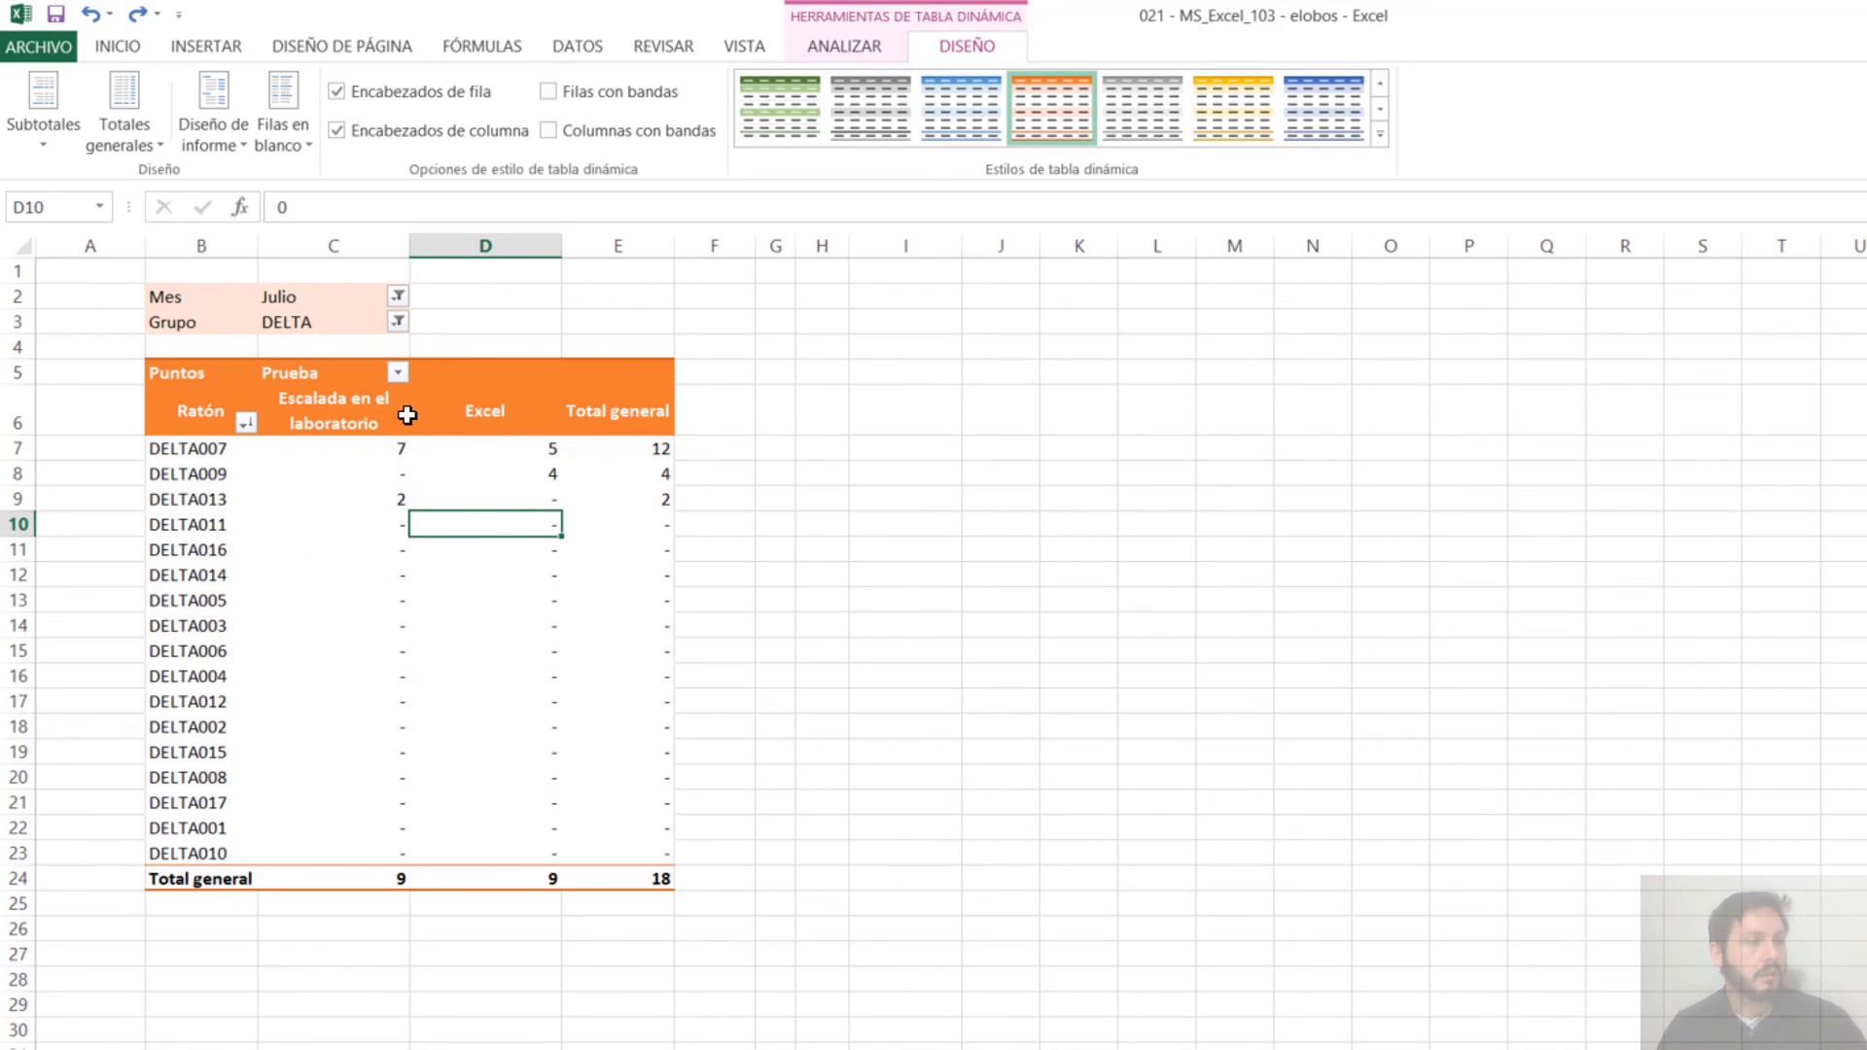
# In the pivot table options, turn off automatic column width adjustment on update (Autoajustar anchos de columnas al actualizar)
pyautogui.rightClick(443, 476)
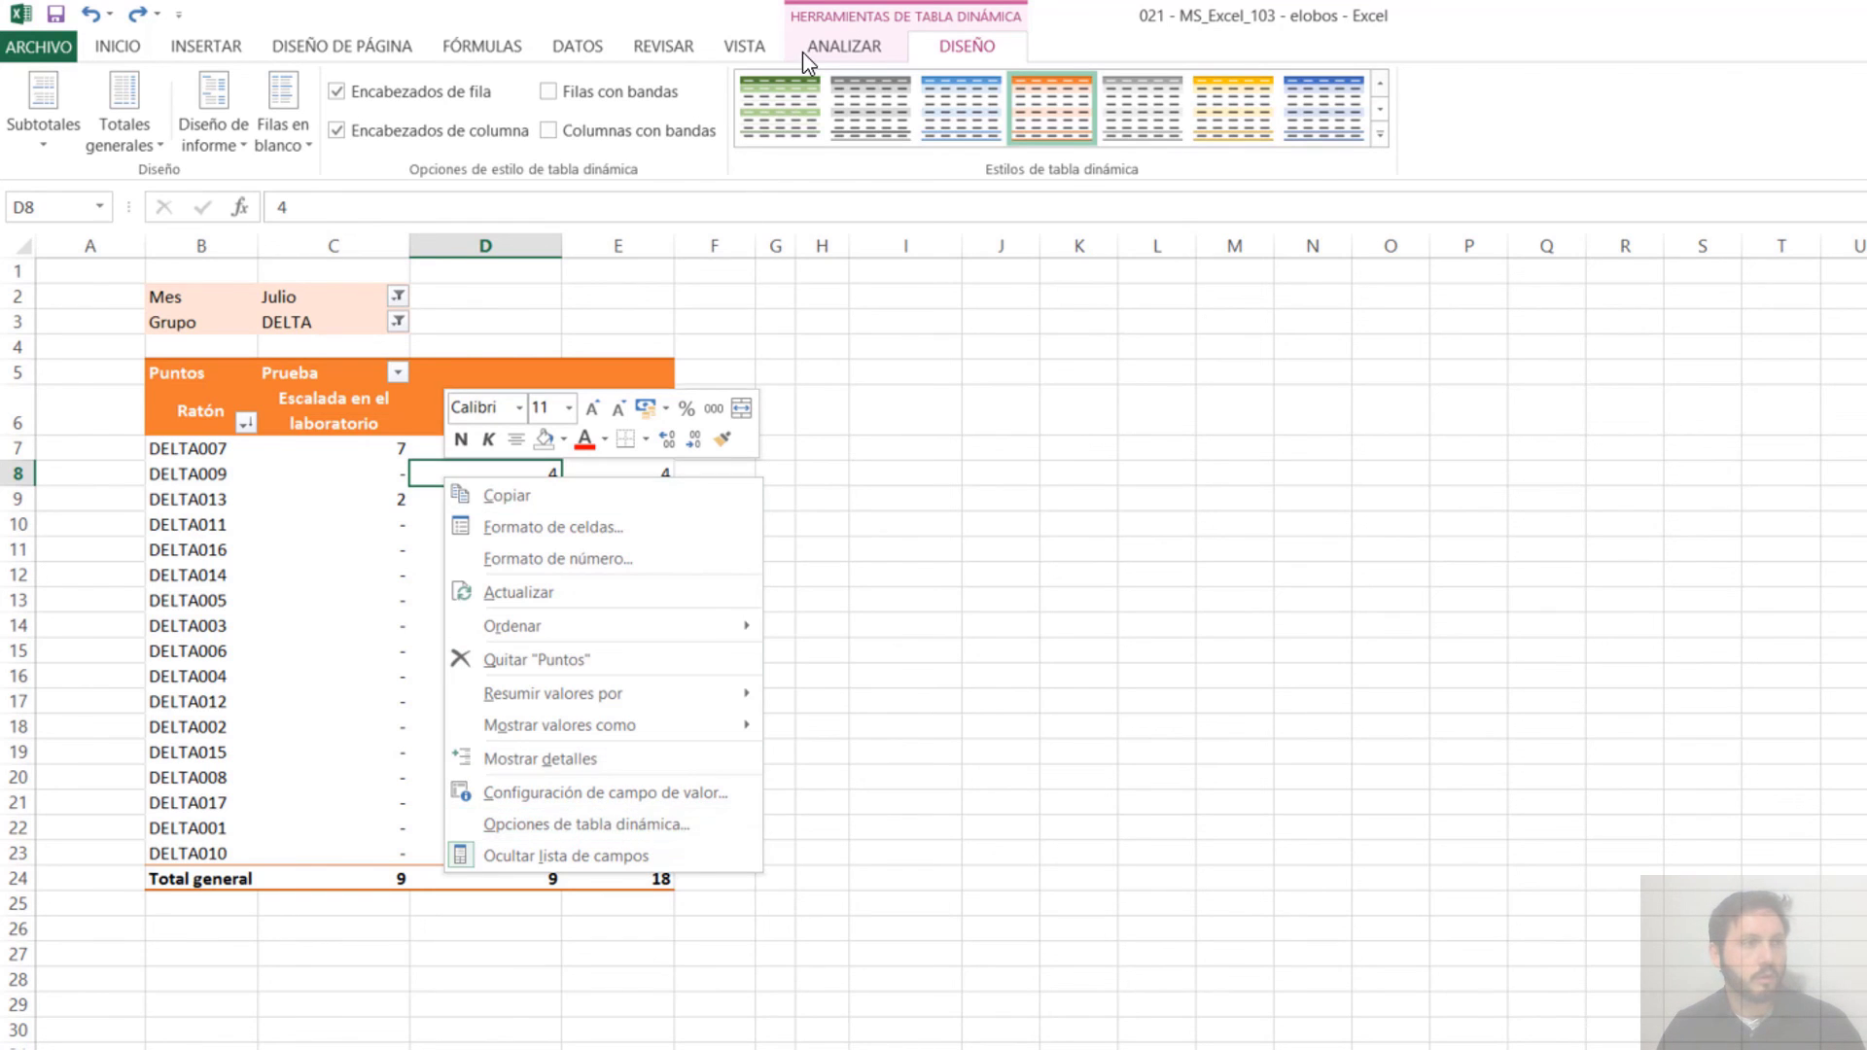
pyautogui.click(833, 51)
pyautogui.click(93, 143)
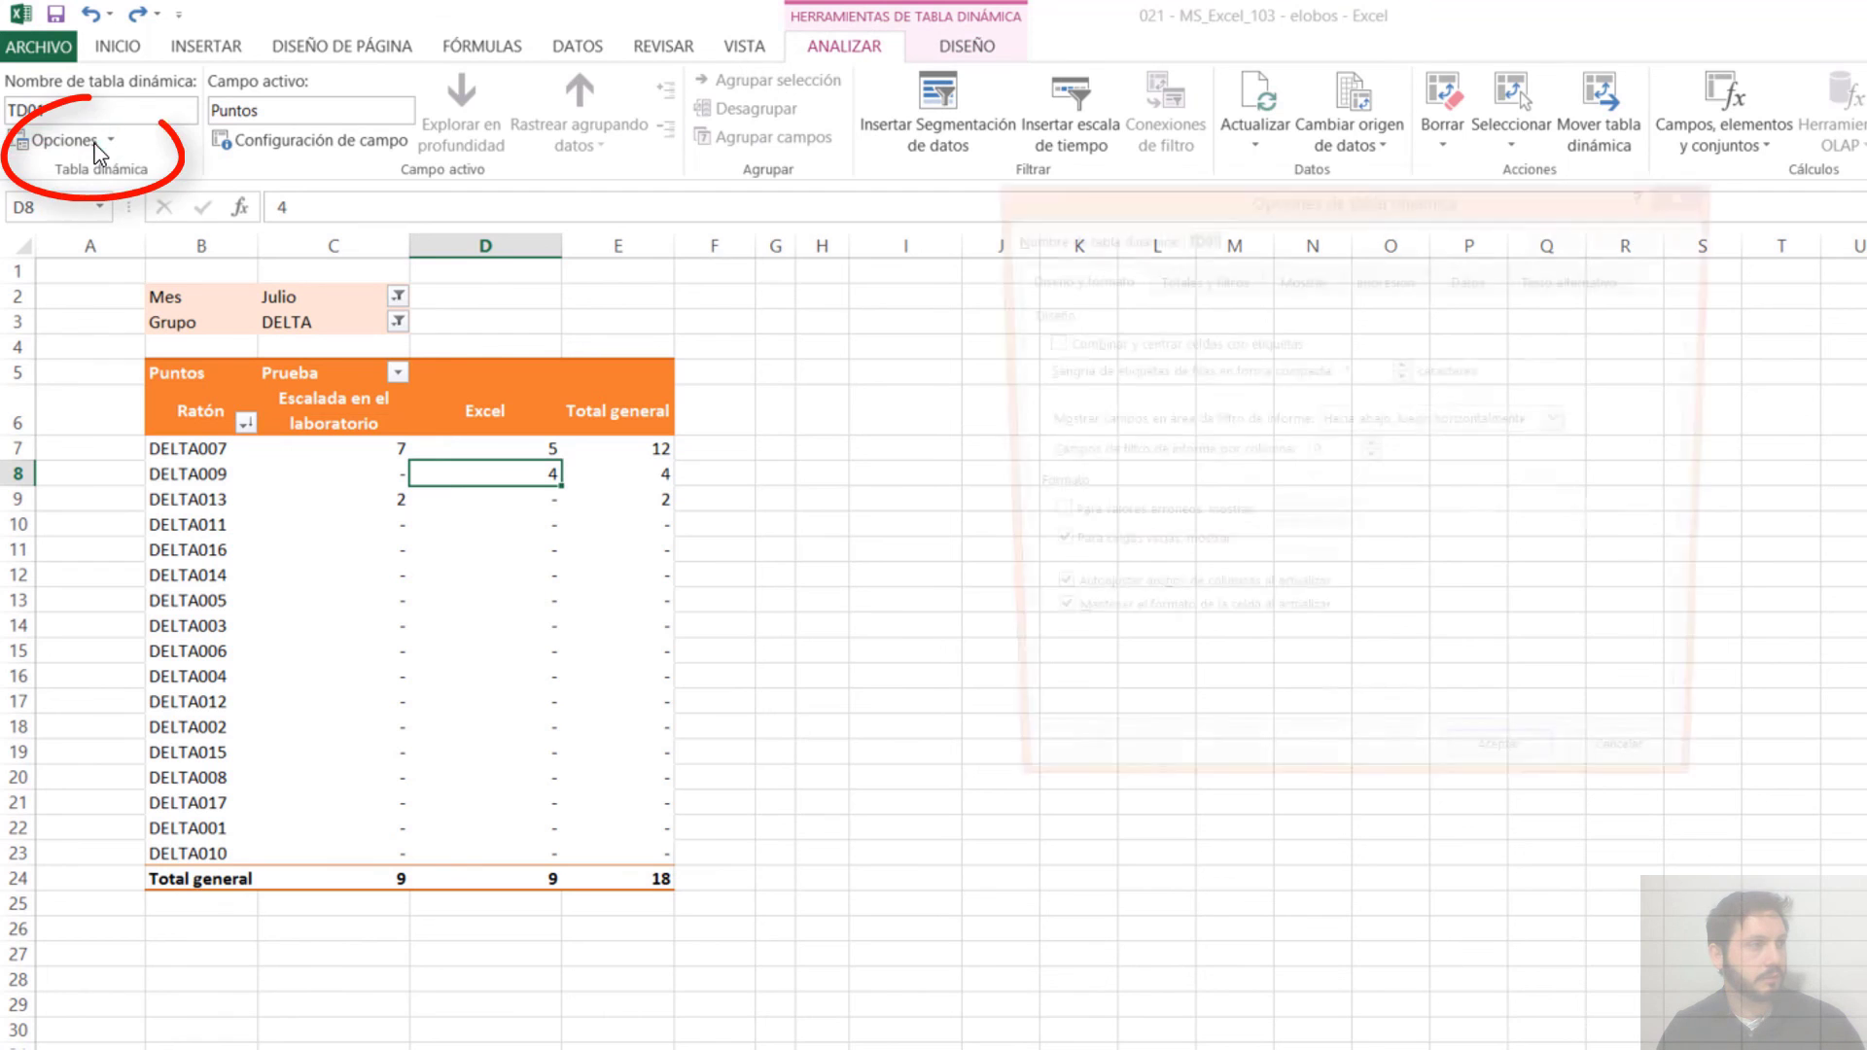
pyautogui.moveTo(1107, 195); pyautogui.dragTo(860, 349)
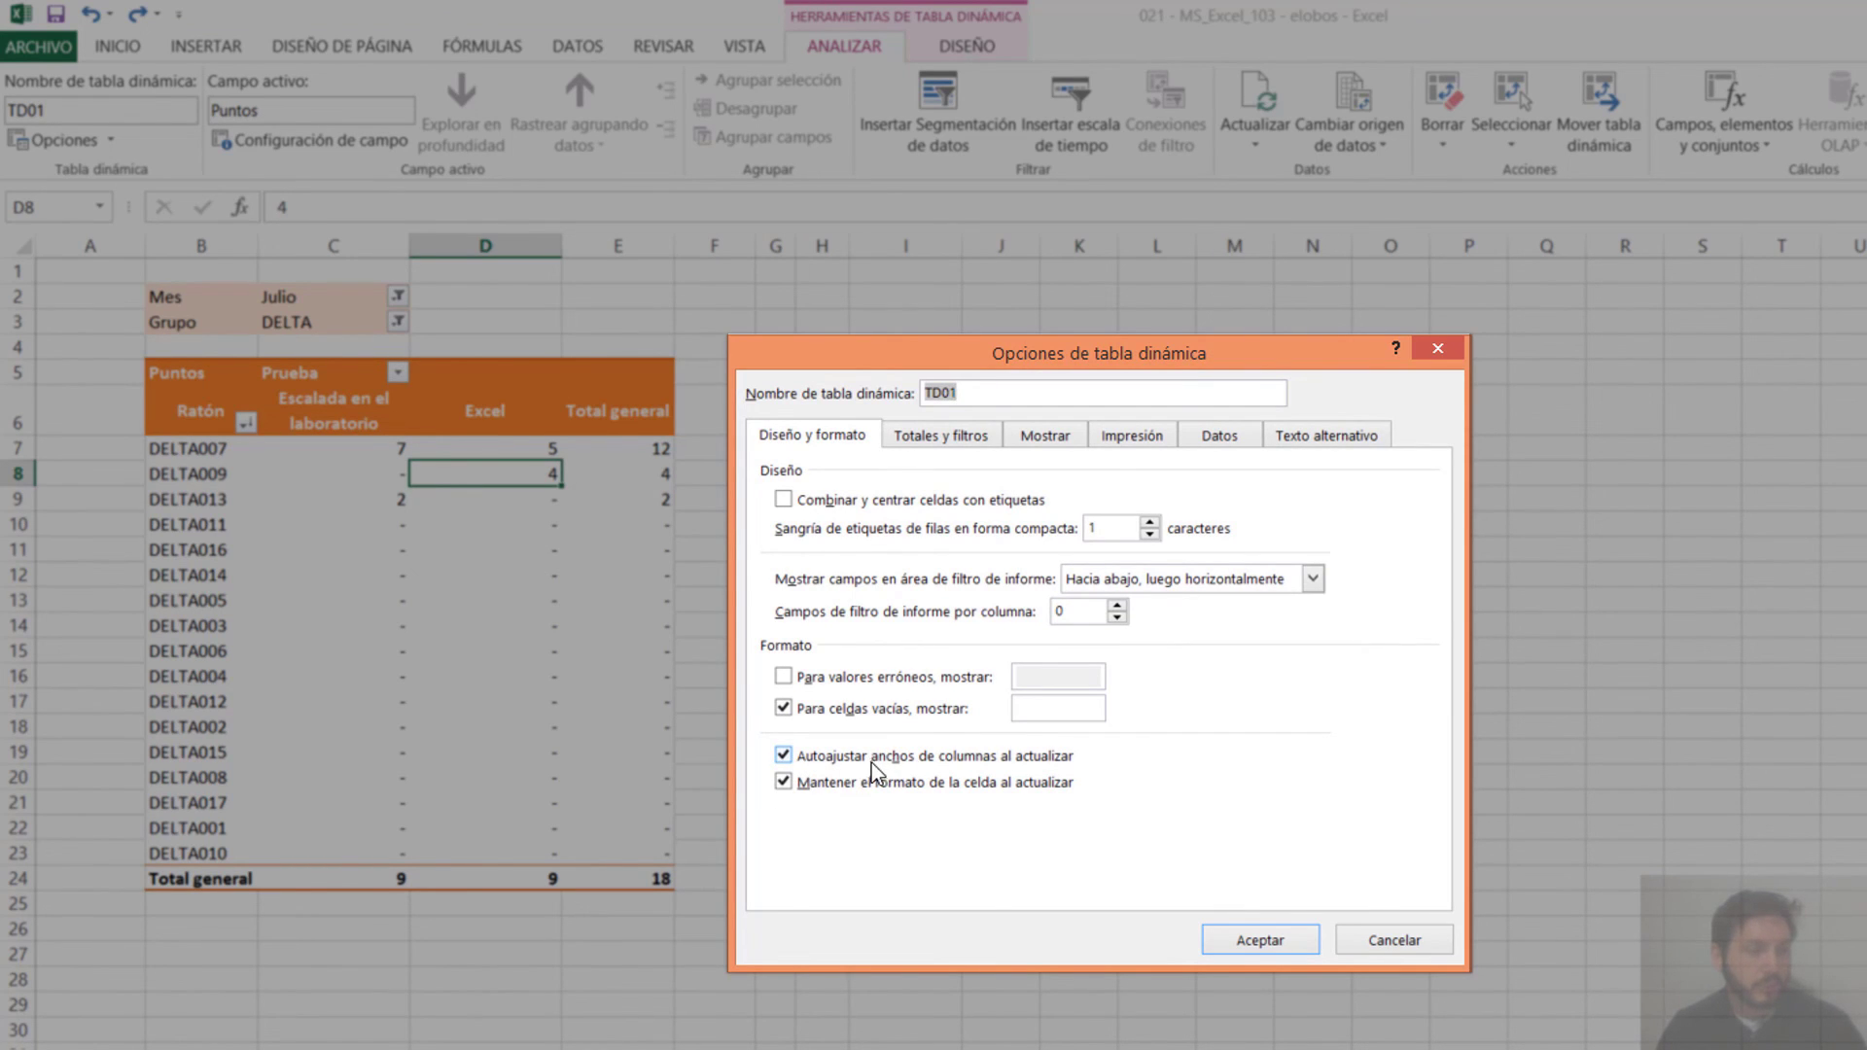
pyautogui.click(975, 762)
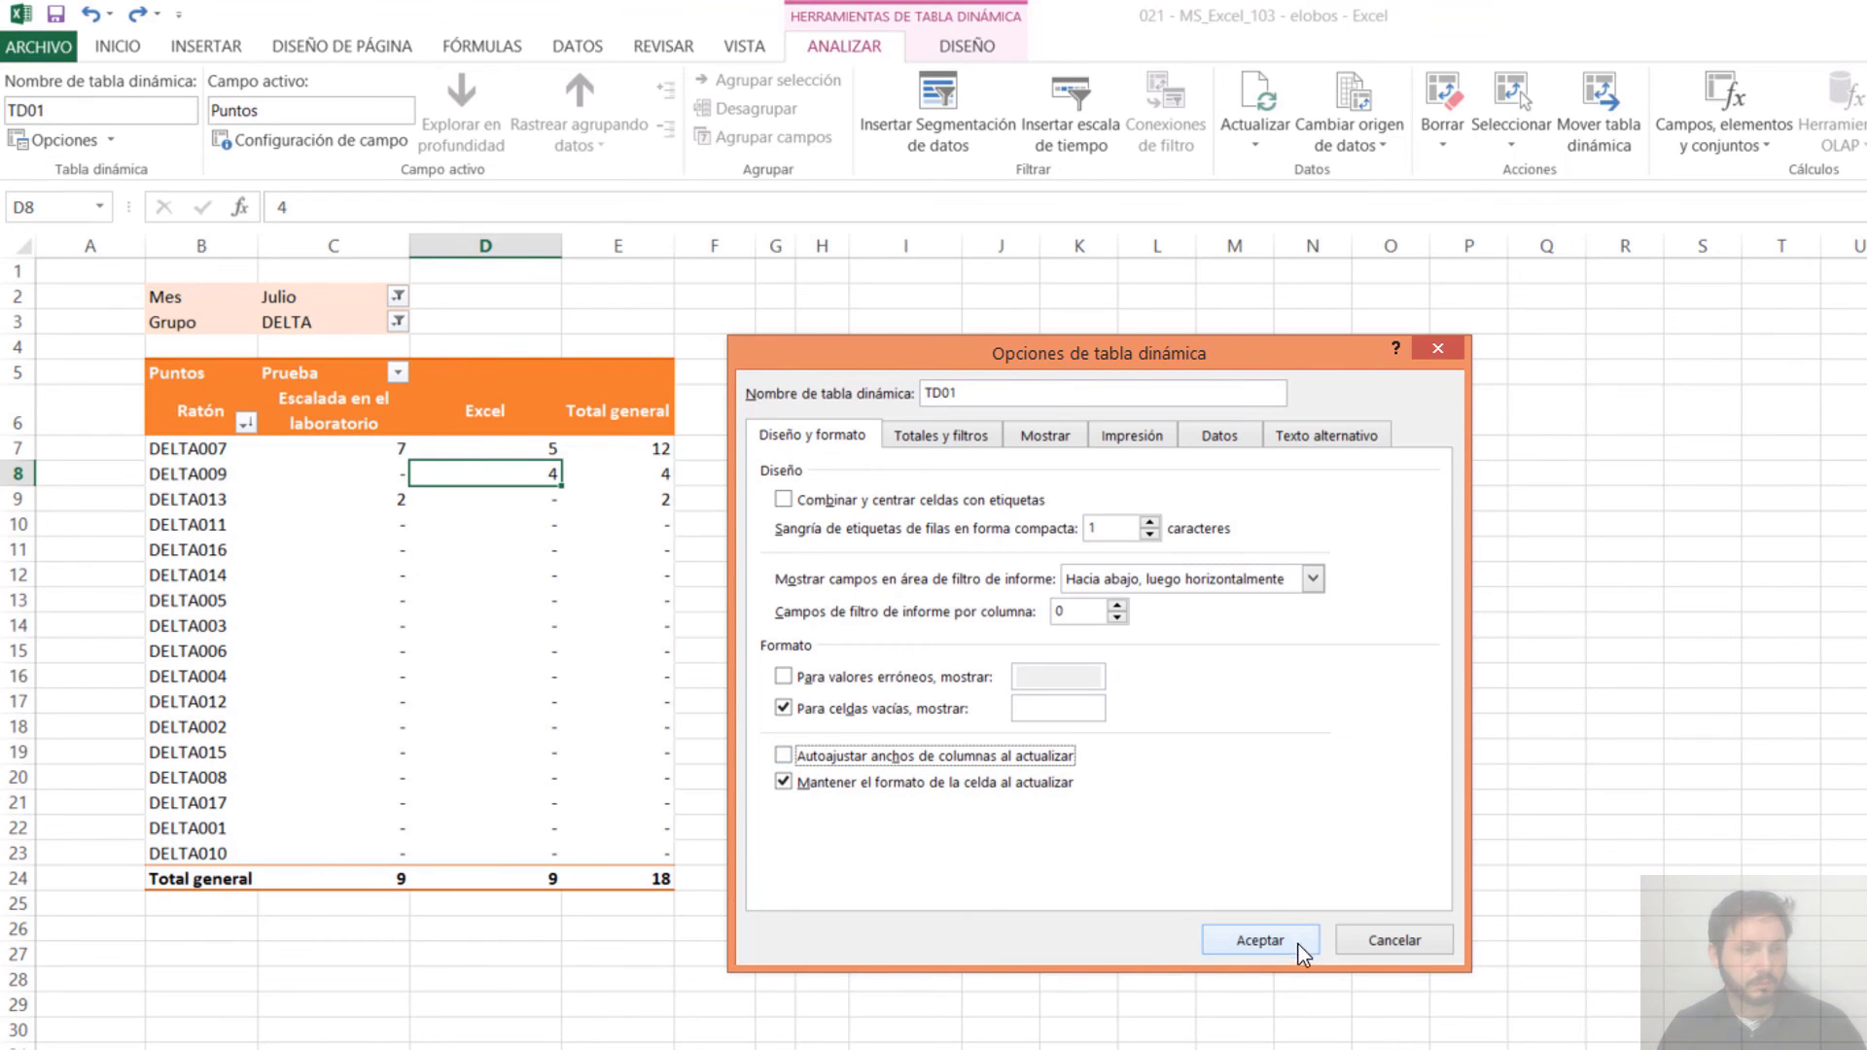
pyautogui.click(1297, 941)
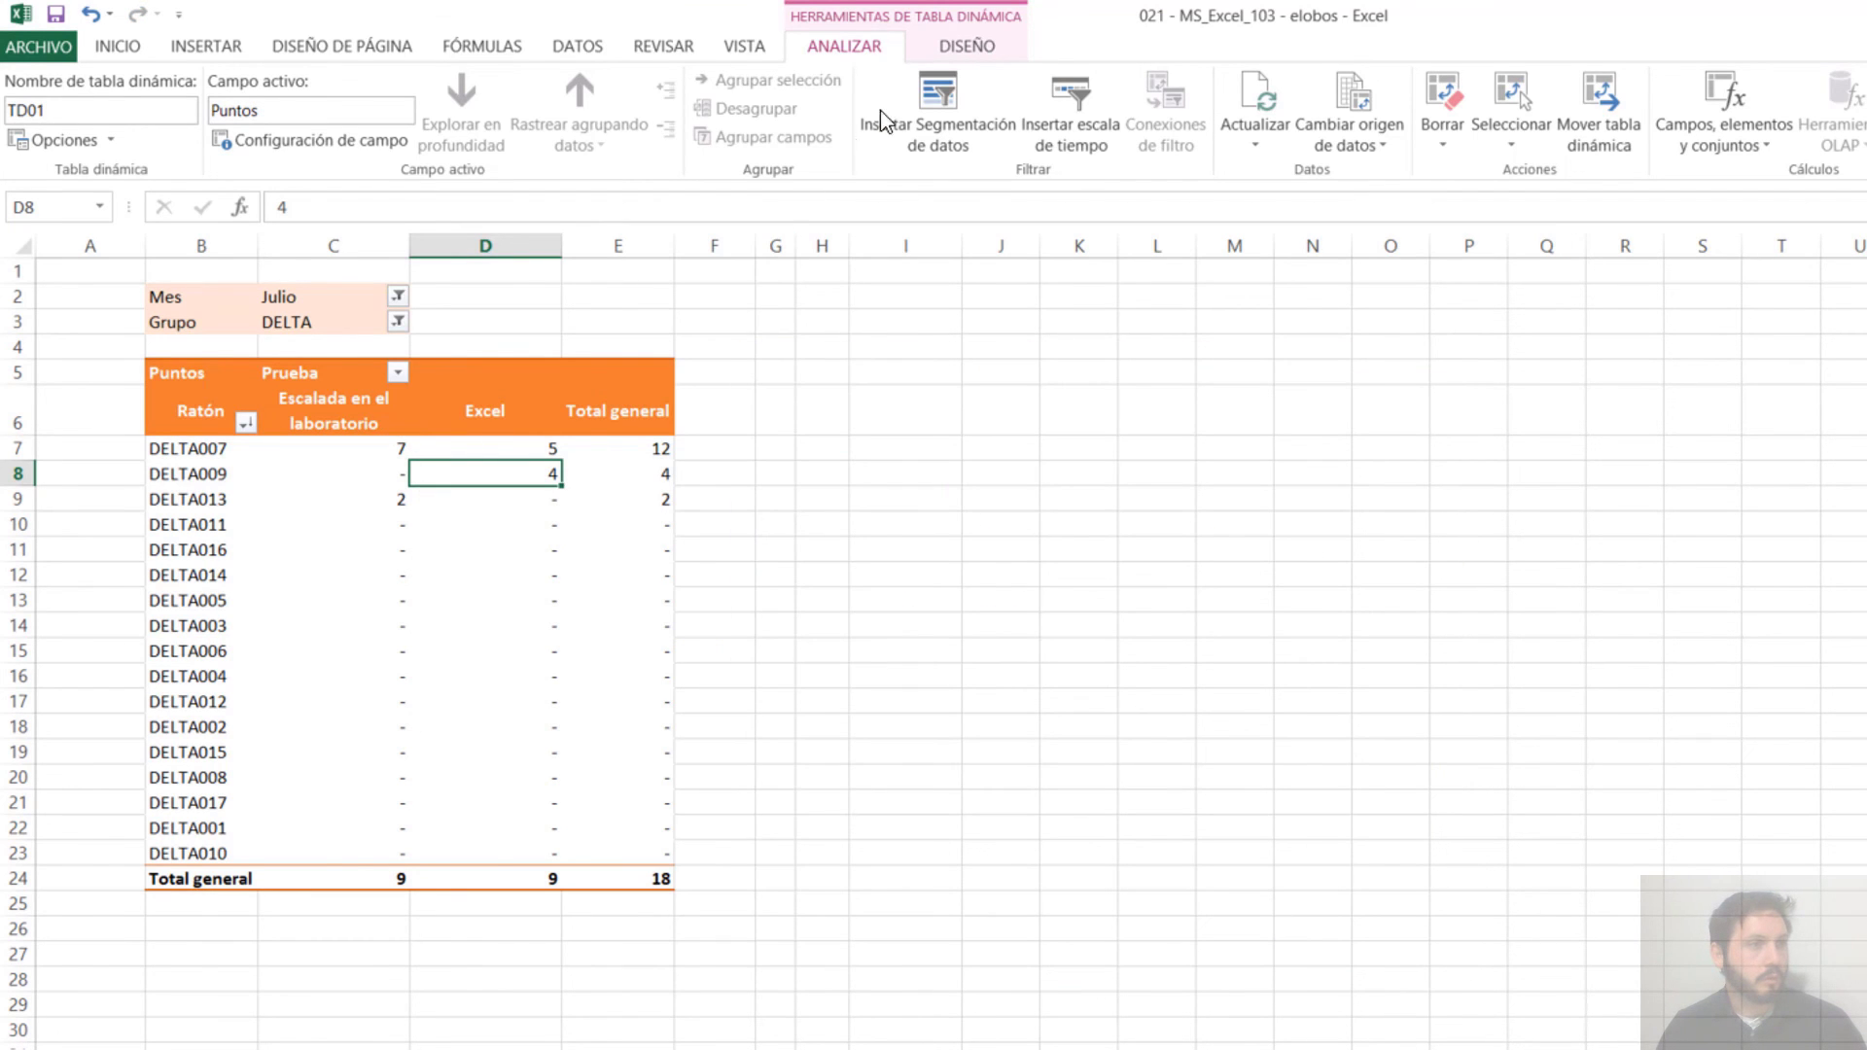
# Test the fixed column widths by switching the report layout to compact form and back to outline form
pyautogui.click(966, 45)
pyautogui.click(237, 134)
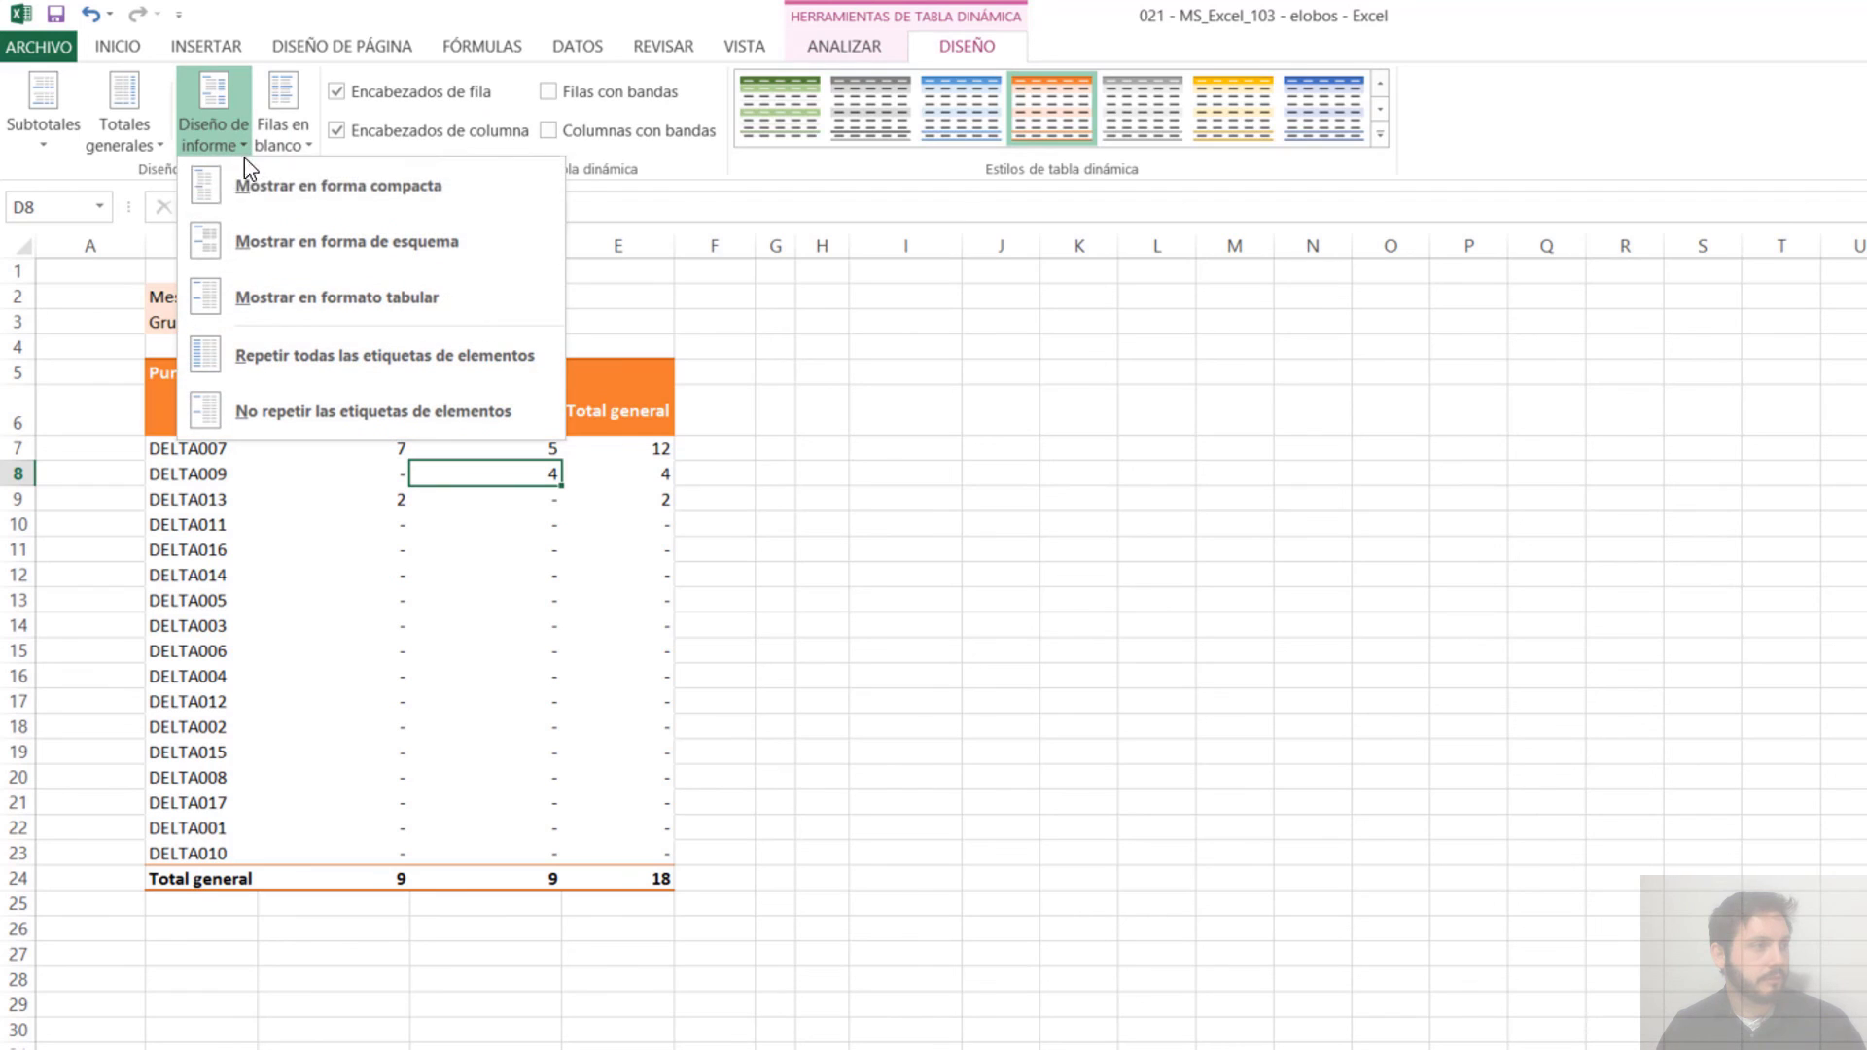
pyautogui.click(306, 184)
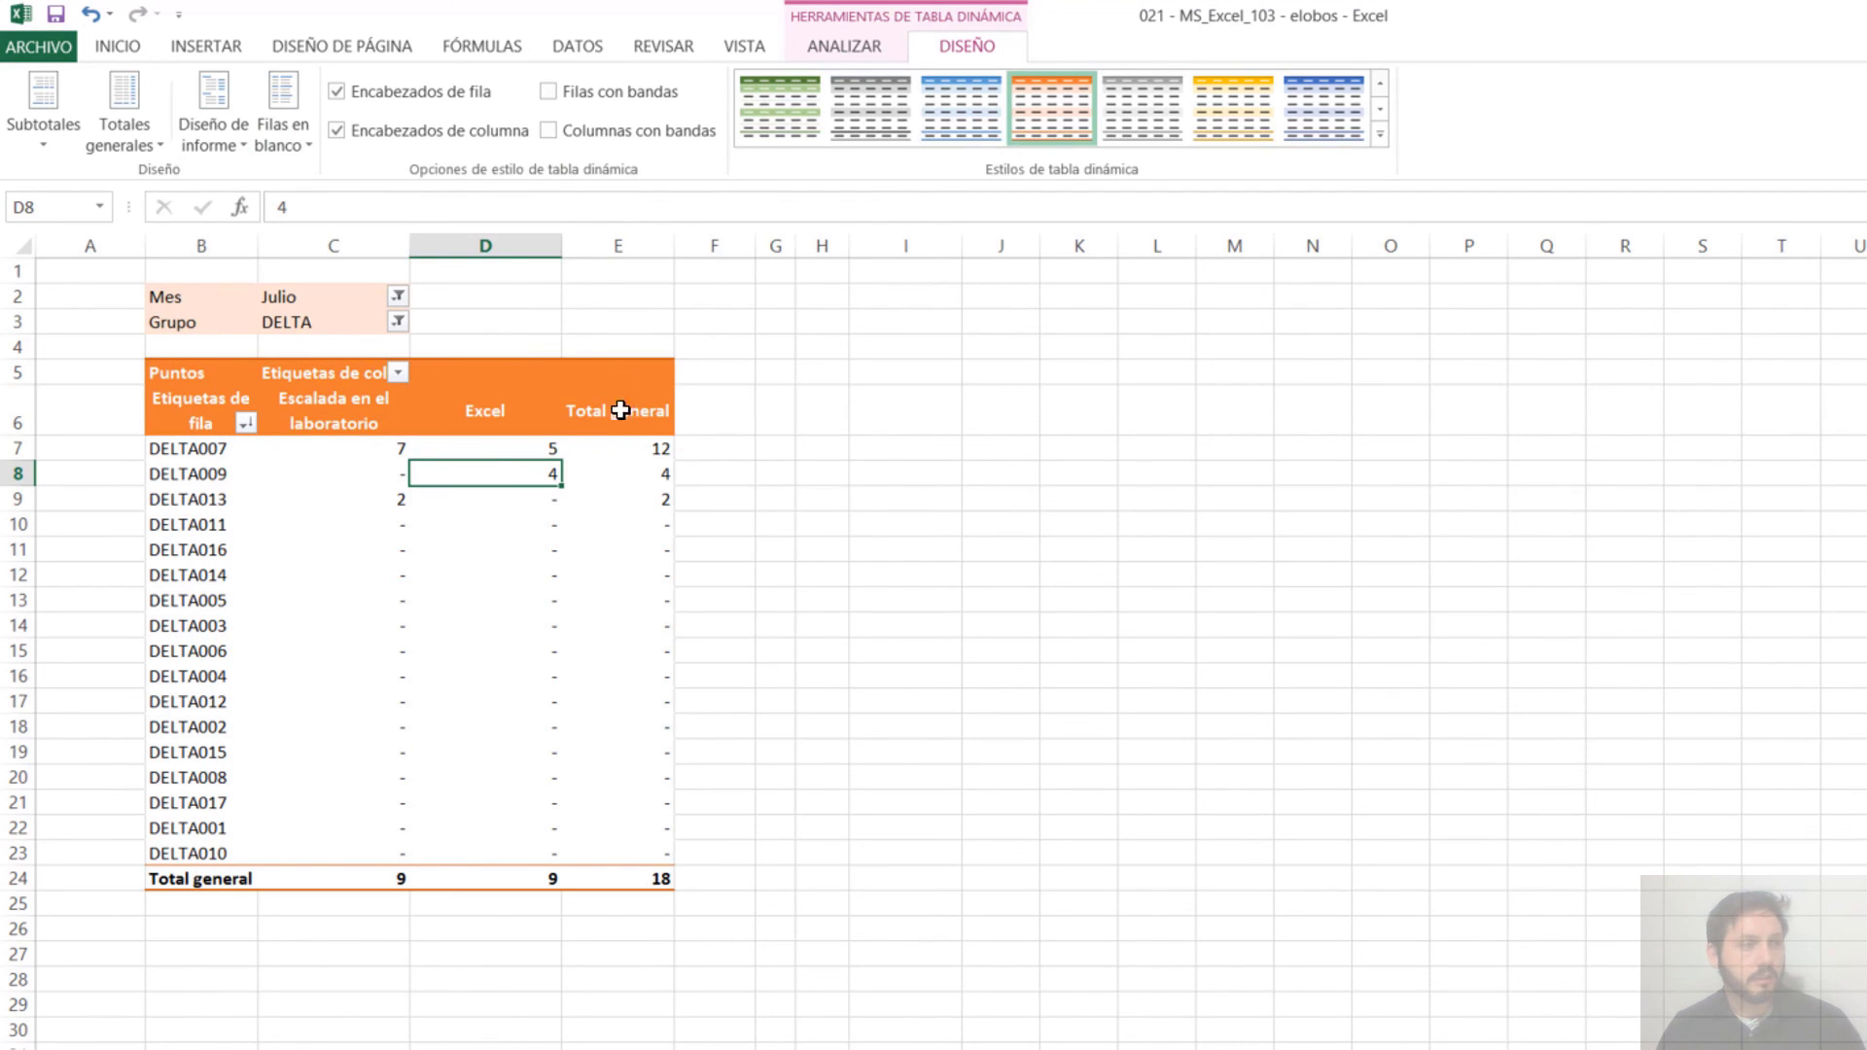
pyautogui.click(214, 126)
pyautogui.click(274, 239)
pyautogui.click(445, 501)
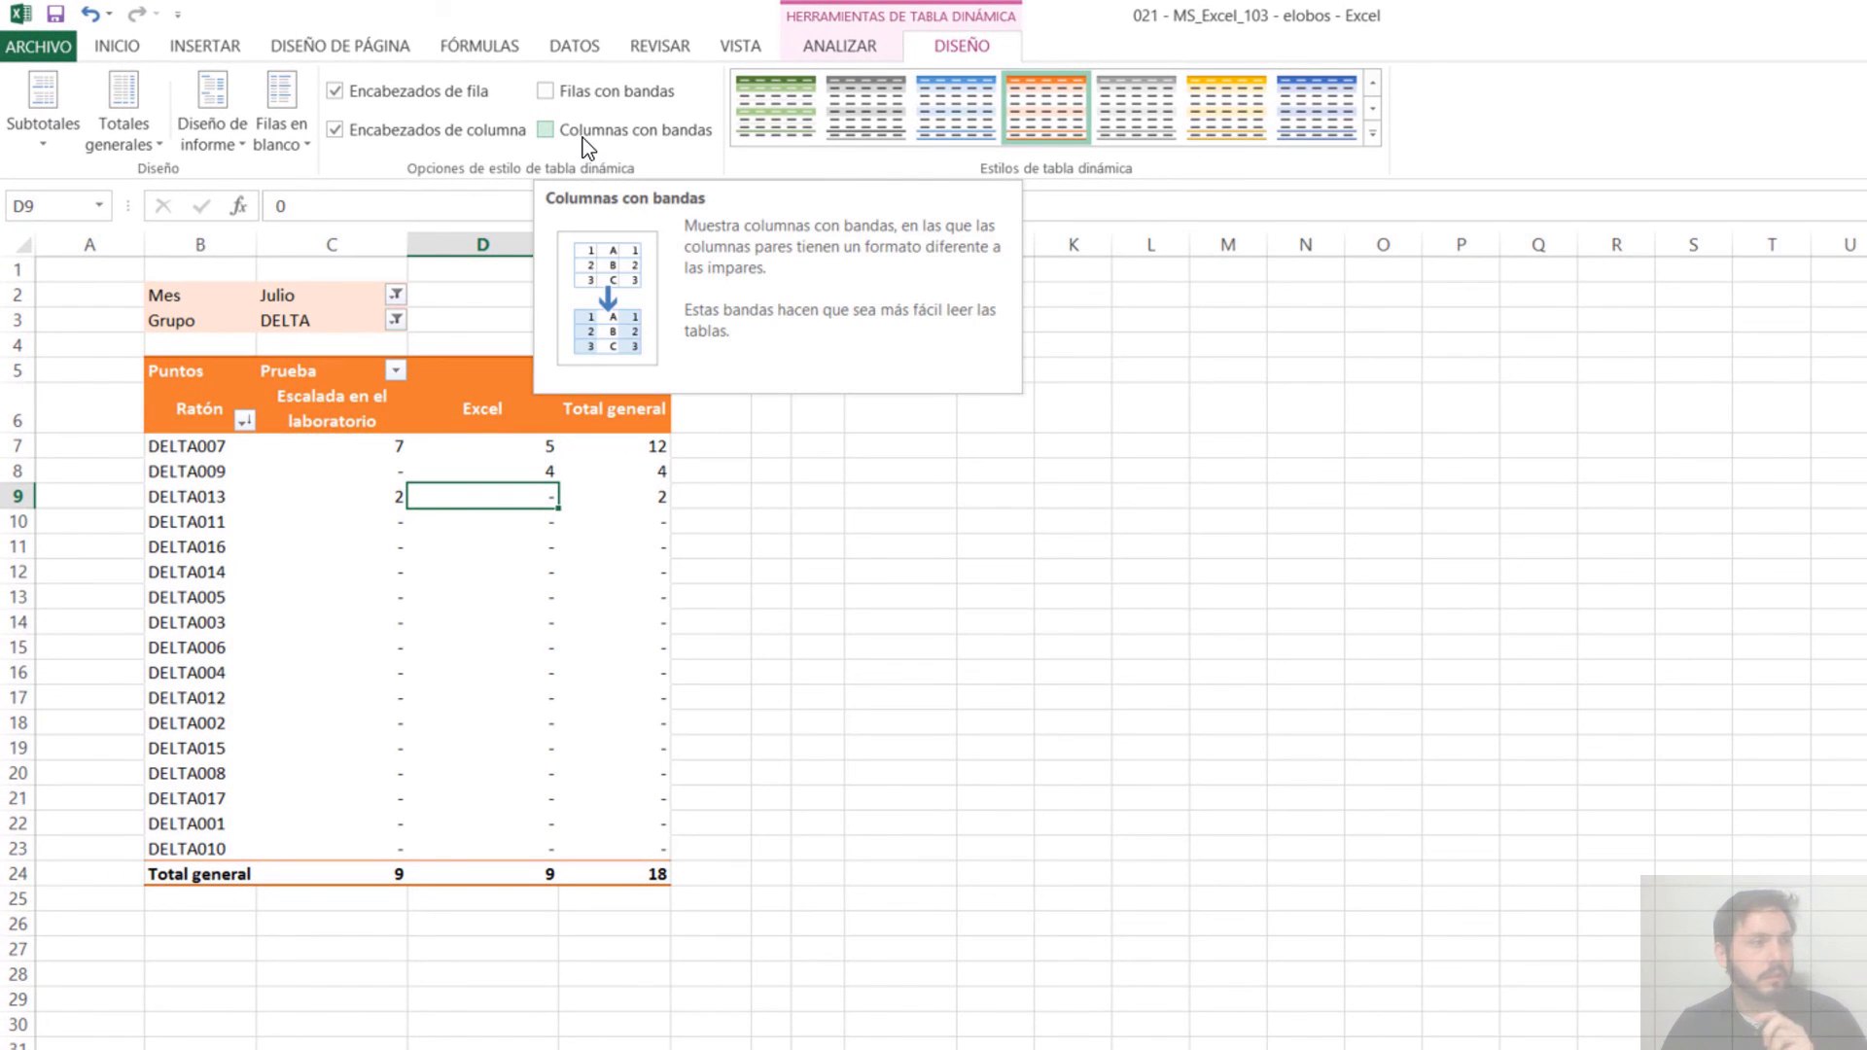
# Turn on banded rows and banded columns for the pivot table and check the borders along the DELTA007 row
pyautogui.click(584, 94)
pyautogui.click(589, 141)
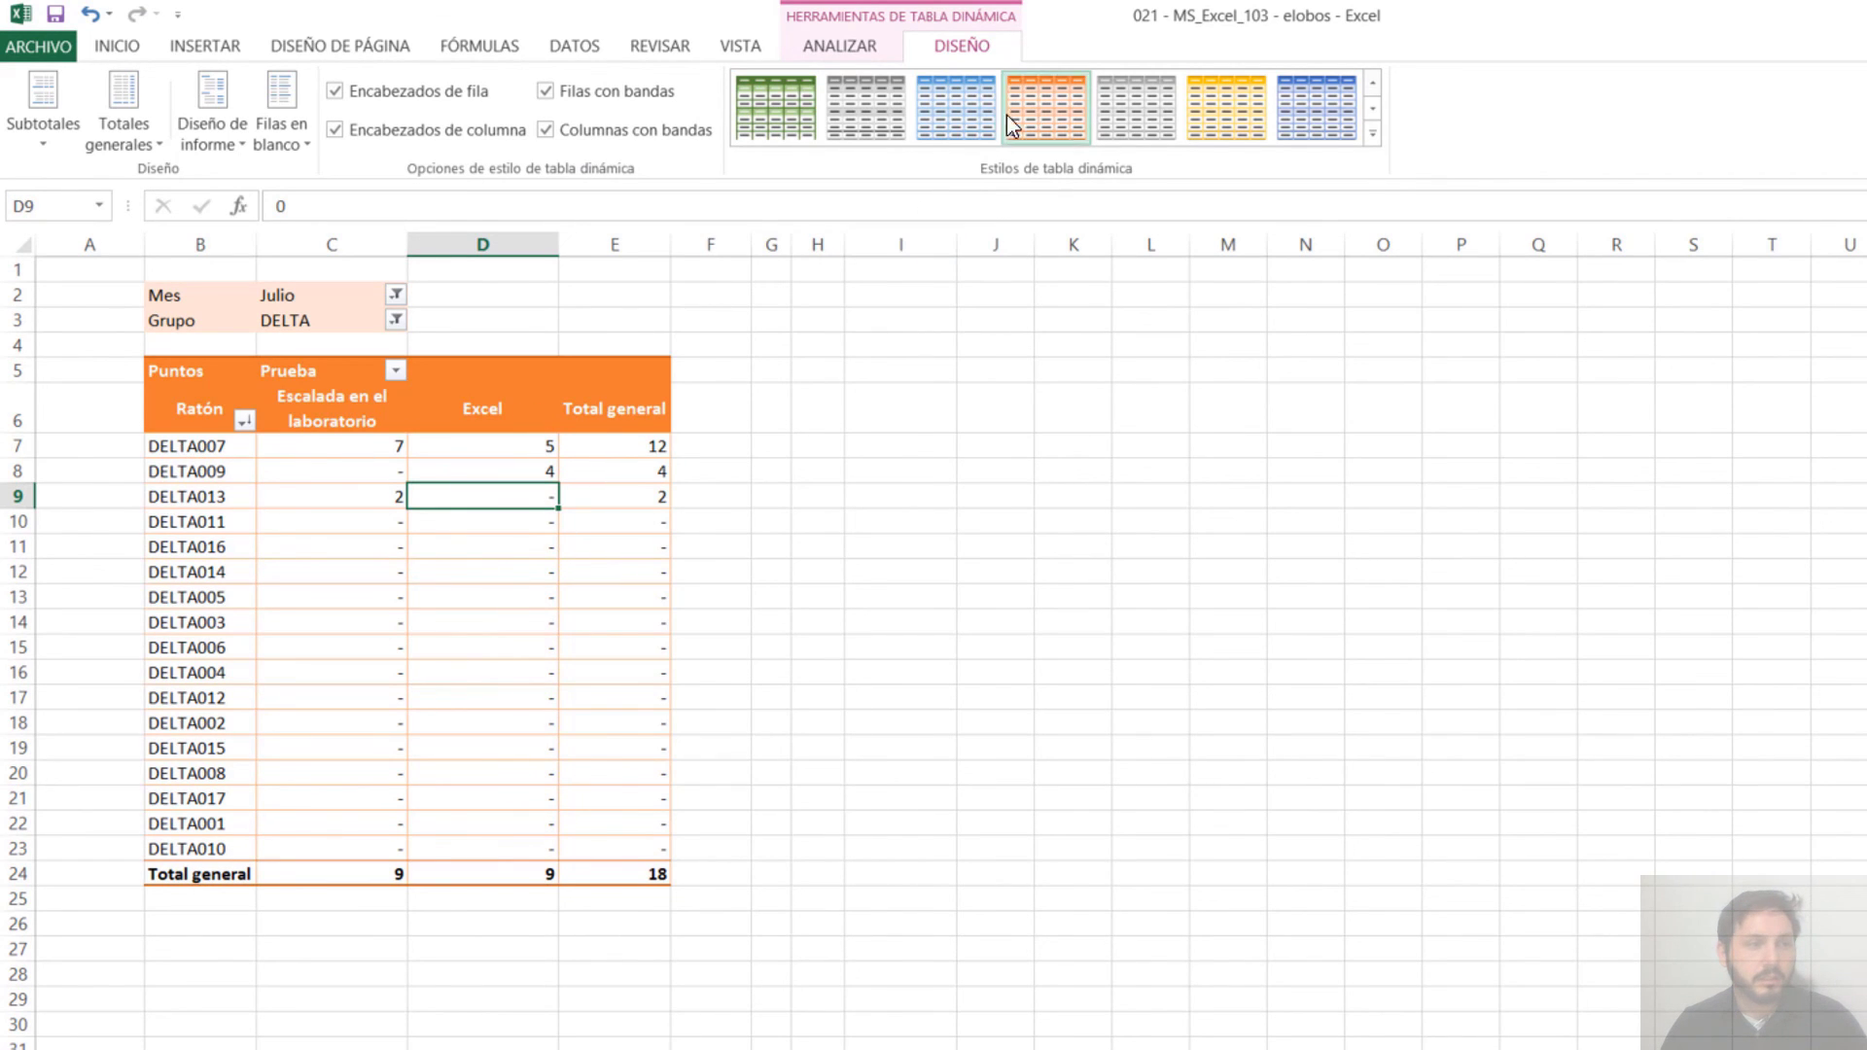
pyautogui.click(197, 446)
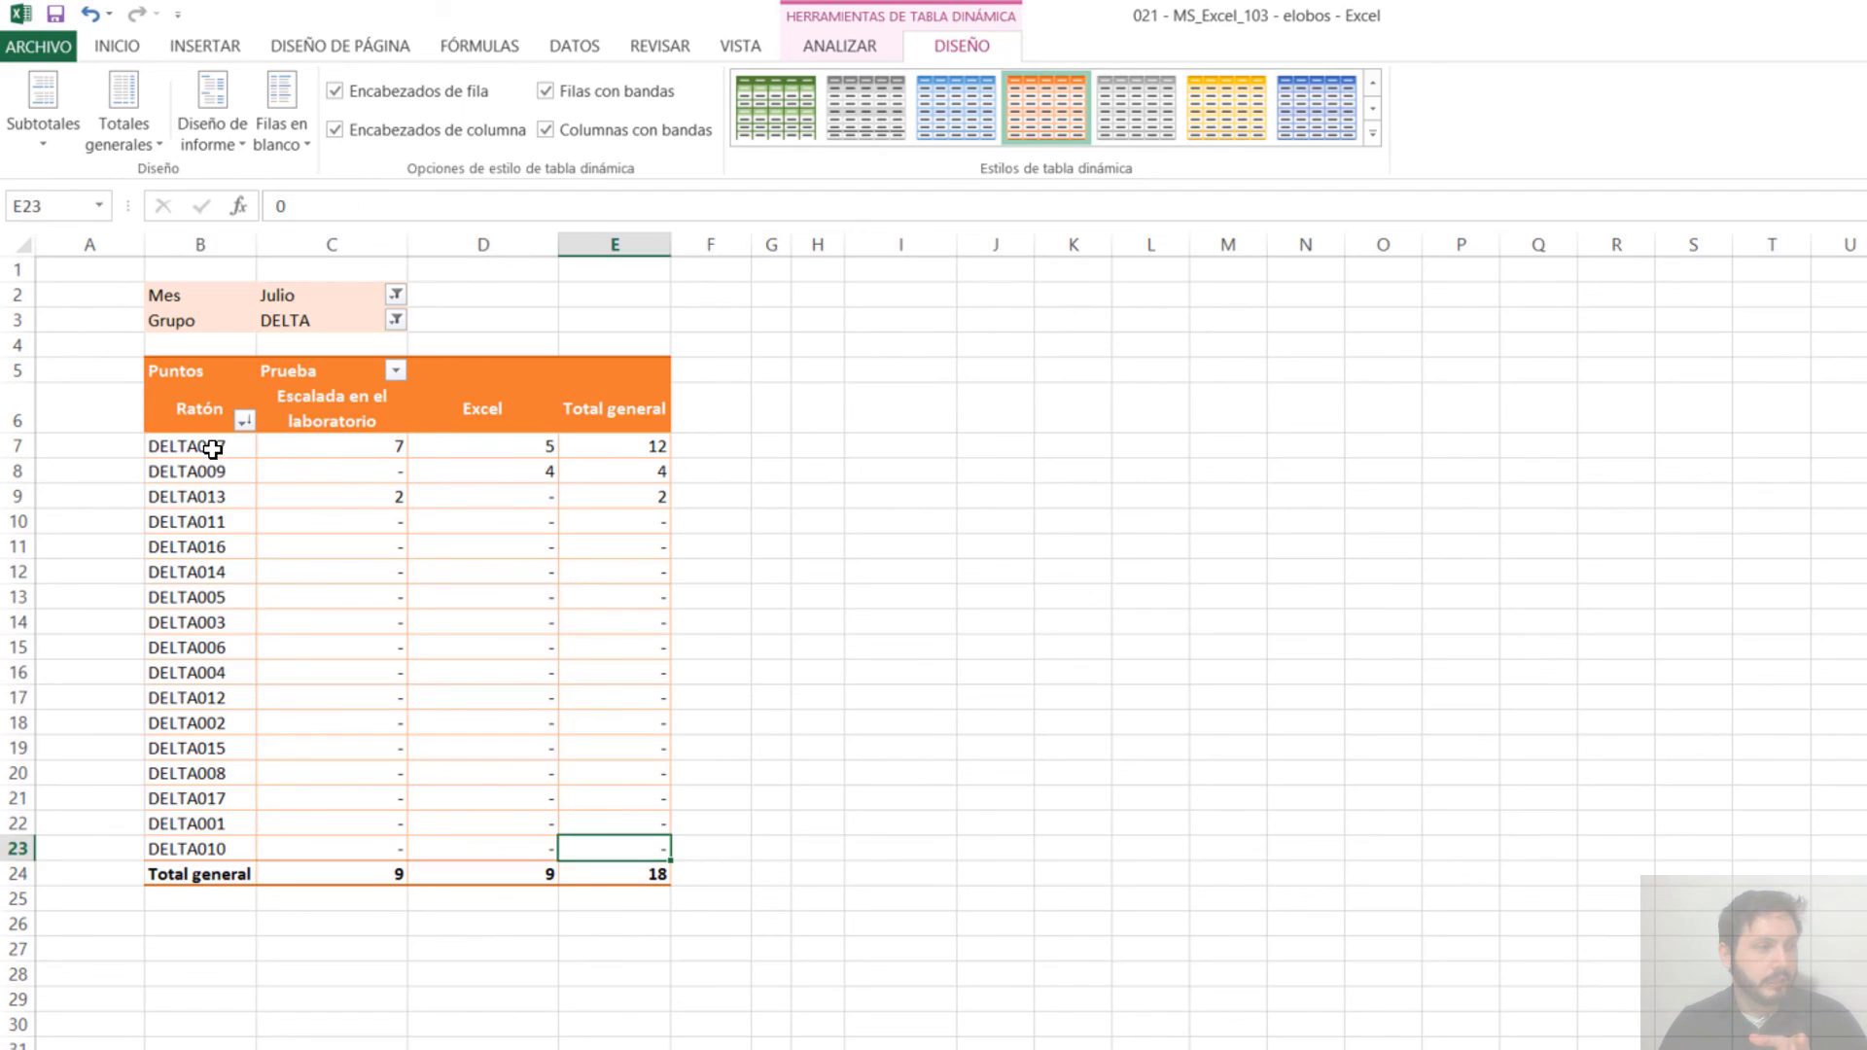
pyautogui.moveTo(212, 448); pyautogui.dragTo(646, 448)
pyautogui.click(596, 471)
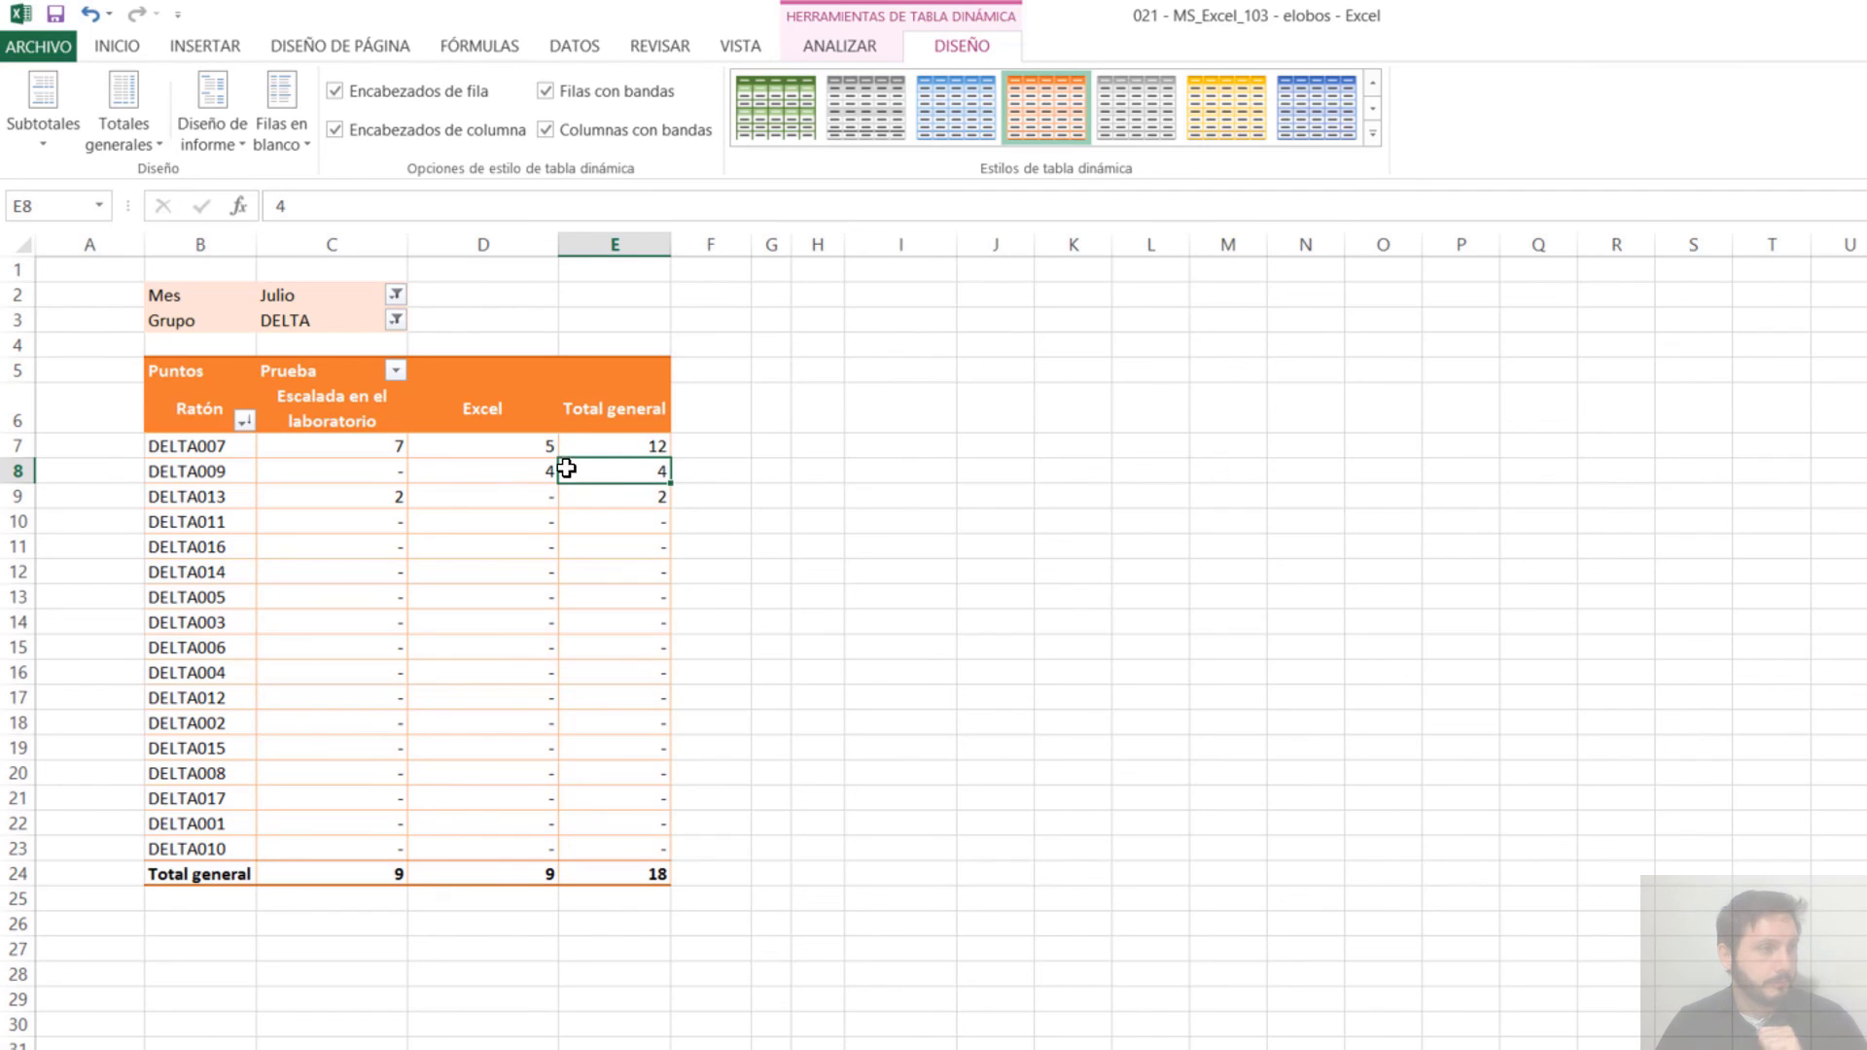
# Hide the worksheet gridlines (Líneas de cuadrícula) around the pivot table
pyautogui.click(720, 47)
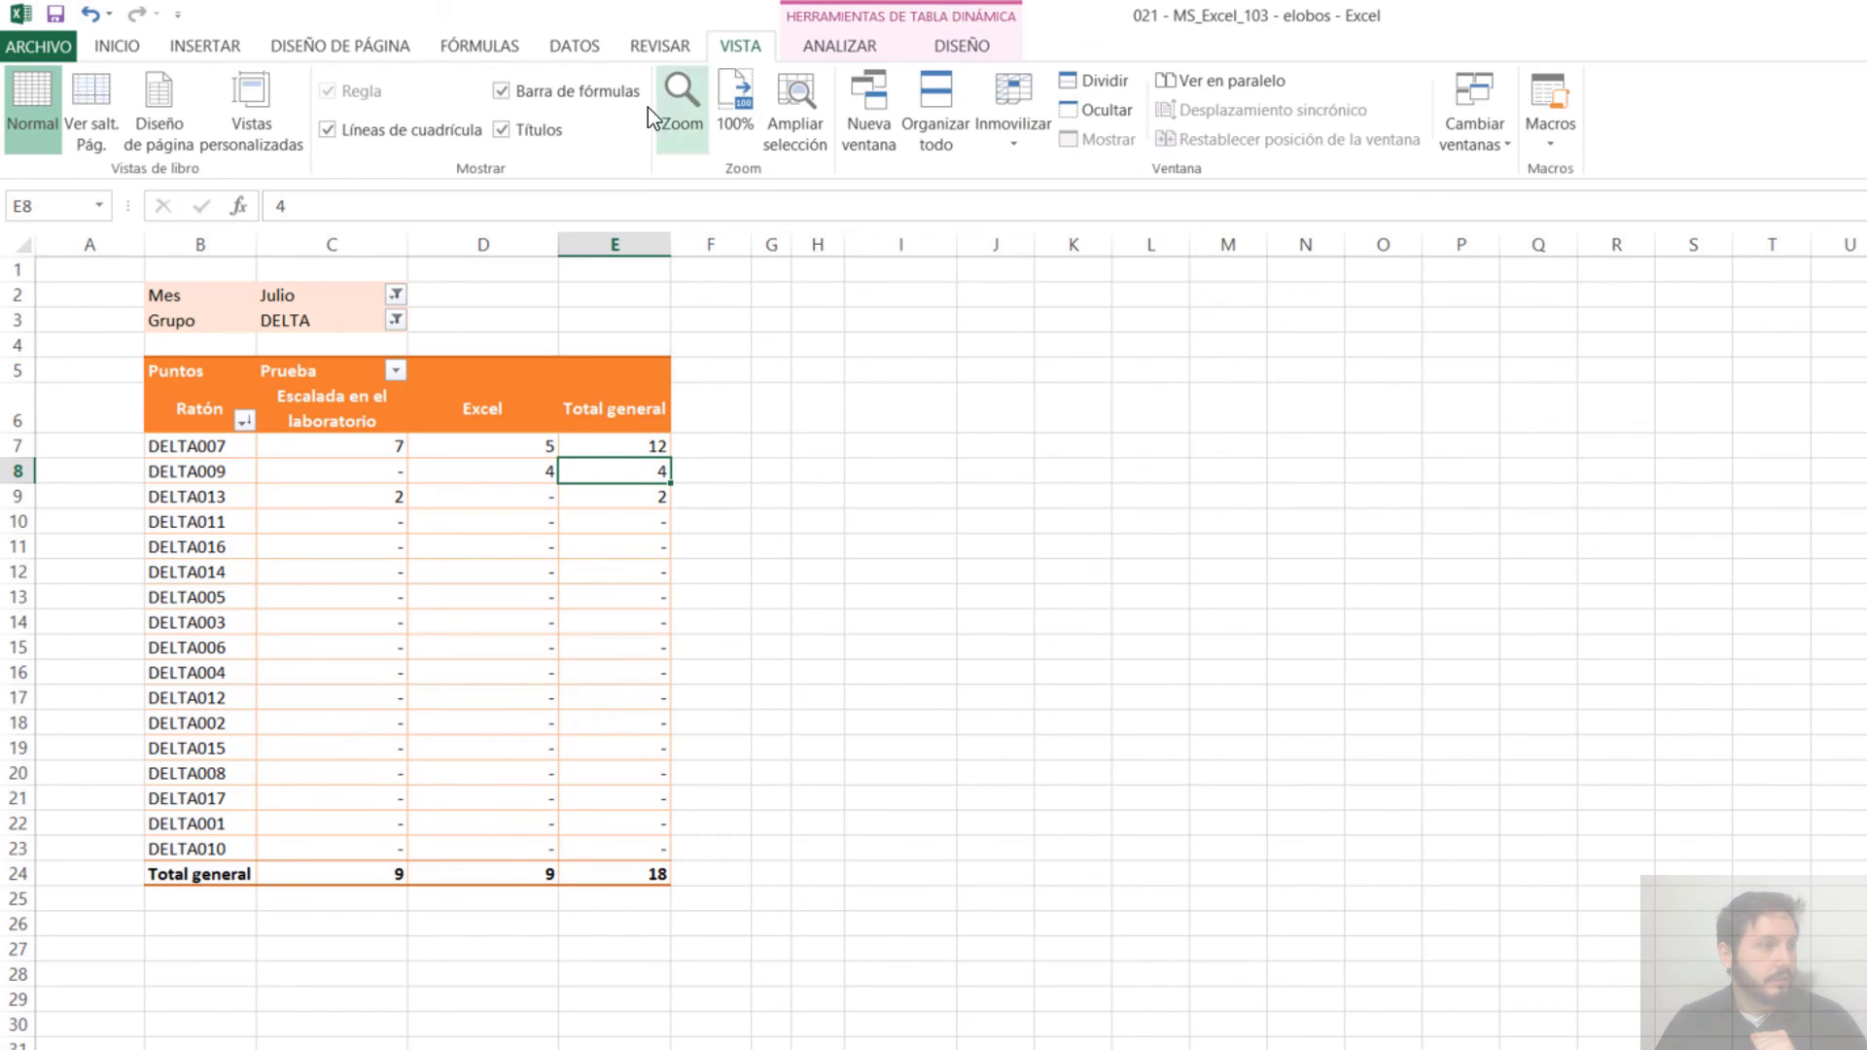
pyautogui.click(421, 131)
pyautogui.click(504, 644)
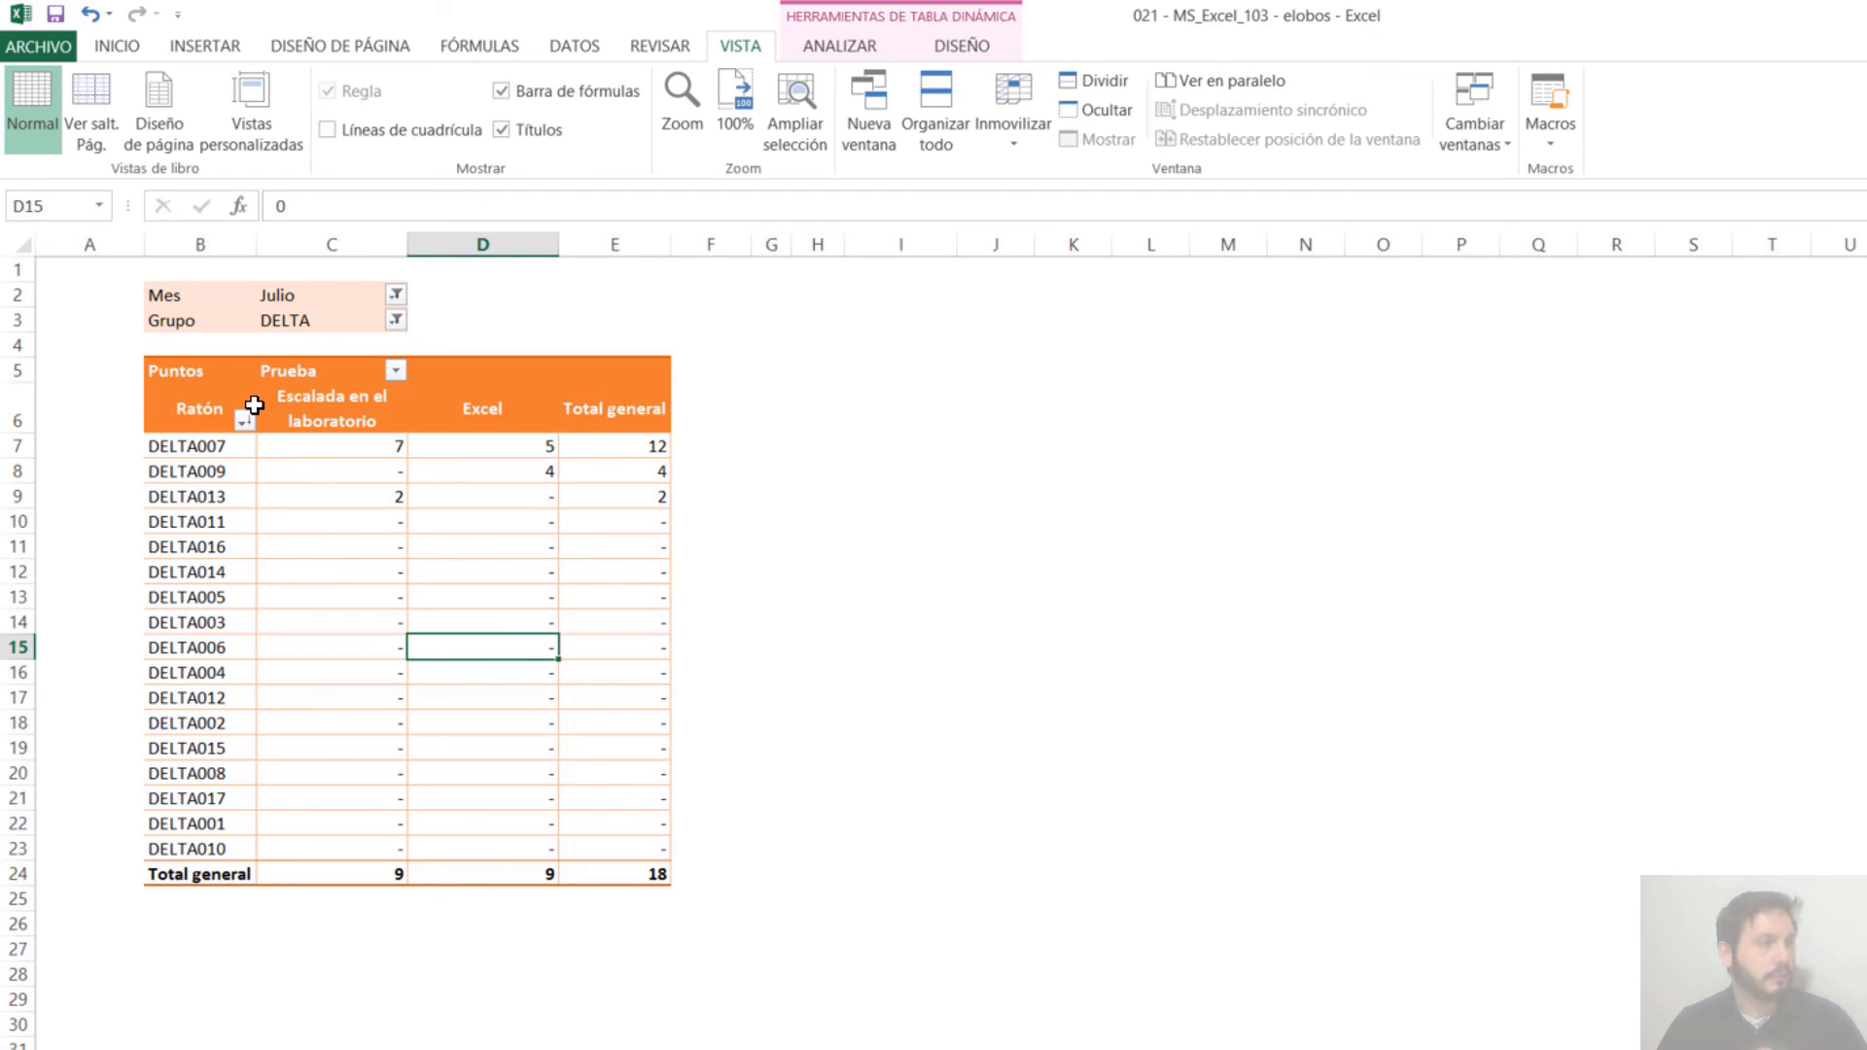
# Try the pivot table with grand totals disabled for rows and columns, checking the remaining data range
pyautogui.click(842, 49)
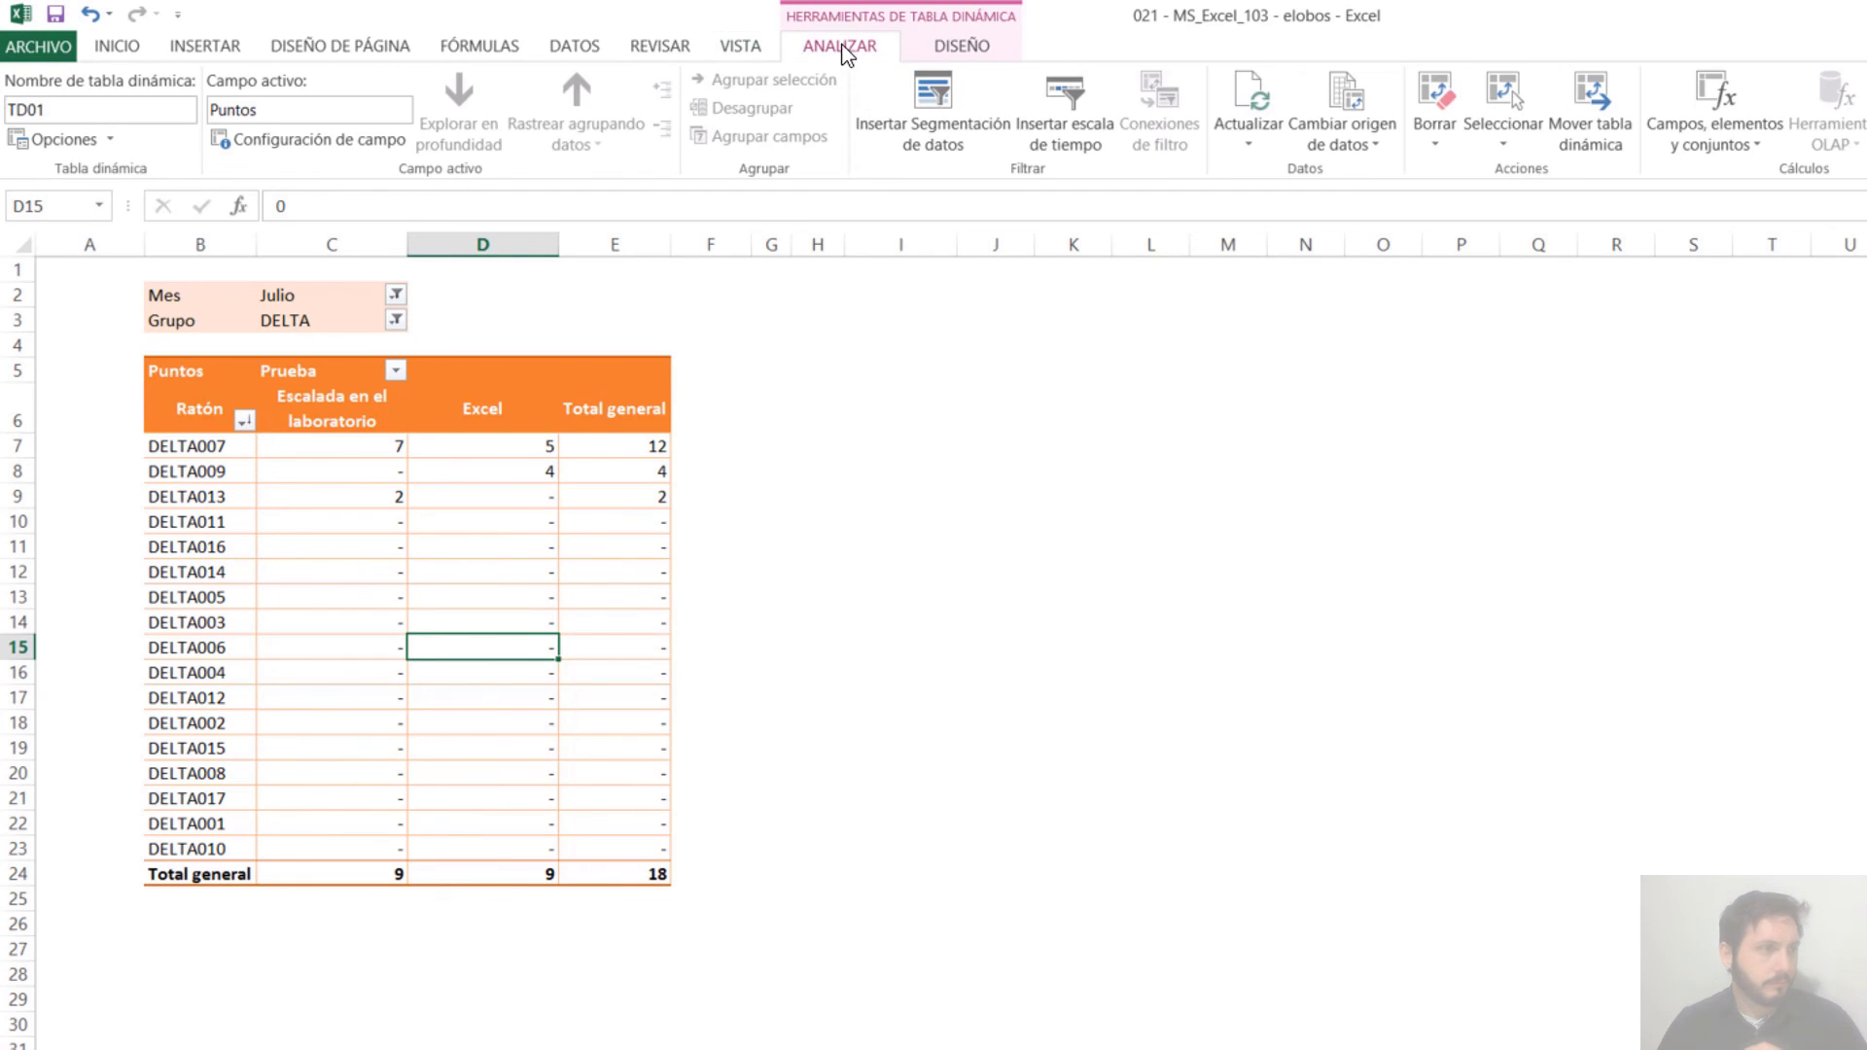
pyautogui.click(963, 46)
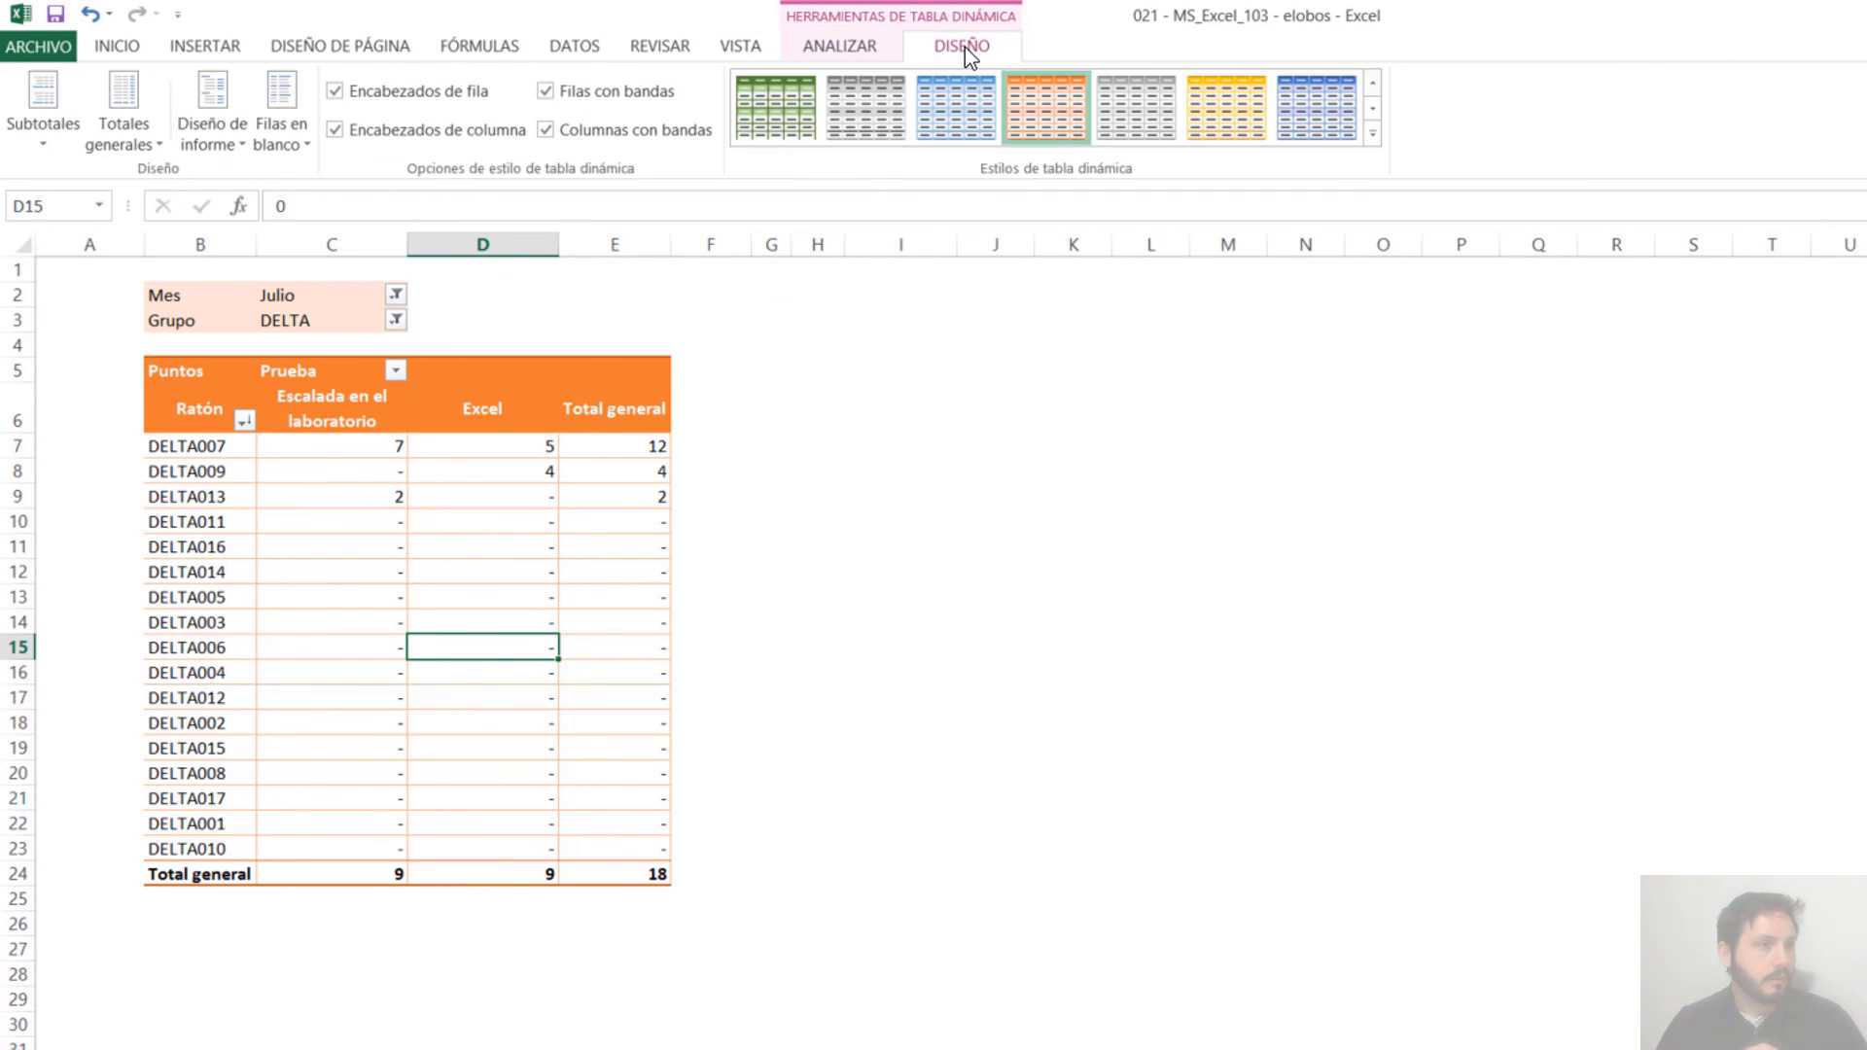
pyautogui.click(137, 133)
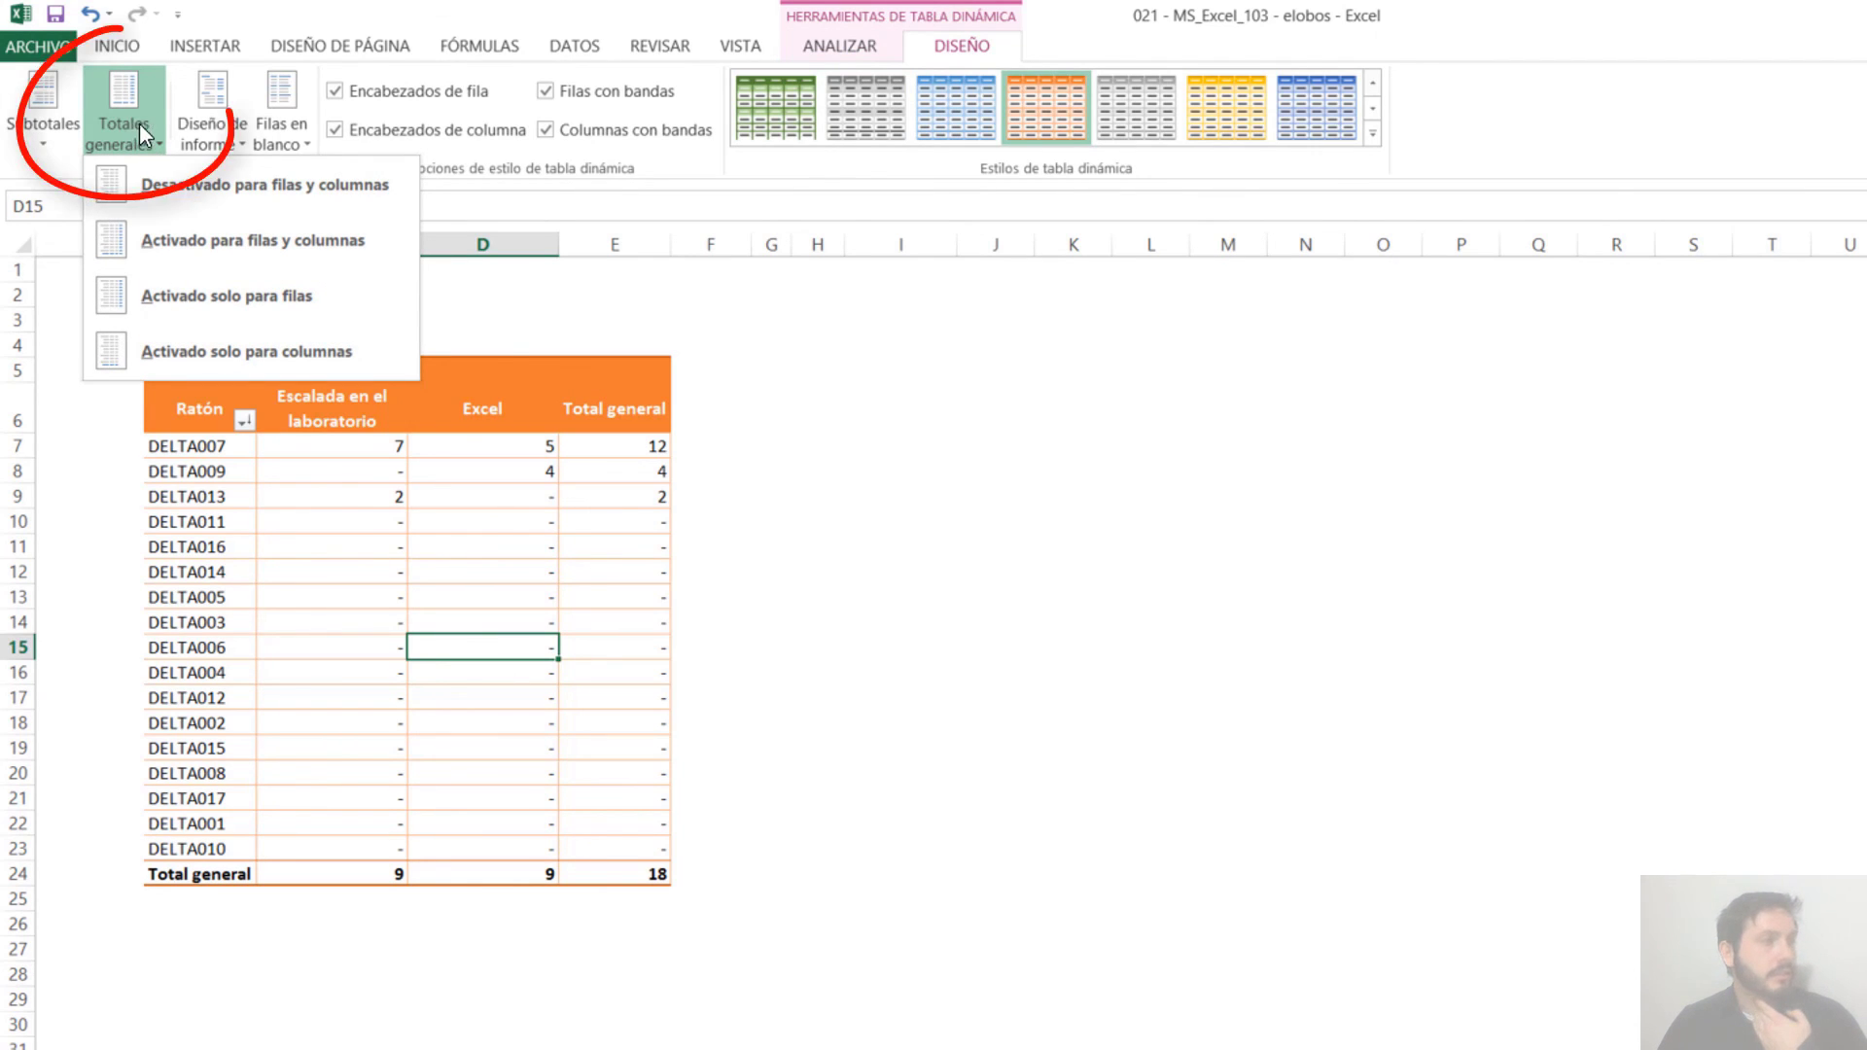
pyautogui.click(217, 185)
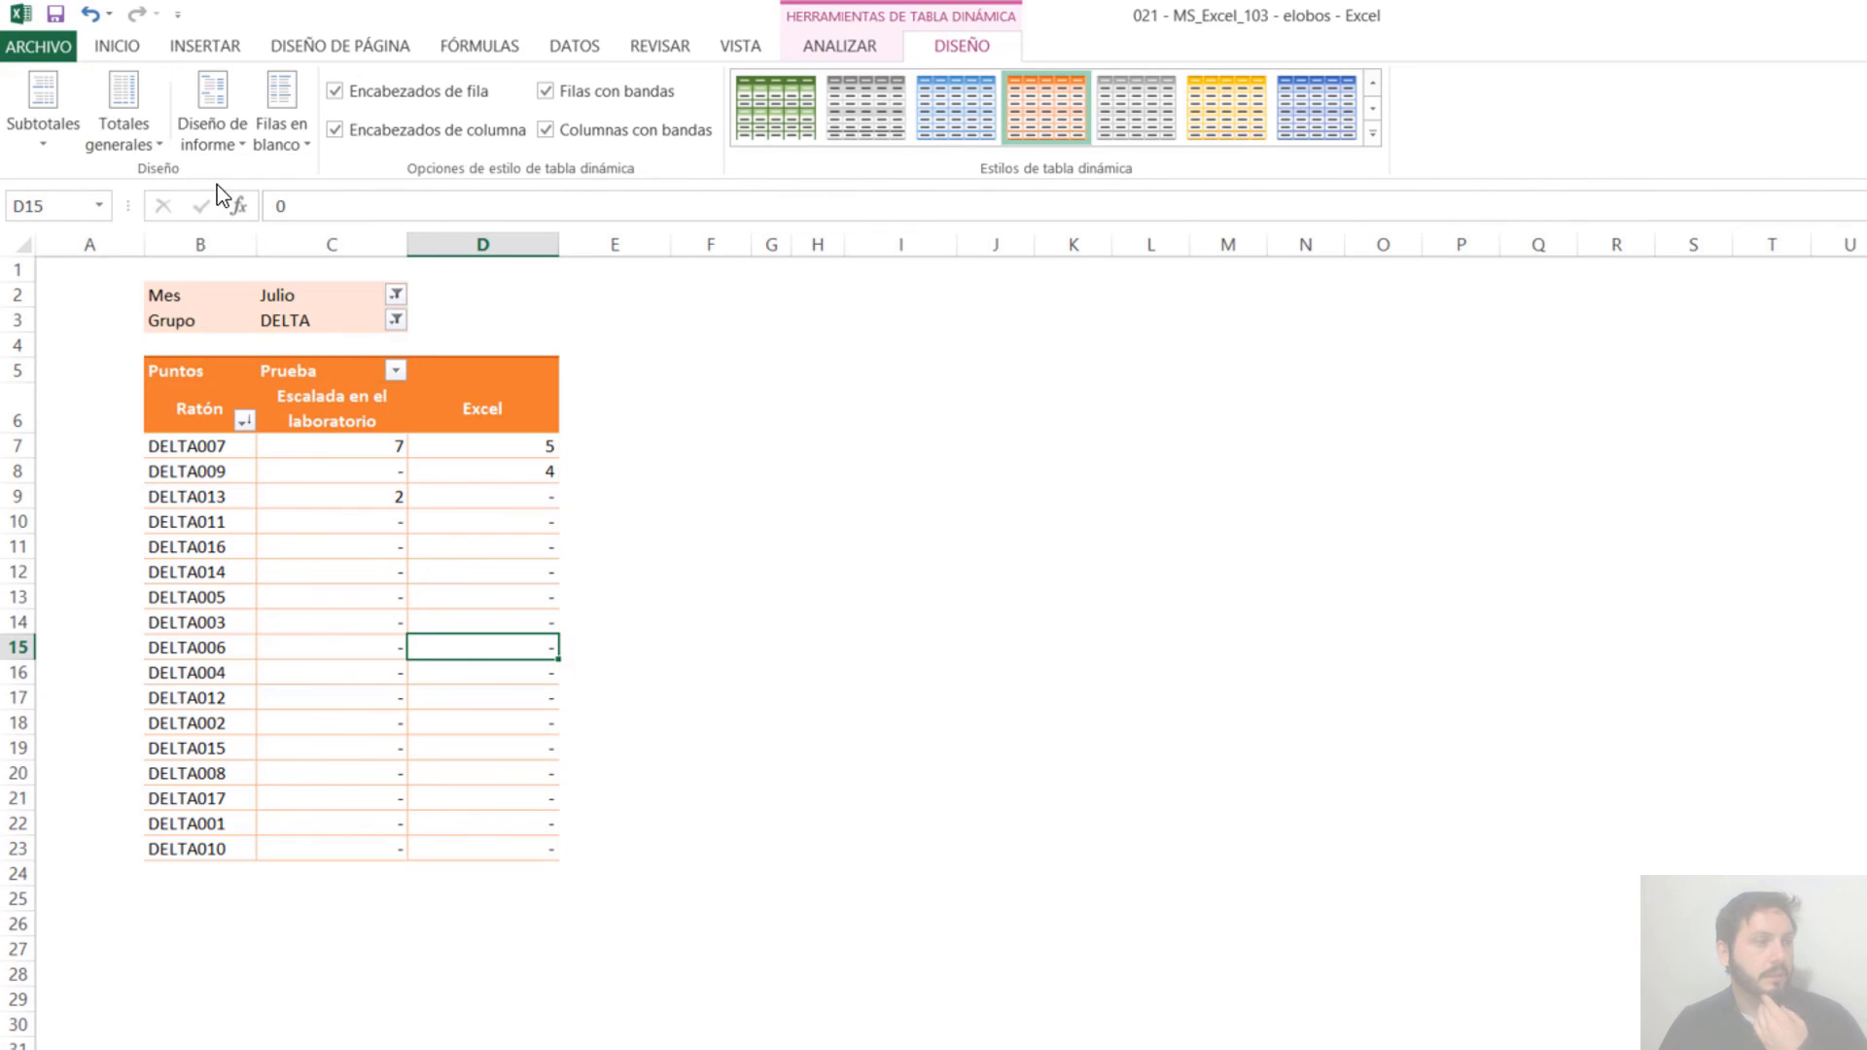
pyautogui.moveTo(199, 384); pyautogui.dragTo(525, 829)
pyautogui.click(491, 808)
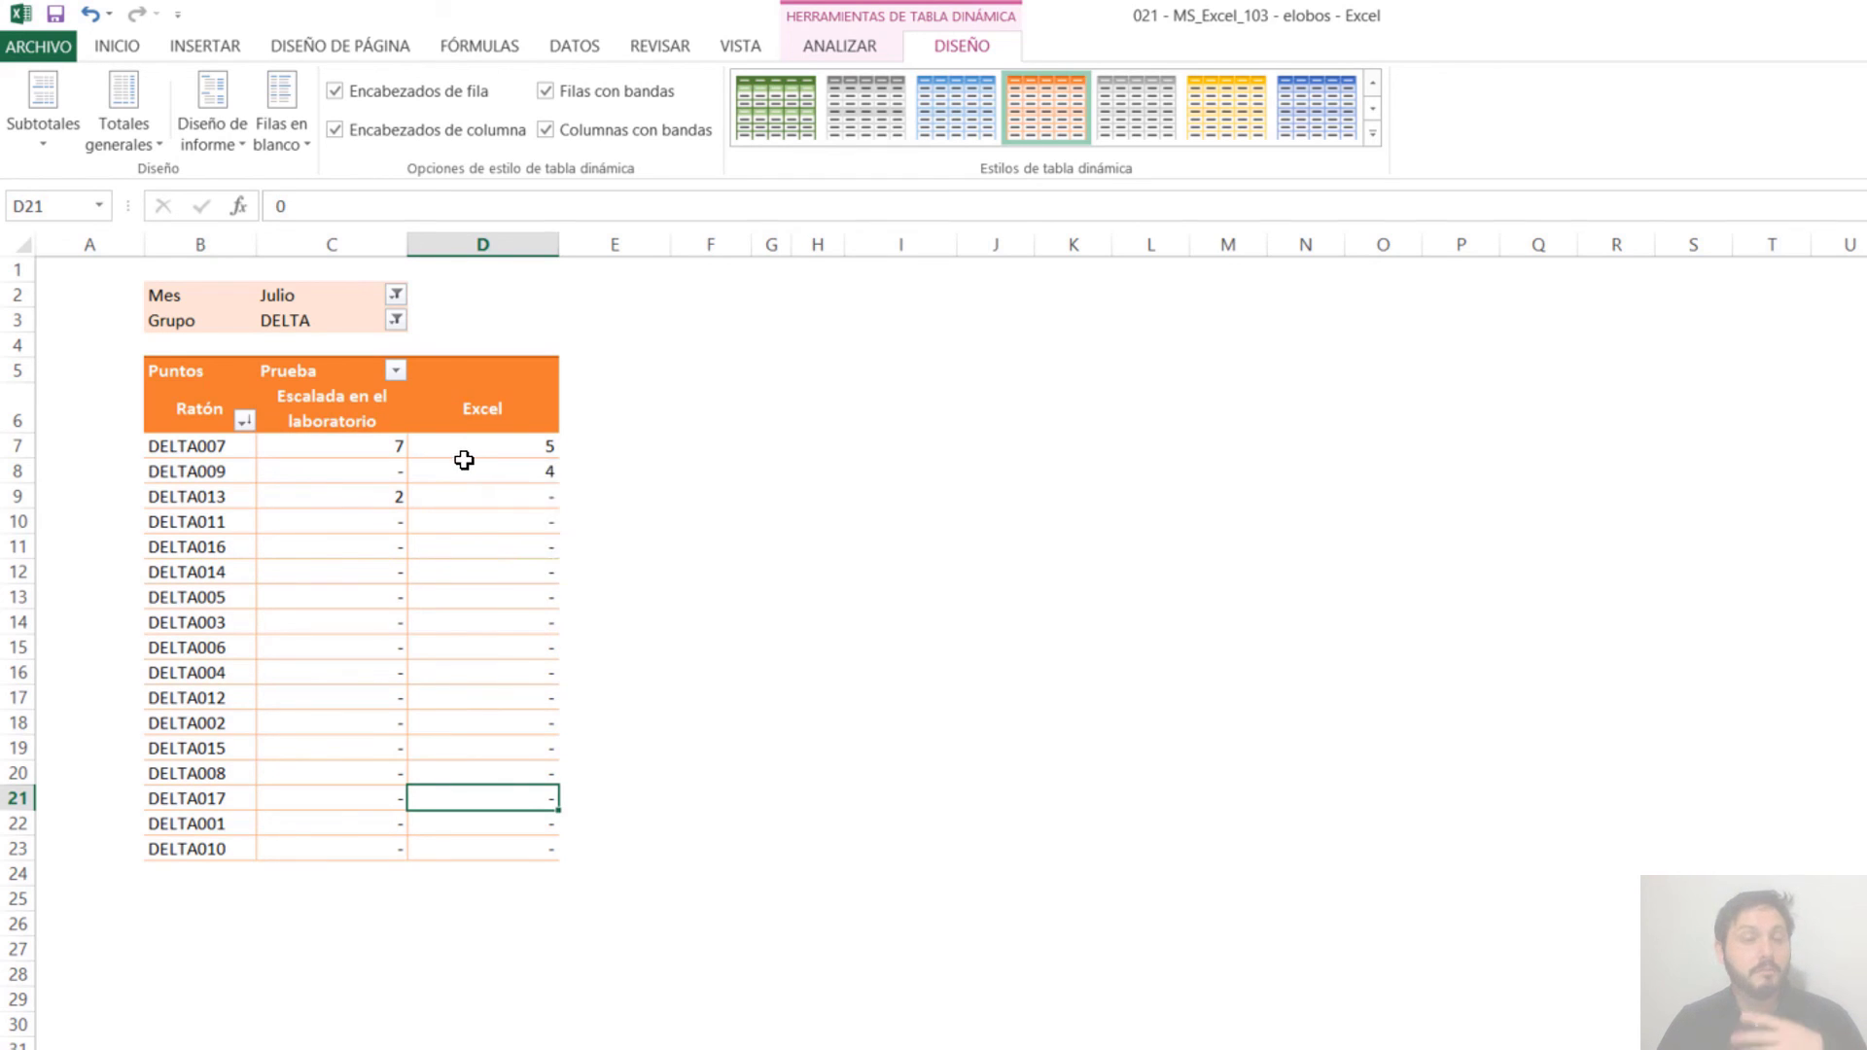
# Try grand totals for rows only (Activado solo para filas) and examine the values in C7:E23
pyautogui.click(132, 146)
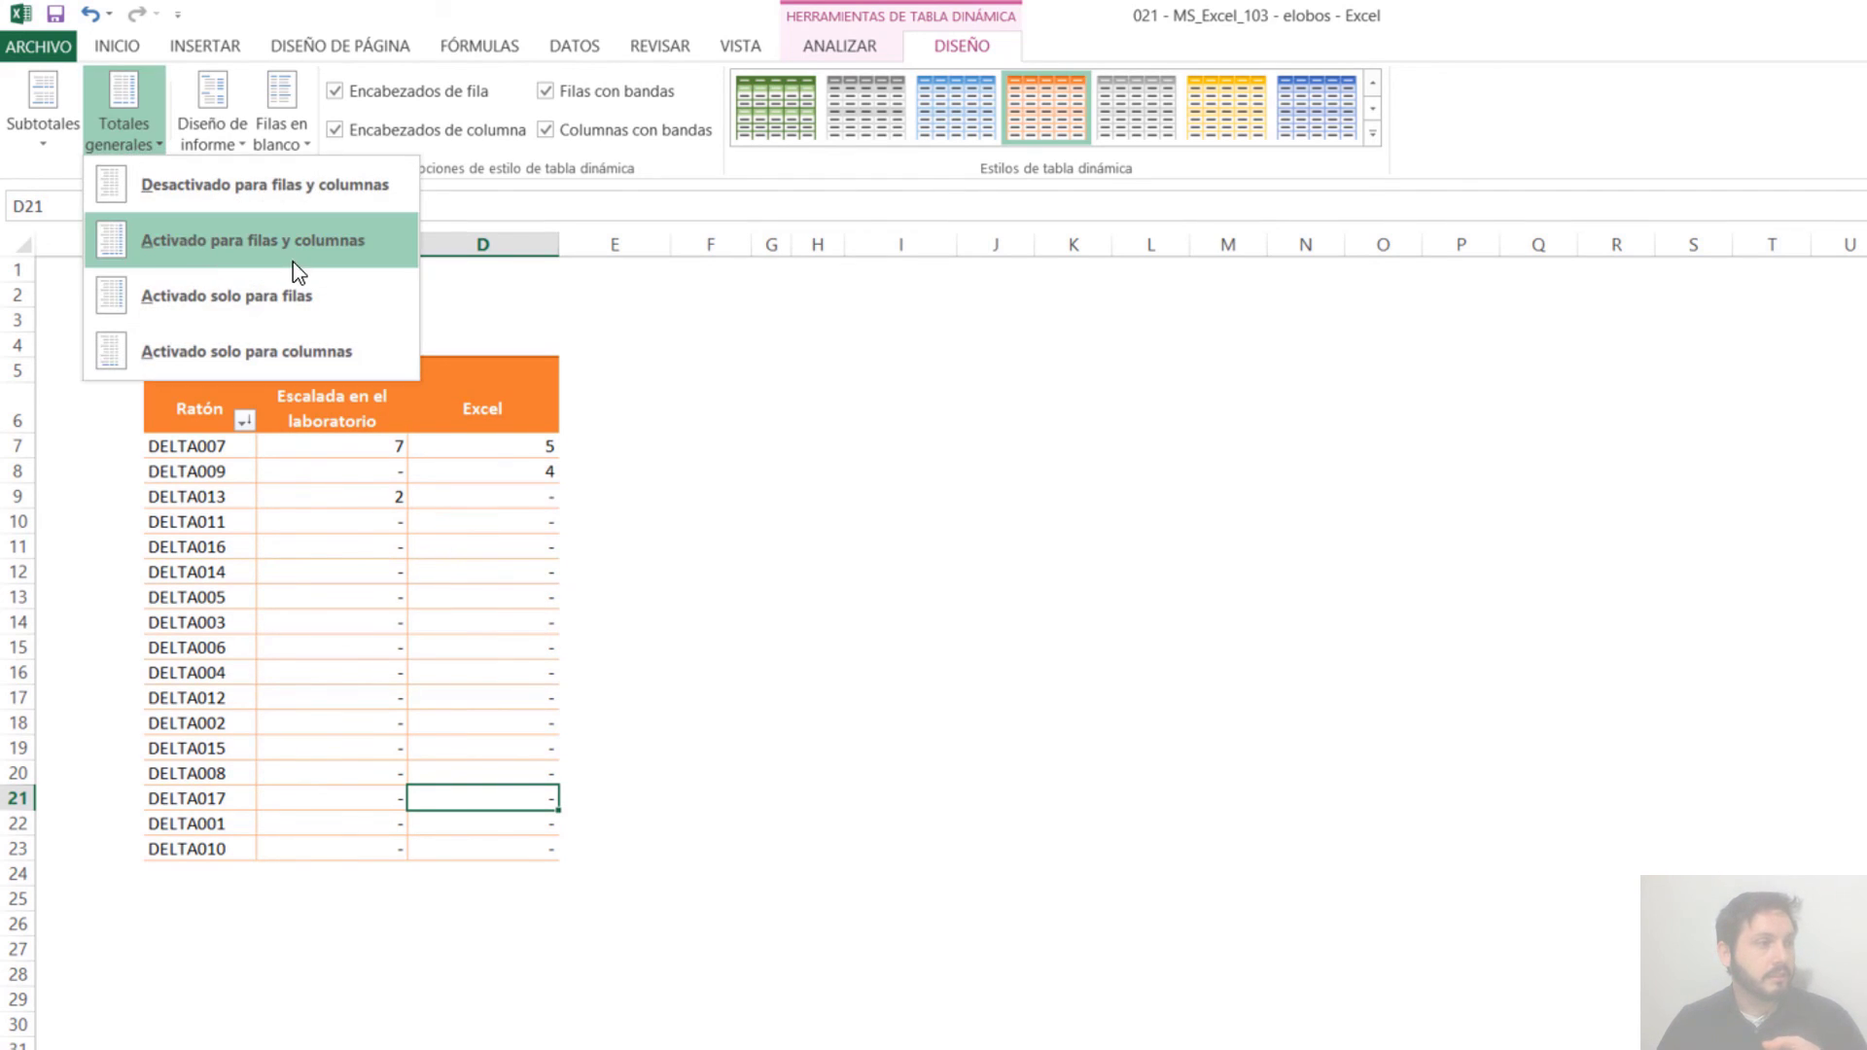
pyautogui.click(335, 295)
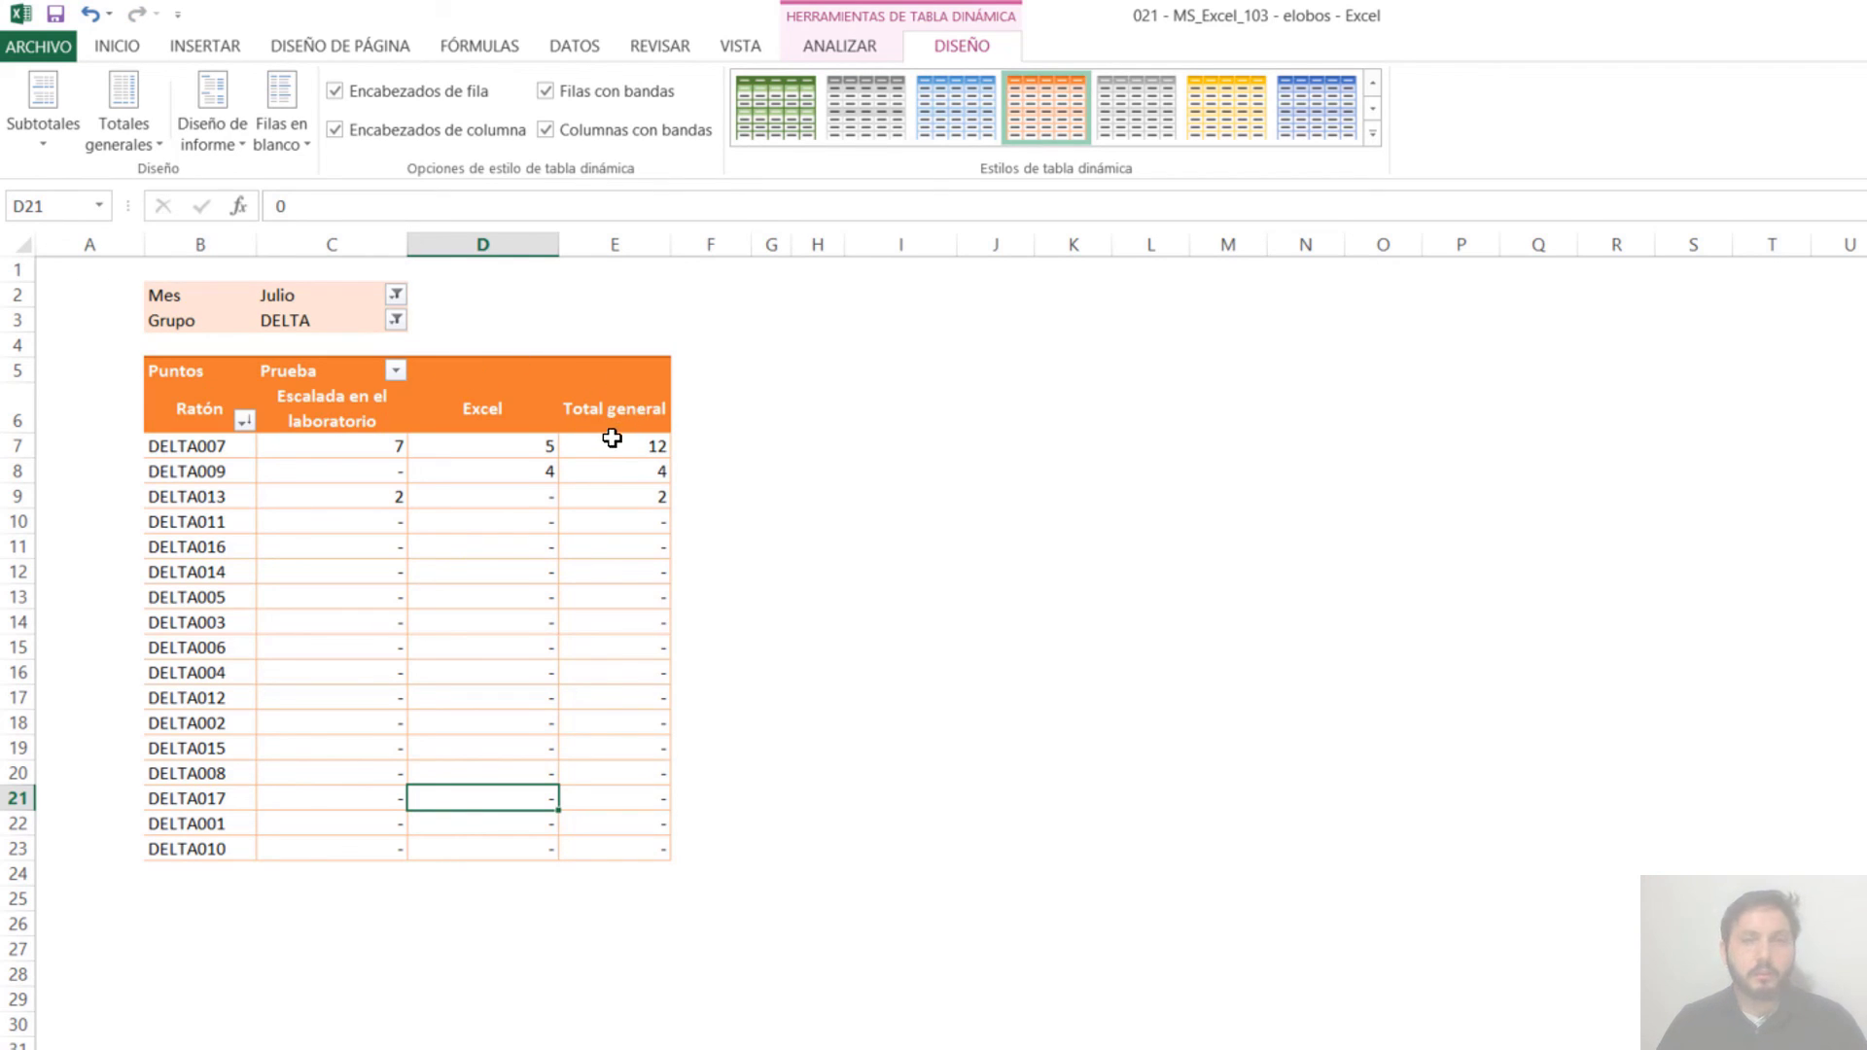
pyautogui.moveTo(611, 439); pyautogui.dragTo(287, 850)
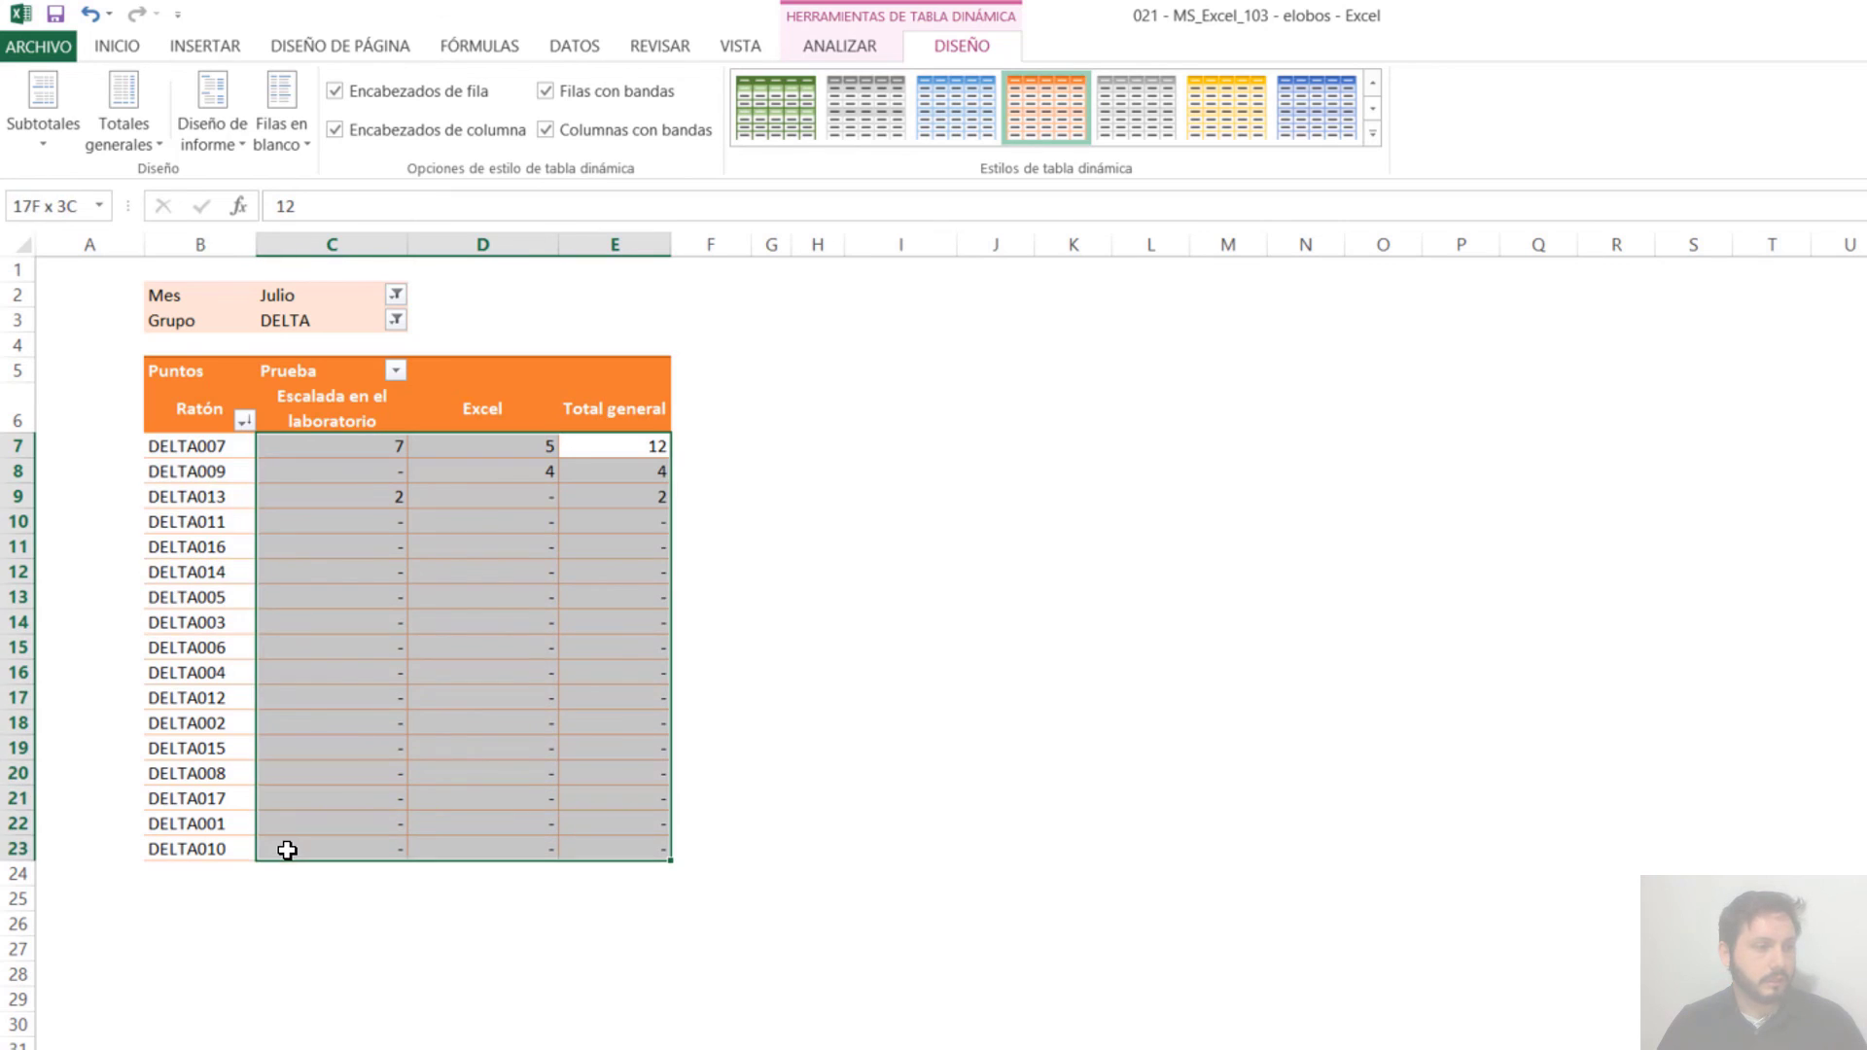
pyautogui.click(267, 722)
# Show the pivot table in tabular form and turn on grand totals for both rows and columns
pyautogui.click(226, 148)
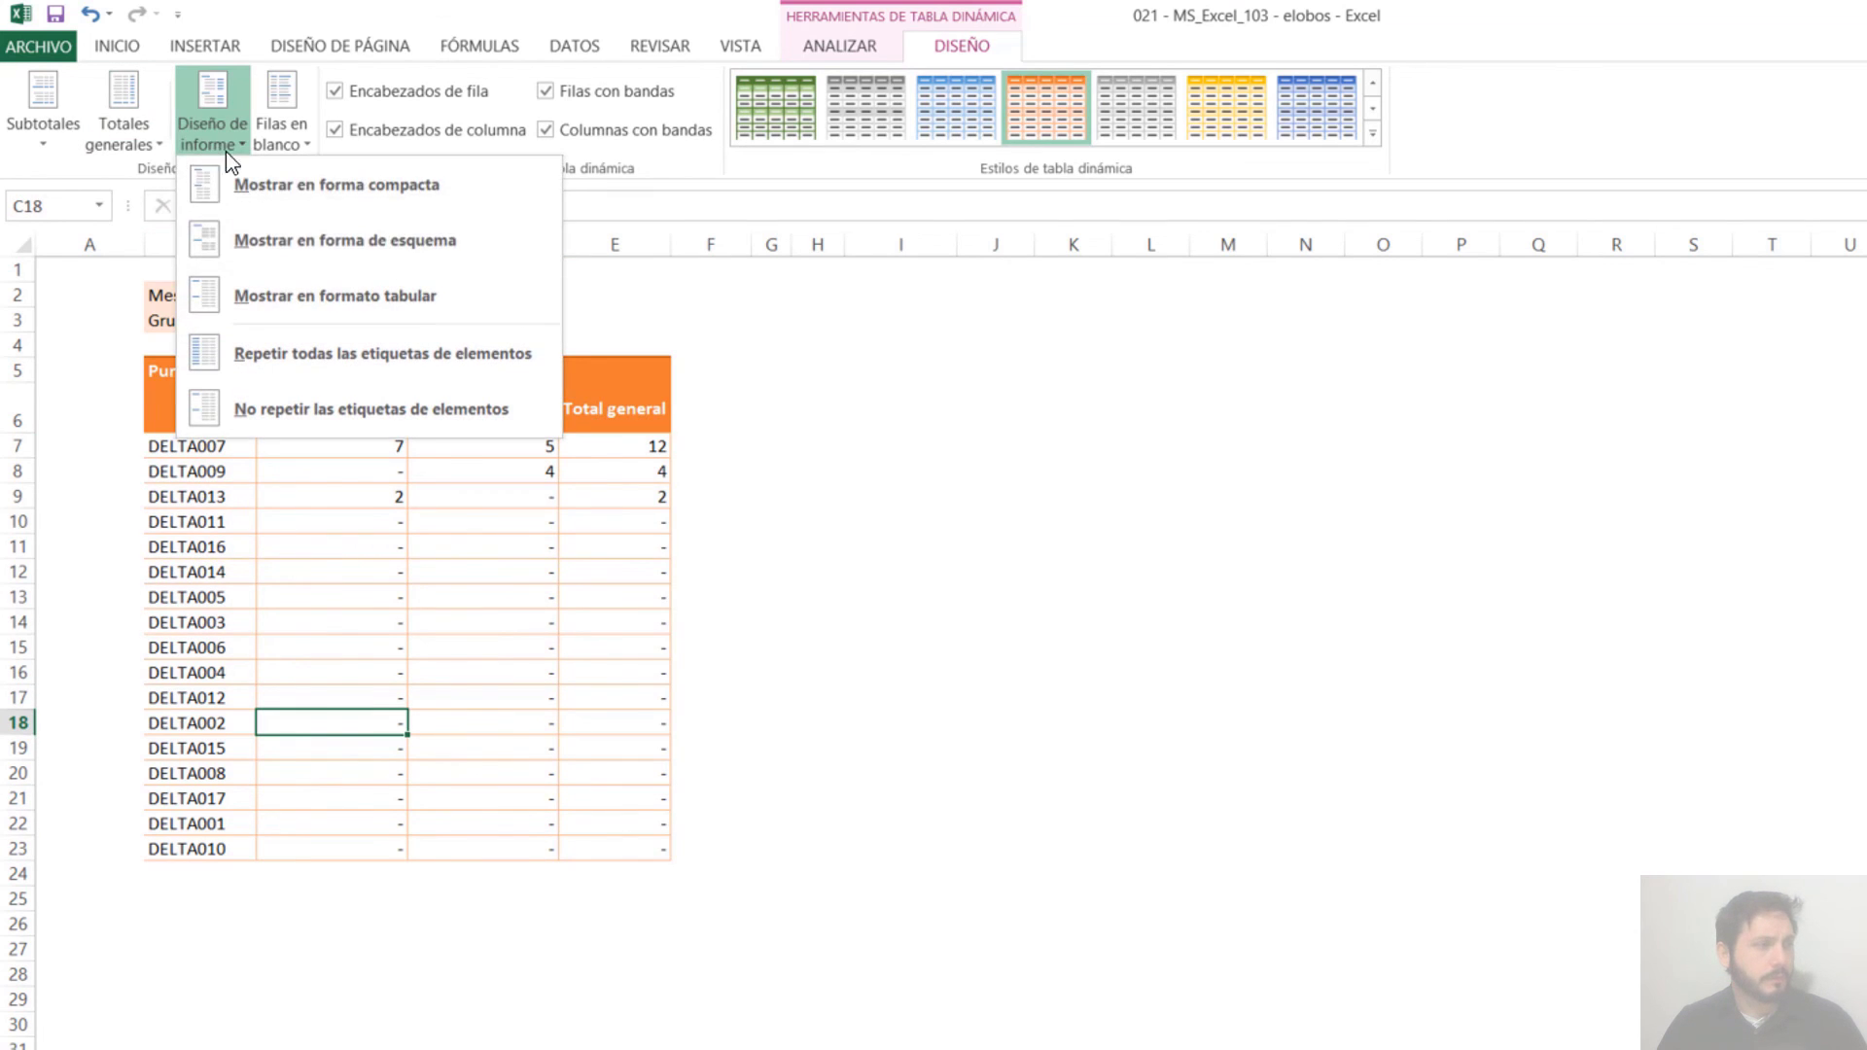
pyautogui.click(330, 294)
pyautogui.click(126, 136)
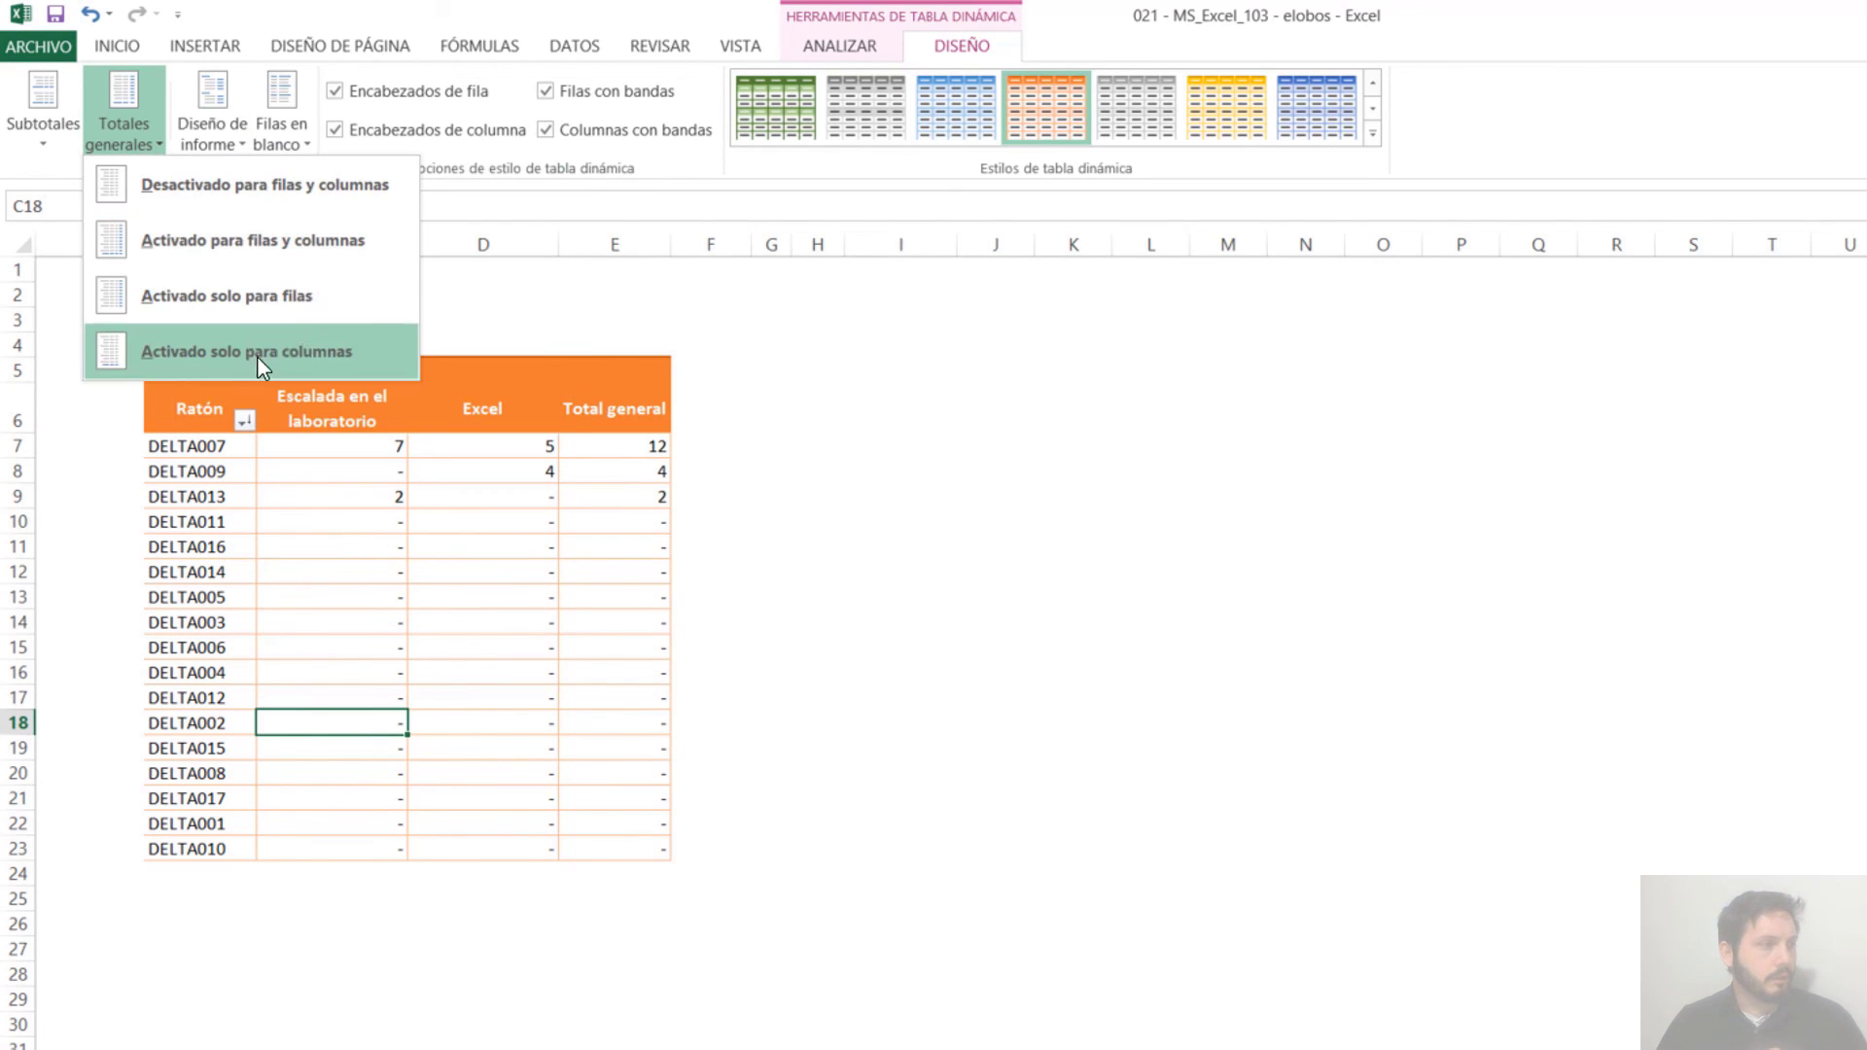
pyautogui.click(307, 234)
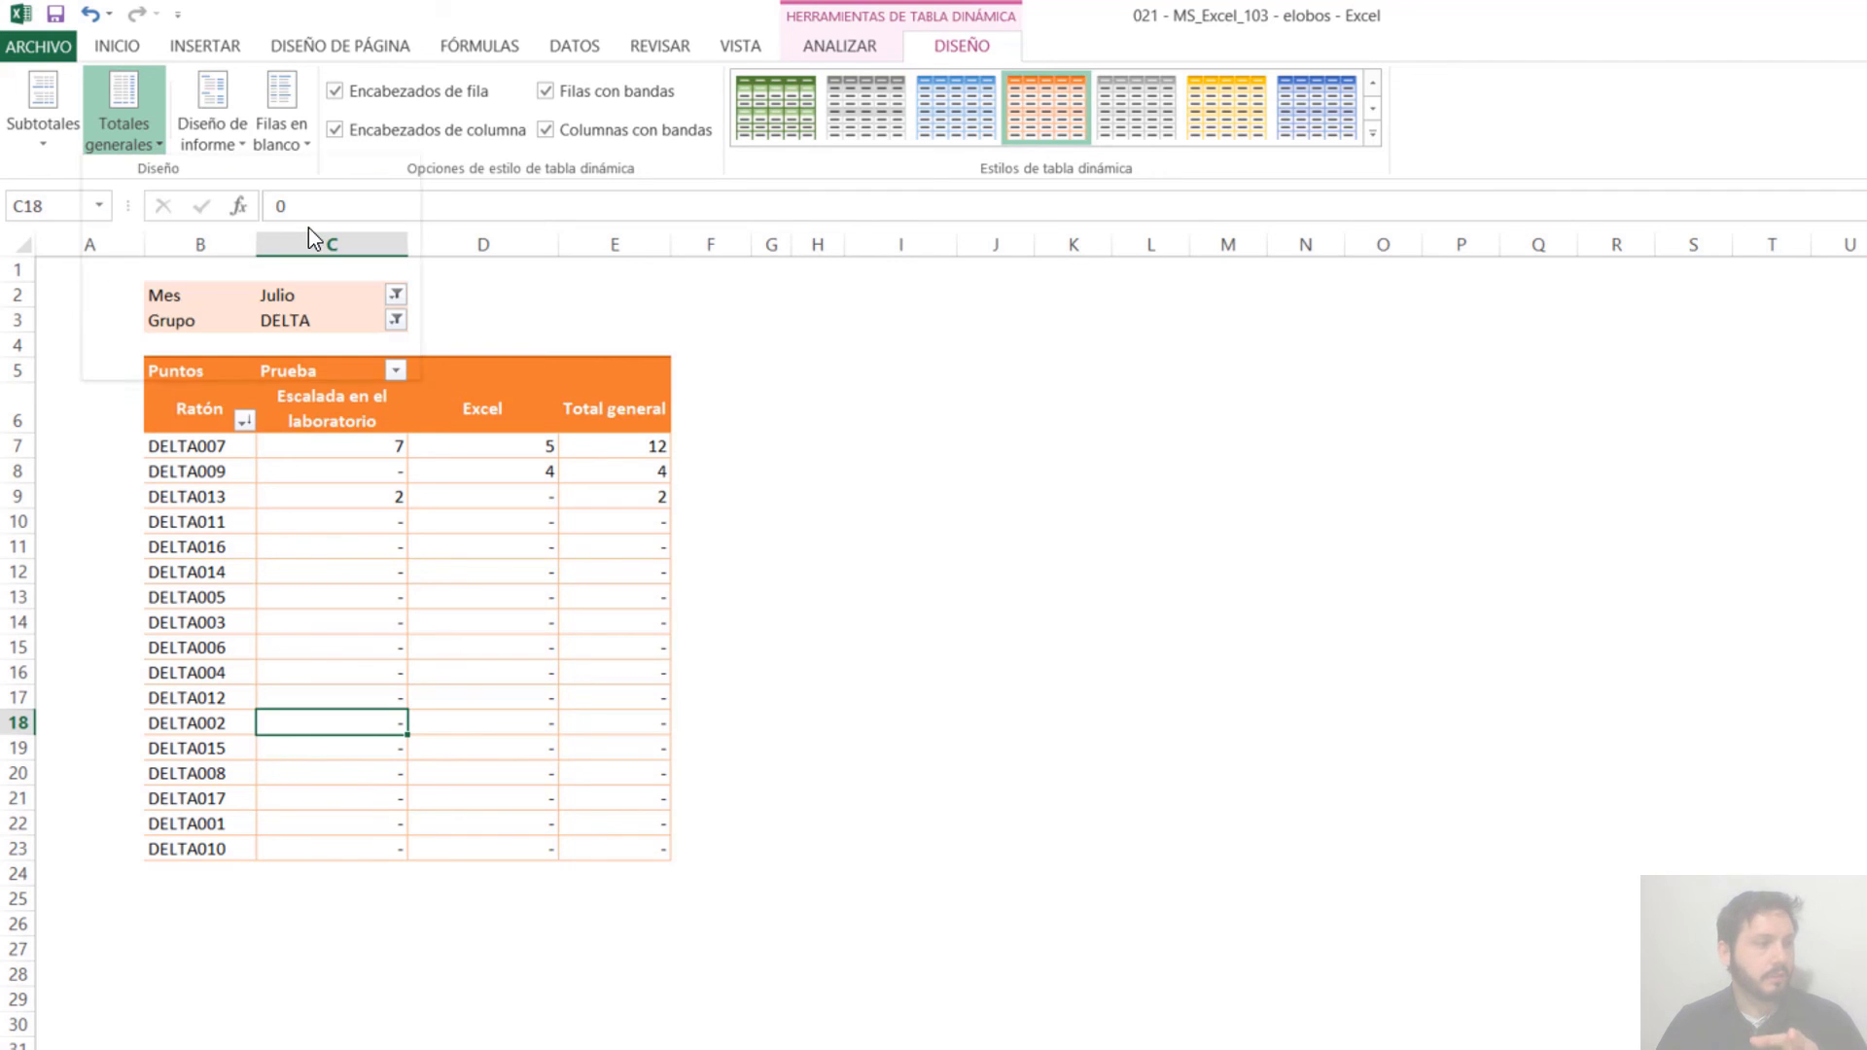